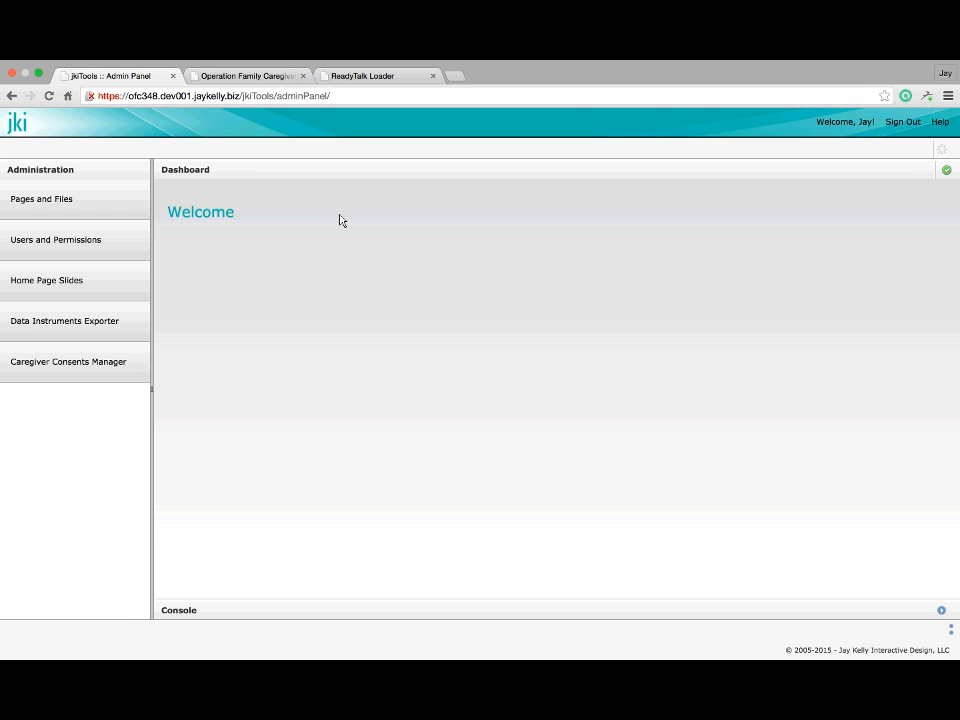
# Open the Pages and Files window, nudge it up-left, and start a blank browser tab
pyautogui.click(109, 217)
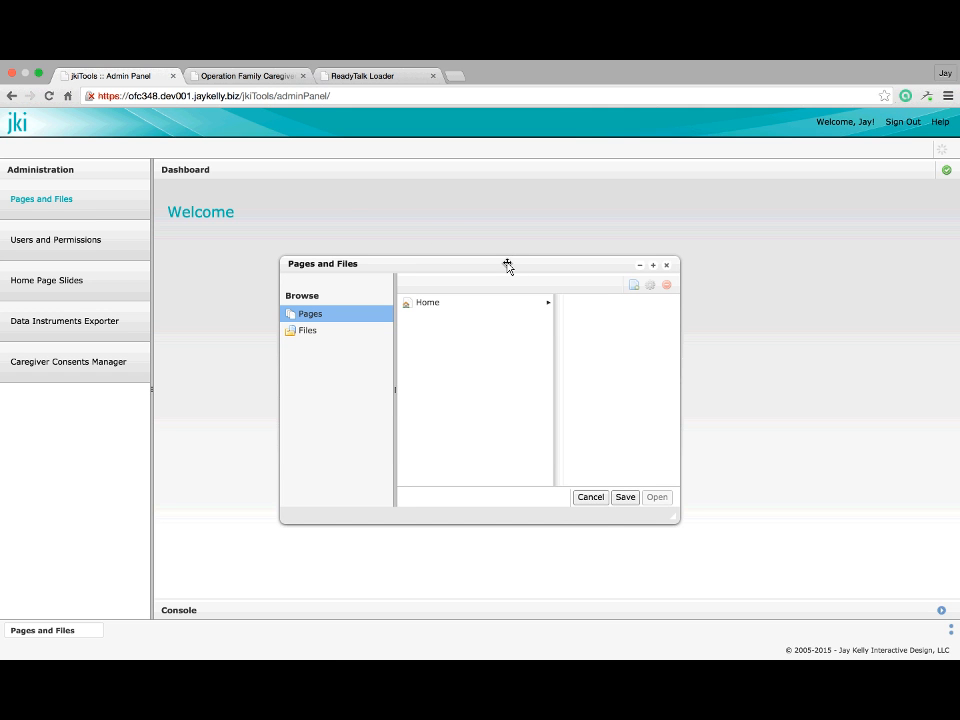
pyautogui.moveTo(508, 267); pyautogui.dragTo(499, 256)
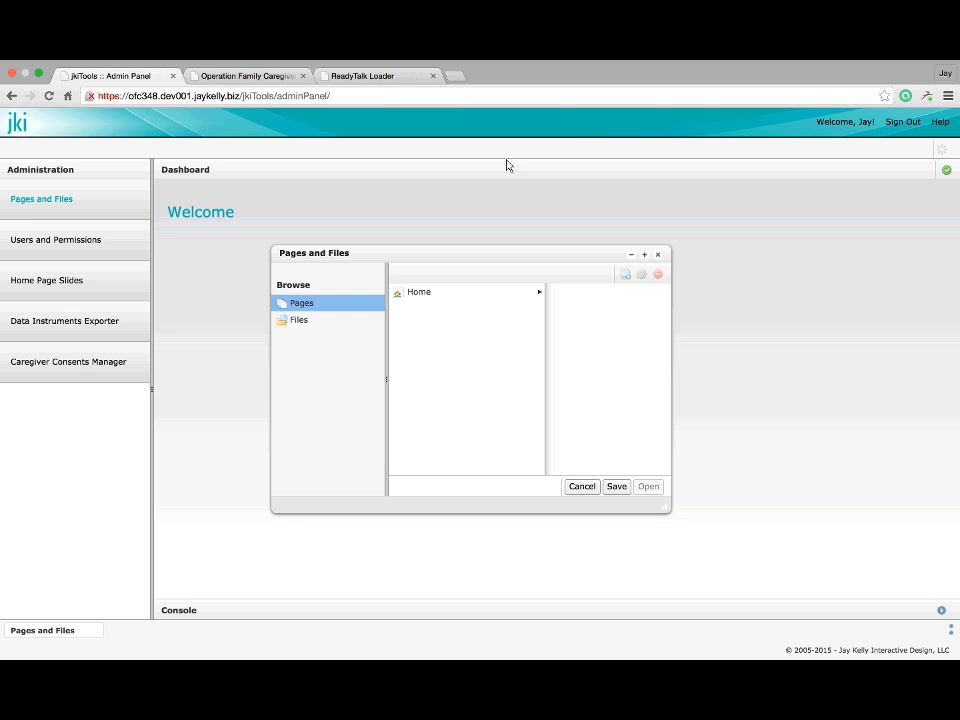
pyautogui.click(453, 77)
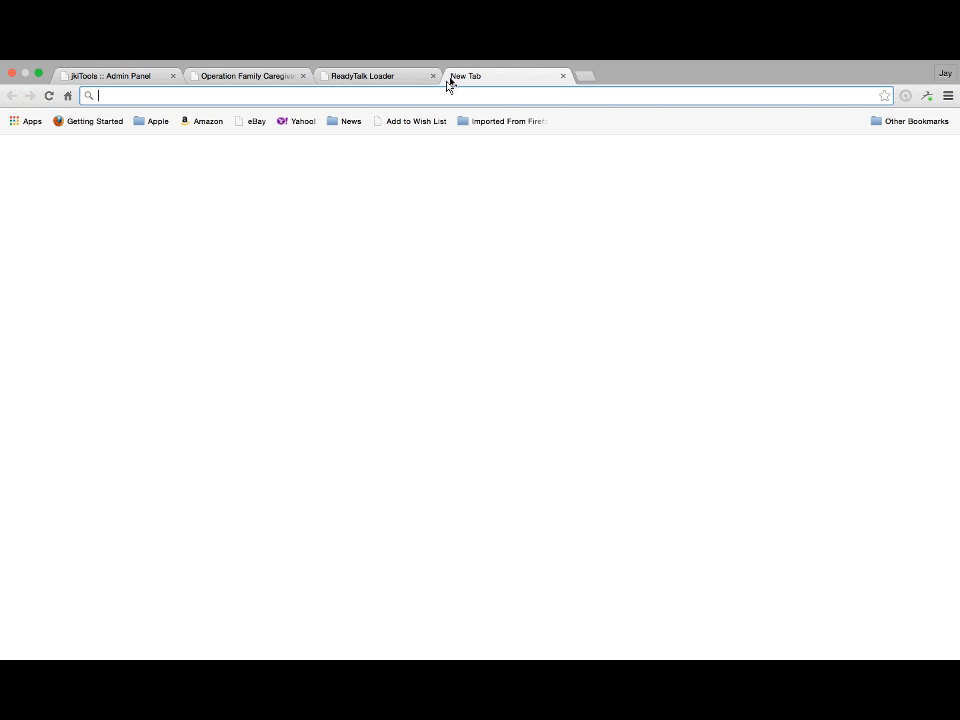
# Load the operationfamilycaregiver.org jkiTools login page in the new tab and log in
pyautogui.write('h')
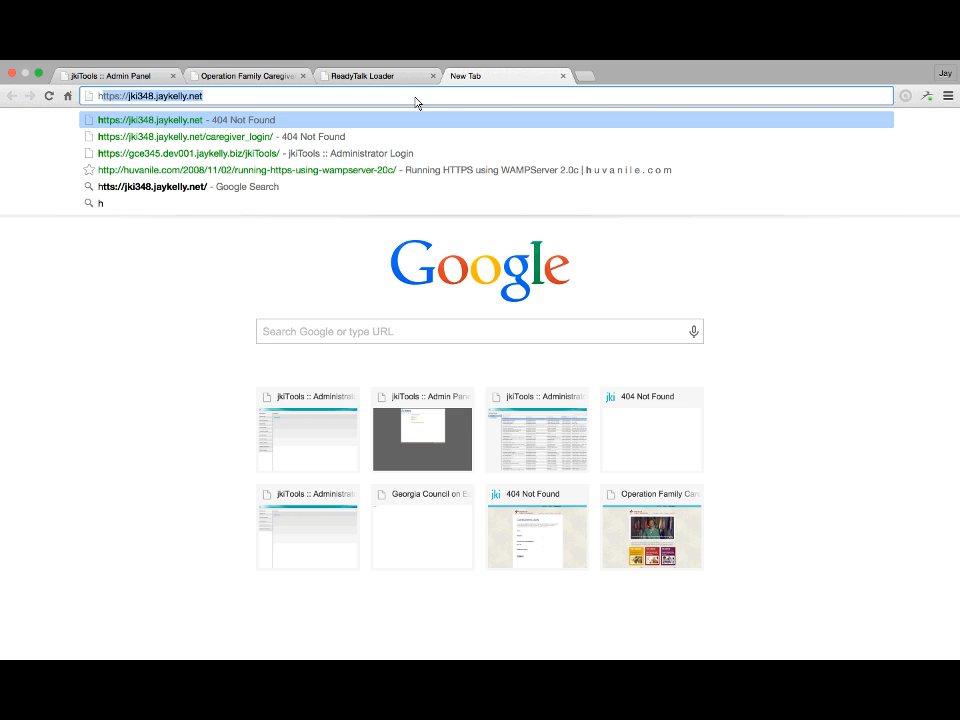
pyautogui.write('ttps')
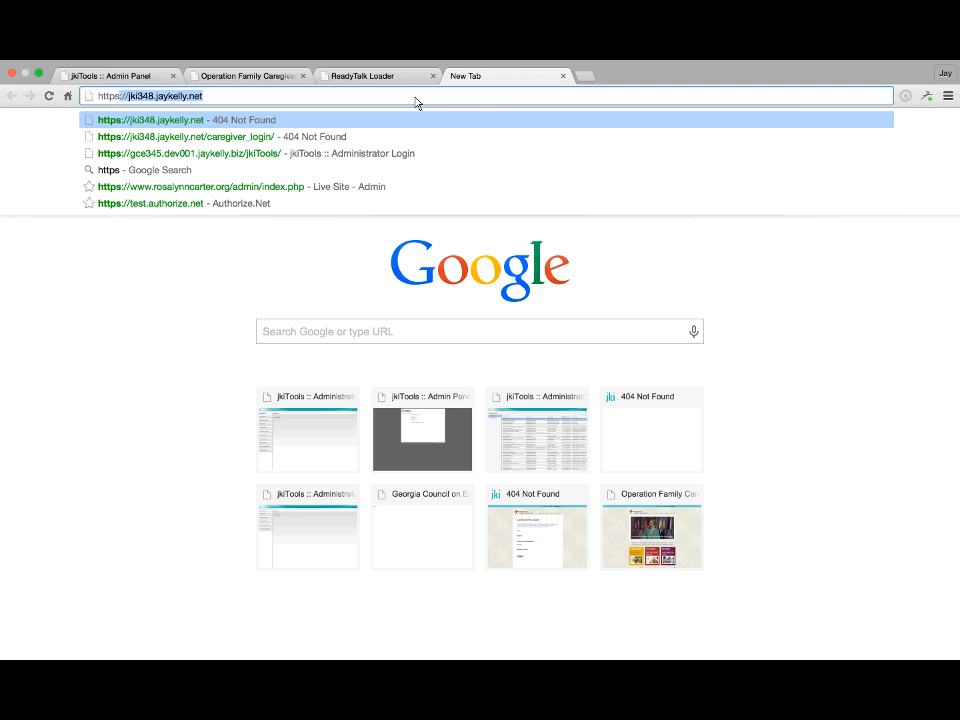
pyautogui.write(':')
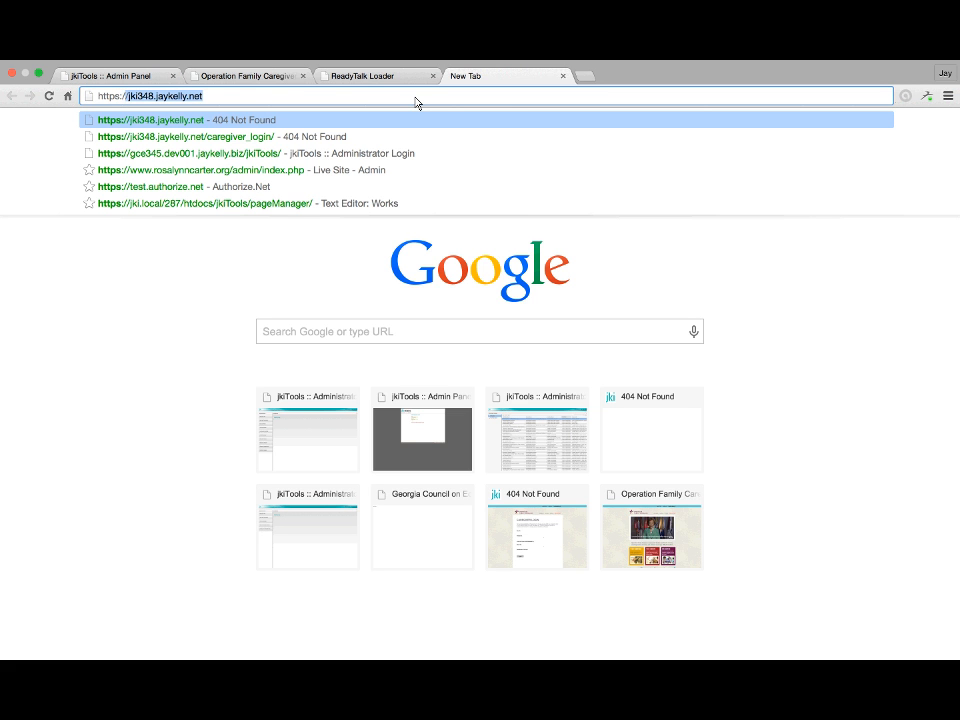
pyautogui.write('//www.oper')
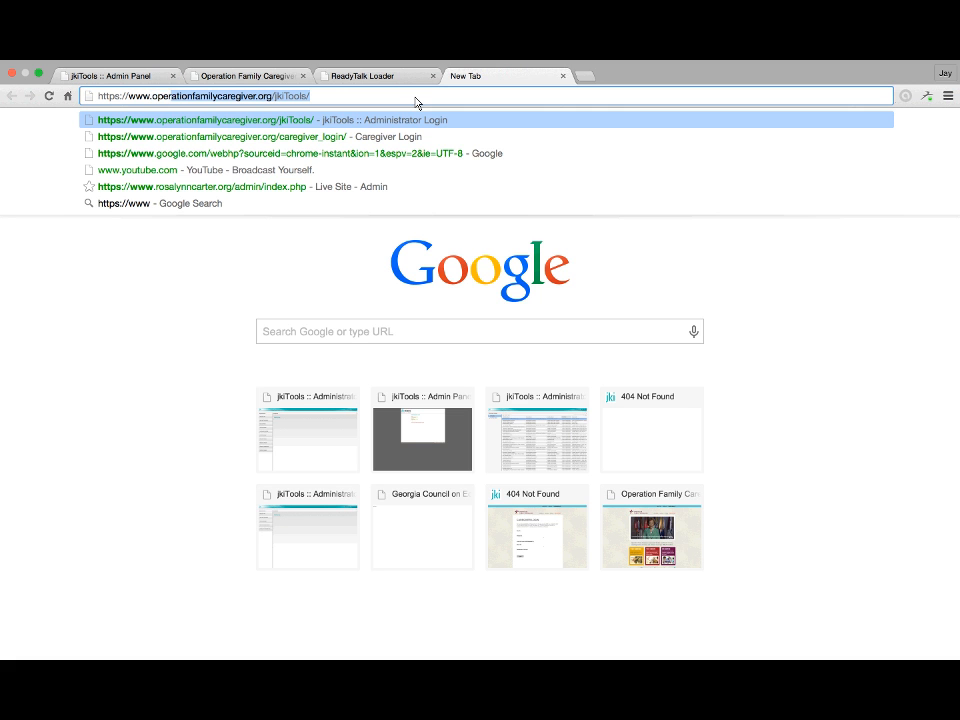
pyautogui.press('Right')
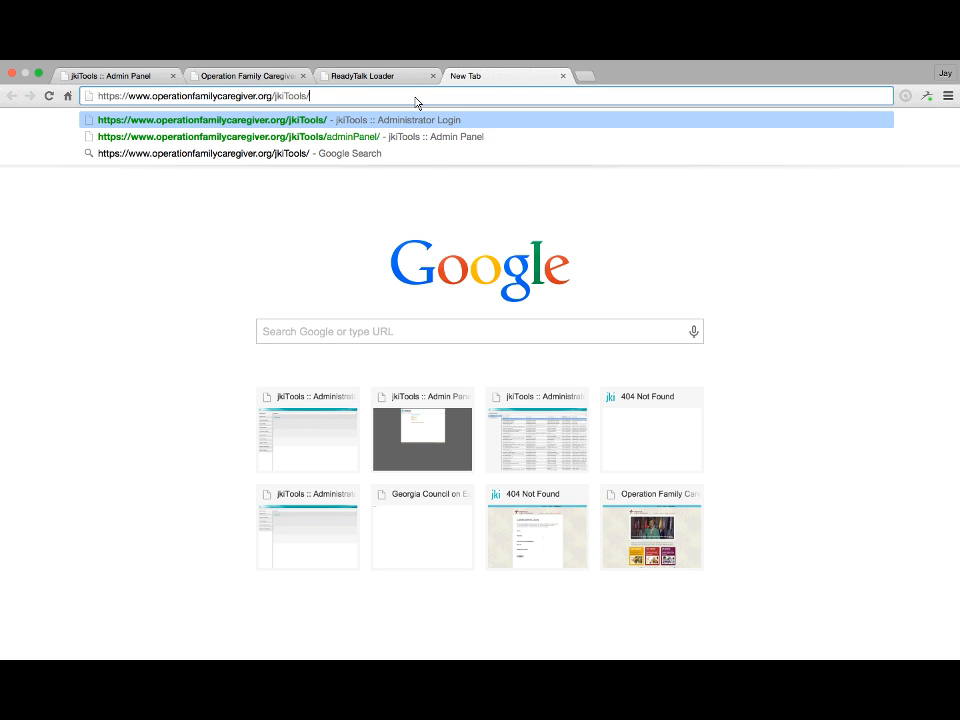
pyautogui.press('Return')
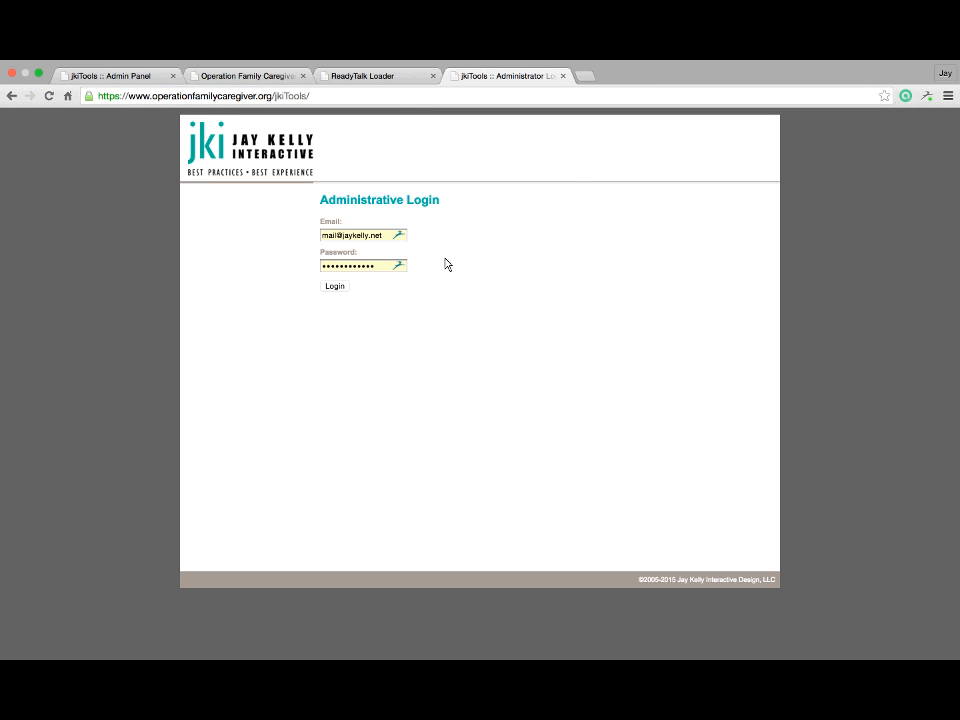
pyautogui.click(335, 287)
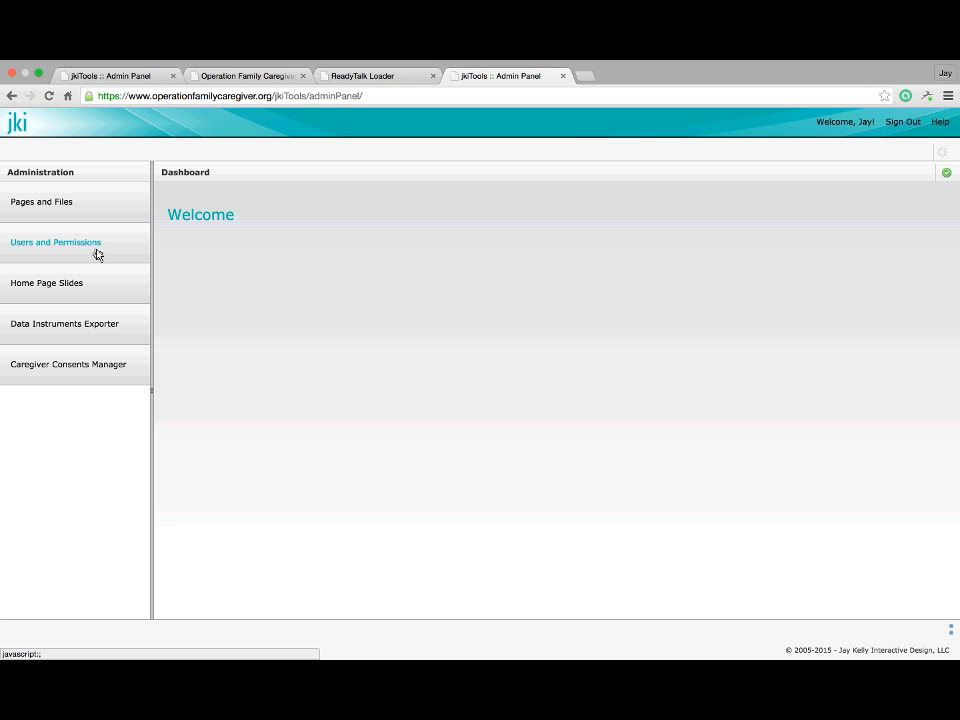
# Open Users and Permissions at full size and add a blank user row
pyautogui.click(96, 250)
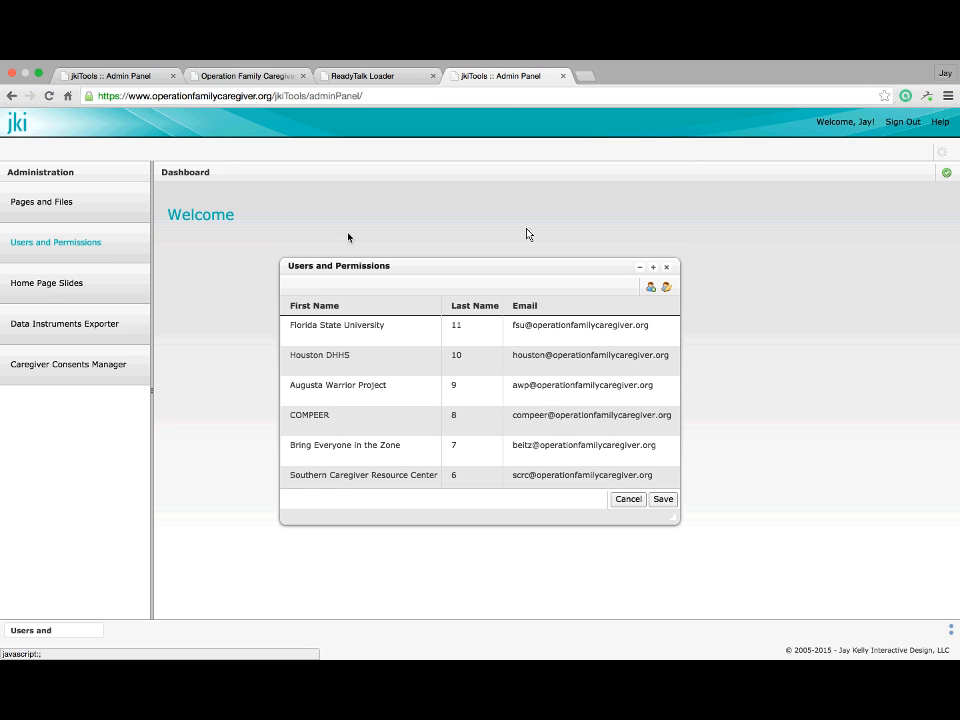
pyautogui.click(653, 267)
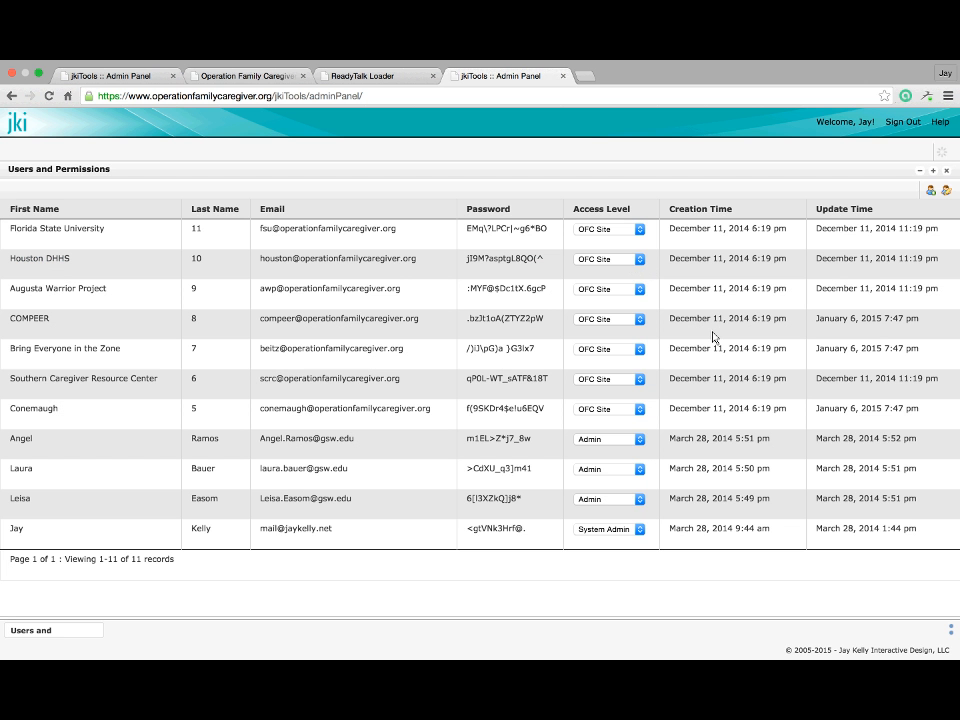
pyautogui.click(929, 192)
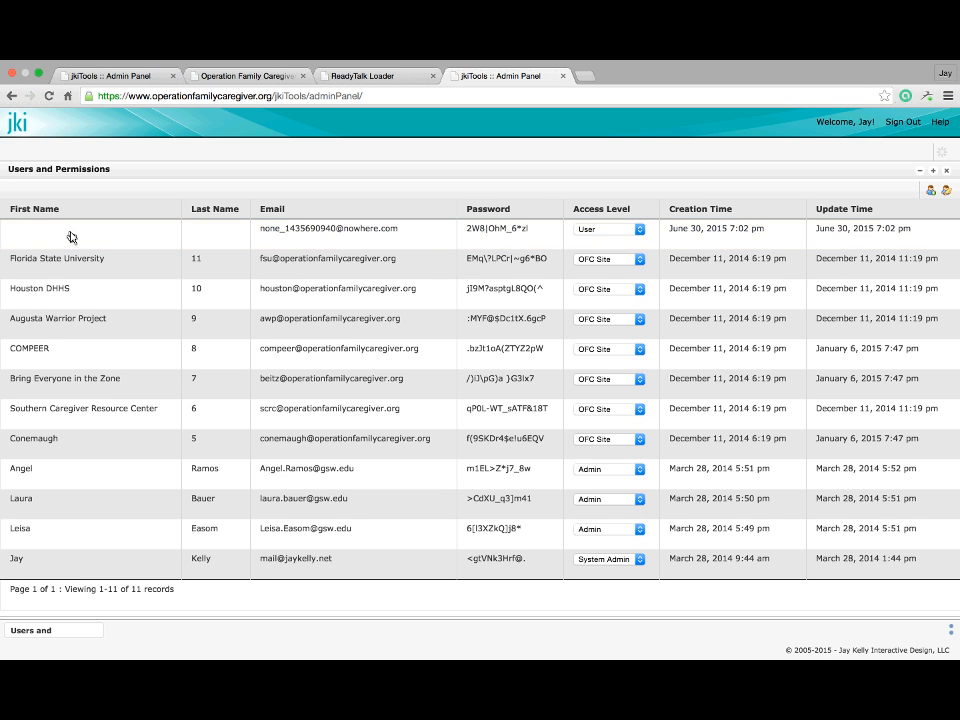
# Enter the new user's first name and last name, fixing the mistyped first name
pyautogui.press('Return')
pyautogui.doubleClick(53, 231)
pyautogui.press('super+c')
pyautogui.press('BackSpace')
pyautogui.press('Return')
pyautogui.click(217, 231)
pyautogui.press('super+v')
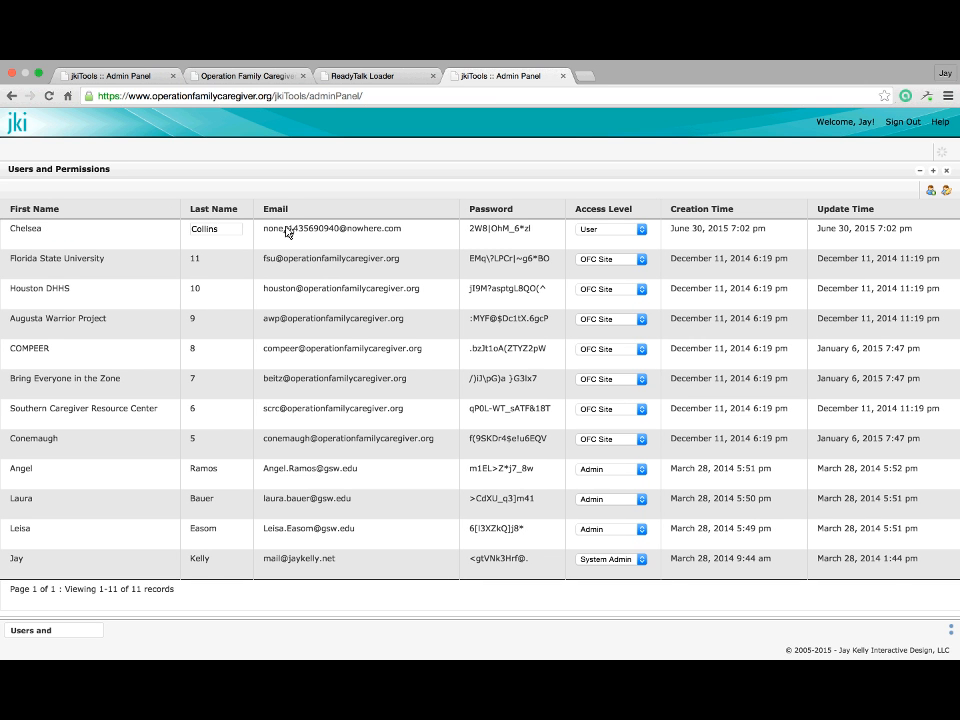
# Replace the placeholder e-mail with the new user's e-mail address
pyautogui.click(297, 231)
pyautogui.press('super+a')
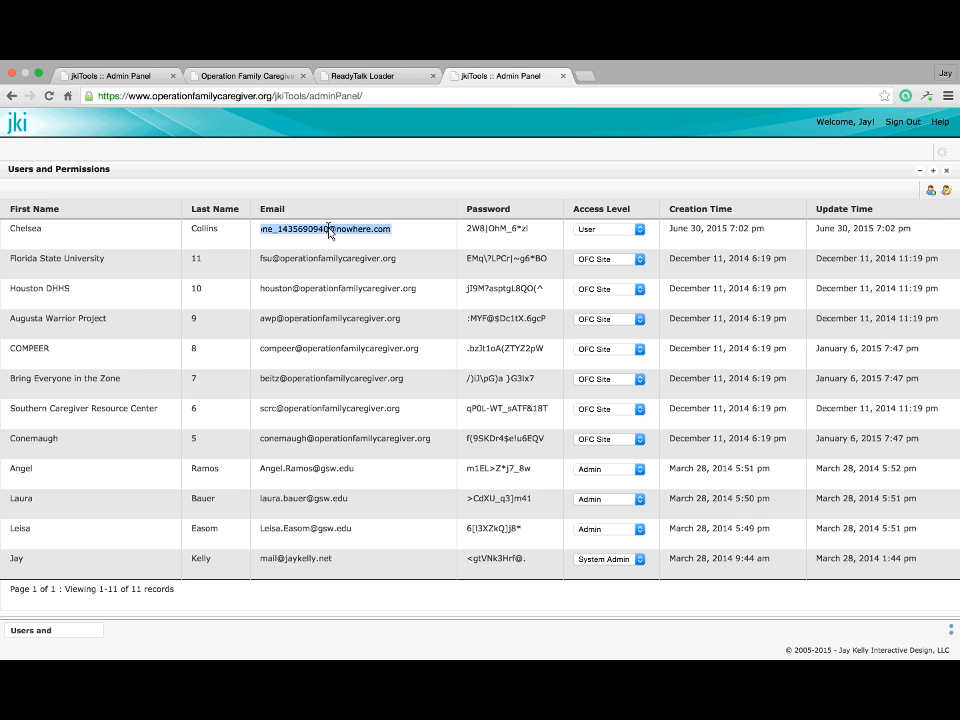
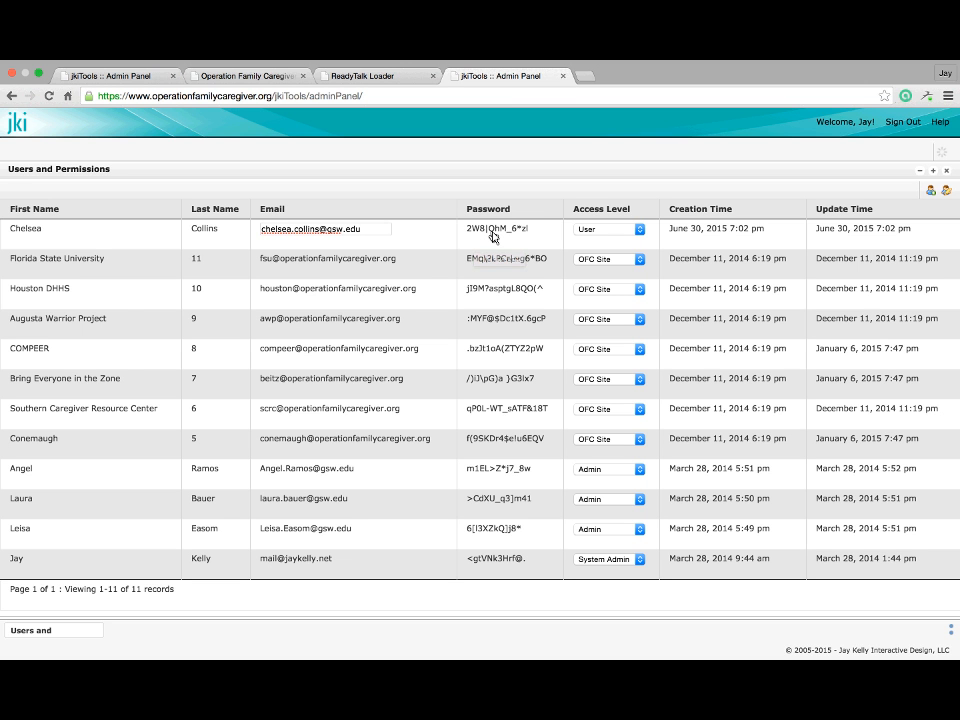
# Set the new user's access level to Admin and save the user list
pyautogui.click(621, 229)
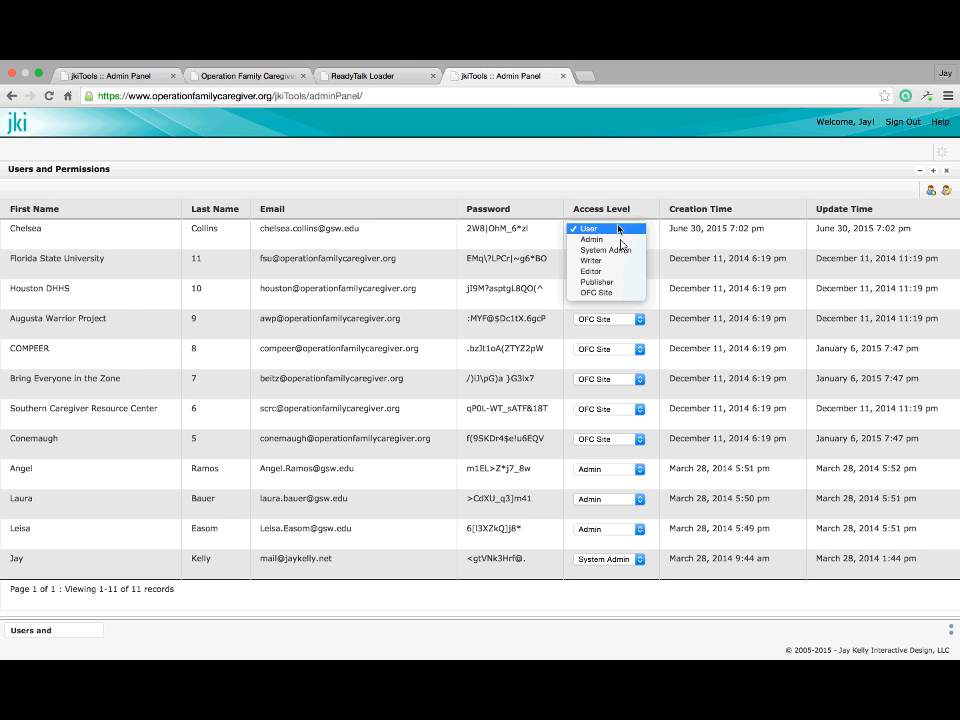
pyautogui.click(620, 240)
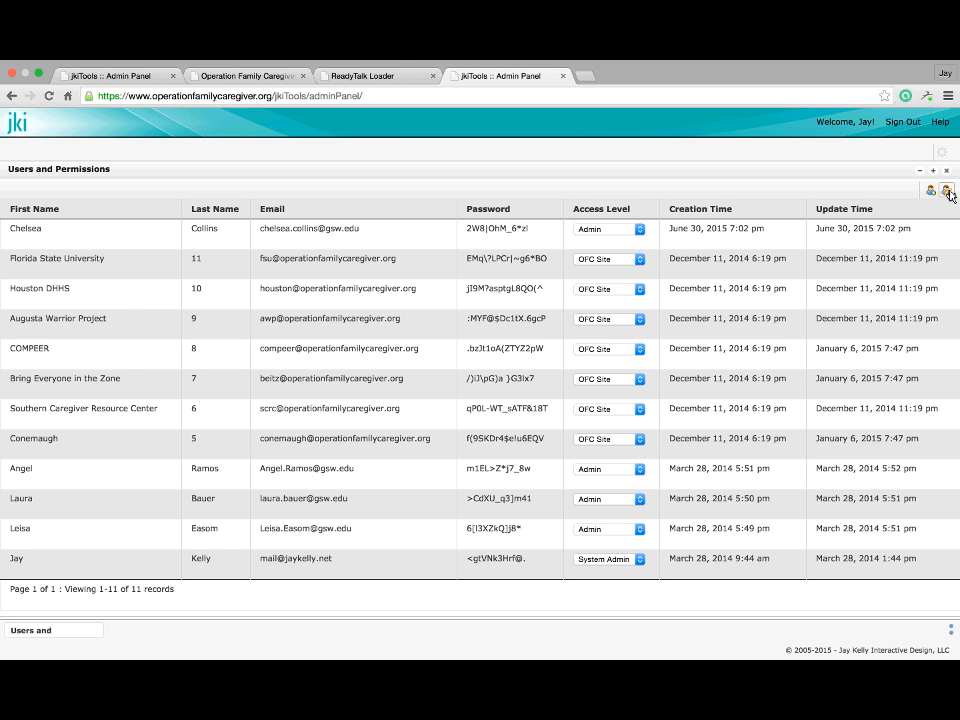
pyautogui.click(947, 191)
# Recheck the user list, sign out of the live-site admin panel, and close that tab
pyautogui.click(948, 176)
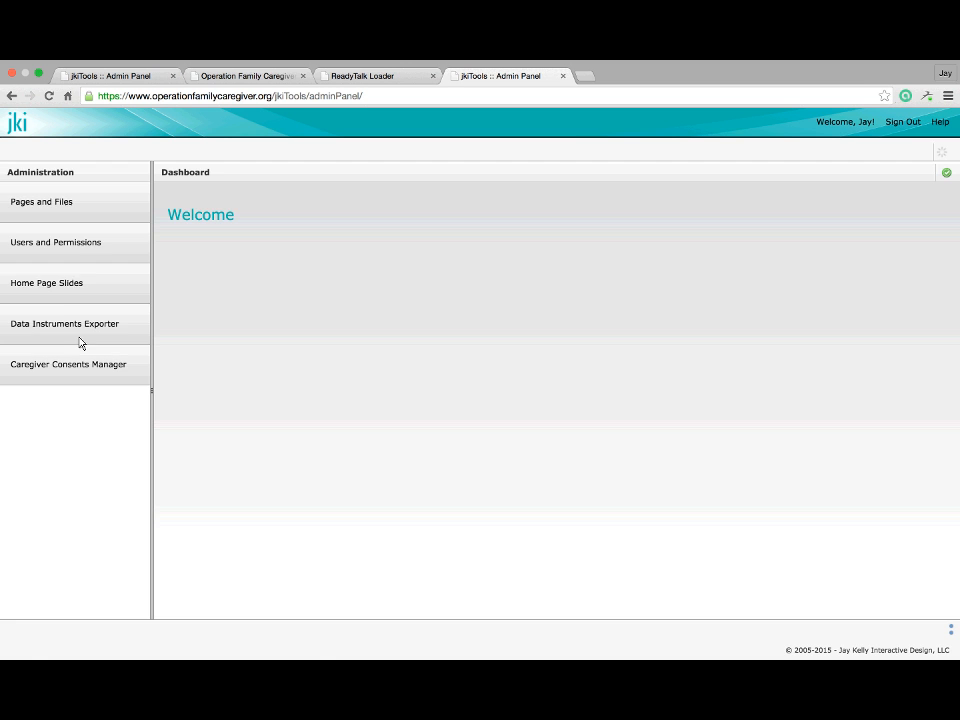
pyautogui.click(60, 256)
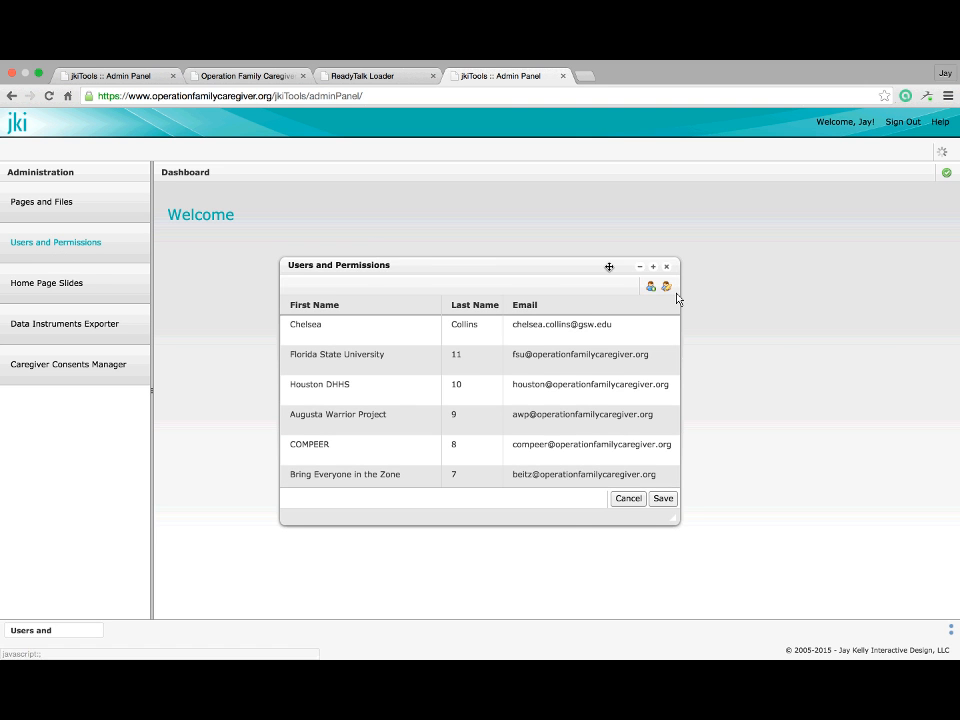
pyautogui.click(660, 266)
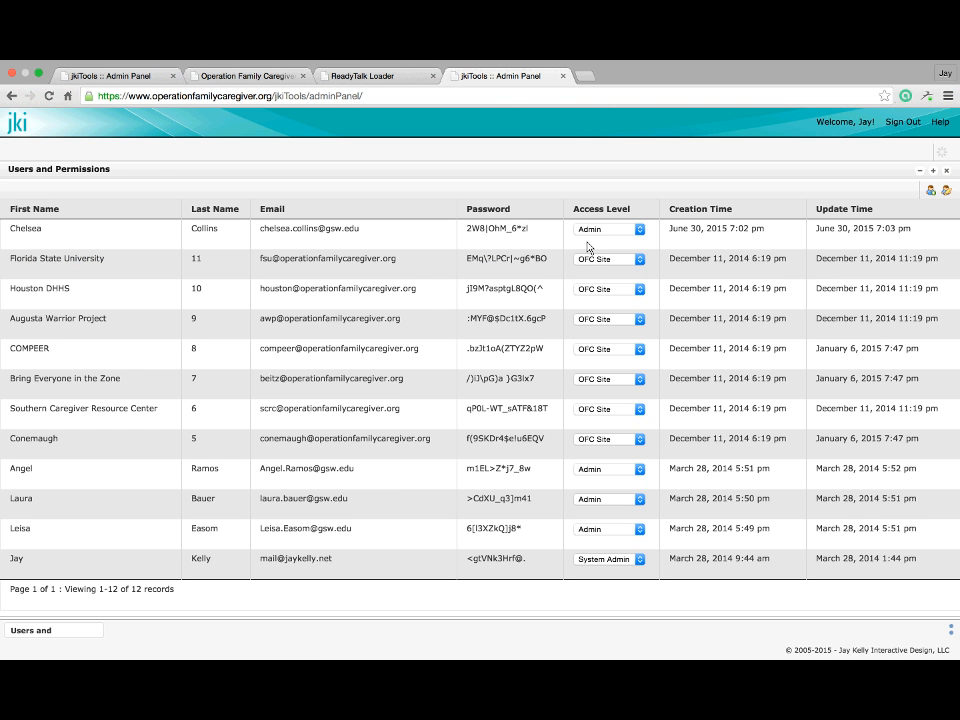
pyautogui.click(948, 174)
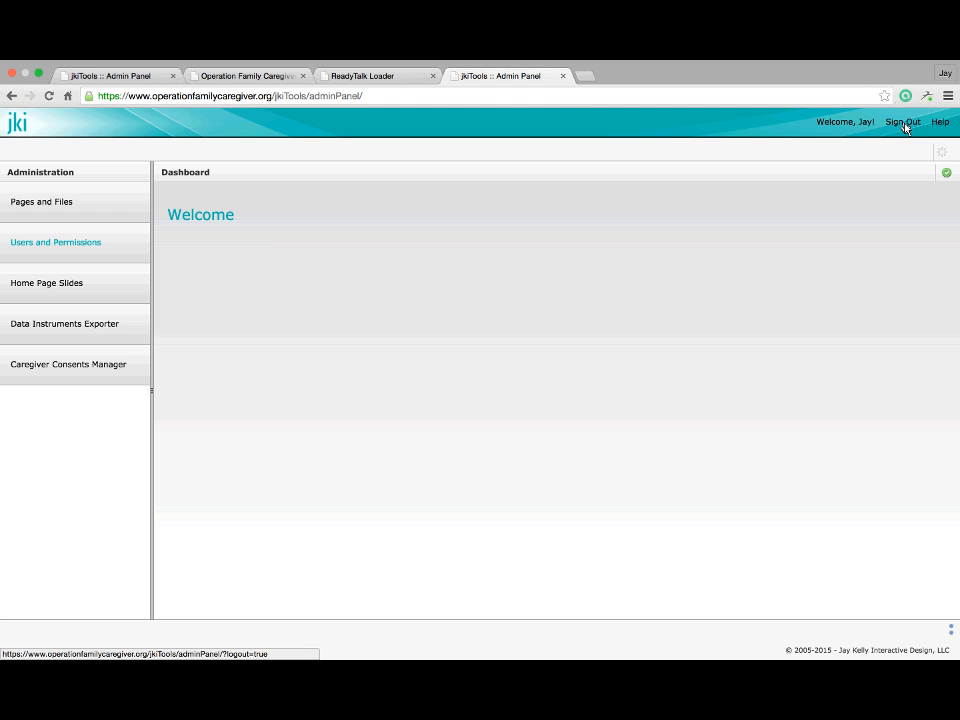
pyautogui.click(903, 122)
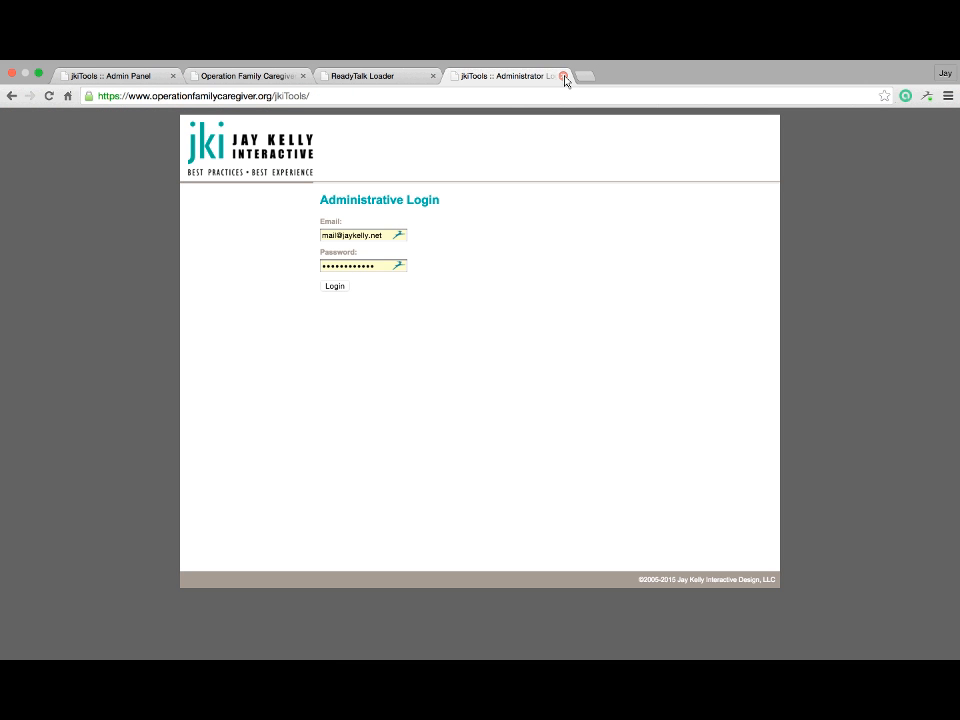
pyautogui.click(564, 77)
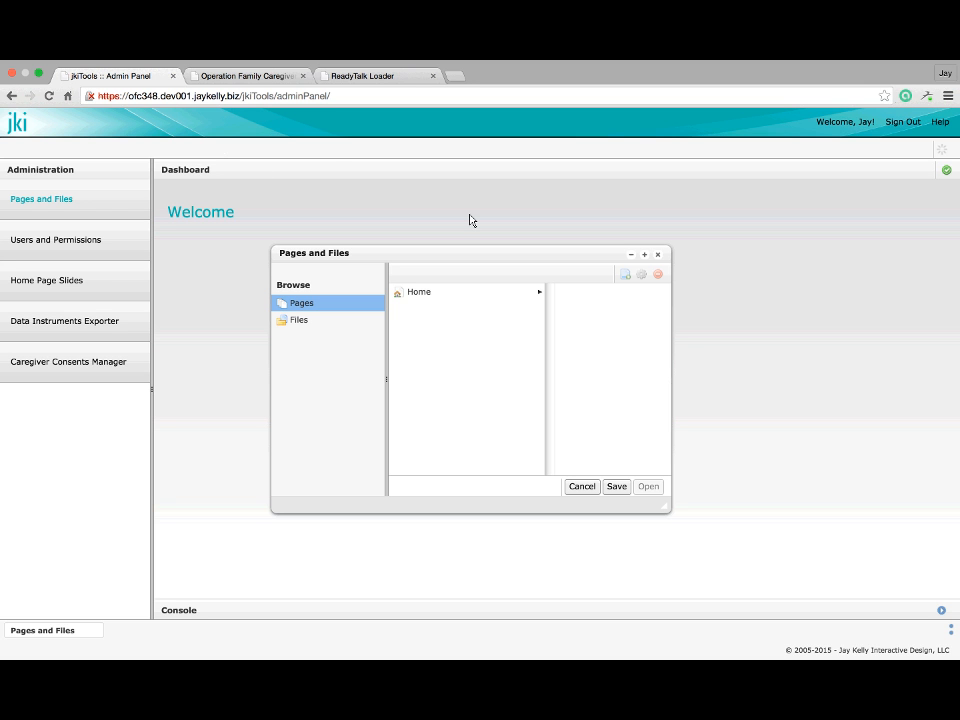
# Reopen Pages and Files, move it up-left, and list the pages under Home
pyautogui.click(657, 258)
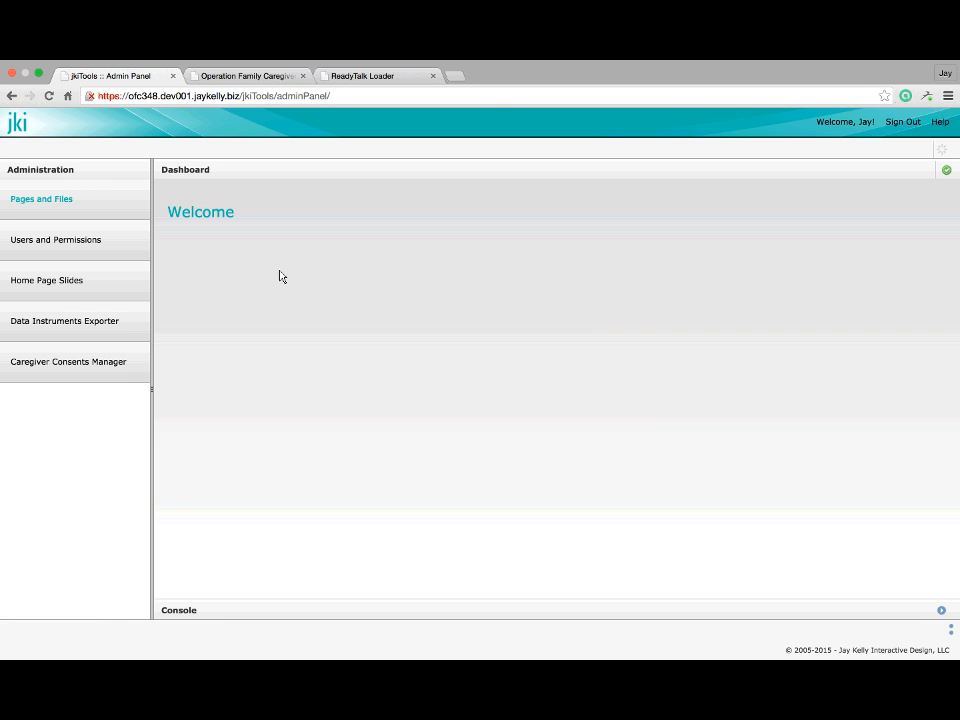
pyautogui.click(89, 196)
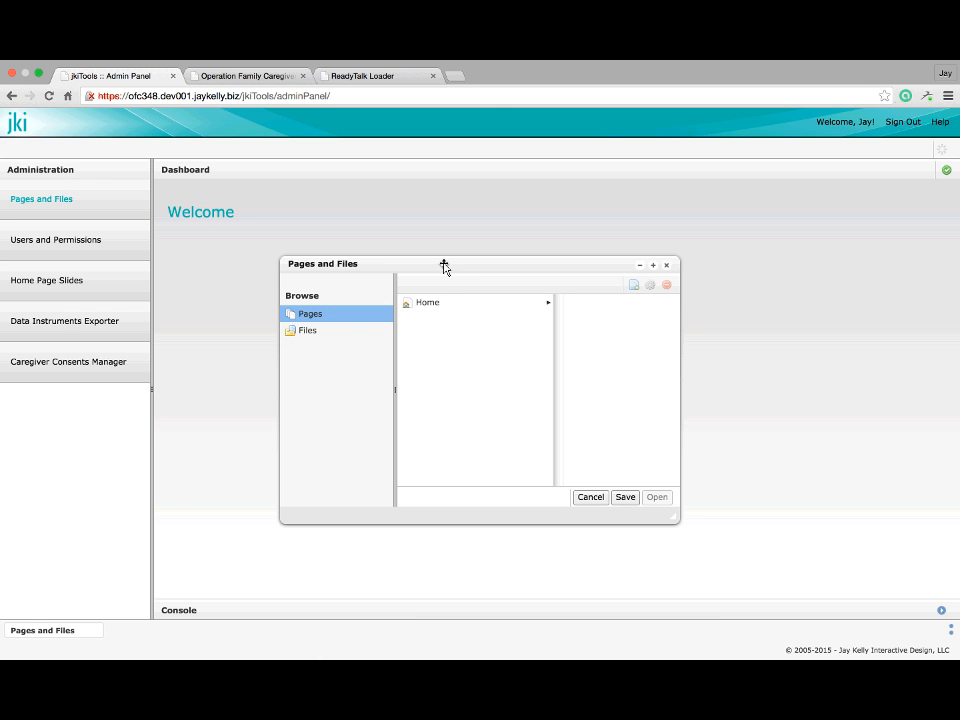
pyautogui.moveTo(428, 261); pyautogui.dragTo(369, 229)
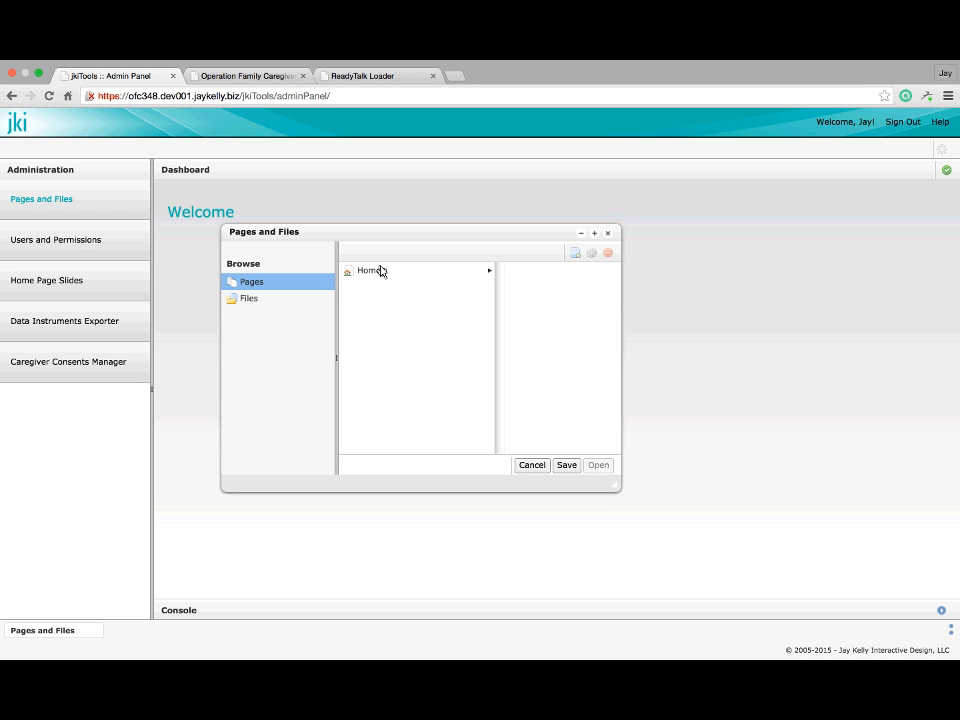
pyautogui.click(380, 270)
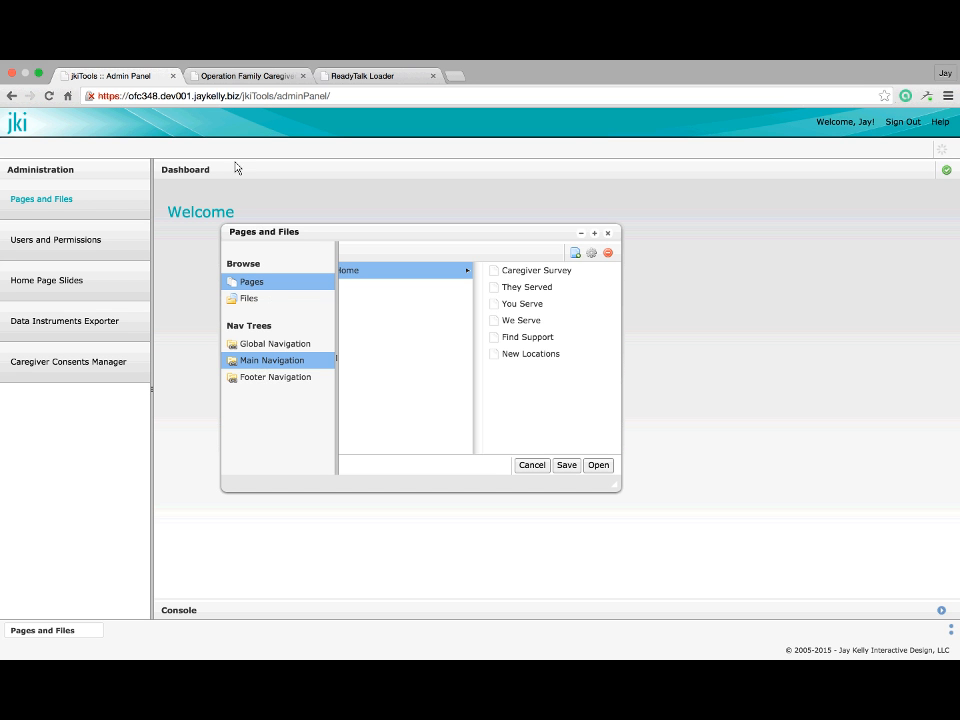
# Compare the Global Navigation pages with the live Operation Family Caregiver site
pyautogui.click(231, 84)
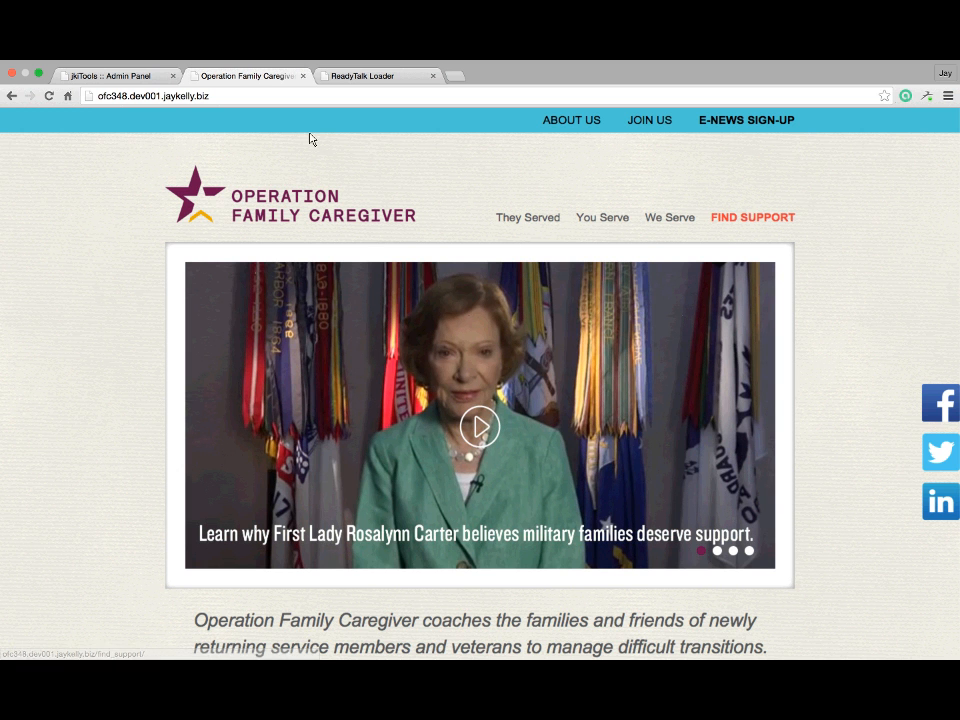
pyautogui.click(118, 78)
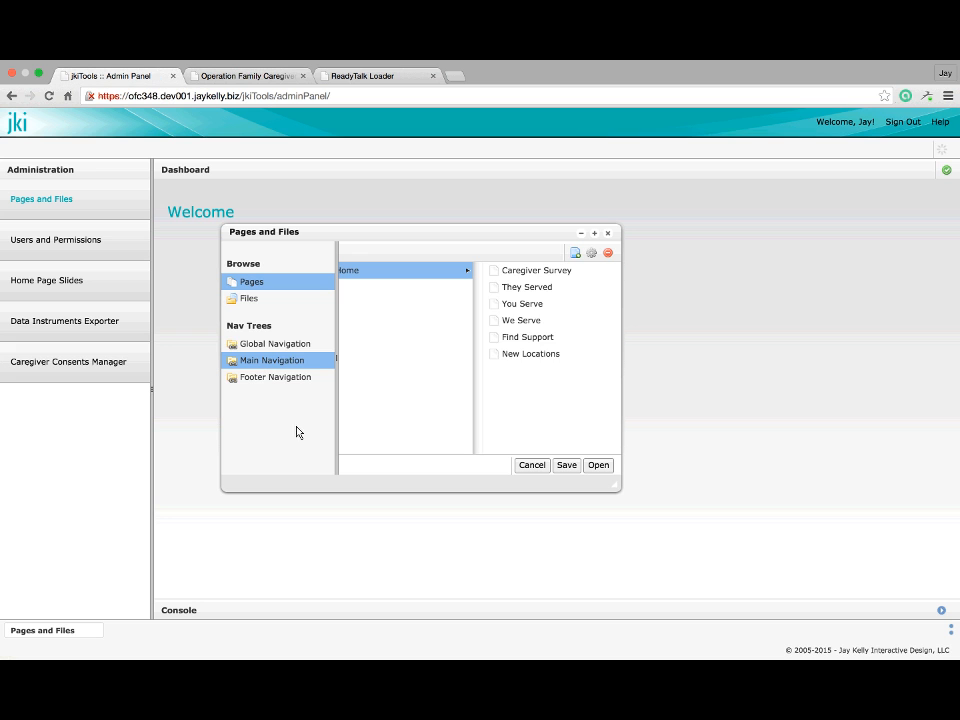
pyautogui.click(305, 345)
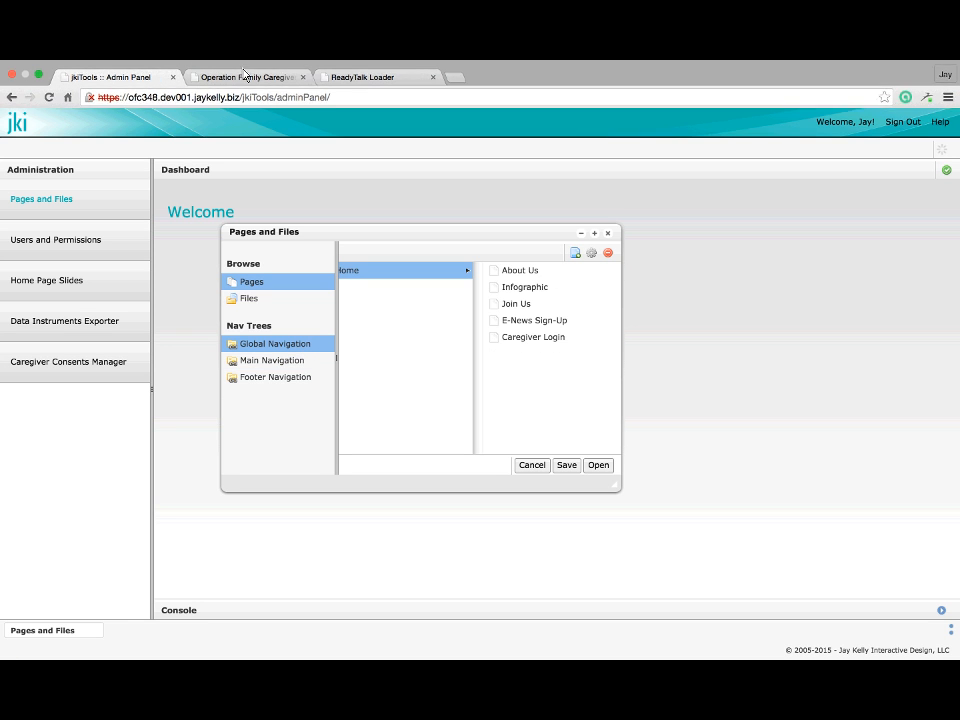
pyautogui.moveTo(230, 70)
pyautogui.click(268, 92)
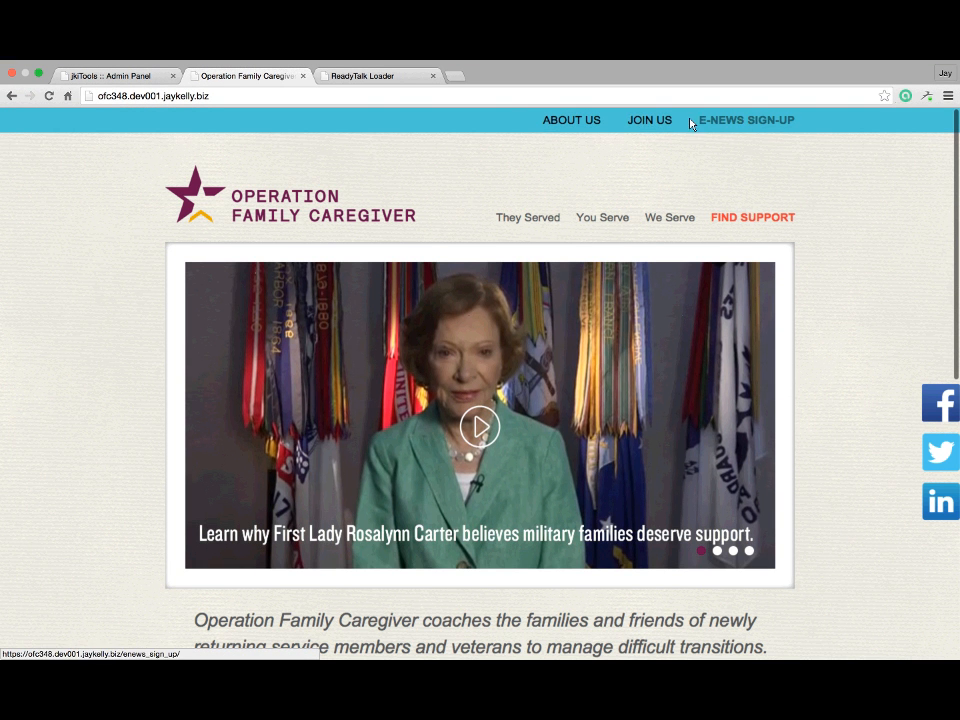
pyautogui.scroll(-10, 553, 418)
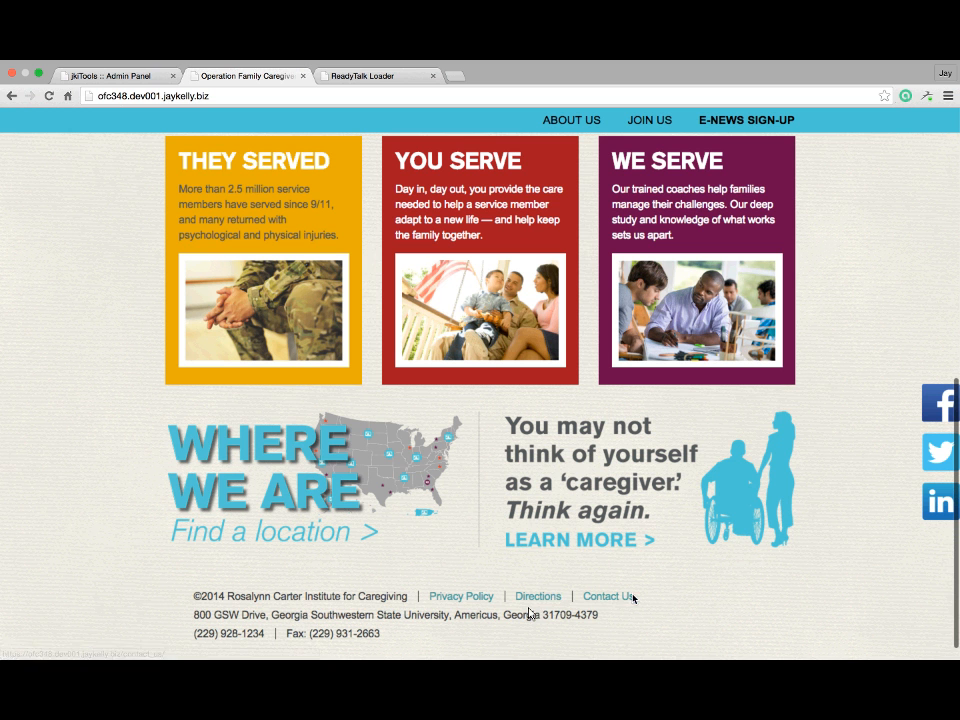
pyautogui.click(131, 78)
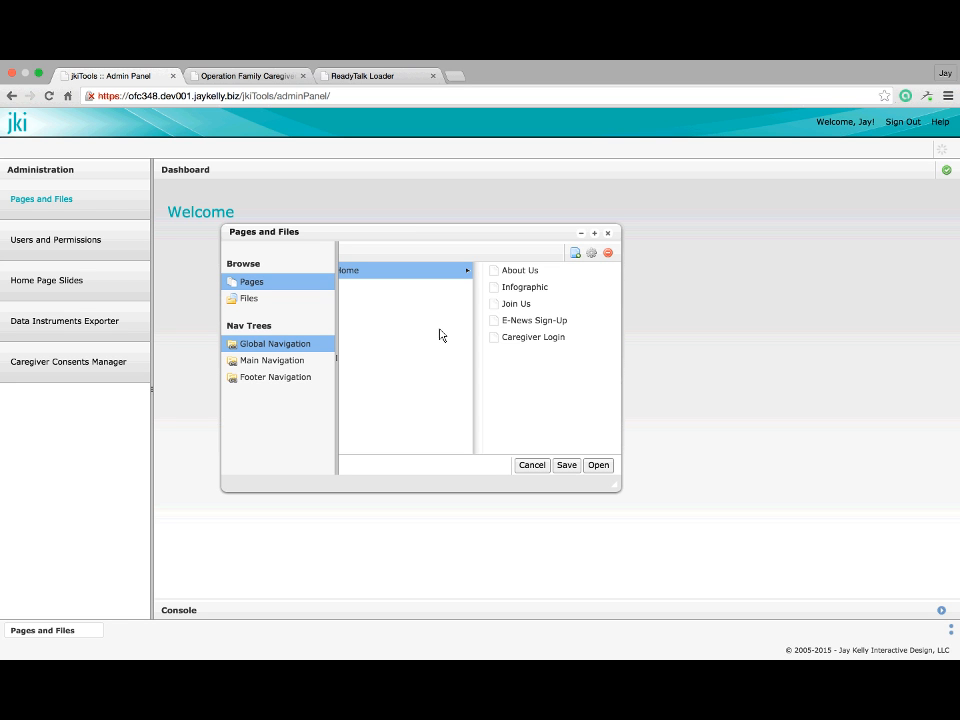
# Browse Main Navigation, then expand Global Navigation's Caregiver Login to User Information and Consent Form
pyautogui.click(292, 360)
pyautogui.click(561, 271)
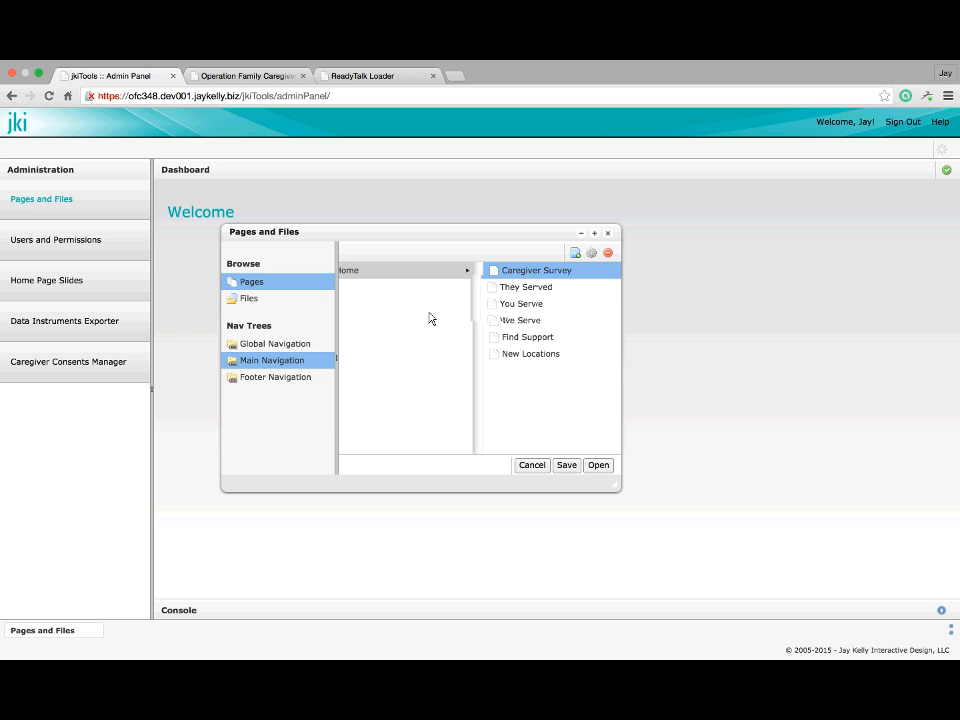
pyautogui.hscroll(-4, 443, 353)
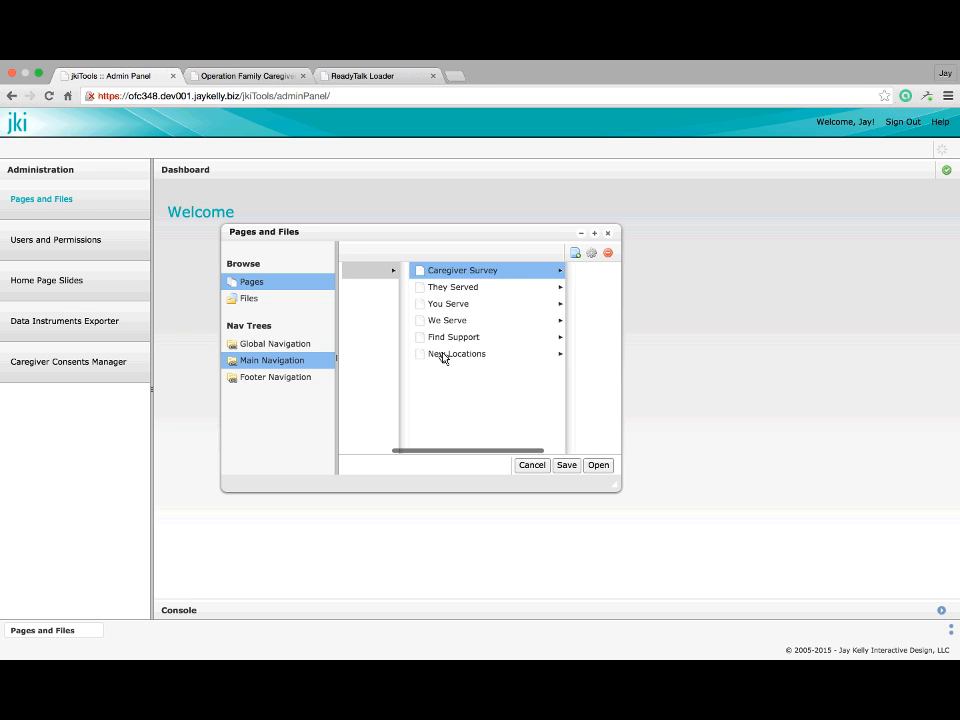
pyautogui.hscroll(-1, 445, 358)
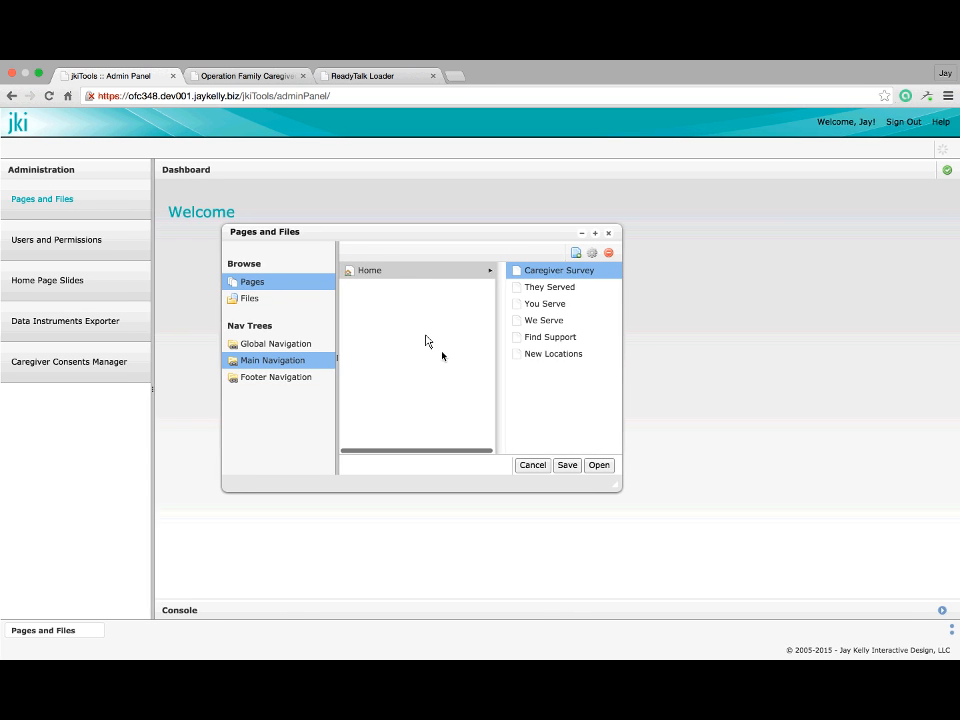
pyautogui.click(375, 272)
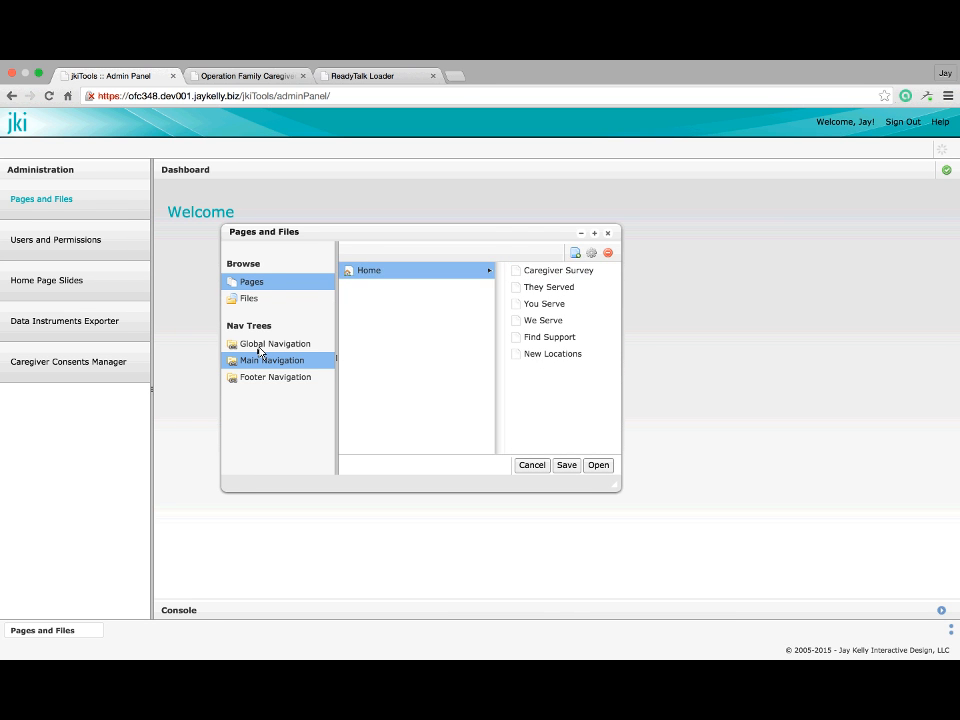
pyautogui.click(257, 346)
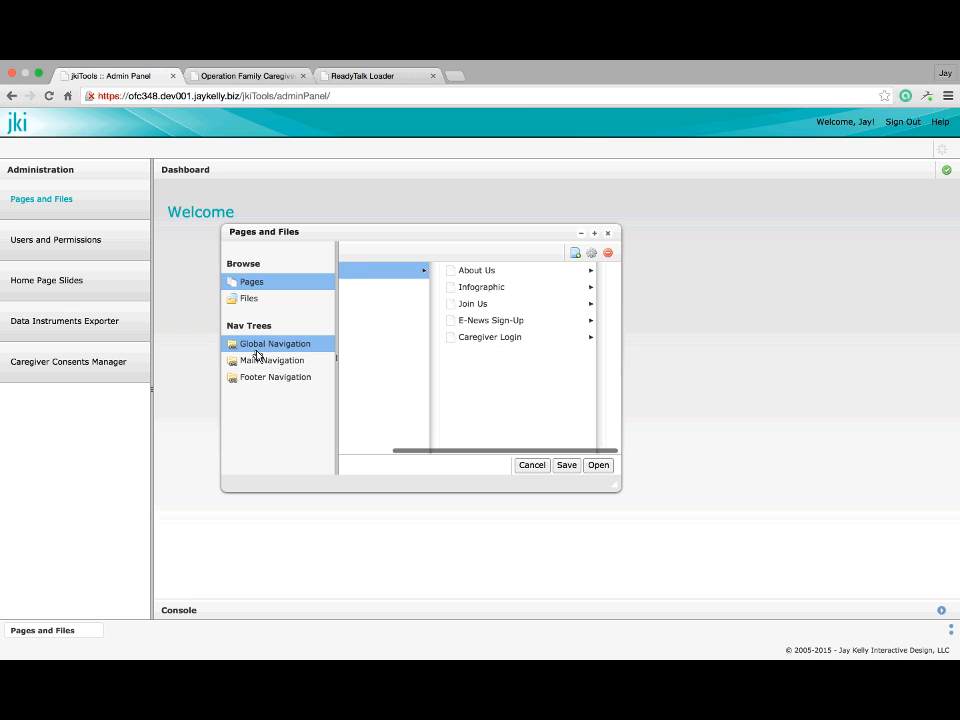
pyautogui.click(485, 339)
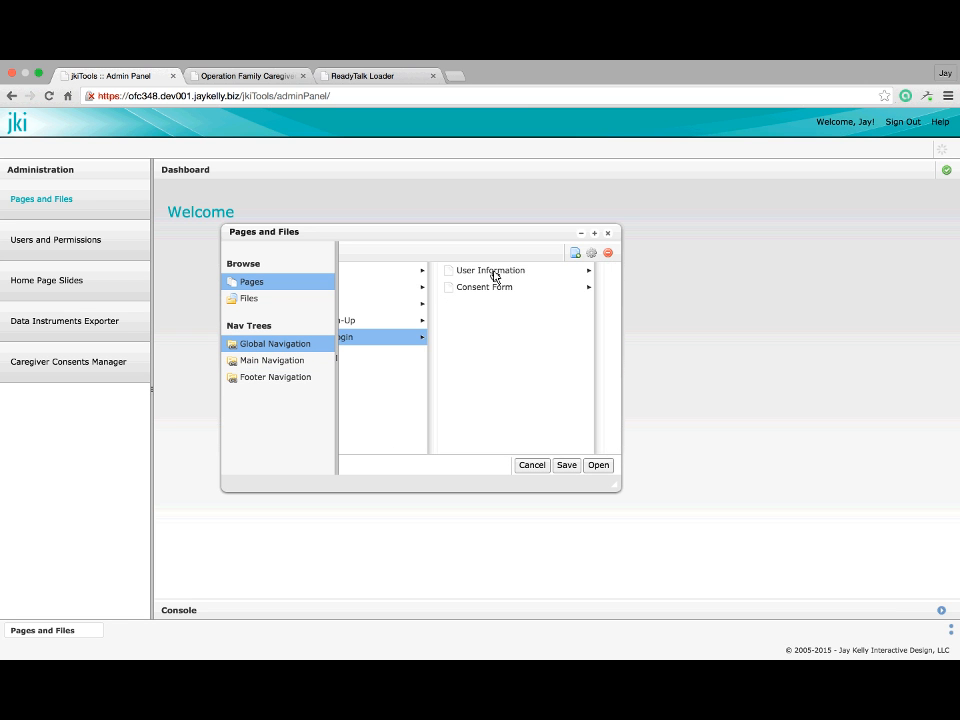
pyautogui.click(493, 273)
pyautogui.click(472, 290)
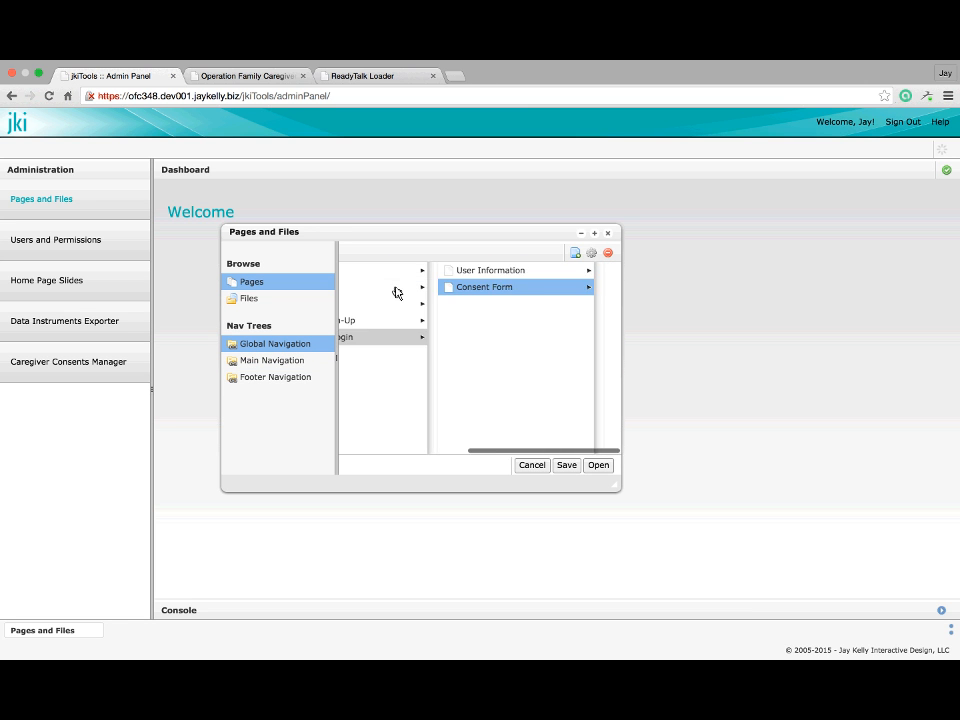
pyautogui.hscroll(-10, 395, 291)
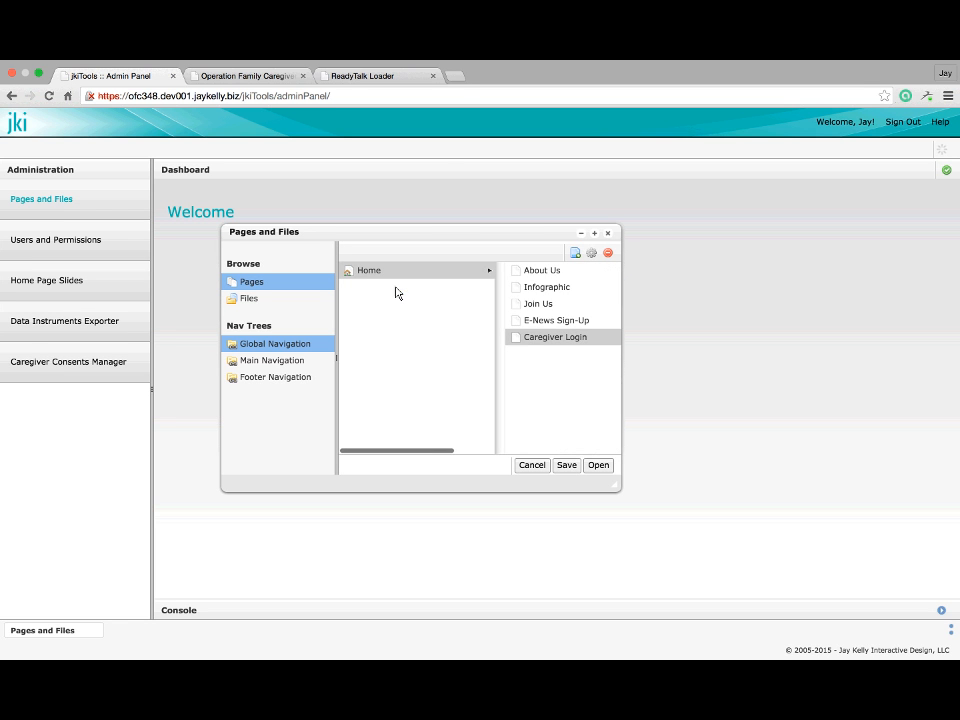
# Open You Serve under Main Navigation, then view the Operation Family Caregiver site
pyautogui.click(377, 274)
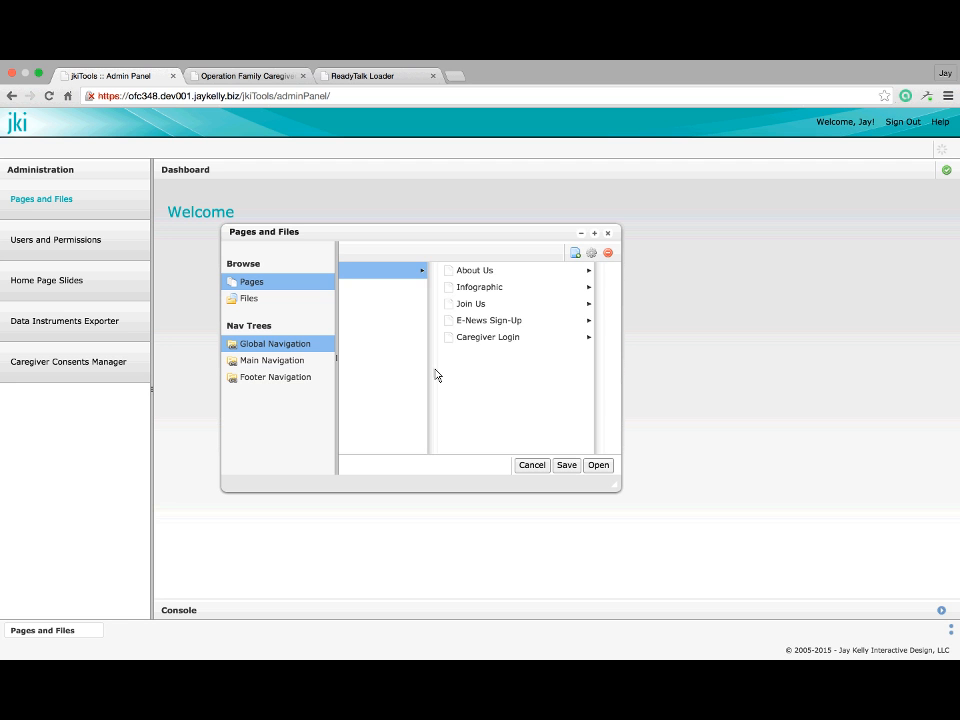
pyautogui.click(262, 360)
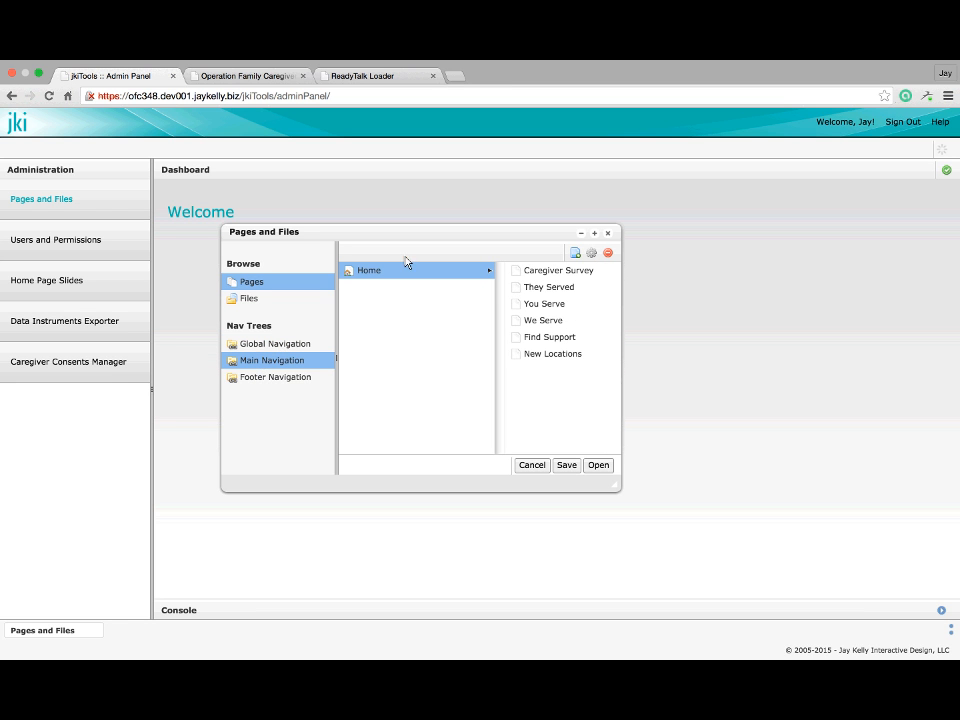
pyautogui.click(558, 304)
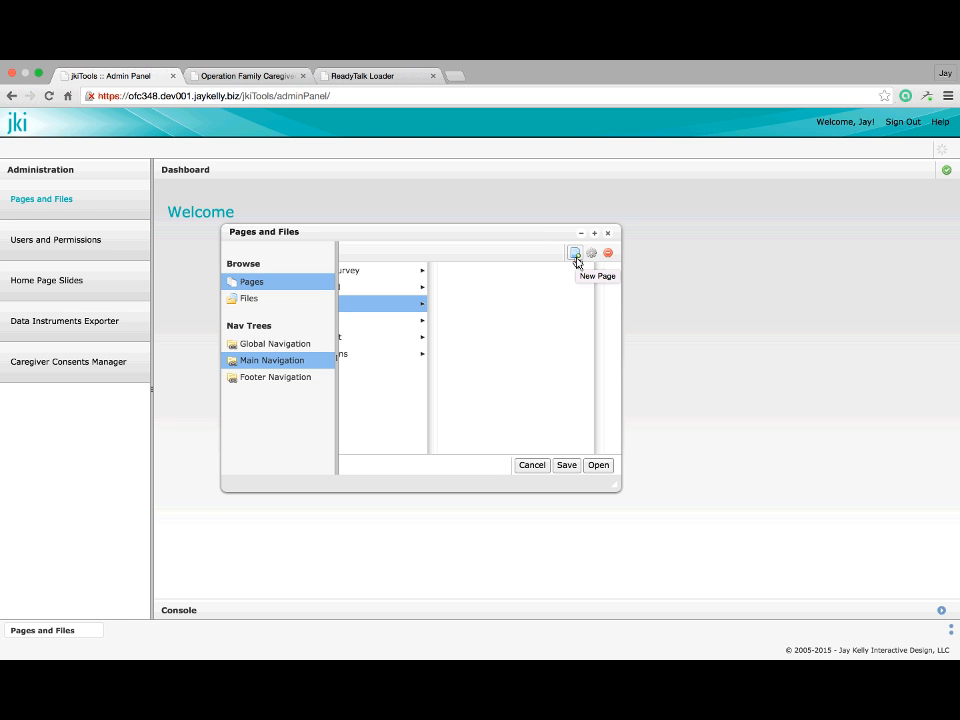
pyautogui.click(245, 77)
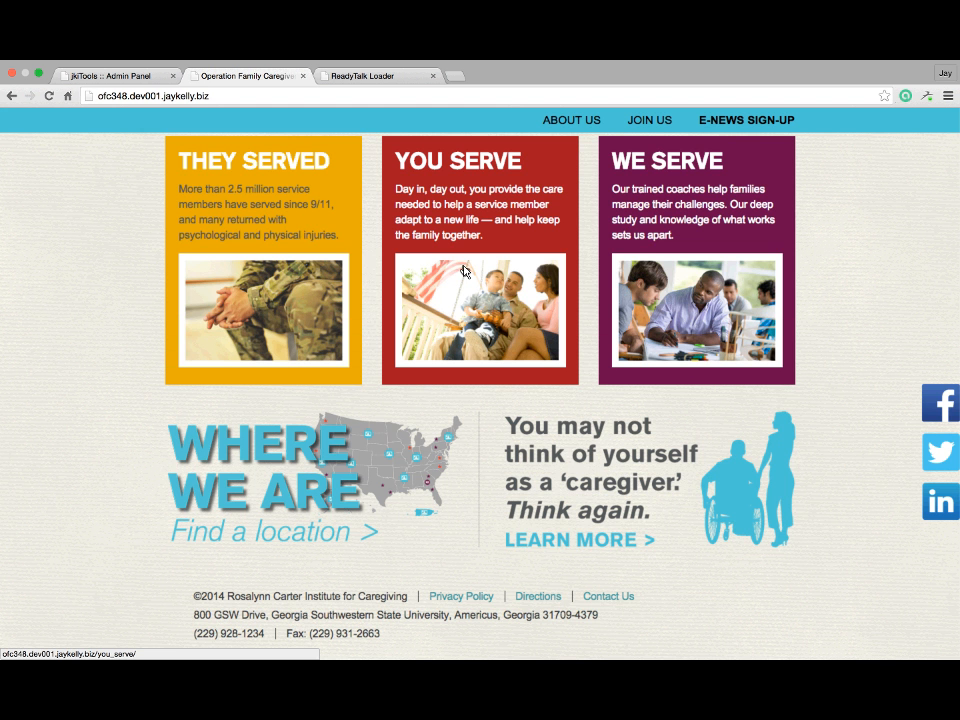
# Browse the site's They Served page, then return to the jkiTools admin panel
pyautogui.scroll(5, 466, 271)
pyautogui.click(525, 169)
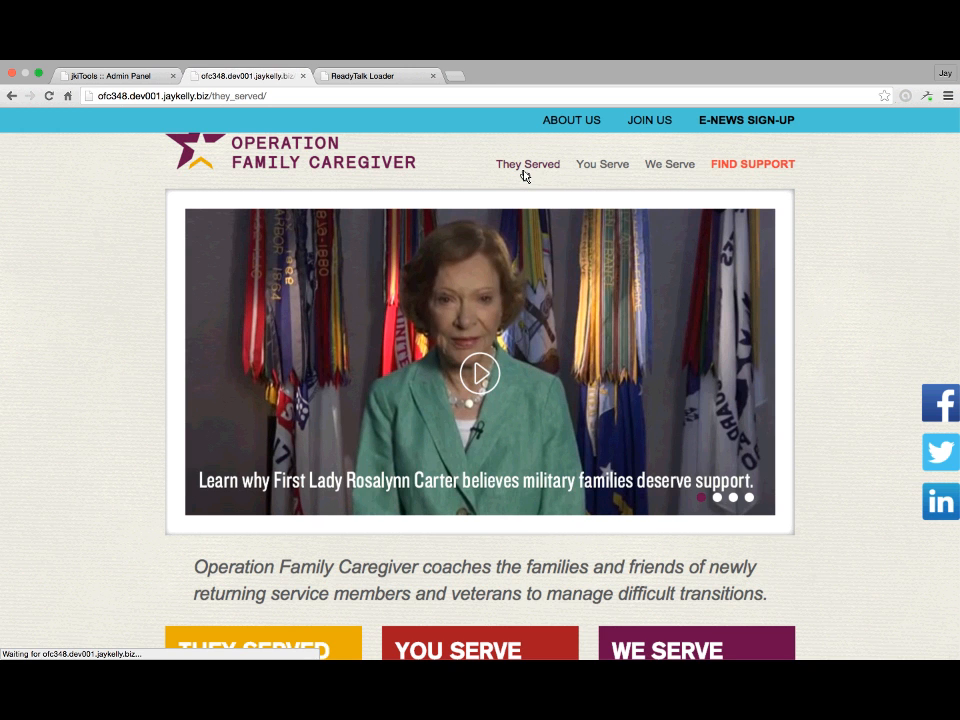
pyautogui.scroll(-3, 530, 235)
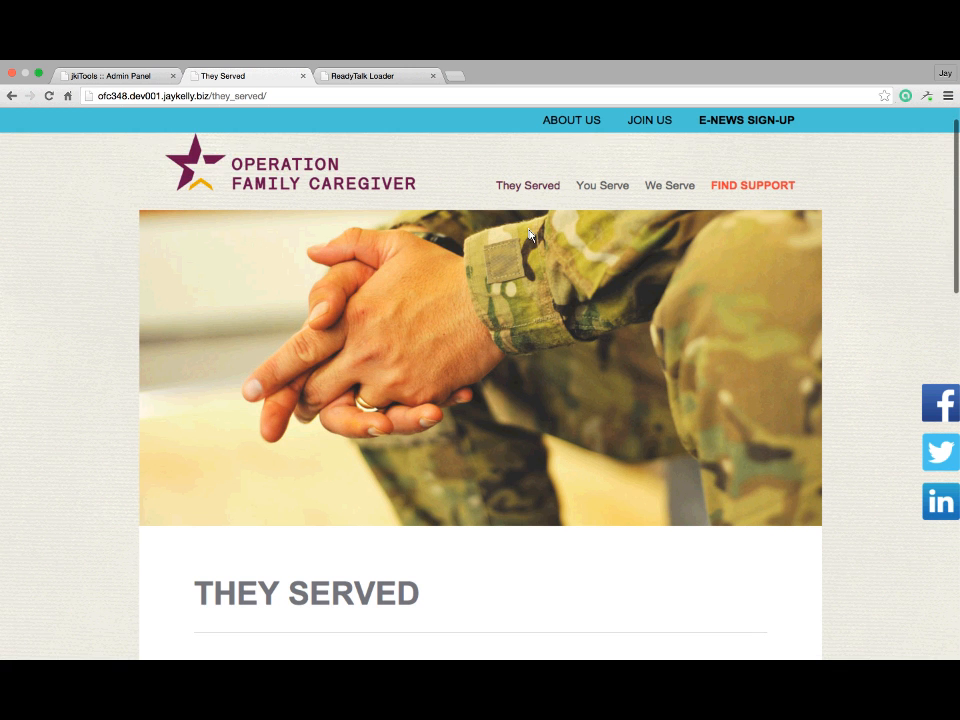
pyautogui.scroll(-5, 530, 233)
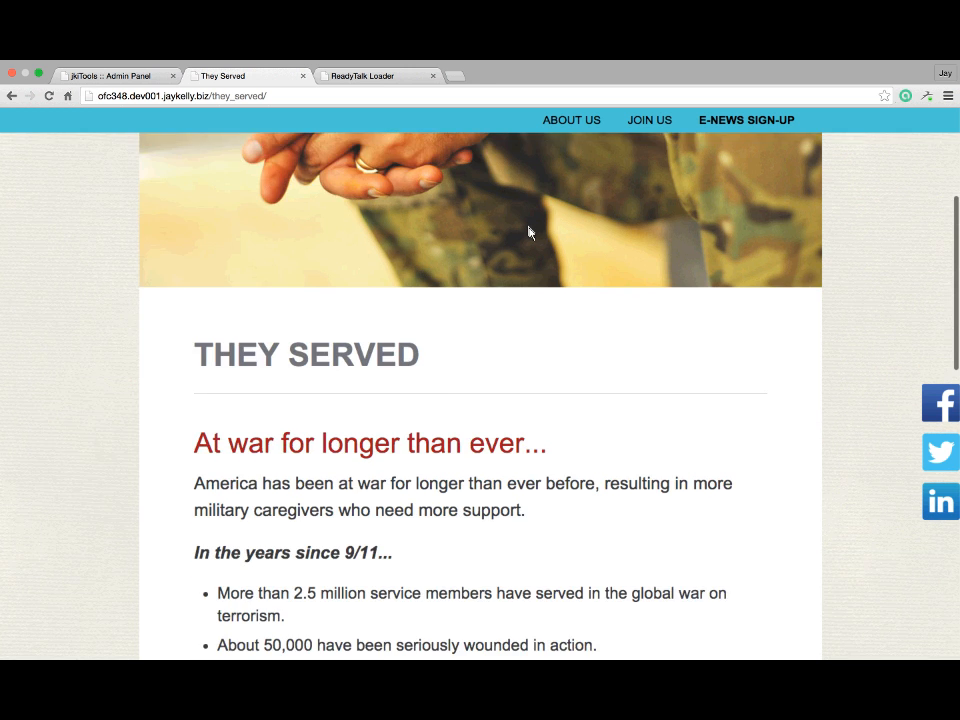
pyautogui.scroll(6, 530, 233)
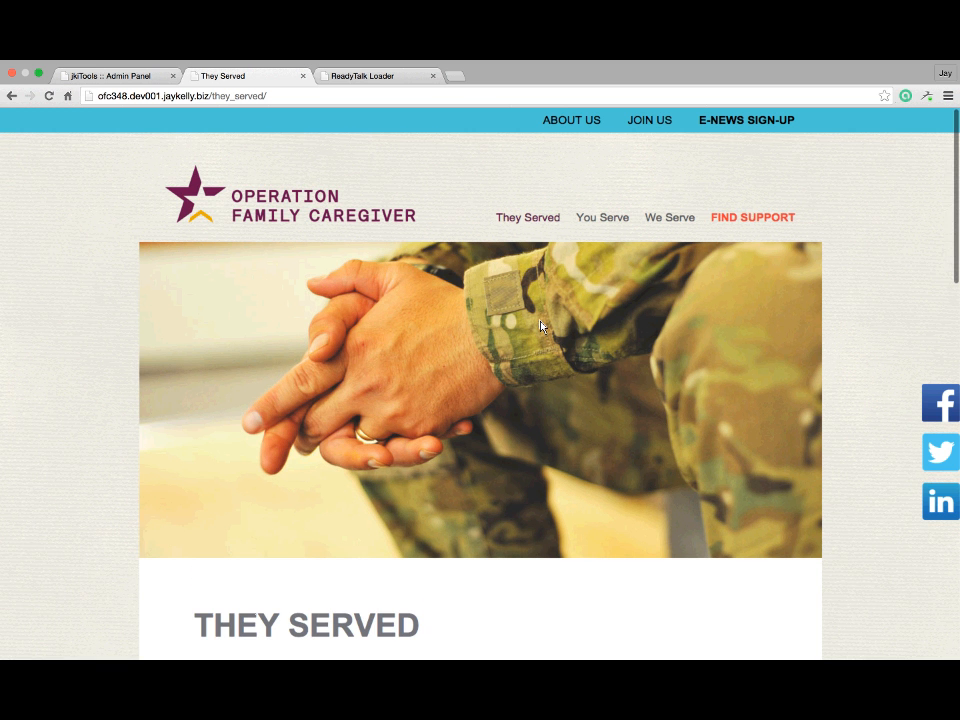
pyautogui.scroll(-3, 540, 326)
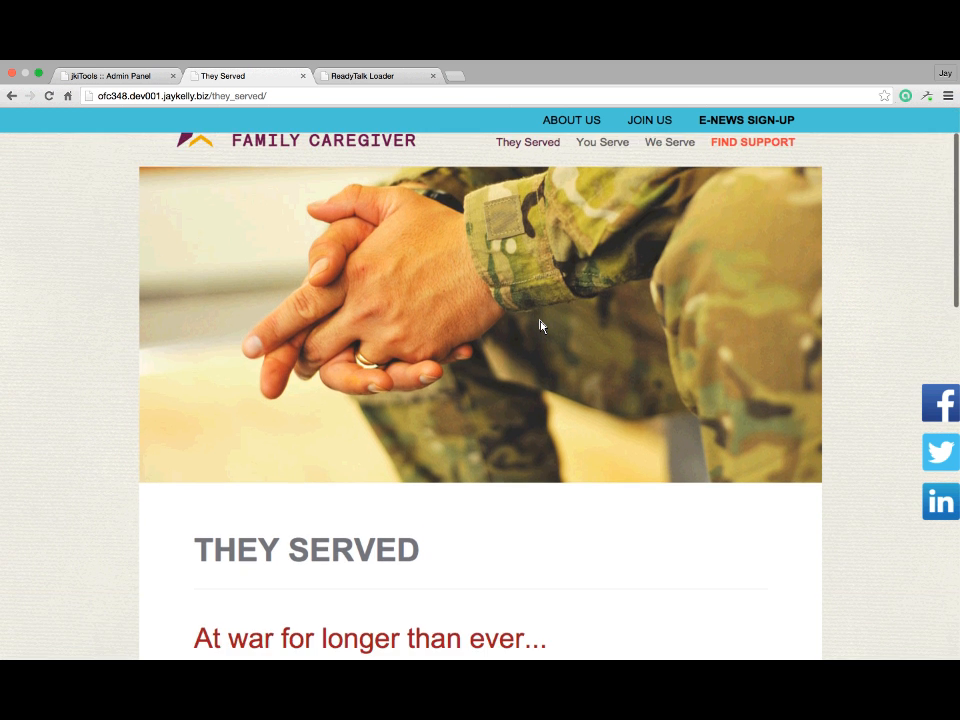
pyautogui.scroll(4, 538, 350)
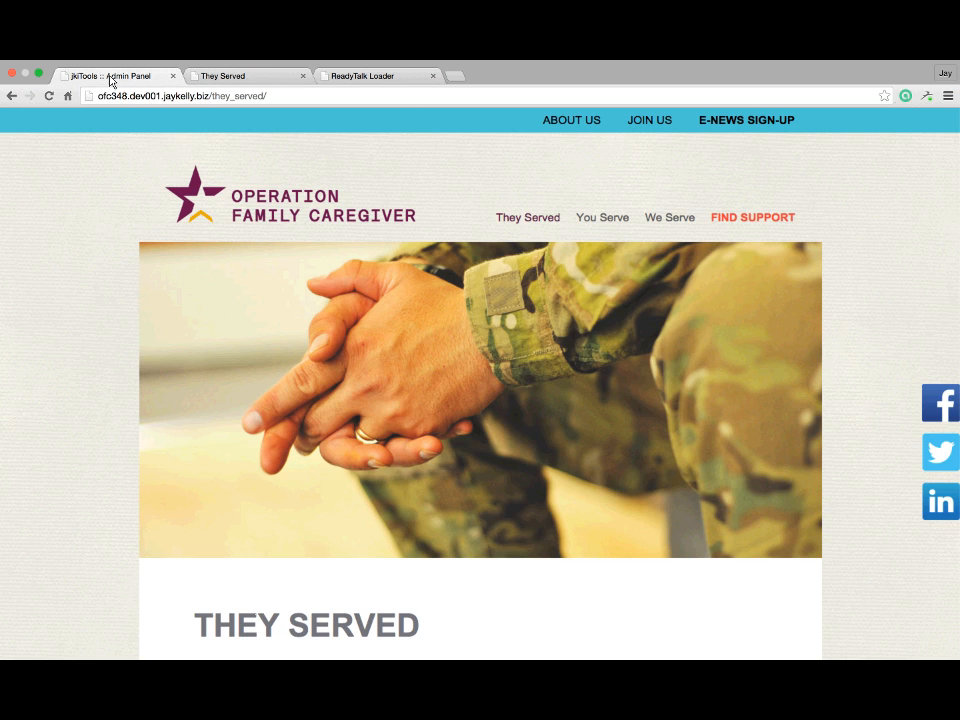
pyautogui.click(111, 78)
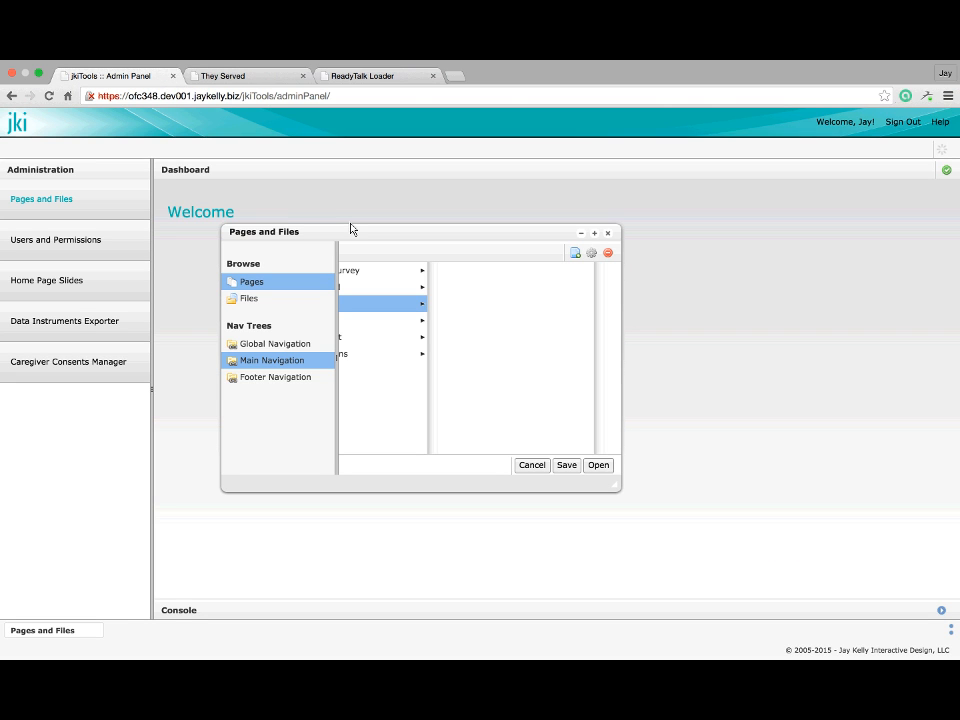
# Add a Web Page named New Document under You Serve in the Main Navigation
pyautogui.click(574, 256)
pyautogui.click(576, 256)
pyautogui.scroll(-2, 433, 385)
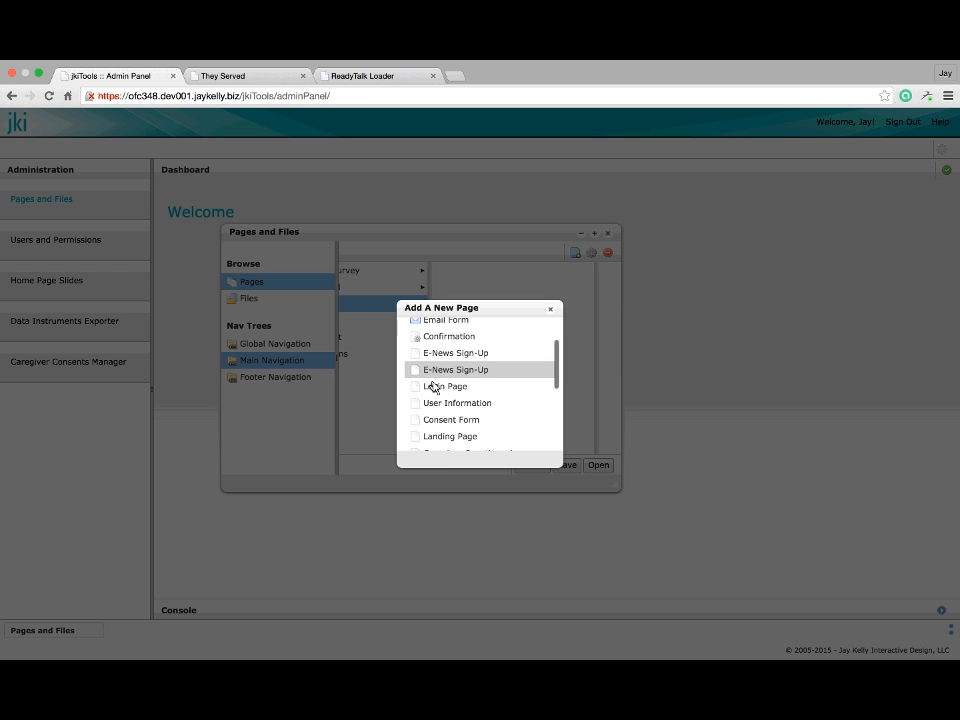
pyautogui.scroll(-2, 433, 387)
pyautogui.scroll(5, 433, 387)
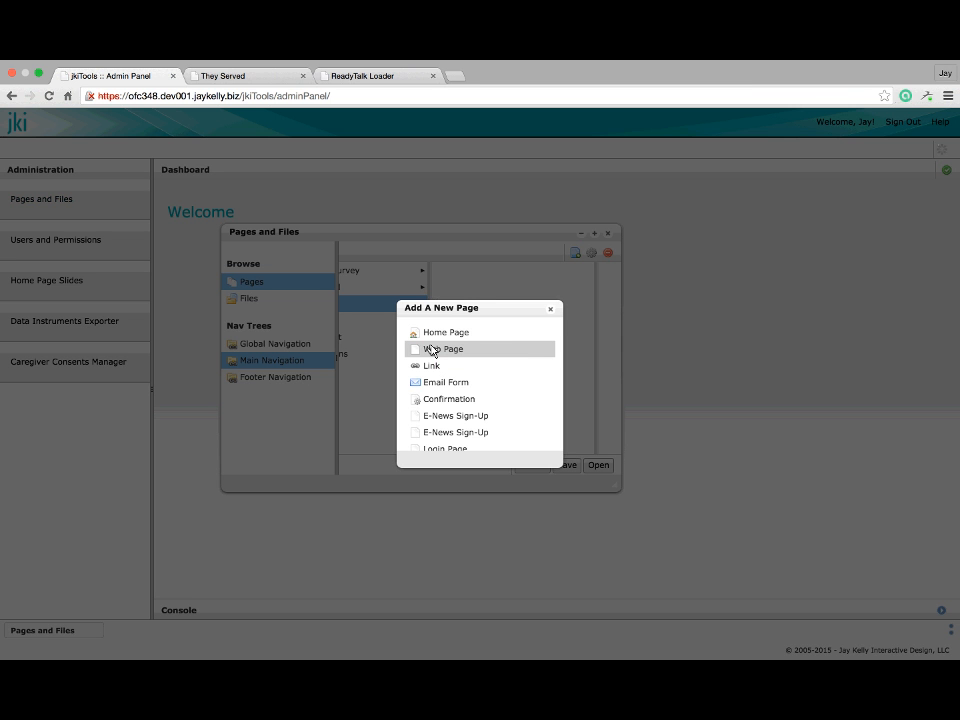
pyautogui.click(432, 350)
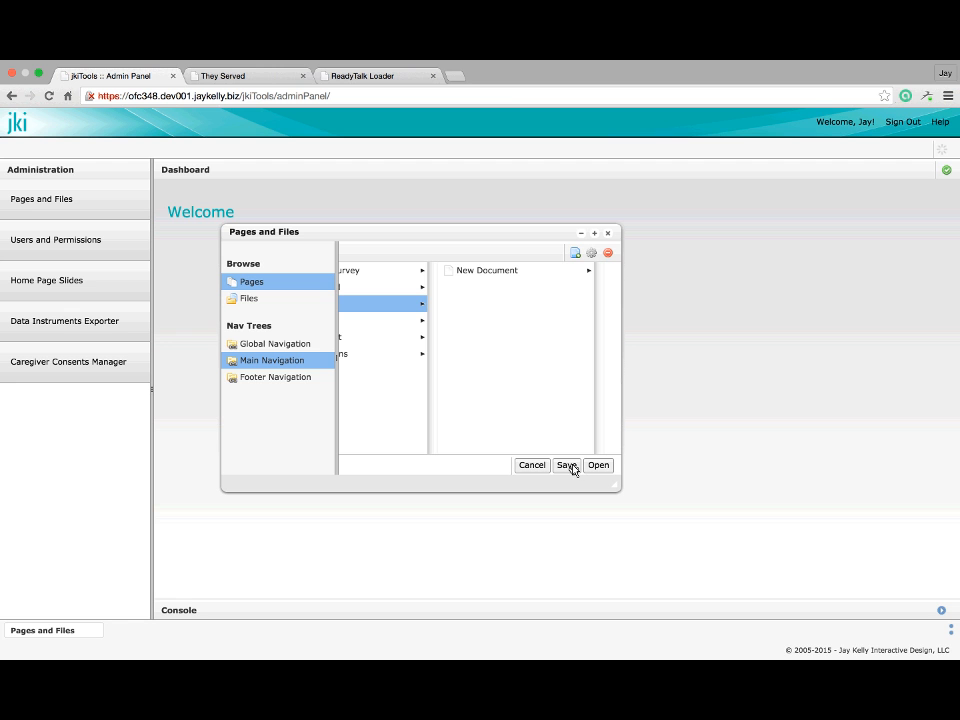
pyautogui.click(499, 272)
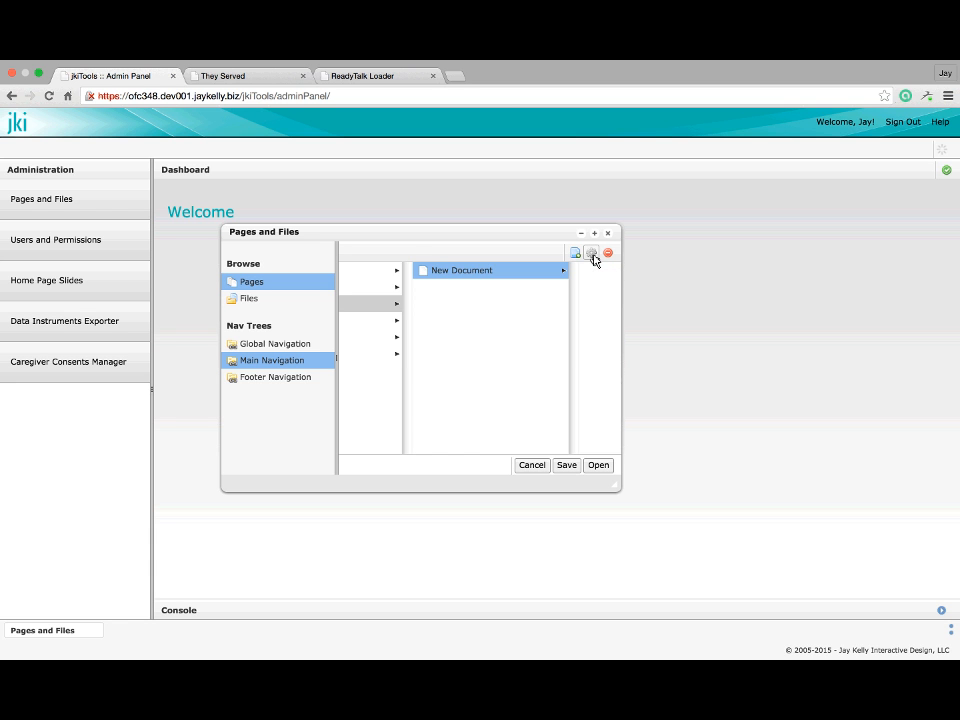
# Open the New Document page properties and tick Page Is Live and Hide in Navigation
pyautogui.click(593, 259)
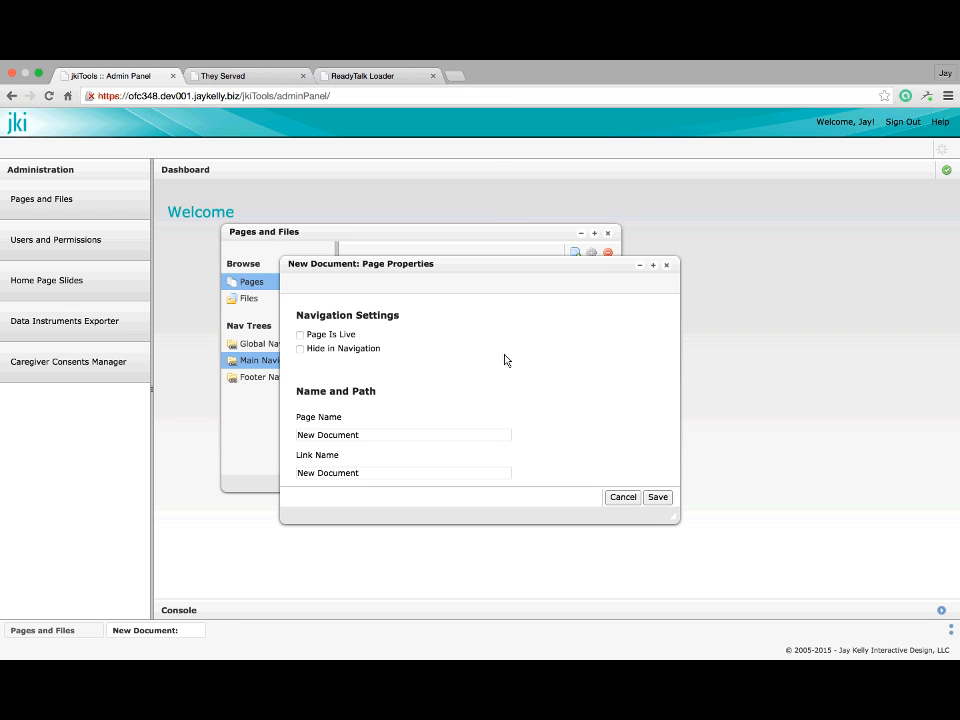
pyautogui.scroll(-1, 480, 355)
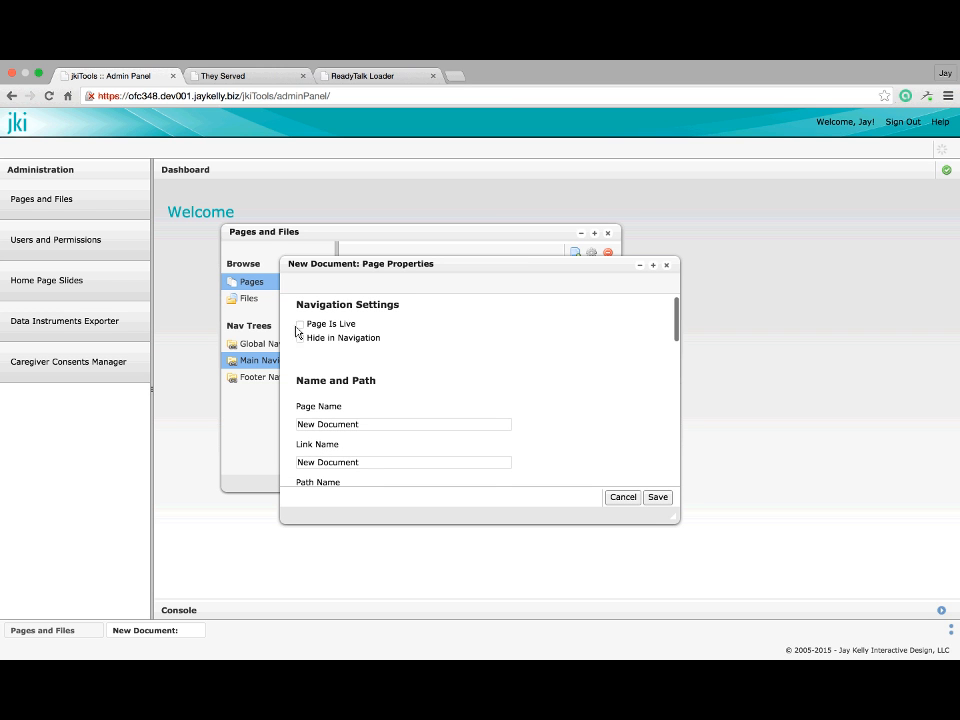
pyautogui.click(301, 325)
pyautogui.scroll(-1, 346, 342)
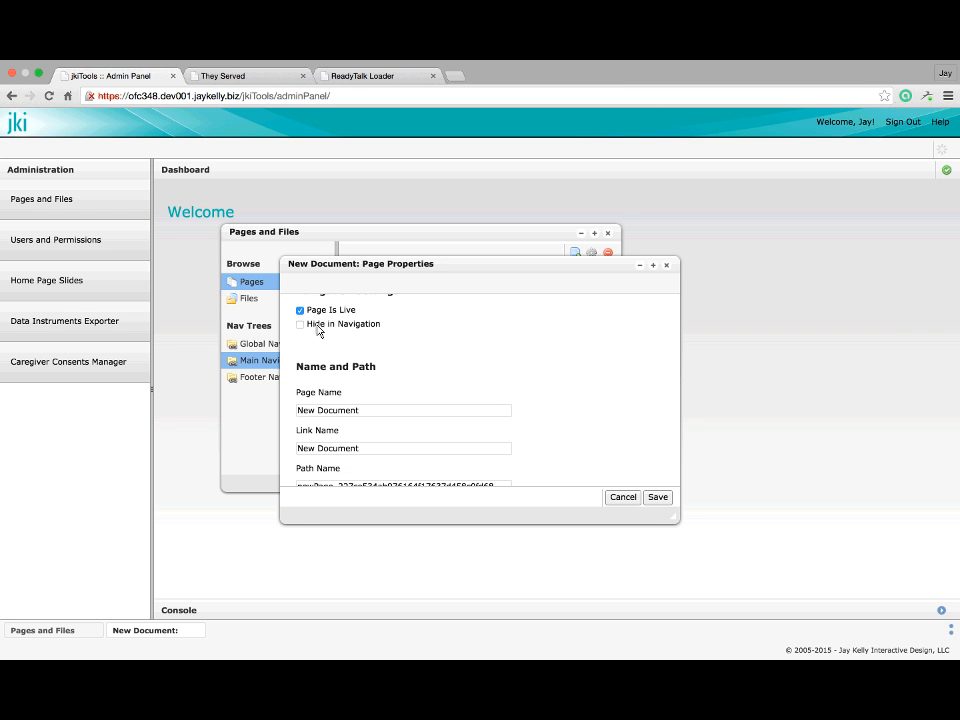
pyautogui.click(318, 331)
# Move the properties window aside, glance at the page browser, then scroll to Name and Path
pyautogui.moveTo(469, 266); pyautogui.dragTo(565, 266)
pyautogui.click(482, 233)
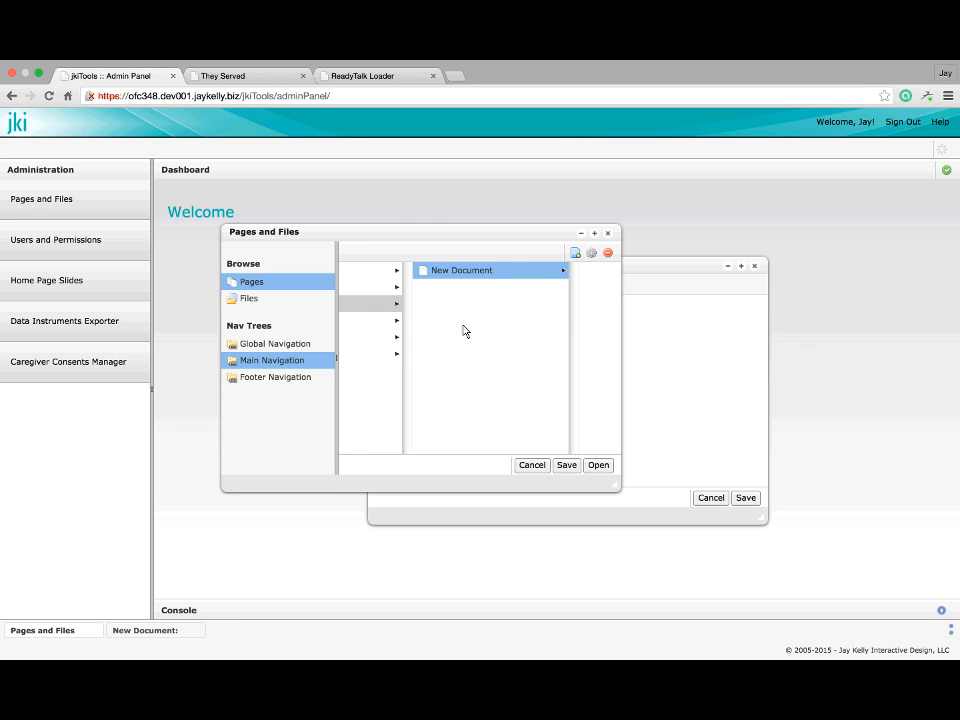
pyautogui.hscroll(-2, 463, 329)
pyautogui.hscroll(-1, 463, 329)
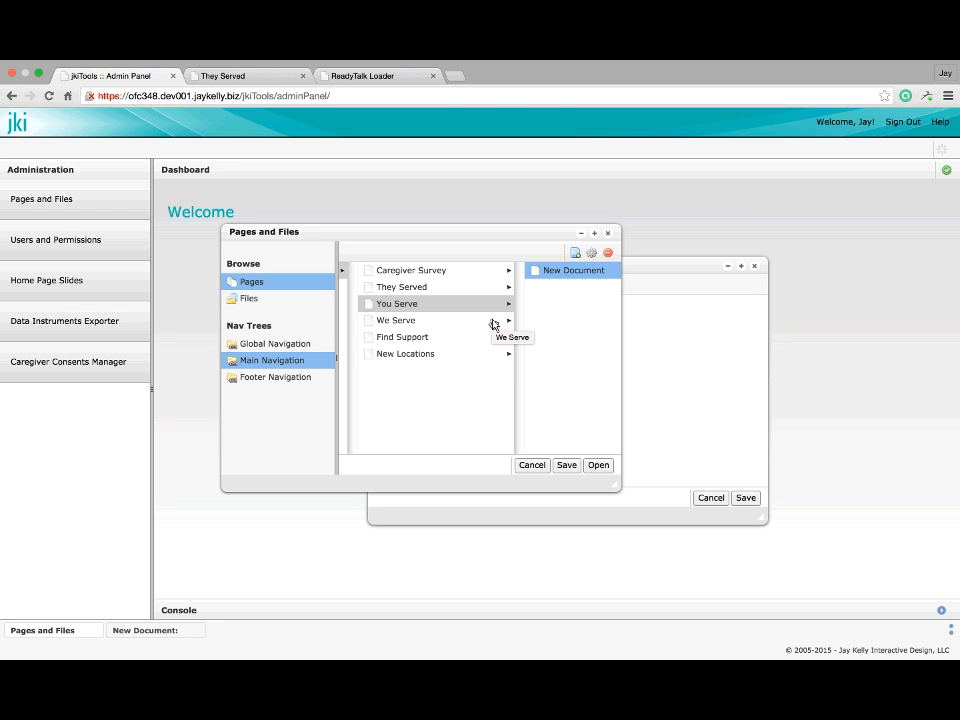
pyautogui.click(677, 268)
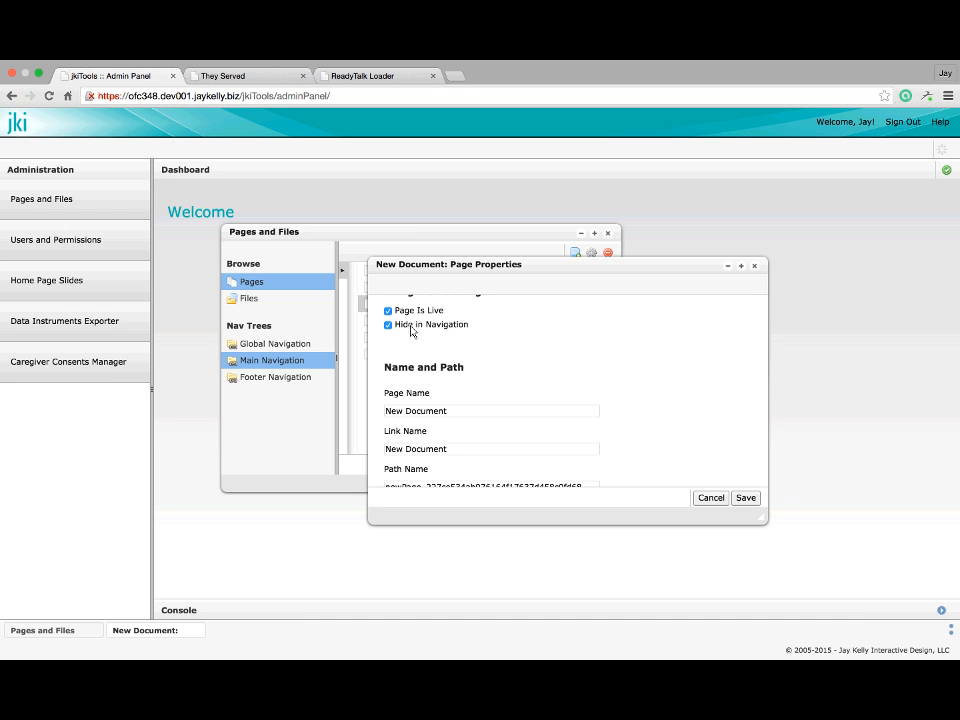
pyautogui.scroll(-3, 410, 330)
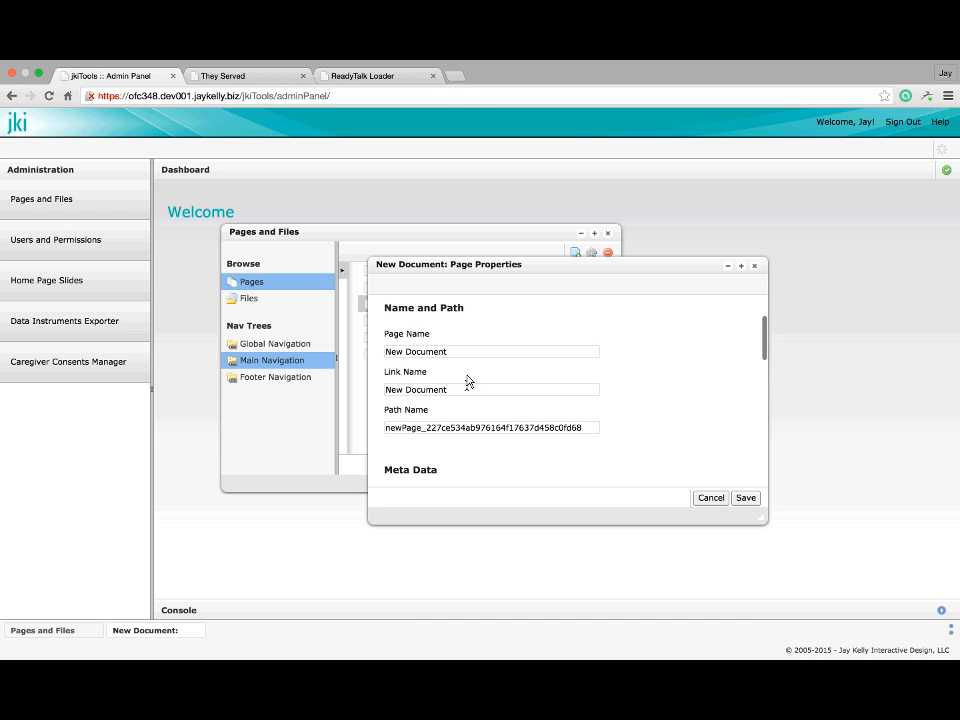
# Rename the page to 'Test Page 1' with link name 'Test Page Link 1'
pyautogui.moveTo(448, 353); pyautogui.dragTo(357, 357)
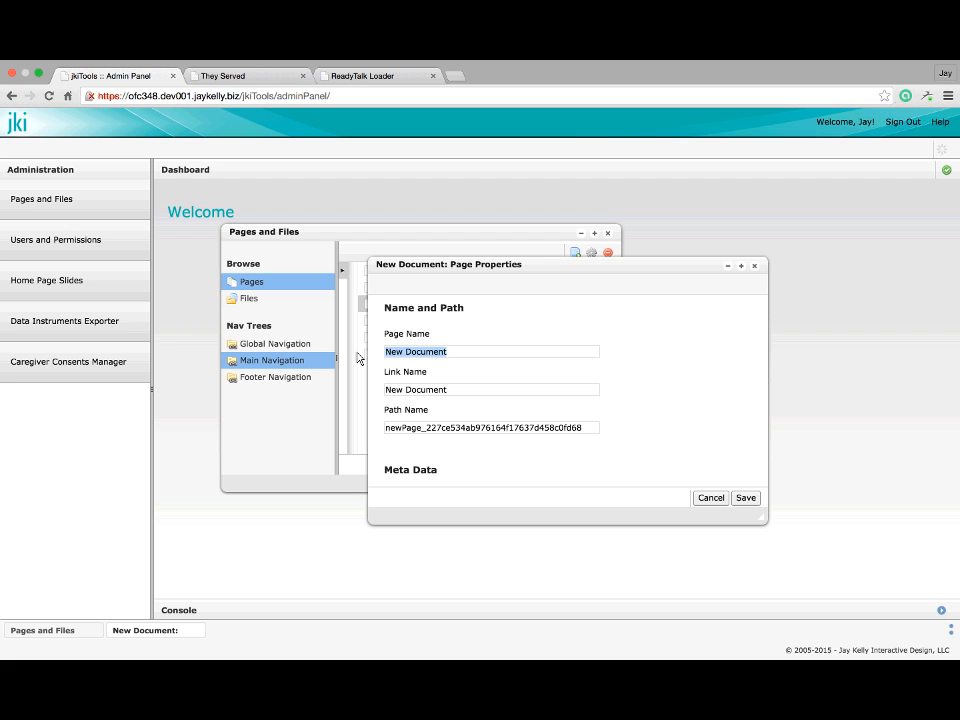
pyautogui.write('Test Page 1')
pyautogui.moveTo(456, 391); pyautogui.dragTo(380, 390)
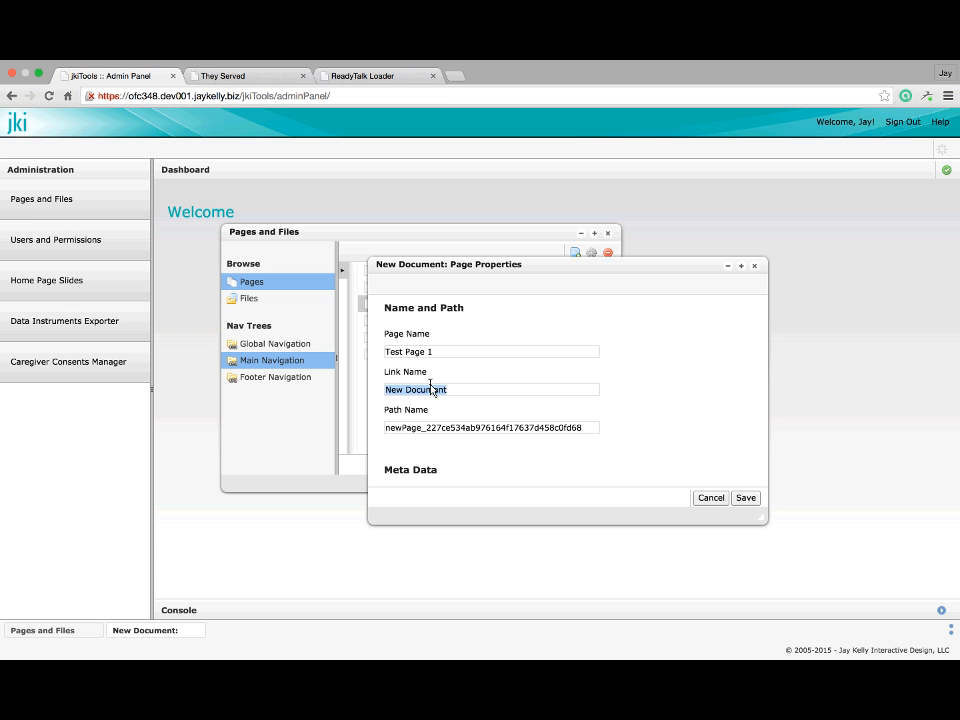
pyautogui.click(244, 78)
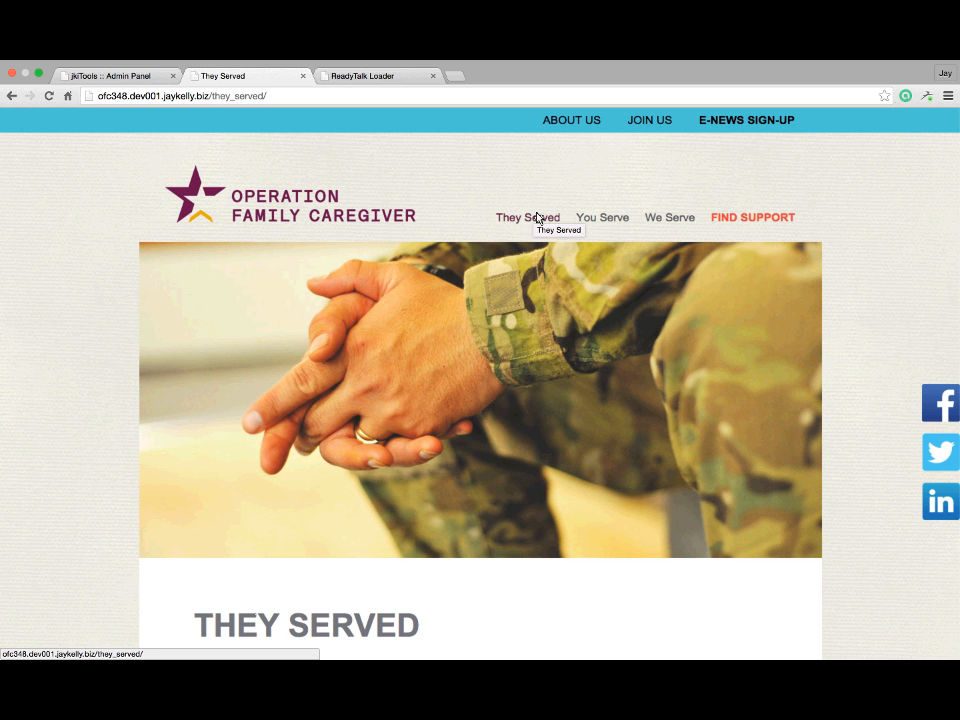
pyautogui.click(96, 77)
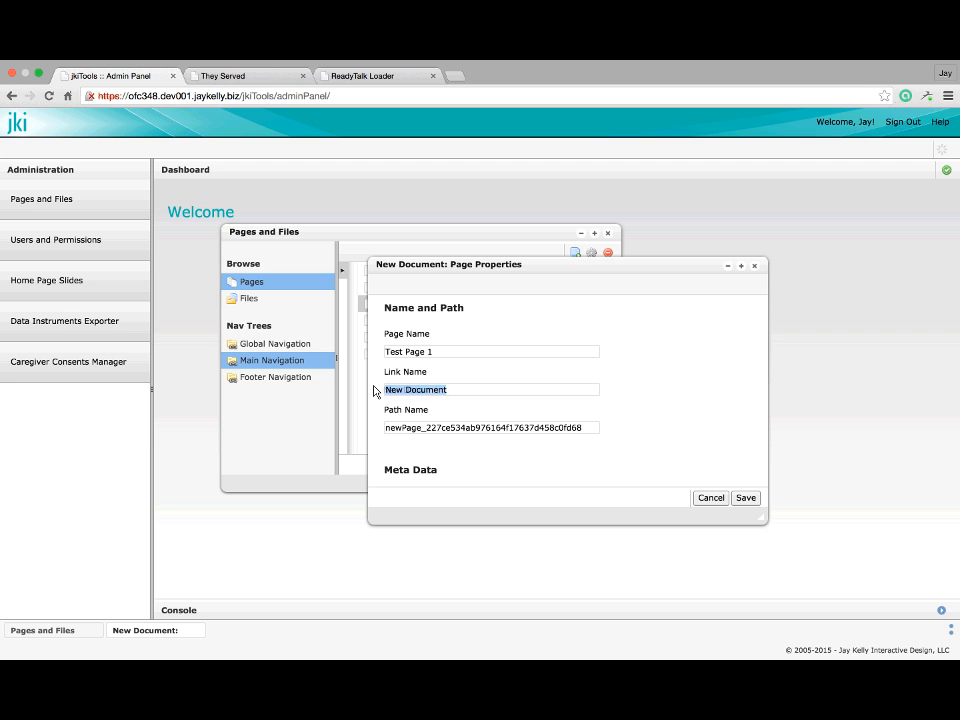
pyautogui.write('Test Page Link 1')
# Start editing the Path Name field and switch to the They Served site page
pyautogui.scroll(-1, 453, 392)
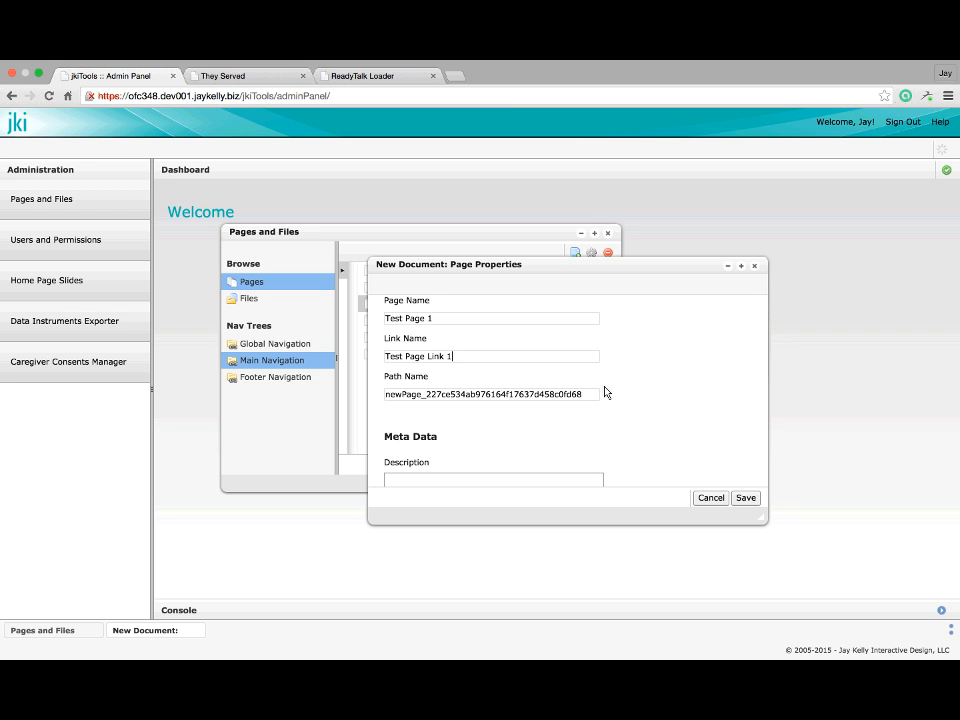
pyautogui.scroll(1, 501, 360)
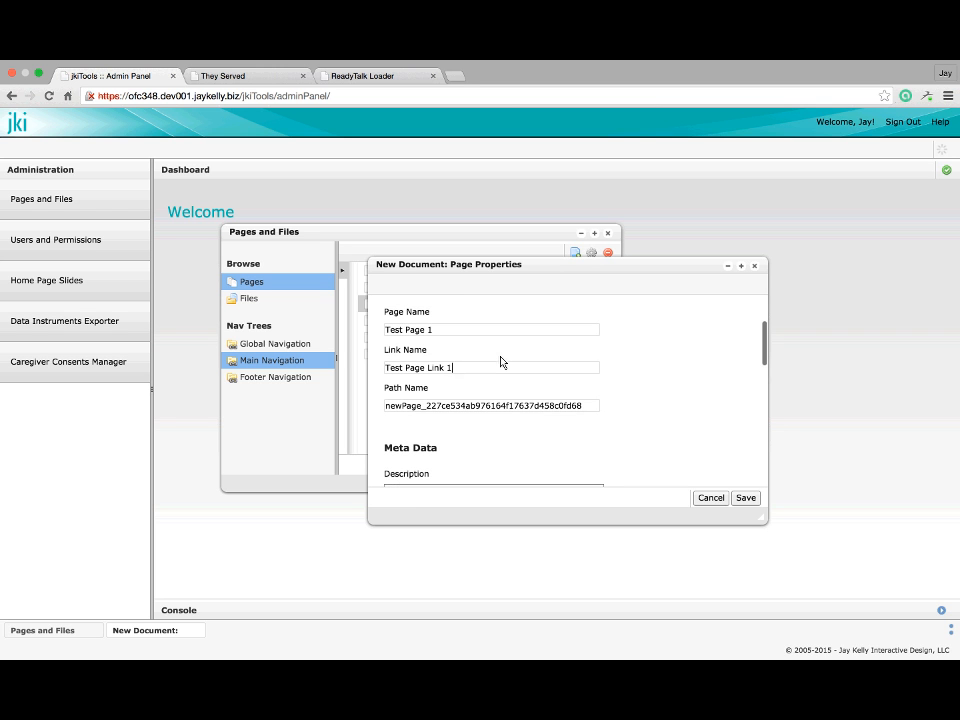
pyautogui.click(587, 404)
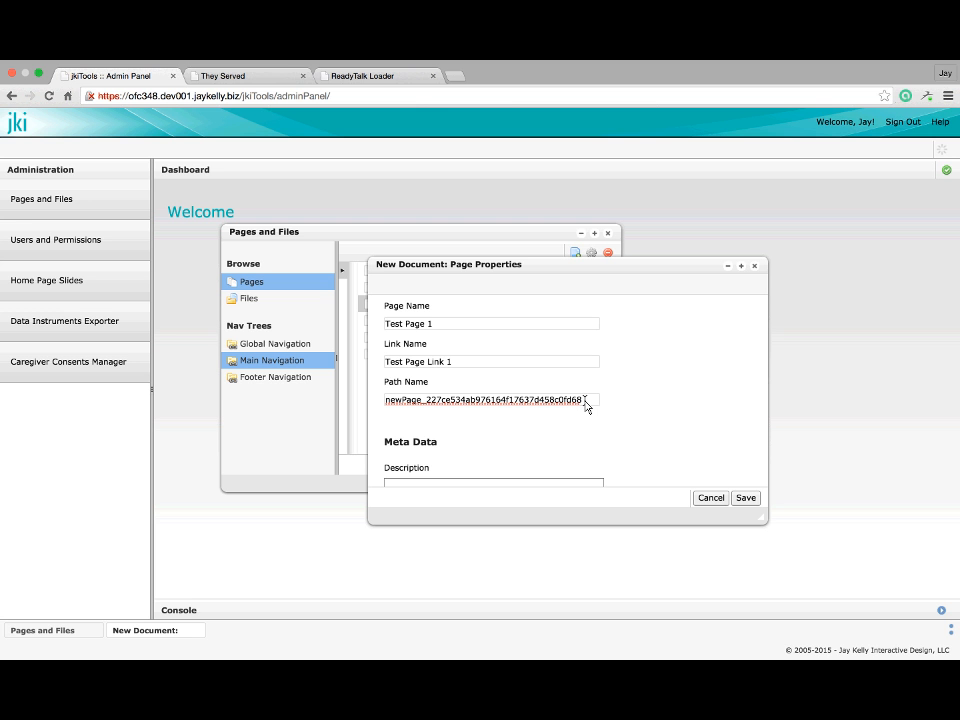
pyautogui.click(259, 80)
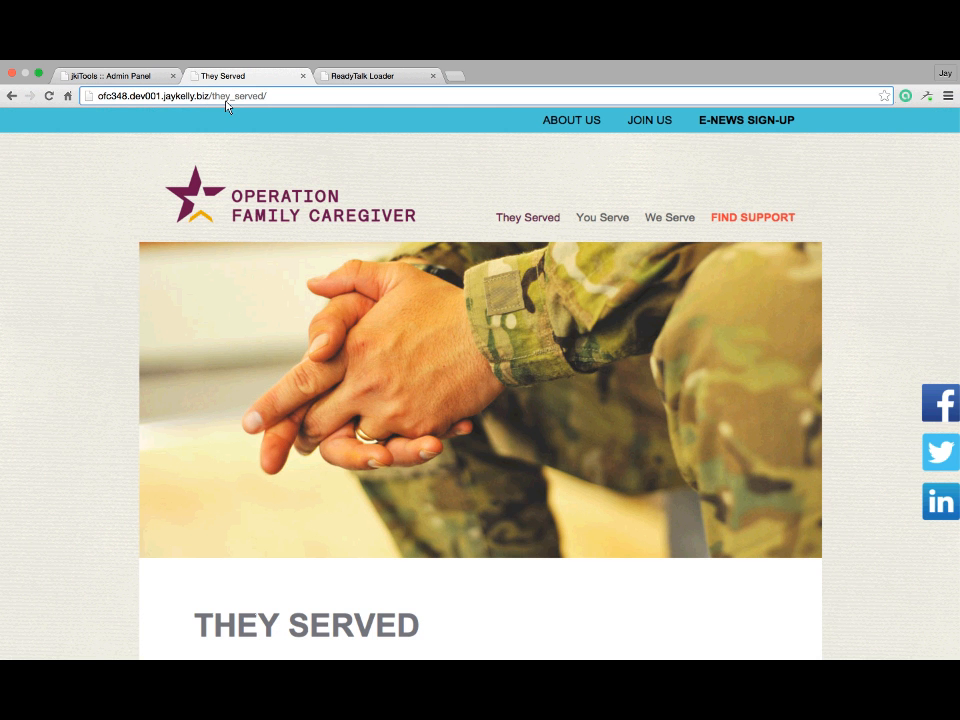
# Load they_served/new_page_to_test/ on the site, which returns a 404 error
pyautogui.click(296, 97)
pyautogui.write('new')
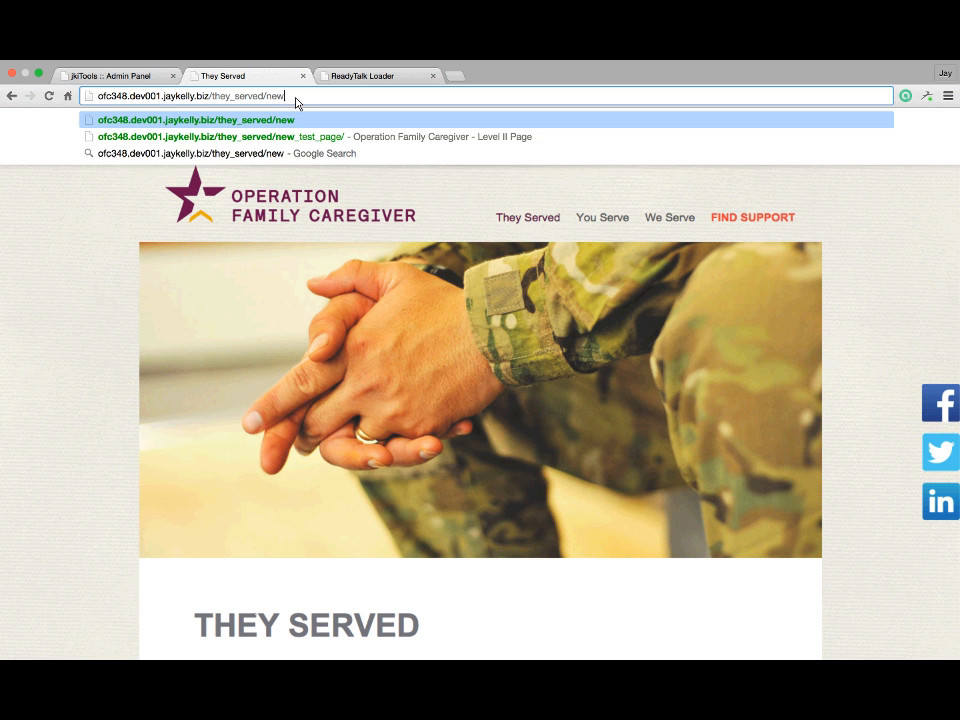
pyautogui.write('_page_t')
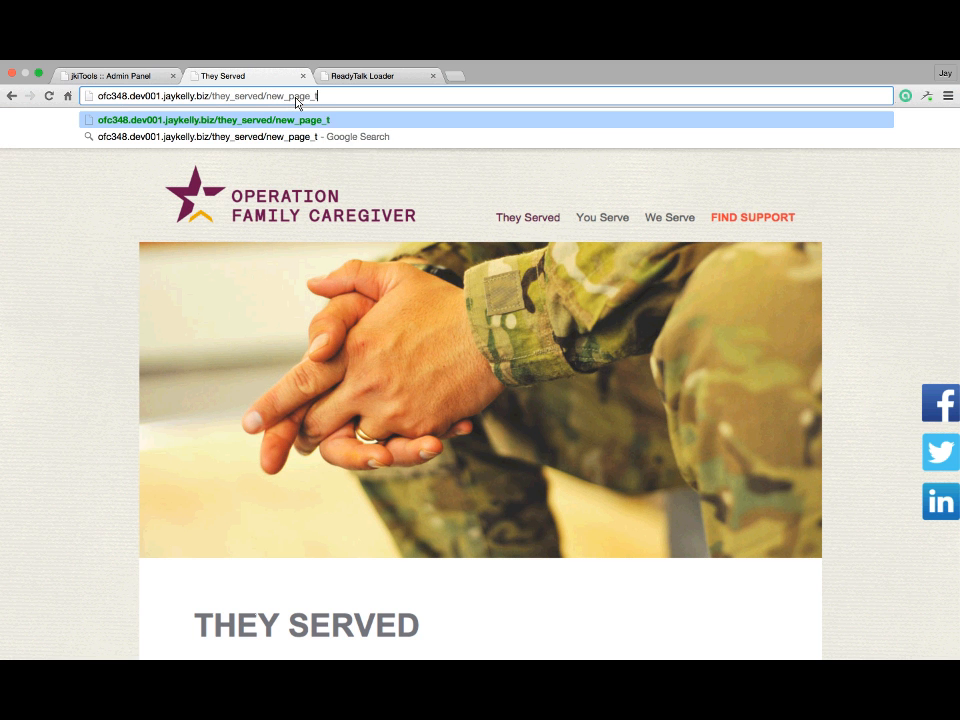
pyautogui.write('o_test/')
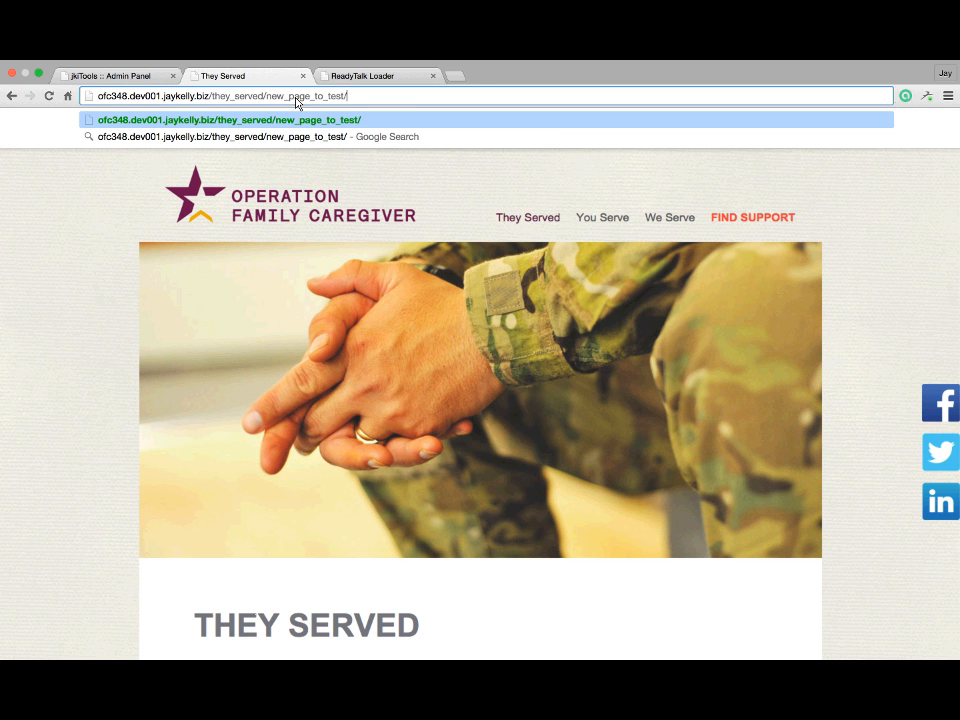
pyautogui.press('Return')
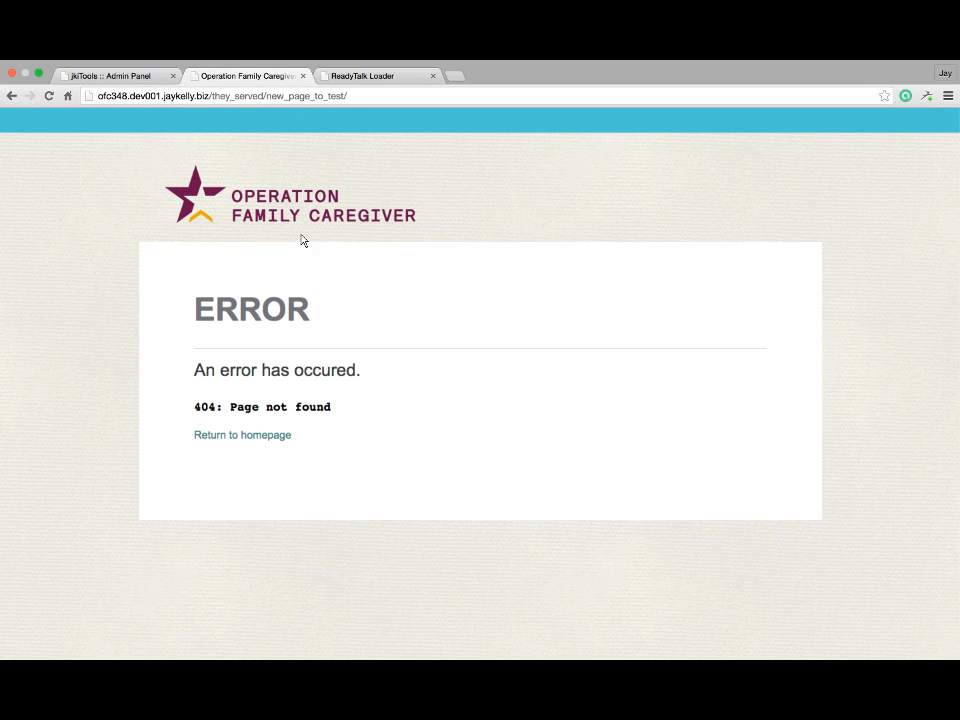
# Copy new_page_to_test from the address and paste it into the admin Path Name field
pyautogui.doubleClick(279, 99)
pyautogui.hotkey('ctrl', 'c')
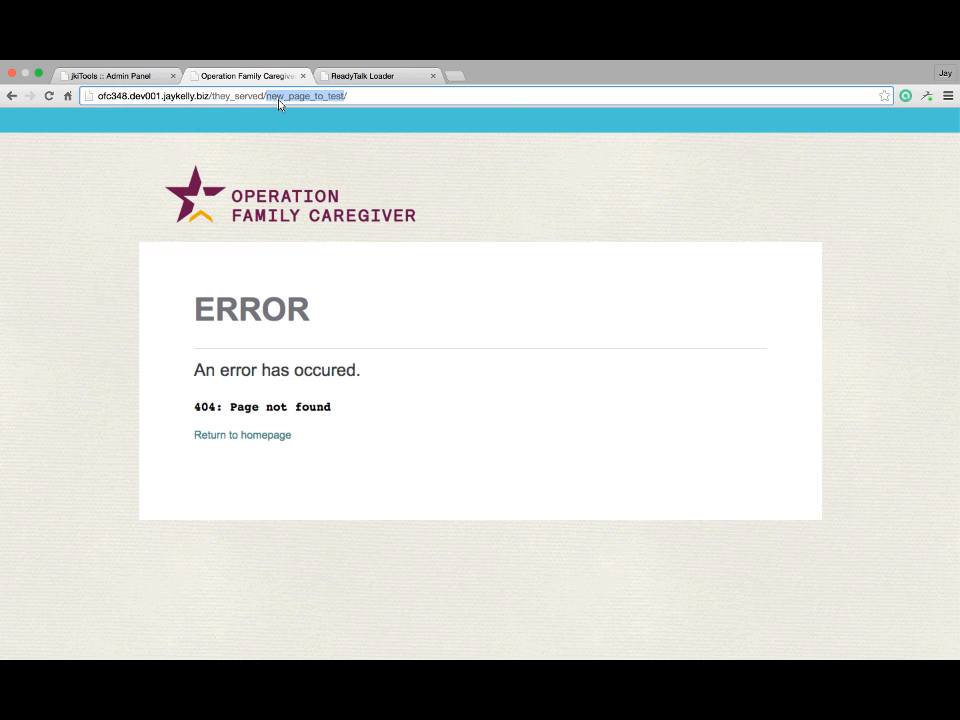
pyautogui.click(125, 81)
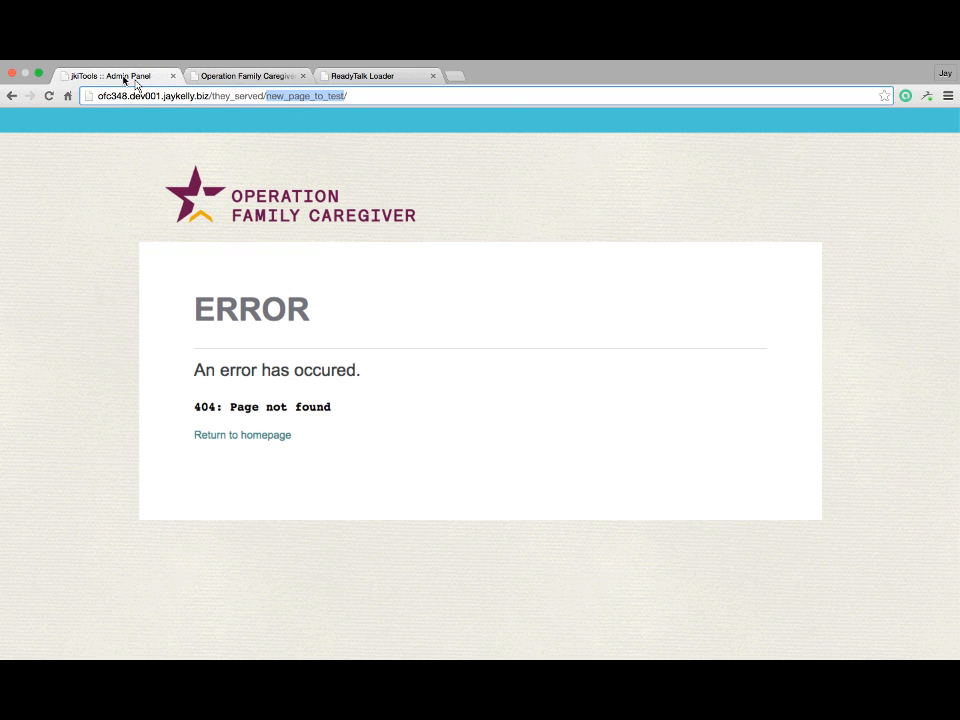
pyautogui.doubleClick(495, 400)
pyautogui.hotkey('ctrl', 'v')
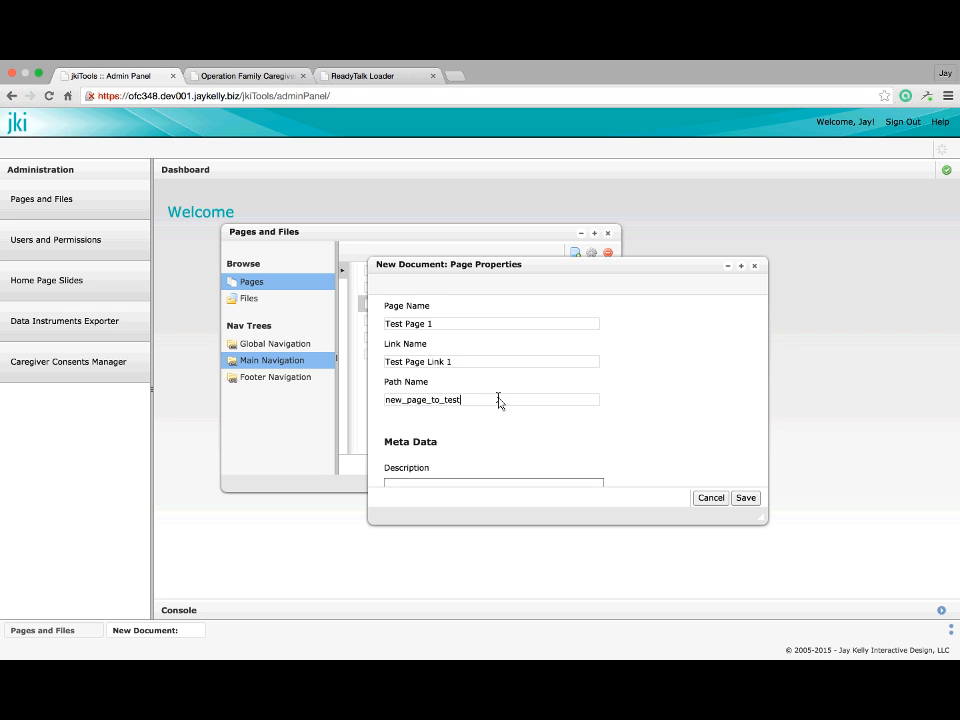
pyautogui.scroll(-1, 497, 400)
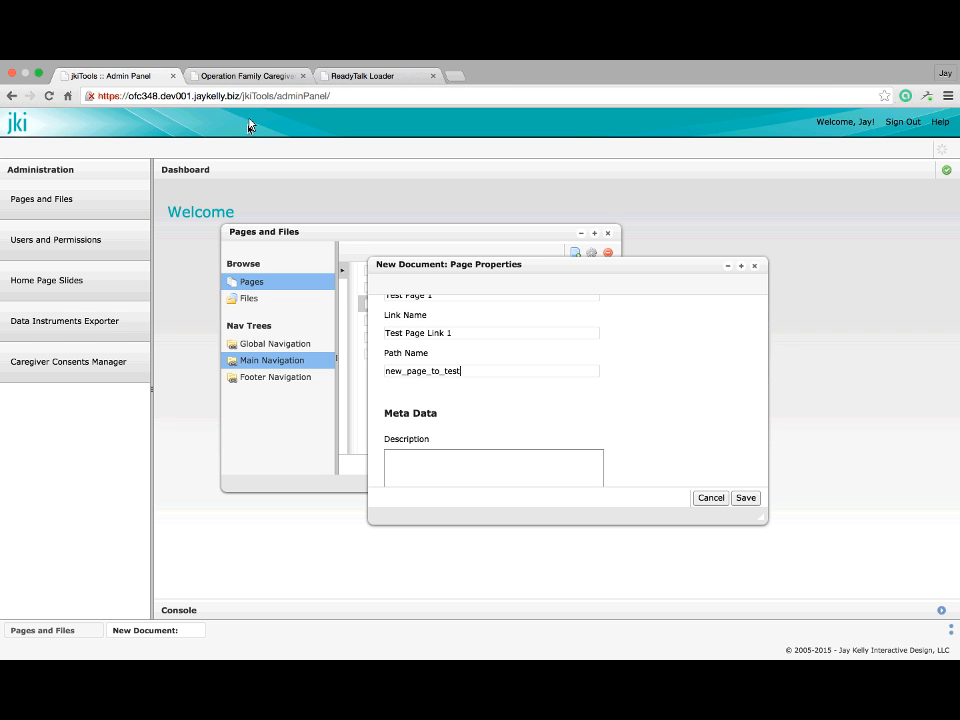
pyautogui.scroll(-3, 538, 376)
pyautogui.click(537, 376)
pyautogui.scroll(-1, 537, 376)
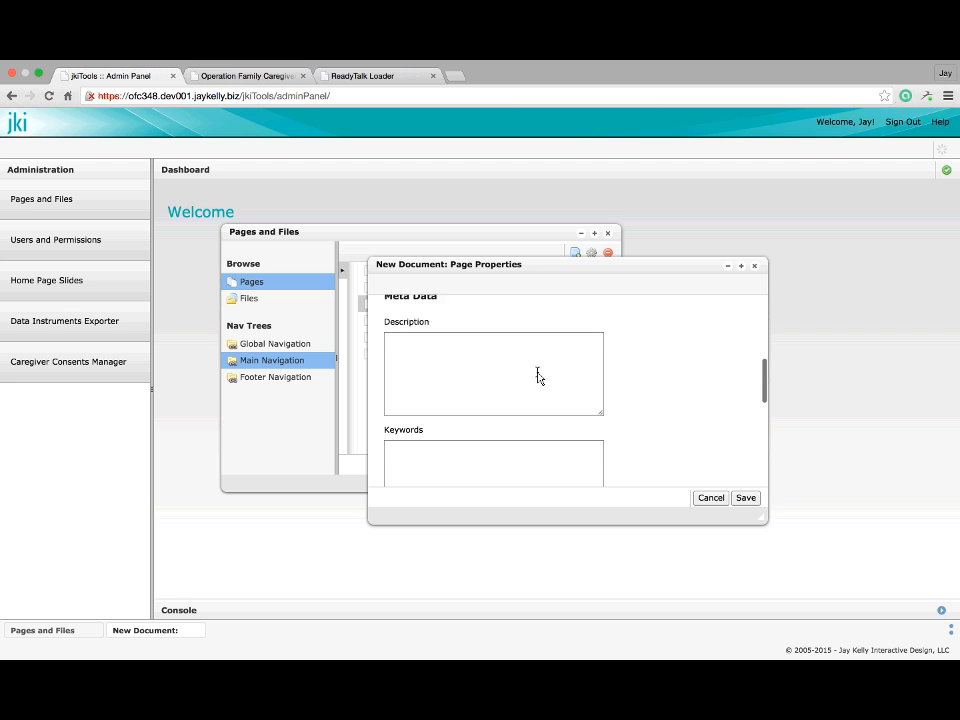
pyautogui.scroll(1, 484, 459)
pyautogui.scroll(-1, 485, 465)
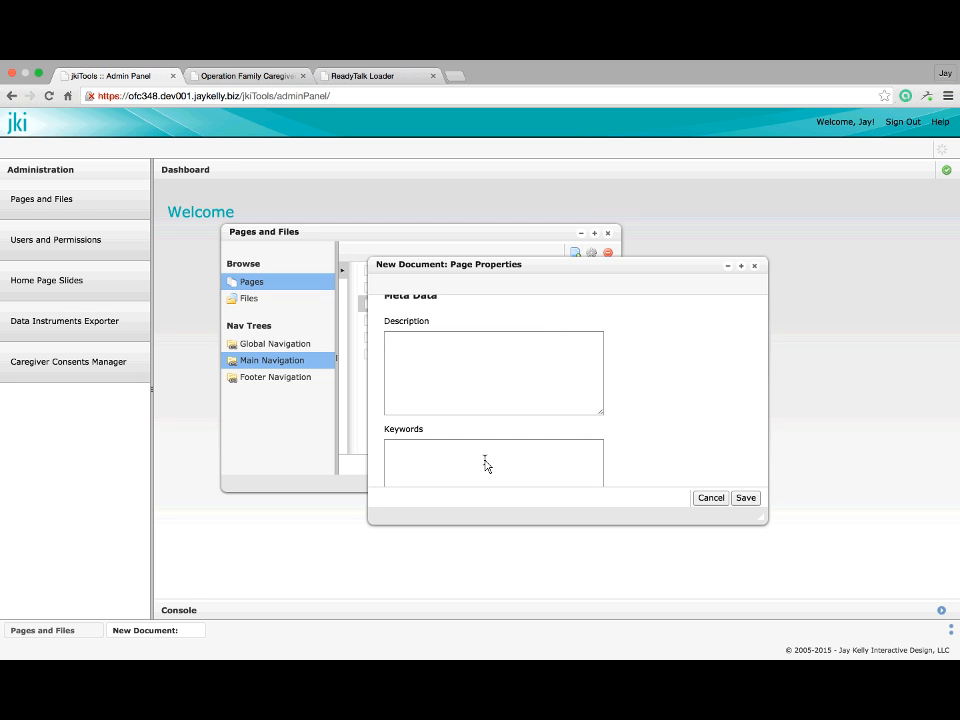
# Enter 'You would want a short description of the page.' as the page Description
pyautogui.write('You would want a short descr')
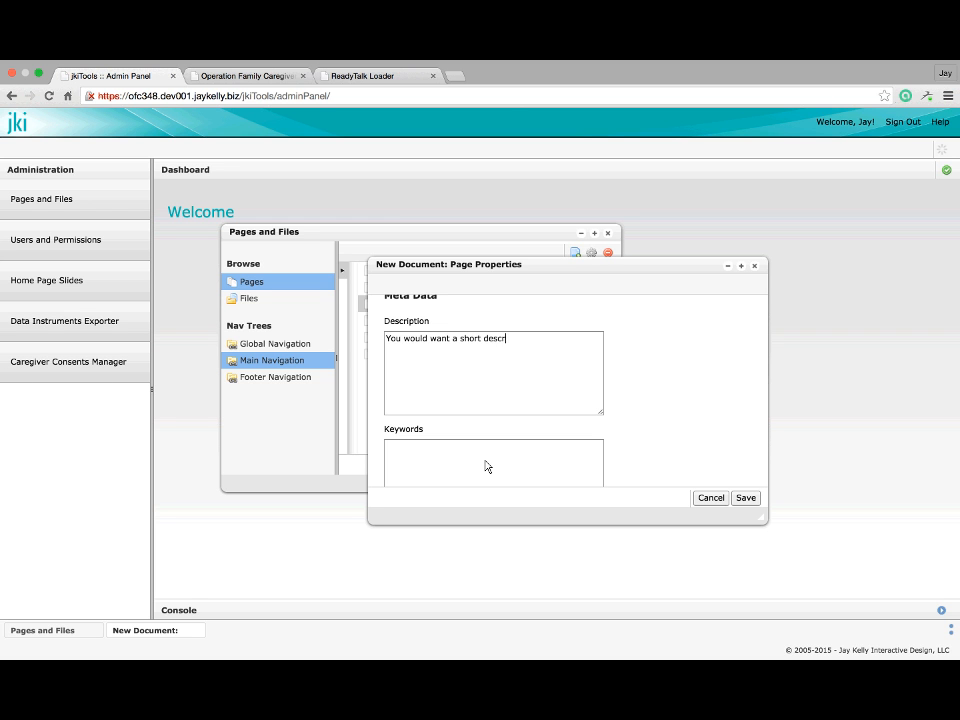
pyautogui.write('iption of the page.')
pyautogui.scroll(-2, 488, 440)
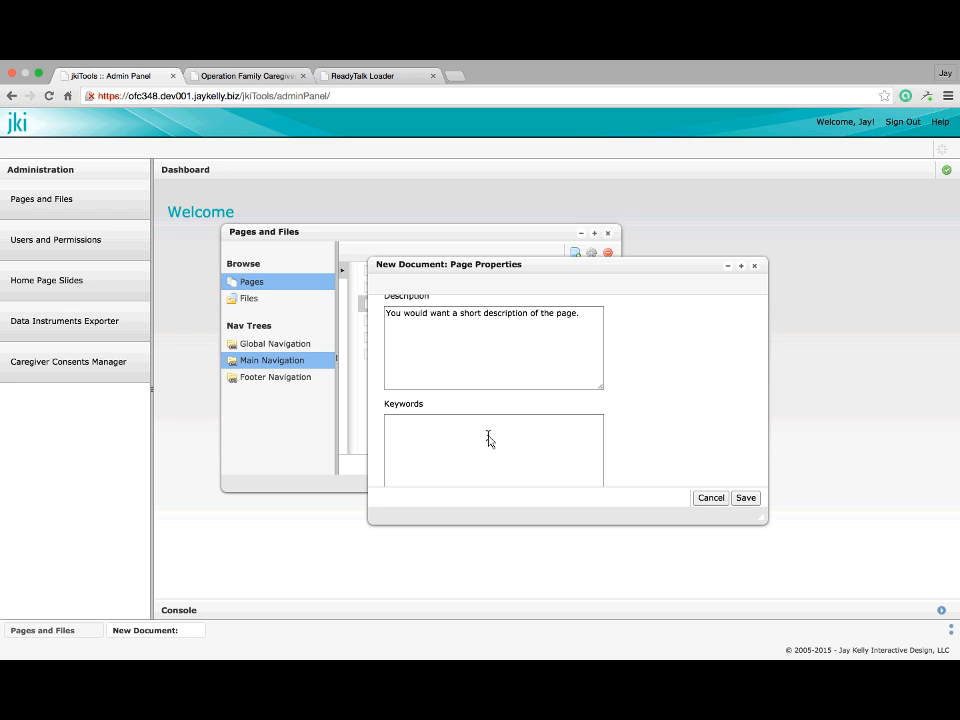
pyautogui.scroll(-1, 488, 440)
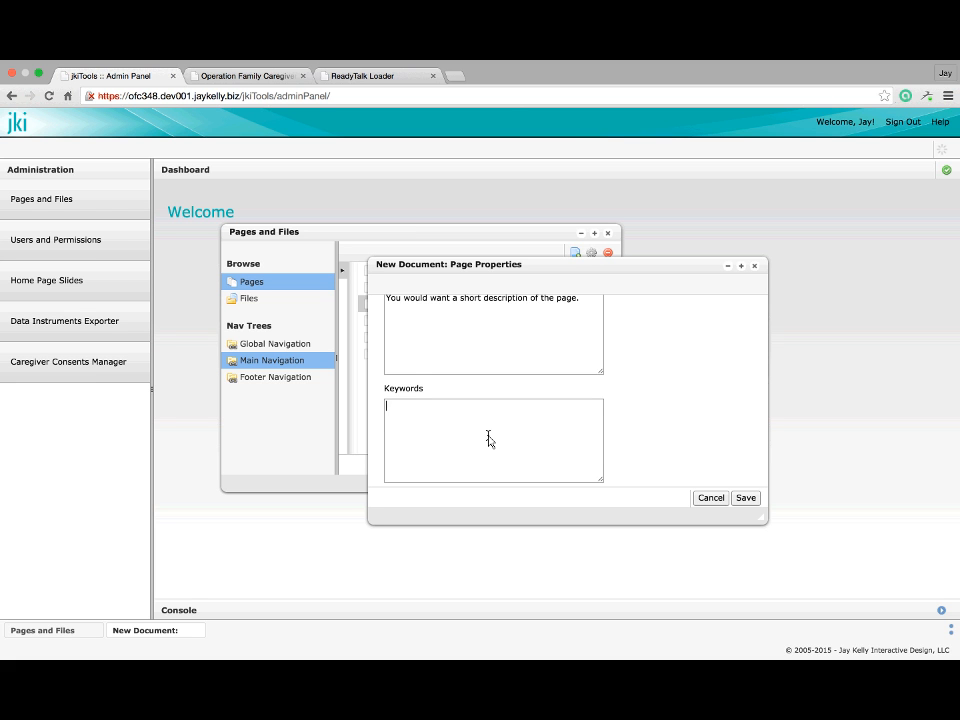
# Enter the keywords 'Short, description, short description, page' in the Keywords field
pyautogui.scroll(2, 488, 440)
pyautogui.write('Short')
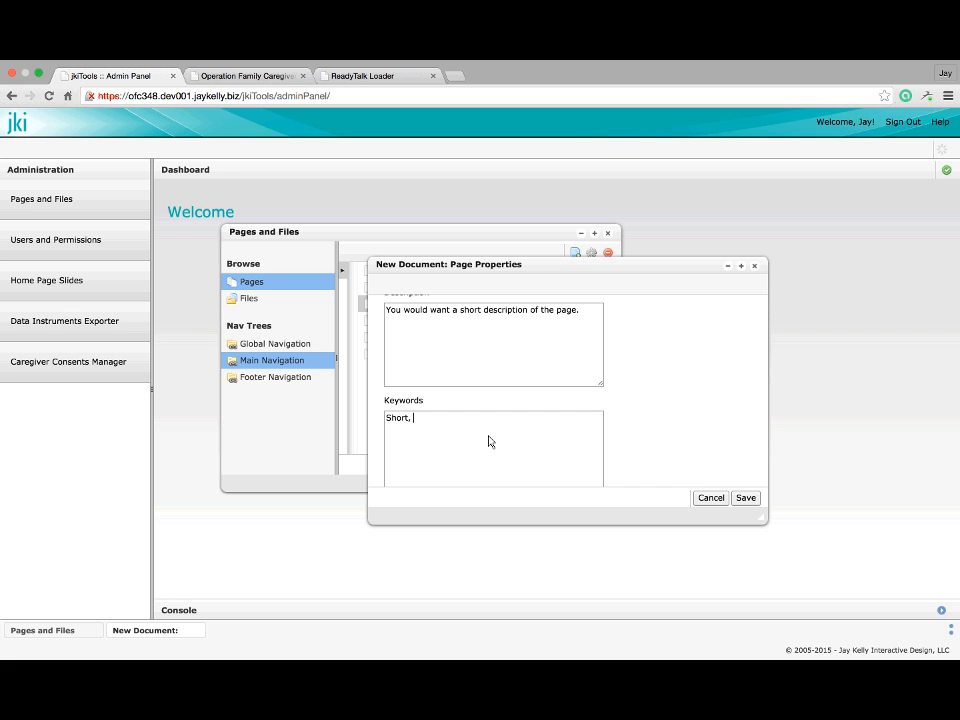
pyautogui.write(', description, short description, page')
# Scroll through the properties form to review the fields and Security Settings section
pyautogui.scroll(1, 546, 447)
pyautogui.scroll(6, 549, 444)
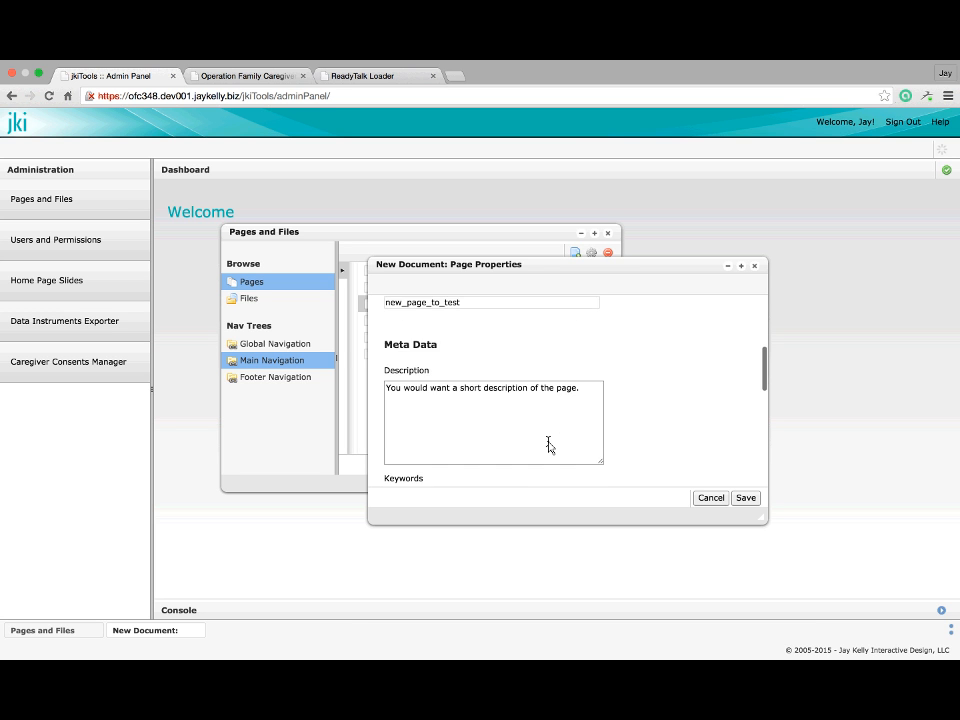
pyautogui.scroll(-3, 549, 444)
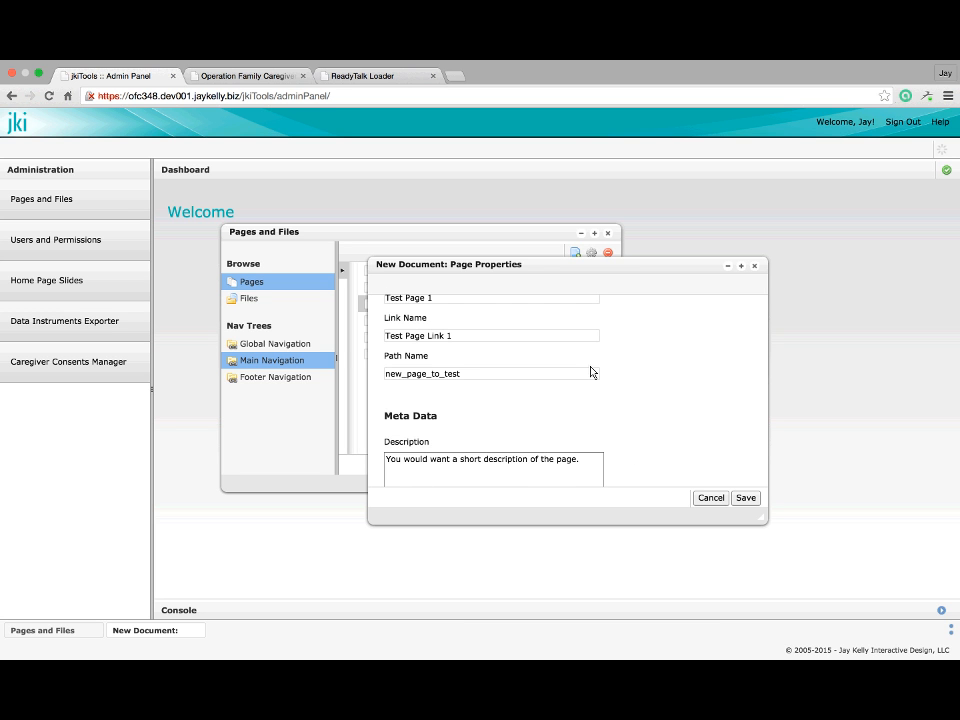
pyautogui.scroll(-6, 591, 372)
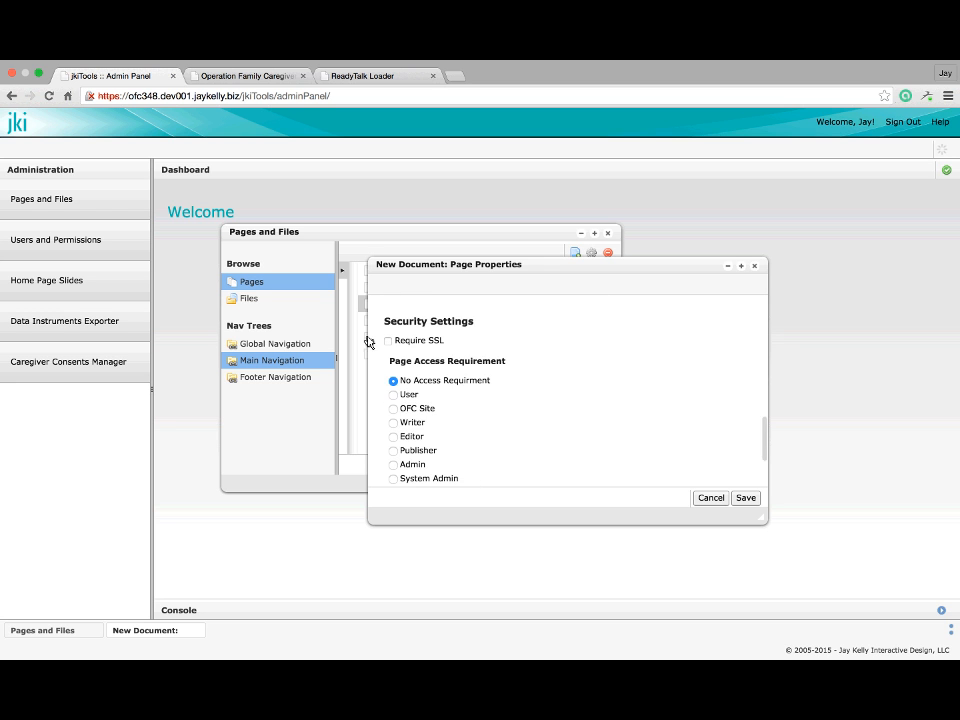
pyautogui.scroll(-2, 446, 451)
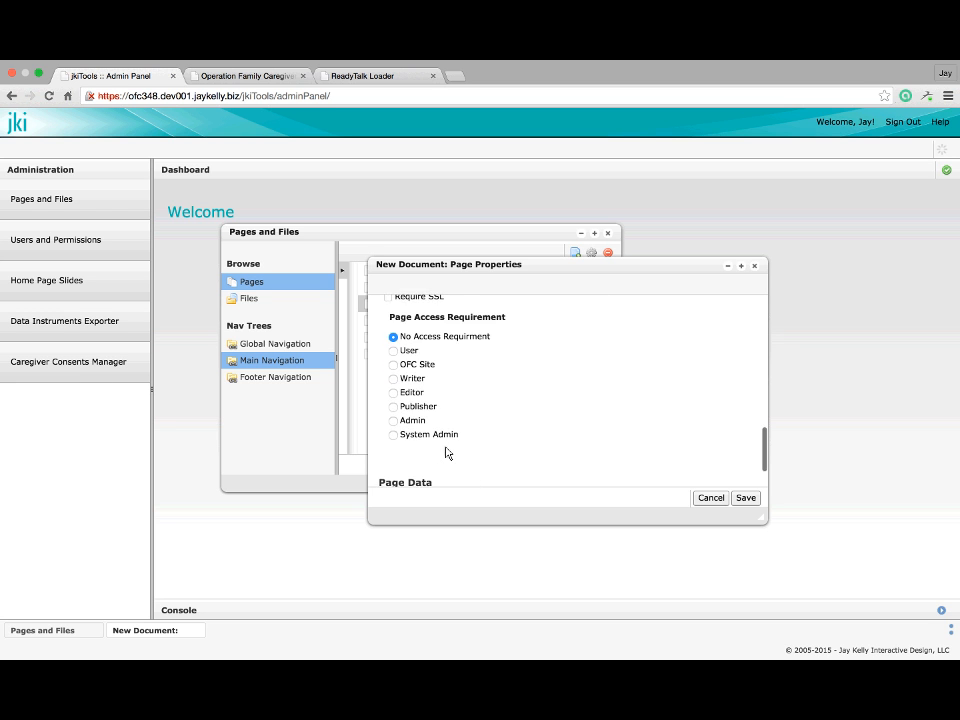
pyautogui.scroll(3, 446, 452)
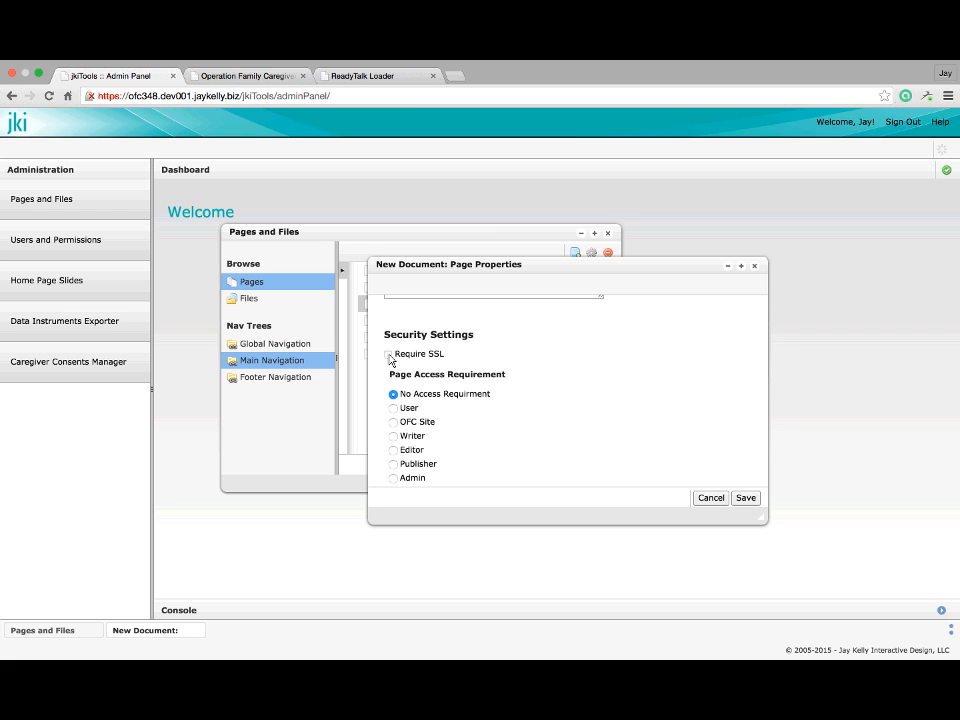
pyautogui.scroll(-1, 390, 360)
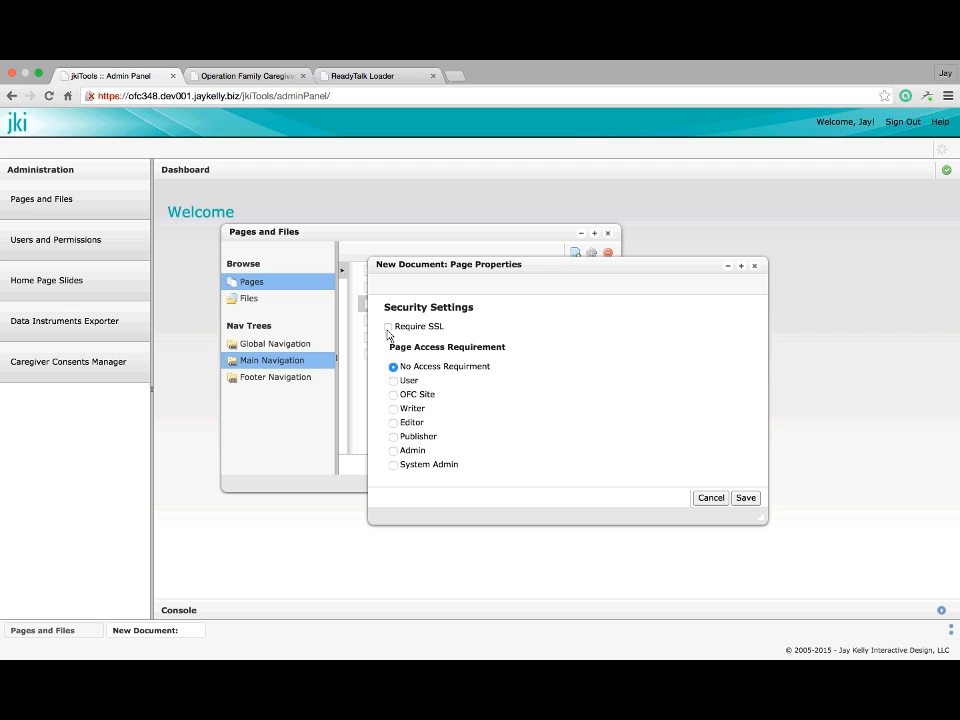
pyautogui.scroll(-1, 422, 403)
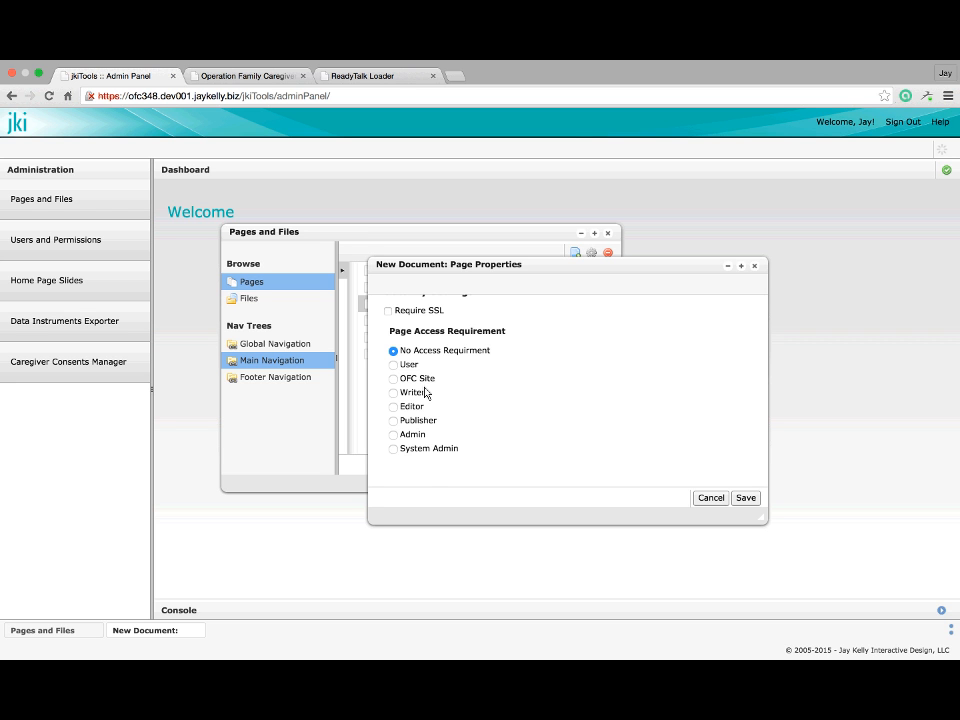
pyautogui.scroll(5, 426, 392)
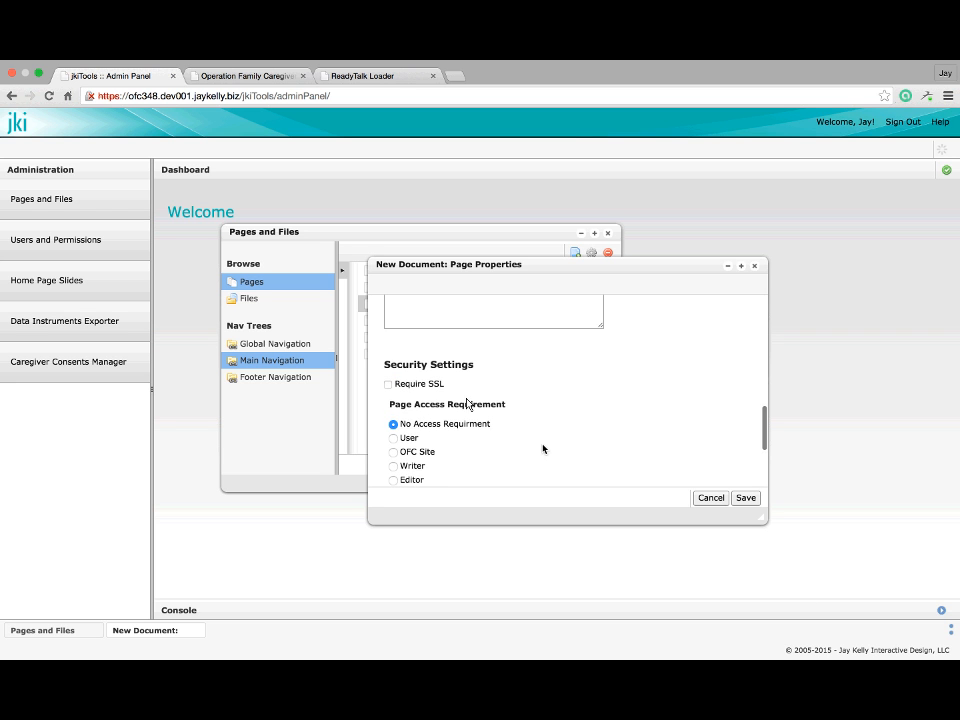
pyautogui.scroll(3, 466, 402)
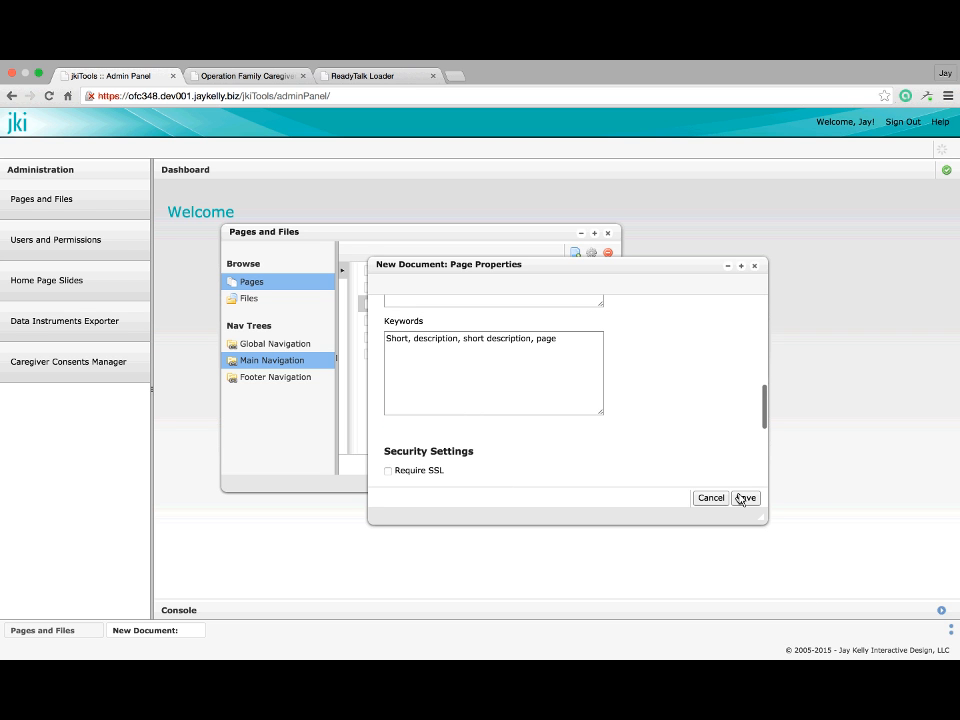
pyautogui.scroll(10, 666, 390)
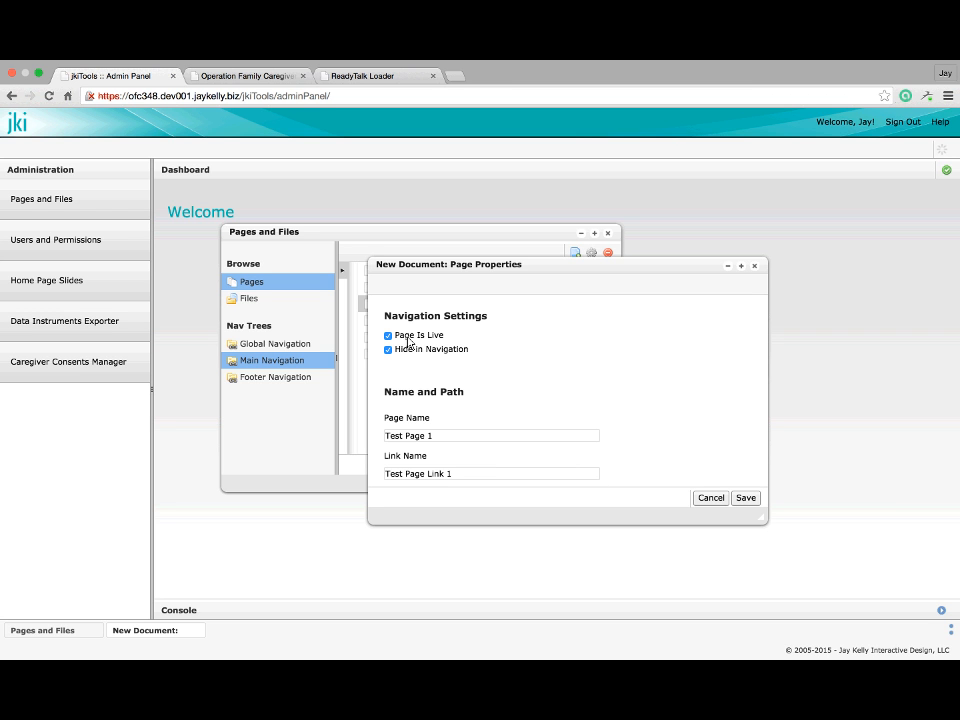
pyautogui.scroll(-1, 408, 341)
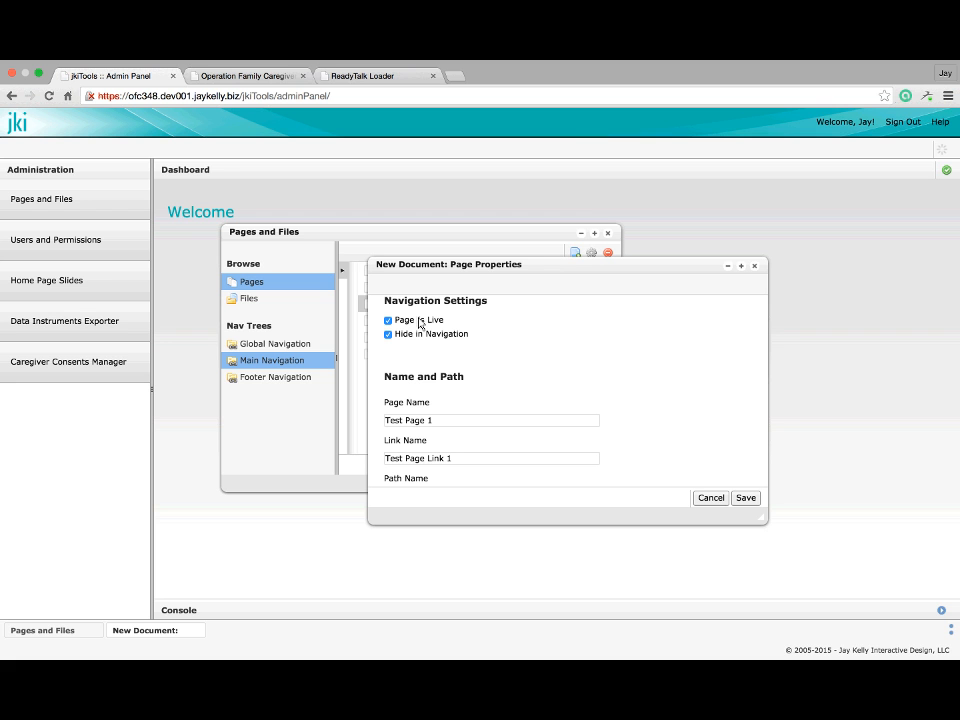
pyautogui.click(420, 323)
pyautogui.click(420, 323)
pyautogui.scroll(-3, 416, 339)
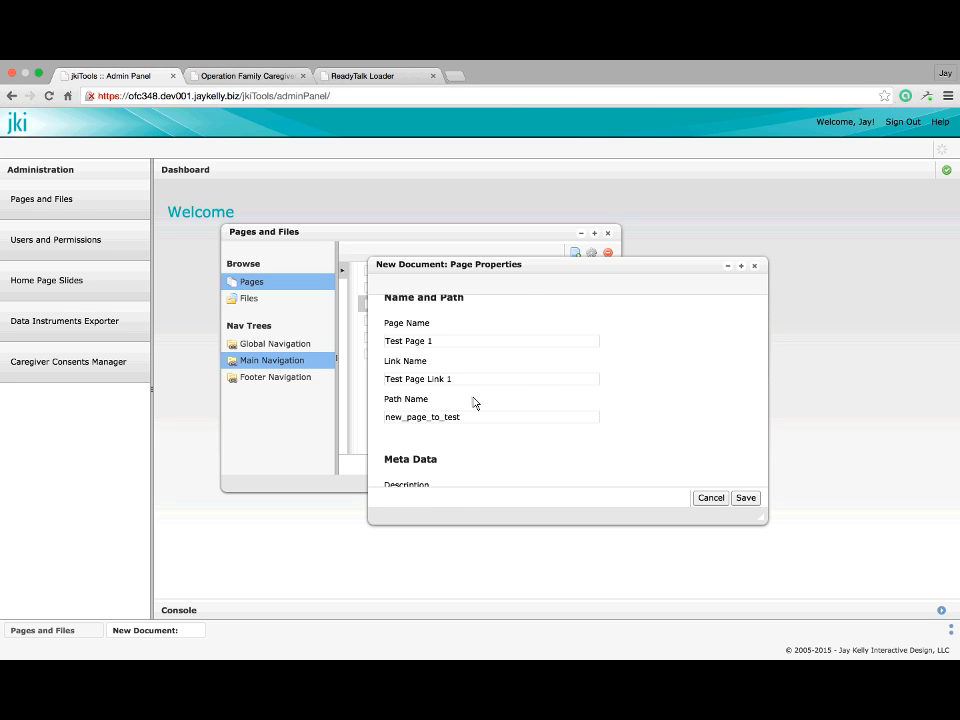
pyautogui.scroll(-1, 474, 400)
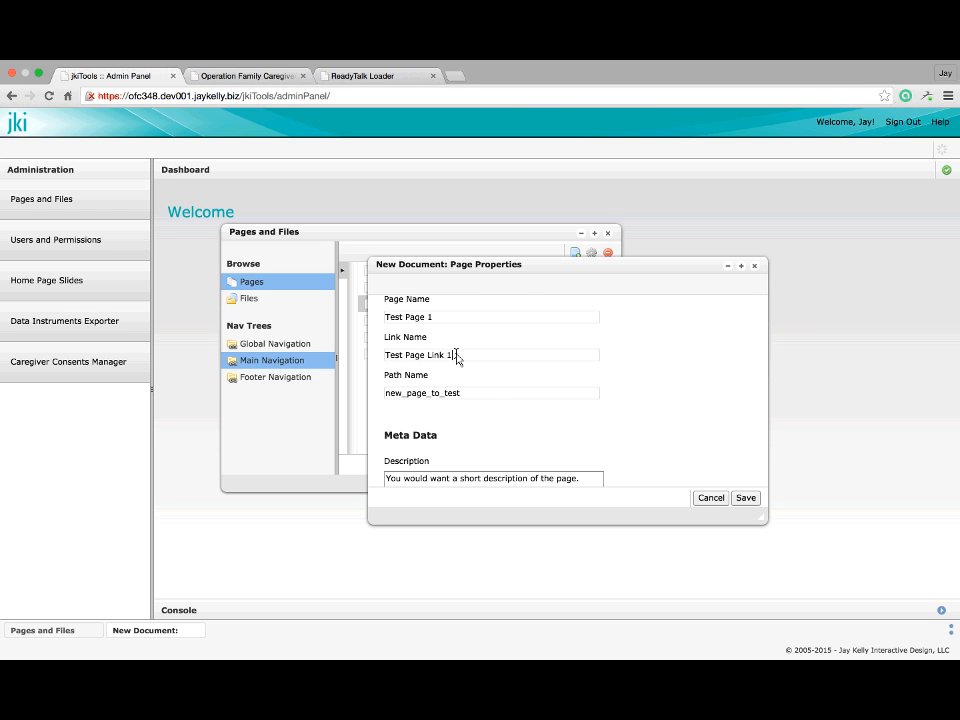
pyautogui.scroll(-1, 471, 386)
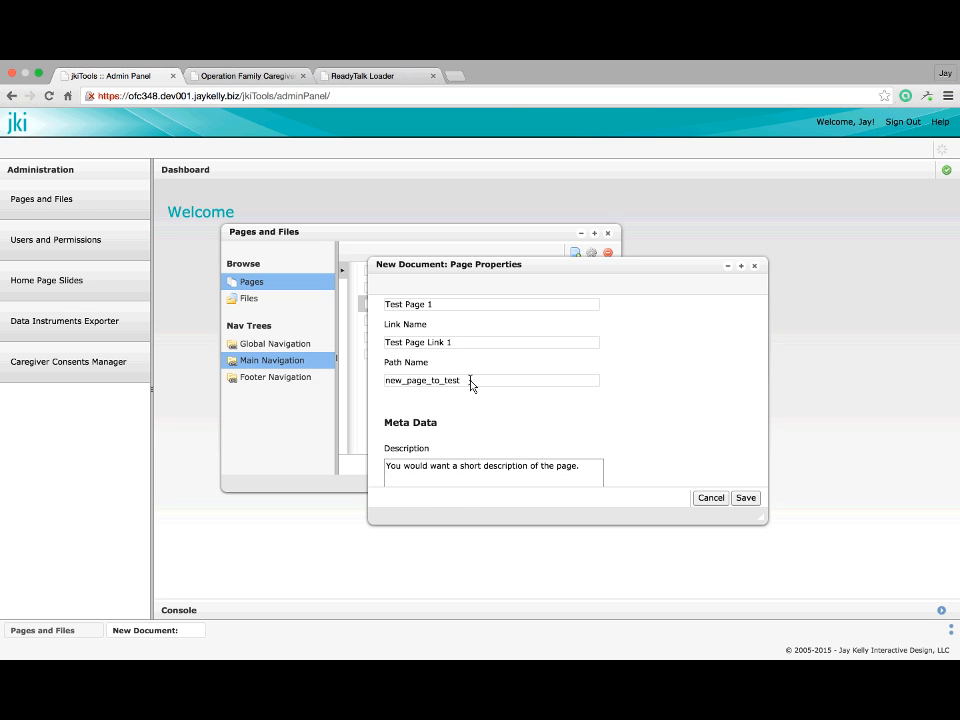
pyautogui.scroll(-4, 471, 386)
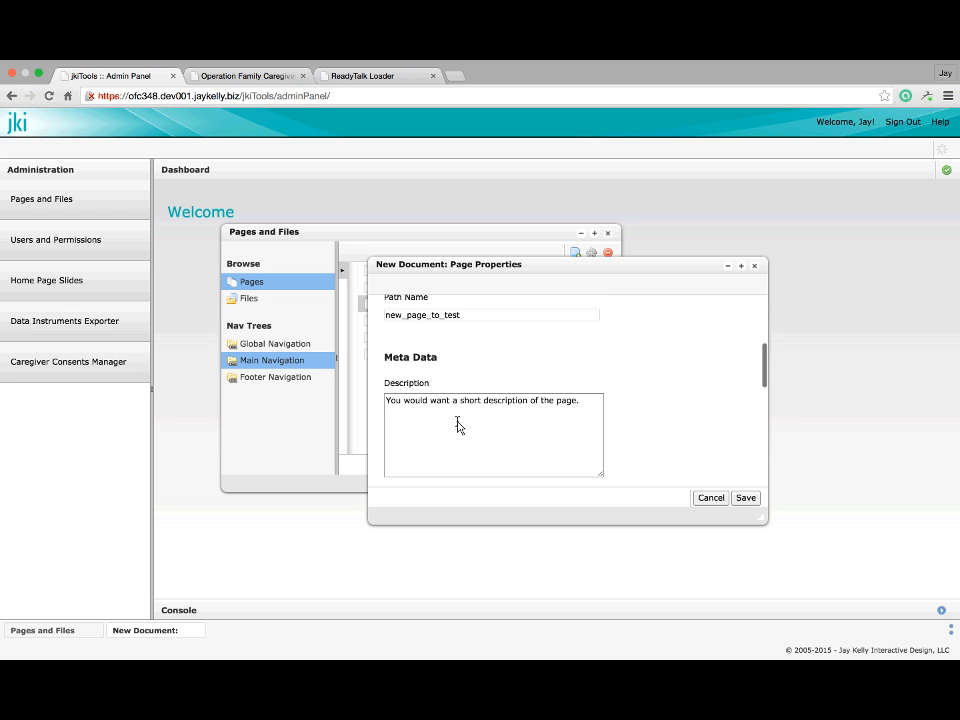
pyautogui.click(457, 425)
pyautogui.scroll(-5, 457, 420)
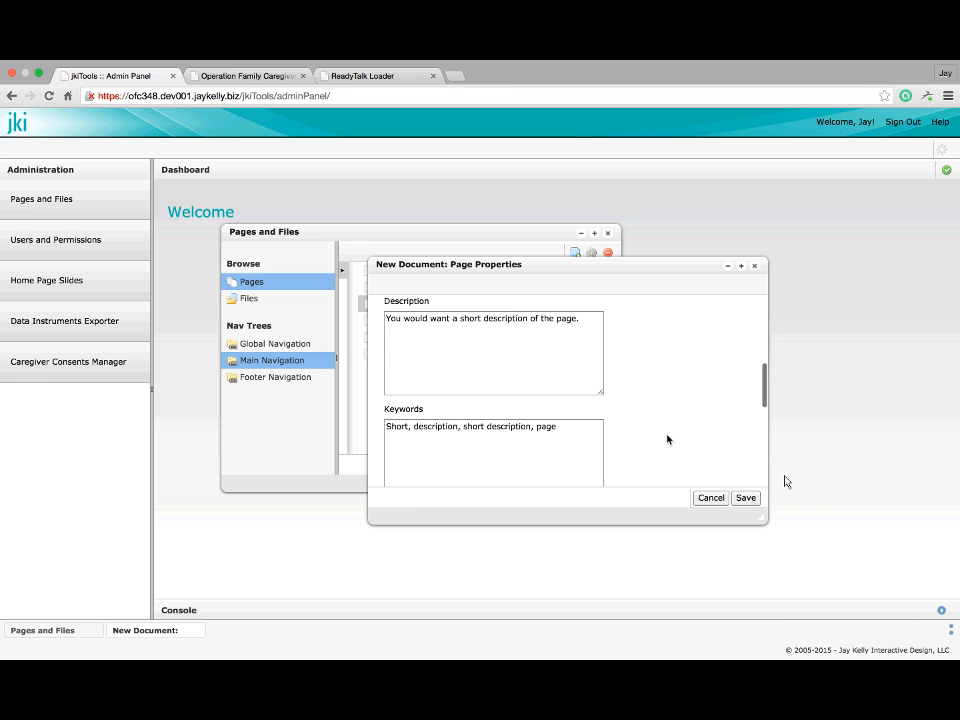
# Save Test Page 1's properties and close the properties dialog
pyautogui.click(741, 507)
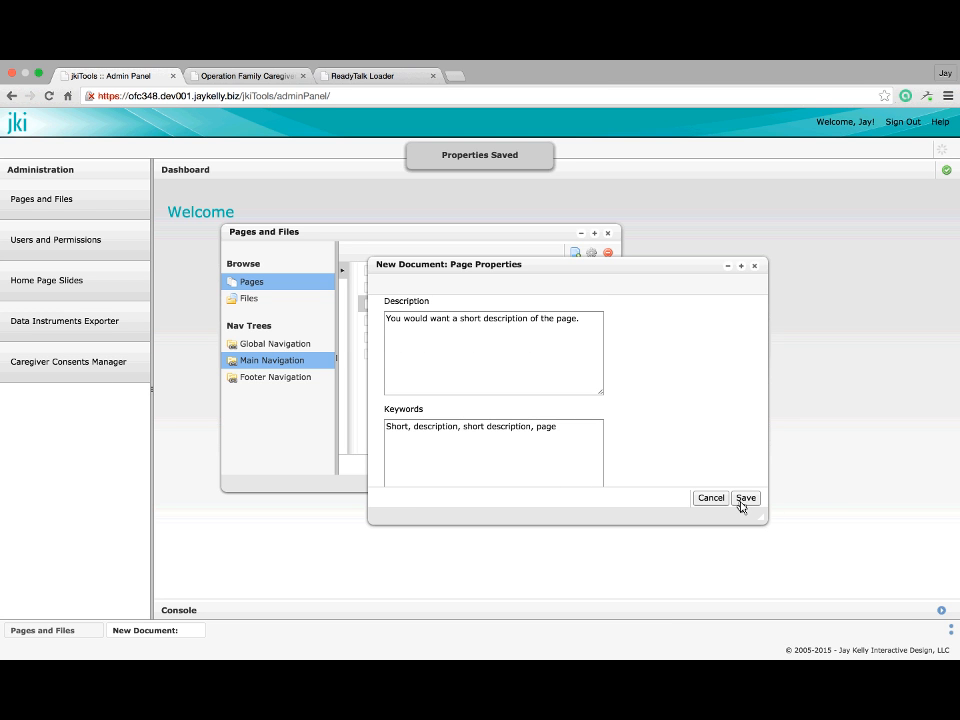
pyautogui.click(754, 267)
pyautogui.hscroll(1, 538, 319)
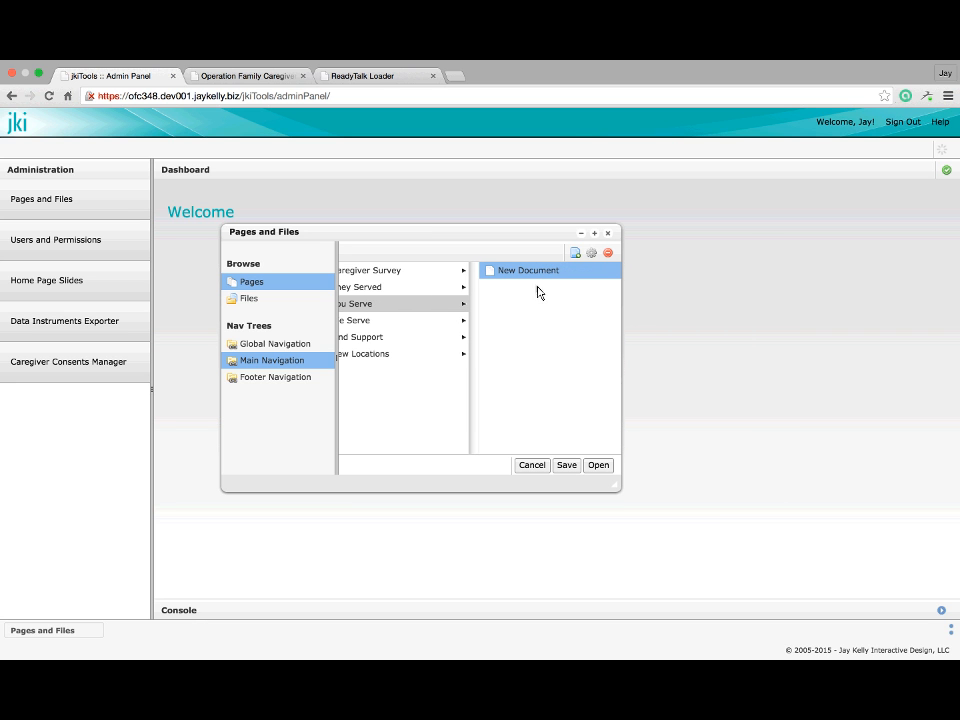
# Open New Document in a maximized Content Editor, then view the public site
pyautogui.click(598, 465)
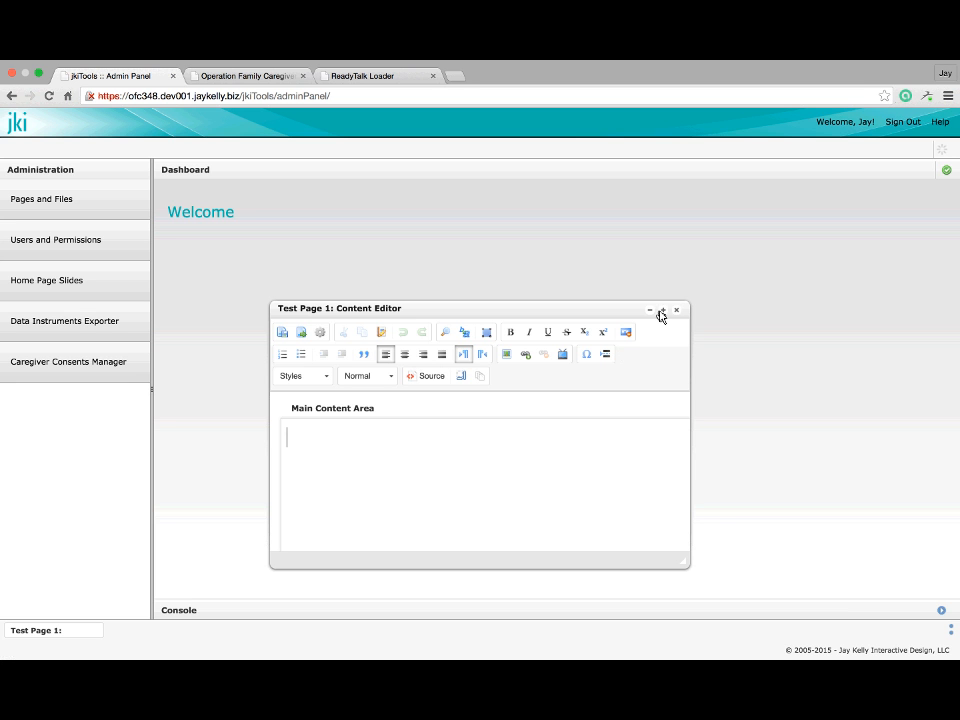
pyautogui.click(661, 311)
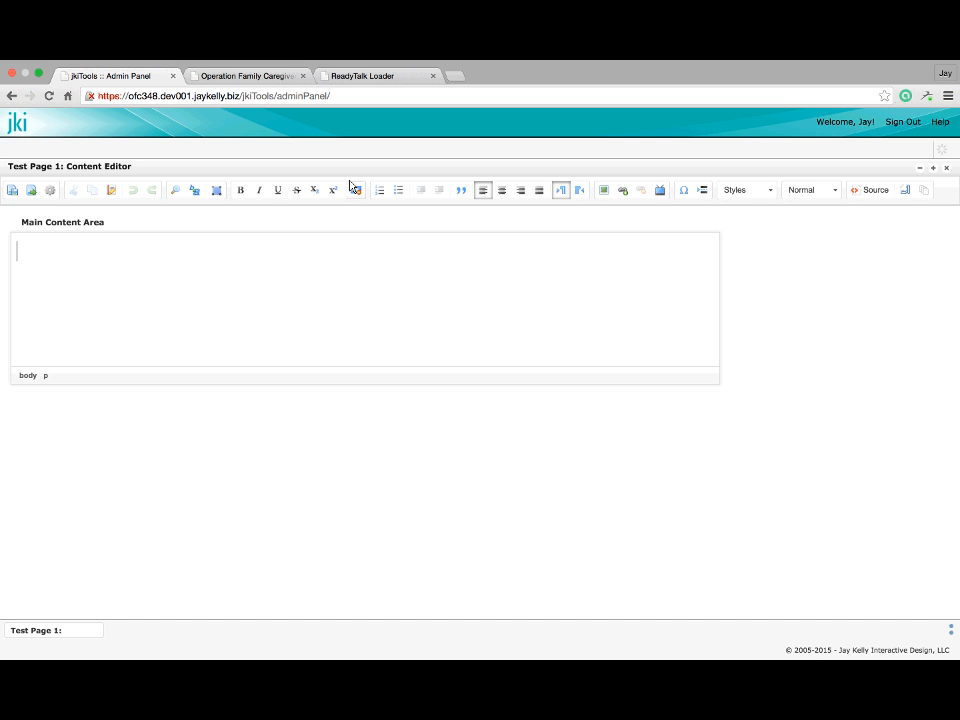
pyautogui.click(225, 79)
pyautogui.press('Return')
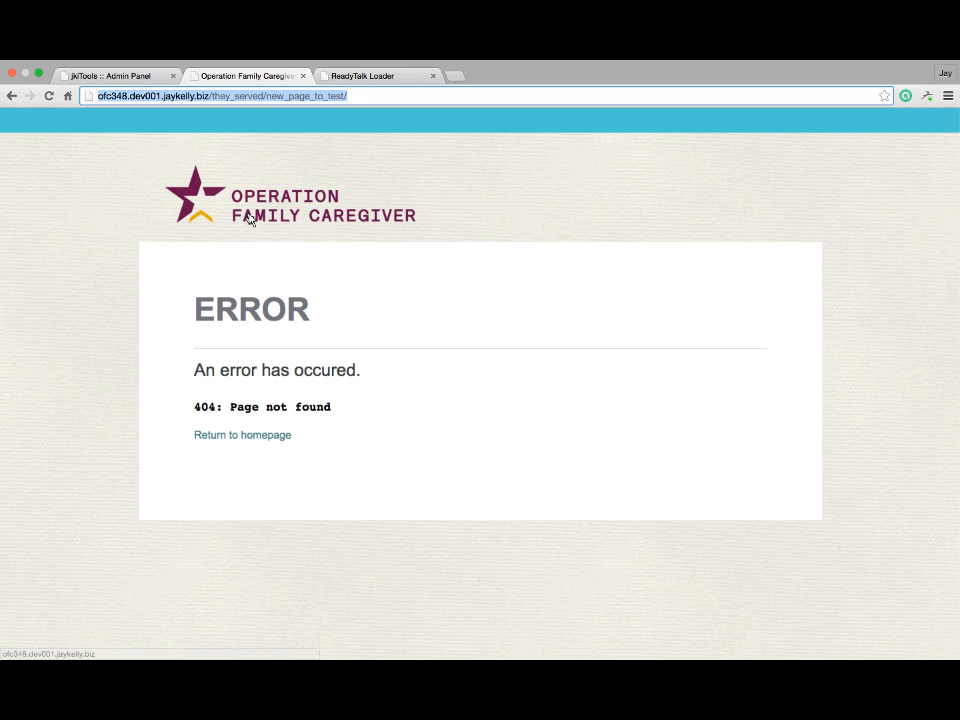
pyautogui.click(249, 219)
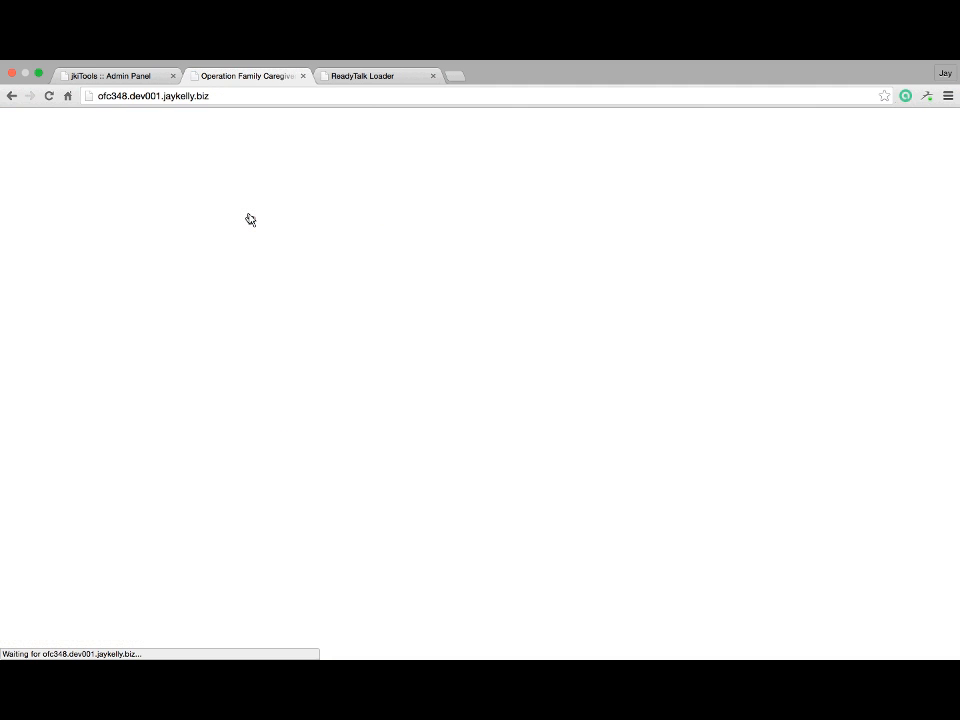
pyautogui.scroll(-2, 377, 285)
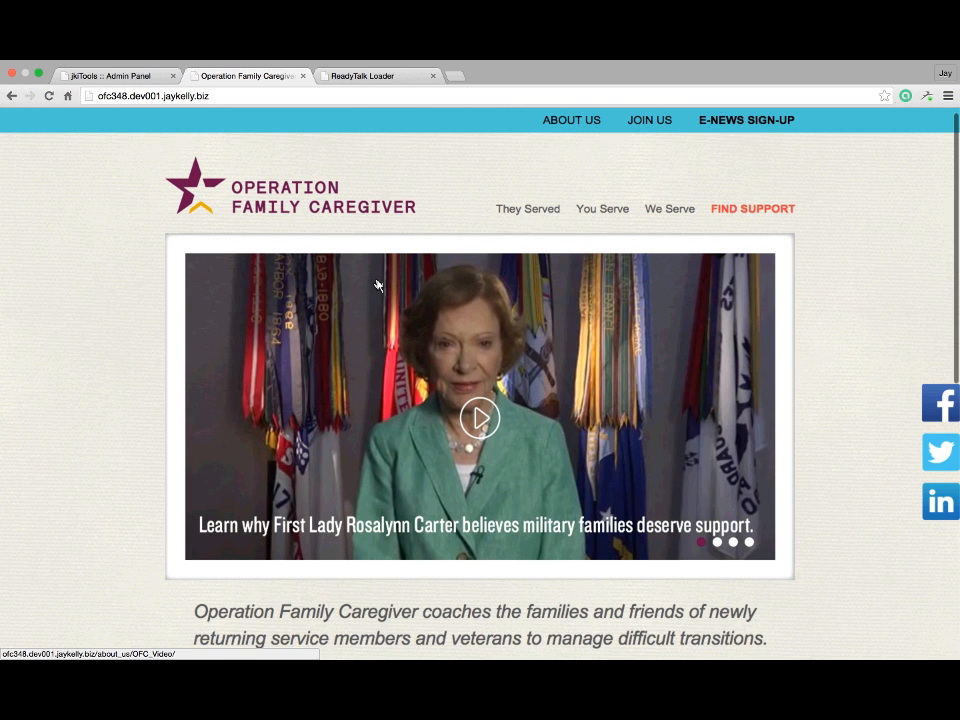
pyautogui.scroll(2, 443, 263)
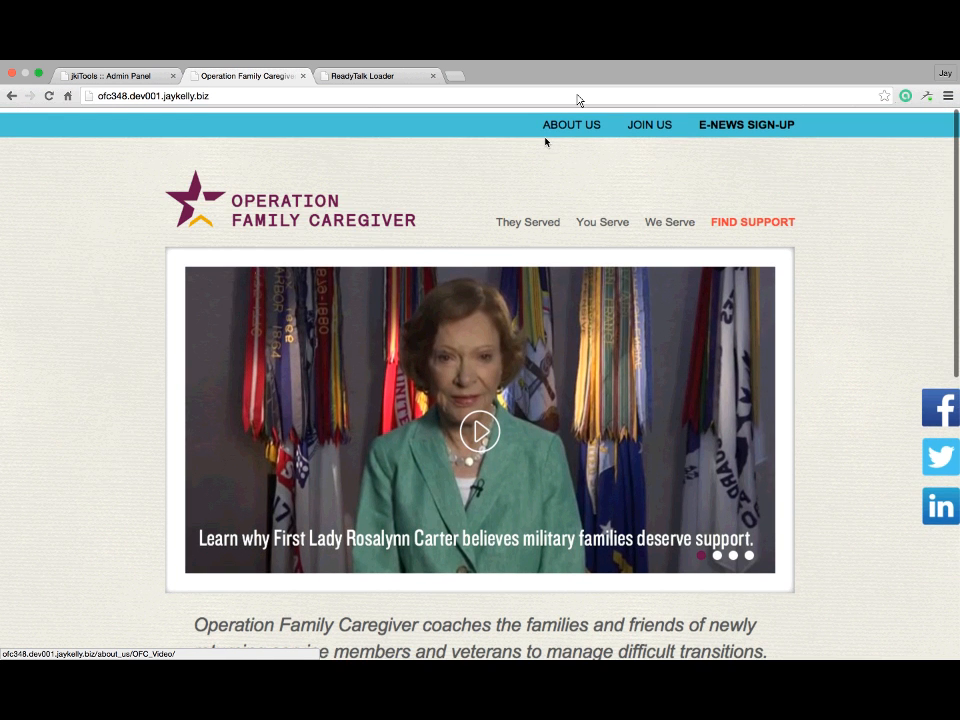
pyautogui.click(532, 223)
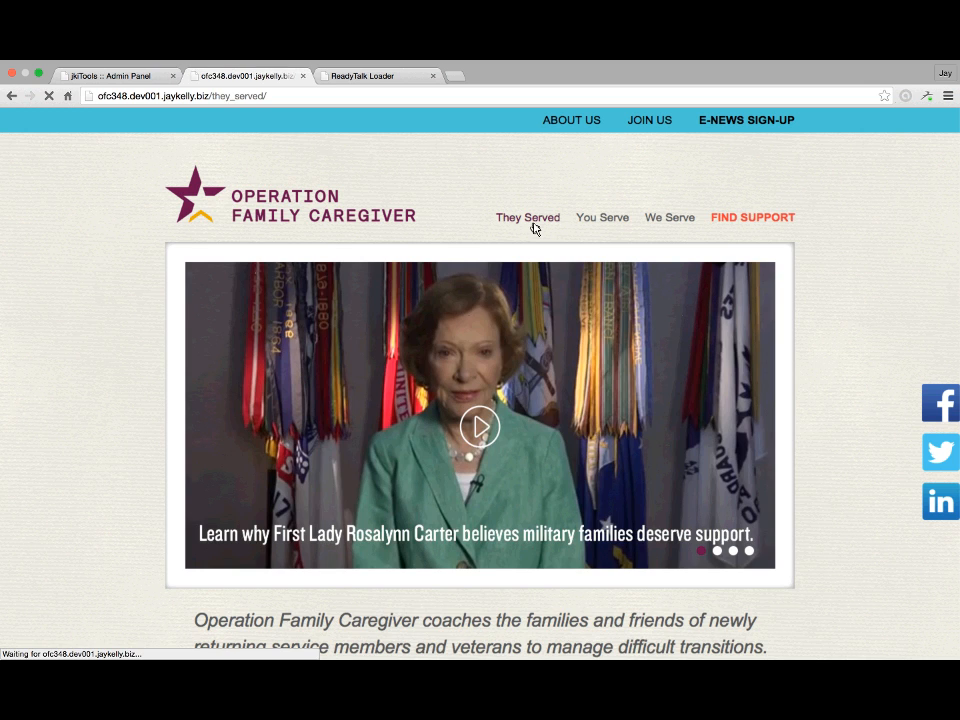
pyautogui.scroll(-15, 490, 395)
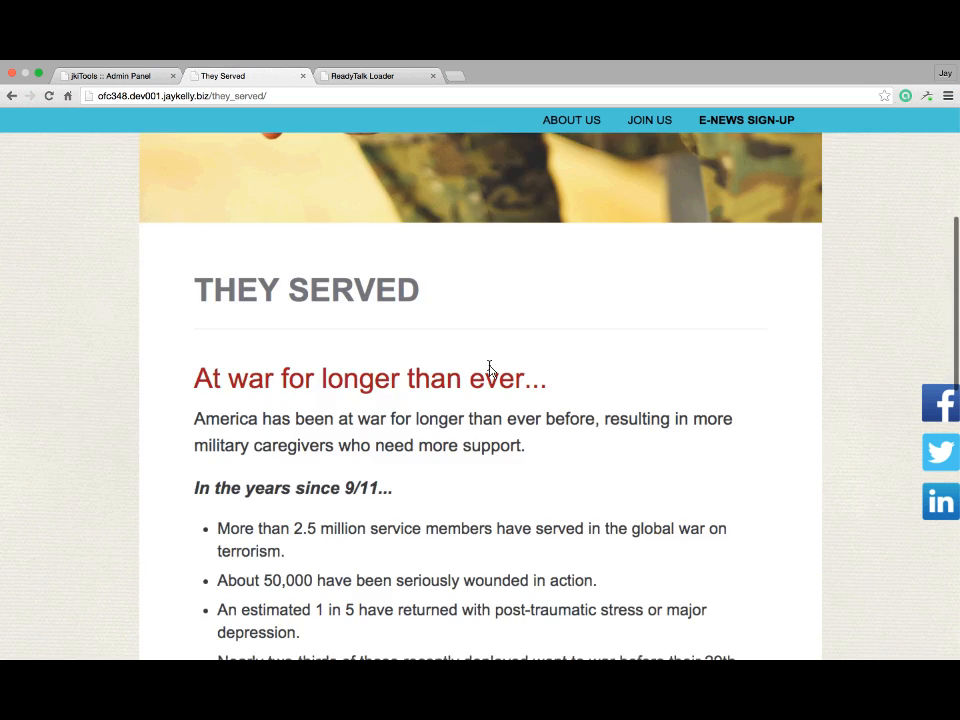
pyautogui.scroll(-7, 490, 370)
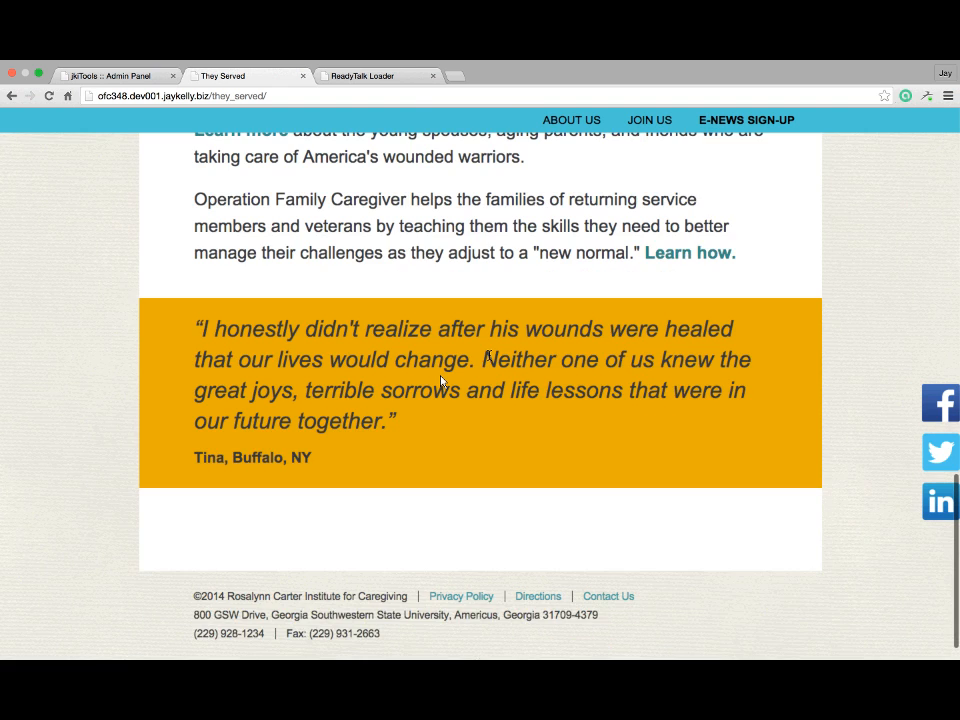
pyautogui.scroll(15, 325, 425)
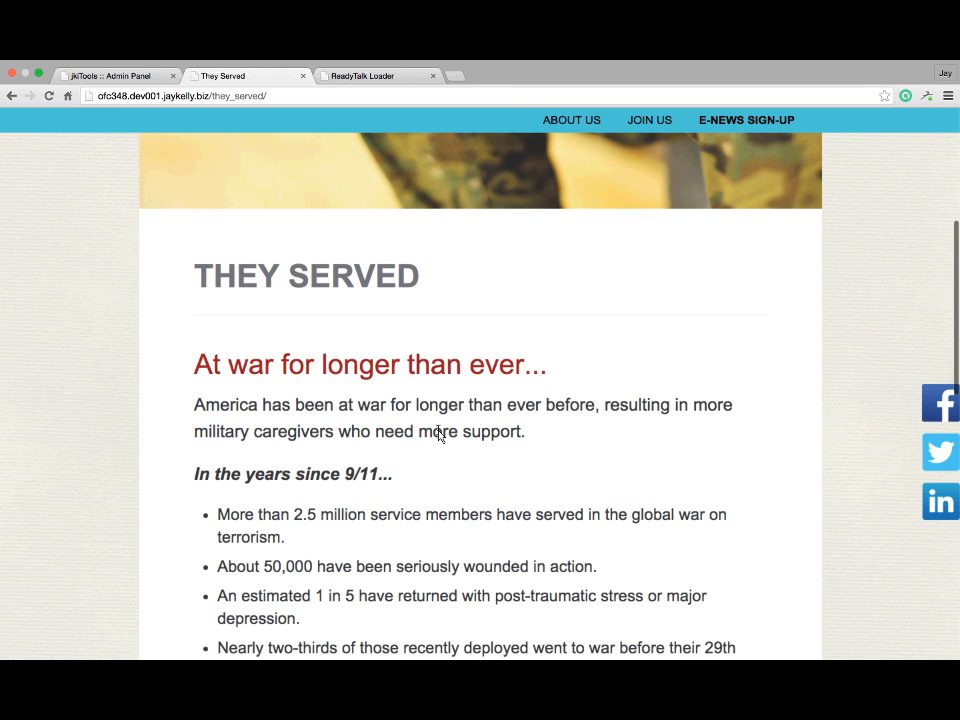
pyautogui.scroll(-2, 438, 433)
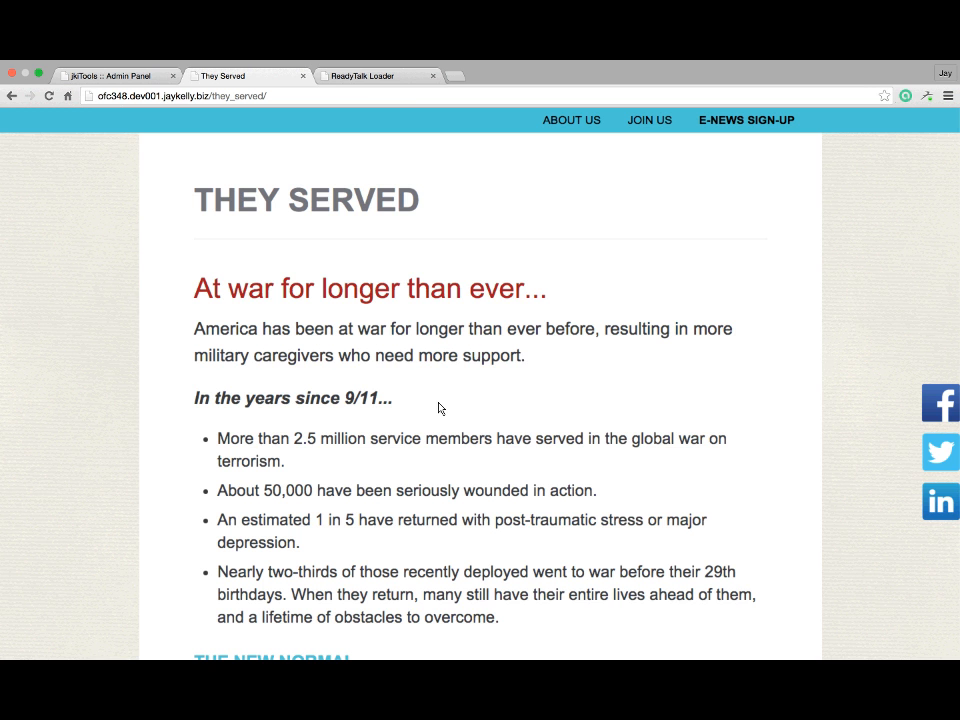
pyautogui.scroll(-2, 438, 408)
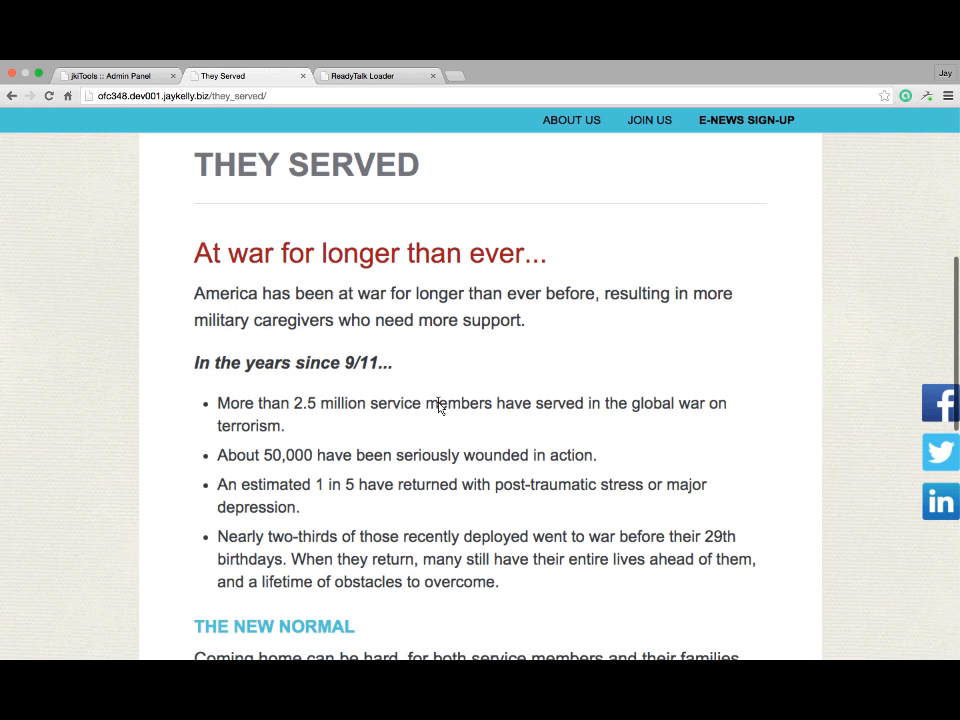
pyautogui.scroll(-1, 438, 408)
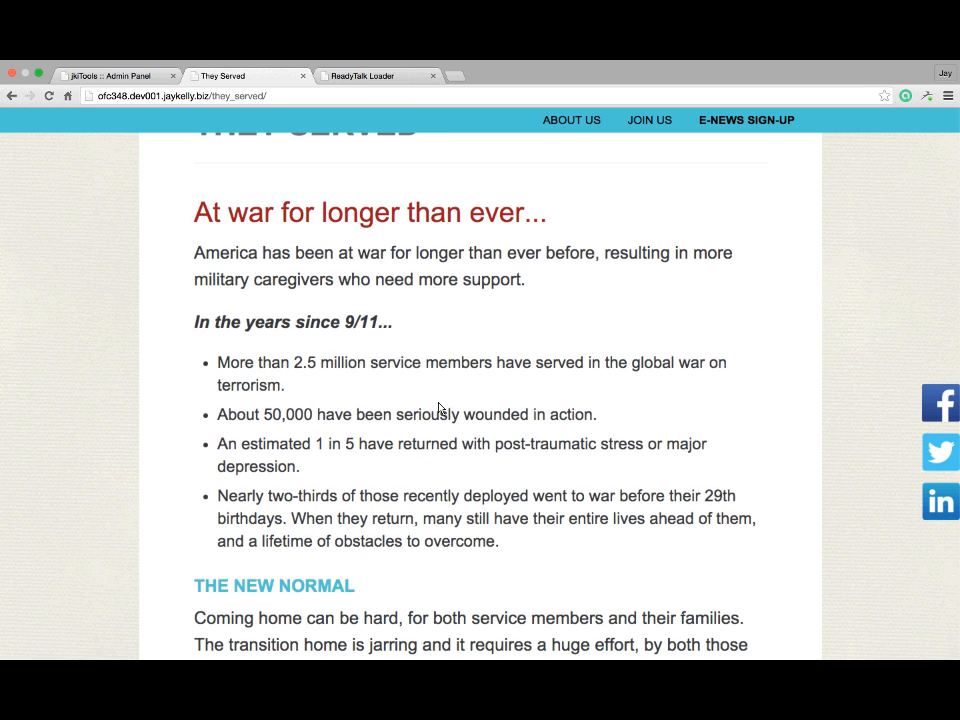
pyautogui.scroll(-8, 438, 408)
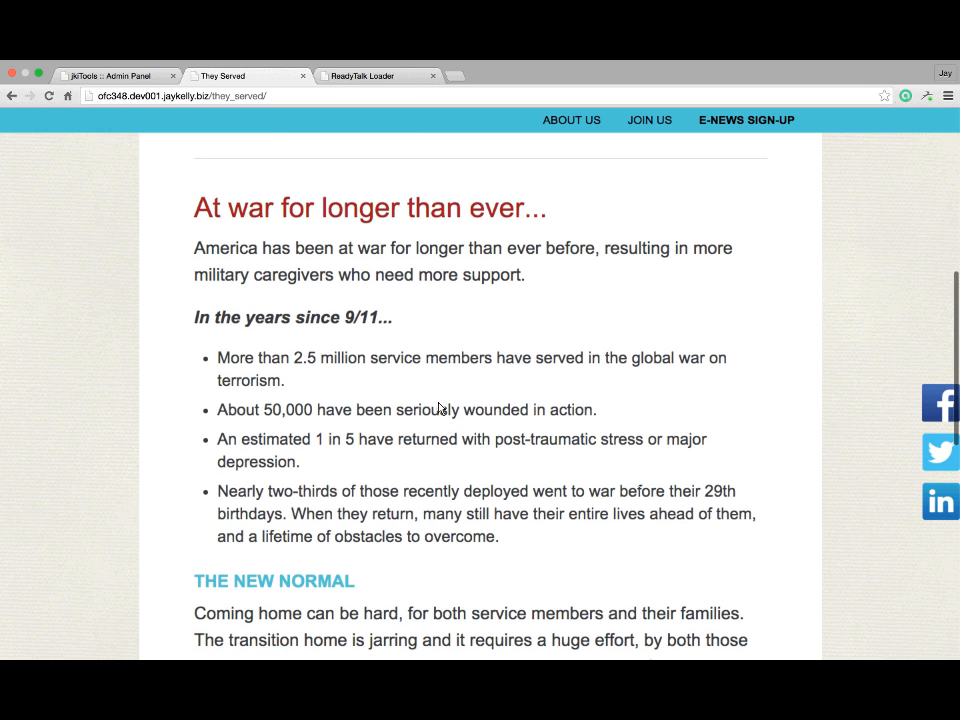
pyautogui.scroll(-10, 440, 408)
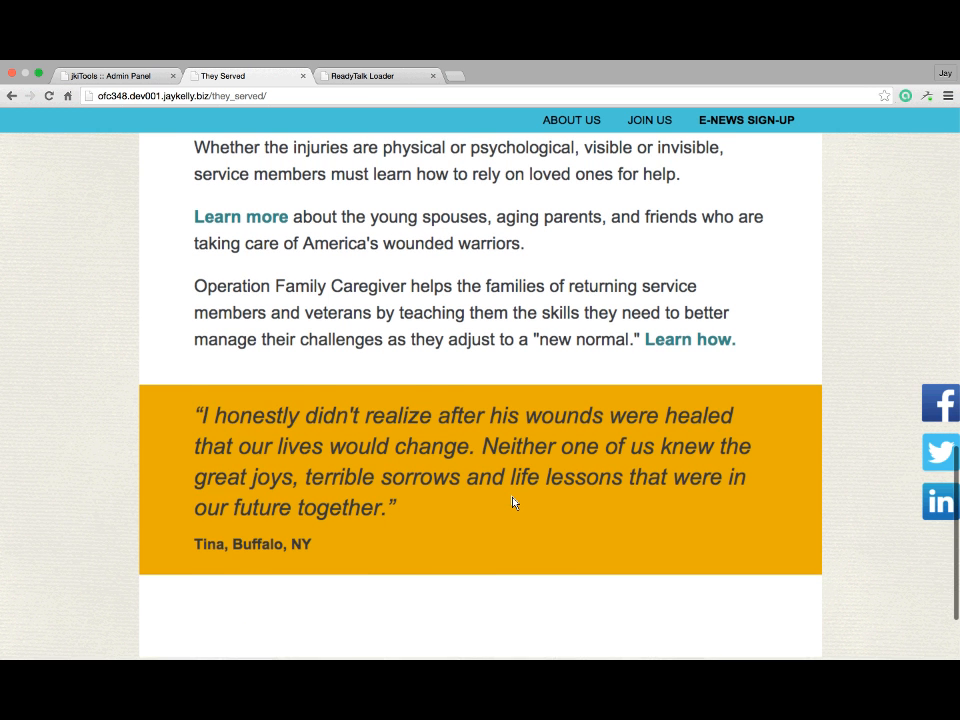
pyautogui.scroll(3, 512, 502)
pyautogui.scroll(2, 512, 502)
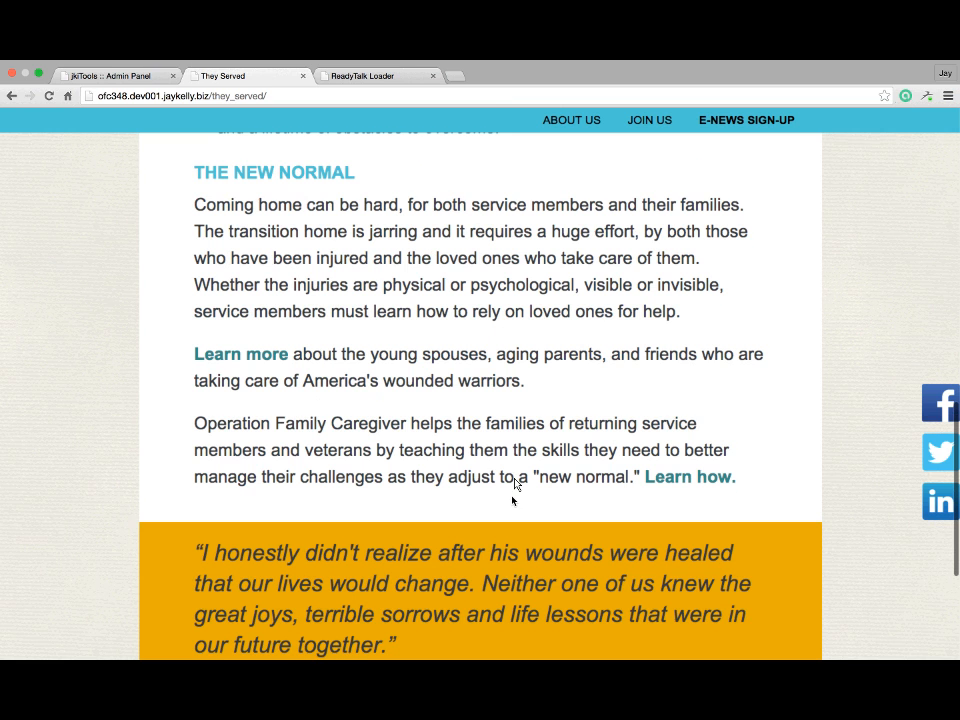
pyautogui.click(113, 79)
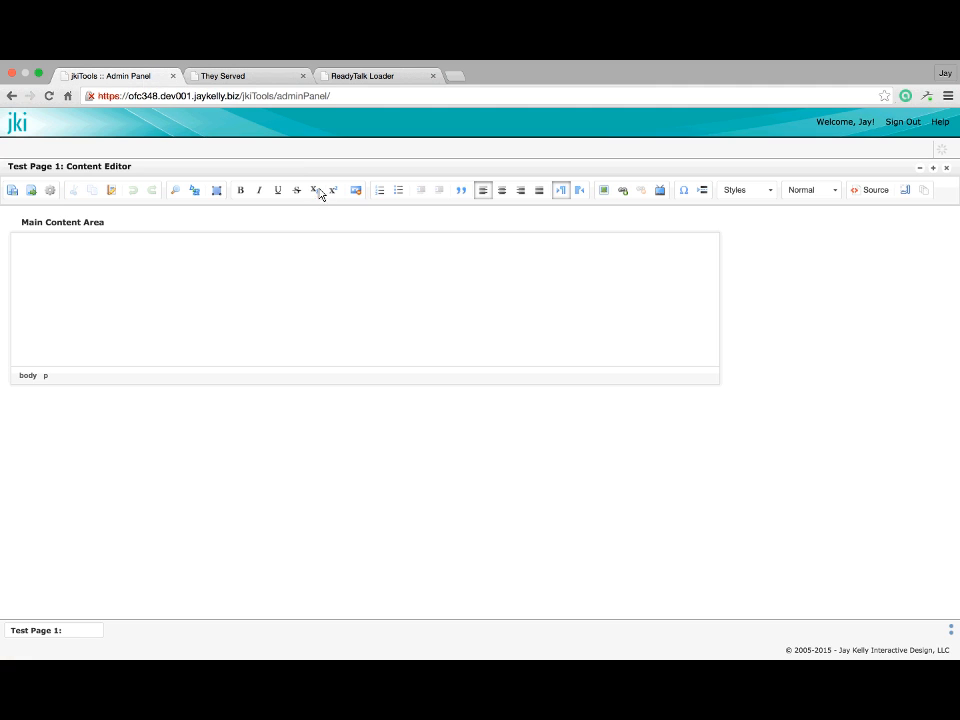
# Insert the Single Column Layout, Page Heading template into the main content area
pyautogui.click(924, 194)
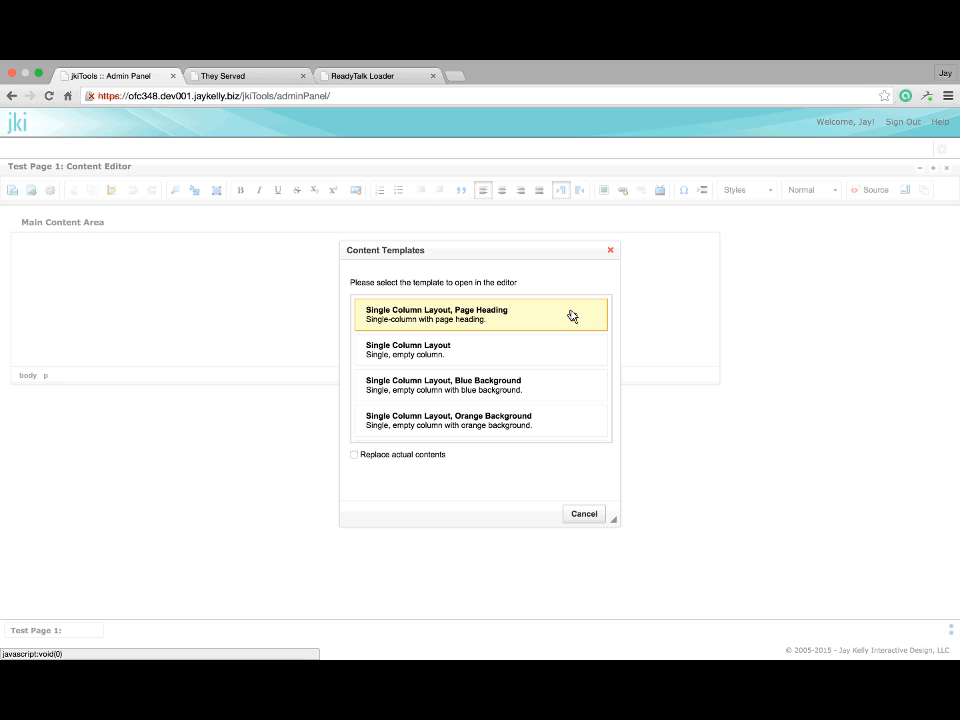
pyautogui.click(481, 319)
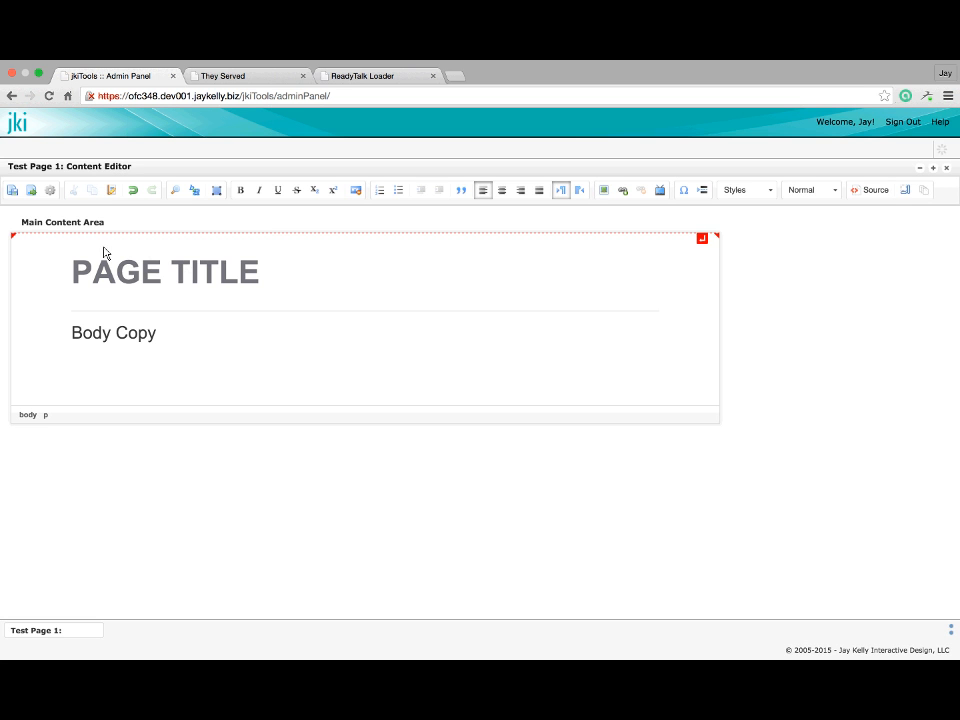
# Replace PAGE TITLE with 'PAGE NAME HEADLINE' and the Body Copy placeholder with 'Test body copy..'
pyautogui.doubleClick(120, 272)
pyautogui.moveTo(175, 282); pyautogui.dragTo(185, 281)
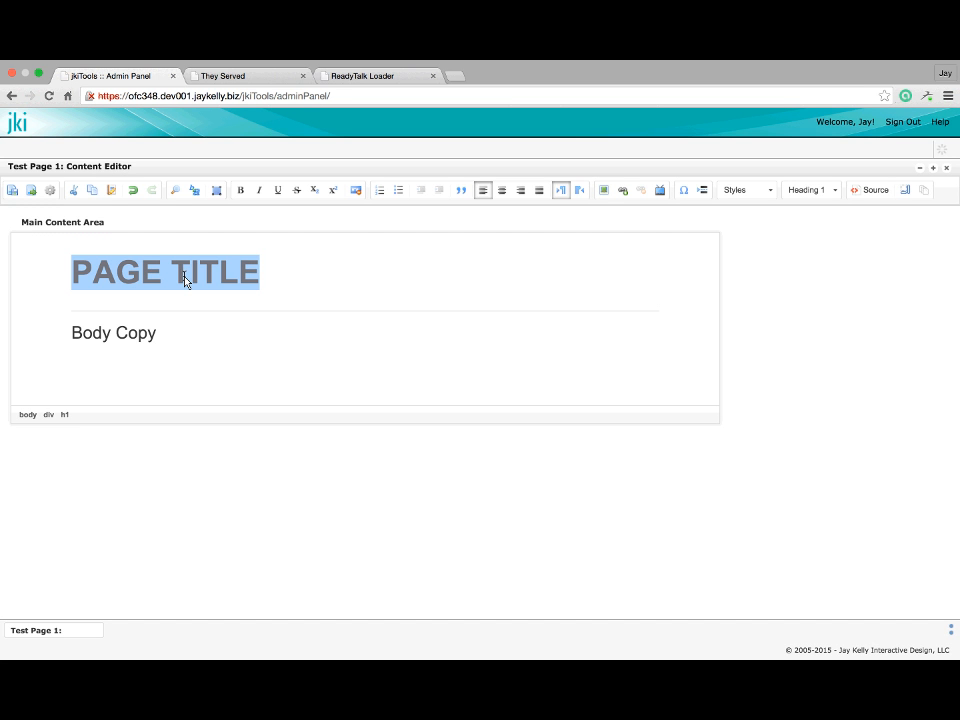
pyautogui.write('PAGE ')
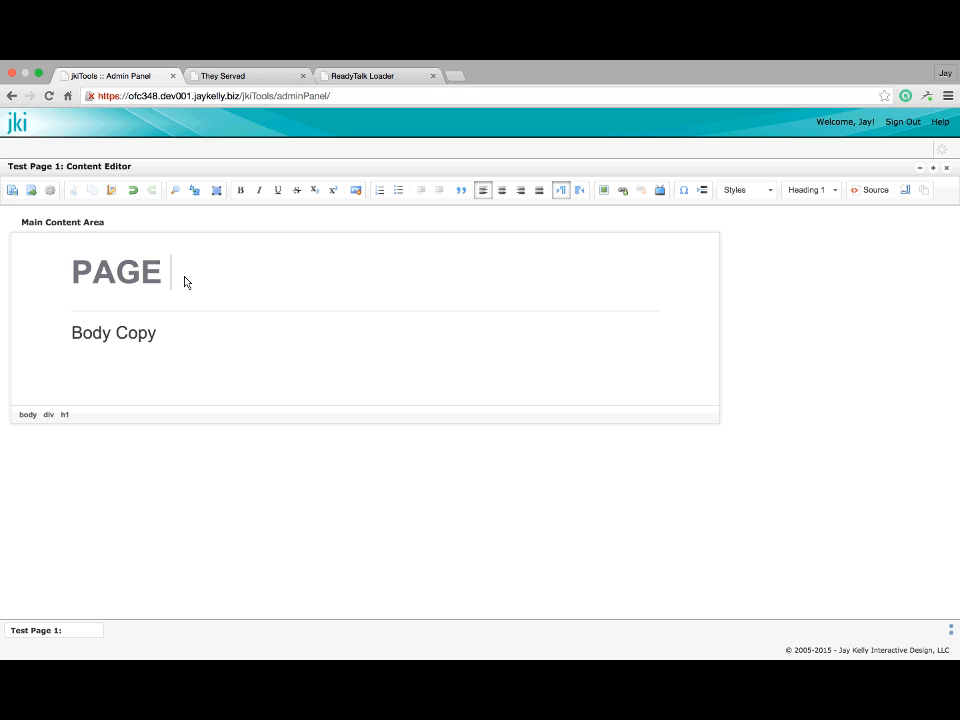
pyautogui.write('NAME HEADLIN')
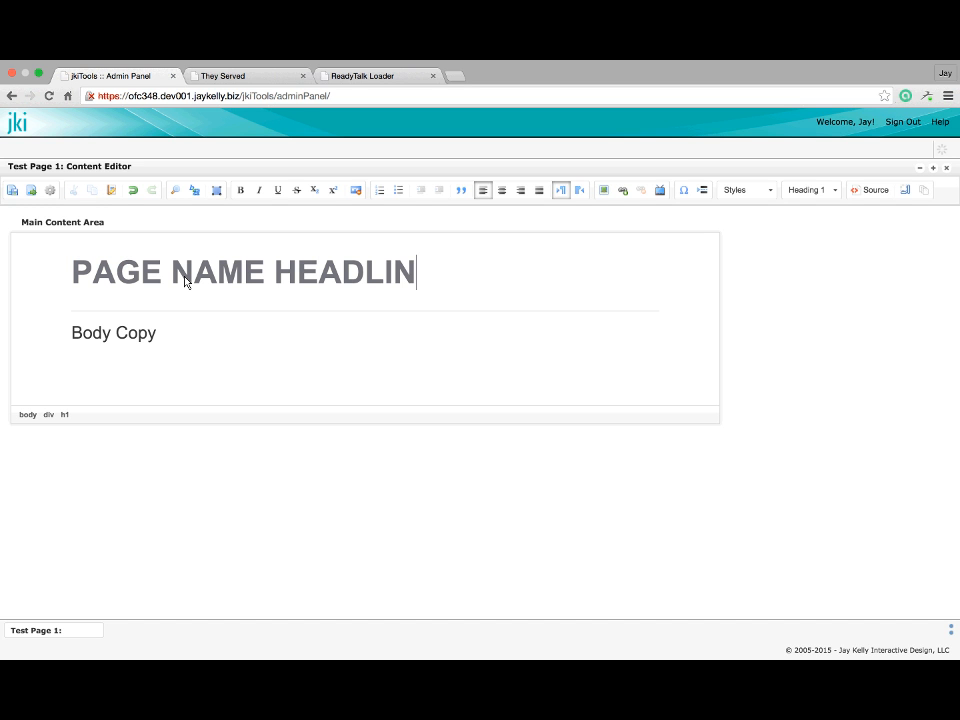
pyautogui.write('E')
pyautogui.moveTo(176, 332); pyautogui.dragTo(75, 333)
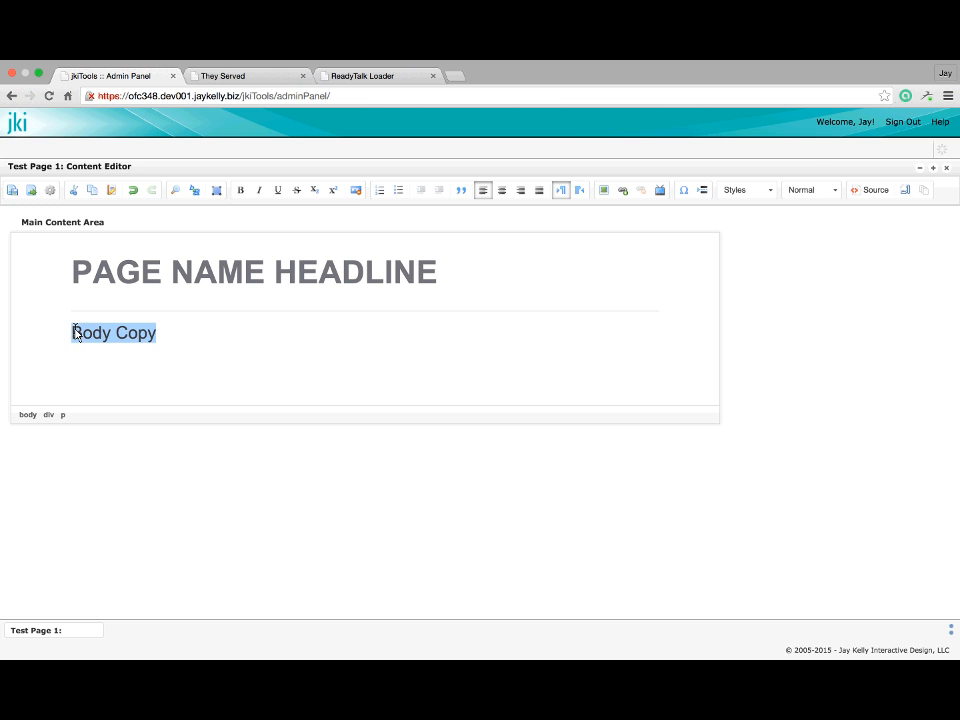
pyautogui.write('Test bo')
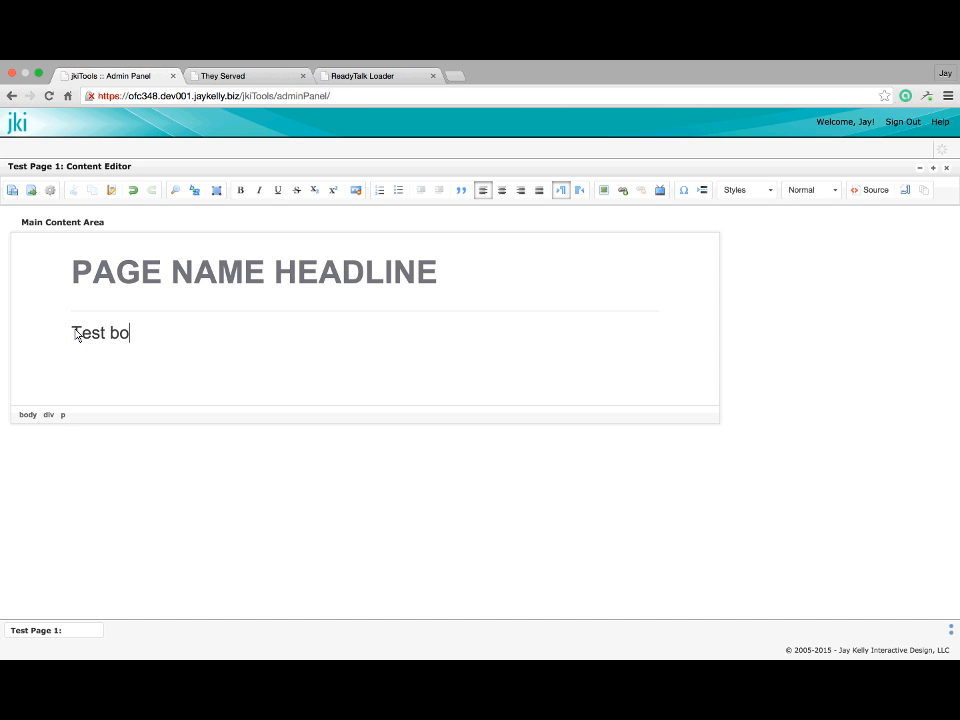
pyautogui.write('dy copy..')
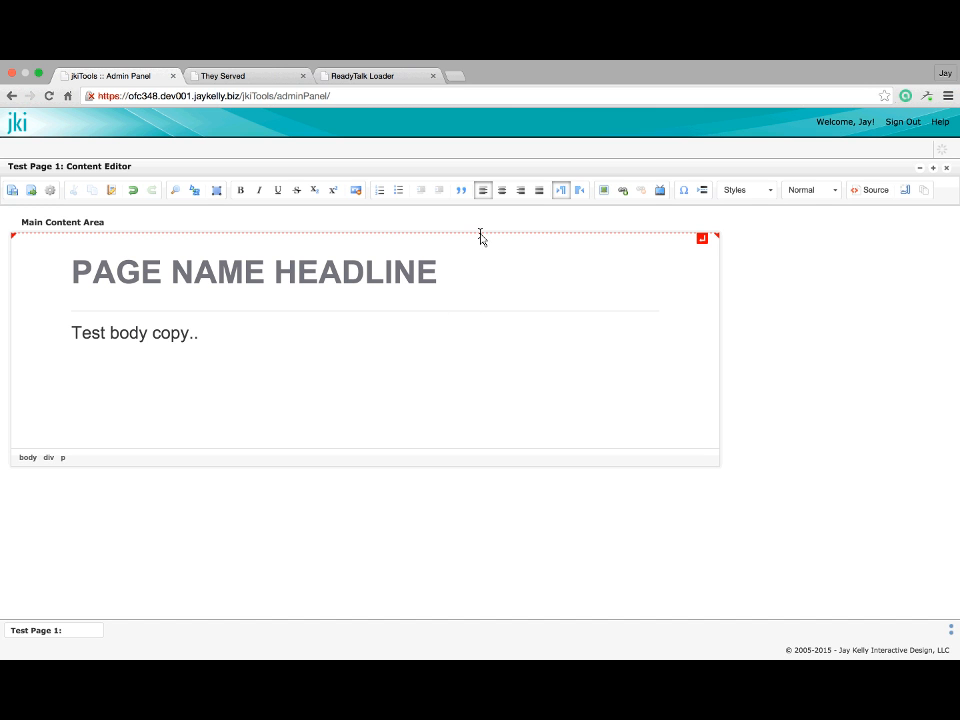
# Insert the Quotation template from Content Templates below the body copy
pyautogui.click(924, 190)
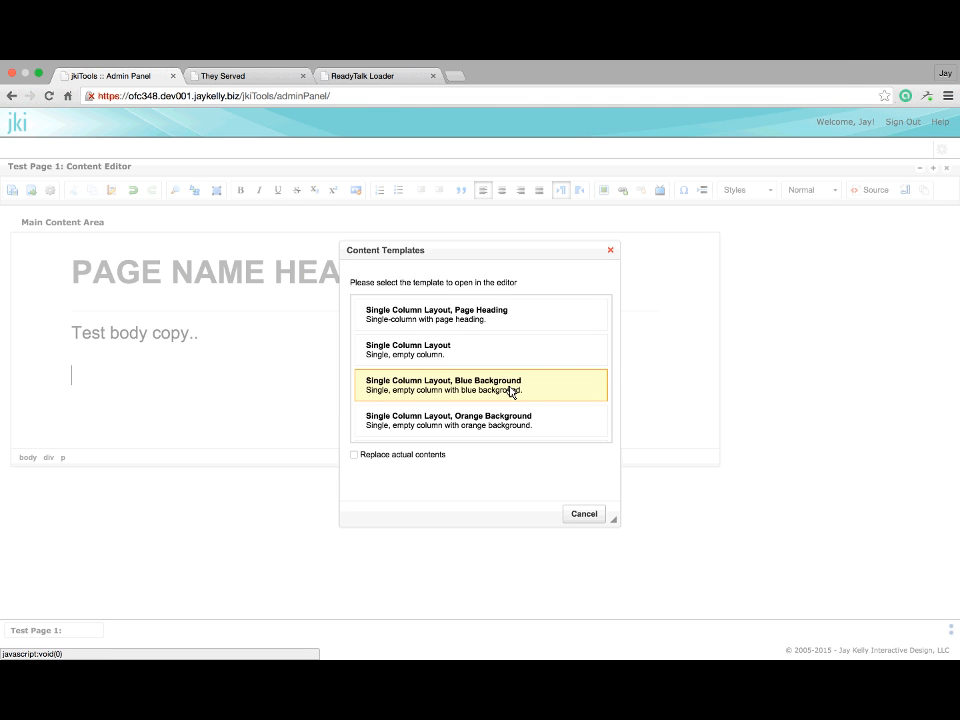
pyautogui.scroll(-2, 510, 391)
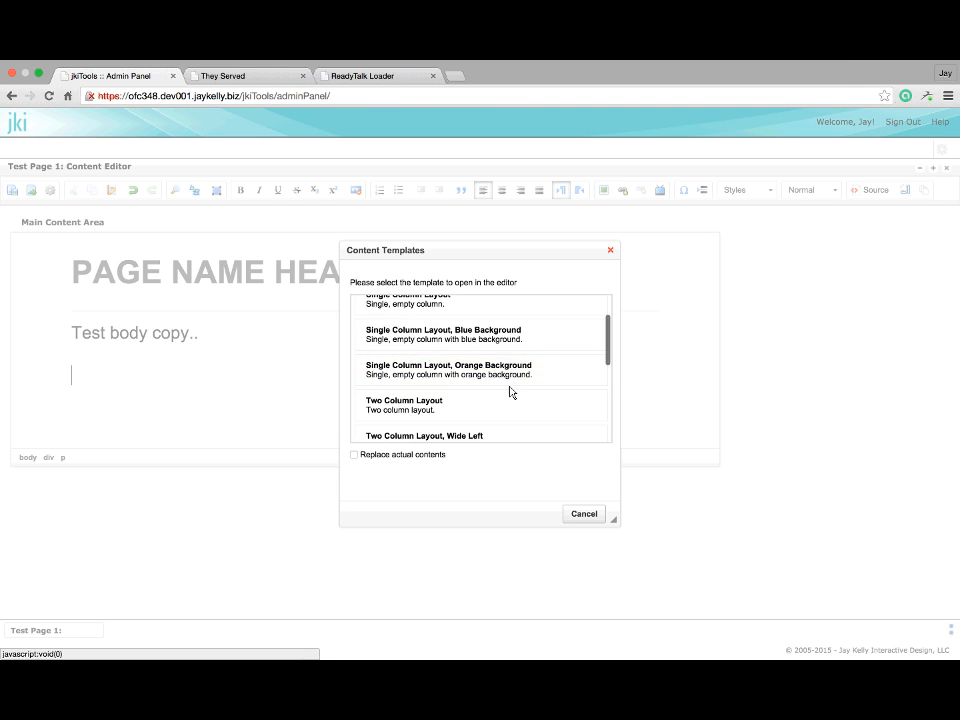
pyautogui.scroll(-1, 510, 391)
pyautogui.scroll(-3, 510, 391)
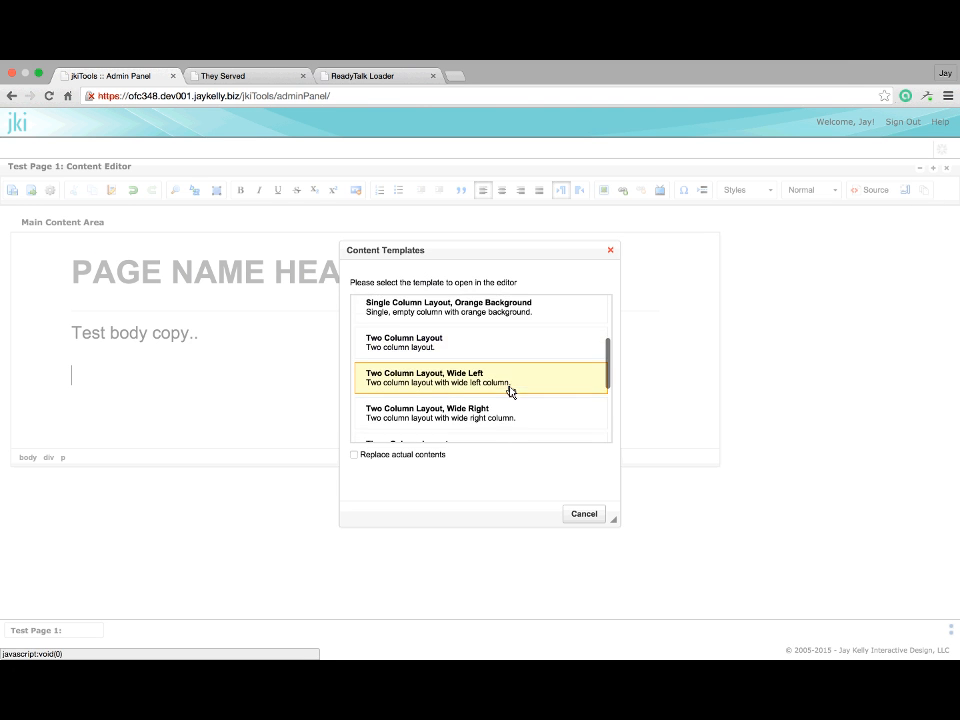
pyautogui.scroll(-4, 510, 391)
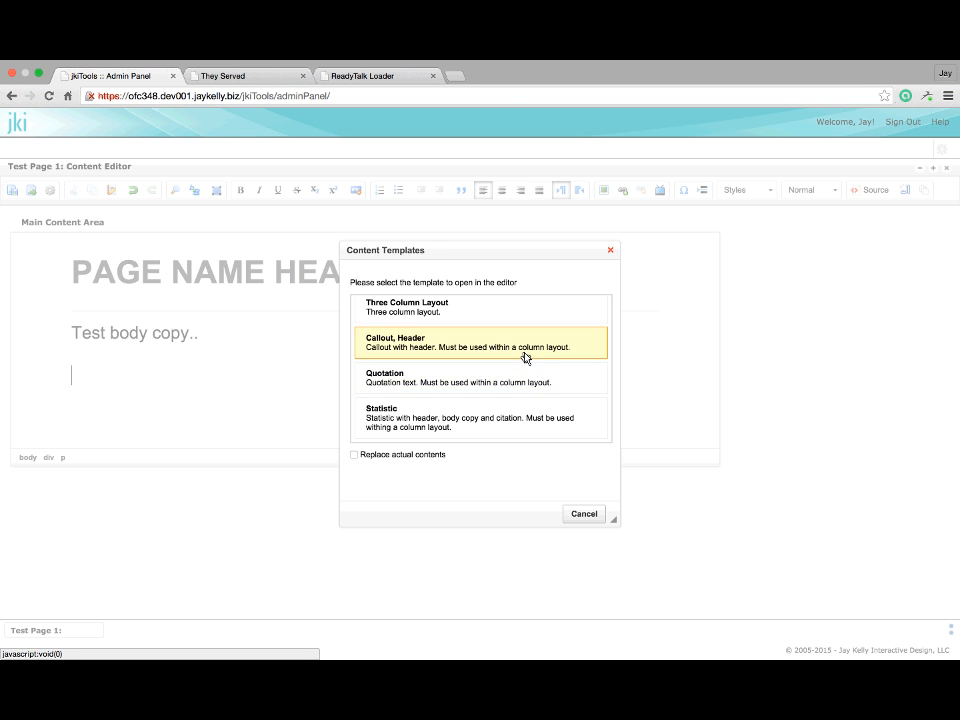
pyautogui.click(431, 386)
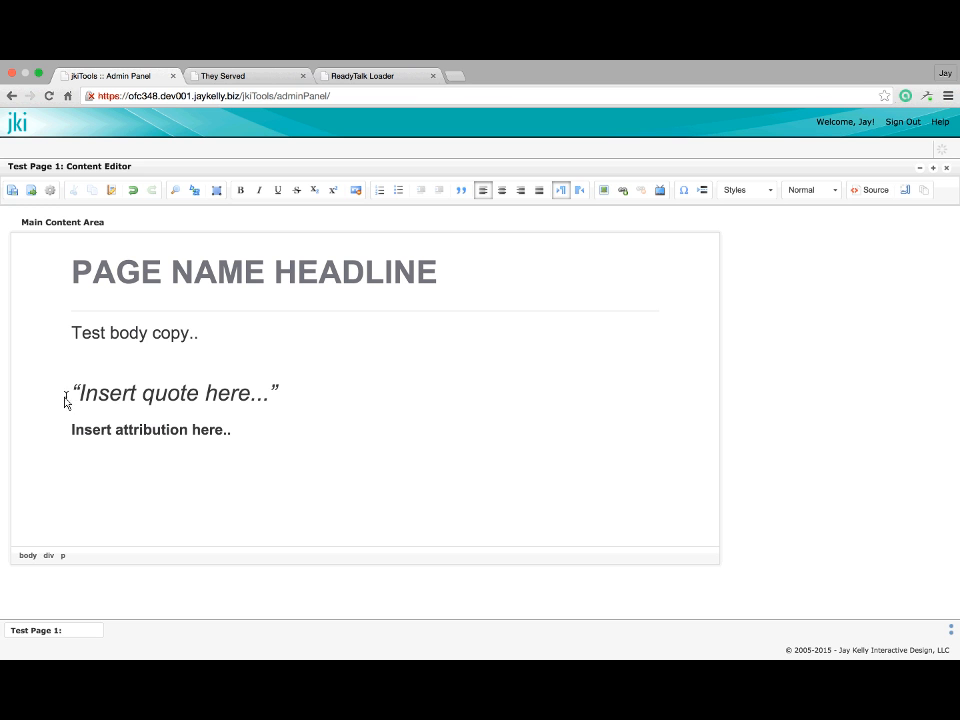
# Replace the placeholder quote with the sample text 'asdkfhasdlfk … f adsf adf'
pyautogui.moveTo(81, 393); pyautogui.dragTo(220, 405)
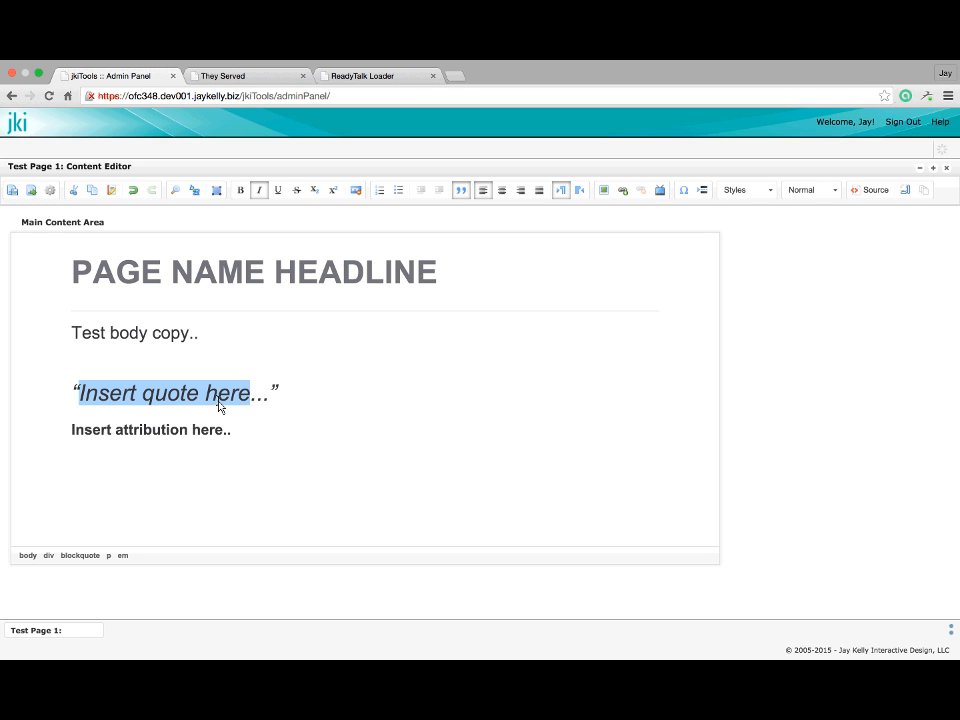
pyautogui.write('asdkfhasdlfk asdfkasd')
pyautogui.write('f adsf adf')
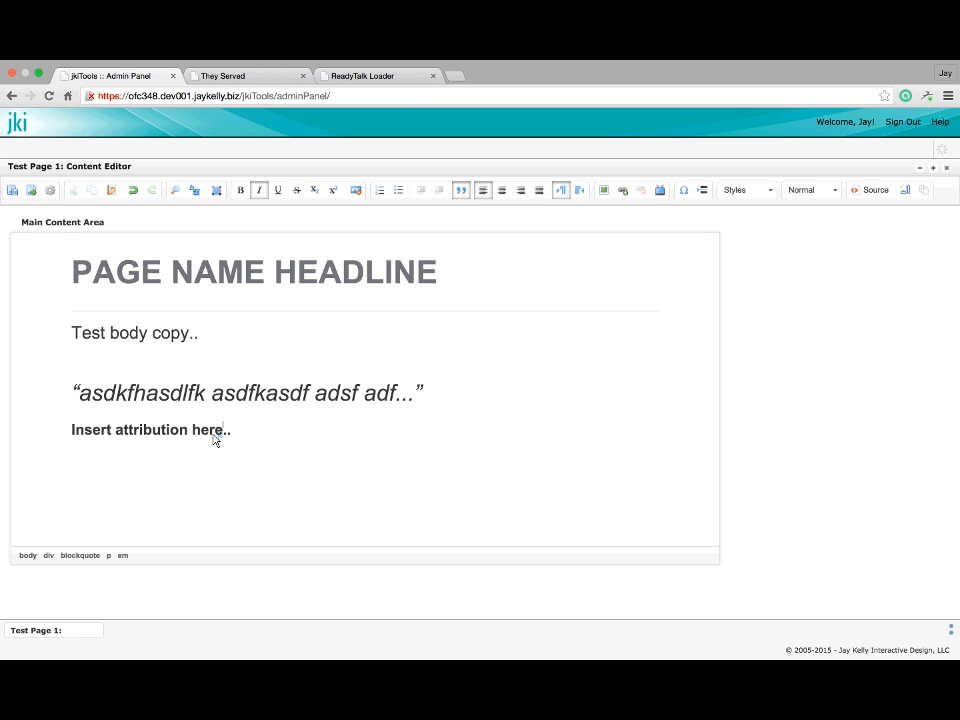
# Set the attribution to '--Some Person' and save the page
pyautogui.moveTo(216, 439); pyautogui.dragTo(72, 440)
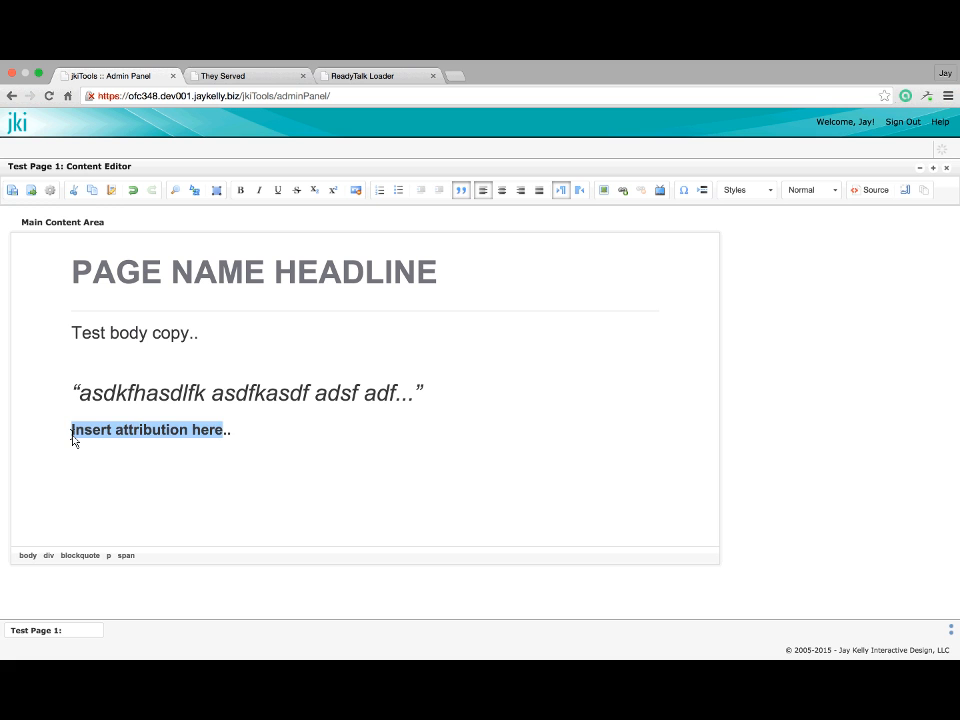
pyautogui.write('--')
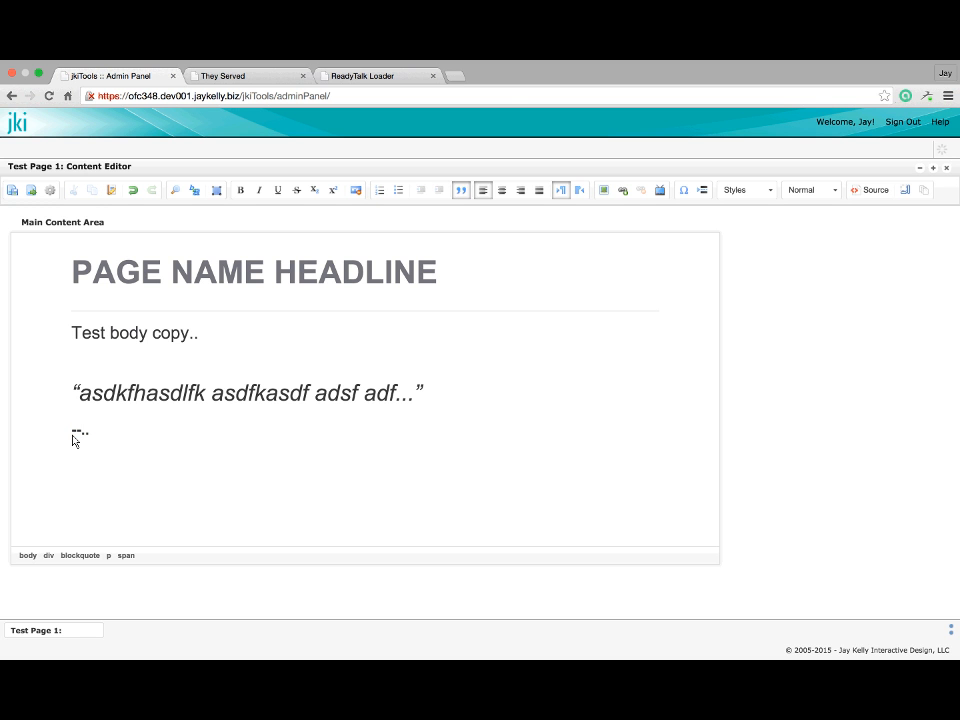
pyautogui.write('Some PErson')
pyautogui.press('BackSpace')
pyautogui.press('BackSpace')
pyautogui.press('BackSpace')
pyautogui.press('BackSpace')
pyautogui.press('BackSpace')
pyautogui.write('erson')
pyautogui.click(84, 513)
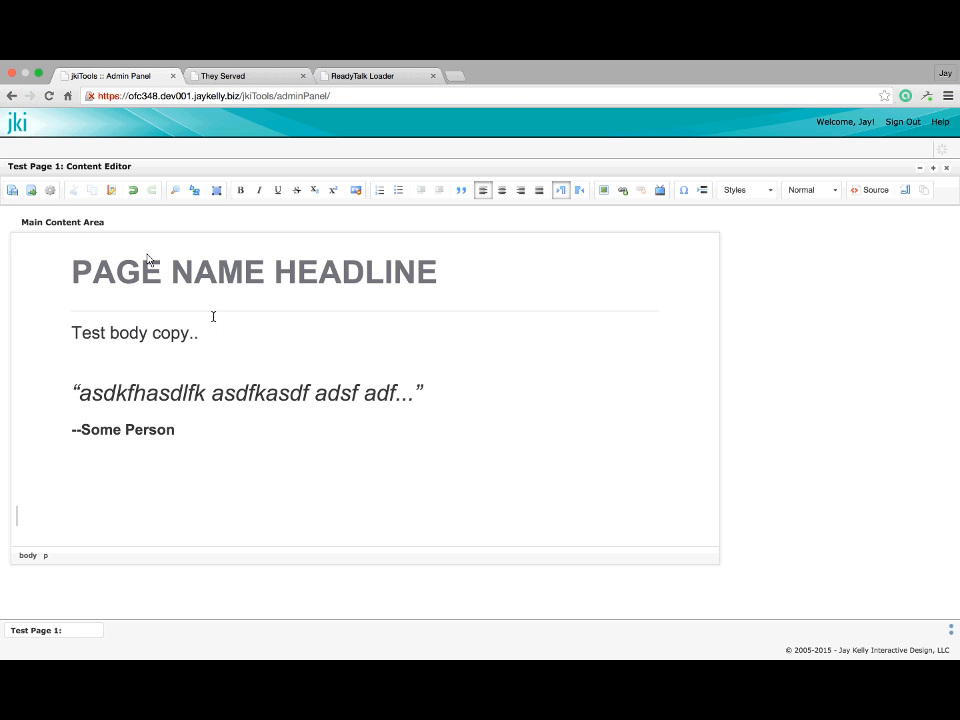
pyautogui.click(12, 197)
# Insert the 'Single Column Layout, Blue Background' template below the quotation
pyautogui.click(151, 468)
pyautogui.press('BackSpace')
pyautogui.click(112, 528)
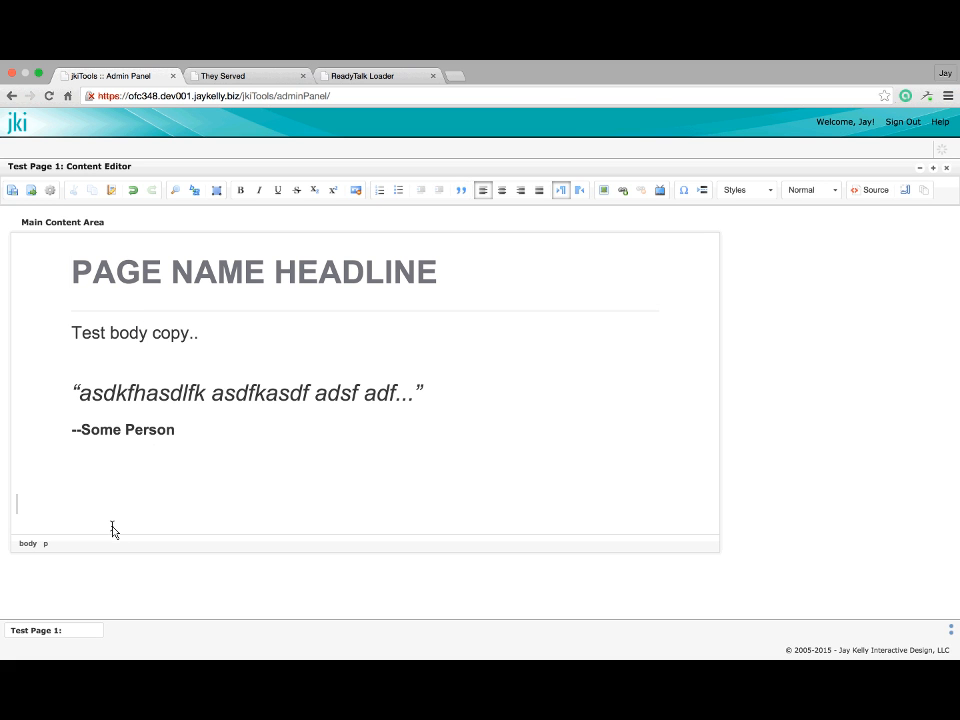
pyautogui.click(923, 195)
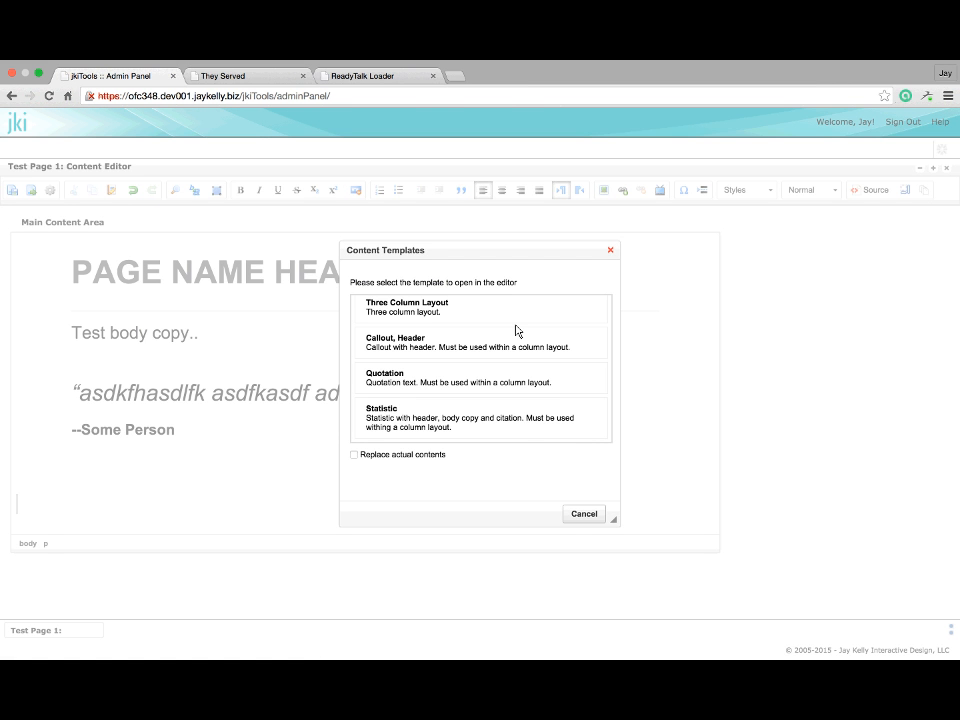
pyautogui.scroll(10, 516, 335)
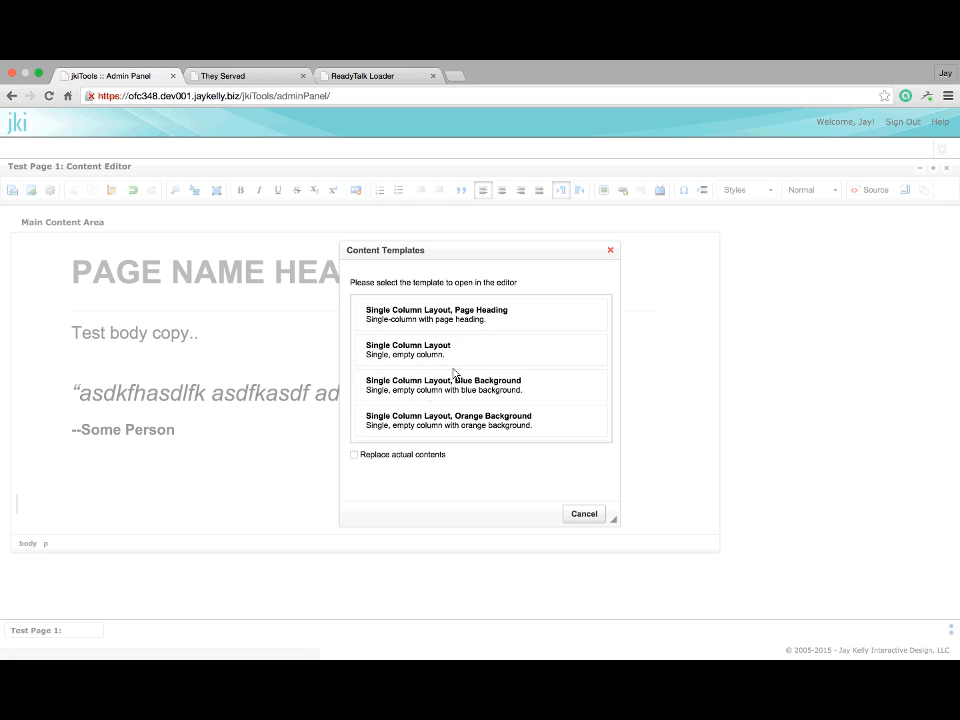
pyautogui.scroll(-1, 455, 381)
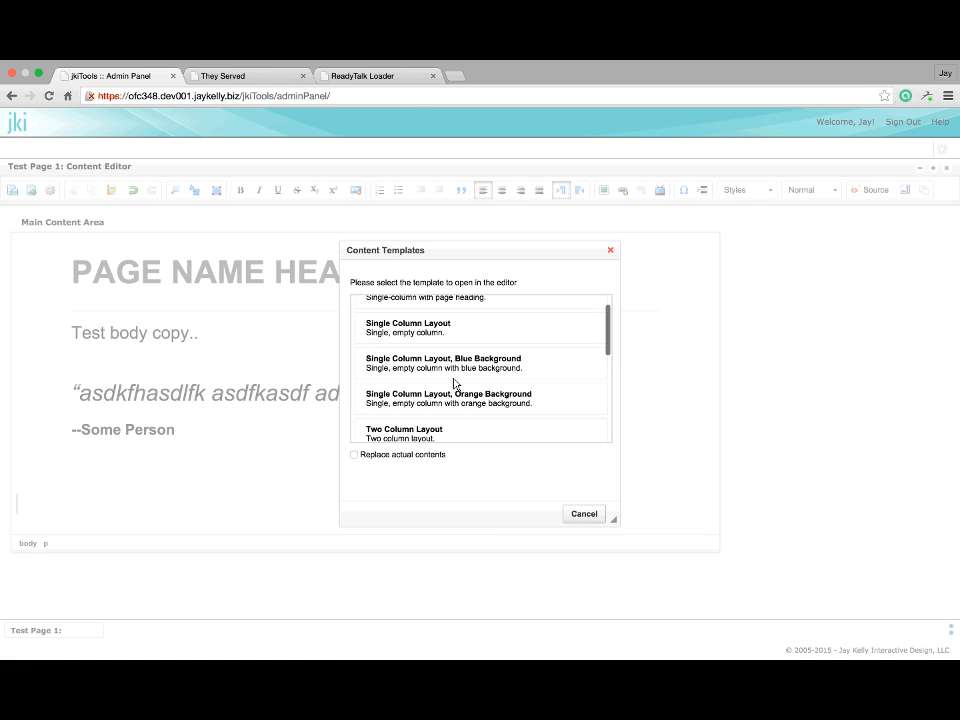
pyautogui.scroll(-1, 458, 400)
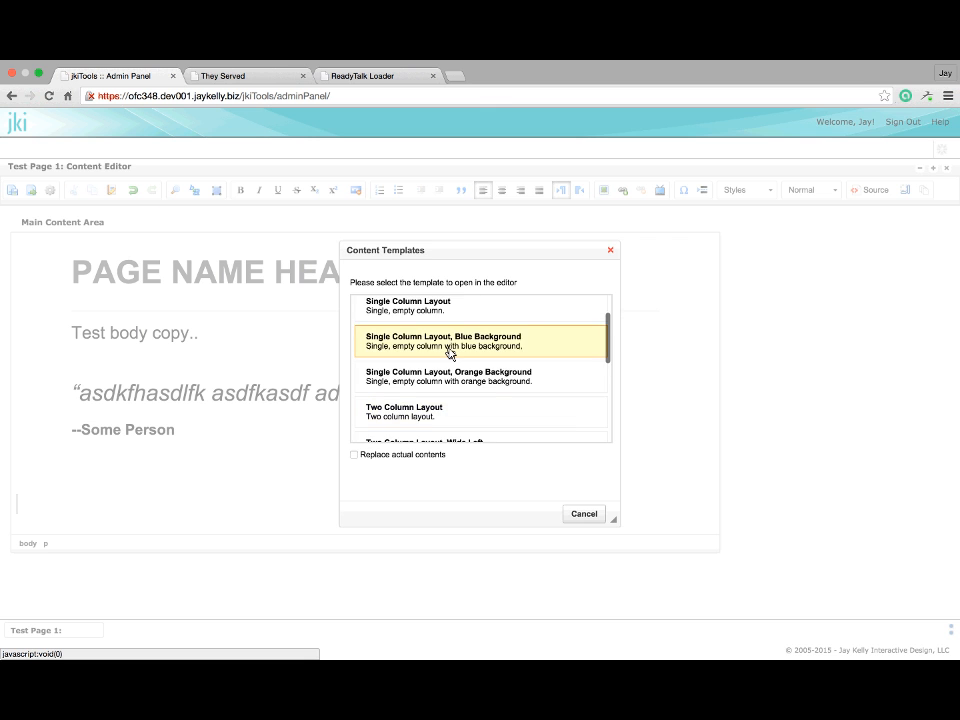
pyautogui.click(449, 353)
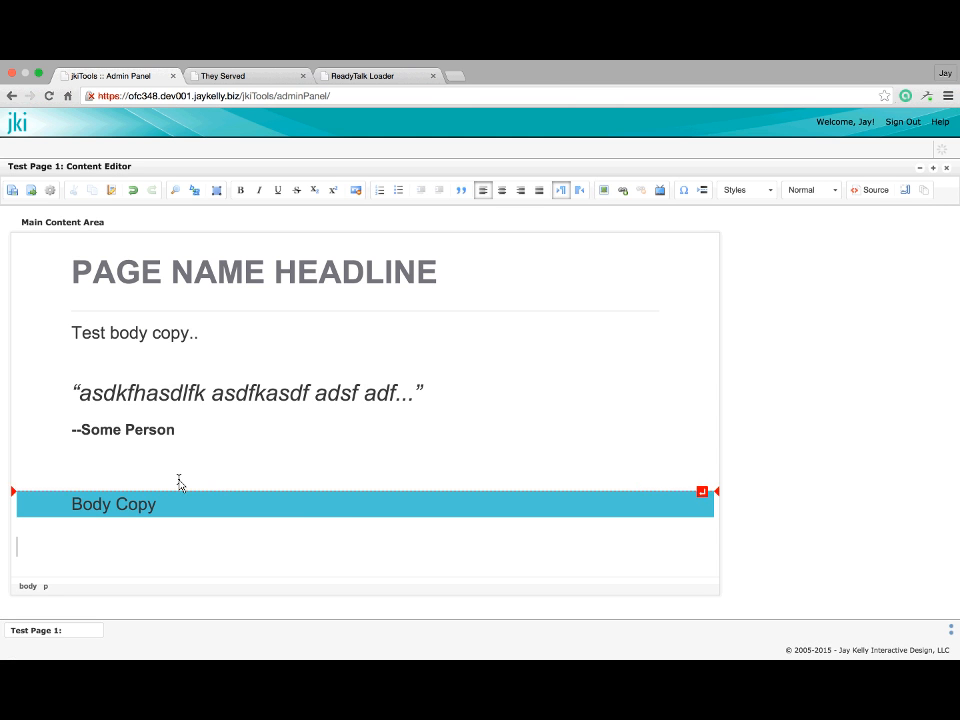
# Clear the Body Copy placeholder text inside the blue band
pyautogui.moveTo(176, 501); pyautogui.dragTo(74, 507)
pyautogui.press('BackSpace')
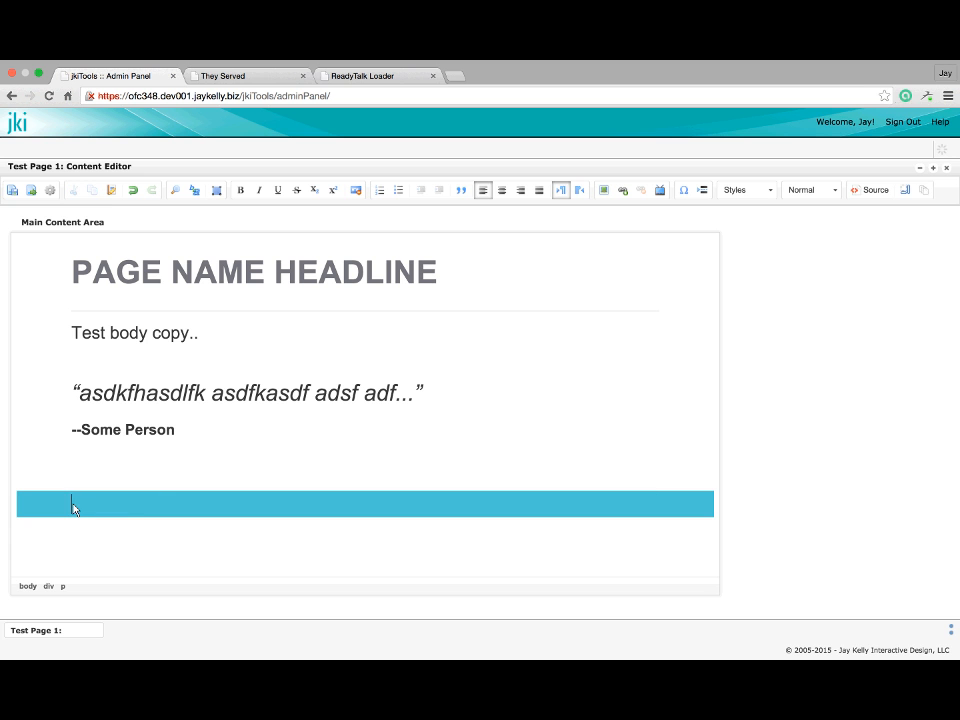
pyautogui.click(921, 191)
pyautogui.scroll(-5, 450, 410)
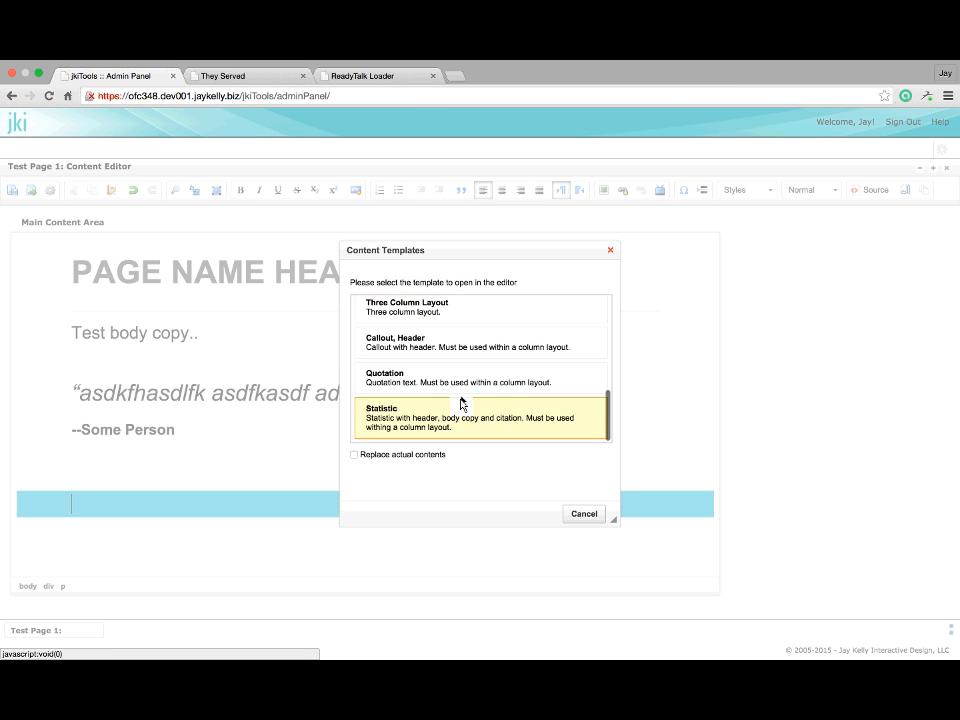
# Insert the 'Callout, Header' template and change its headline to 'Test'
pyautogui.click(455, 350)
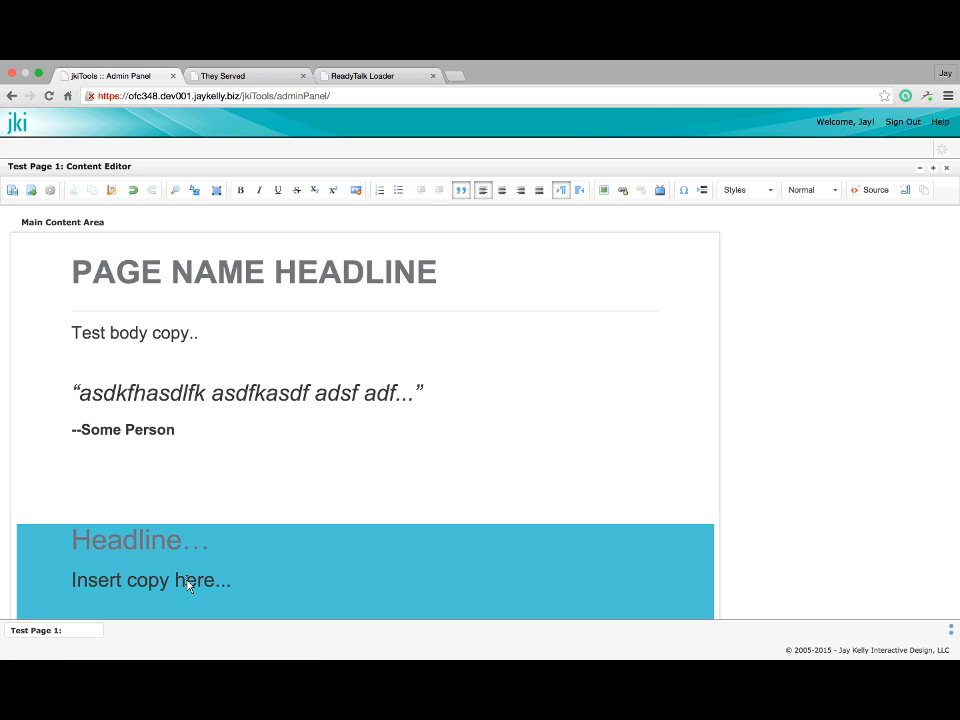
pyautogui.scroll(-2, 187, 585)
pyautogui.doubleClick(107, 471)
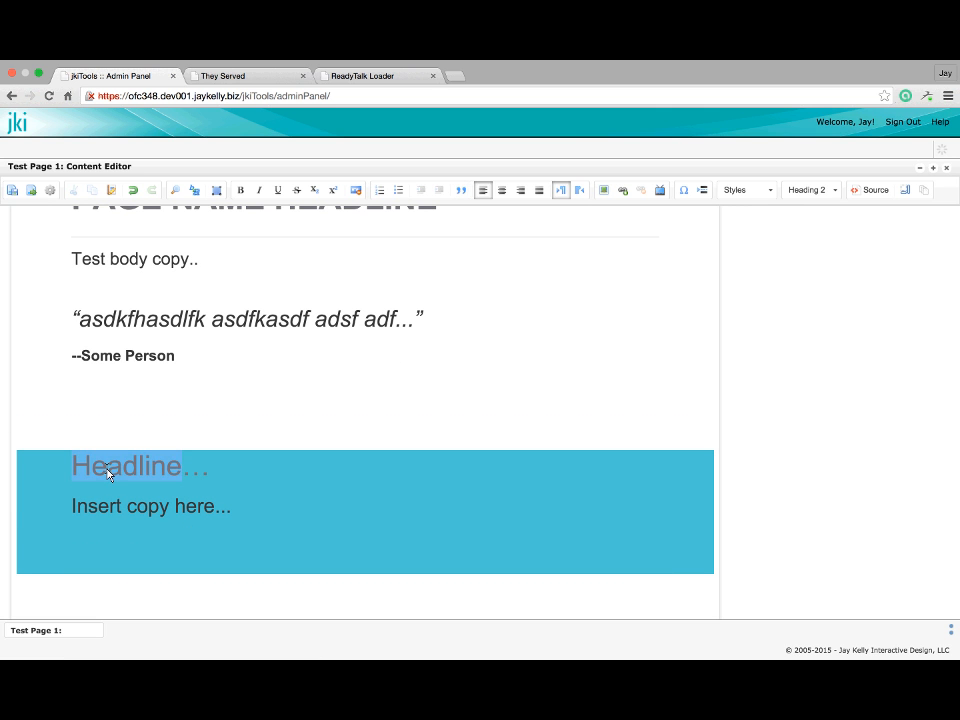
pyautogui.write('Test…')
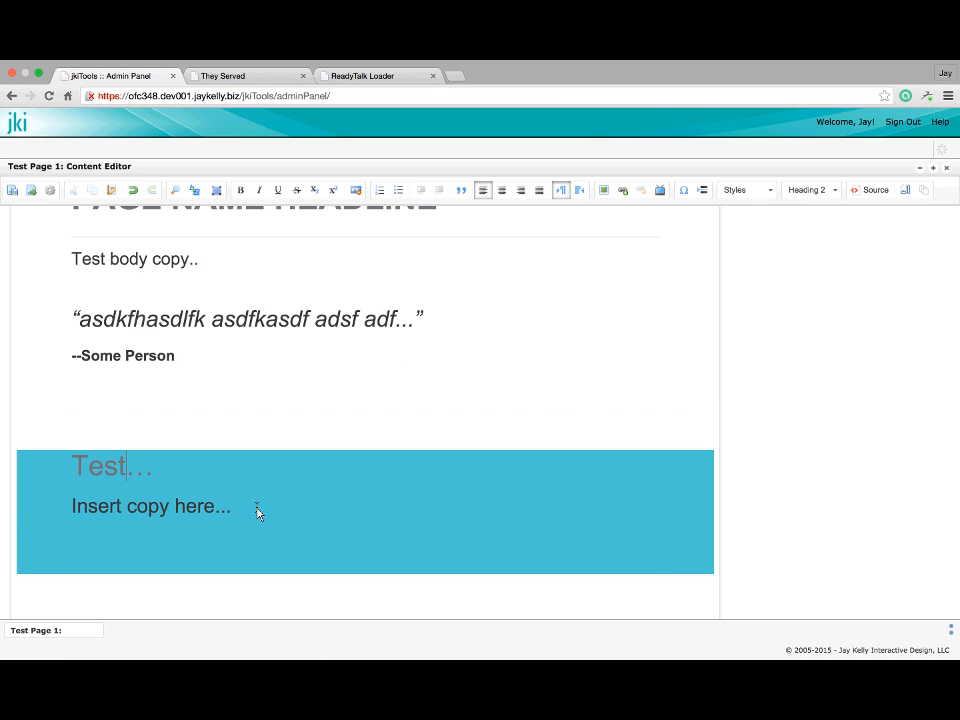
# Add an empty paragraph inside the blue callout below its copy
pyautogui.click(255, 509)
pyautogui.click(213, 568)
pyautogui.press('BackSpace')
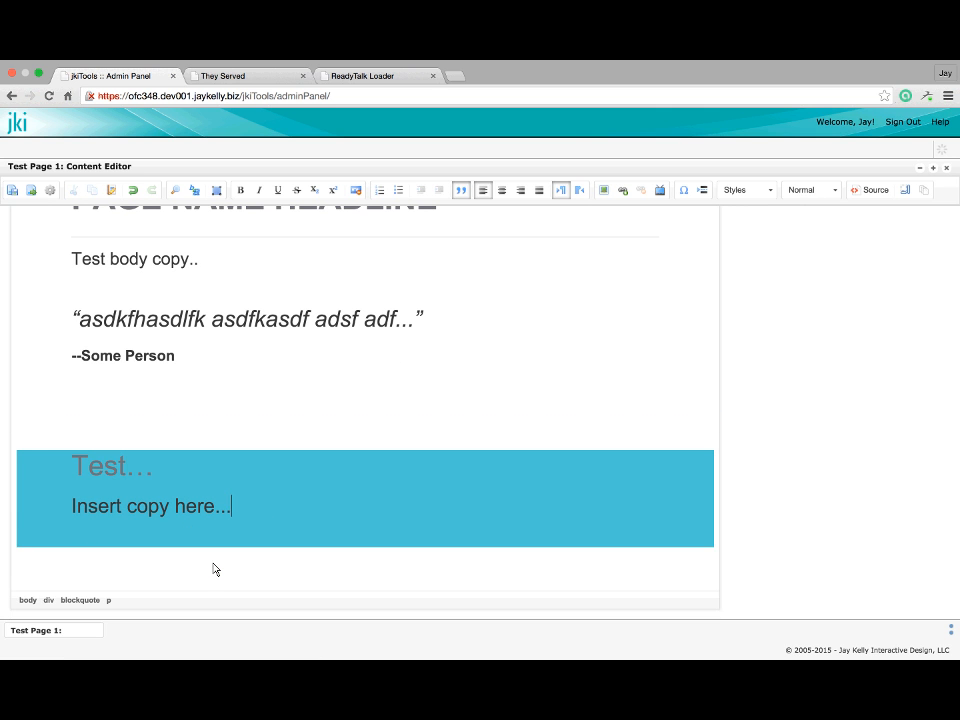
pyautogui.press('Up')
pyautogui.press('Down')
pyautogui.press('Return')
# Place the caret on the empty paragraph below the callout
pyautogui.scroll(-1, 227, 501)
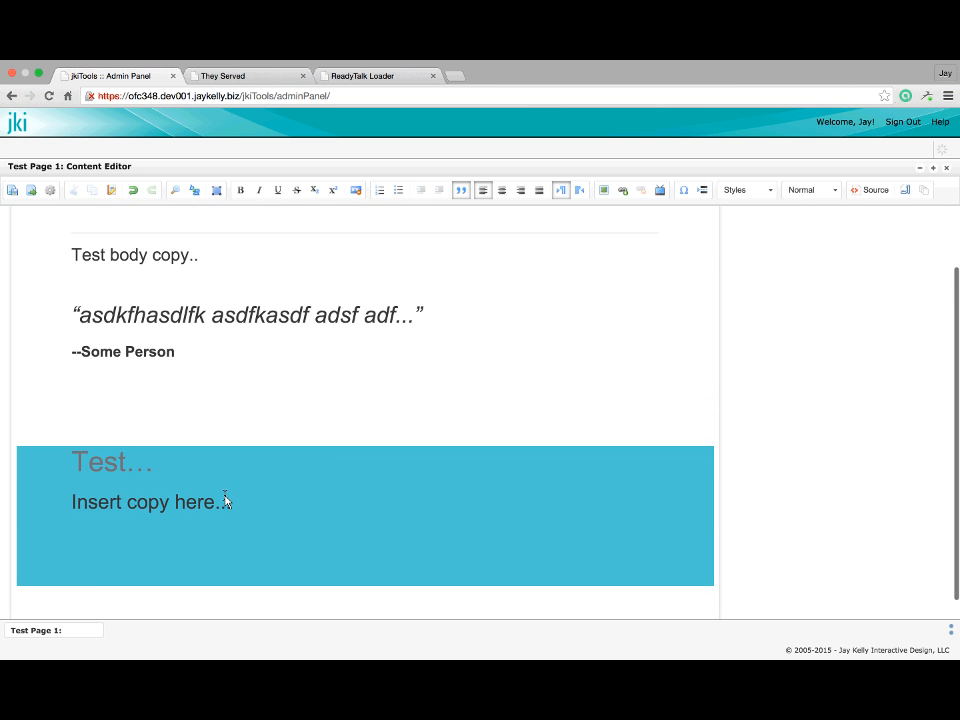
pyautogui.scroll(-1, 227, 501)
pyautogui.click(129, 564)
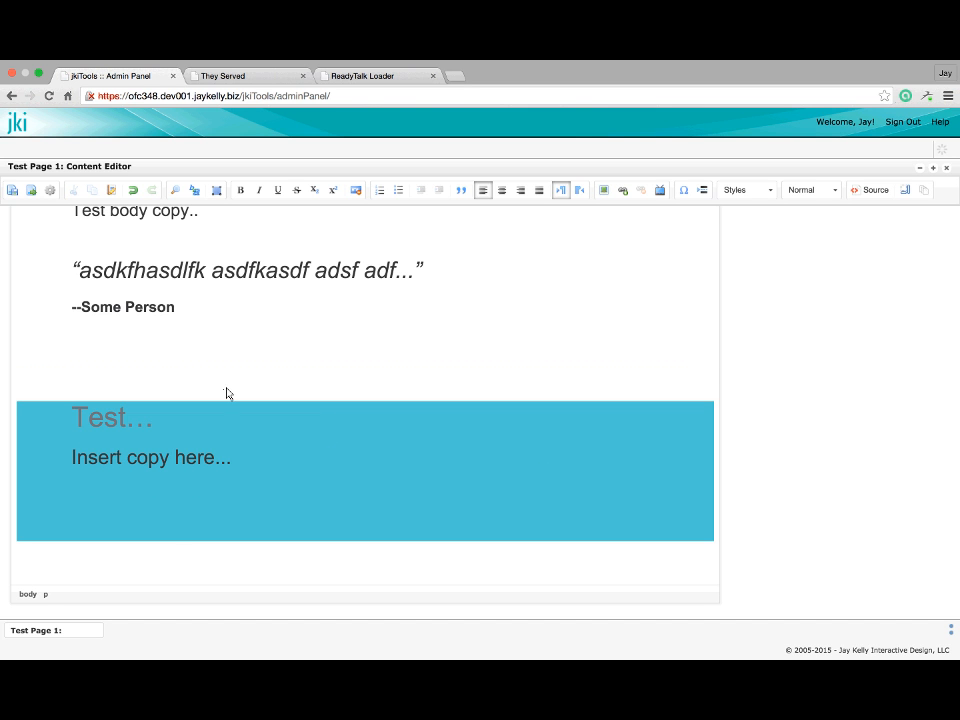
pyautogui.click(75, 270)
pyautogui.scroll(2, 73, 270)
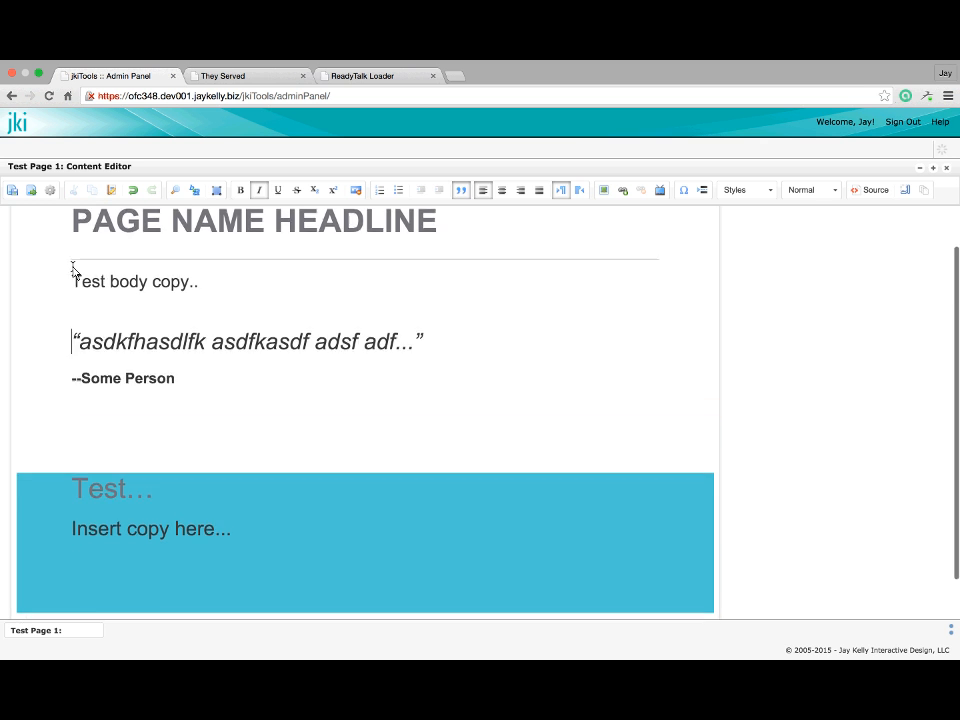
pyautogui.scroll(-2, 95, 486)
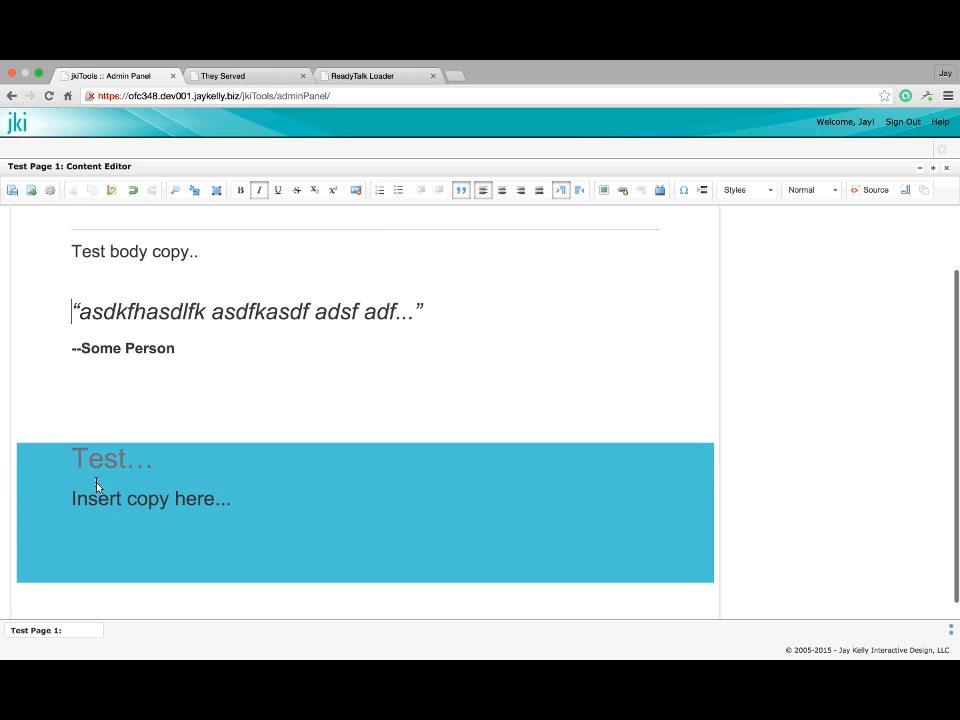
pyautogui.scroll(-2, 96, 486)
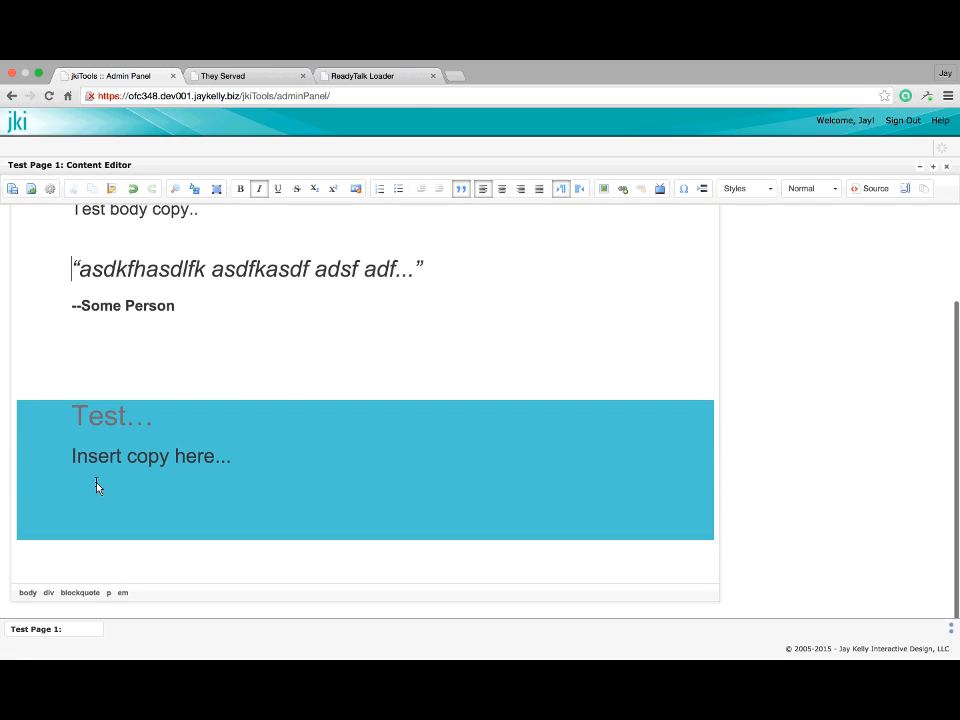
pyautogui.click(39, 571)
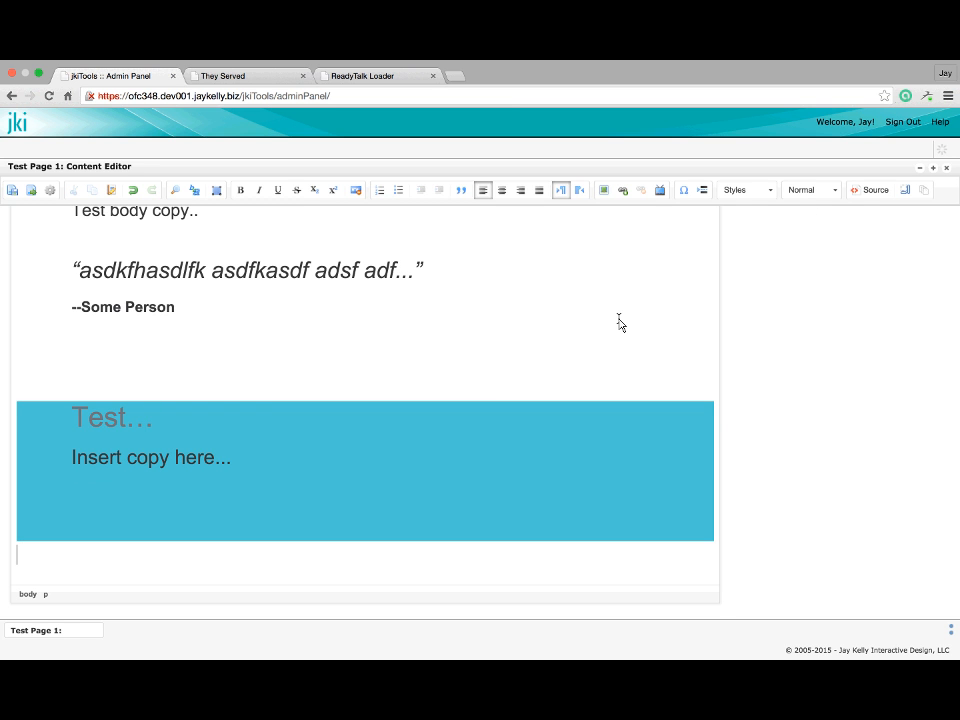
pyautogui.scroll(2, 618, 322)
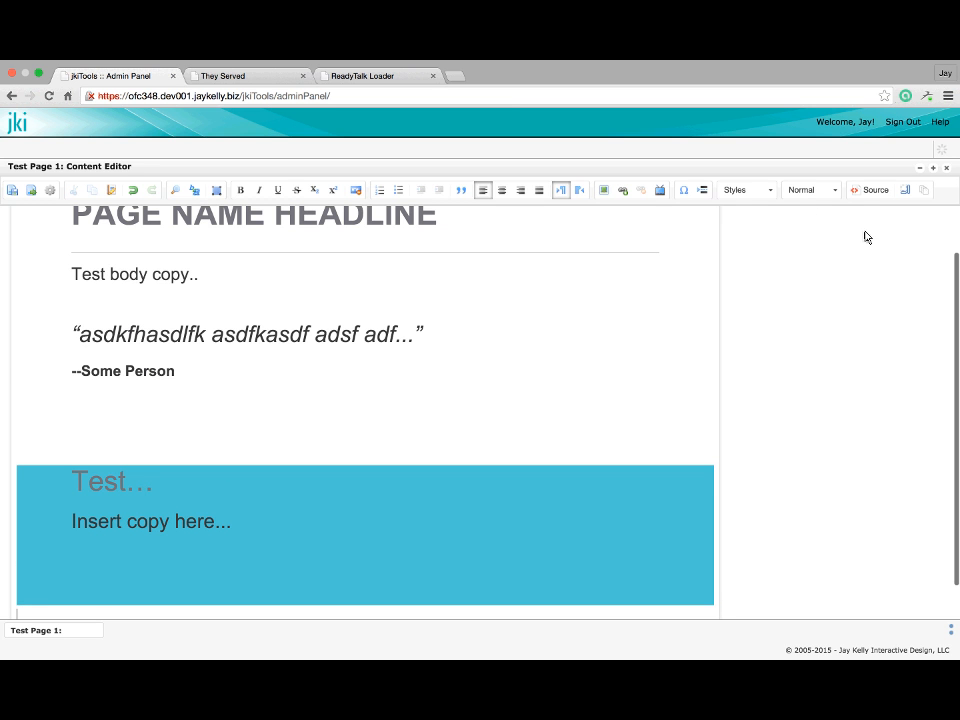
pyautogui.click(906, 190)
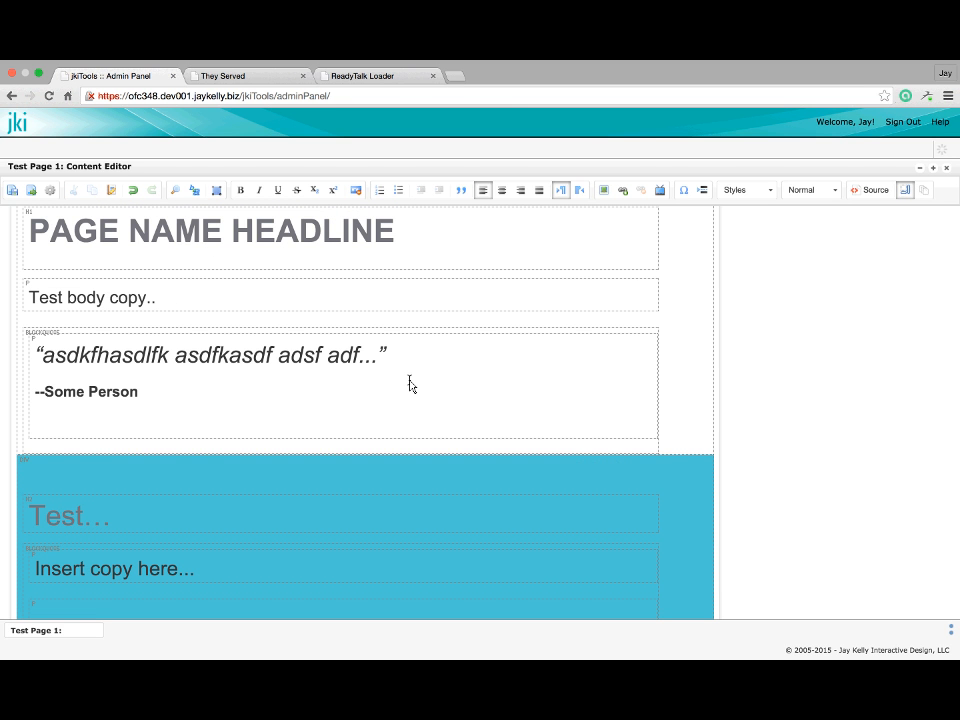
pyautogui.scroll(1, 411, 386)
pyautogui.scroll(-3, 409, 381)
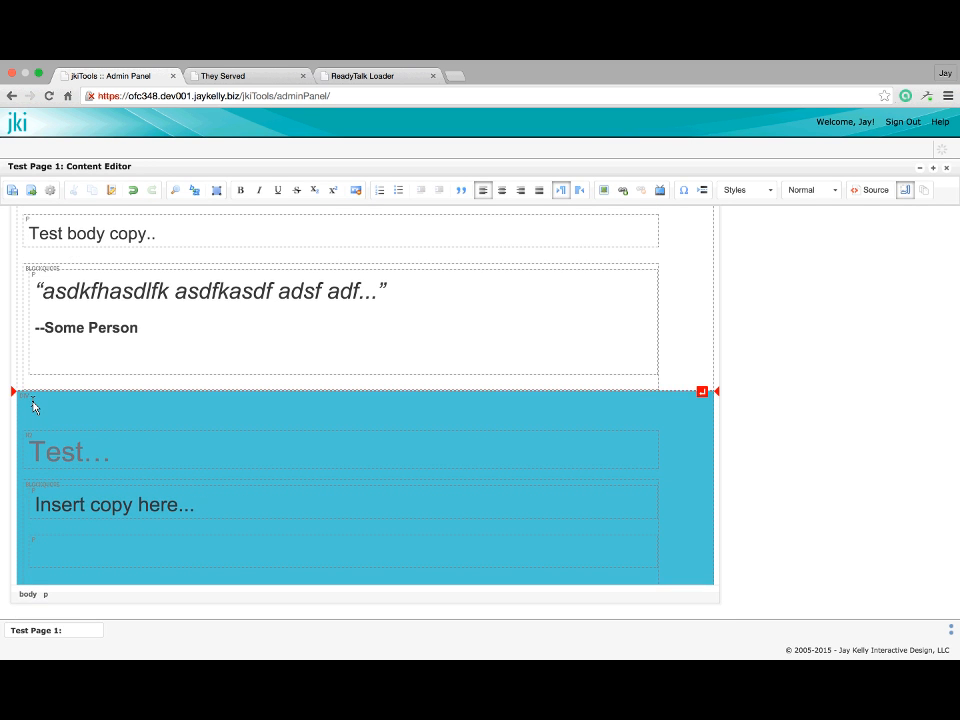
pyautogui.scroll(2, 29, 406)
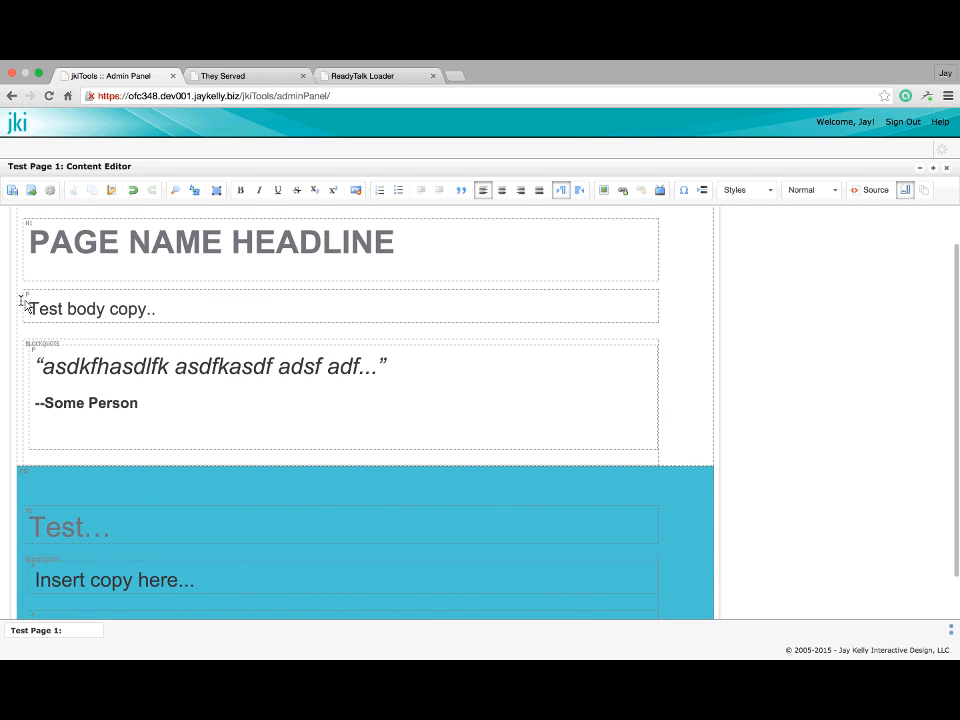
pyautogui.scroll(1, 25, 305)
pyautogui.scroll(-3, 176, 496)
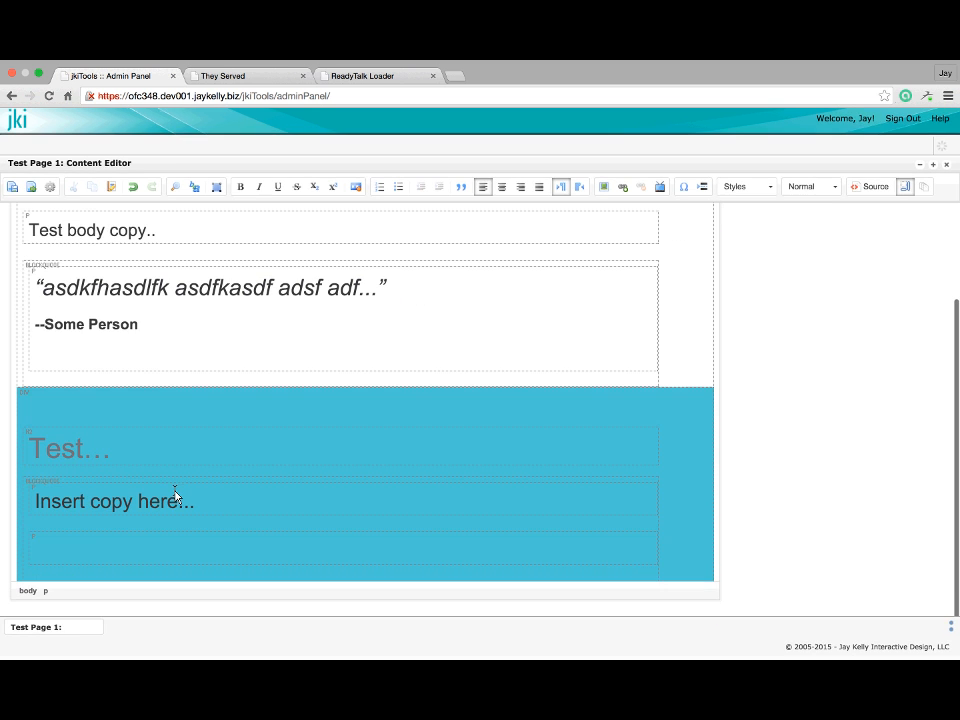
pyautogui.click(905, 190)
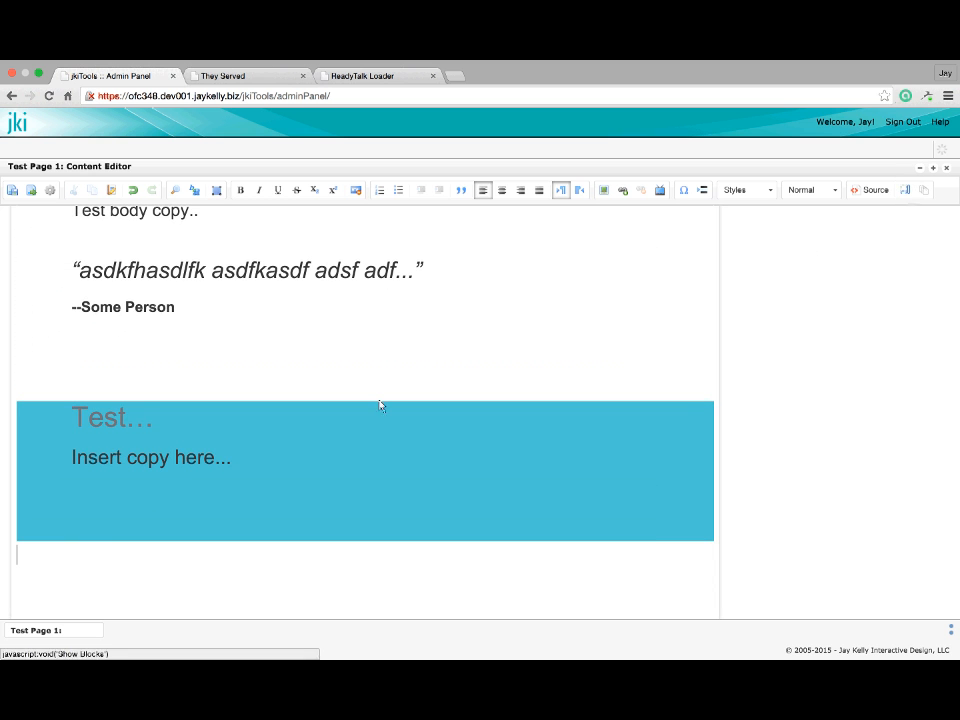
# Insert the 'Two Column Layout, Wide Left' template below the blue callout
pyautogui.click(927, 196)
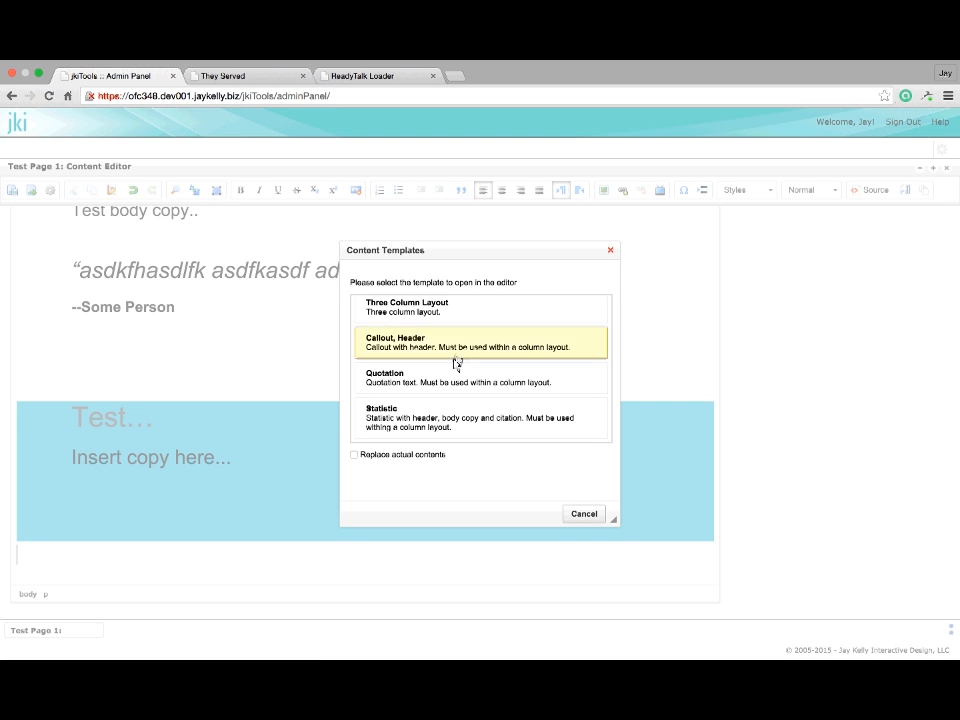
pyautogui.scroll(-3, 454, 364)
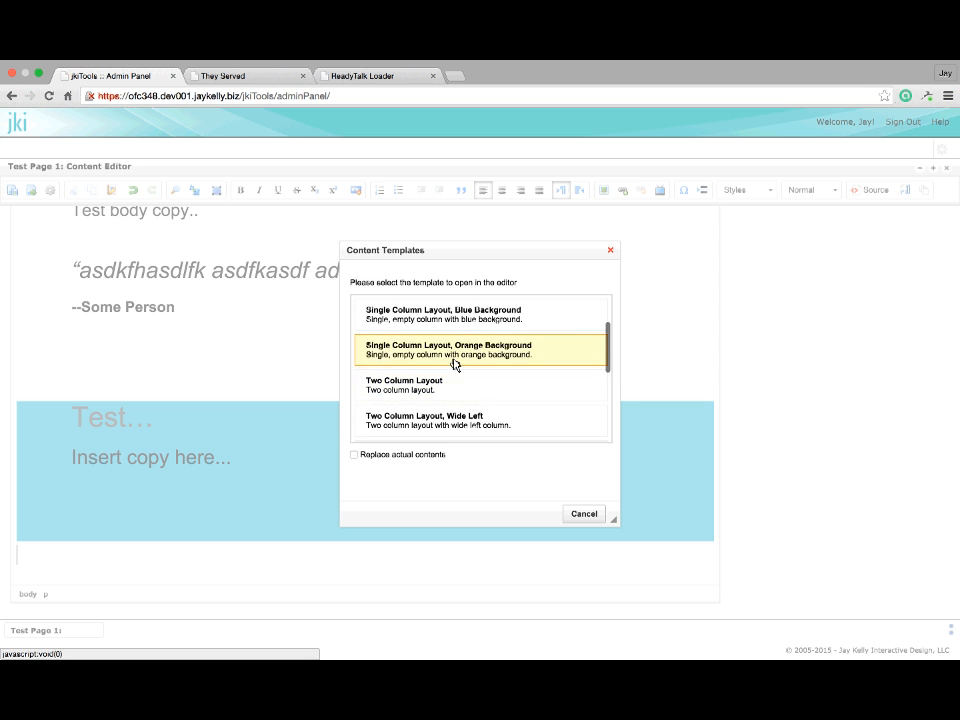
pyautogui.scroll(-2, 454, 364)
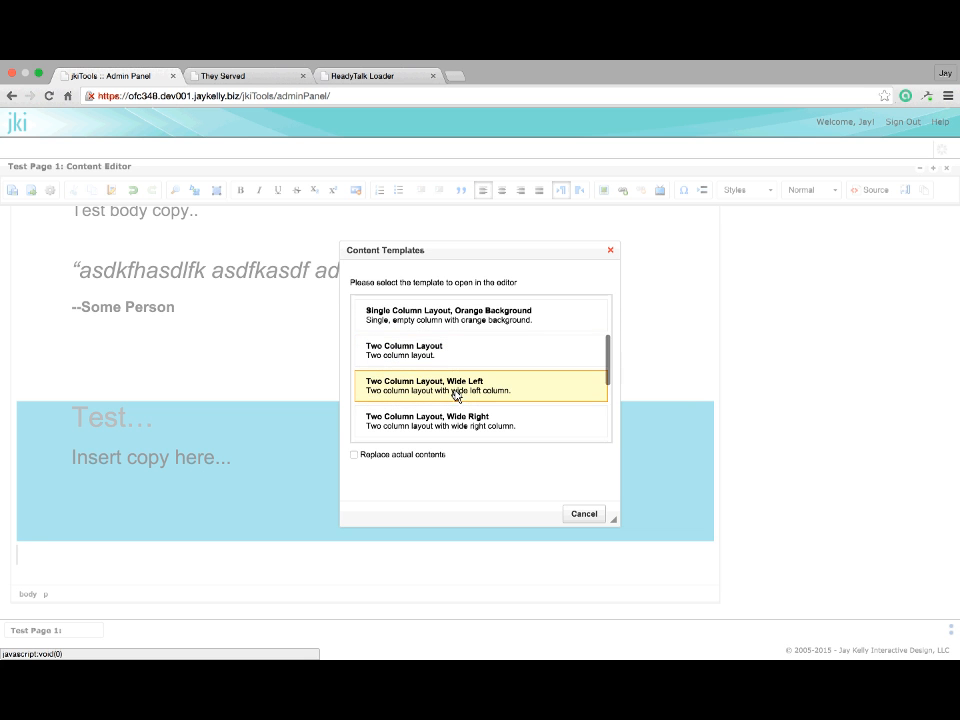
pyautogui.click(455, 392)
# Delete the right column's Body Copy placeholder, keeping the left column's text
pyautogui.scroll(-1, 291, 525)
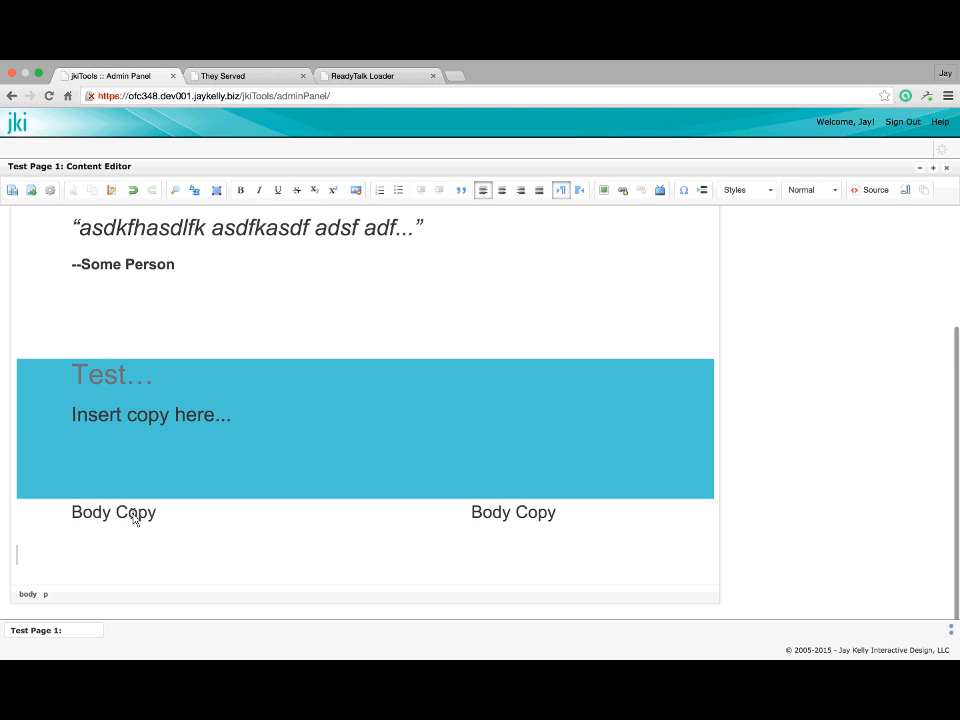
pyautogui.click(135, 517)
pyautogui.moveTo(93, 514); pyautogui.dragTo(148, 515)
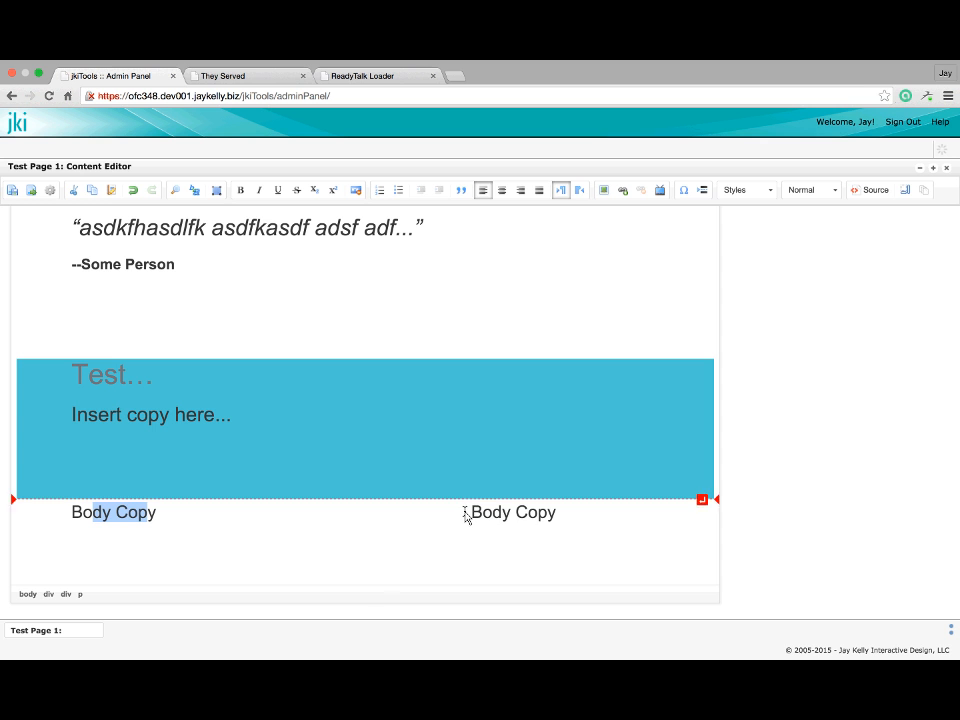
pyautogui.moveTo(570, 514); pyautogui.dragTo(468, 518)
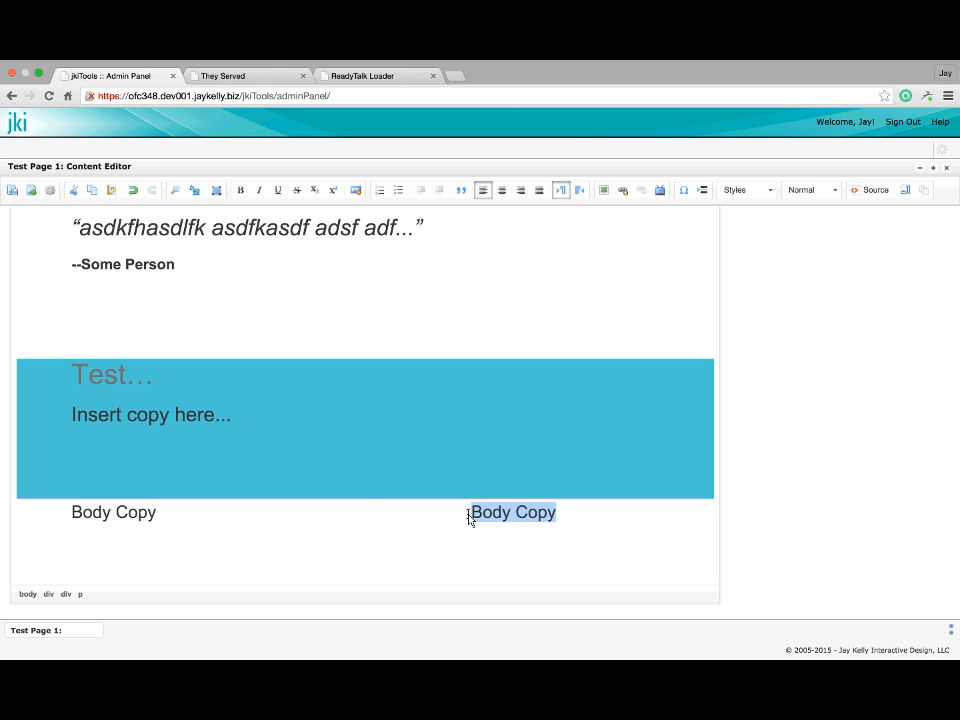
pyautogui.press('BackSpace')
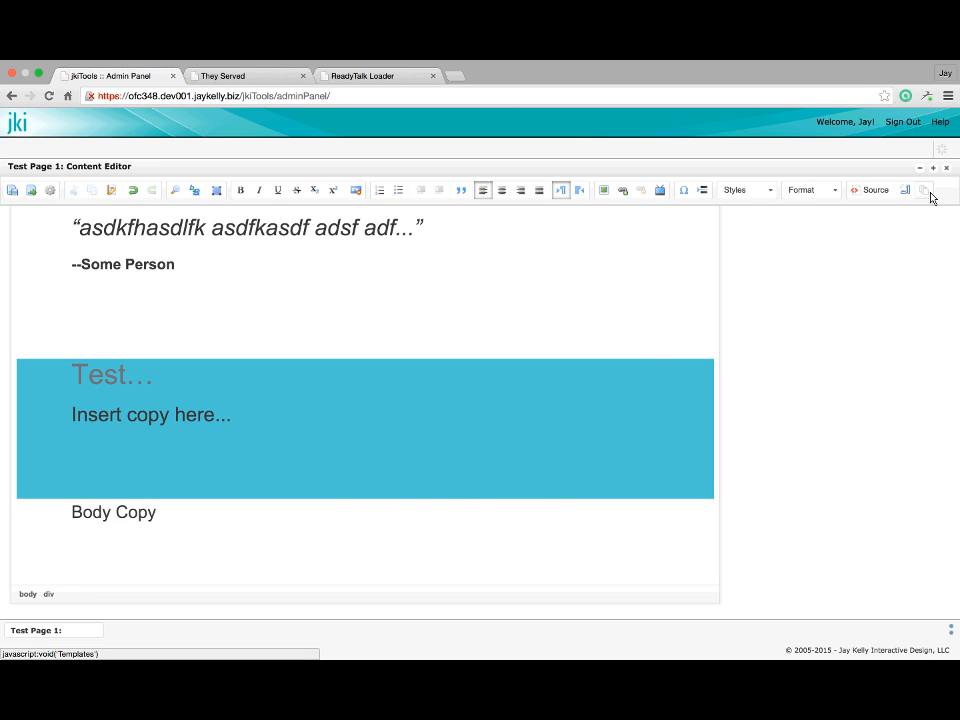
pyautogui.click(928, 192)
pyautogui.scroll(-3, 497, 338)
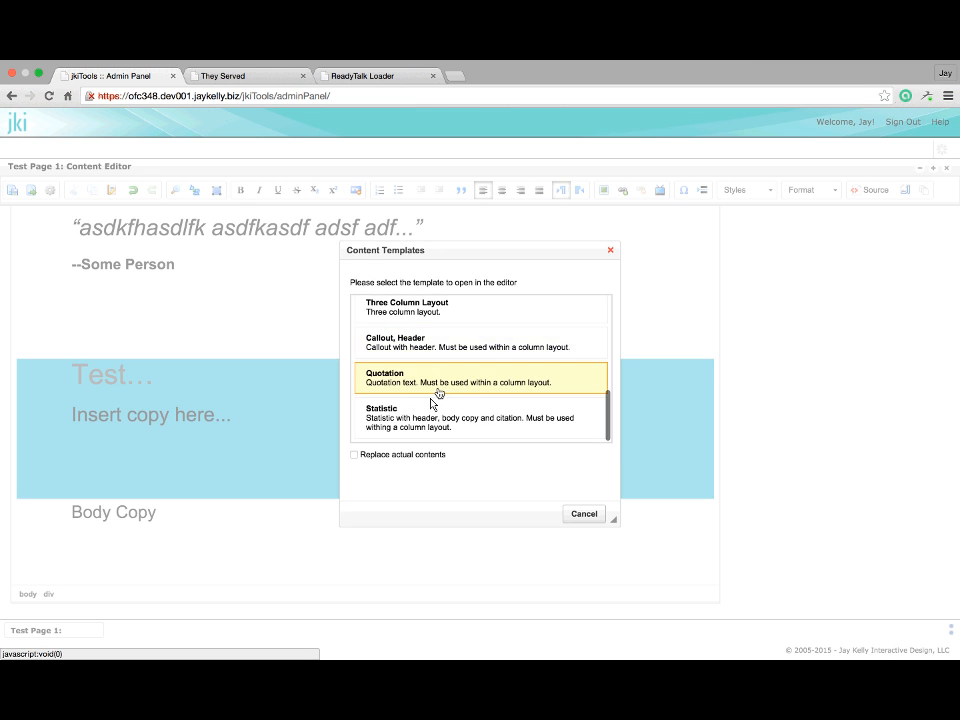
pyautogui.click(428, 377)
pyautogui.scroll(-3, 520, 535)
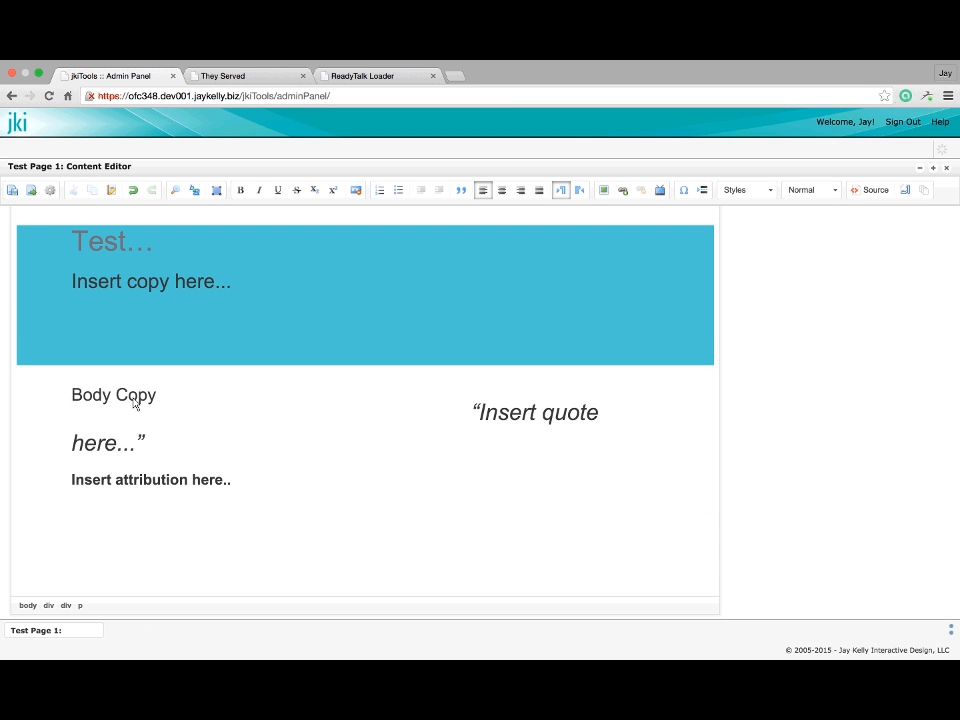
pyautogui.moveTo(140, 400)
pyautogui.mouseDown()
pyautogui.moveTo(56, 401)
pyautogui.moveTo(208, 390)
pyautogui.moveTo(75, 394)
pyautogui.moveTo(163, 392)
pyautogui.moveTo(154, 394)
pyautogui.mouseUp()
pyautogui.write('adsf')
pyautogui.press('Return')
pyautogui.write('adsd')
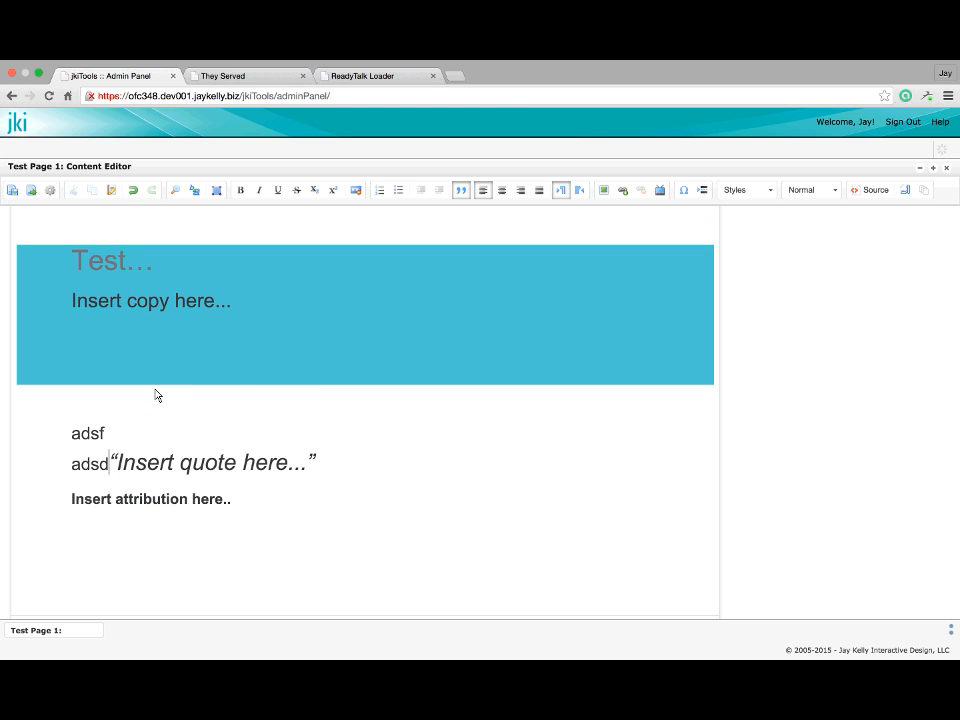
pyautogui.press('super+z')
pyautogui.press('super+z')
pyautogui.press('super+z')
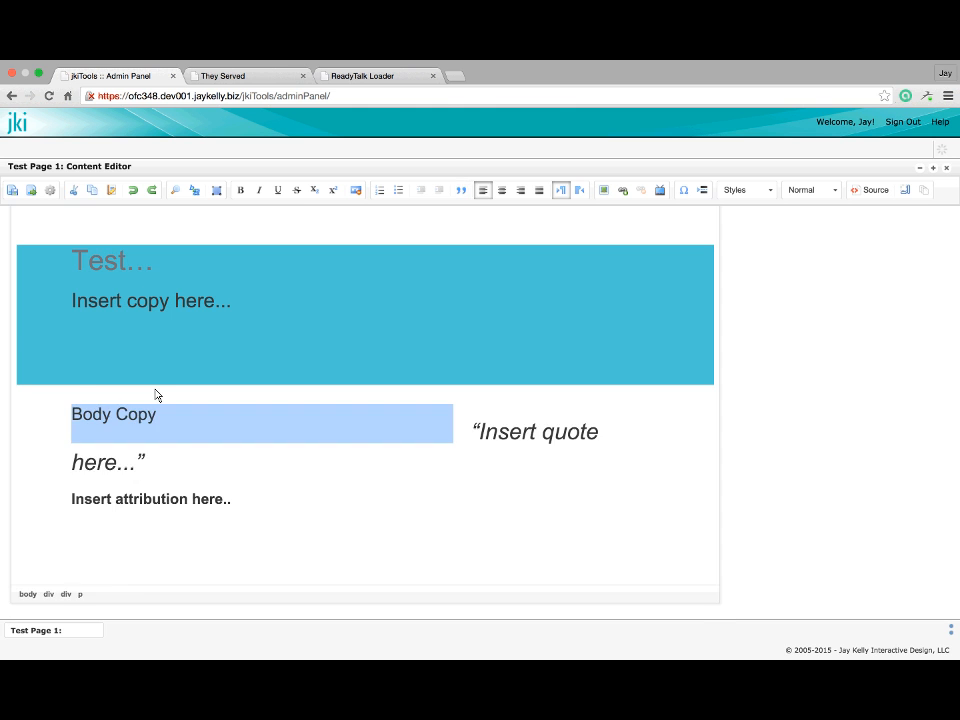
pyautogui.press('super+z')
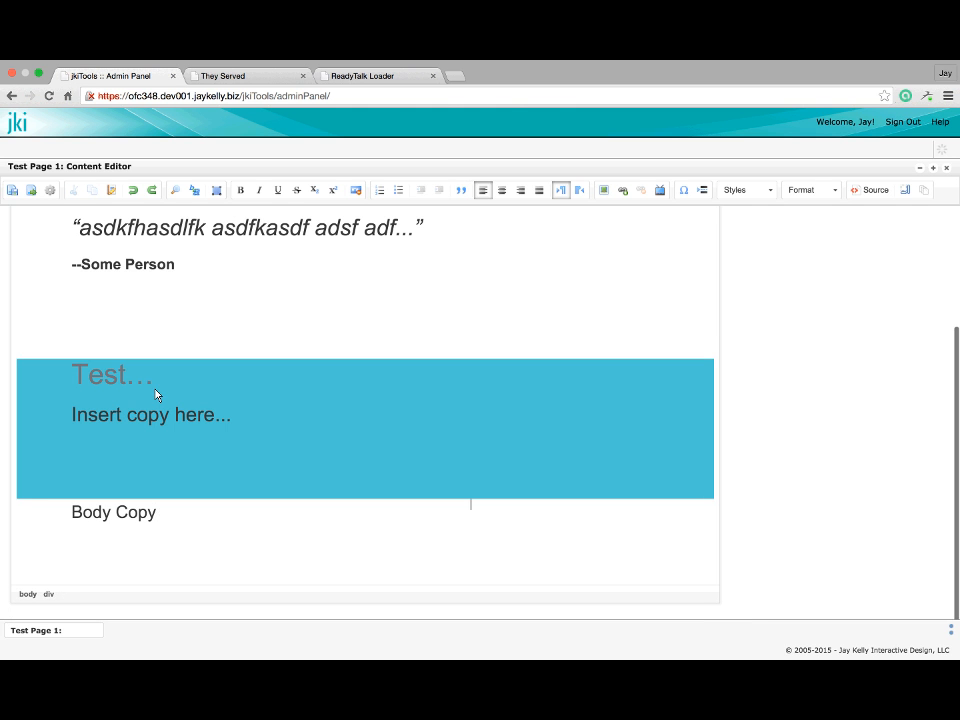
pyautogui.click(148, 514)
# Add empty paragraphs above the blue Test… callout, checking them with Show Blocks
pyautogui.click(186, 573)
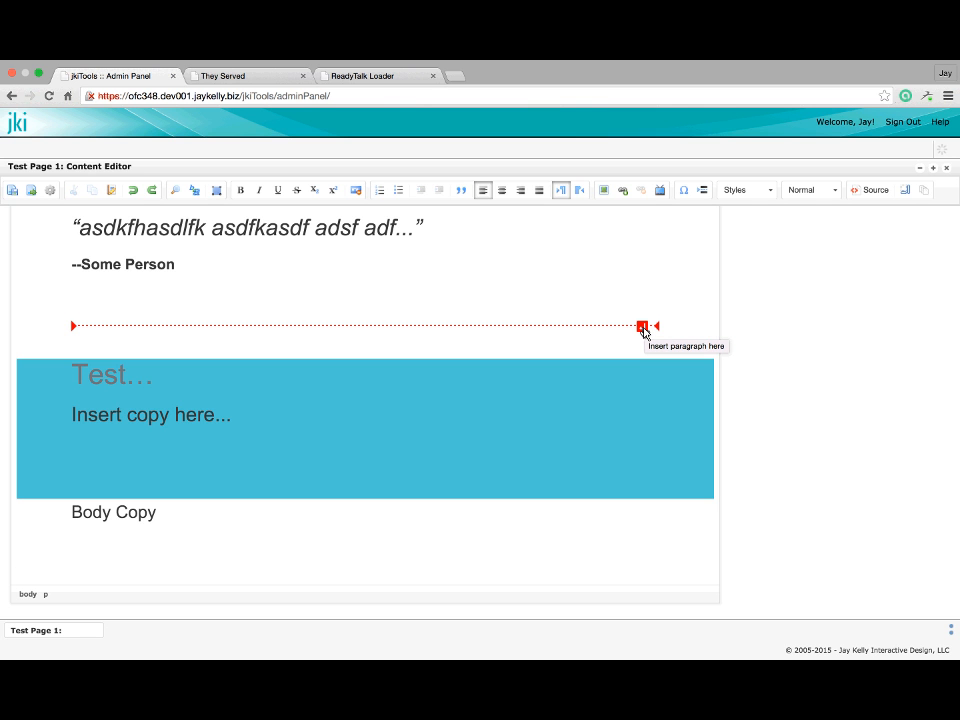
pyautogui.click(643, 328)
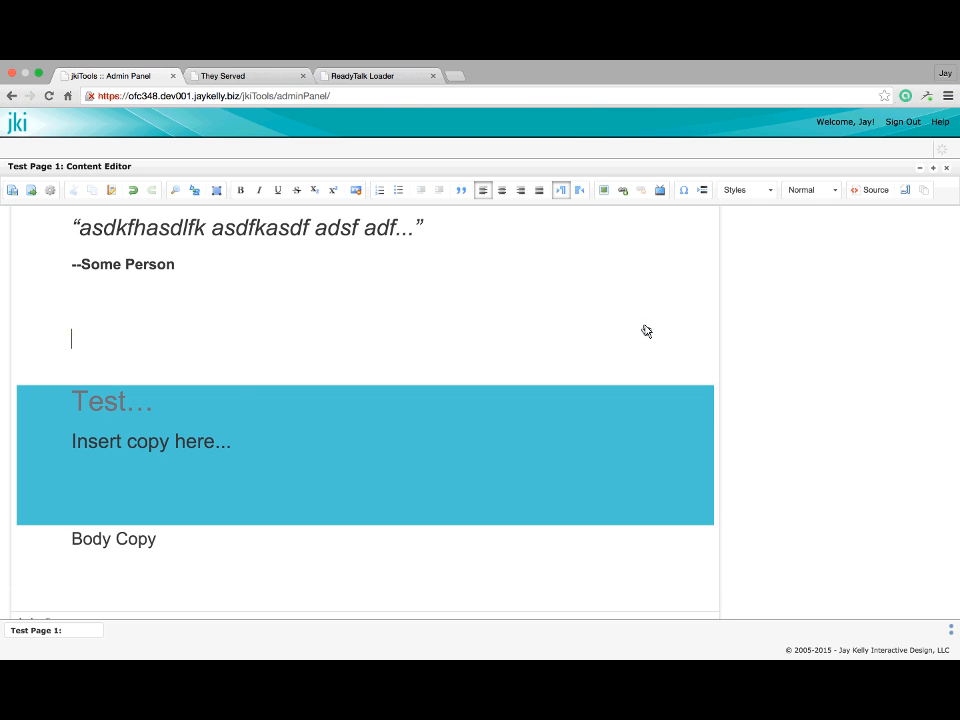
pyautogui.scroll(2, 94, 343)
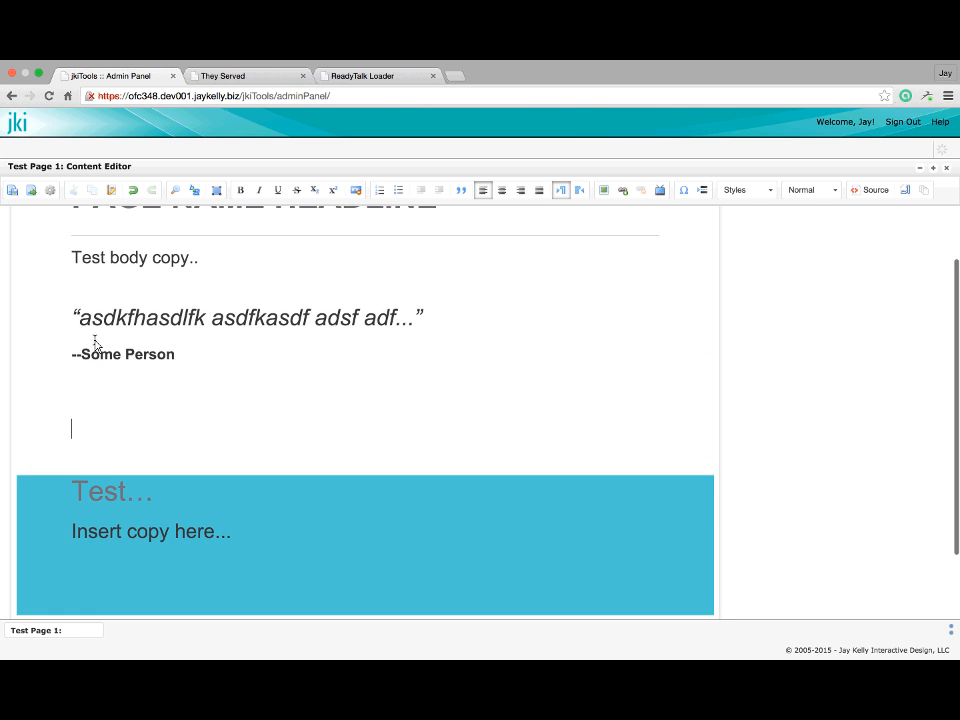
pyautogui.click(905, 190)
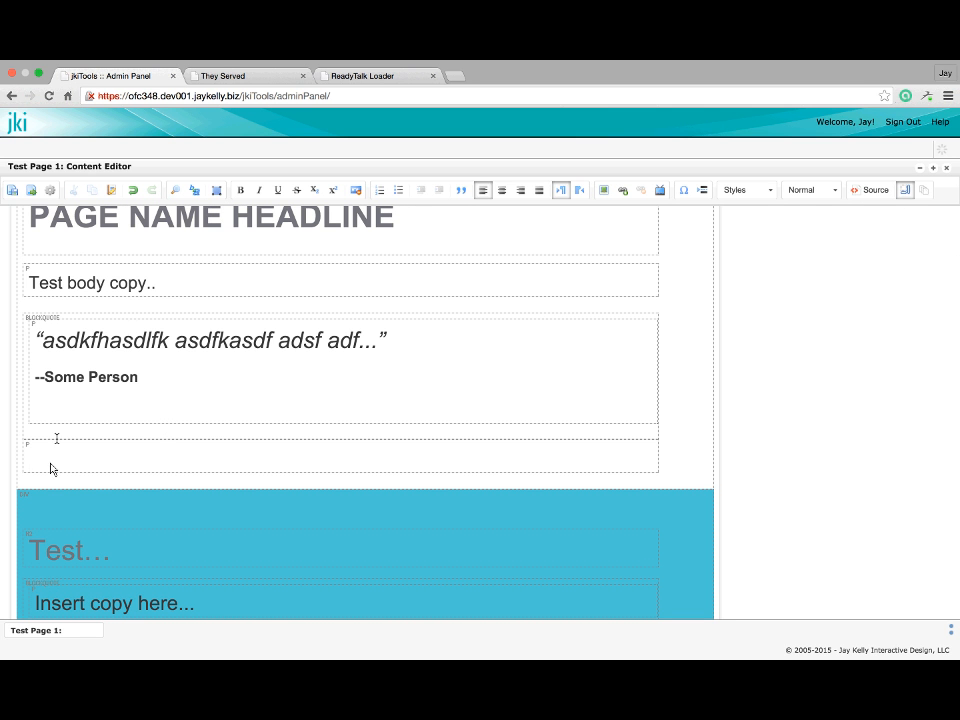
pyautogui.click(905, 190)
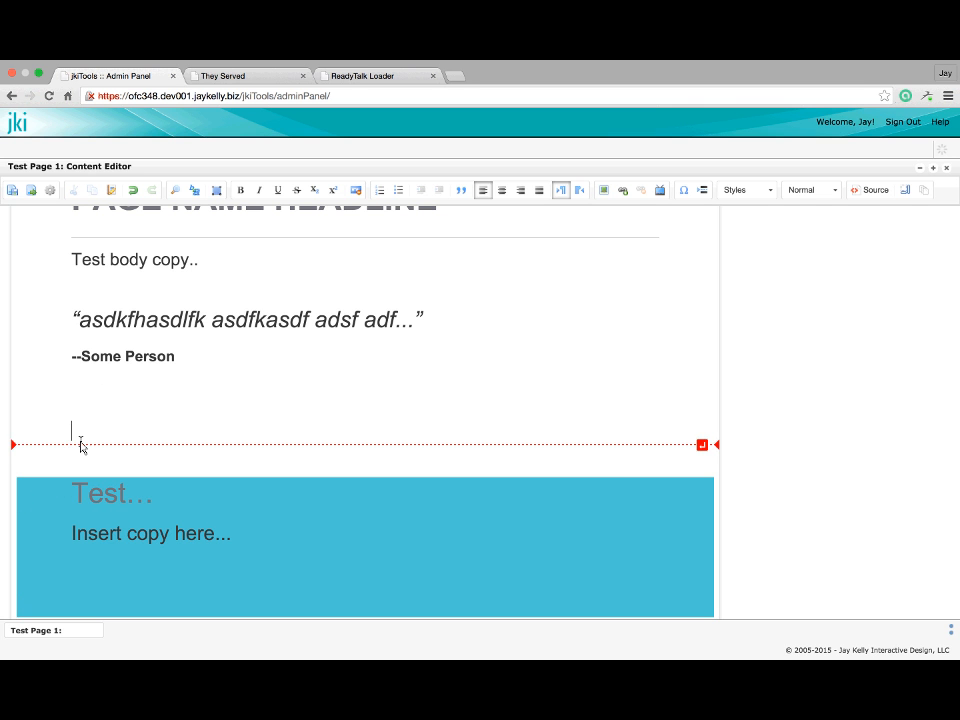
pyautogui.click(702, 445)
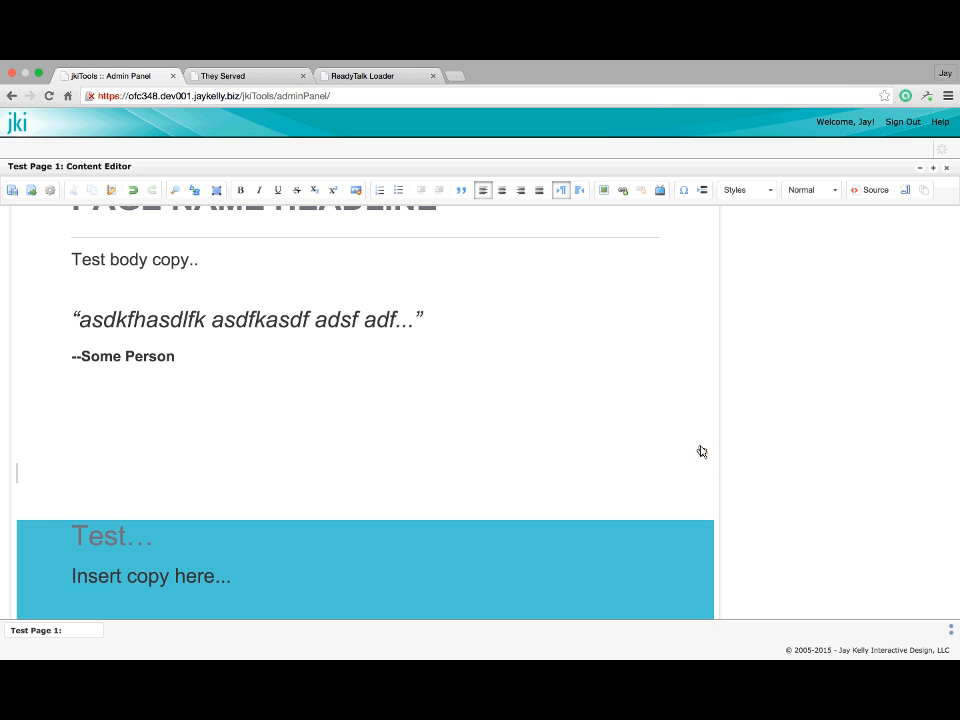
# Insert the 'Single Column Layout, Orange Background' template above the blue callout
pyautogui.click(924, 192)
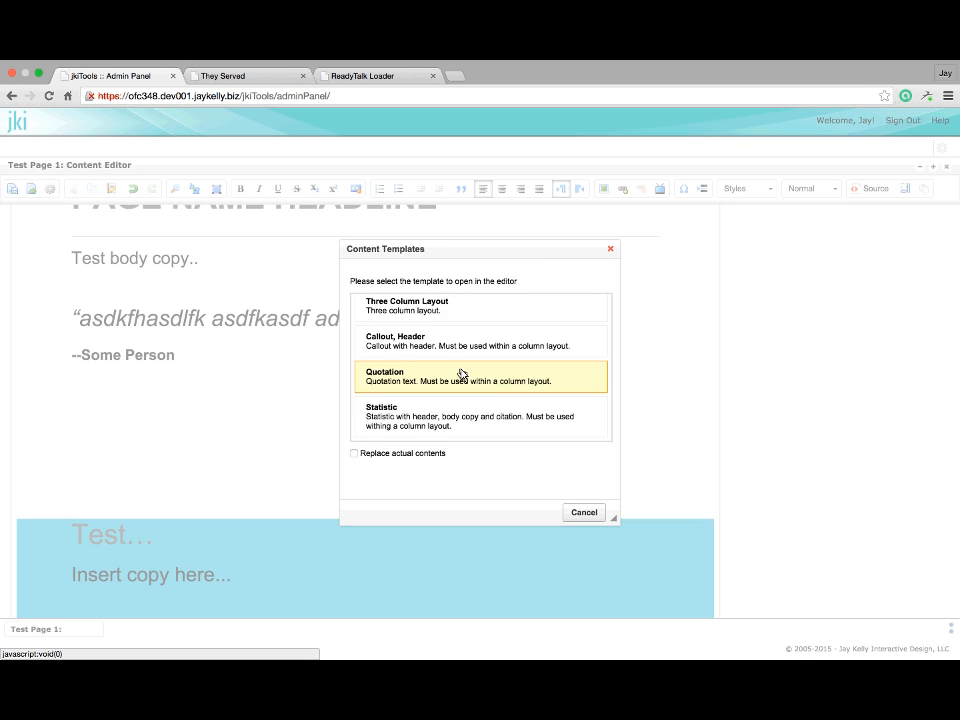
pyautogui.scroll(-3, 460, 372)
pyautogui.scroll(2, 462, 372)
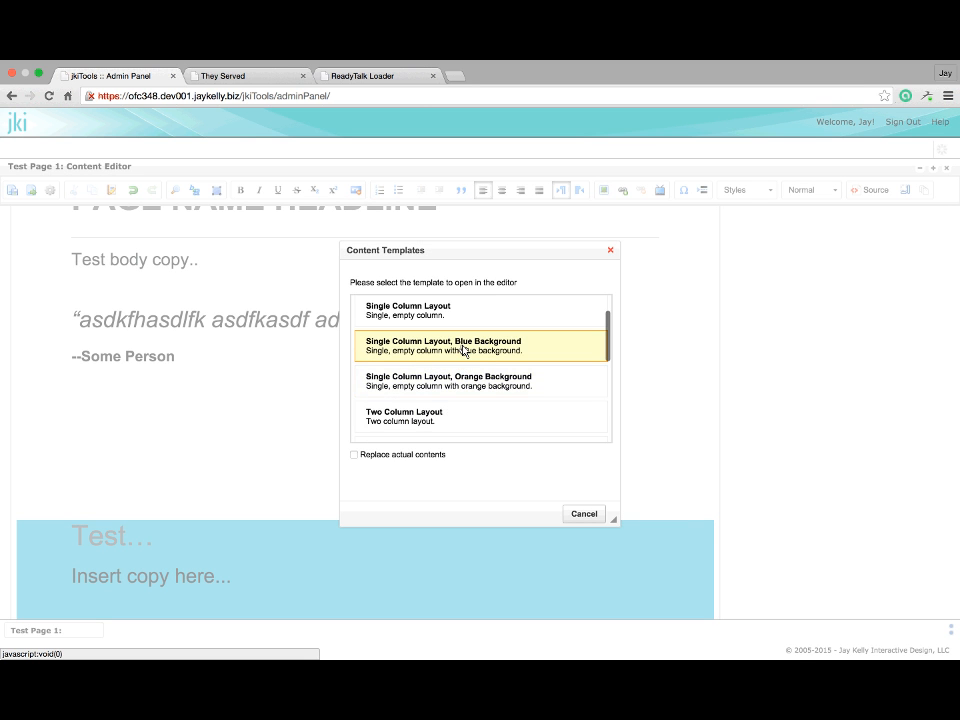
pyautogui.click(469, 390)
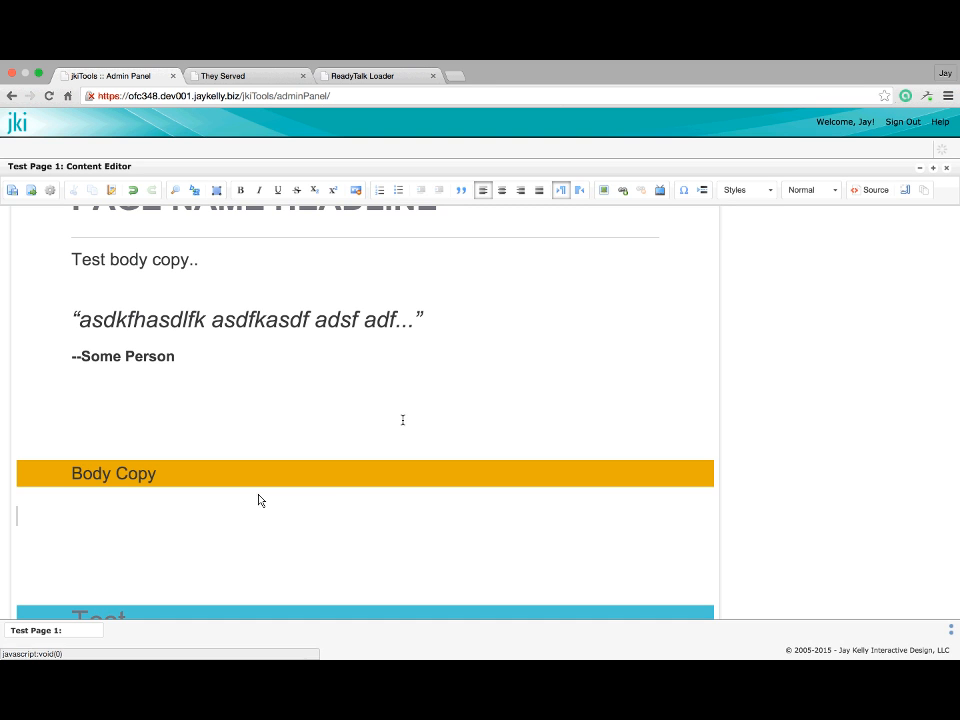
# Remove the extra empty line and change the orange band's text to 'Test copy...'
pyautogui.press('BackSpace')
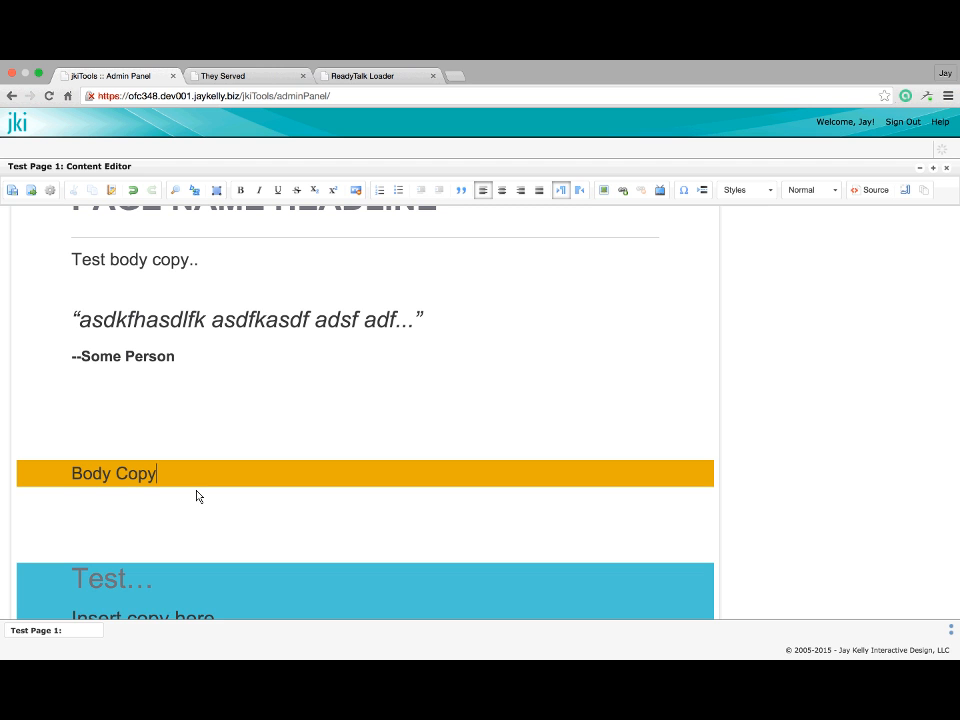
pyautogui.moveTo(197, 495); pyautogui.dragTo(70, 477)
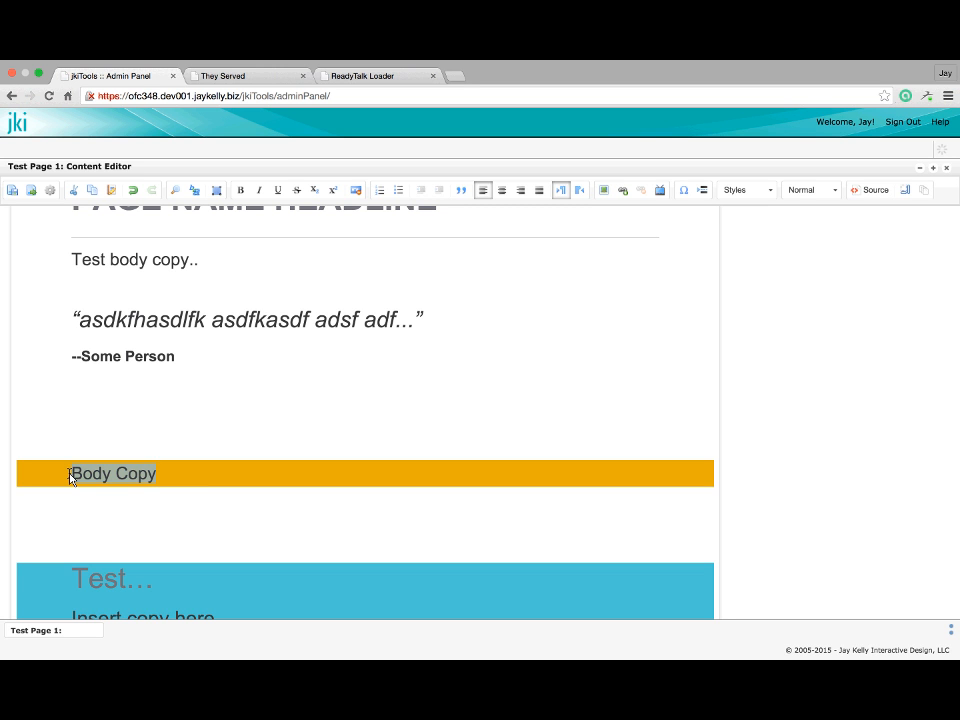
pyautogui.click(65, 512)
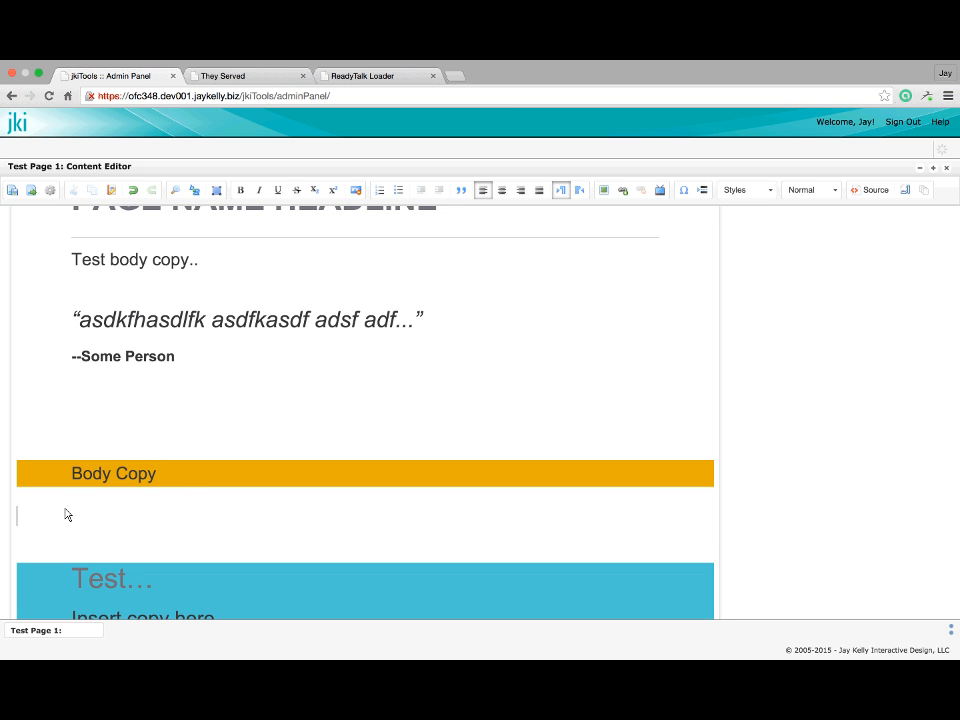
pyautogui.press('BackSpace')
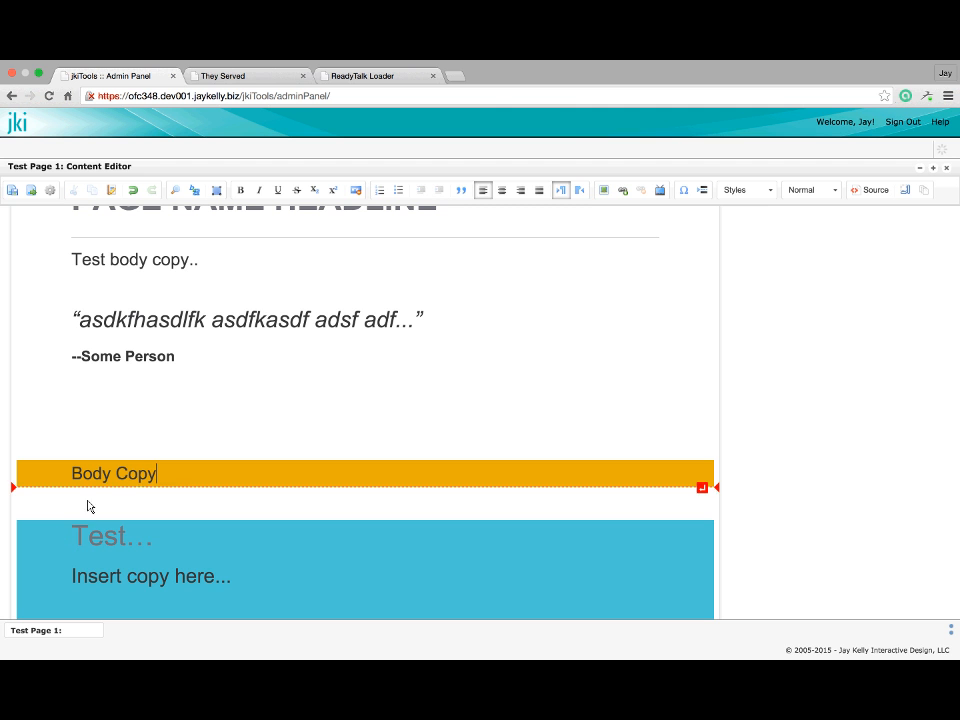
pyautogui.moveTo(169, 482); pyautogui.dragTo(30, 479)
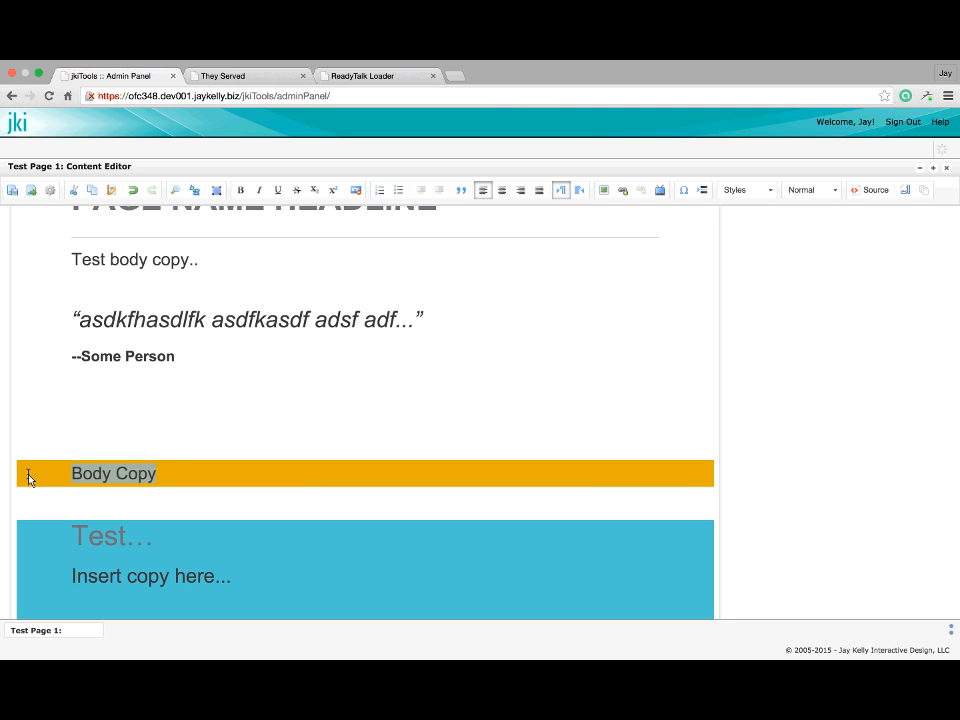
pyautogui.write('Test copy.')
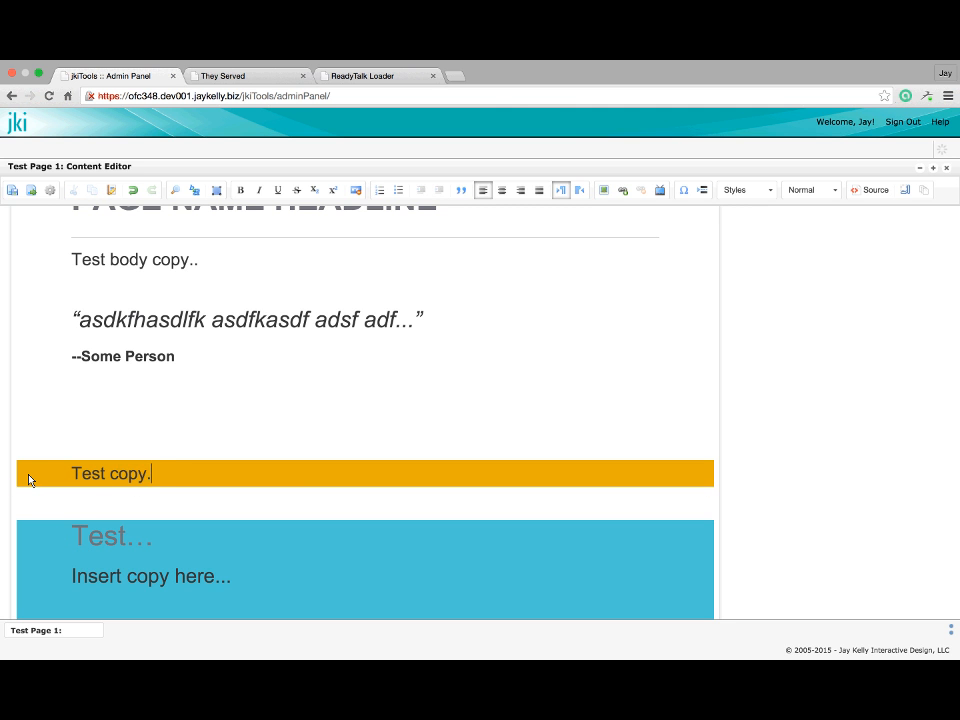
pyautogui.write('..')
pyautogui.scroll(-3, 29, 480)
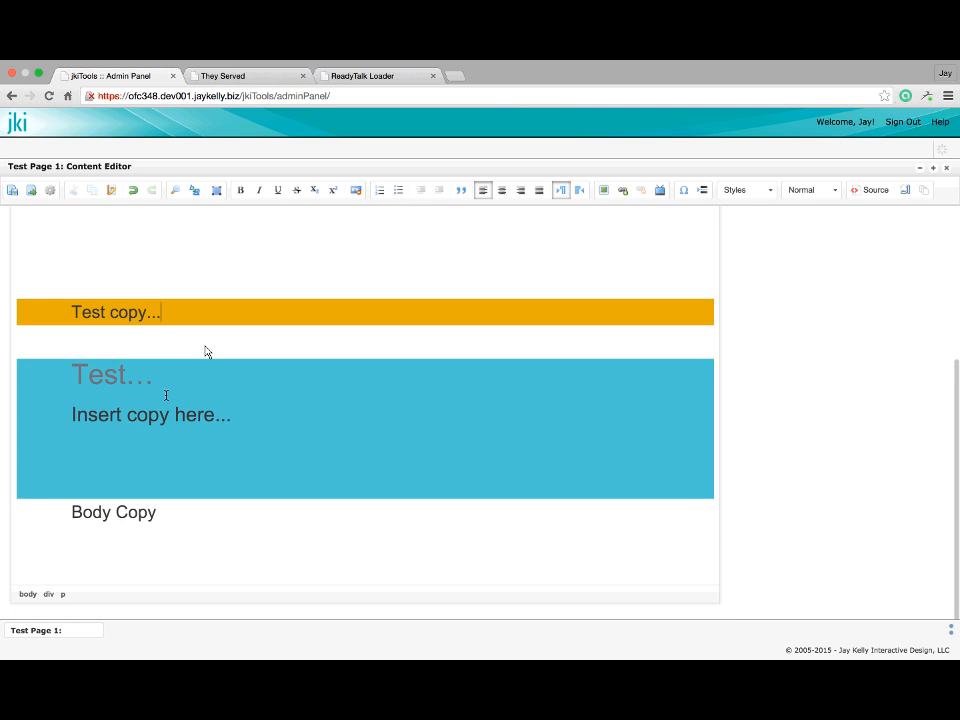
pyautogui.click(211, 336)
pyautogui.scroll(1, 210, 332)
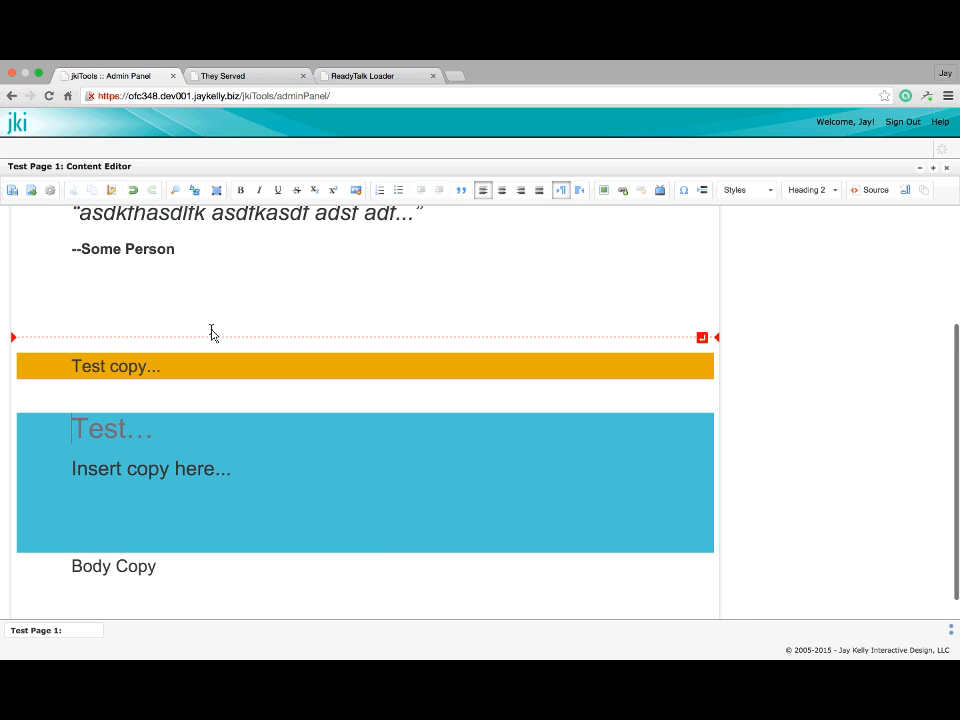
pyautogui.click(196, 366)
pyautogui.moveTo(180, 412)
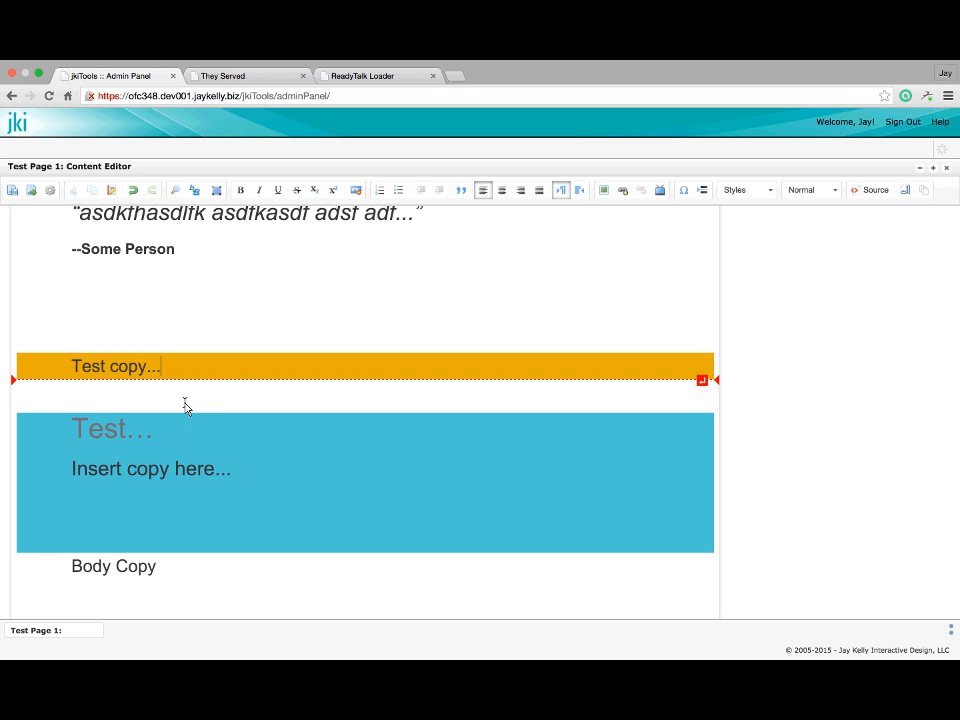
pyautogui.scroll(1, 185, 405)
pyautogui.click(175, 486)
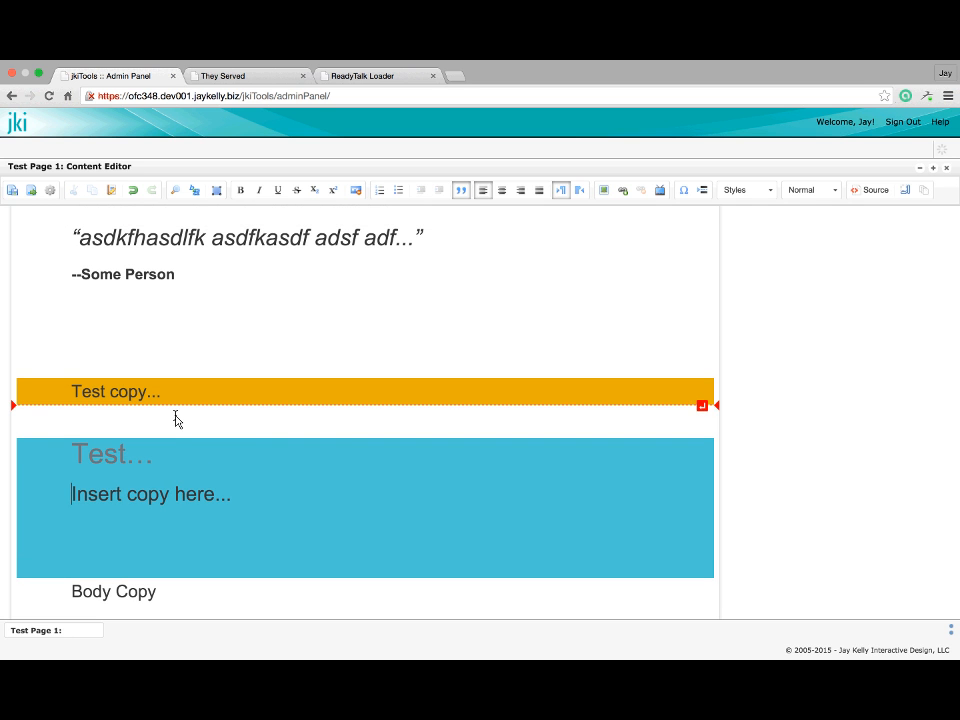
pyautogui.click(141, 418)
pyautogui.scroll(2, 180, 395)
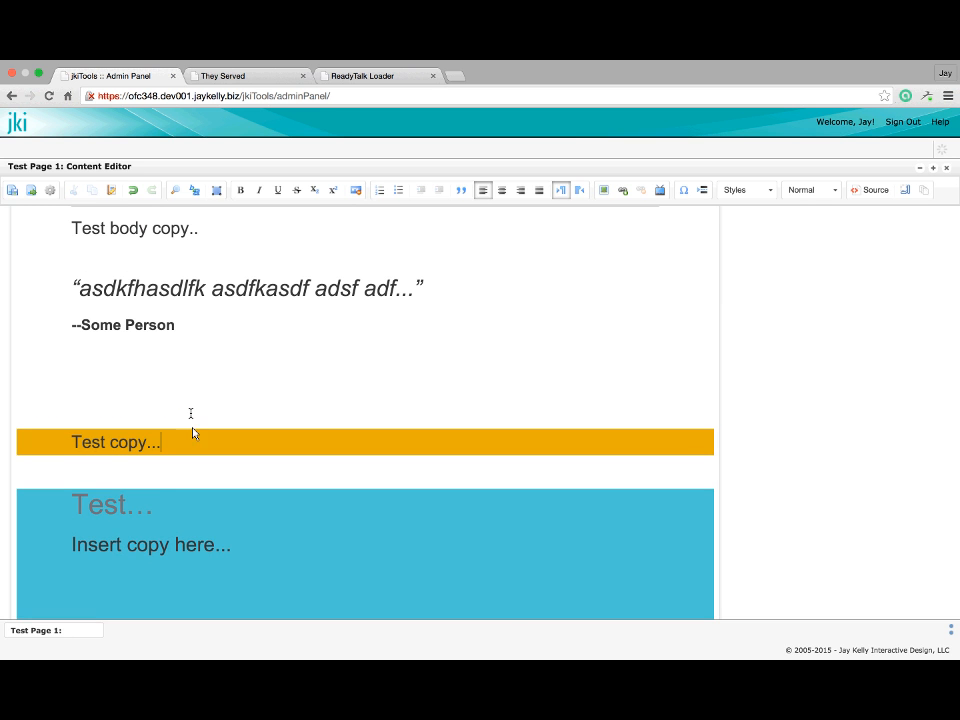
pyautogui.click(161, 356)
pyautogui.click(173, 446)
pyautogui.keyDown('shift'); pyautogui.click(60, 448); pyautogui.keyUp('shift')
pyautogui.scroll(-2, 60, 448)
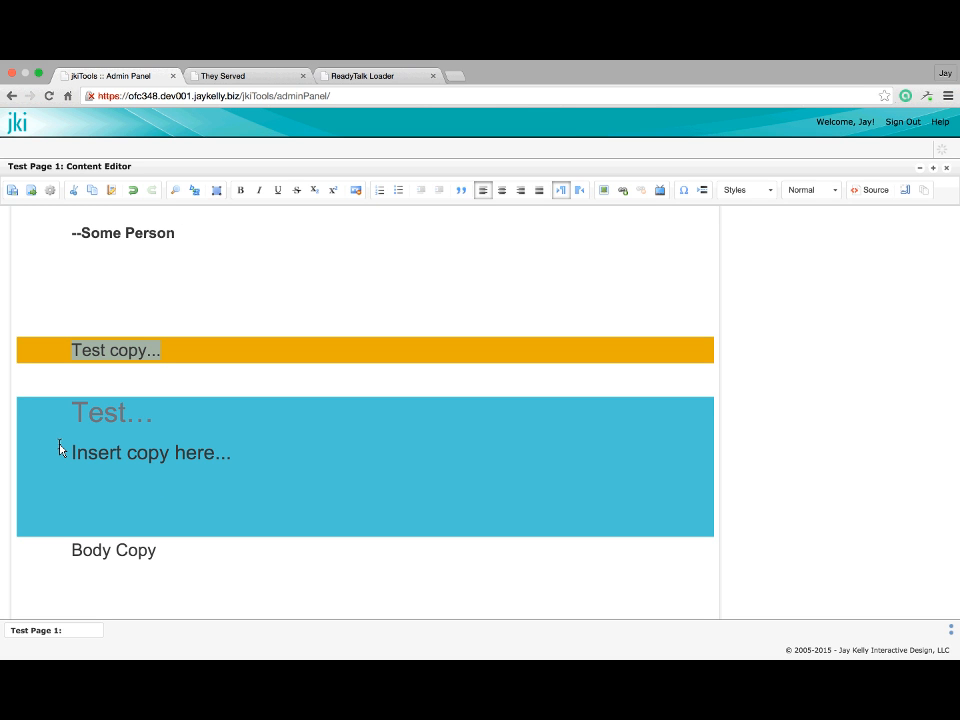
pyautogui.scroll(-2, 166, 513)
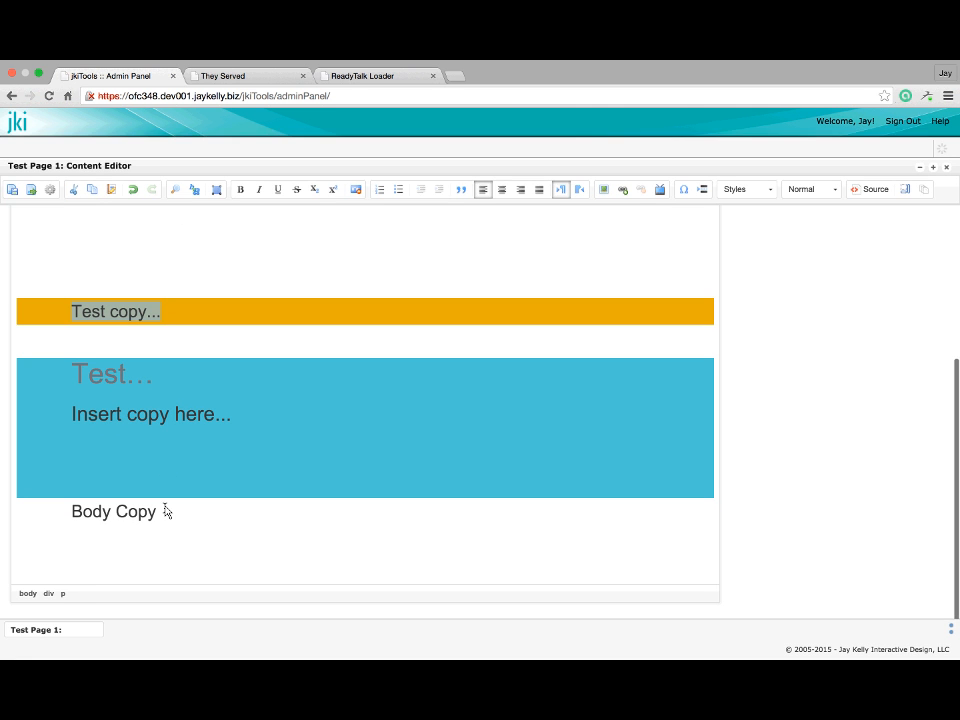
# Select 'Insert copy' in the callout and browse the Normal and Heading 1–3 formats
pyautogui.click(165, 511)
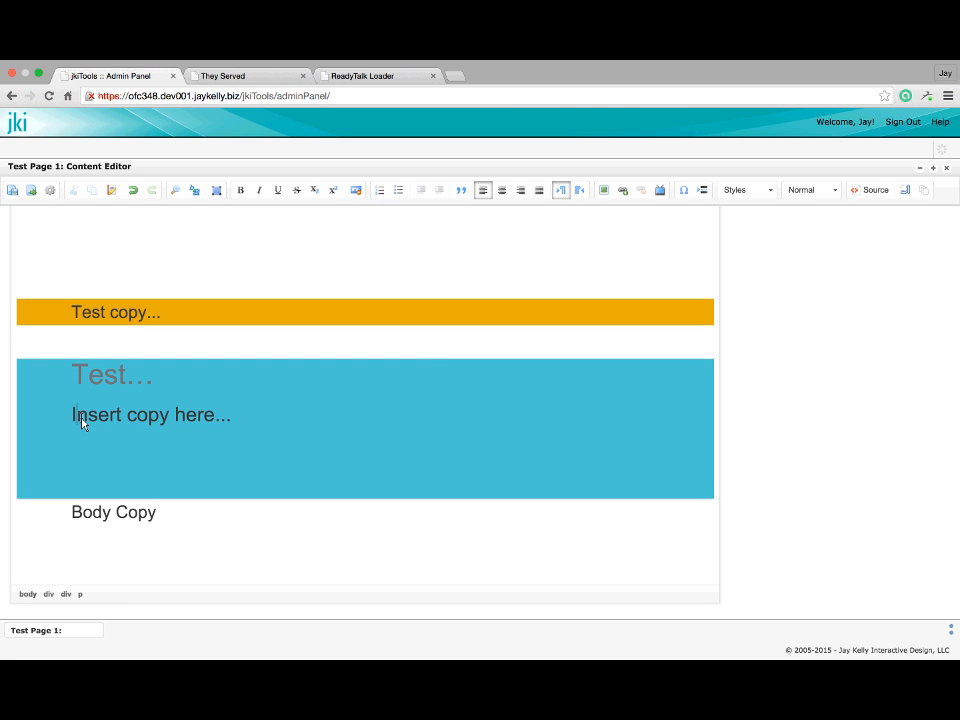
pyautogui.moveTo(81, 422); pyautogui.dragTo(139, 424)
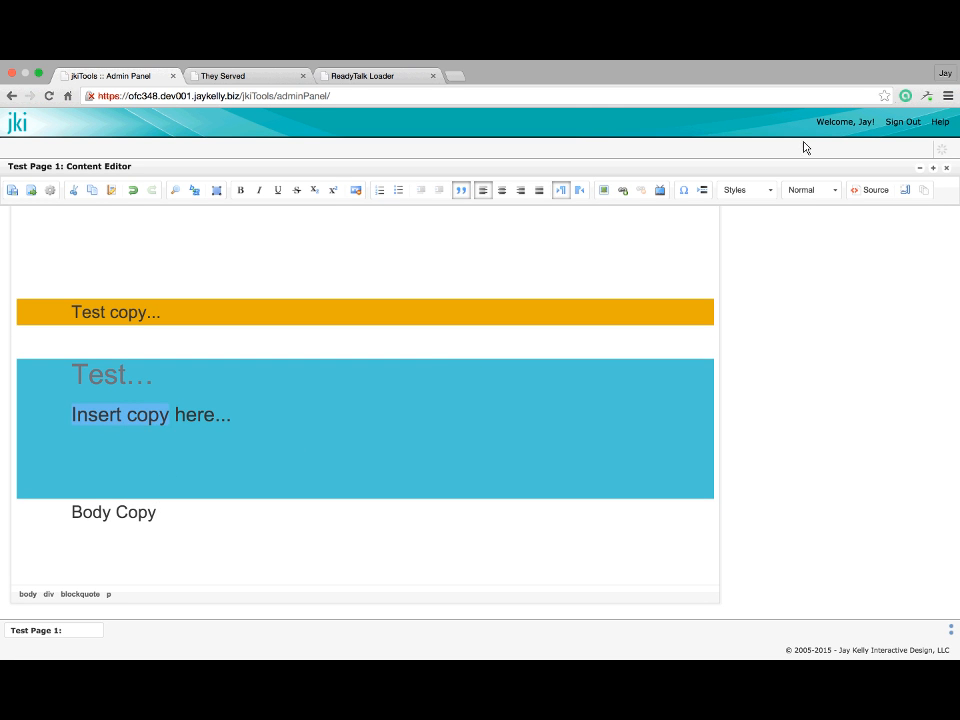
pyautogui.click(835, 190)
pyautogui.scroll(-2, 838, 245)
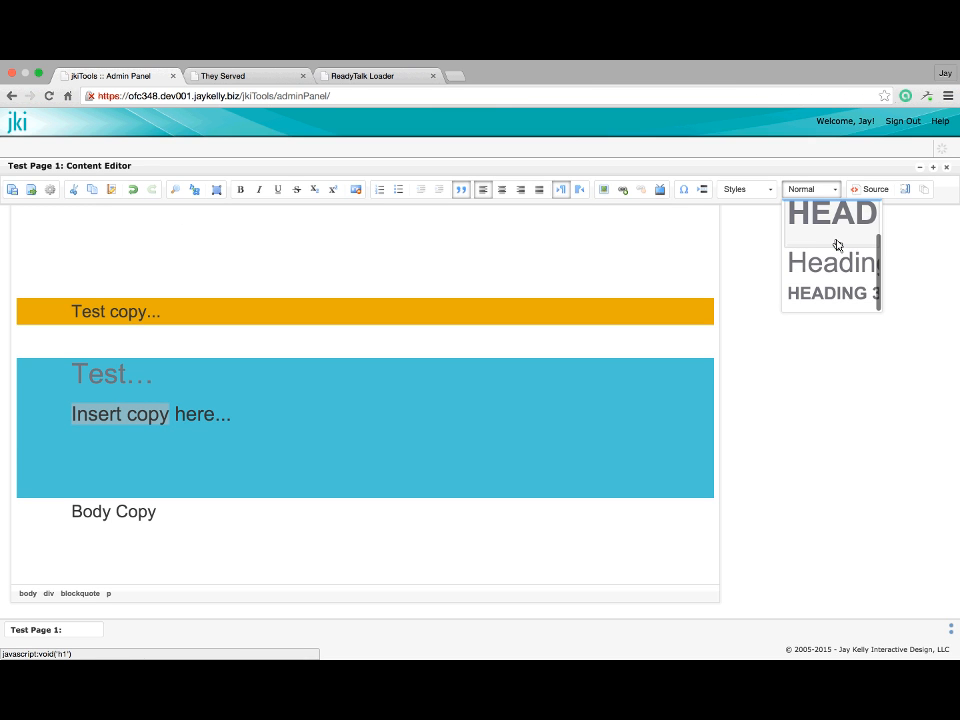
pyautogui.scroll(2, 831, 290)
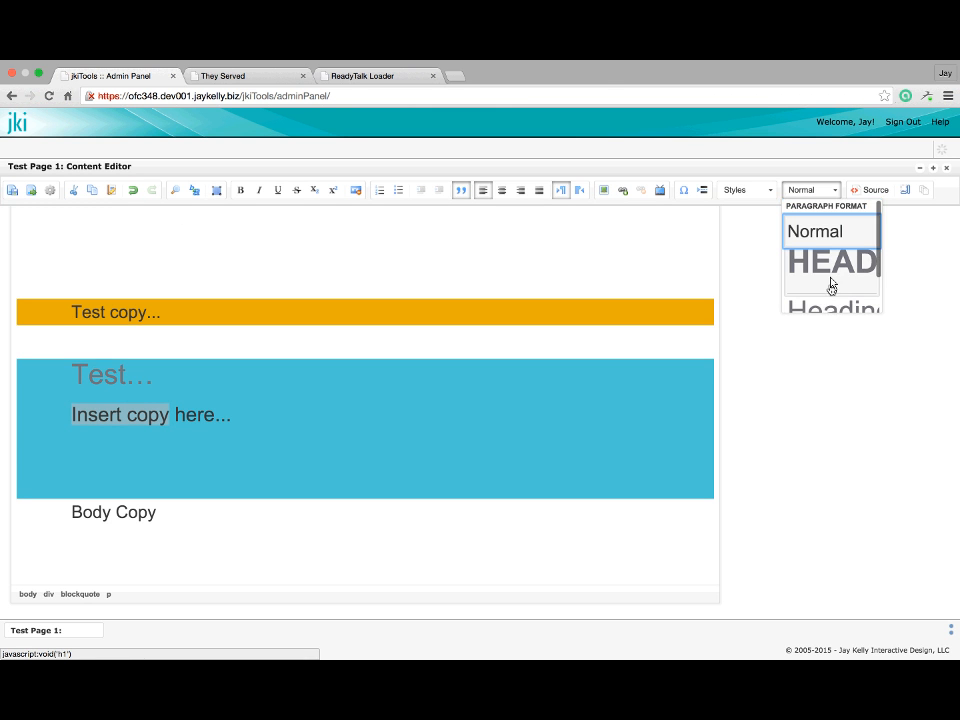
pyautogui.scroll(-2, 832, 284)
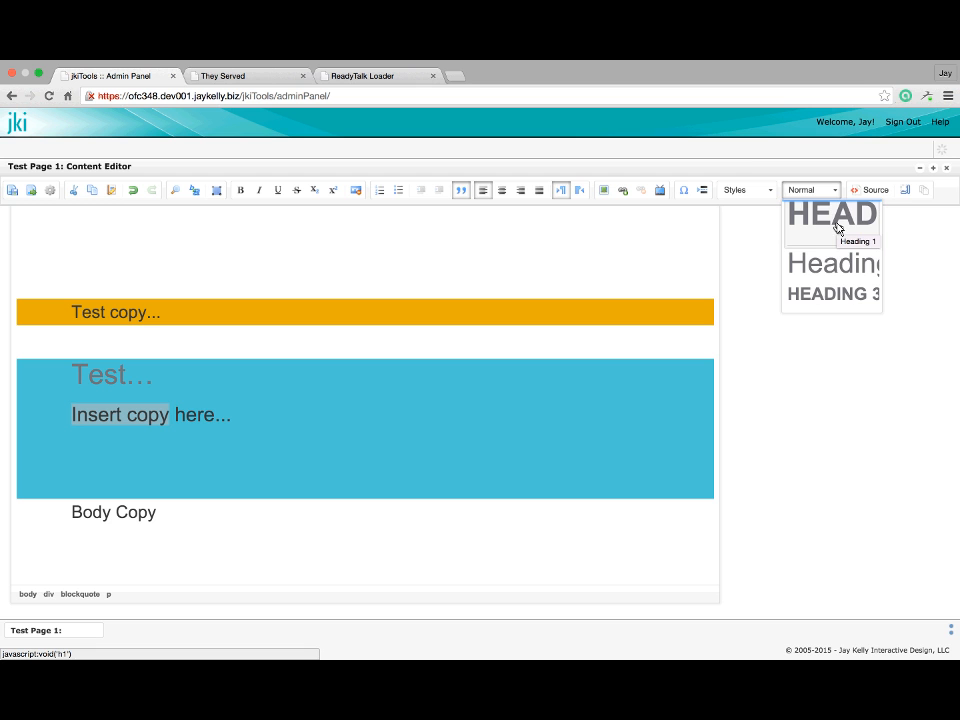
pyautogui.scroll(2, 838, 230)
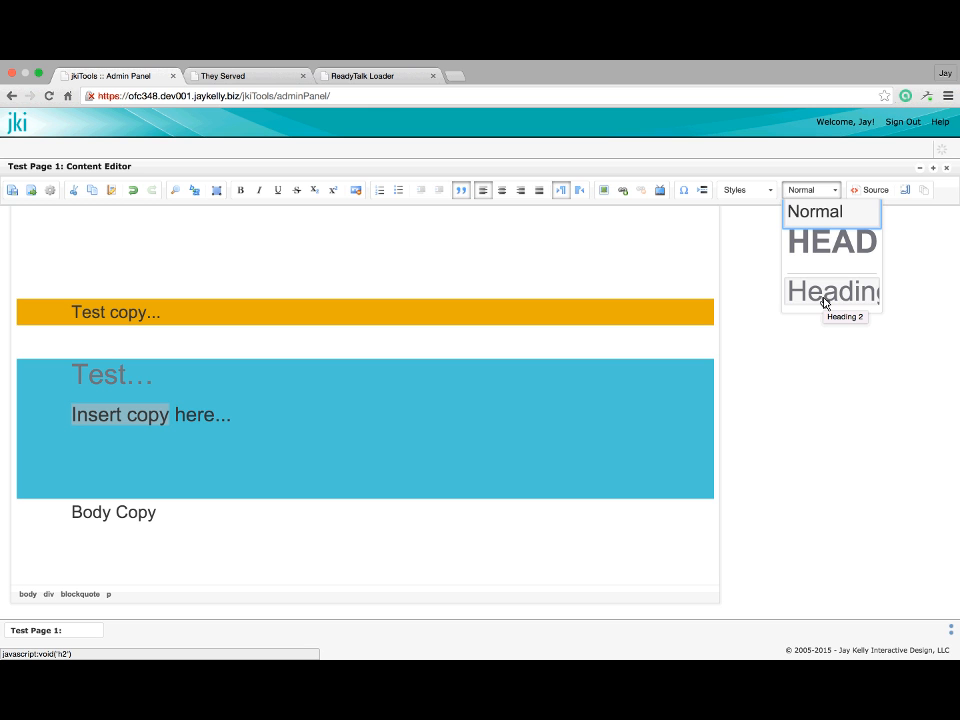
pyautogui.scroll(-2, 826, 302)
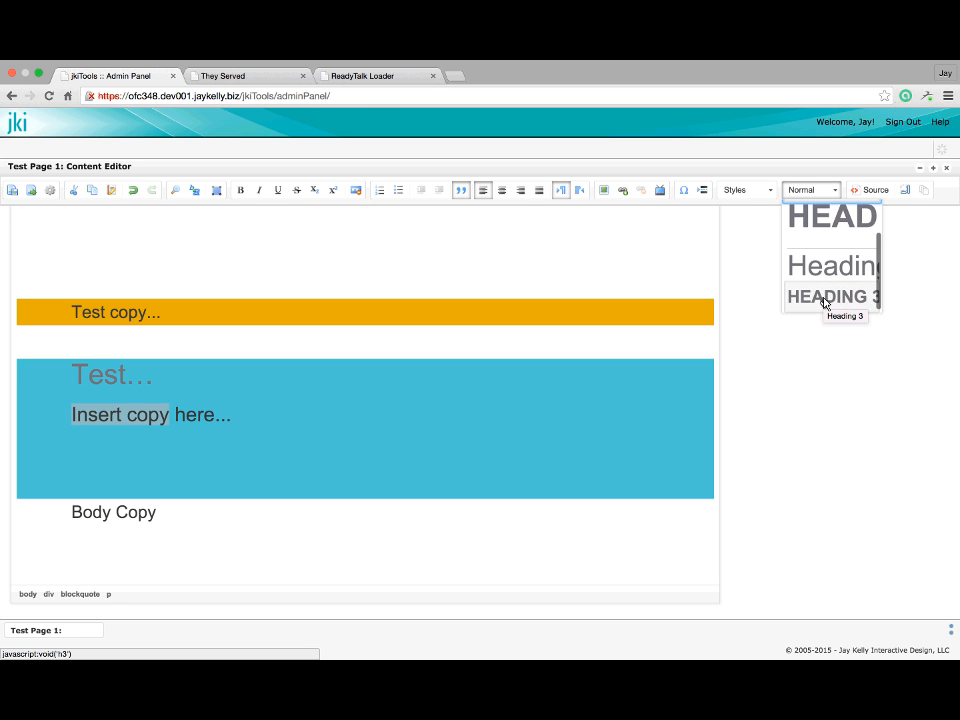
pyautogui.scroll(2, 824, 285)
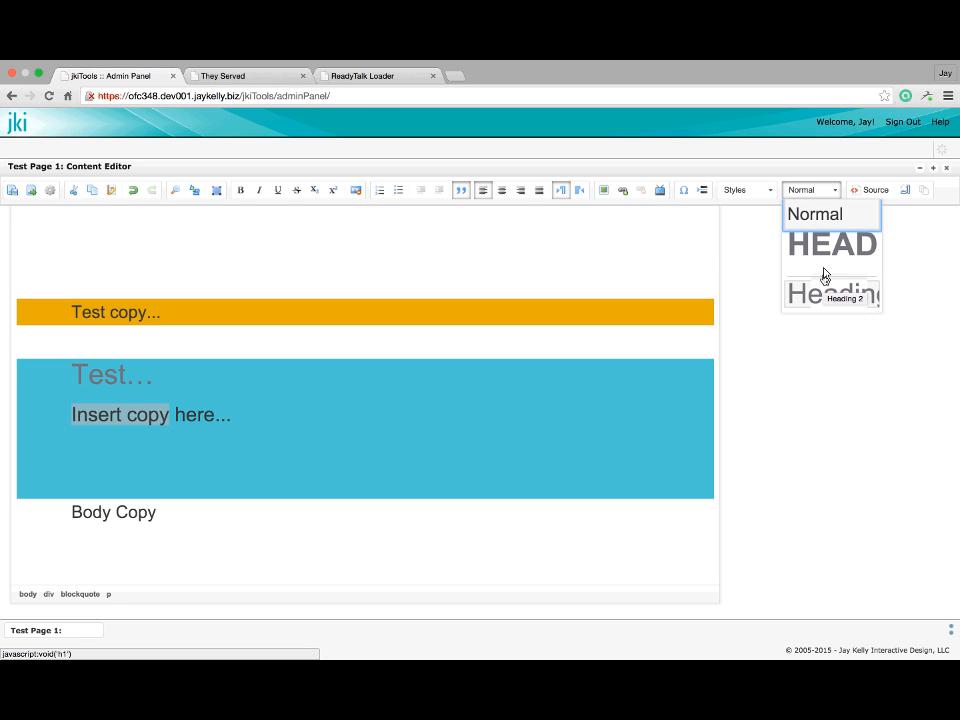
pyautogui.scroll(5, 568, 300)
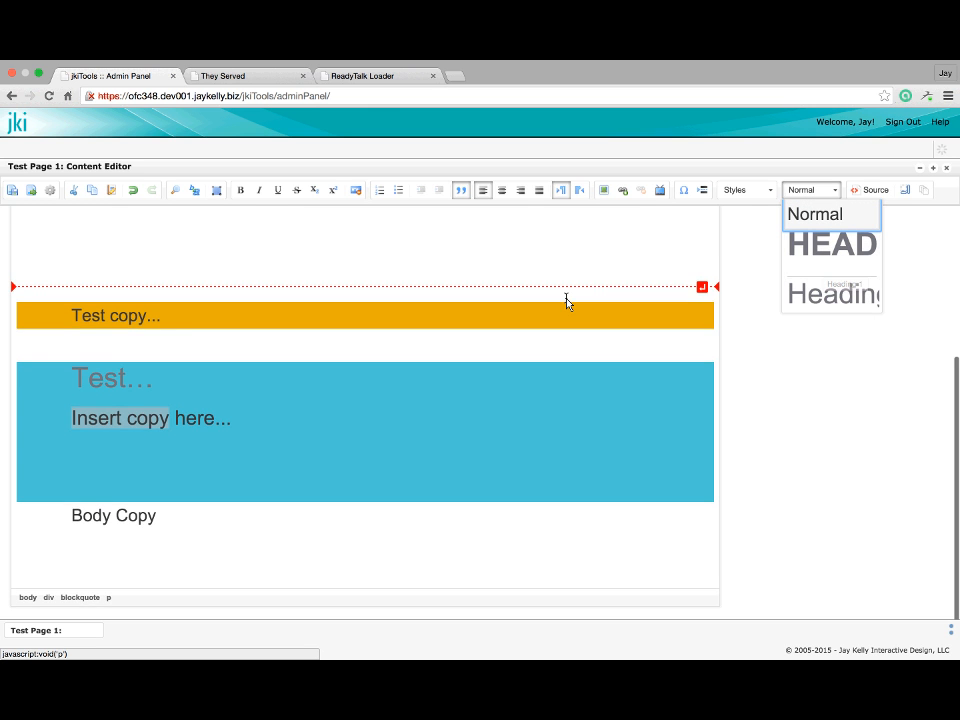
# Close the format list without applying a format and put the caret in the orange band's text
pyautogui.click(363, 277)
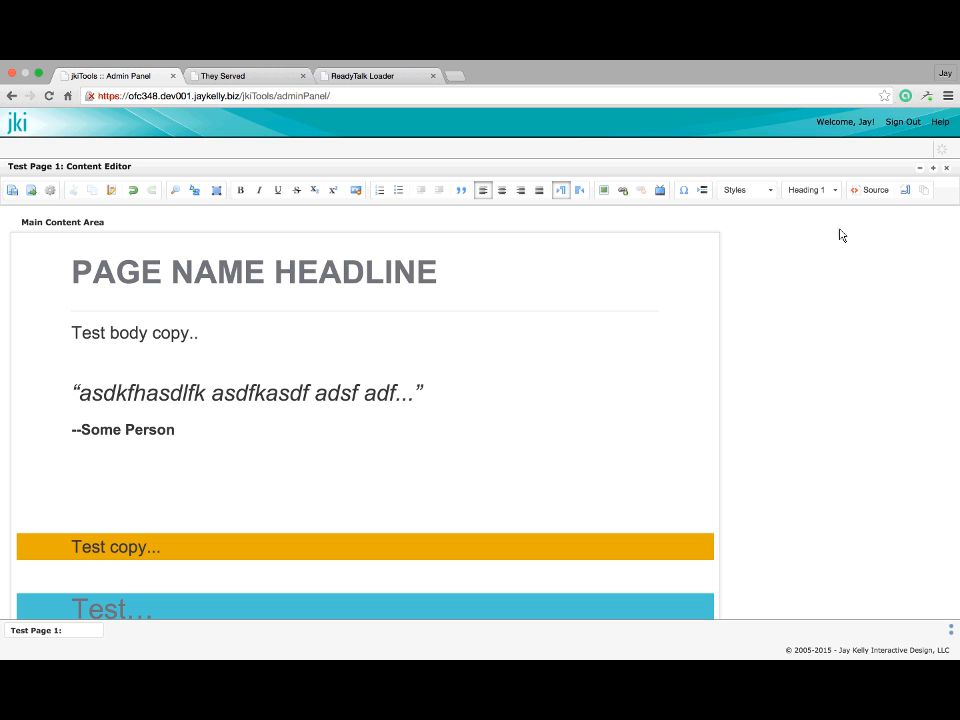
pyautogui.click(303, 275)
pyautogui.moveTo(243, 533)
pyautogui.scroll(-1, 261, 515)
pyautogui.scroll(-2, 261, 515)
pyautogui.click(262, 510)
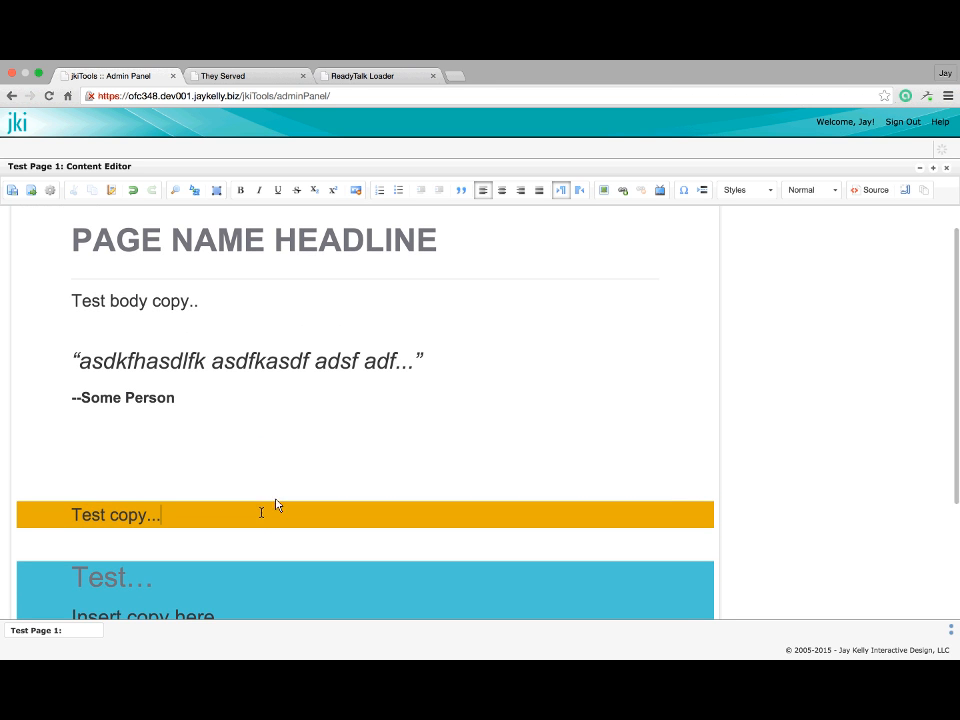
pyautogui.scroll(2, 300, 320)
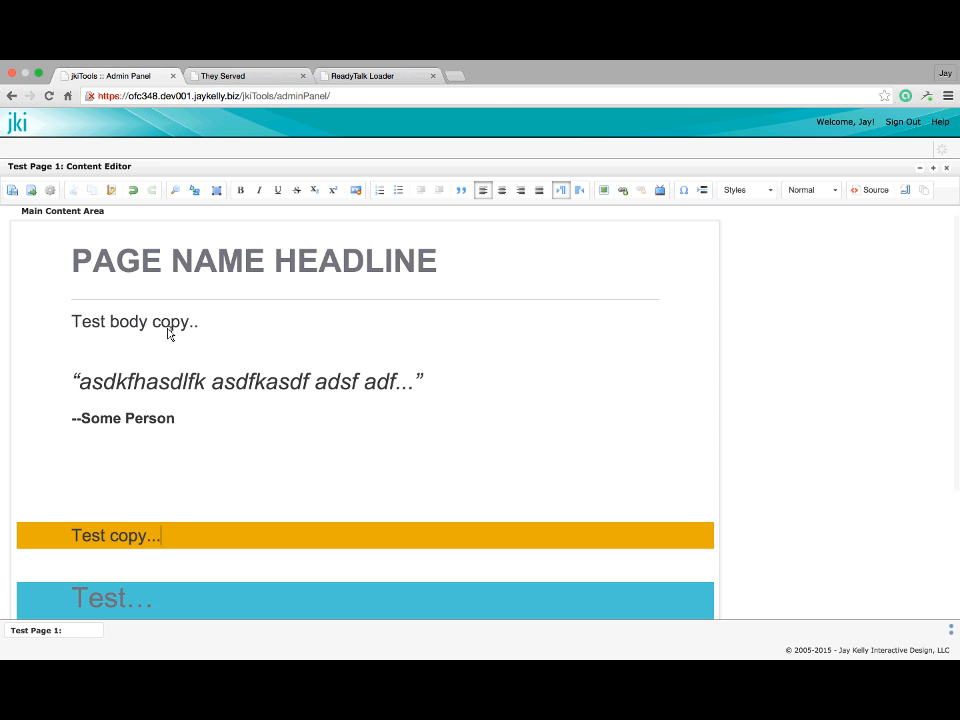
pyautogui.click(161, 322)
pyautogui.scroll(-2, 118, 508)
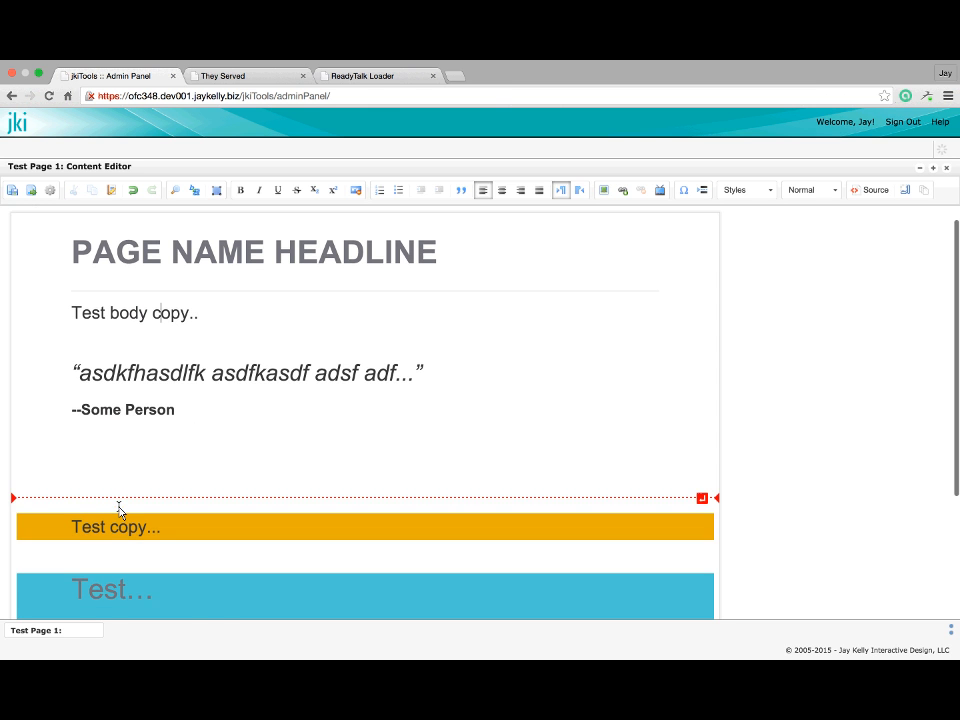
pyautogui.click(118, 508)
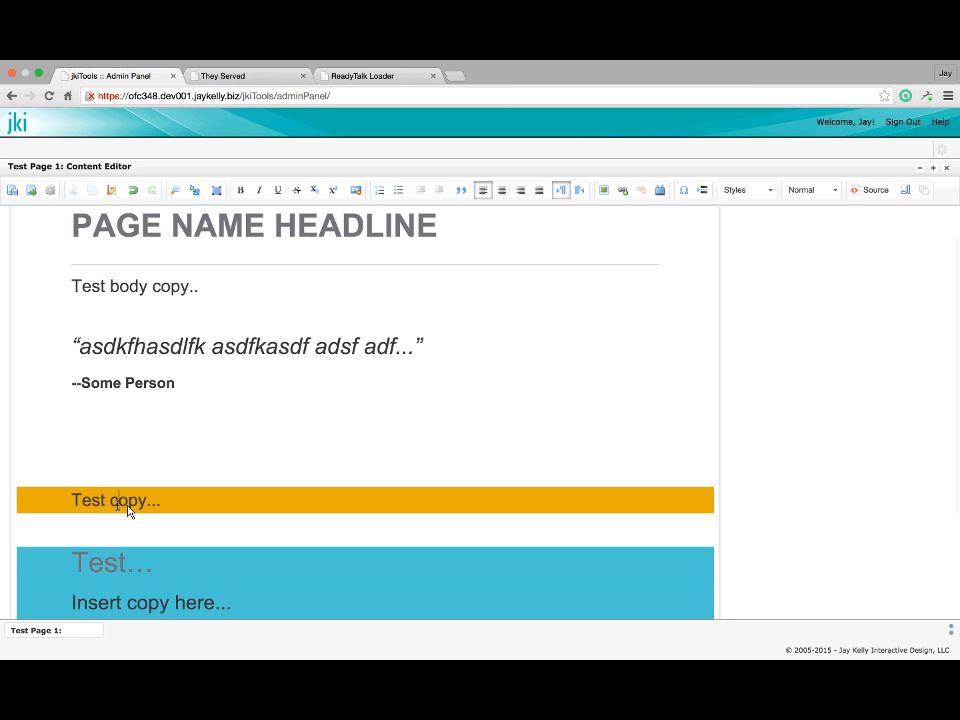
# Format the orange band's 'Test copy...' line as Heading 2
pyautogui.click(833, 191)
pyautogui.click(830, 295)
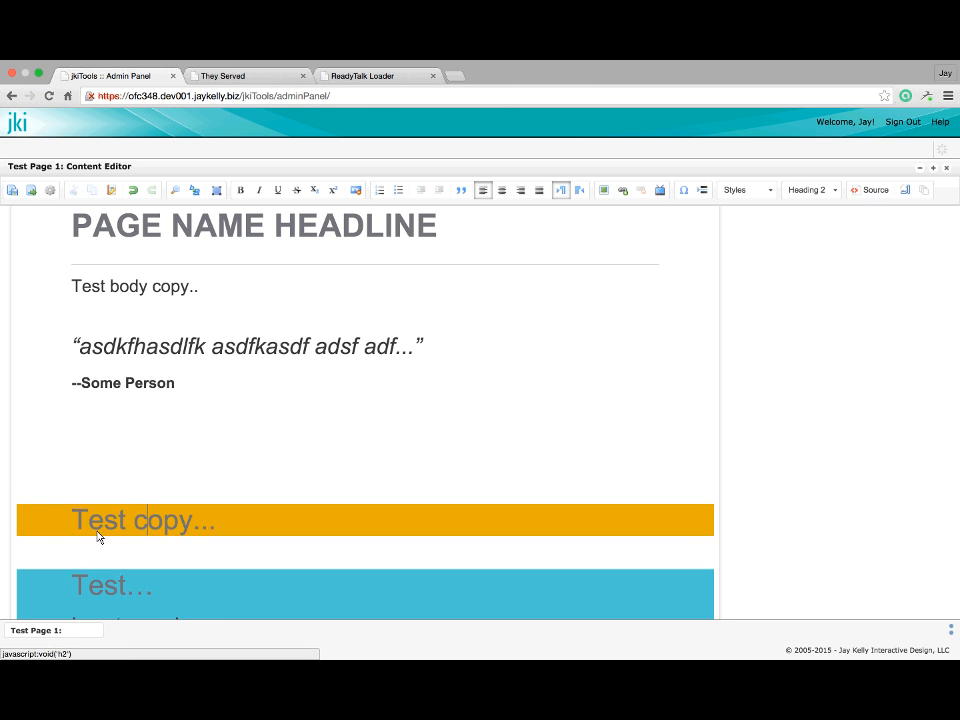
pyautogui.scroll(-2, 98, 537)
pyautogui.scroll(-1, 98, 537)
# Add a 'Test test' line below it in the orange band, formatted as Heading 3
pyautogui.click(259, 431)
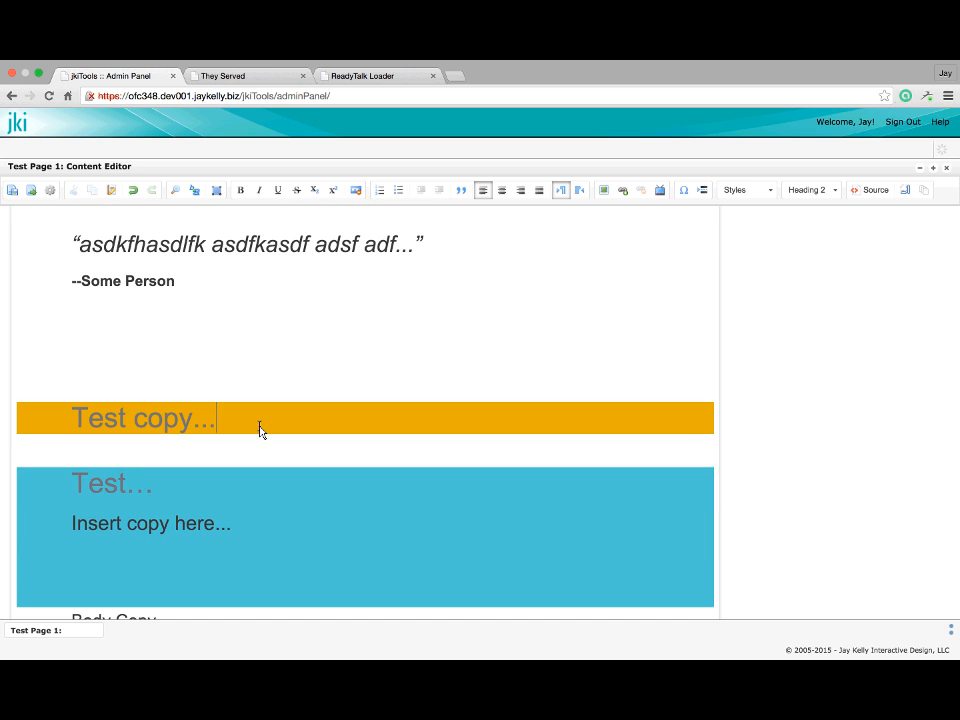
pyautogui.press('Return')
pyautogui.write('Test test')
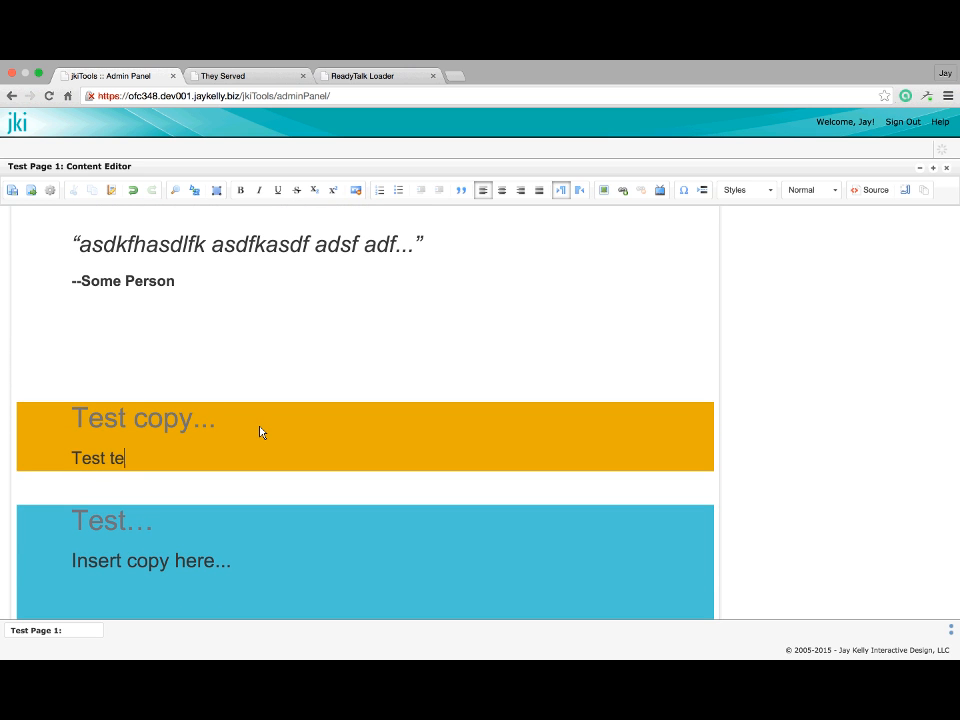
pyautogui.click(836, 192)
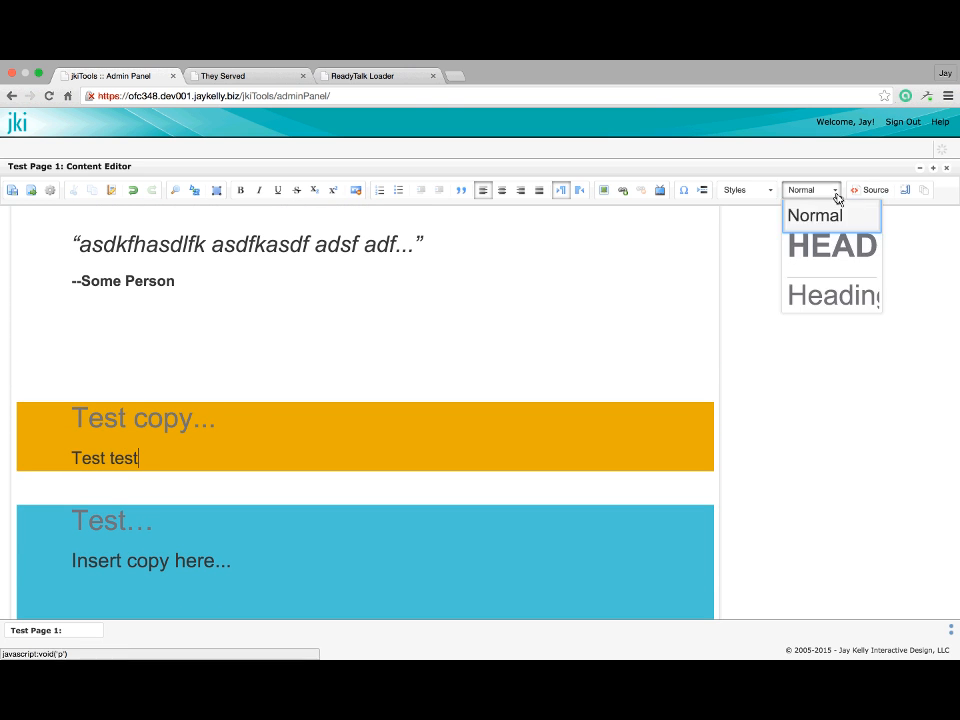
pyautogui.scroll(-2, 813, 292)
pyautogui.click(825, 294)
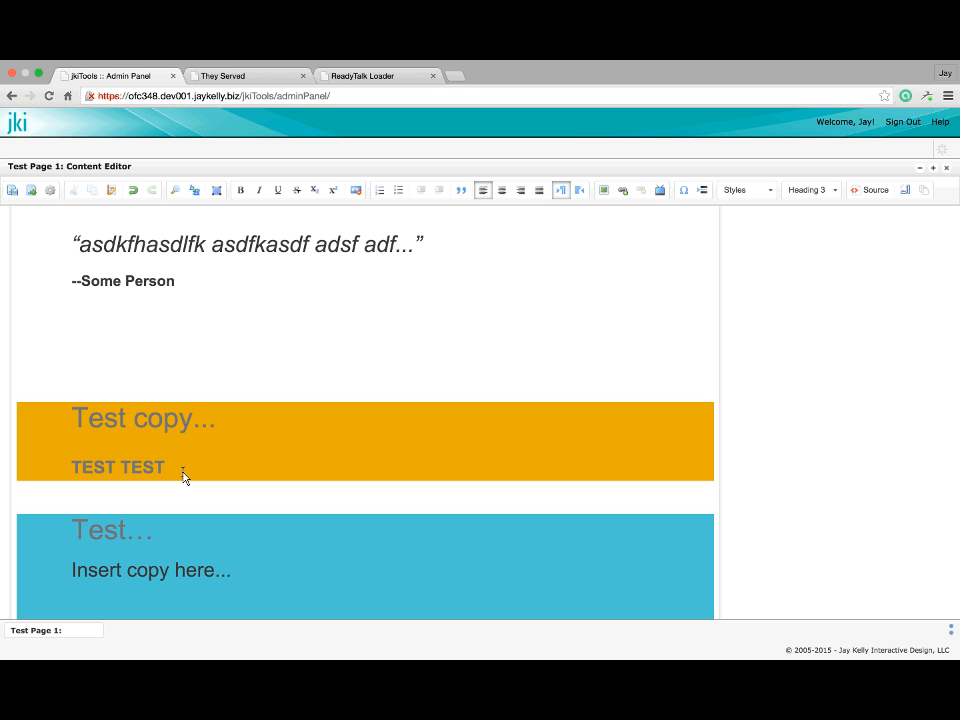
# Format the blue callout's 'Insert copy here...' line as Heading 3
pyautogui.scroll(-1, 150, 490)
pyautogui.click(116, 500)
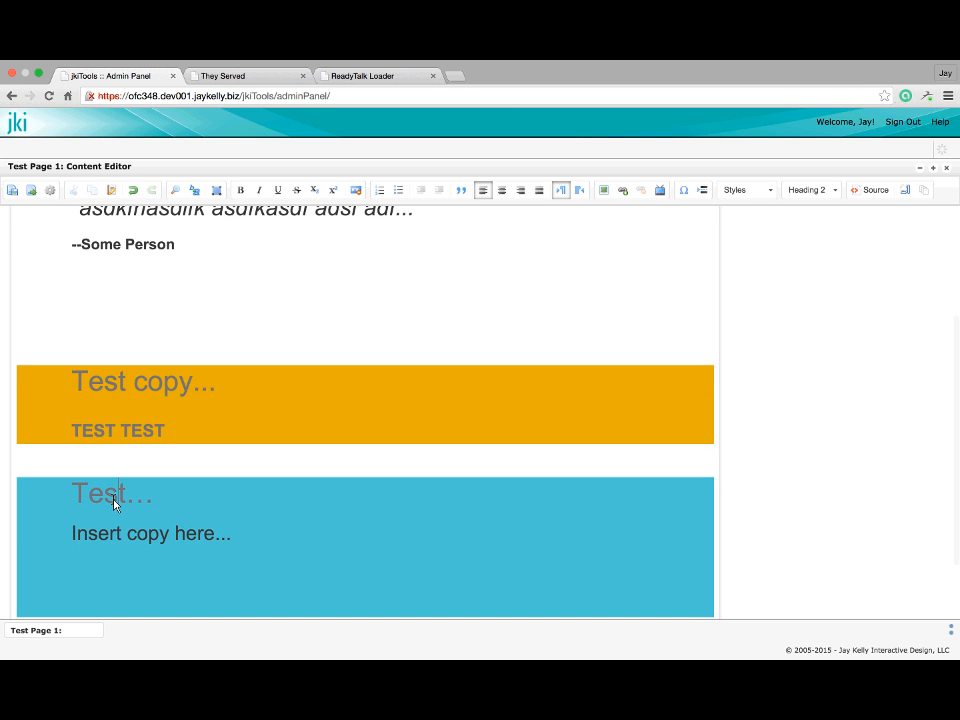
pyautogui.scroll(-1, 124, 510)
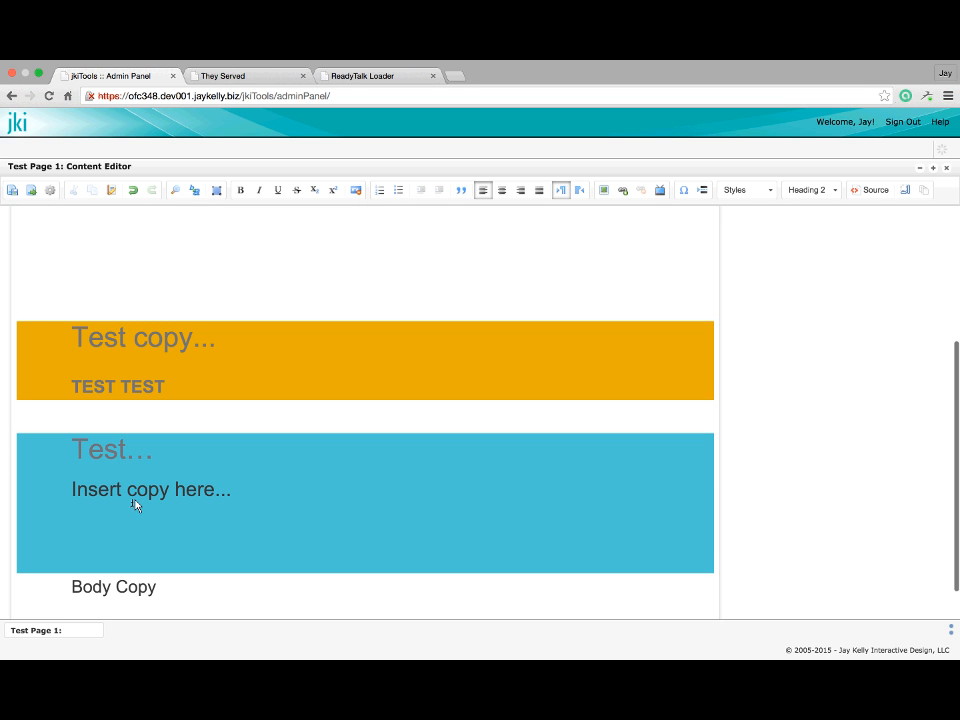
pyautogui.click(144, 493)
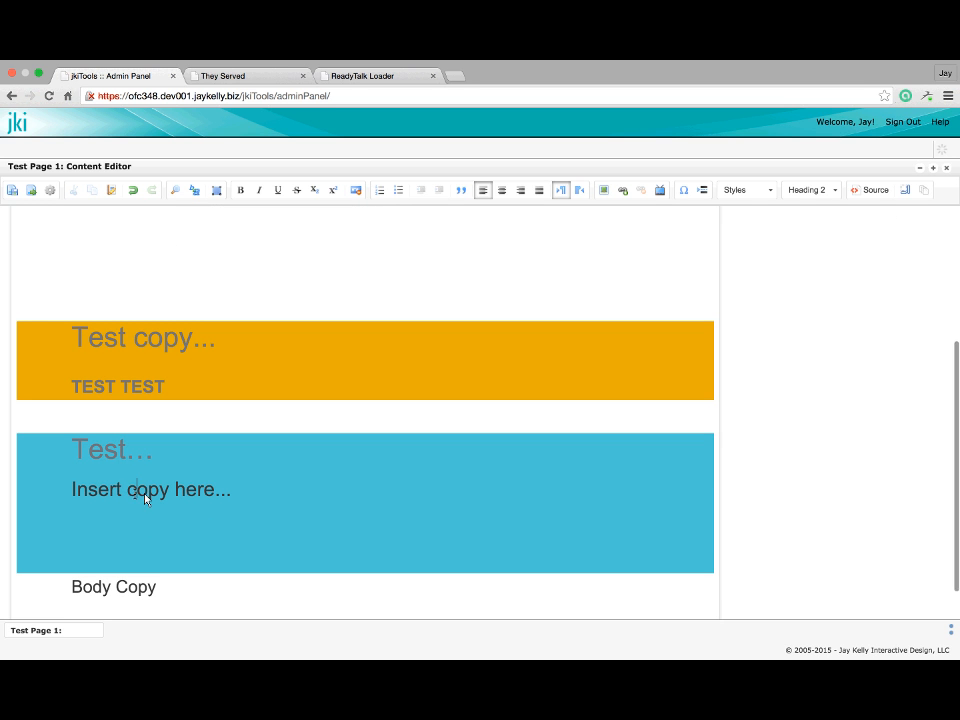
pyautogui.click(835, 191)
pyautogui.scroll(-2, 823, 289)
pyautogui.click(823, 290)
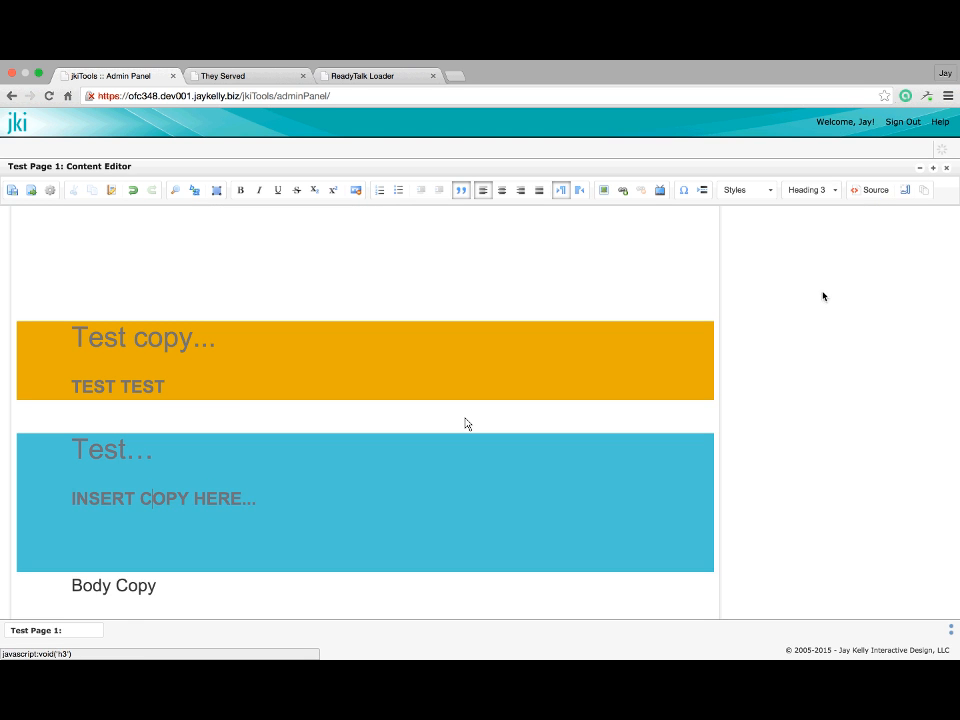
pyautogui.scroll(5, 167, 484)
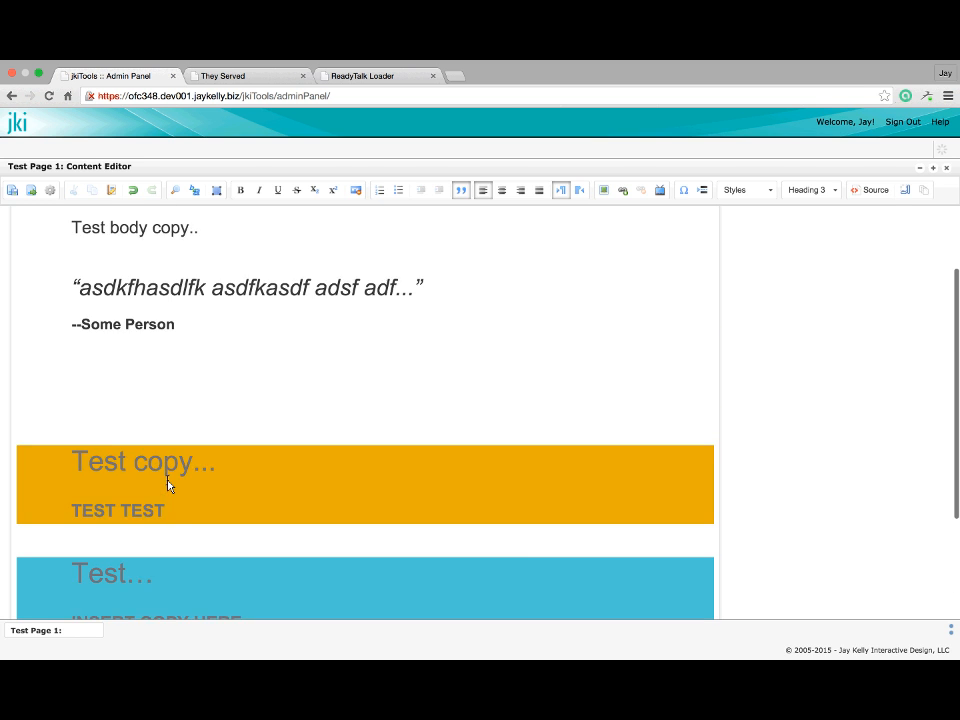
pyautogui.scroll(-4, 167, 484)
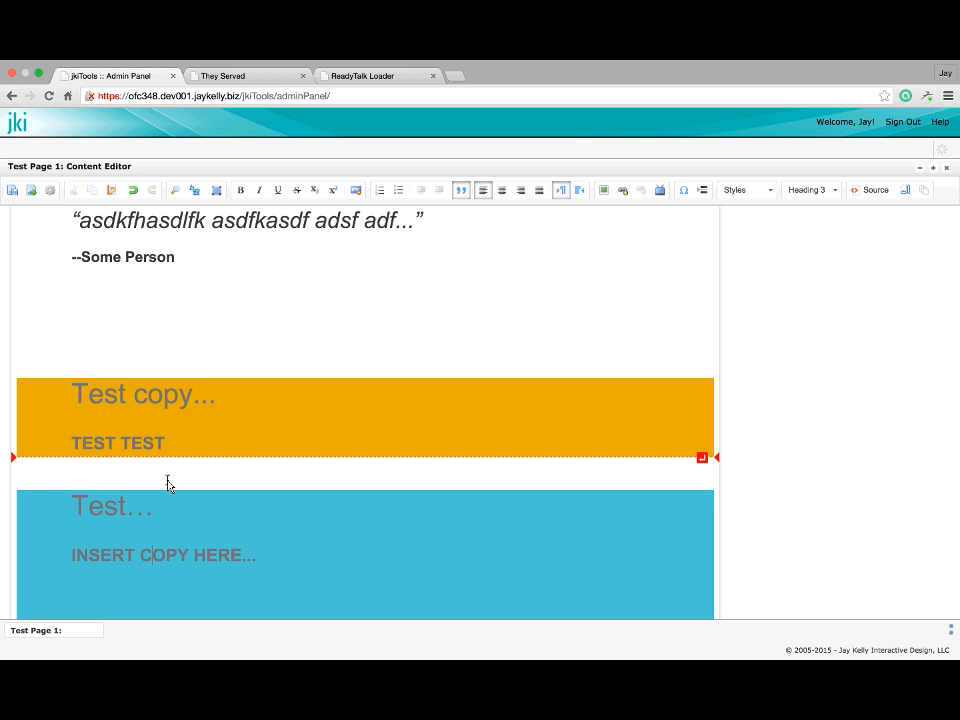
pyautogui.scroll(-2, 168, 484)
pyautogui.scroll(-2, 300, 527)
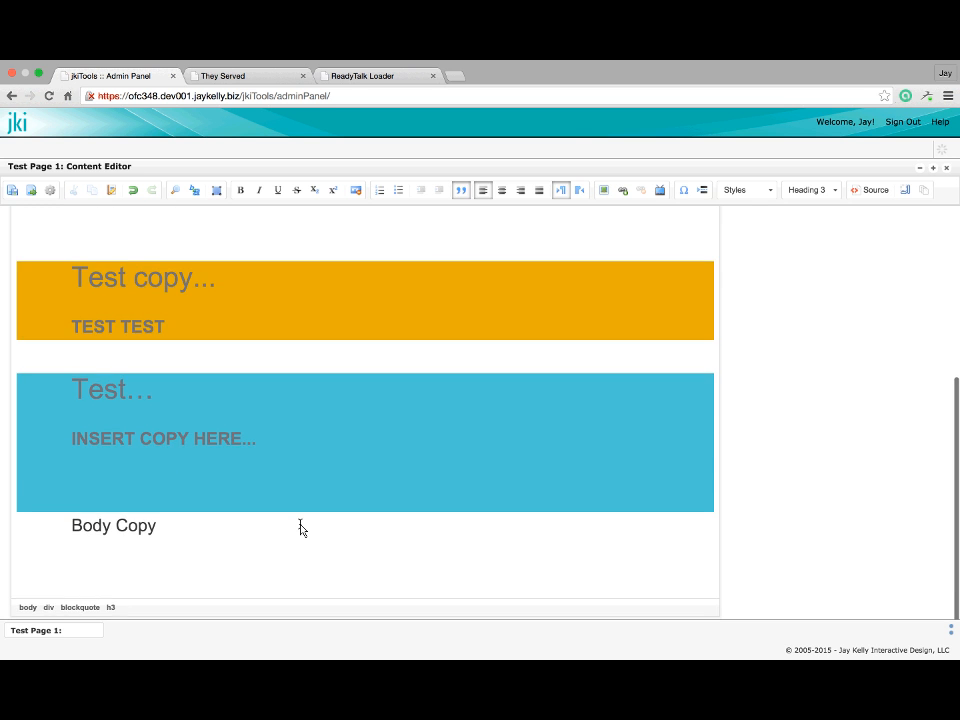
pyautogui.scroll(4, 300, 527)
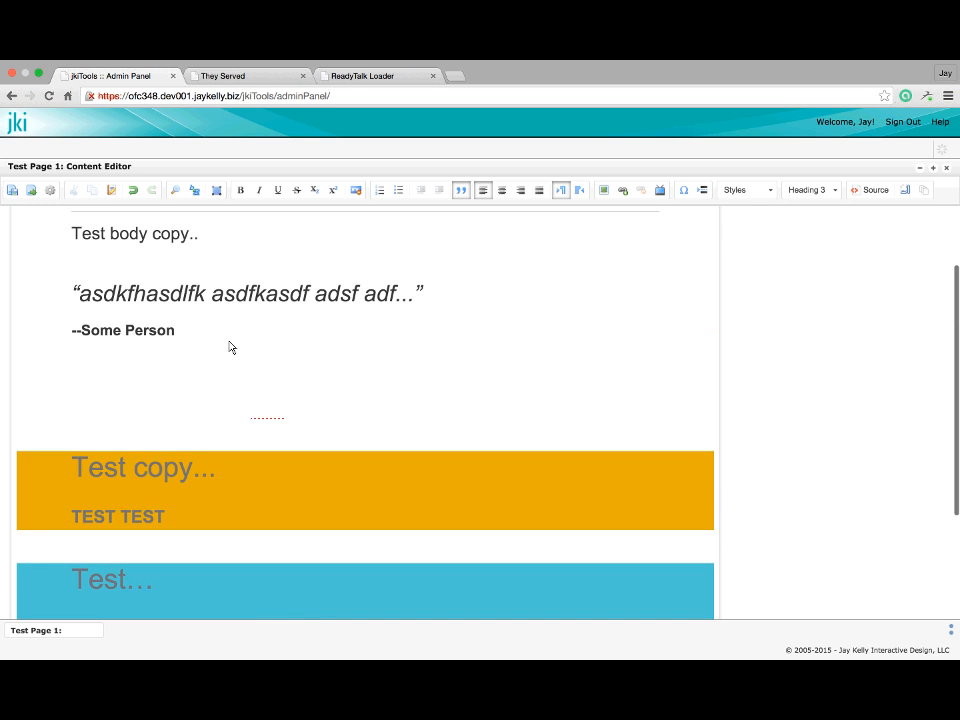
pyautogui.scroll(1, 208, 244)
pyautogui.click(202, 268)
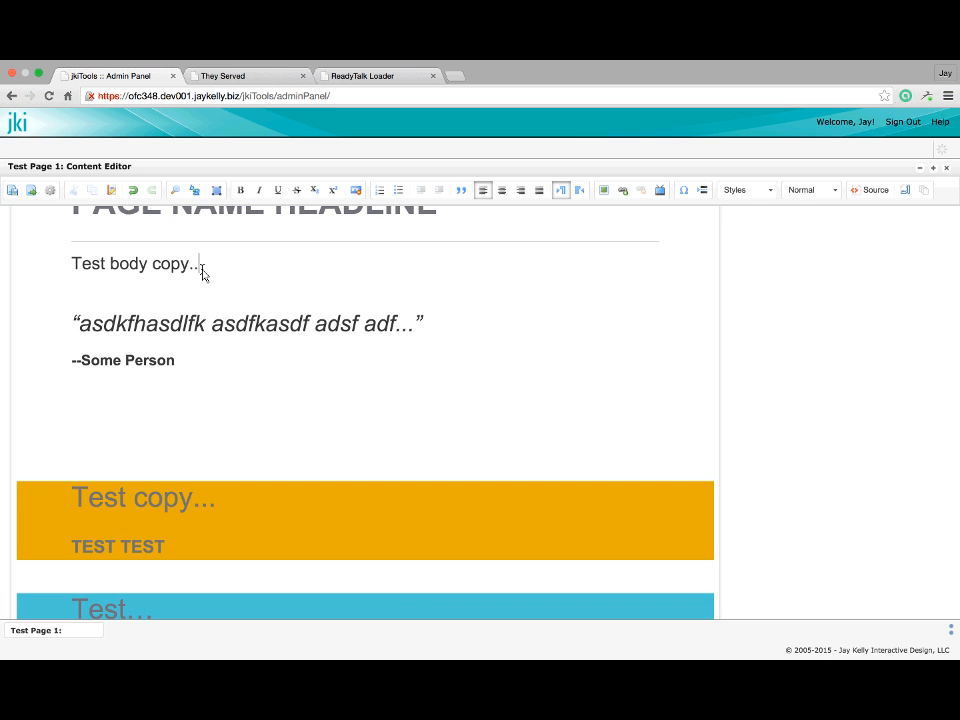
pyautogui.press('Return')
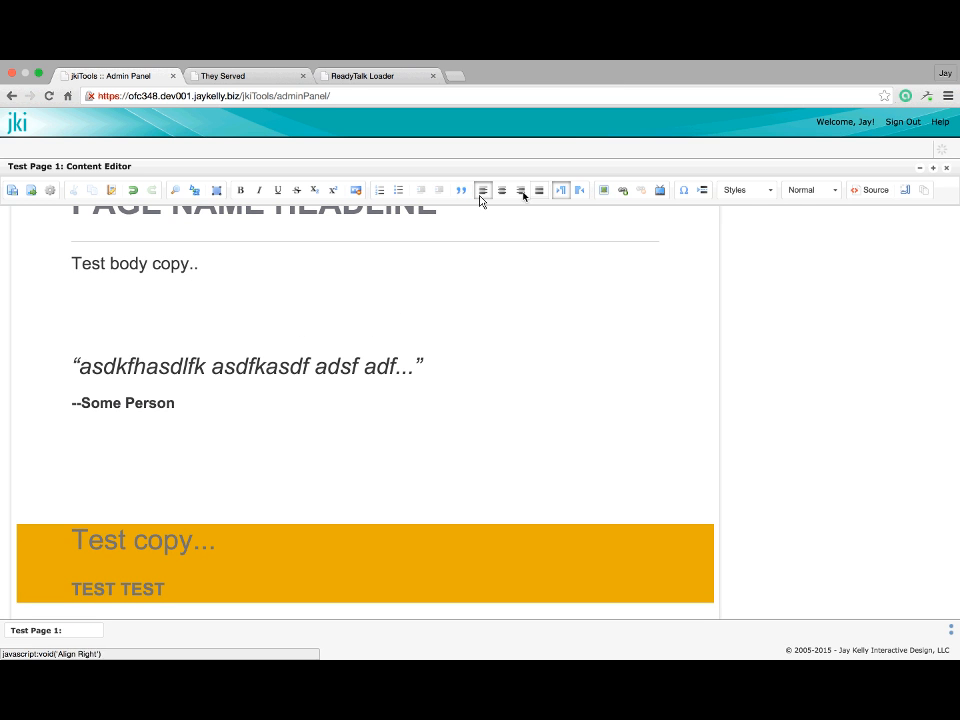
pyautogui.click(398, 190)
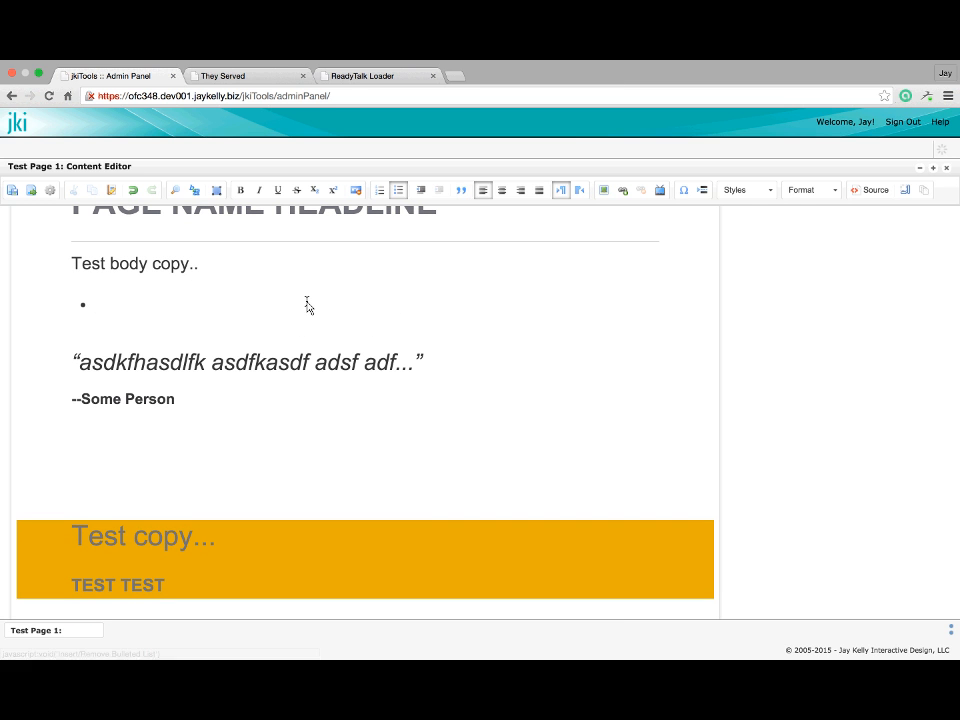
pyautogui.write('Heading')
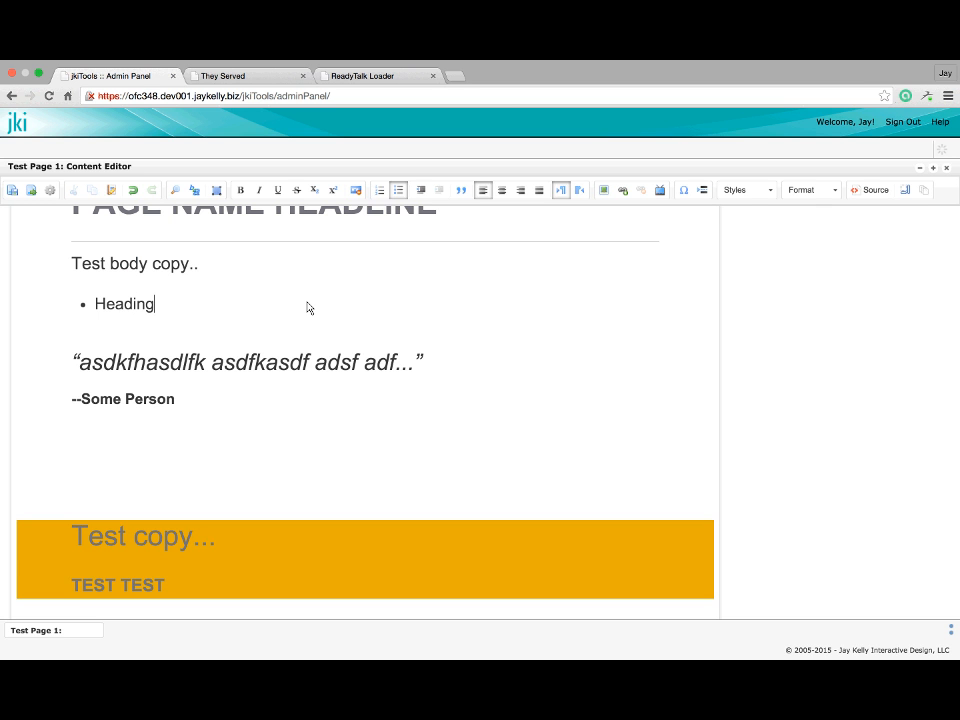
pyautogui.write(' 1')
pyautogui.press('Return')
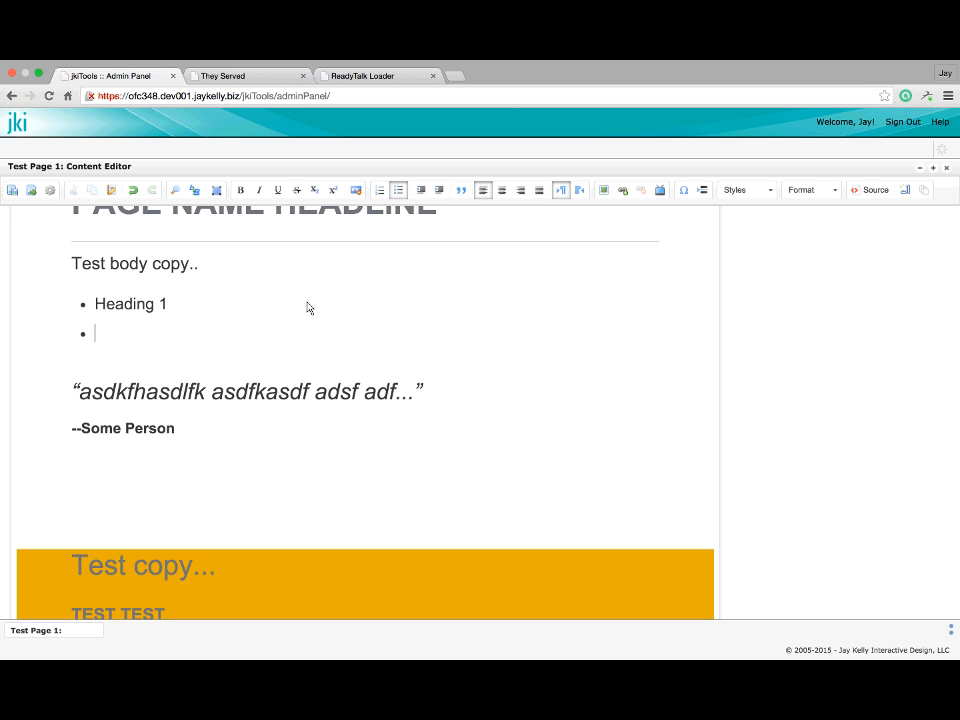
pyautogui.write('Heading 2')
pyautogui.click(441, 192)
pyautogui.press('Return')
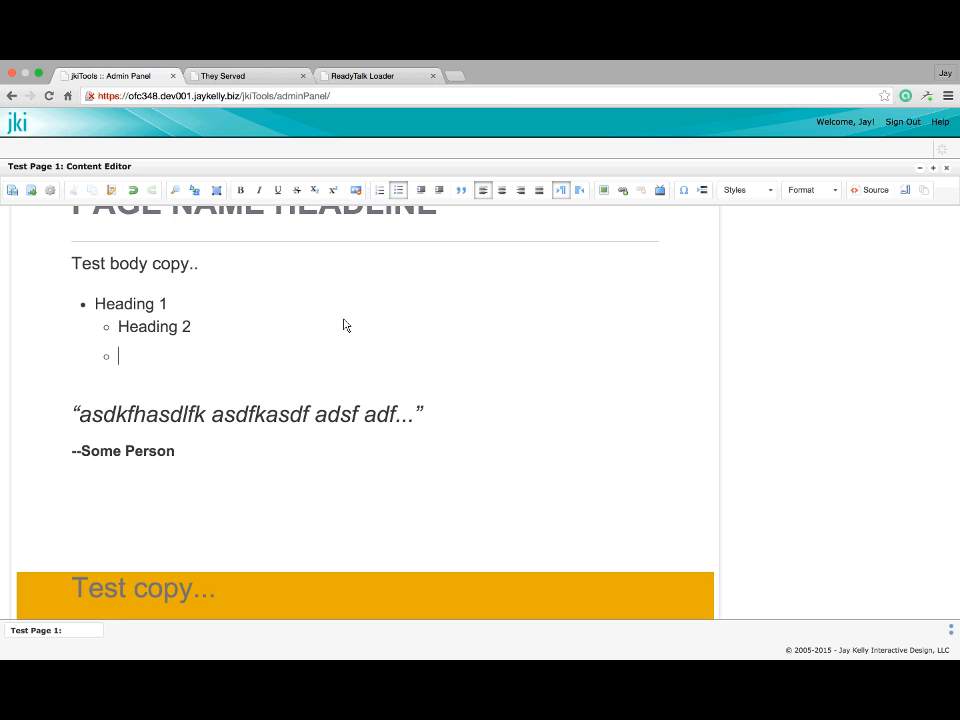
pyautogui.write('HEading 3')
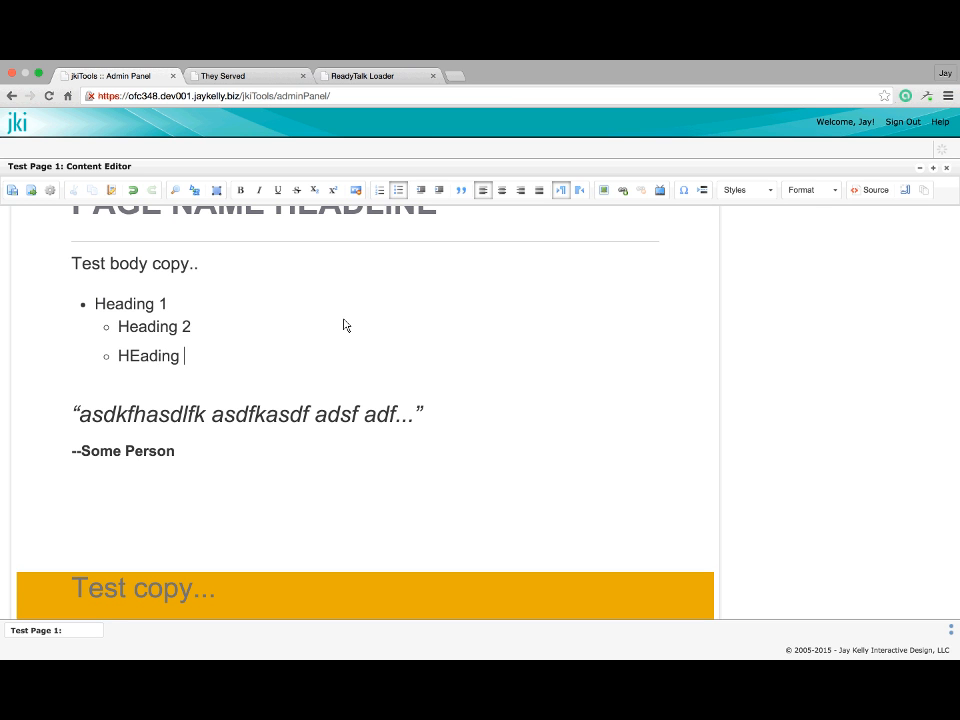
pyautogui.press('BackSpace')
pyautogui.press('BackSpace')
pyautogui.press('BackSpace')
pyautogui.press('BackSpace')
pyautogui.press('BackSpace')
pyautogui.press('BackSpace')
pyautogui.press('BackSpace')
pyautogui.press('BackSpace')
pyautogui.write('eading 3')
pyautogui.press('Return')
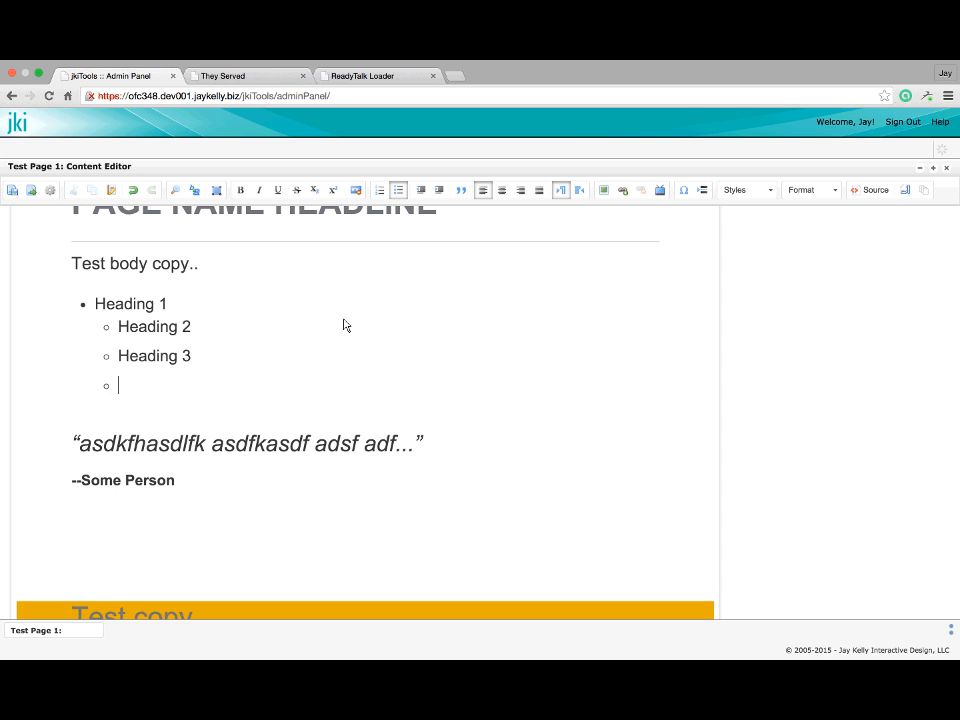
pyautogui.press('BackSpace')
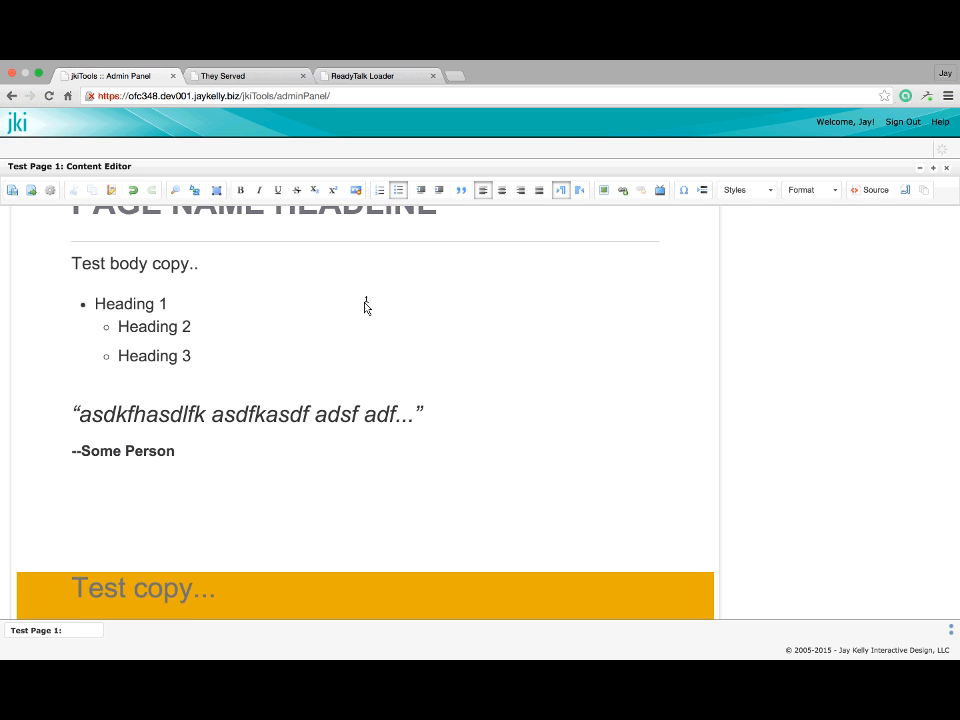
pyautogui.click(443, 195)
pyautogui.press('Return')
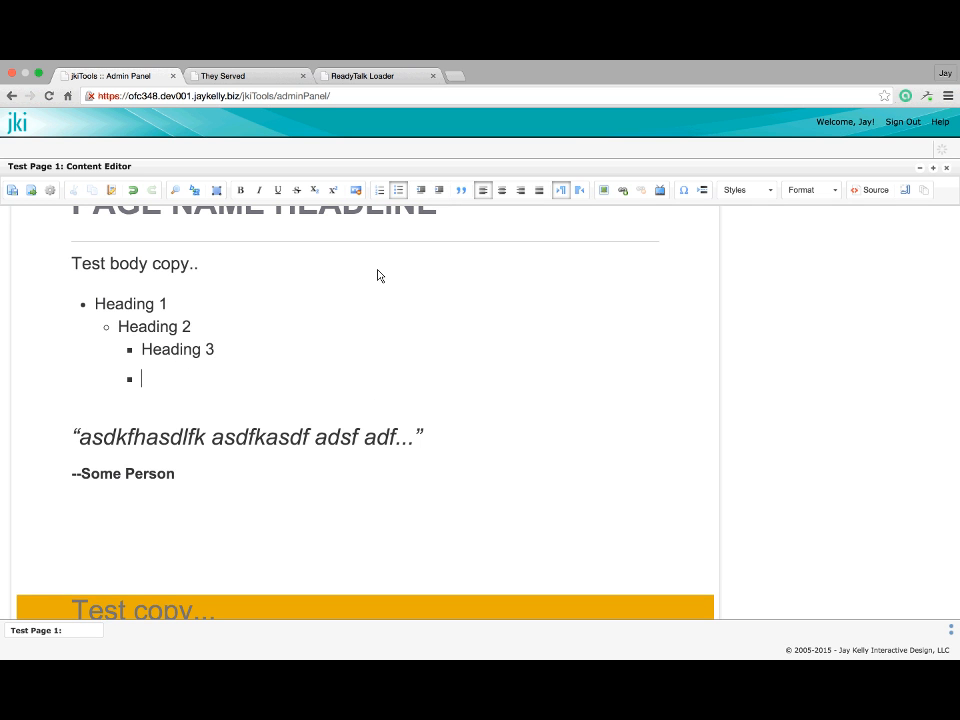
pyautogui.click(421, 190)
pyautogui.write('Heading 2')
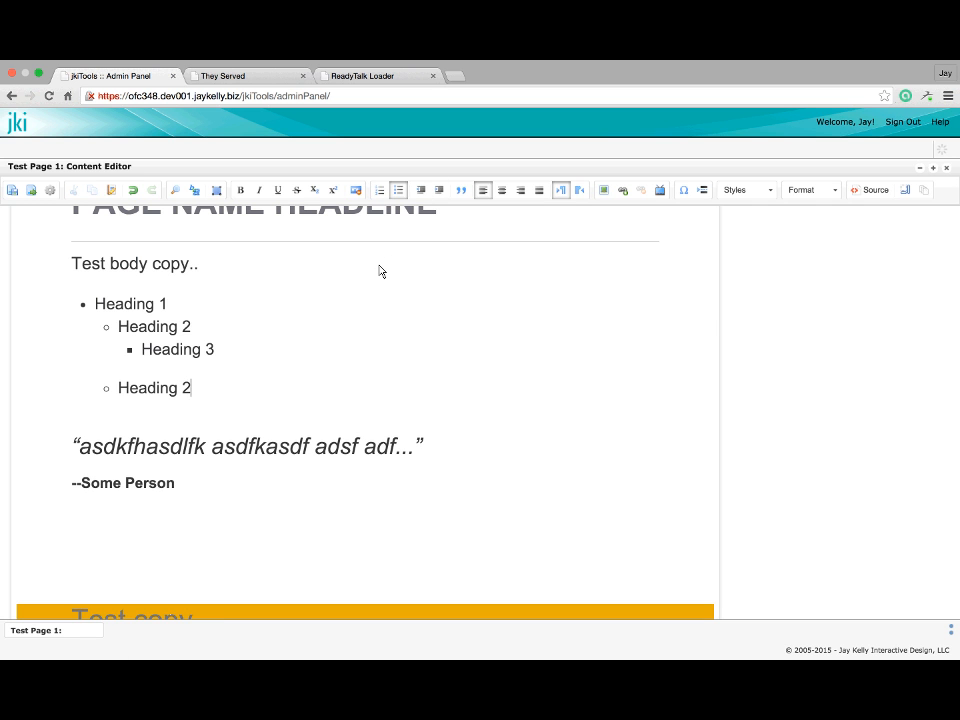
pyautogui.press('Return')
pyautogui.press('Tab')
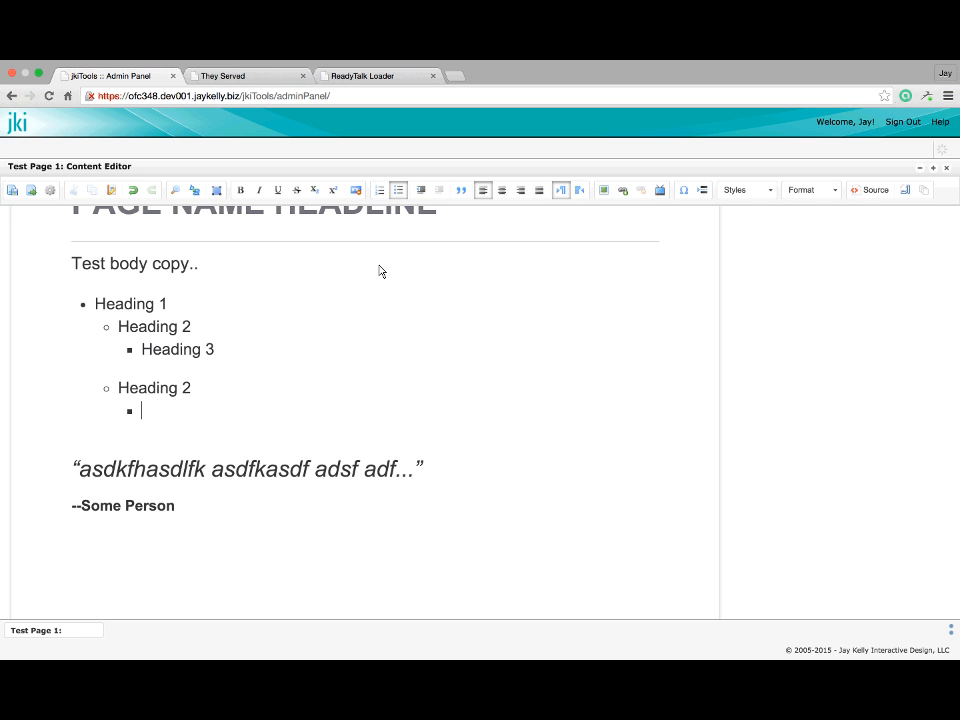
pyautogui.write('Heading 3')
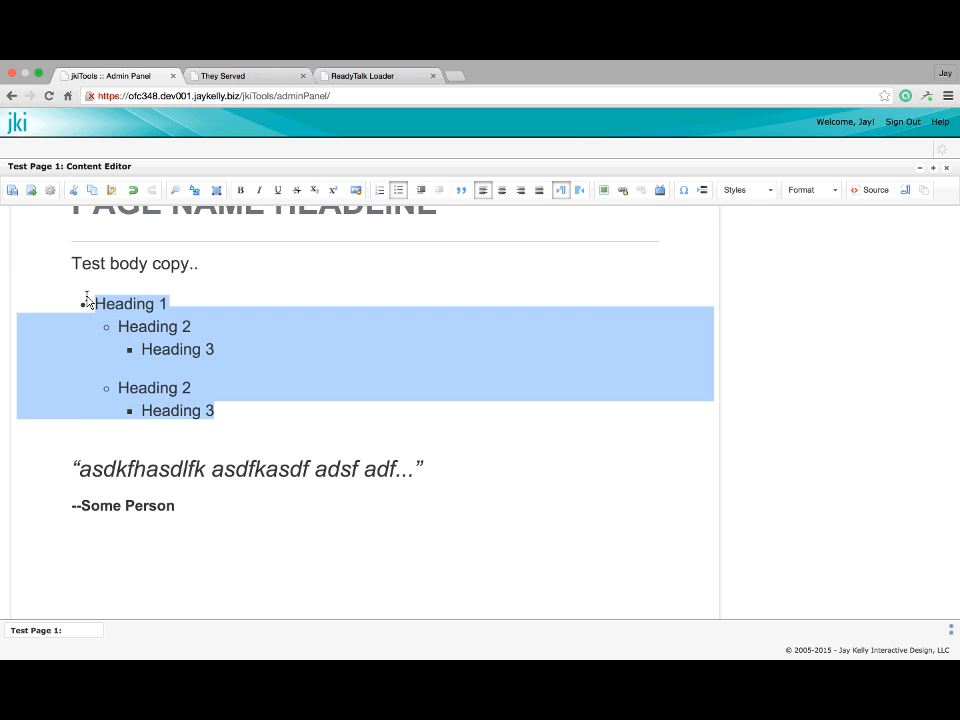
pyautogui.press('BackSpace')
pyautogui.press('BackSpace')
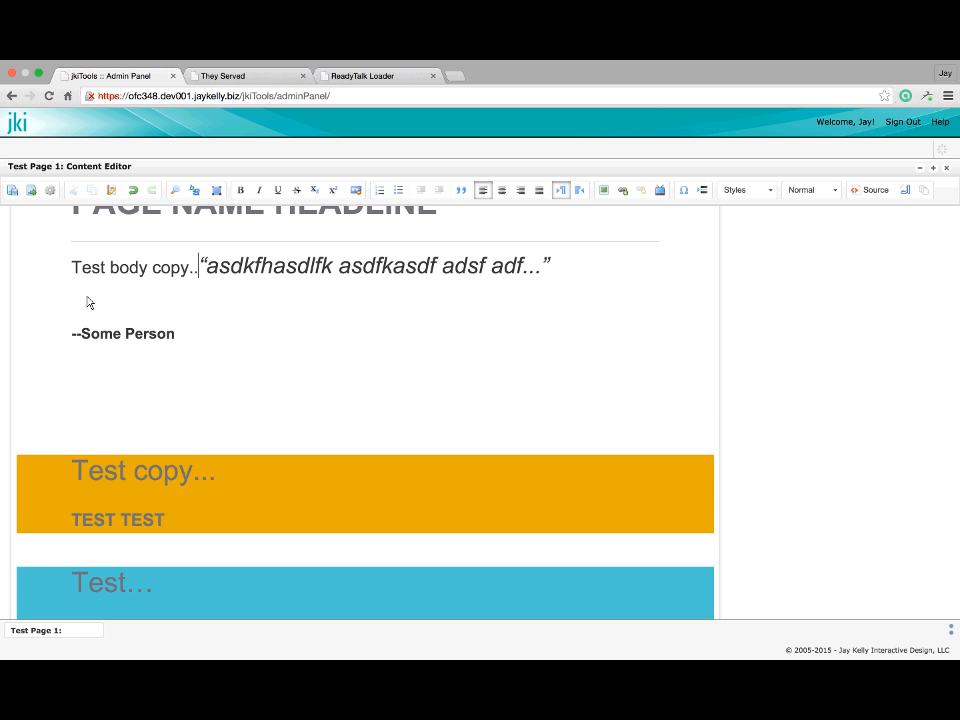
pyautogui.press('Return')
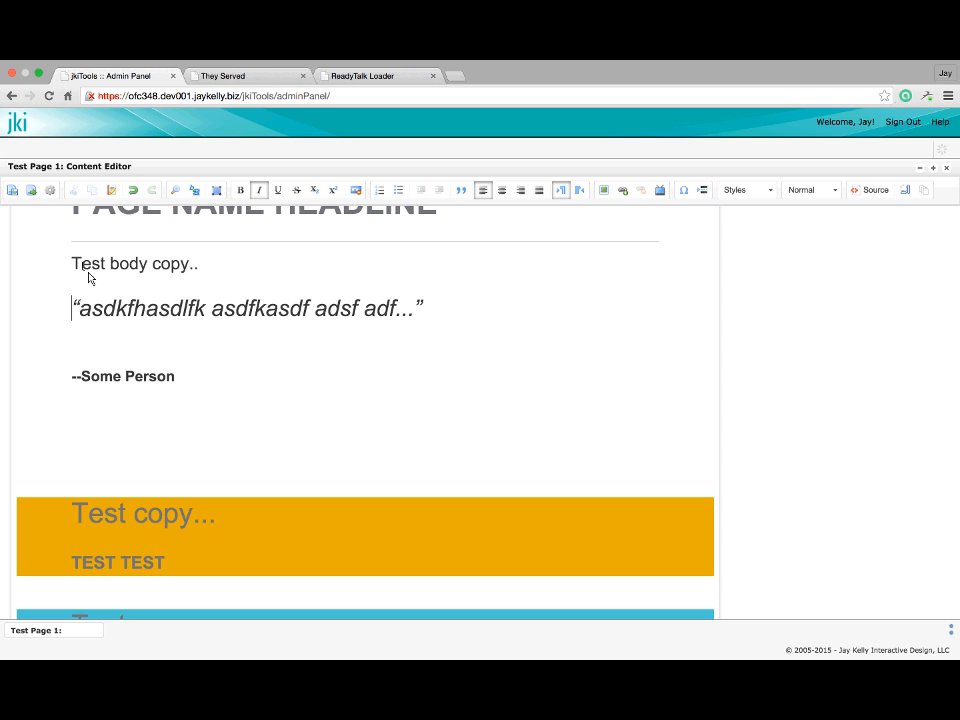
# Save the test page
pyautogui.click(13, 193)
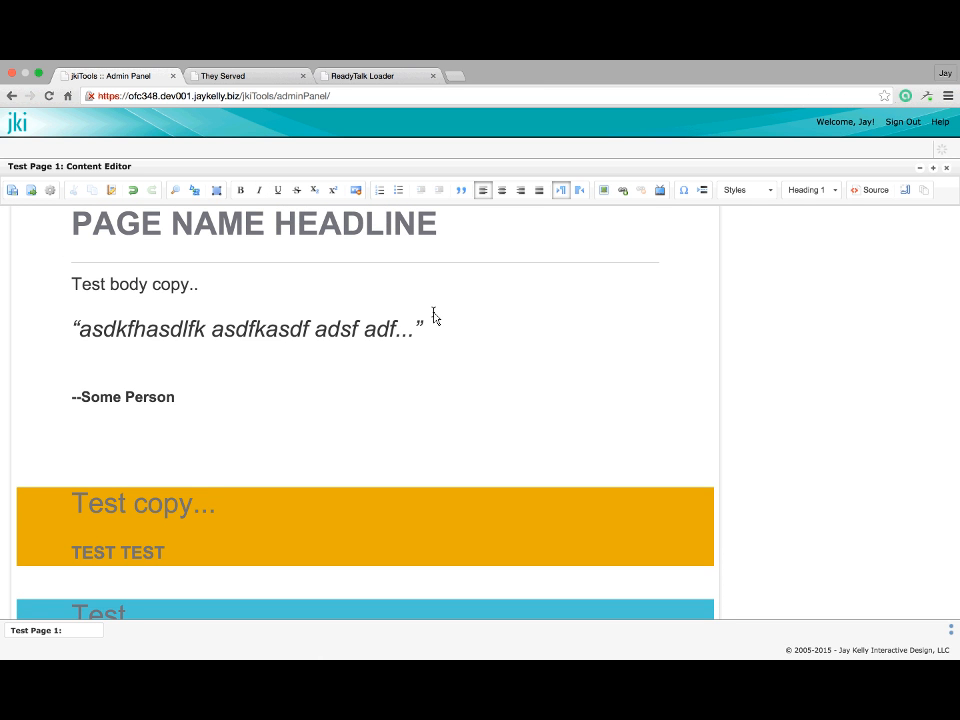
pyautogui.scroll(1, 429, 358)
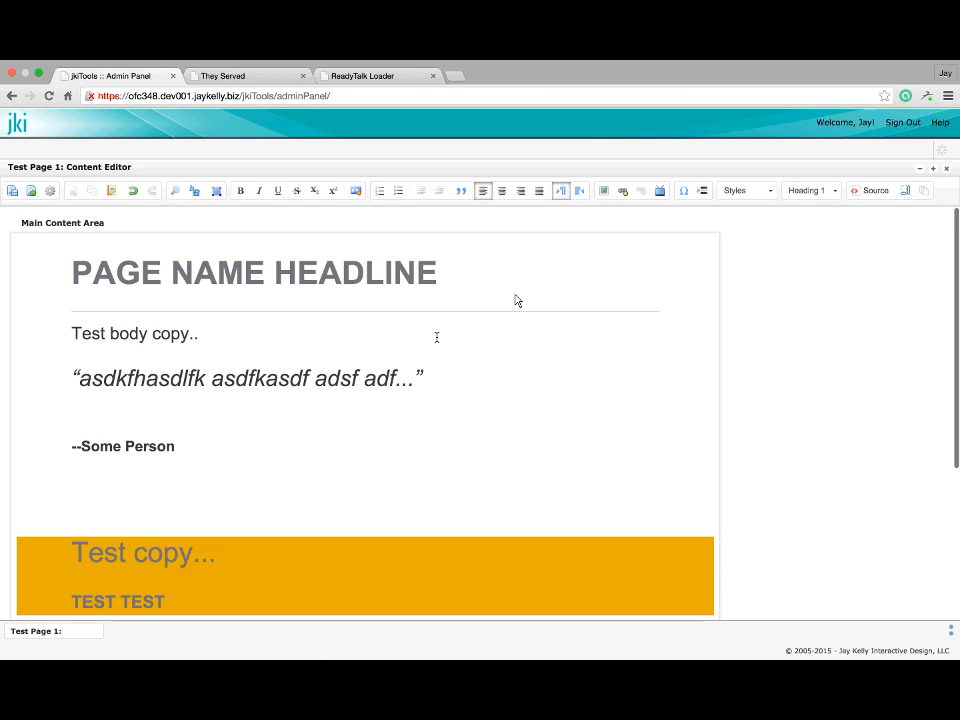
pyautogui.scroll(-1, 240, 432)
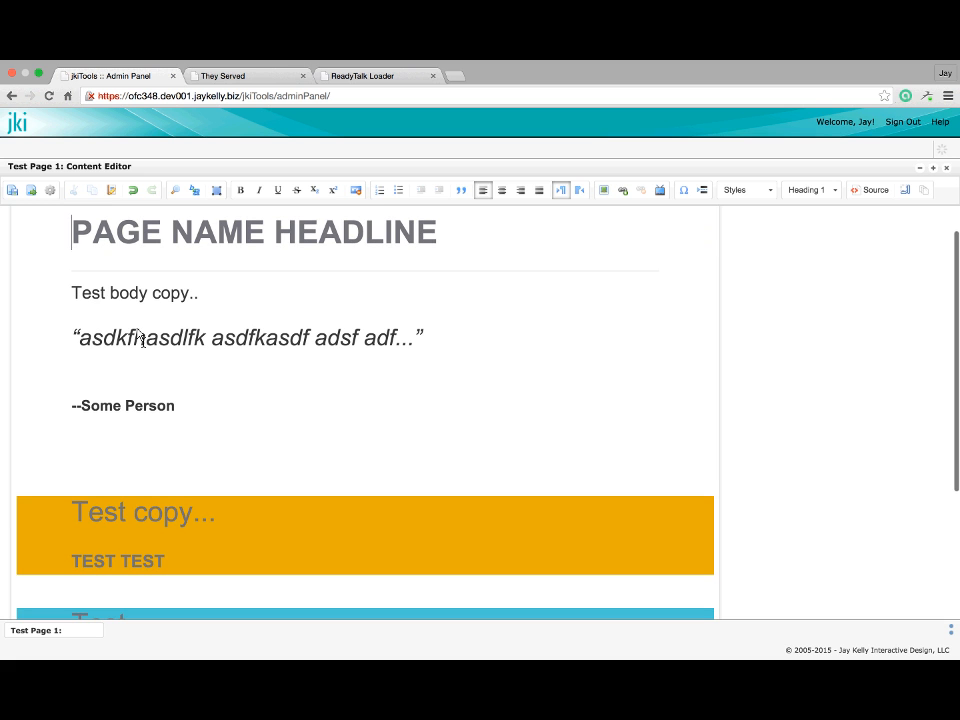
# Select the word 'Test' and browse the text Styles list without applying any style
pyautogui.doubleClick(97, 300)
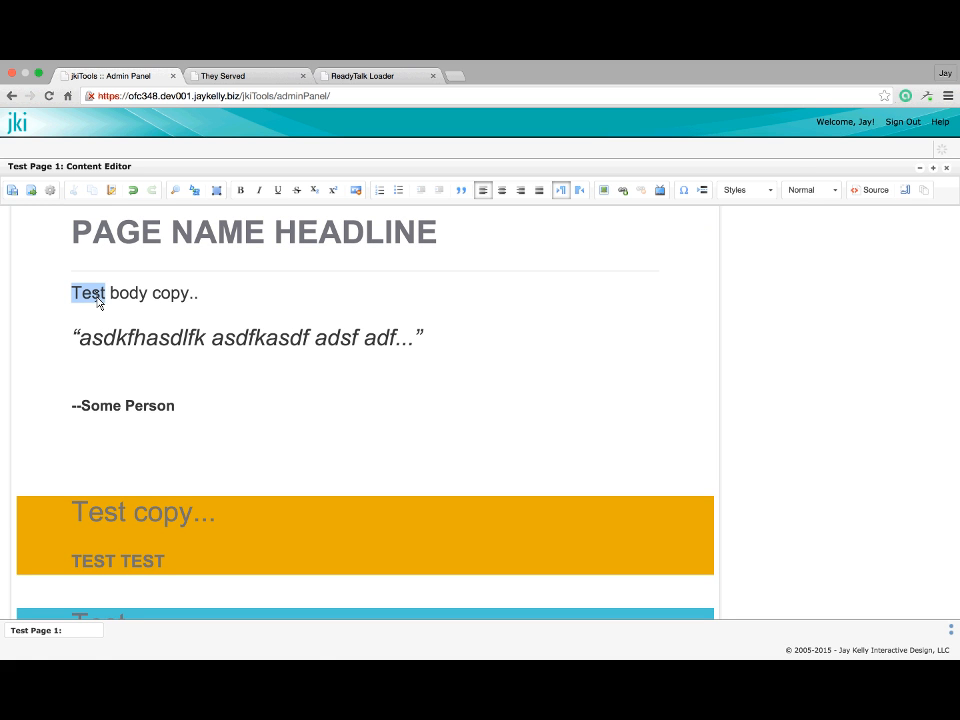
pyautogui.click(771, 192)
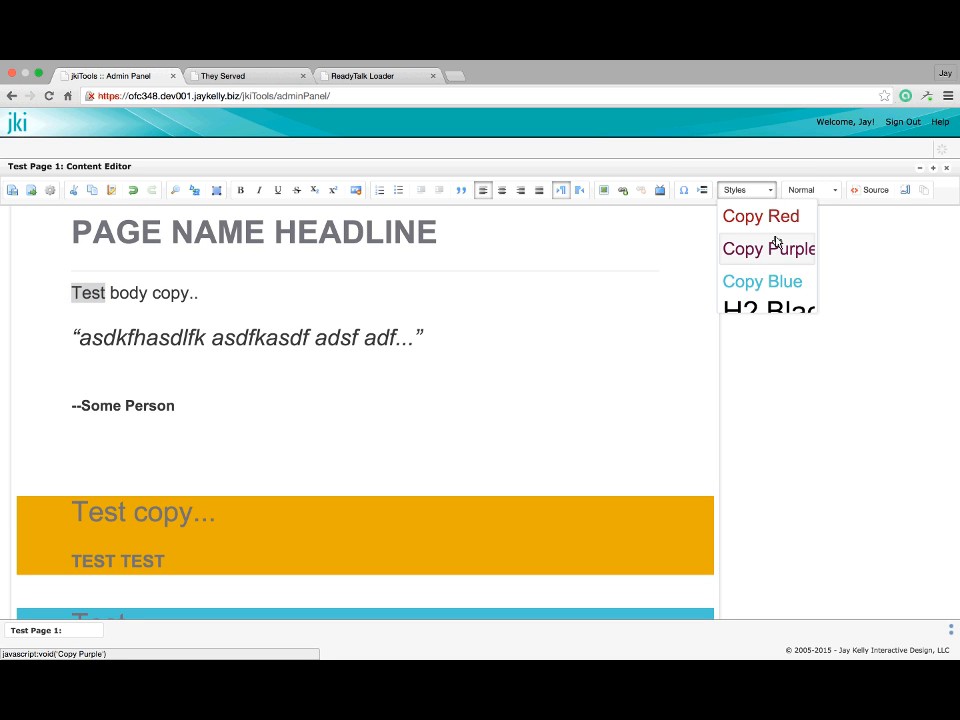
pyautogui.scroll(-5, 776, 242)
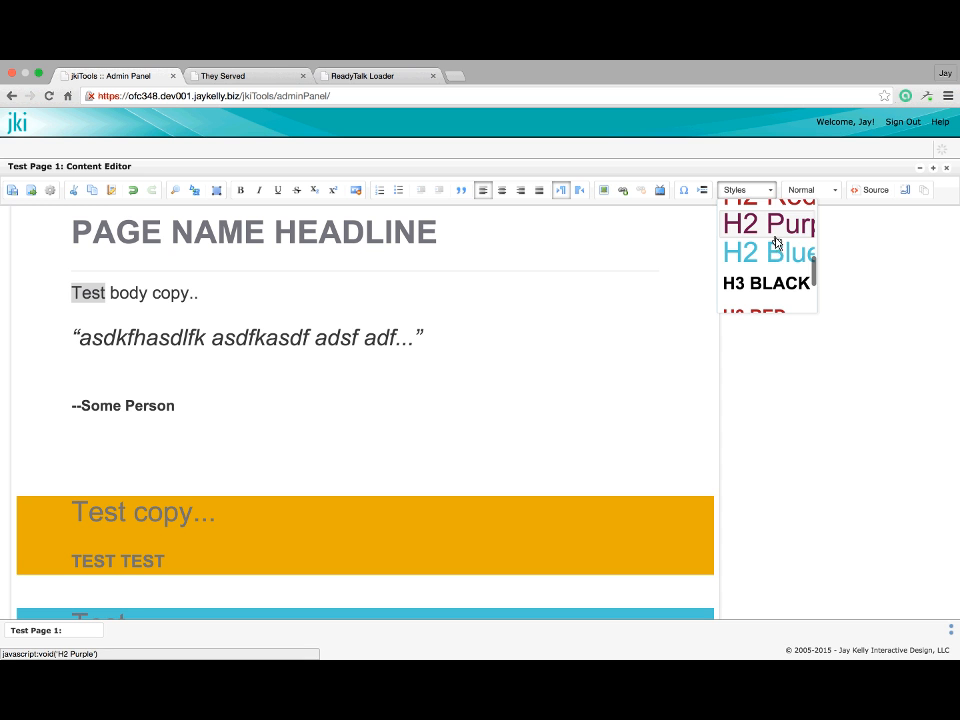
pyautogui.scroll(-2, 776, 242)
pyautogui.scroll(4, 774, 258)
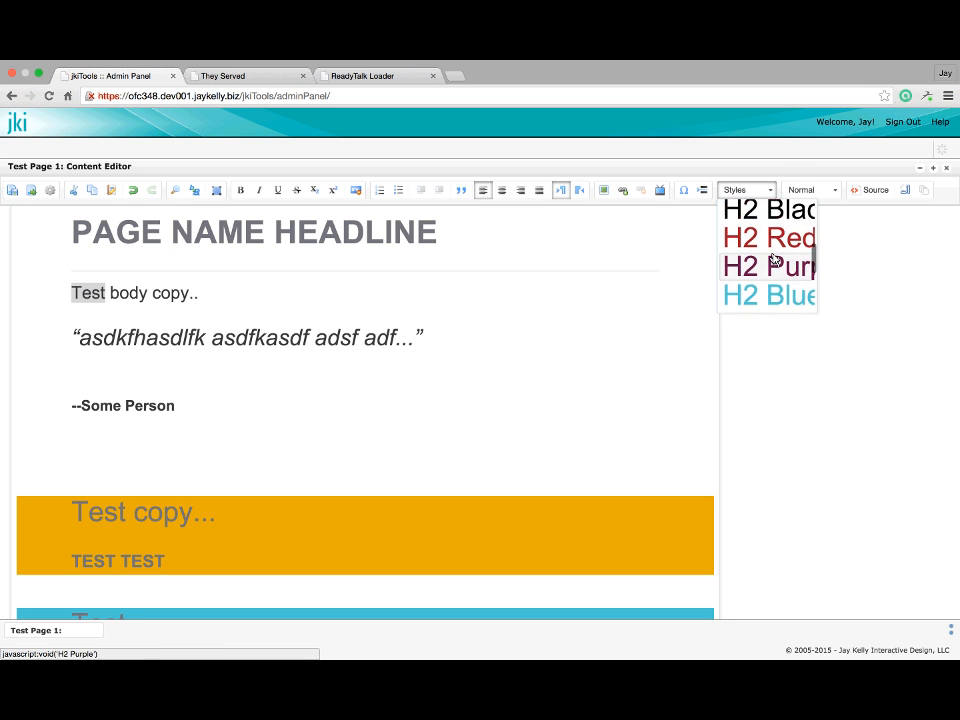
pyautogui.scroll(1, 773, 259)
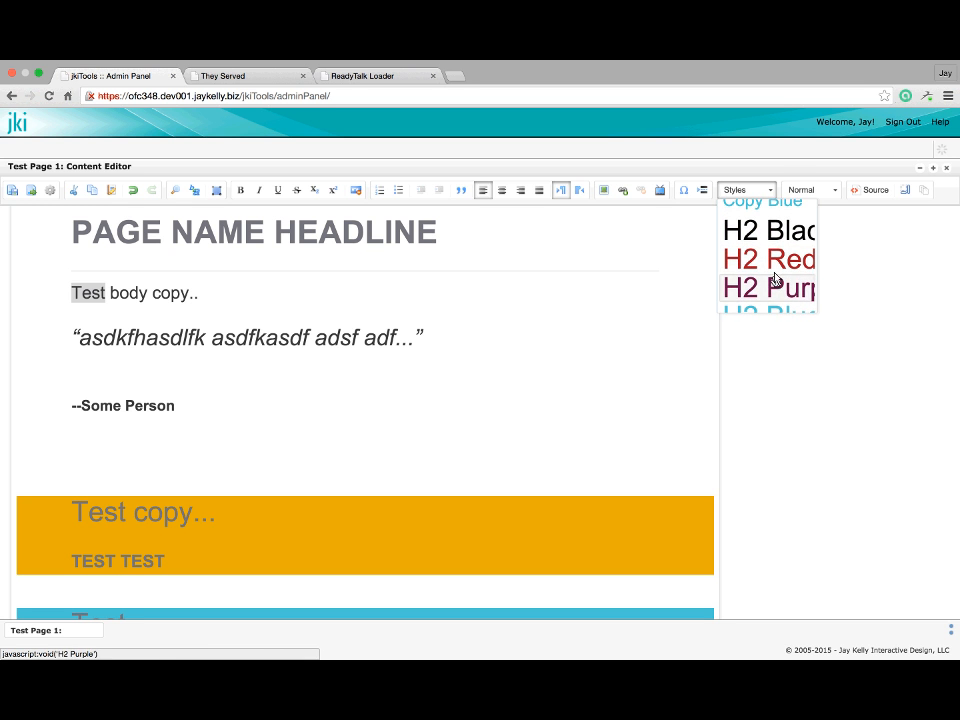
pyautogui.scroll(-3, 775, 280)
pyautogui.scroll(5, 776, 274)
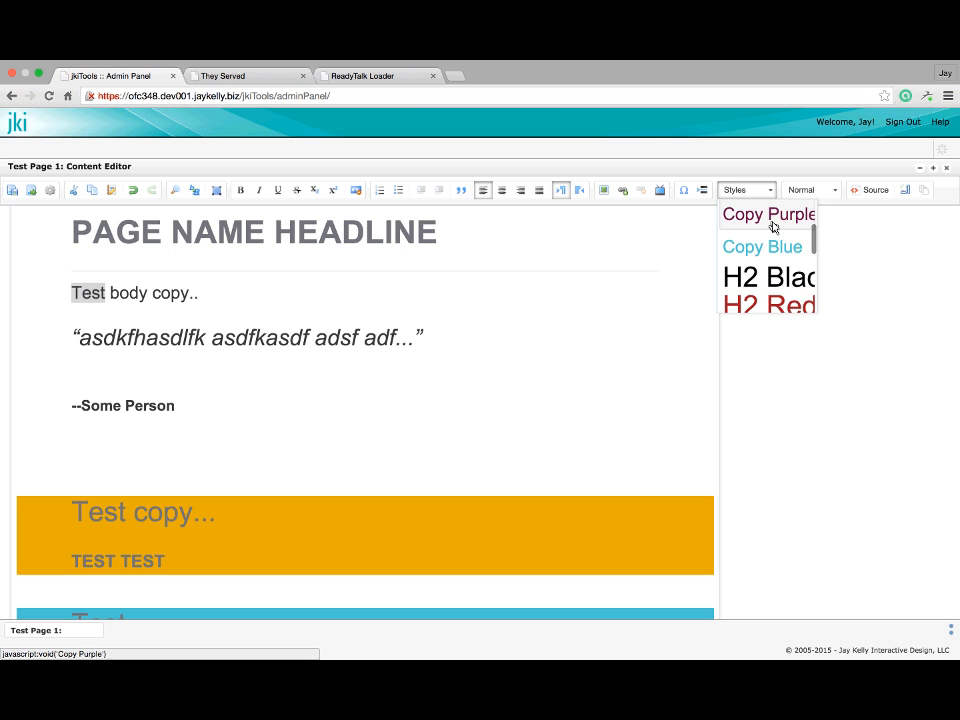
pyautogui.scroll(2, 773, 227)
pyautogui.scroll(1, 773, 225)
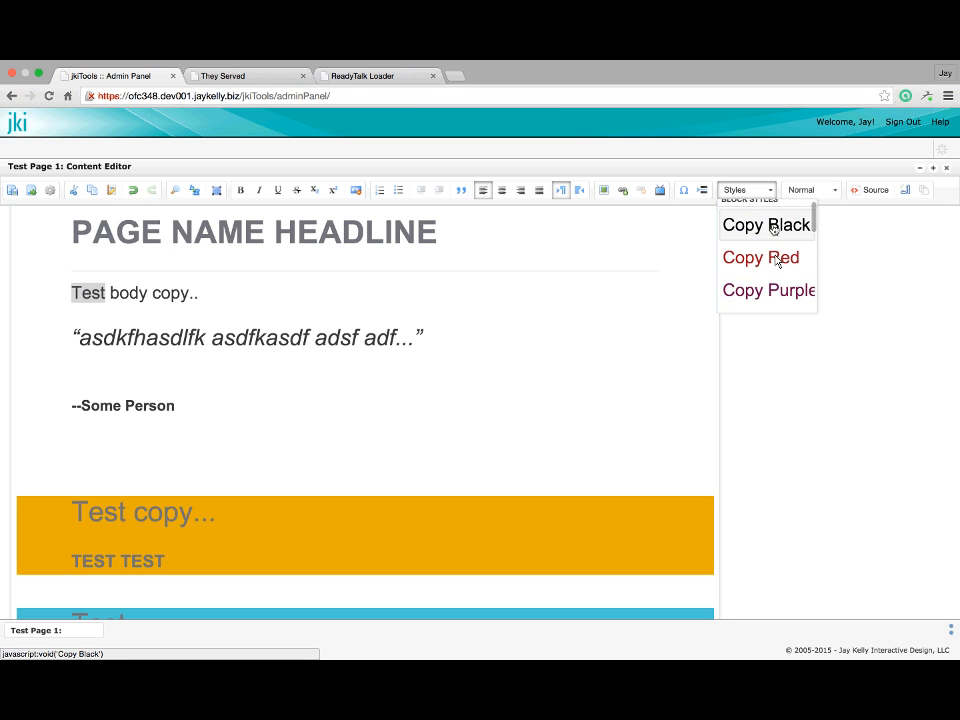
pyautogui.scroll(-4, 777, 258)
pyautogui.scroll(-3, 775, 258)
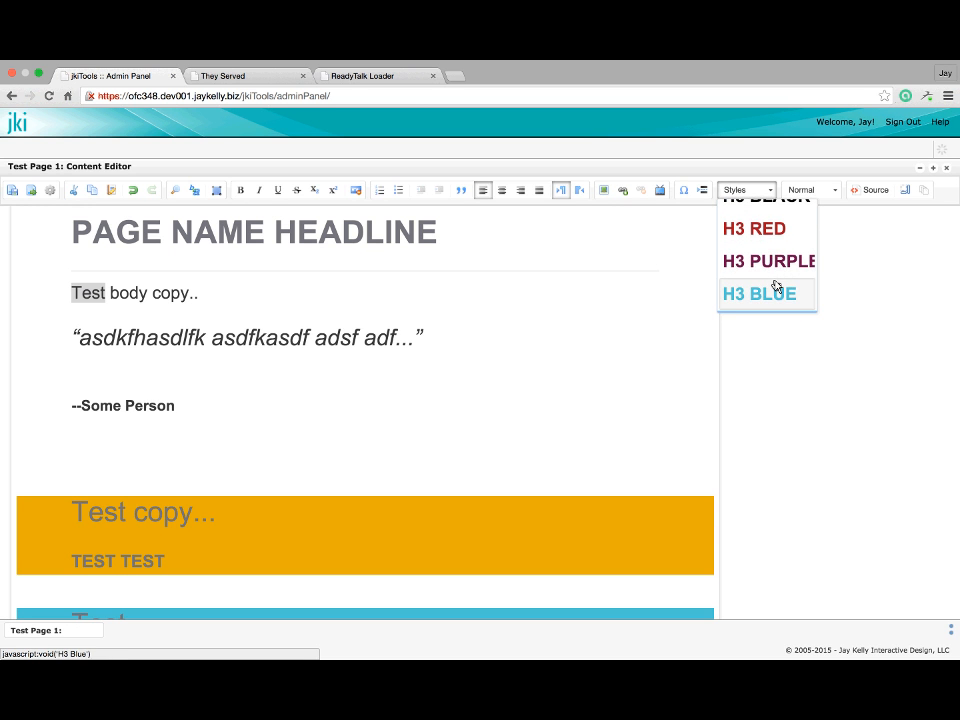
pyautogui.click(343, 396)
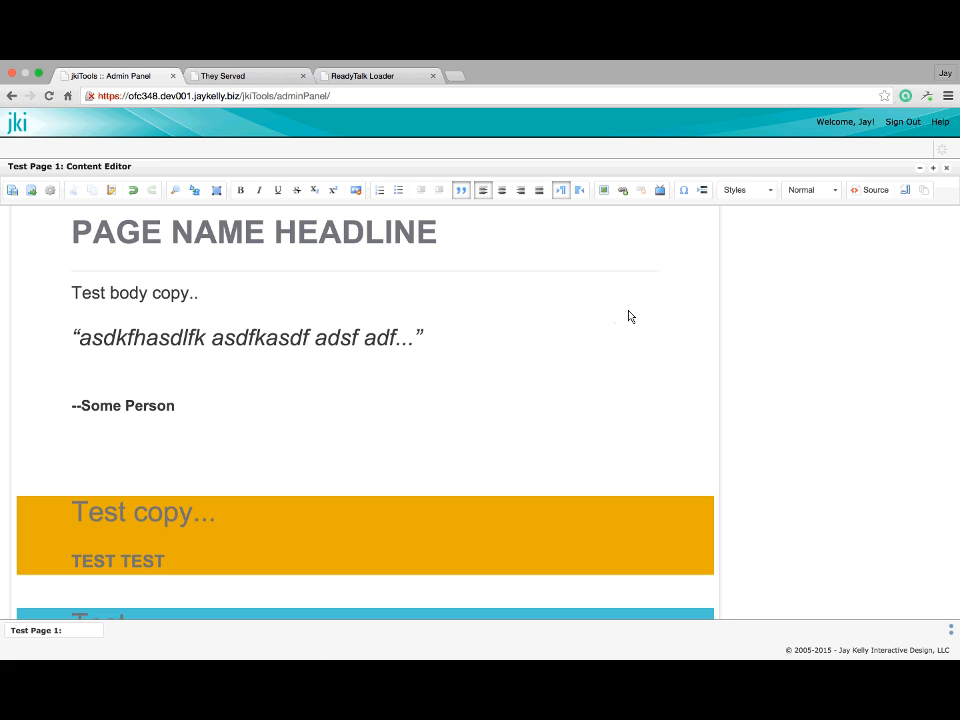
# Add a new empty paragraph below the Body Copy line
pyautogui.scroll(-5, 161, 530)
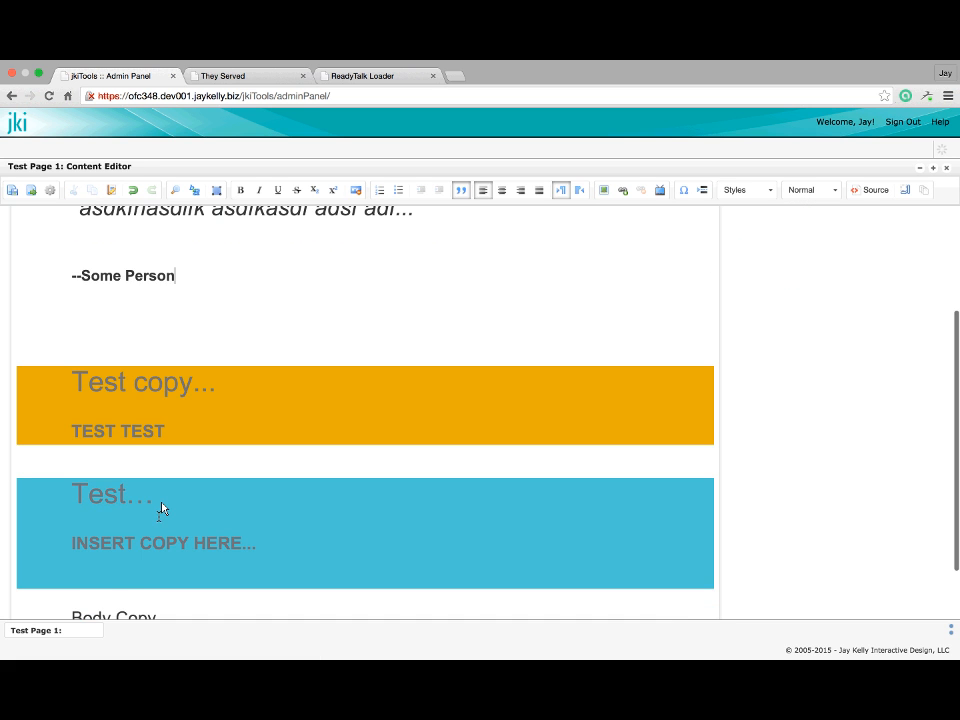
pyautogui.click(188, 519)
pyautogui.press('Return')
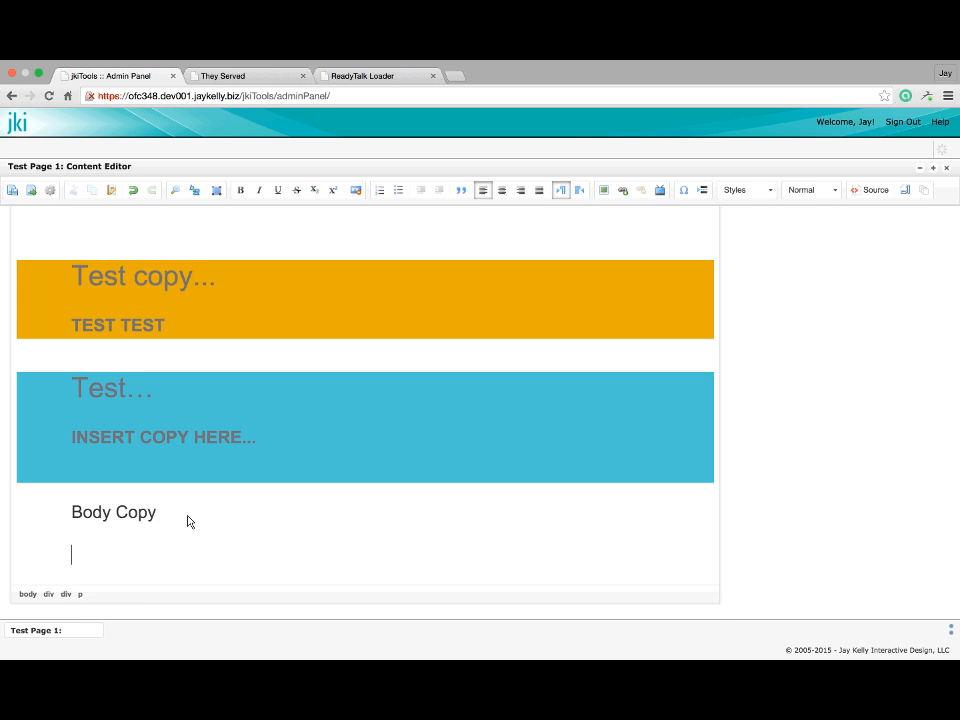
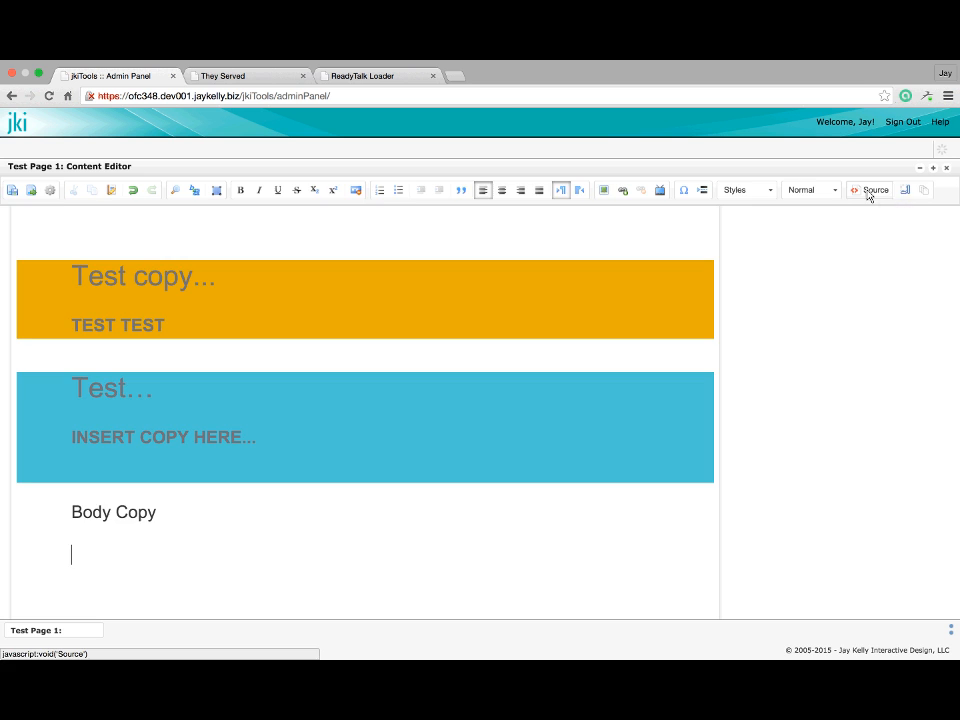
# View the page's HTML source, then return to the visual editing view
pyautogui.click(868, 194)
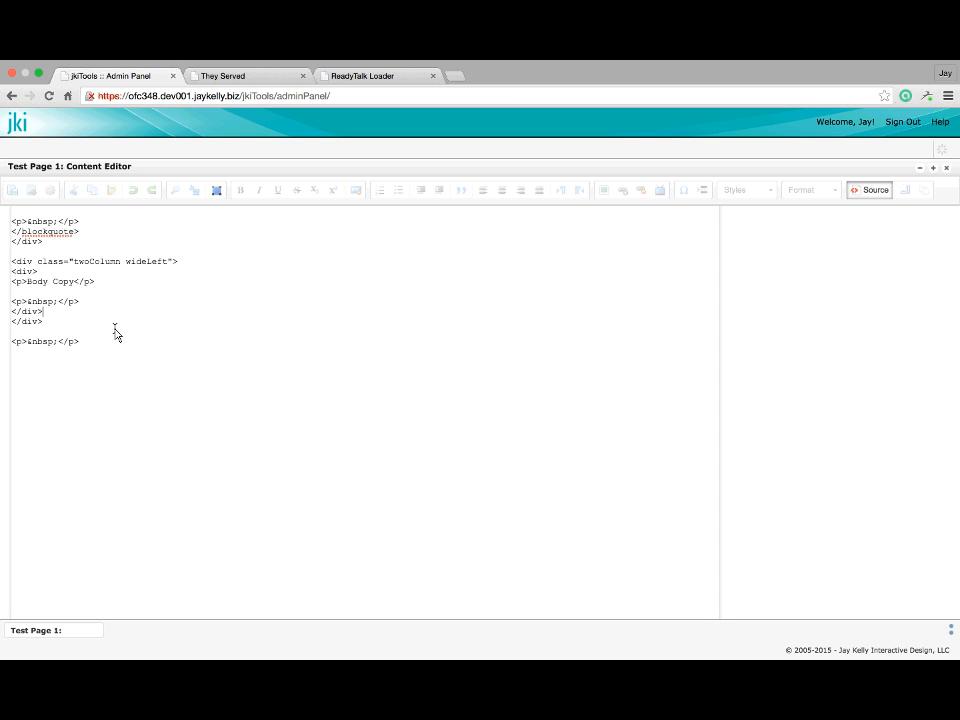
pyautogui.click(868, 192)
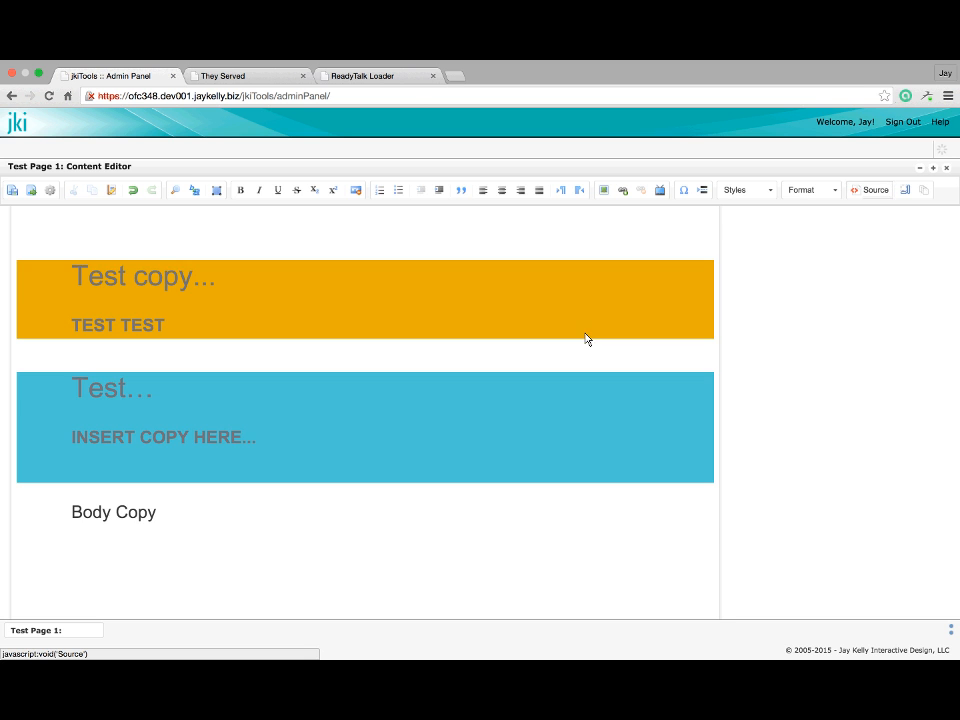
pyautogui.scroll(5, 444, 414)
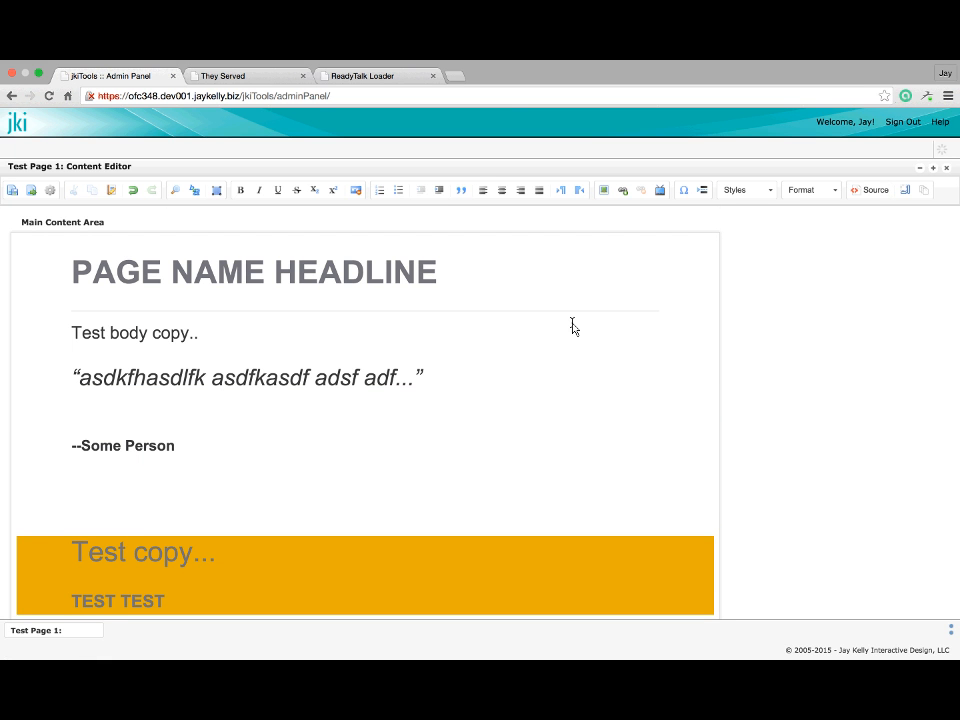
pyautogui.scroll(-1, 574, 329)
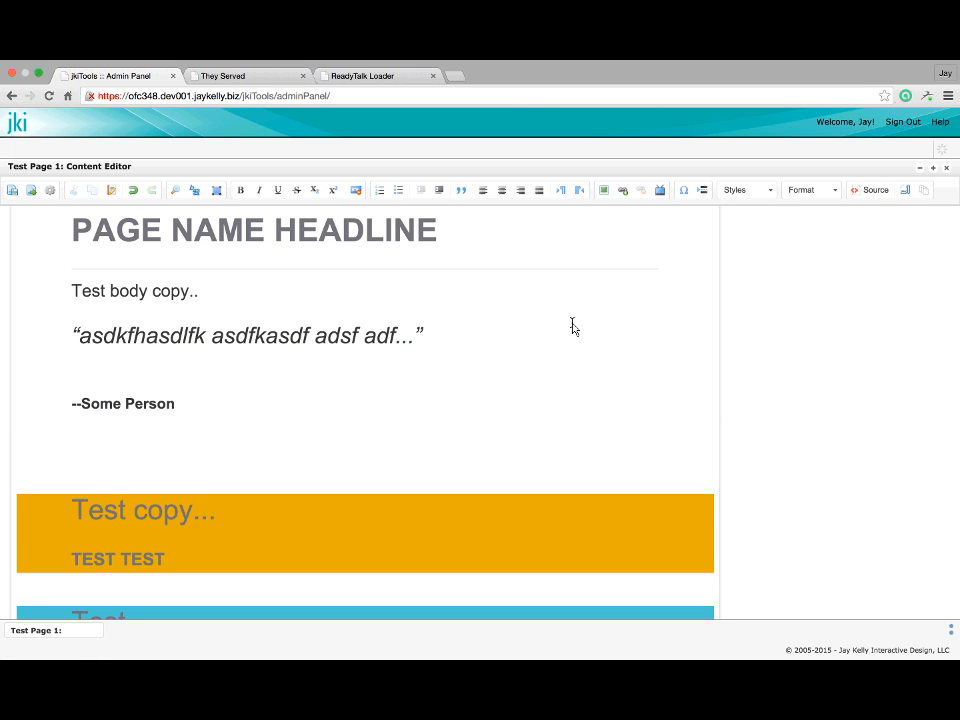
pyautogui.scroll(2, 572, 328)
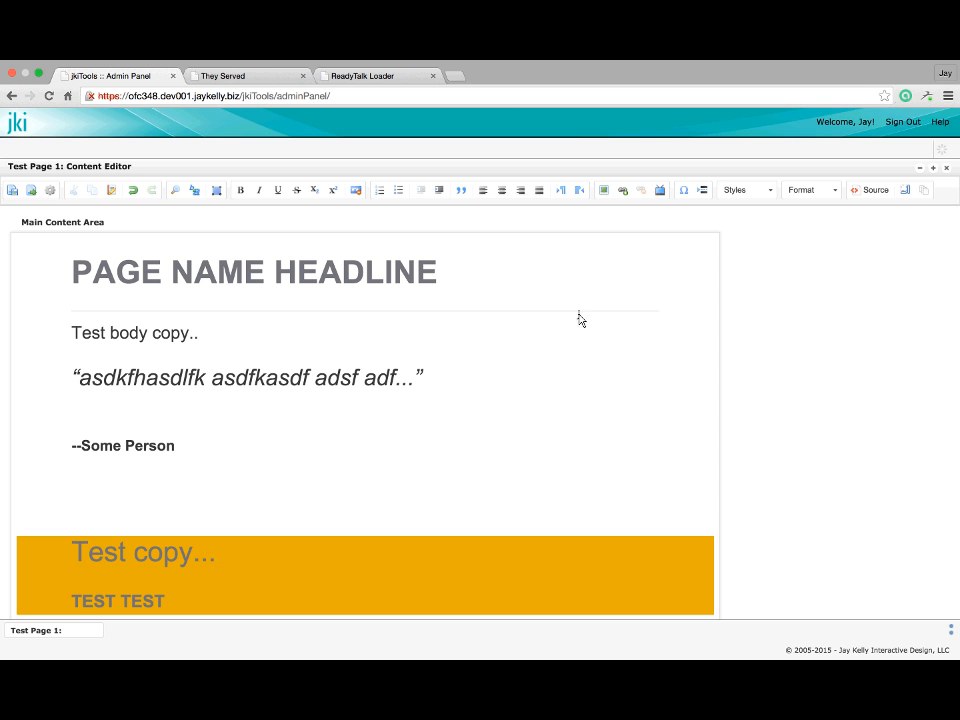
pyautogui.scroll(-1, 575, 374)
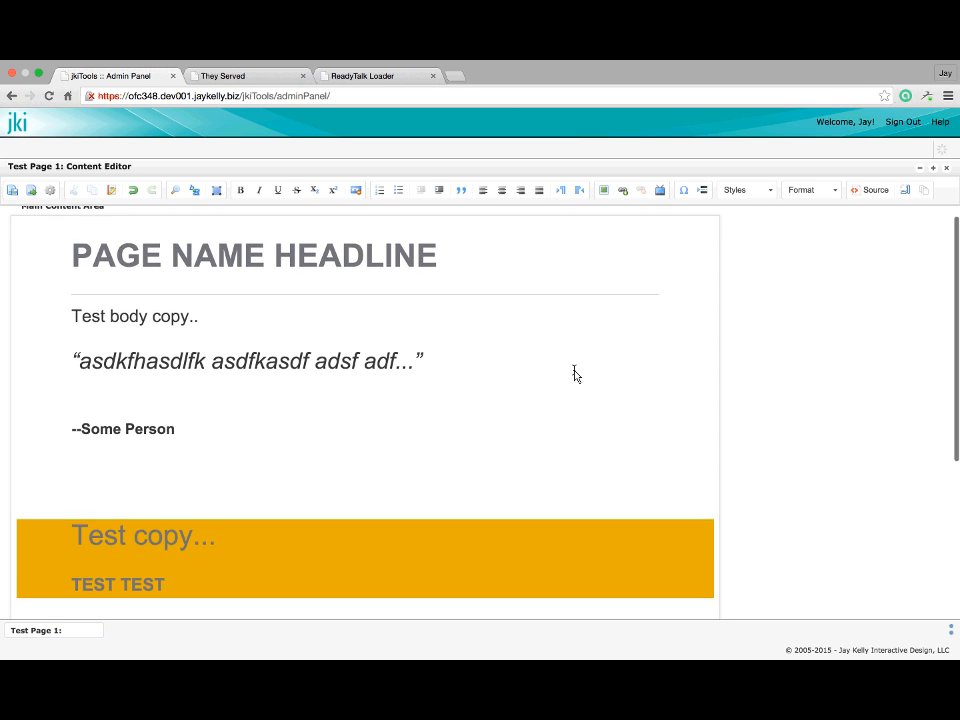
pyautogui.scroll(1, 575, 374)
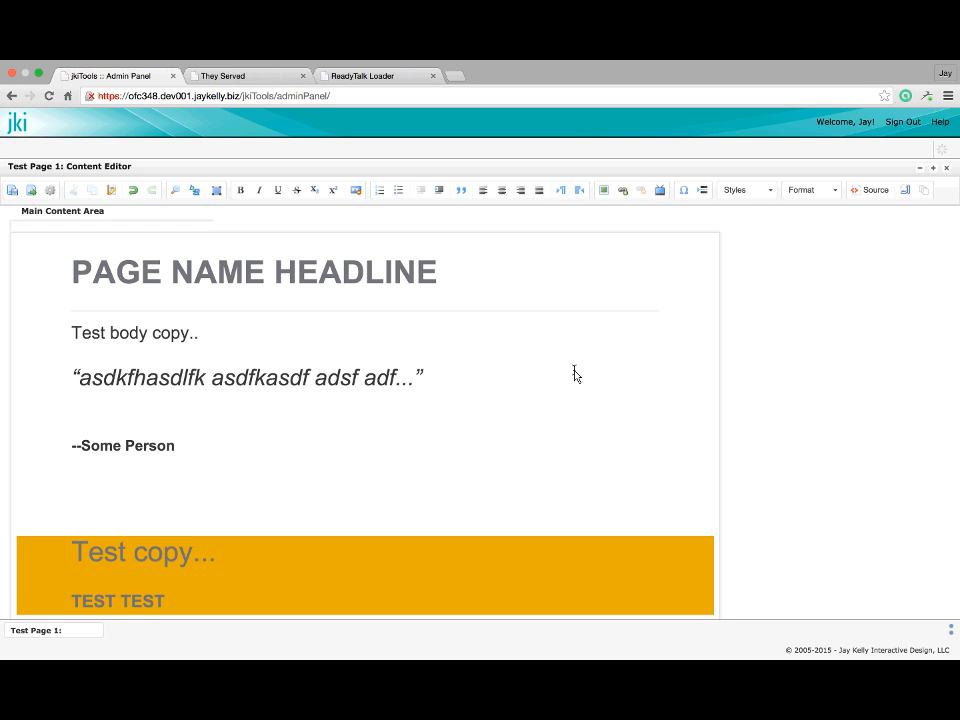
pyautogui.scroll(-5, 575, 374)
pyautogui.scroll(3, 575, 409)
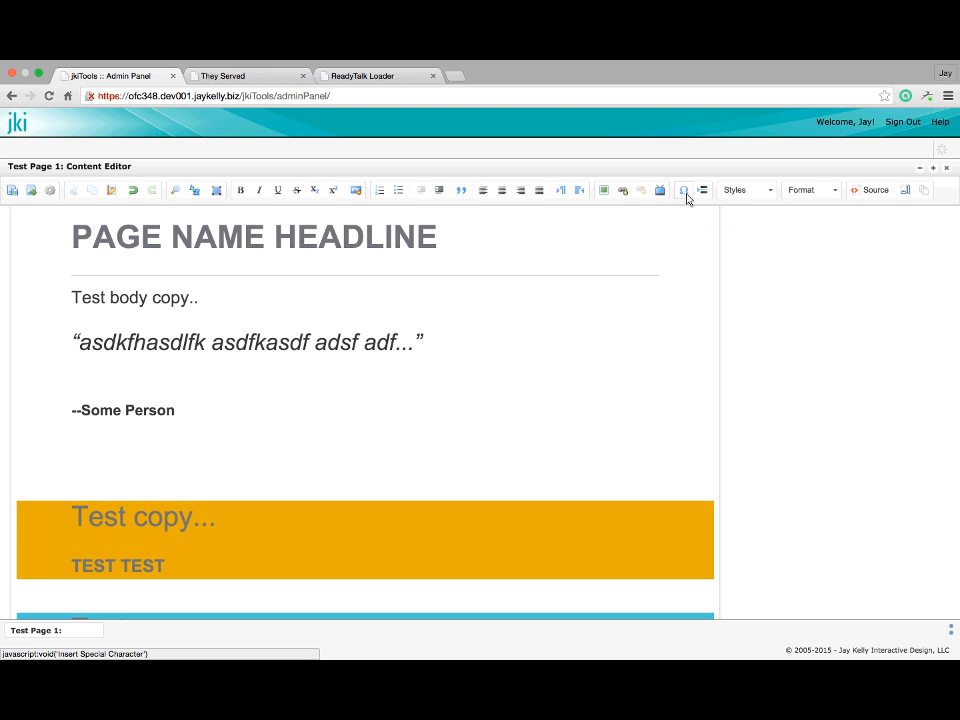
# Open the special character picker and close it without inserting anything
pyautogui.click(684, 191)
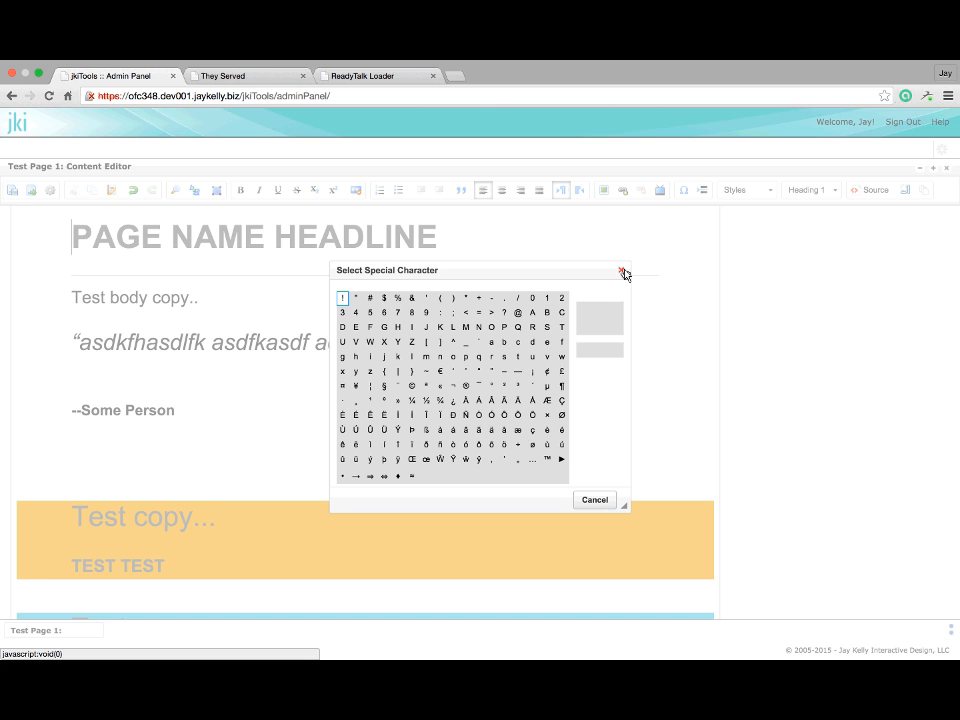
pyautogui.click(623, 271)
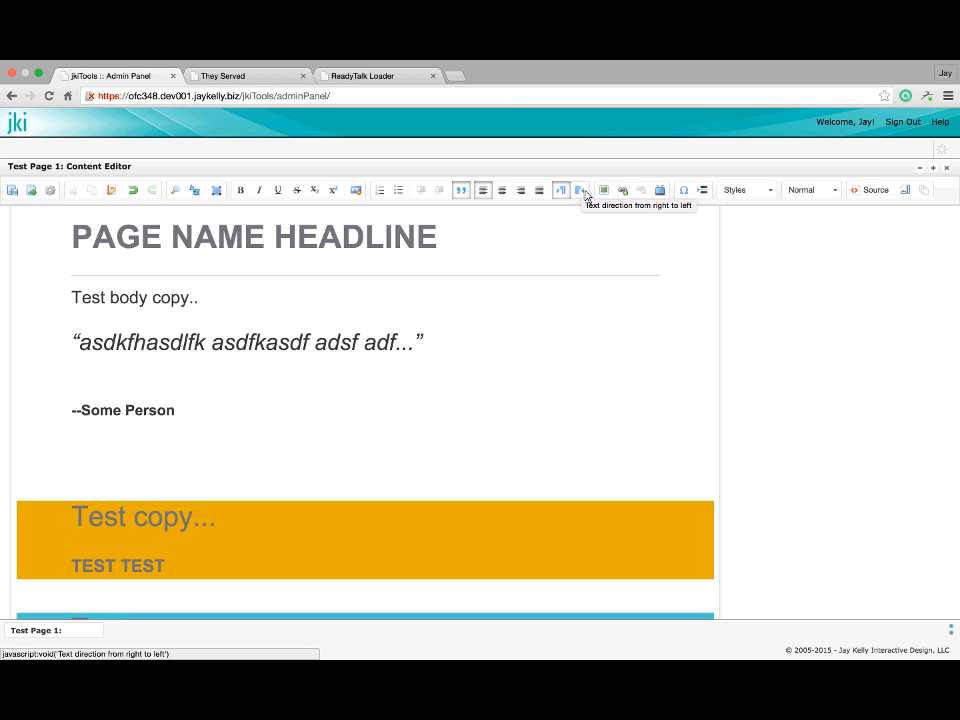
pyautogui.scroll(1, 454, 333)
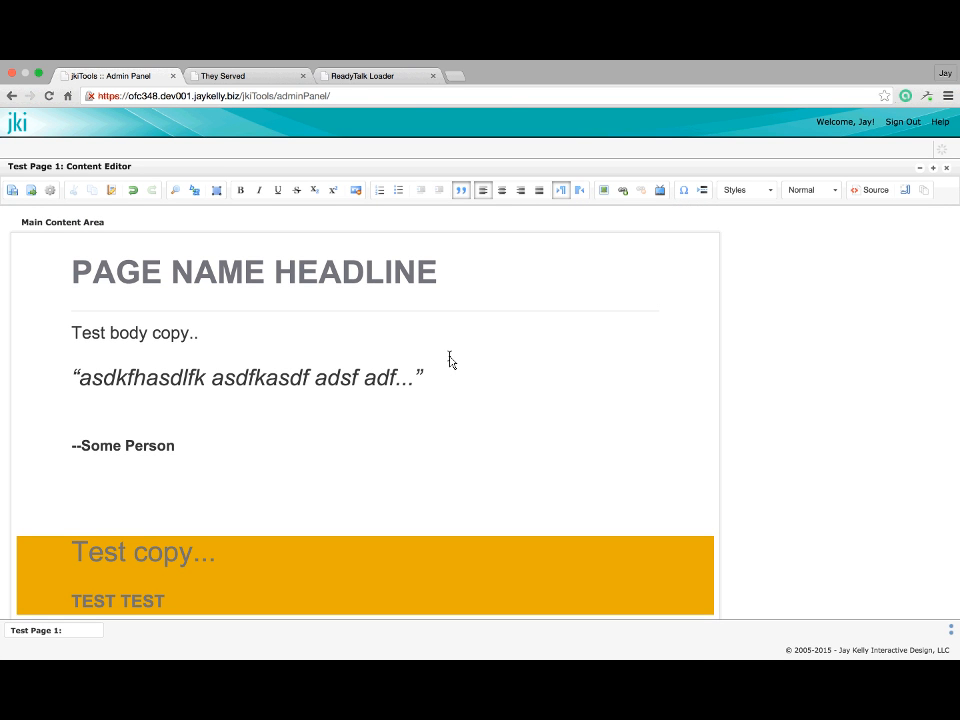
pyautogui.scroll(-1, 400, 436)
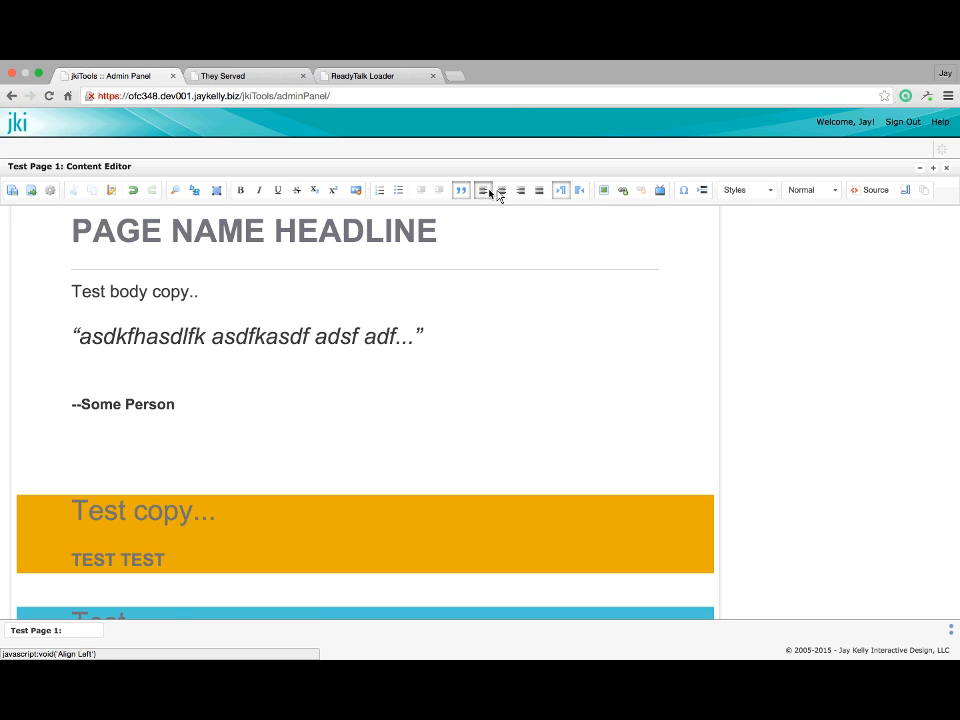
# Try centre, right and justified alignment on the italic quote, leaving it left-aligned
pyautogui.click(326, 338)
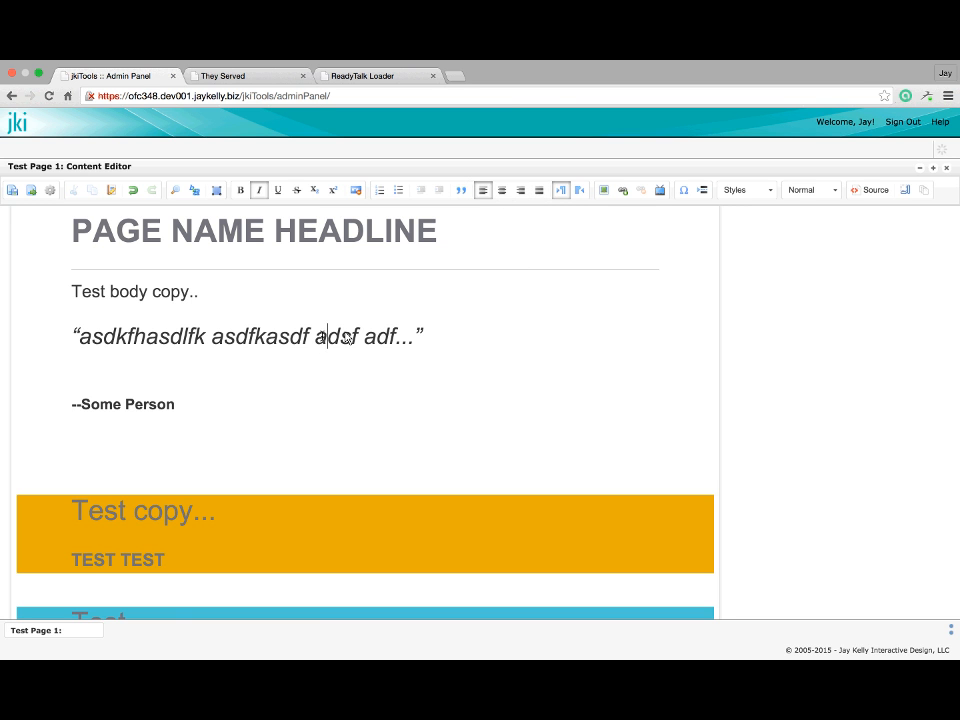
pyautogui.click(507, 194)
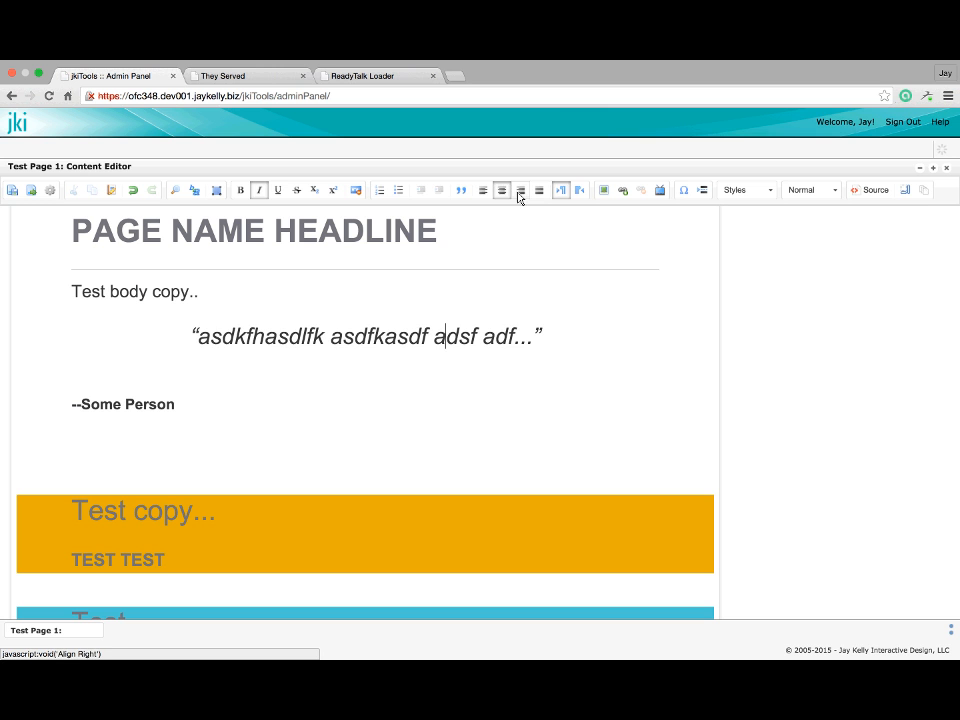
pyautogui.click(519, 195)
pyautogui.click(484, 193)
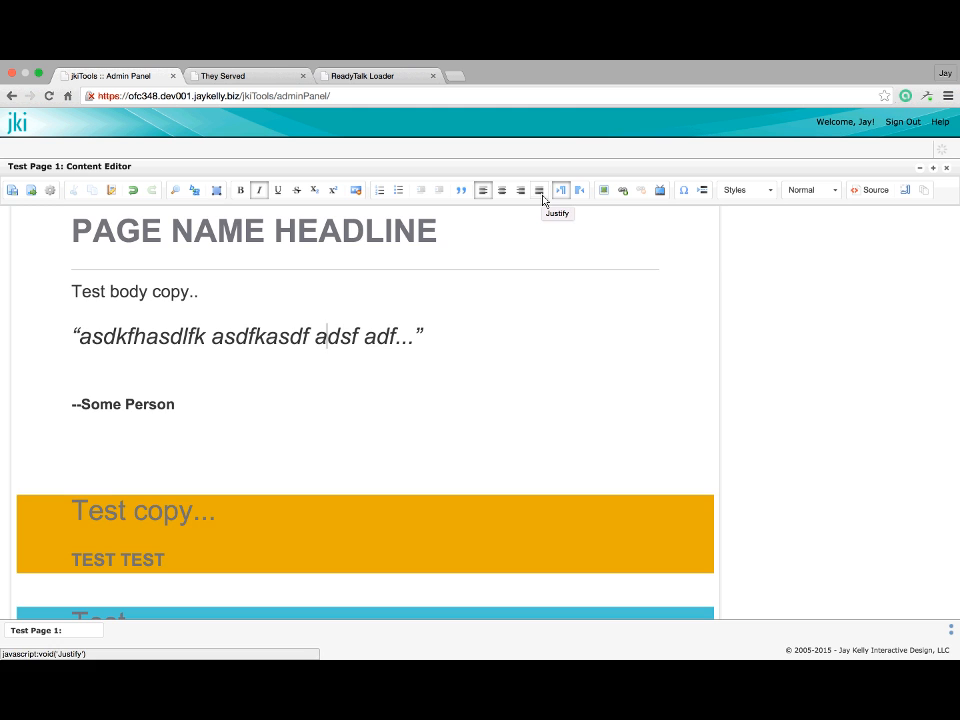
pyautogui.scroll(-3, 399, 388)
pyautogui.scroll(3, 399, 388)
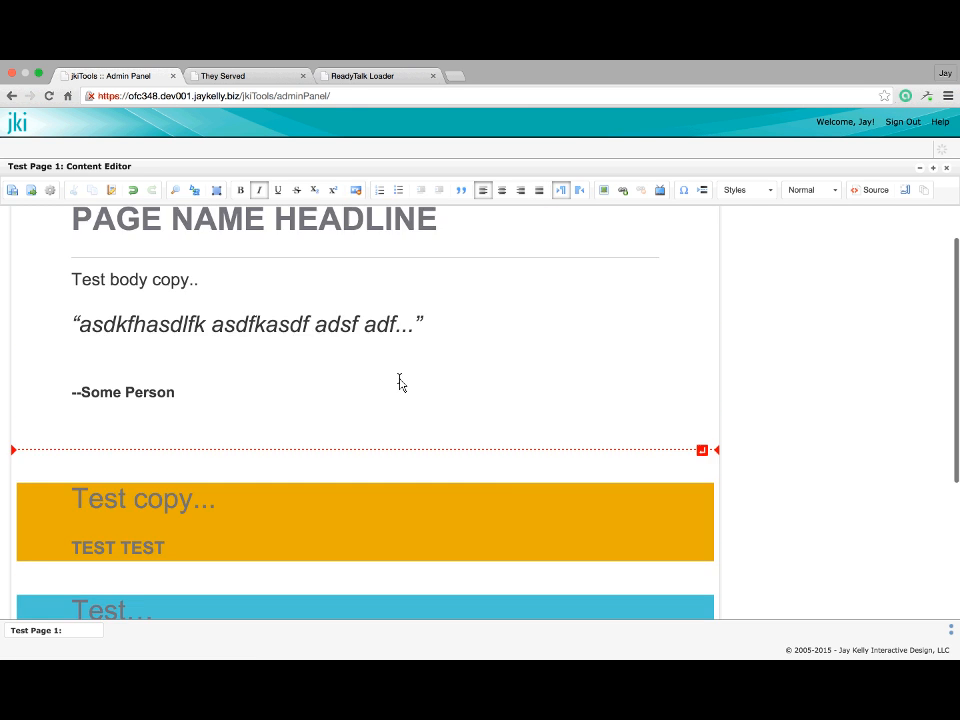
pyautogui.scroll(1, 410, 376)
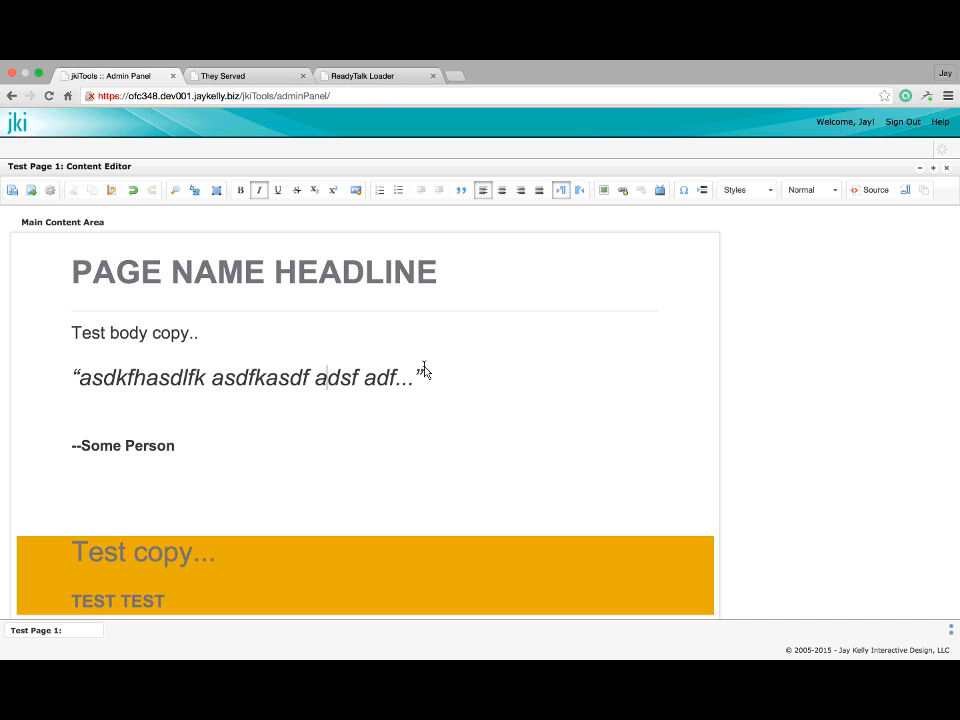
pyautogui.click(540, 190)
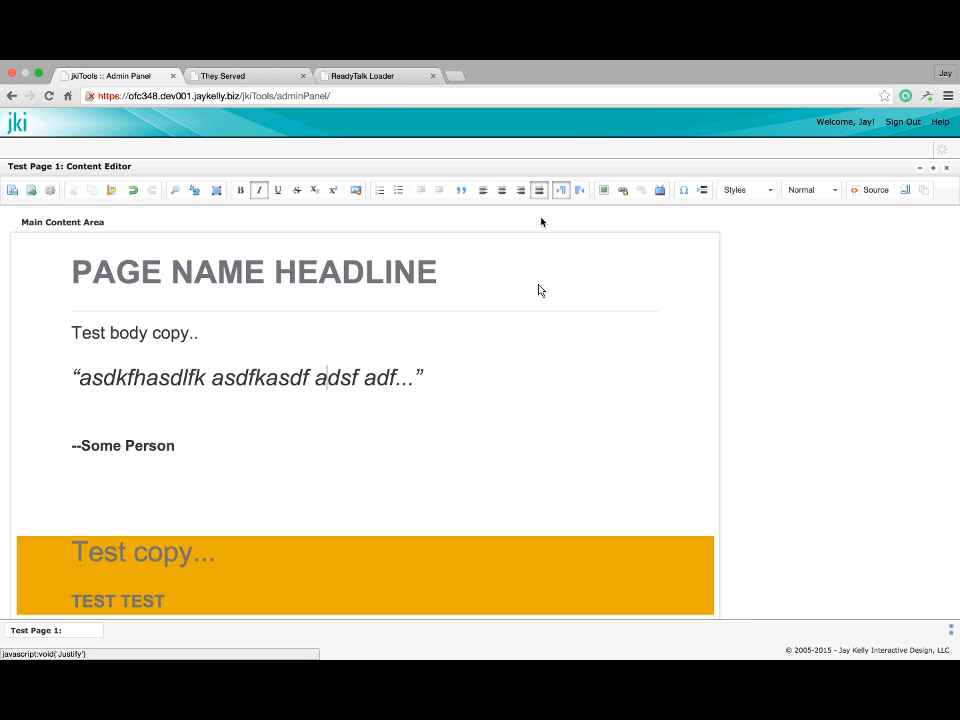
pyautogui.click(449, 386)
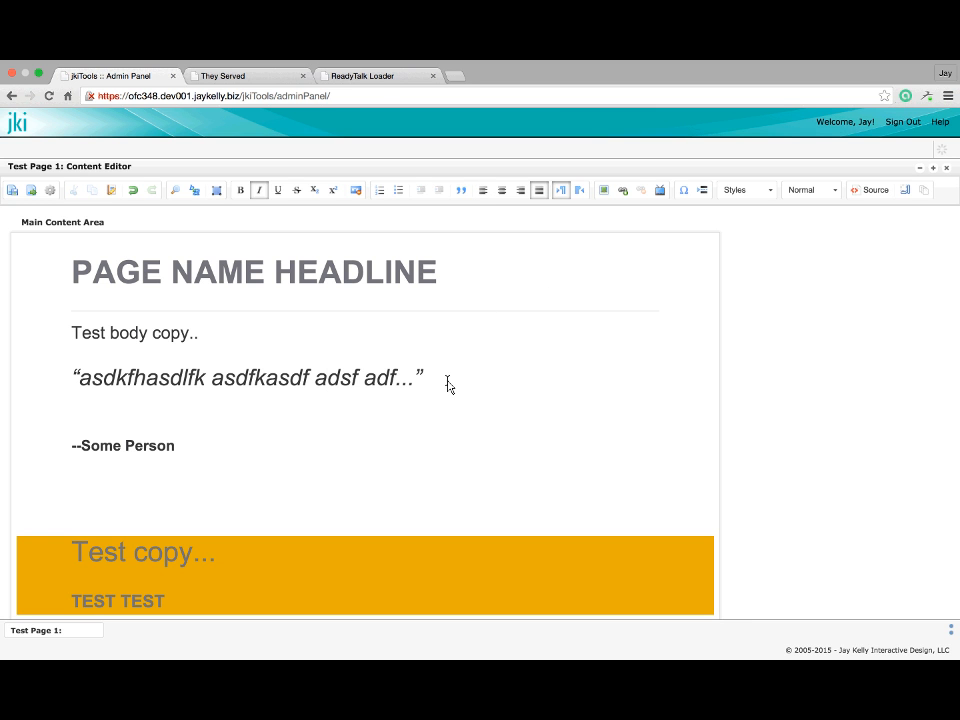
pyautogui.click(482, 192)
pyautogui.scroll(-2, 186, 489)
# Add a Normal-format paragraph 'Lists 1' below the quote
pyautogui.press('Return')
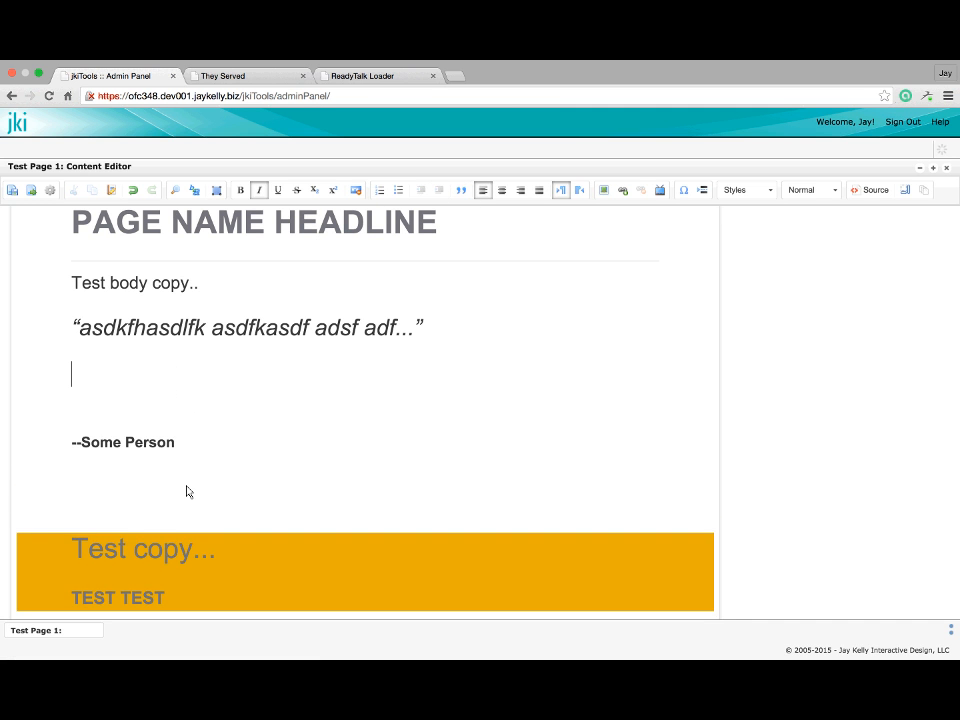
pyautogui.write('Lists')
pyautogui.press('BackSpace')
pyautogui.press('BackSpace')
pyautogui.press('BackSpace')
pyautogui.press('BackSpace')
pyautogui.click(835, 190)
pyautogui.click(806, 216)
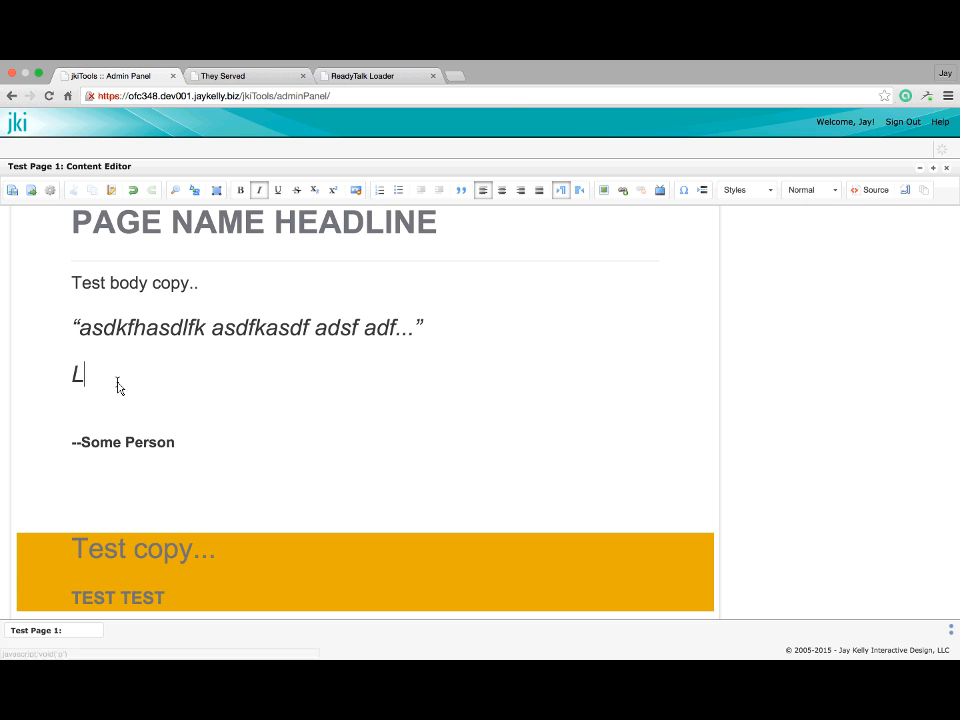
pyautogui.write('ists ')
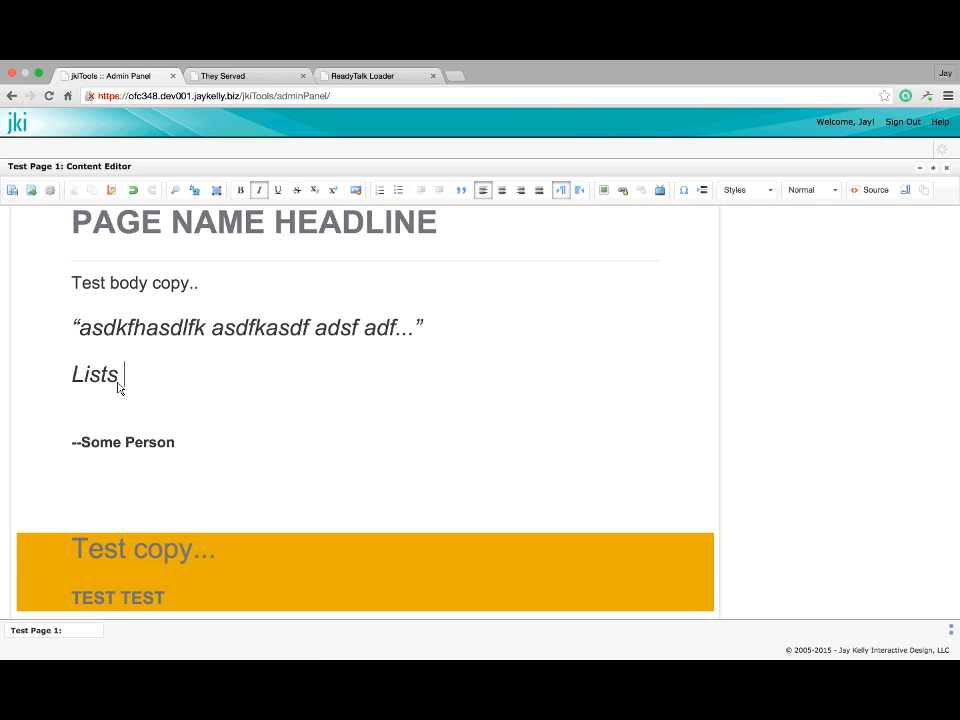
pyautogui.write('1')
pyautogui.press('Return')
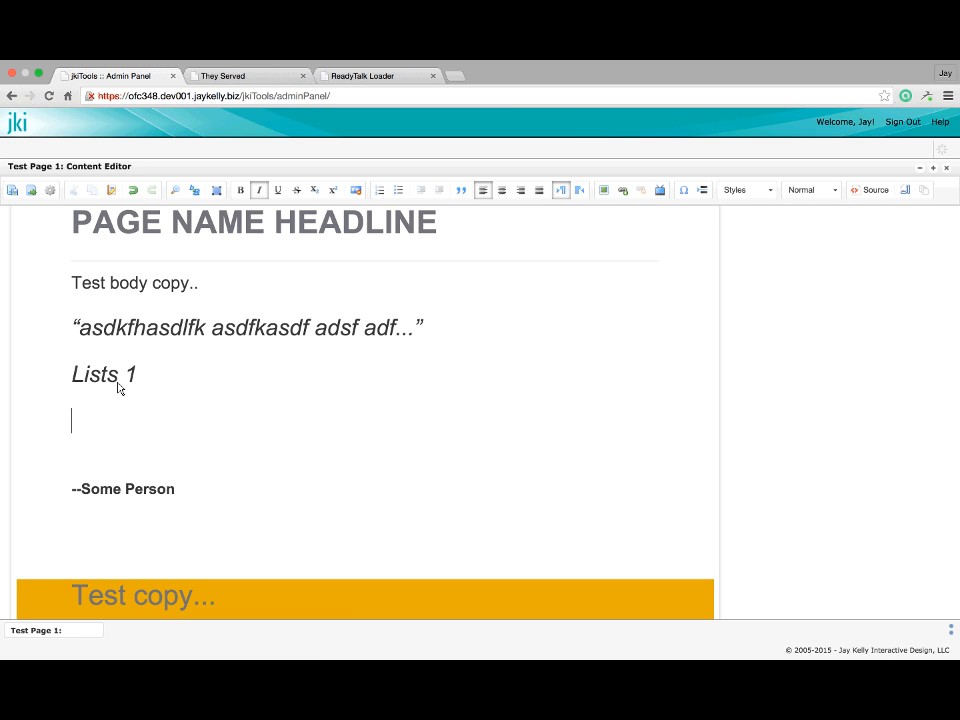
# Make 'Lists 1' a bulleted item with an empty nested sub-bullet below it
pyautogui.click(89, 383)
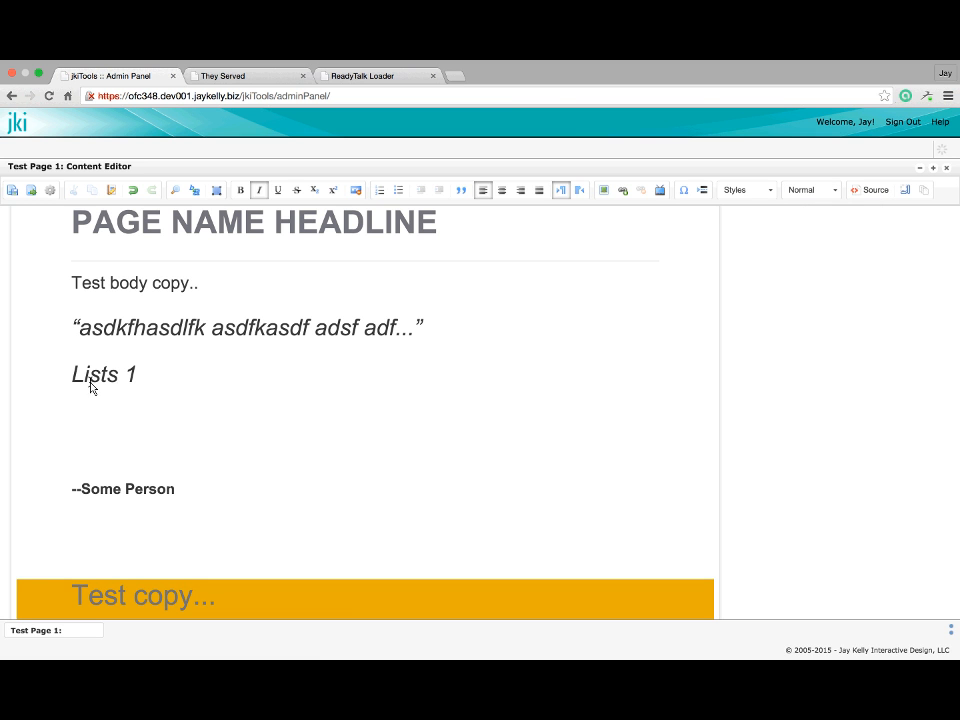
pyautogui.click(397, 190)
pyautogui.click(190, 378)
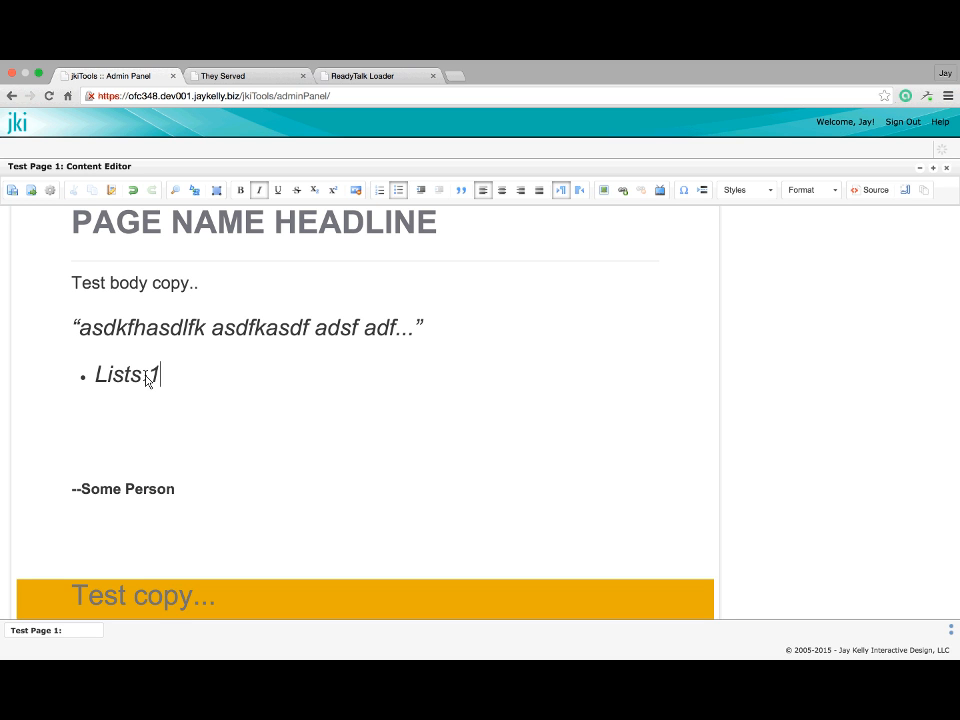
pyautogui.press('Return')
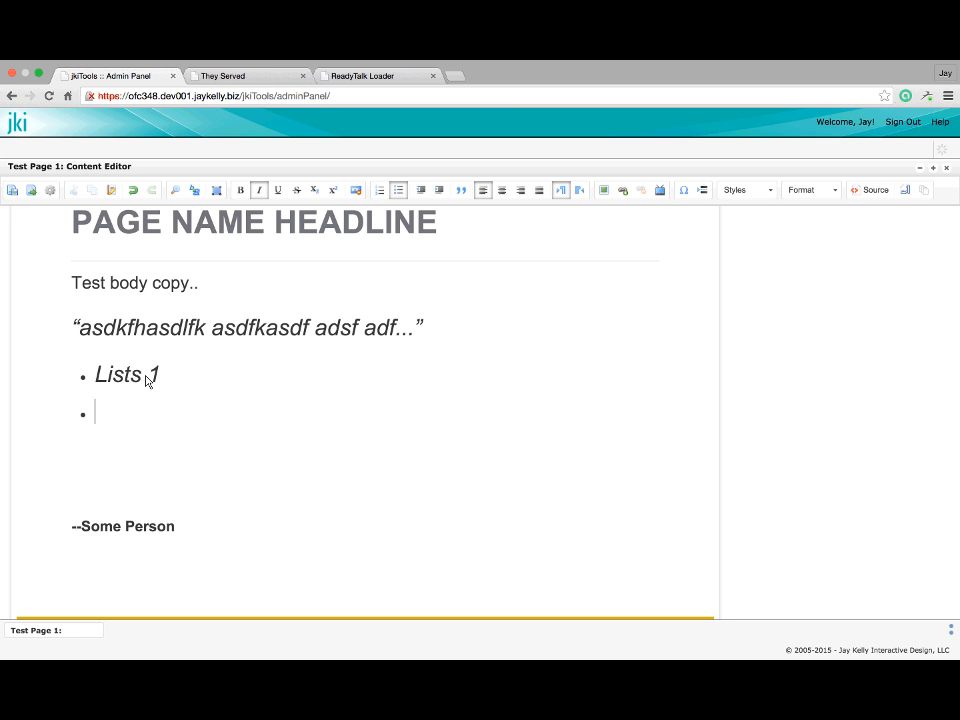
pyautogui.click(439, 192)
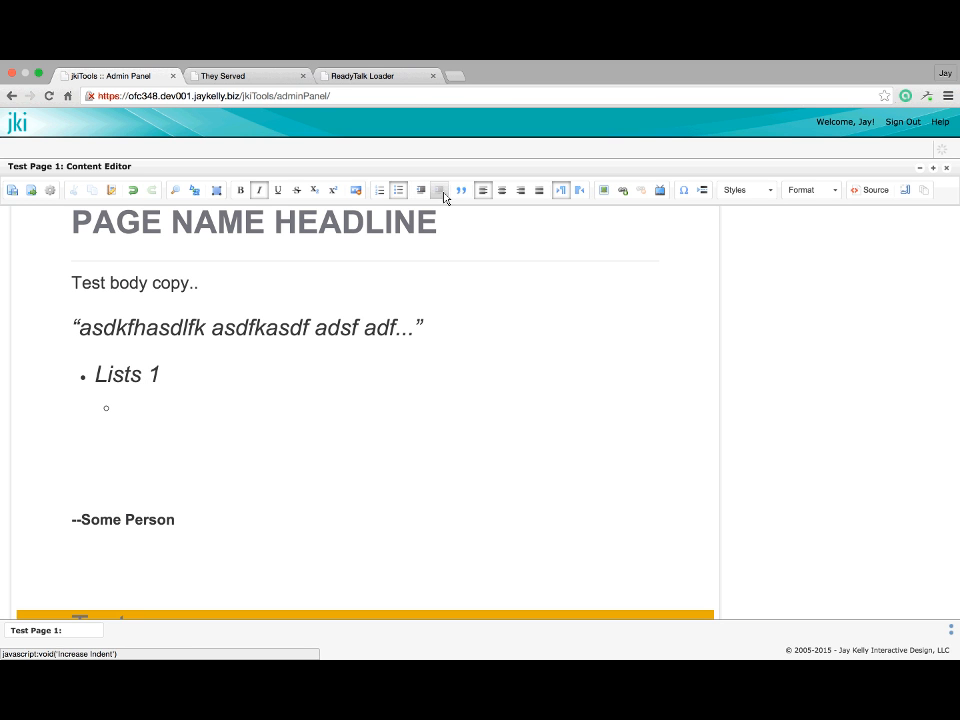
pyautogui.click(419, 196)
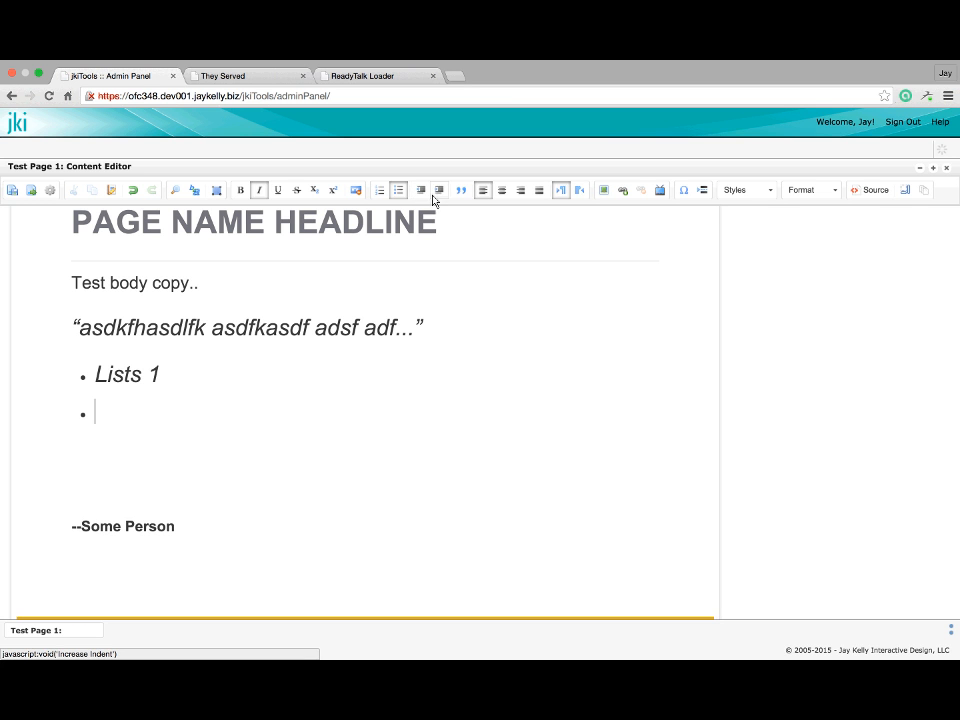
pyautogui.click(436, 193)
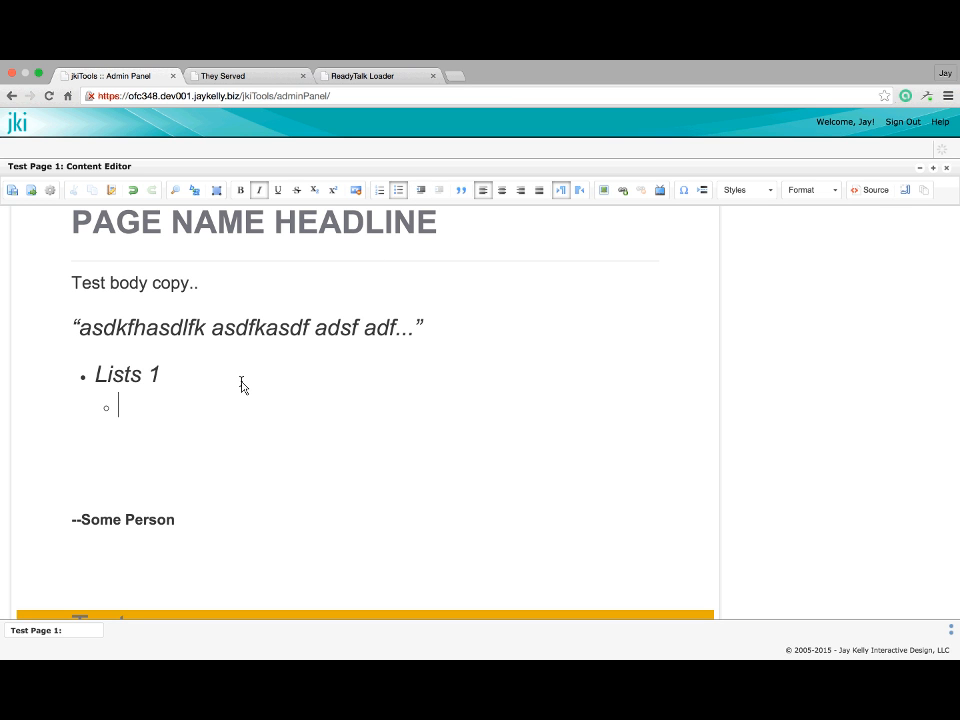
# Fill sub-items 'Test 1-a' and 'Test 1-b', add top-level 'Test 2', then end the list
pyautogui.write('Test 1-a')
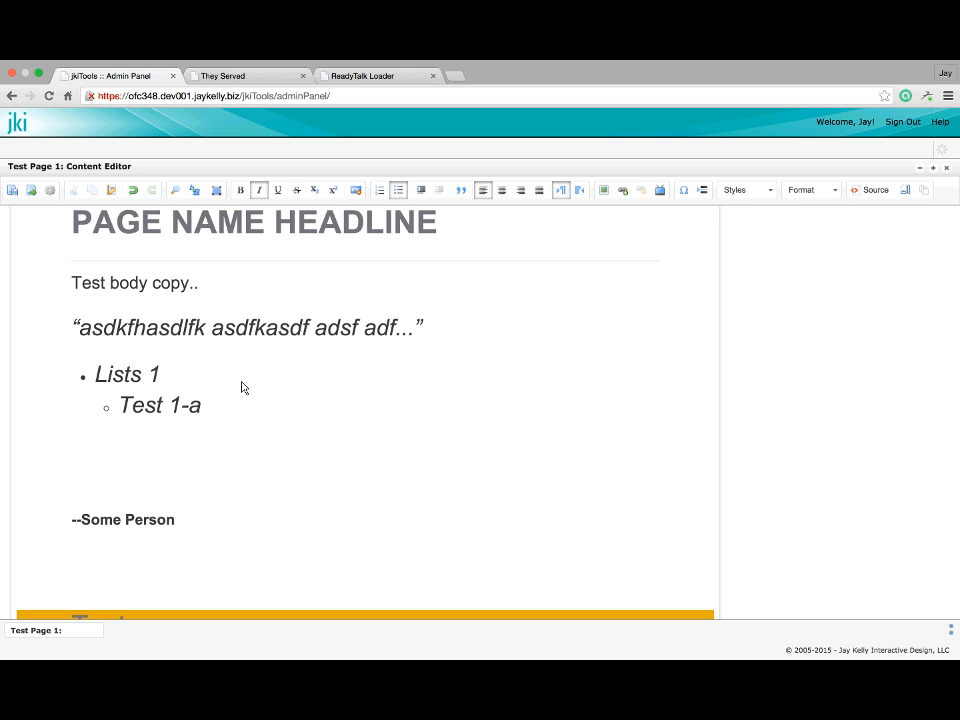
pyautogui.press('Return')
pyautogui.write('Test 1')
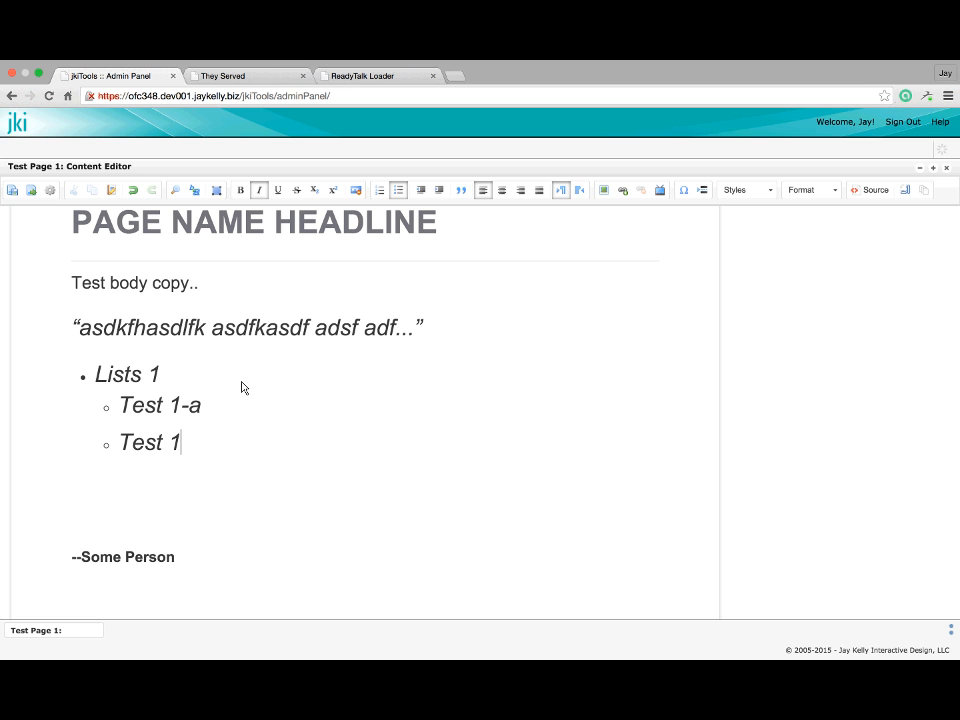
pyautogui.write('-b')
pyautogui.press('Return')
pyautogui.write('Test 2')
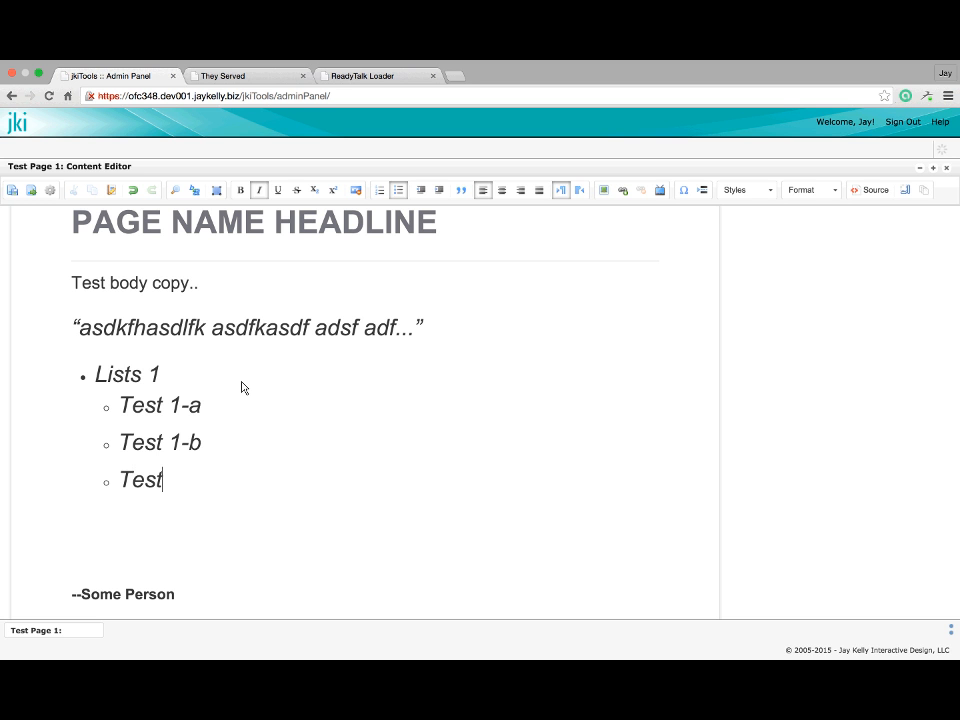
pyautogui.click(424, 189)
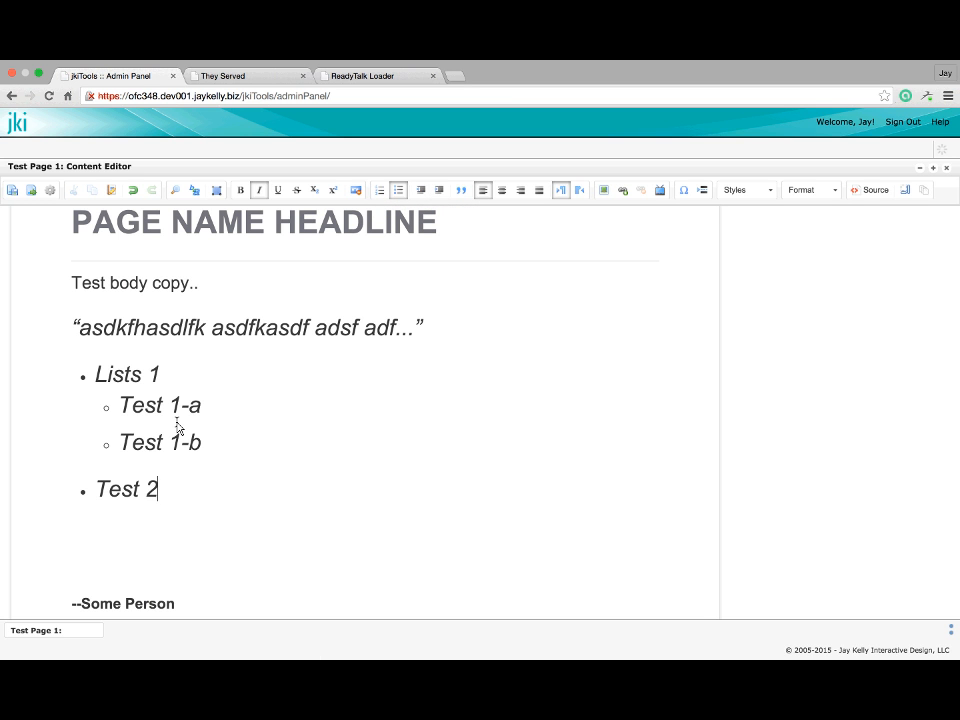
pyautogui.press('Return')
pyautogui.press('Return')
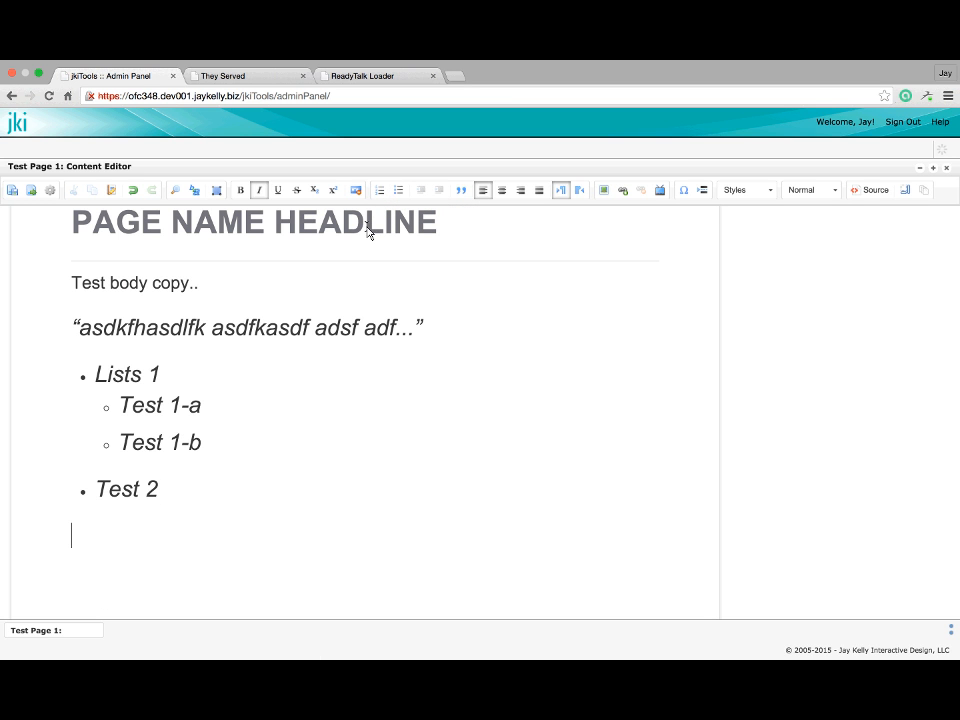
# Start a numbered list 'Test numbered list' with nested item 'Test numbered list 1-a'
pyautogui.write('Test numb')
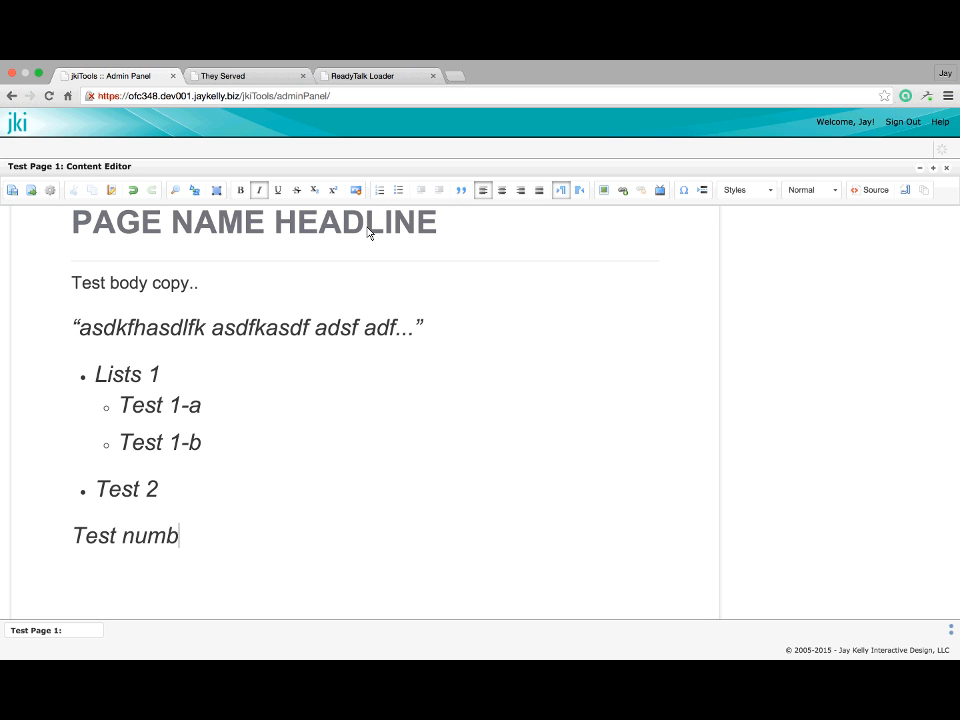
pyautogui.write('ered list')
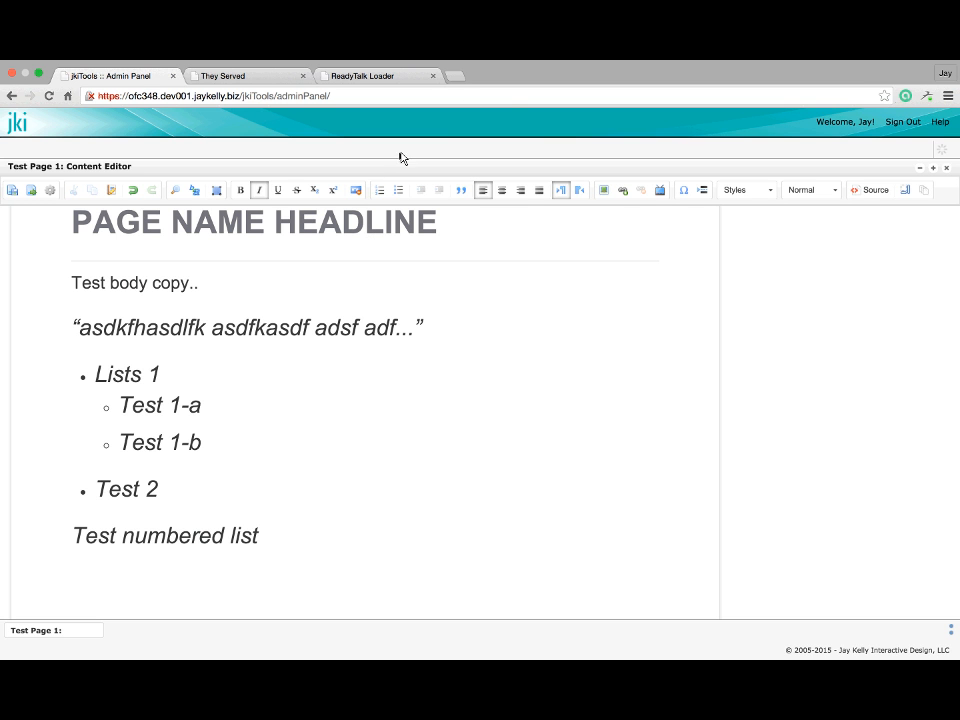
pyautogui.click(381, 192)
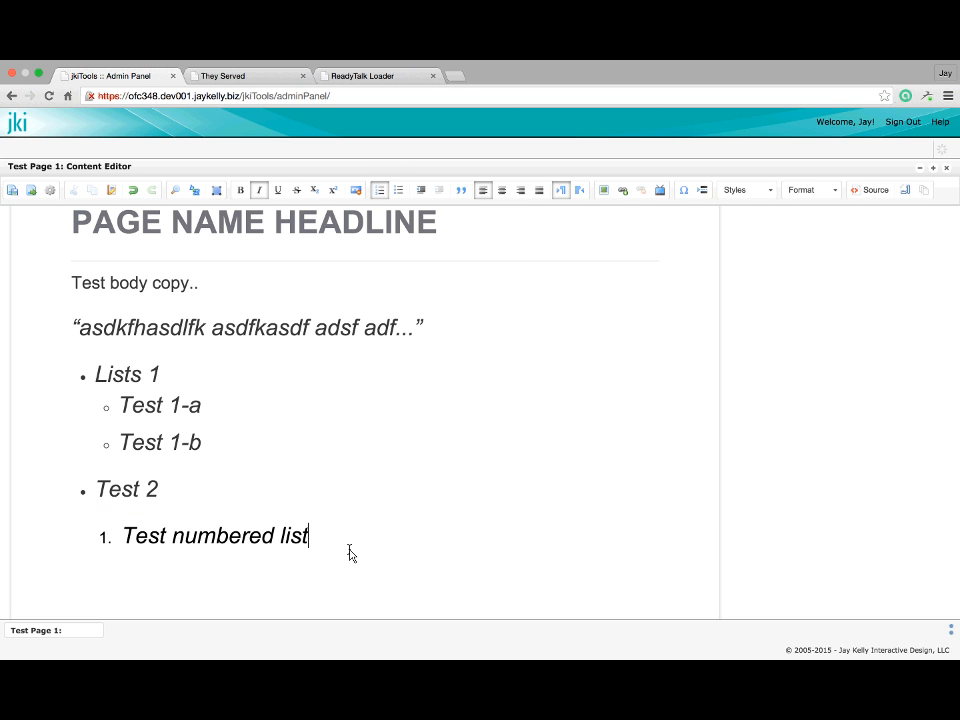
pyautogui.press('Return')
pyautogui.write('Test numbere')
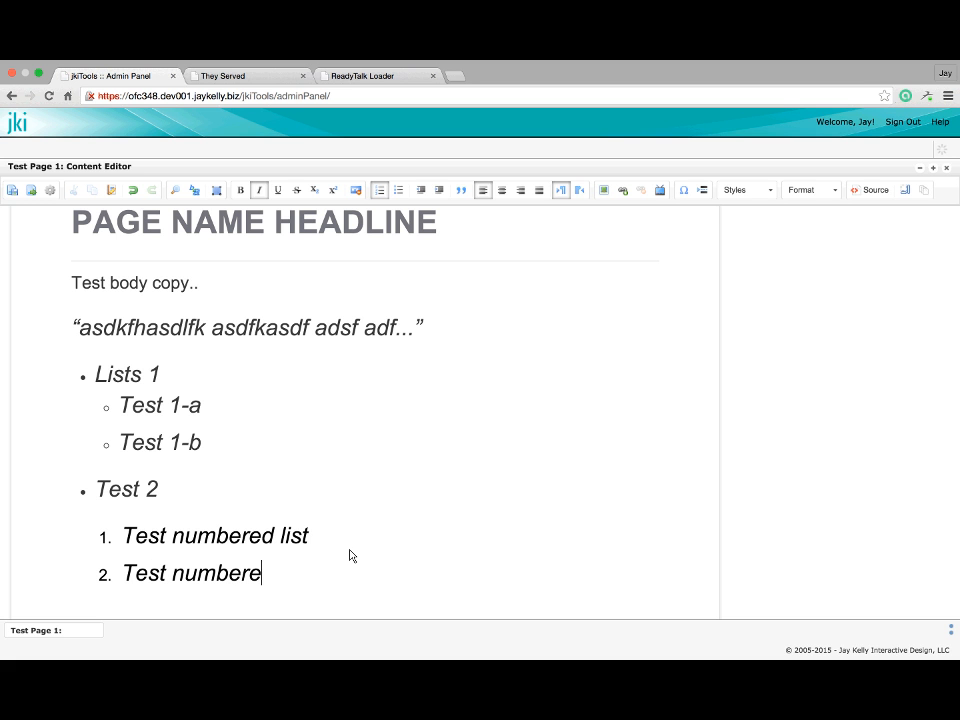
pyautogui.write('d list 1-a')
pyautogui.click(439, 190)
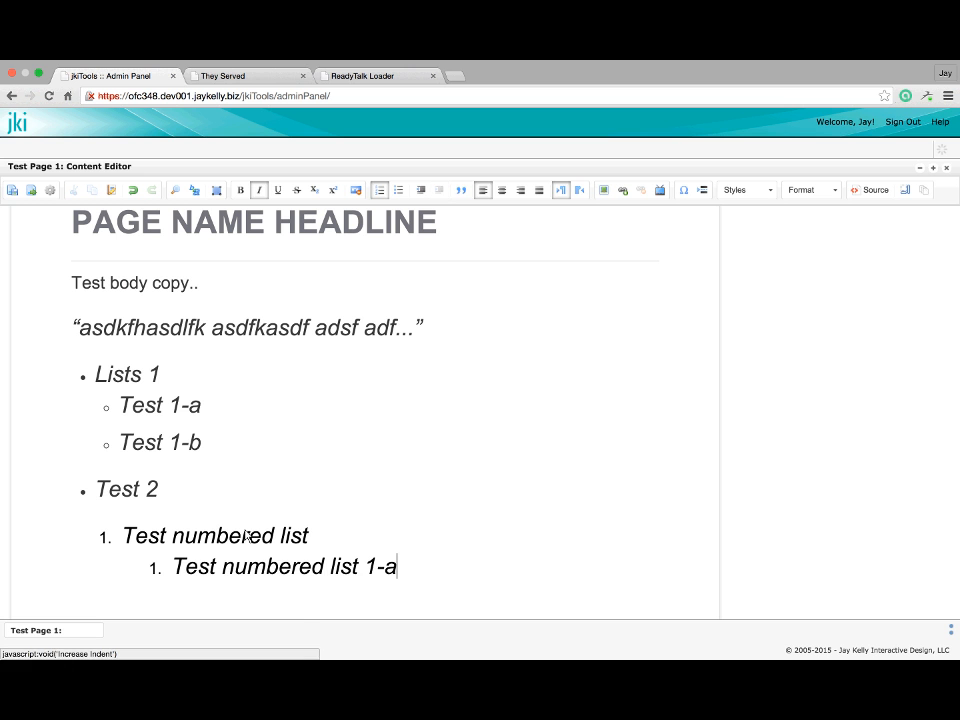
# Add nested item 'asdfas' and outer-level item 'asdfasdf' to the numbered list
pyautogui.press('Return')
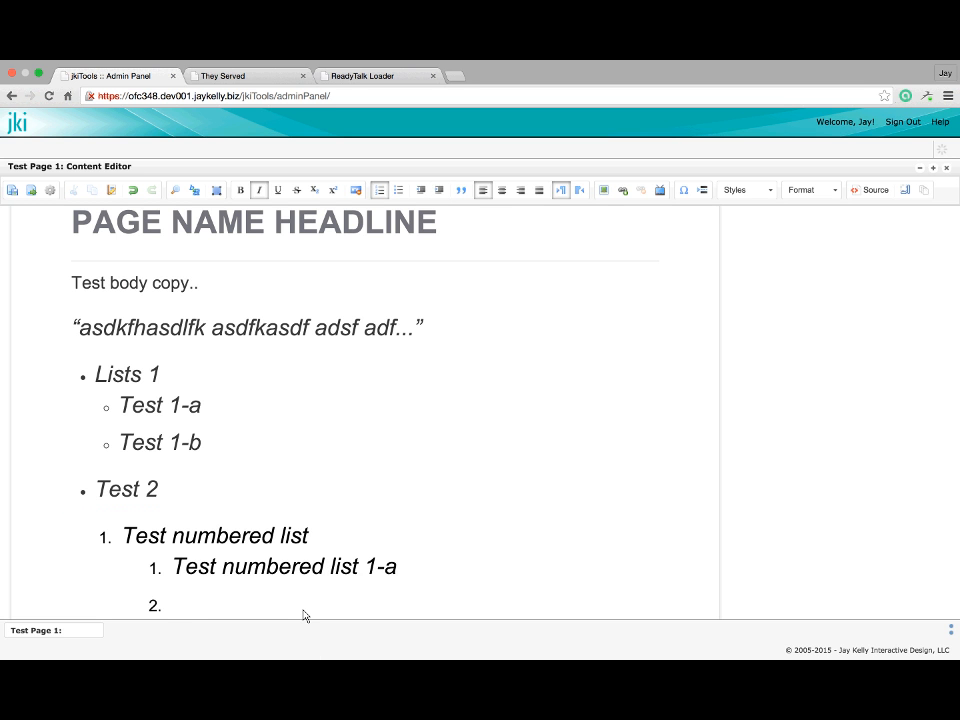
pyautogui.scroll(-2, 303, 615)
pyautogui.write('asd')
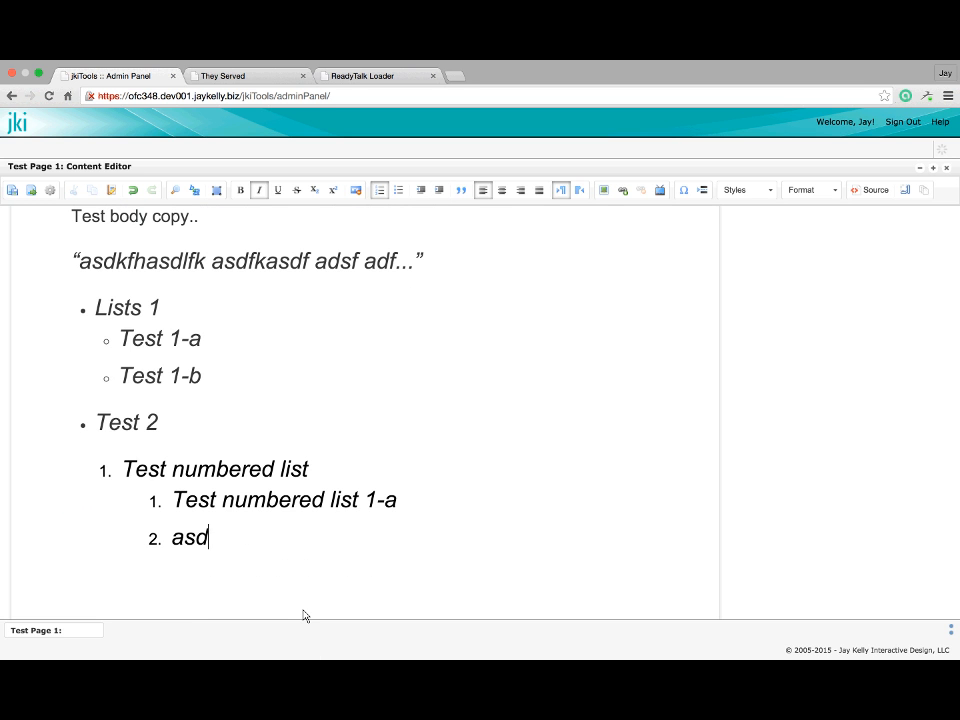
pyautogui.write('fas')
pyautogui.press('Return')
pyautogui.write('asdfasdf')
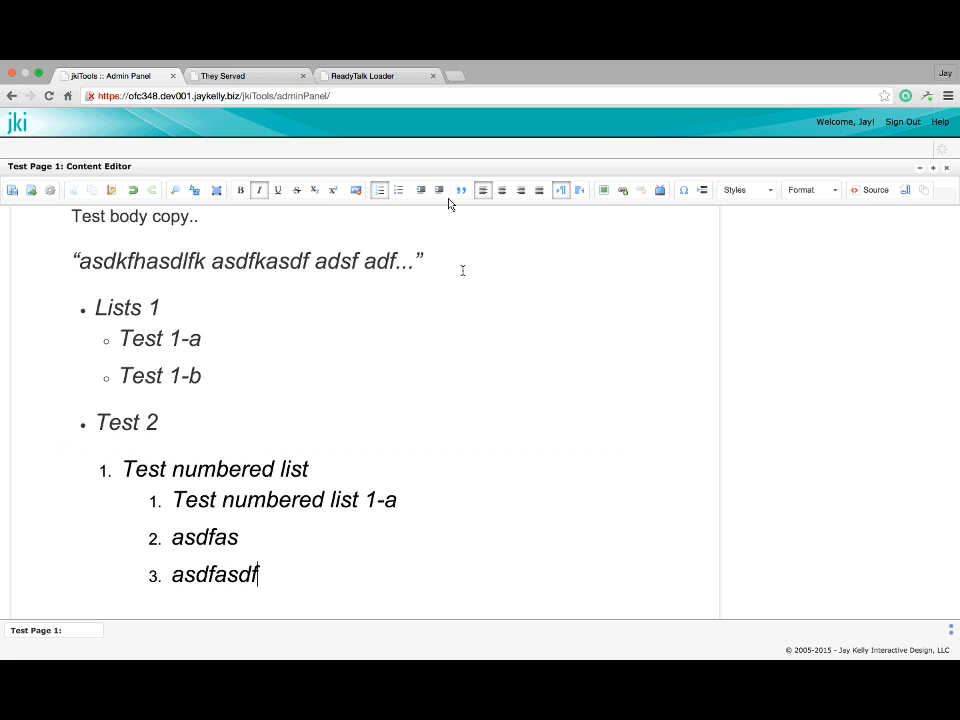
pyautogui.click(421, 191)
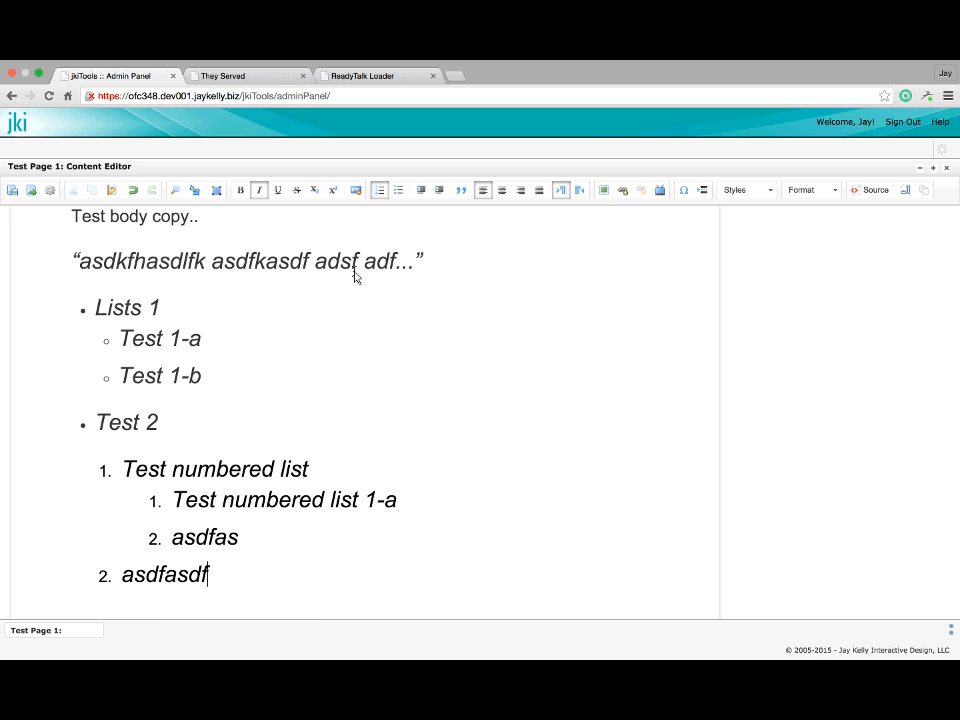
pyautogui.scroll(3, 355, 276)
pyautogui.scroll(-3, 355, 276)
pyautogui.scroll(1, 355, 276)
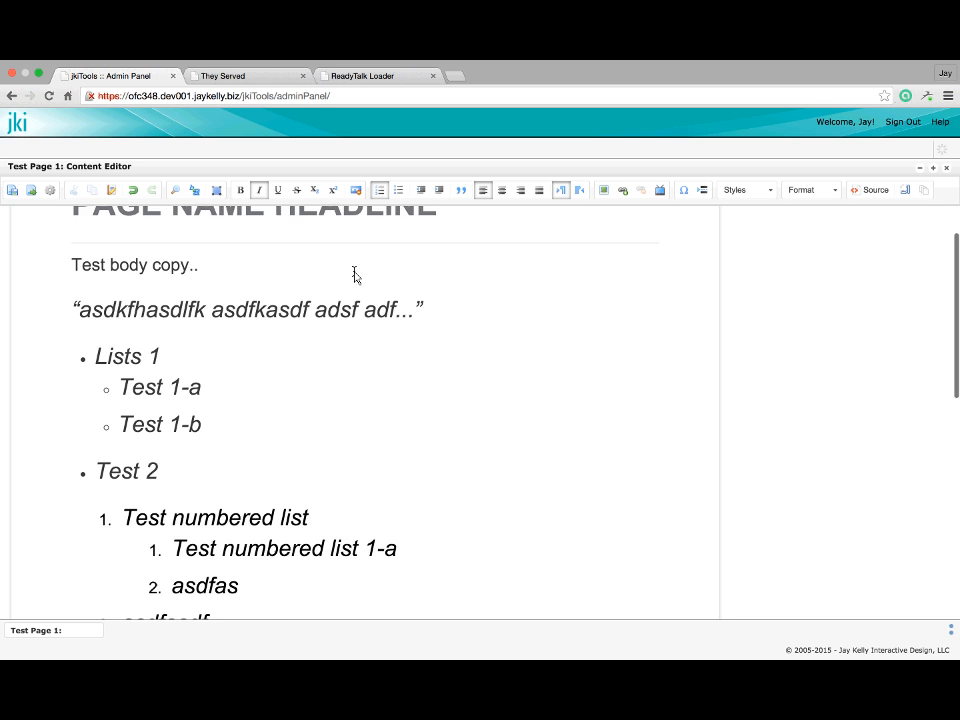
pyautogui.scroll(2, 355, 276)
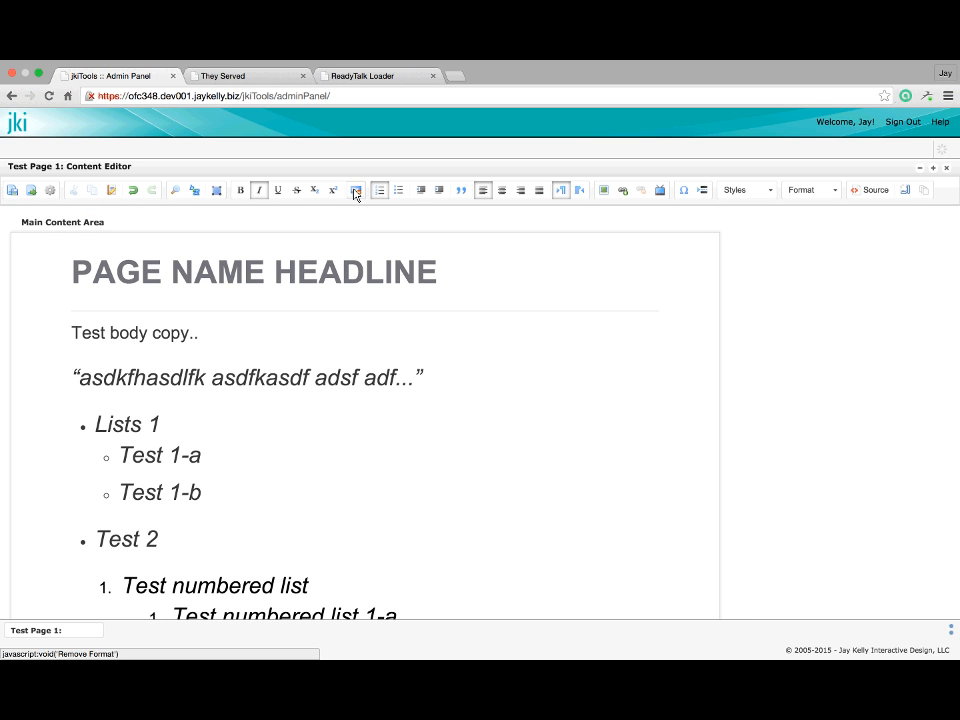
pyautogui.click(437, 272)
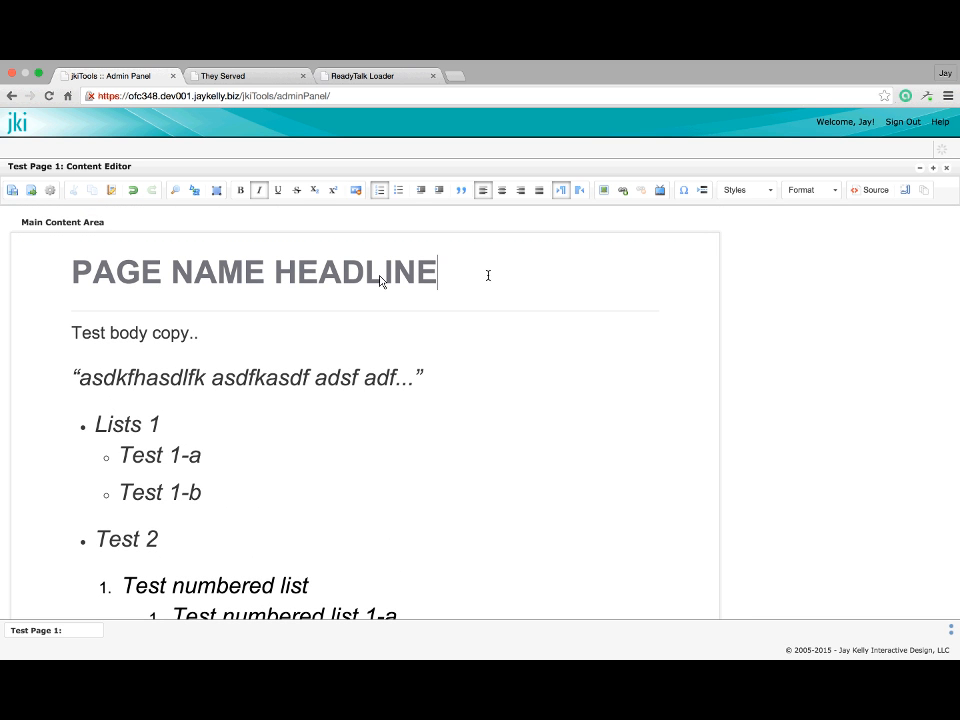
pyautogui.moveTo(488, 275); pyautogui.dragTo(72, 270)
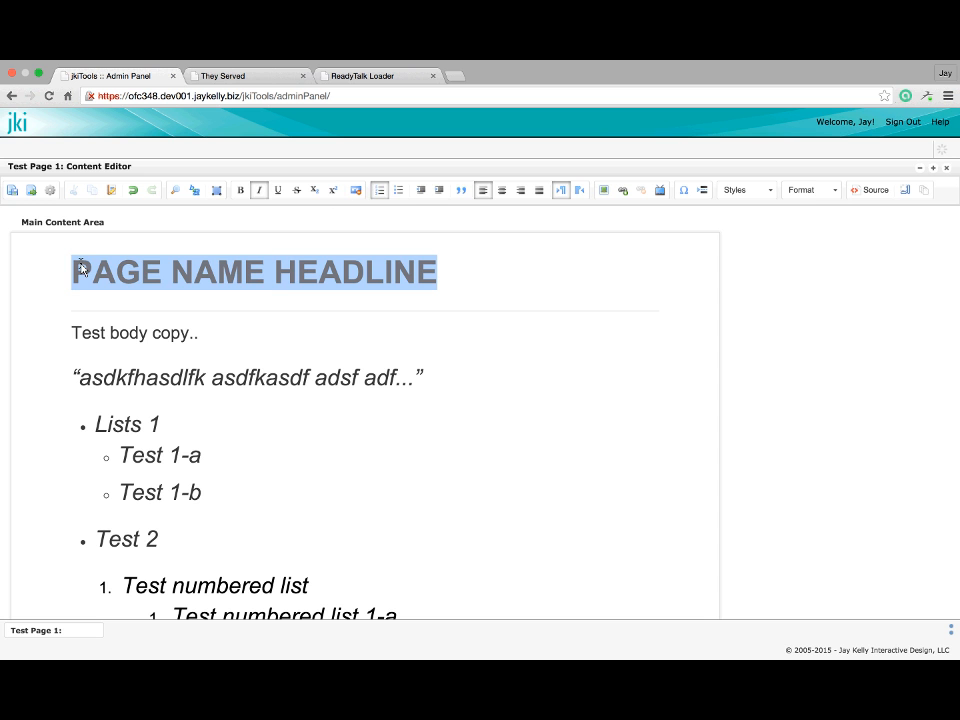
pyautogui.click(356, 190)
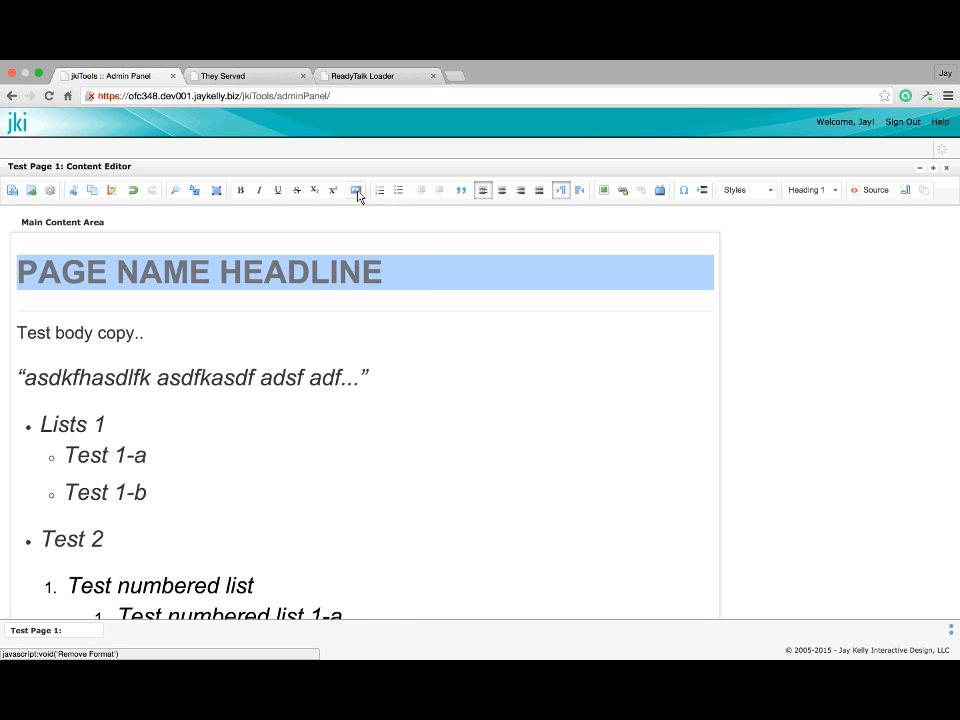
pyautogui.click(320, 280)
pyautogui.scroll(-1, 337, 282)
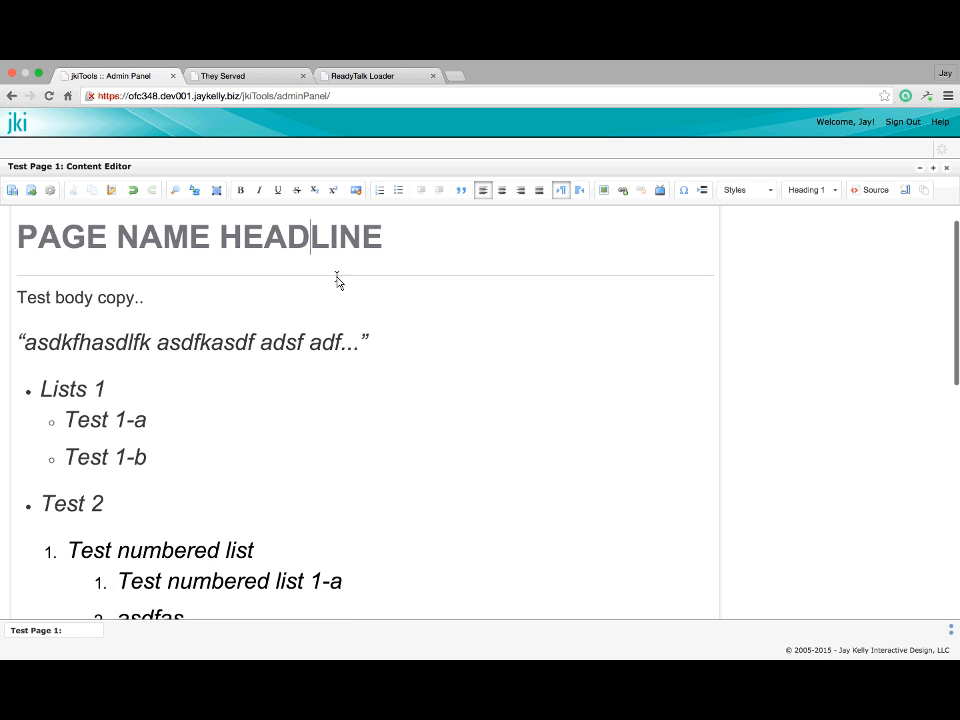
pyautogui.moveTo(134, 298); pyautogui.dragTo(43, 300)
pyautogui.click(276, 245)
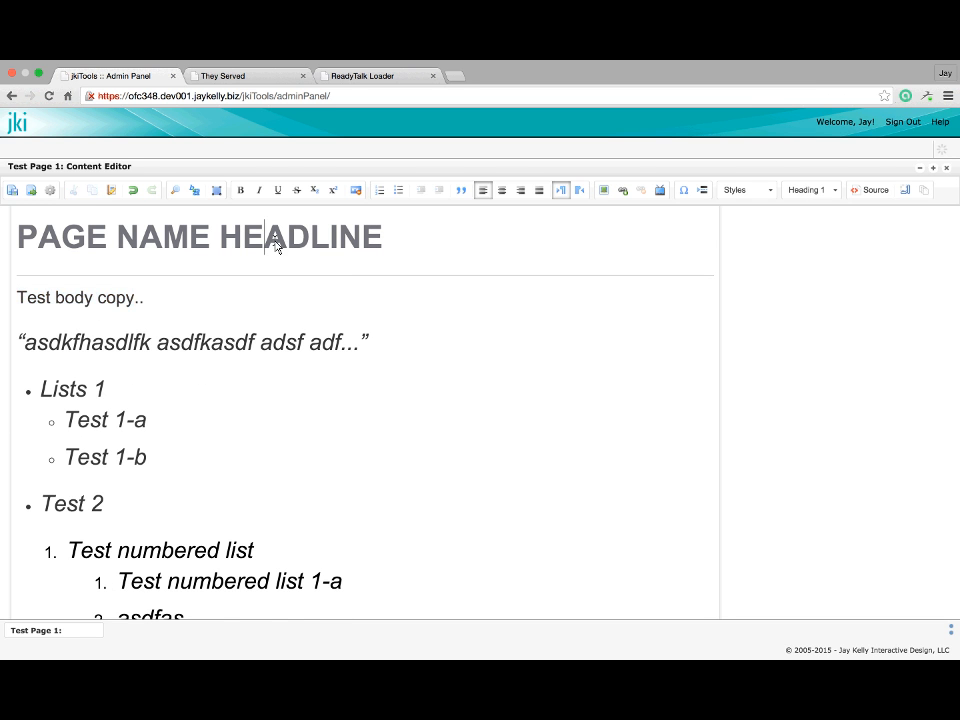
pyautogui.scroll(1, 276, 245)
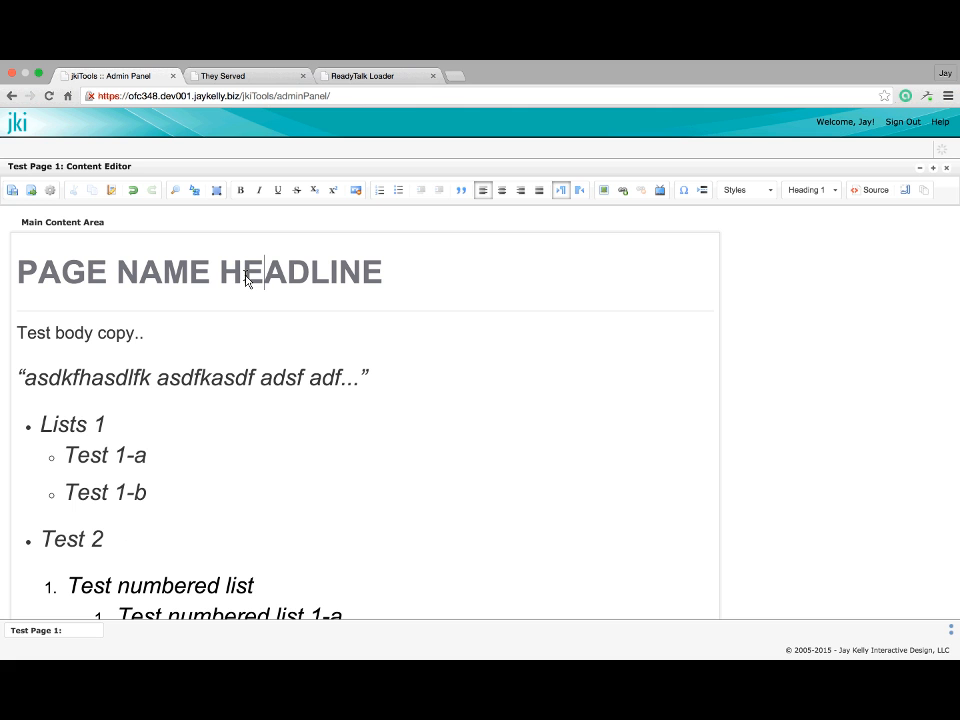
pyautogui.click(79, 379)
pyautogui.moveTo(56, 333); pyautogui.dragTo(113, 332)
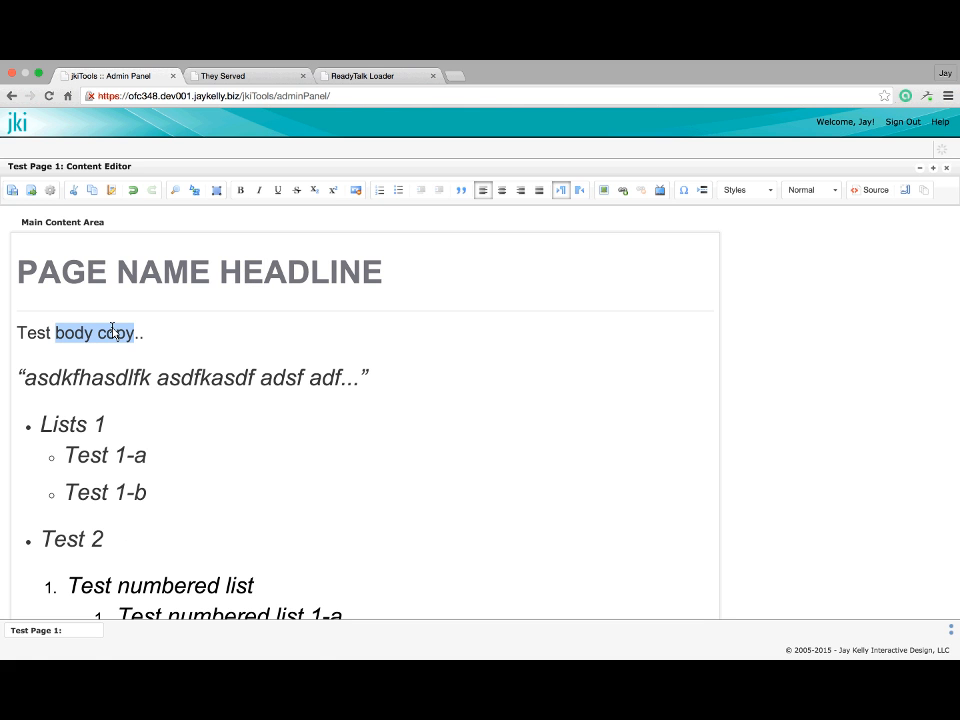
pyautogui.click(240, 190)
pyautogui.doubleClick(118, 337)
pyautogui.click(259, 190)
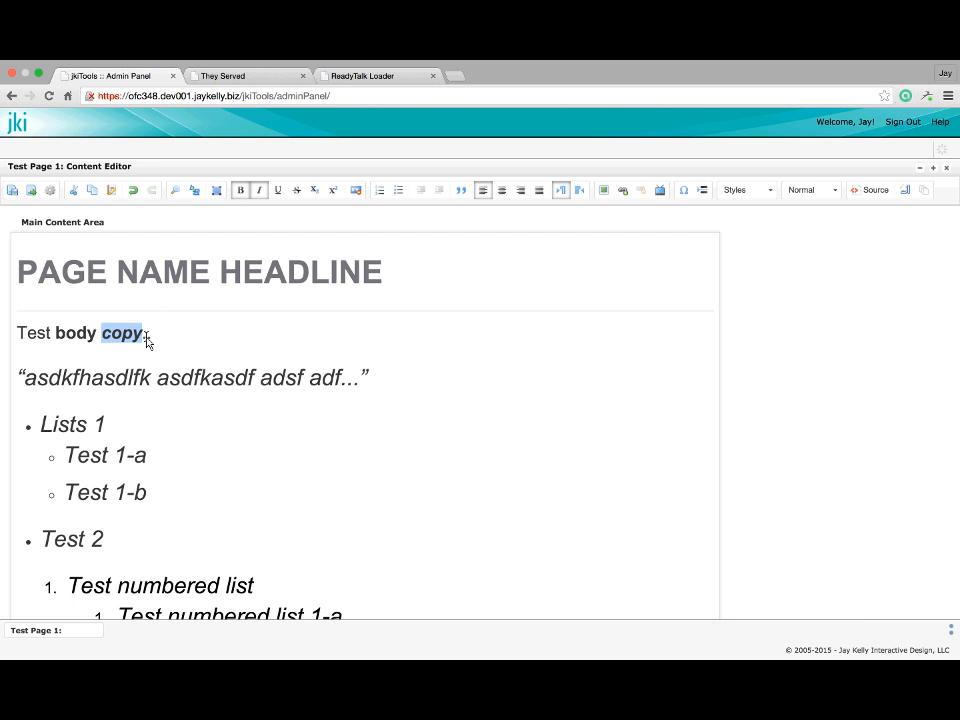
pyautogui.moveTo(146, 340); pyautogui.dragTo(56, 342)
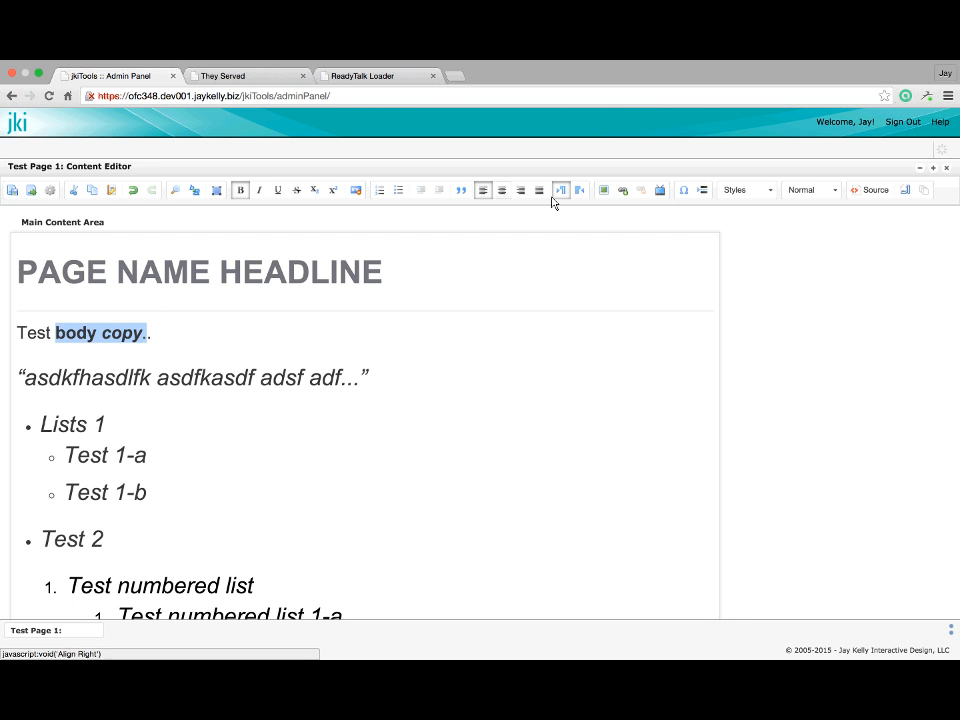
pyautogui.click(356, 190)
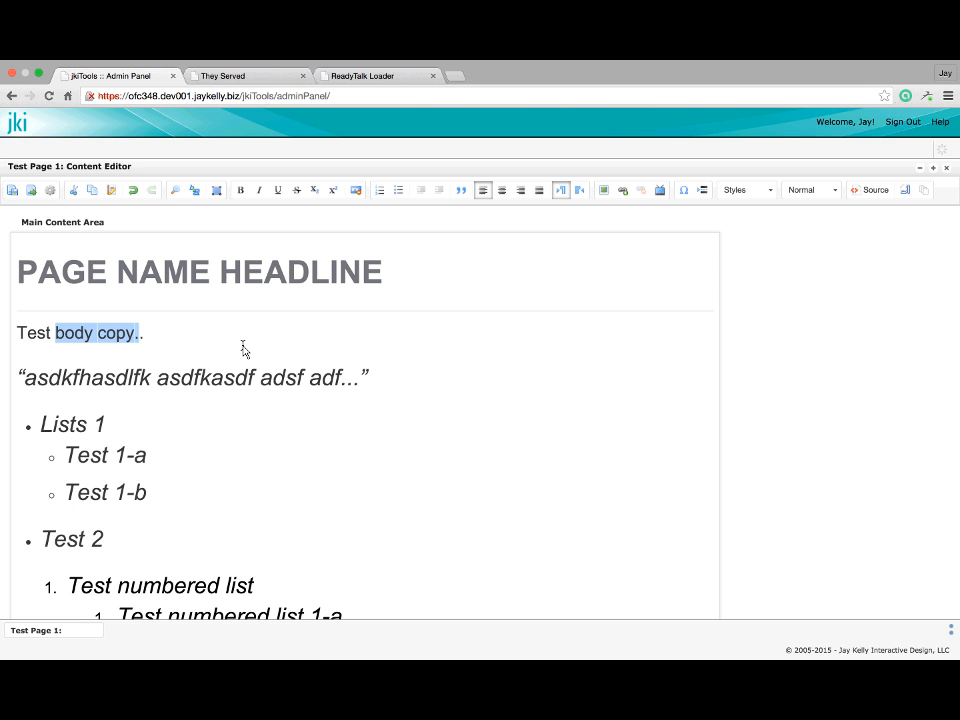
pyautogui.press('super+z')
pyautogui.press('super+z')
pyautogui.press('super+z')
pyautogui.press('super+z')
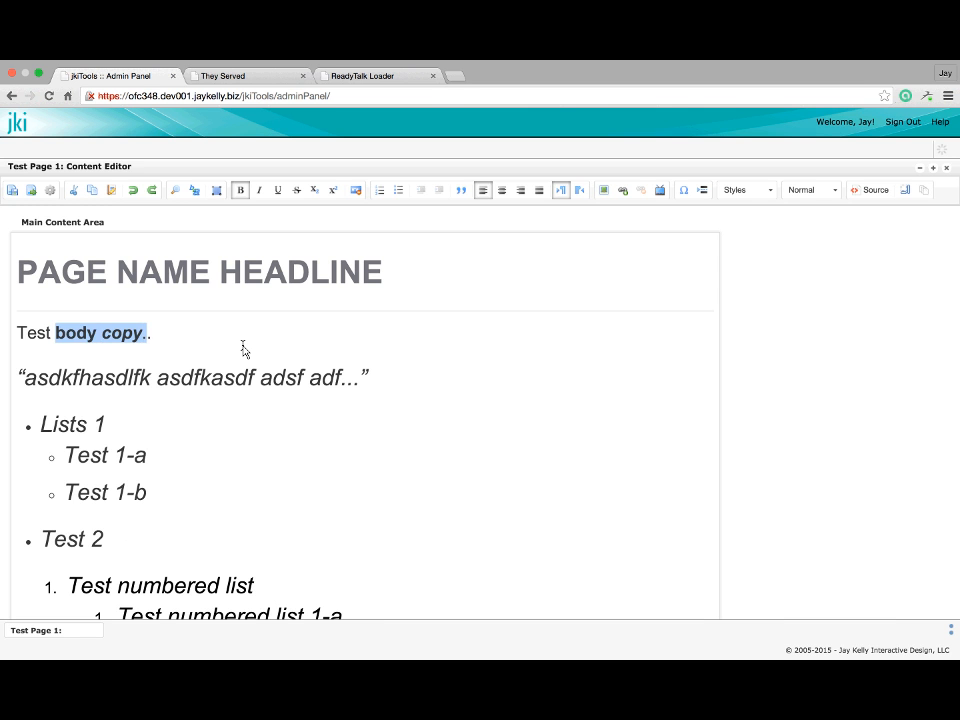
pyautogui.click(257, 322)
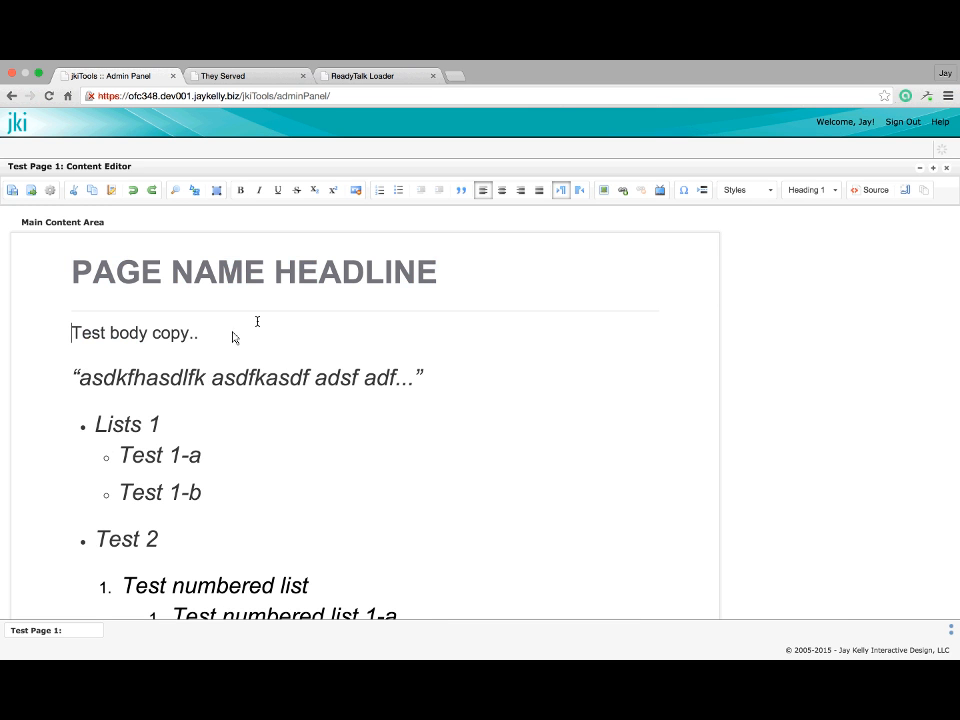
pyautogui.click(218, 333)
pyautogui.scroll(-1, 240, 315)
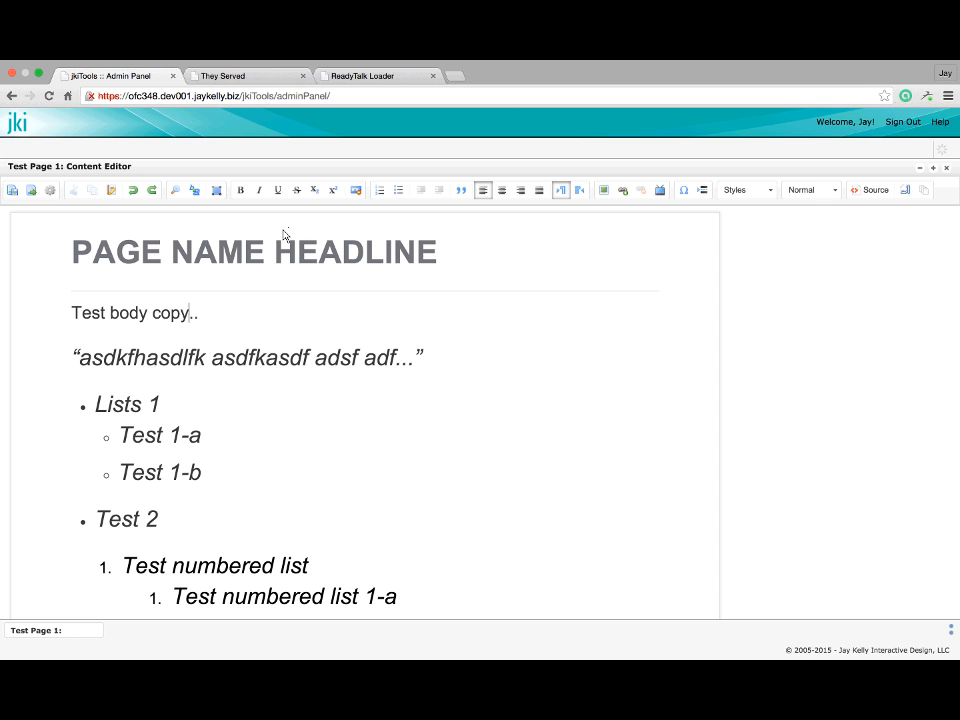
pyautogui.moveTo(171, 314); pyautogui.dragTo(189, 314)
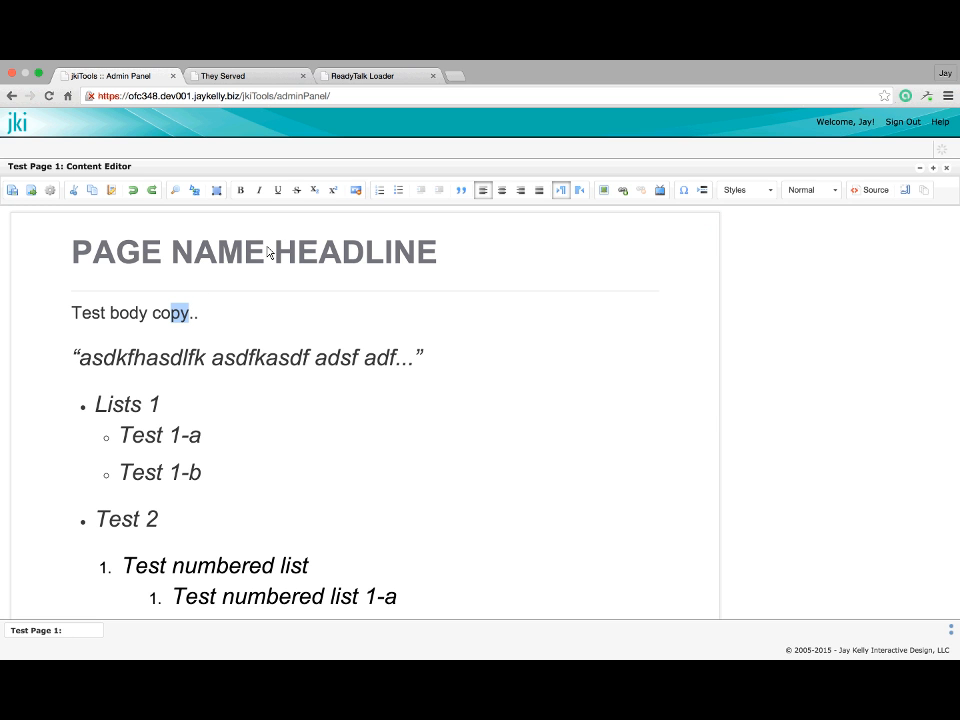
pyautogui.click(334, 190)
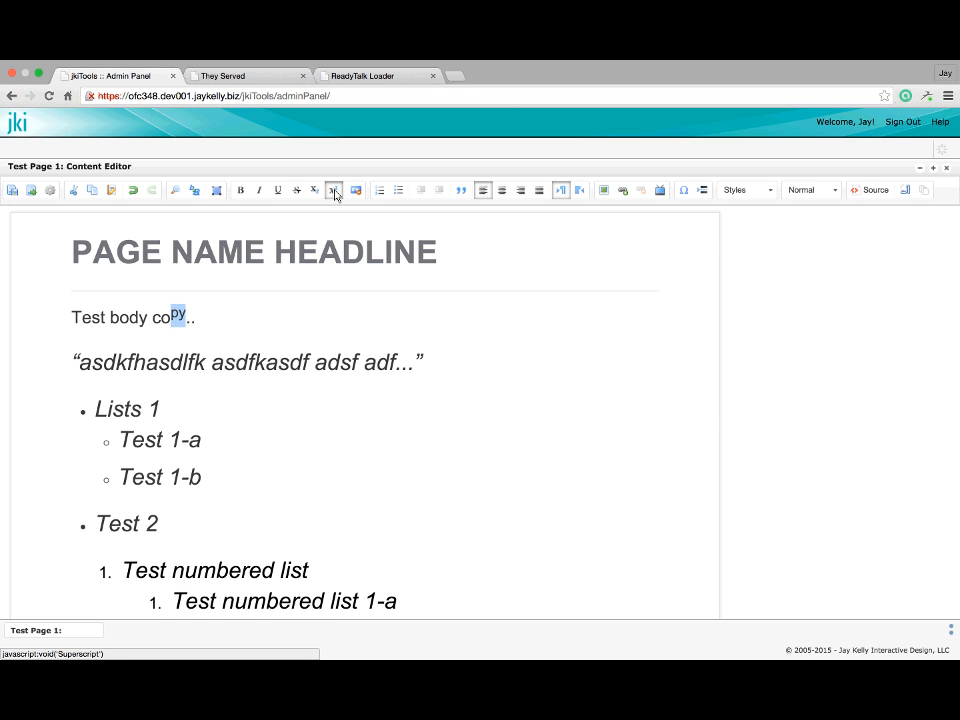
pyautogui.click(334, 190)
pyautogui.click(314, 190)
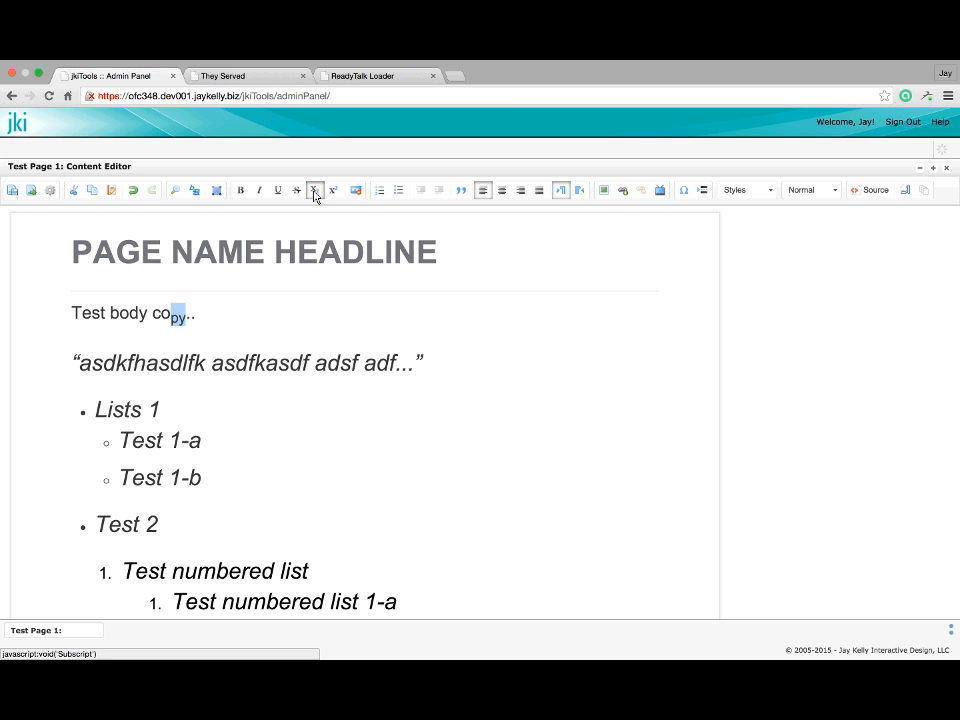
pyautogui.click(315, 194)
pyautogui.click(297, 193)
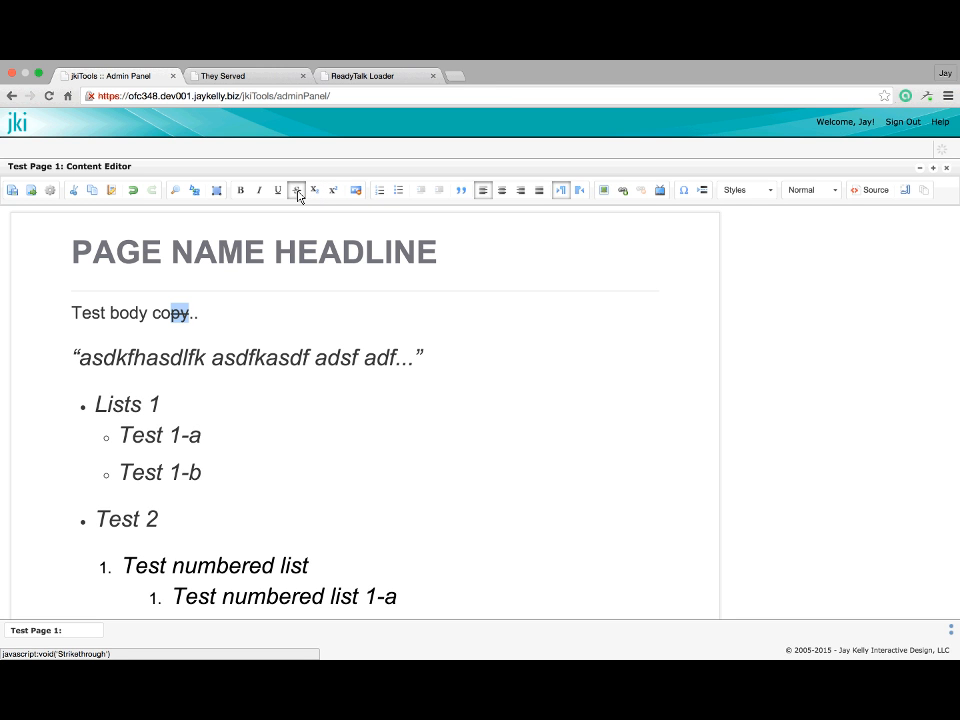
pyautogui.click(297, 193)
pyautogui.click(277, 192)
pyautogui.click(277, 192)
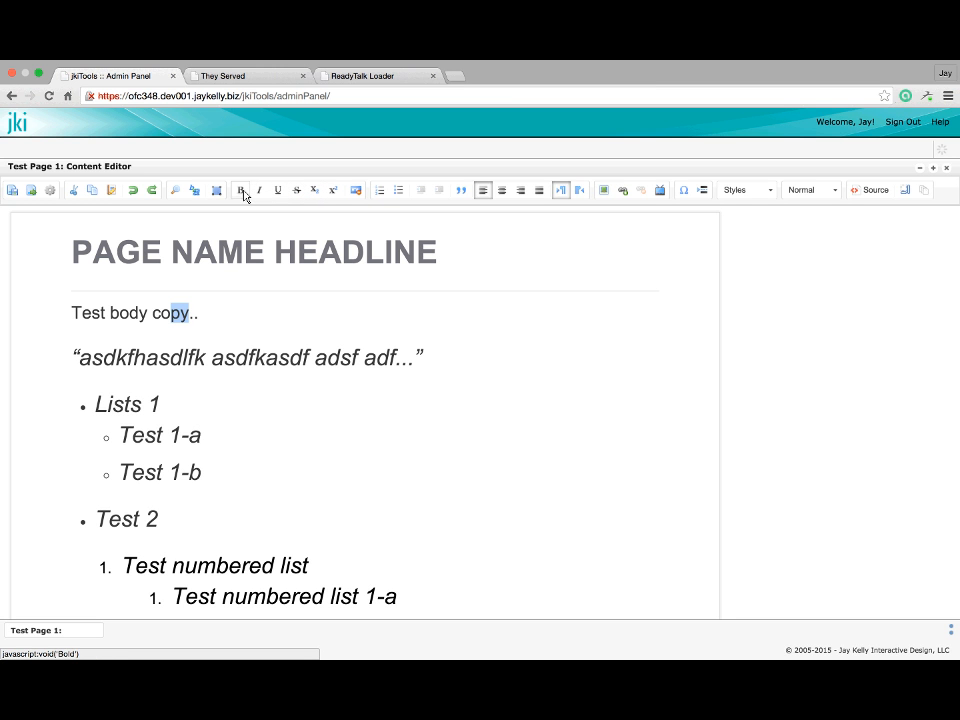
pyautogui.click(241, 192)
pyautogui.click(241, 192)
pyautogui.click(217, 193)
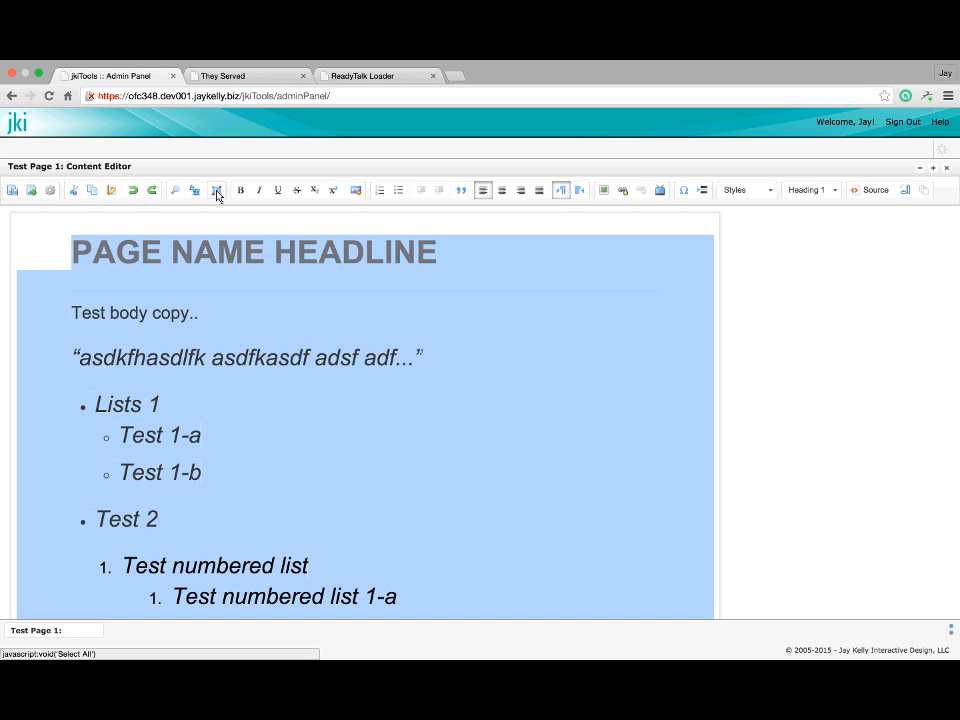
pyautogui.click(155, 363)
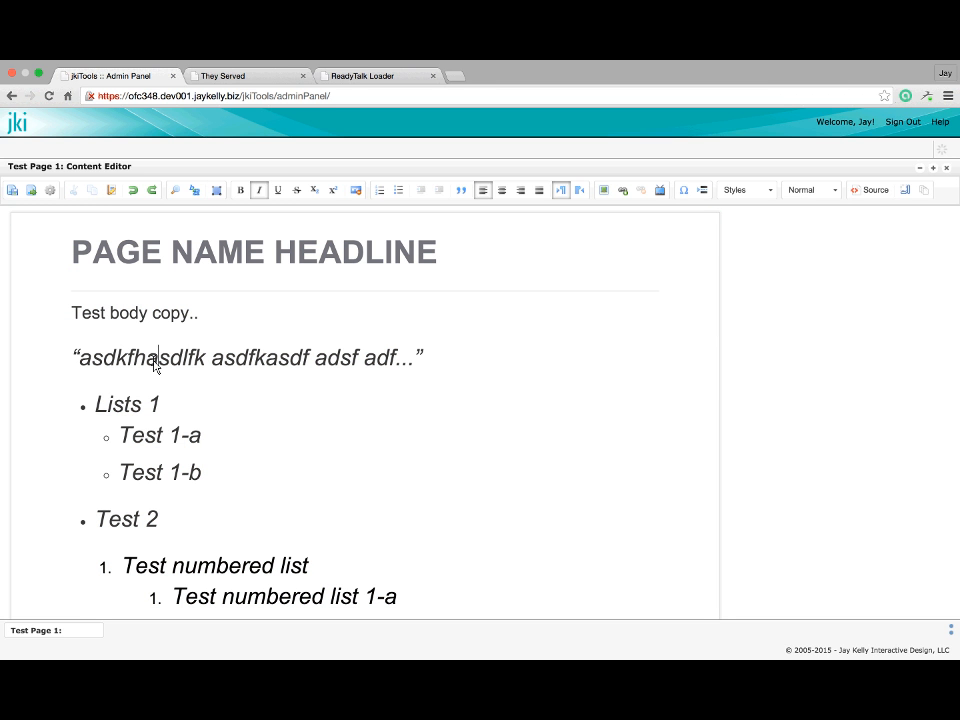
pyautogui.press('super+a')
pyautogui.click(155, 363)
pyautogui.click(155, 363)
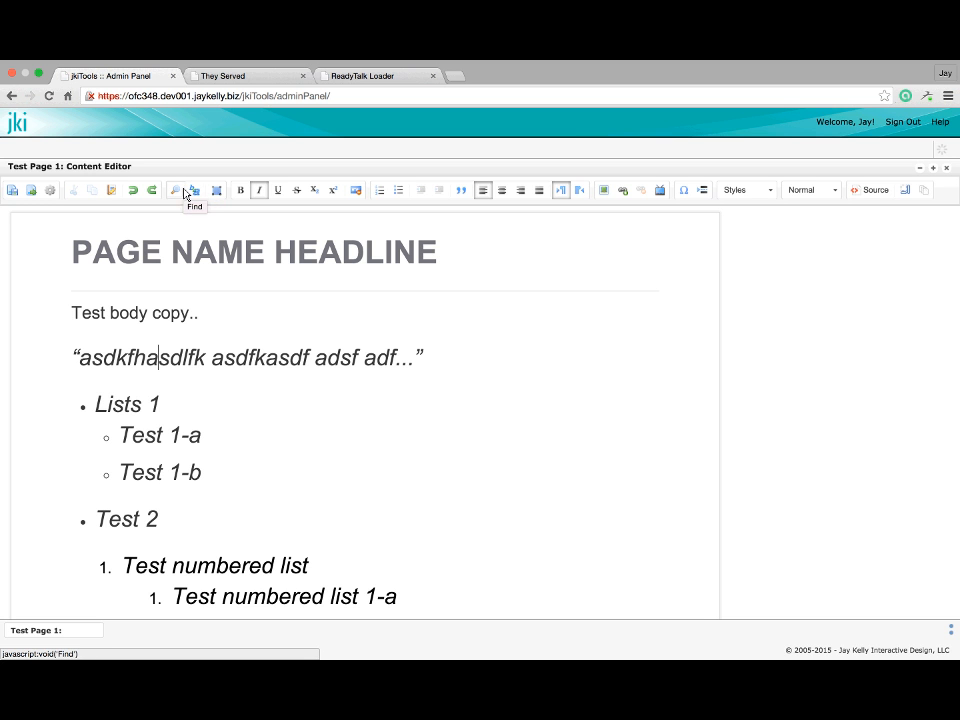
pyautogui.click(145, 316)
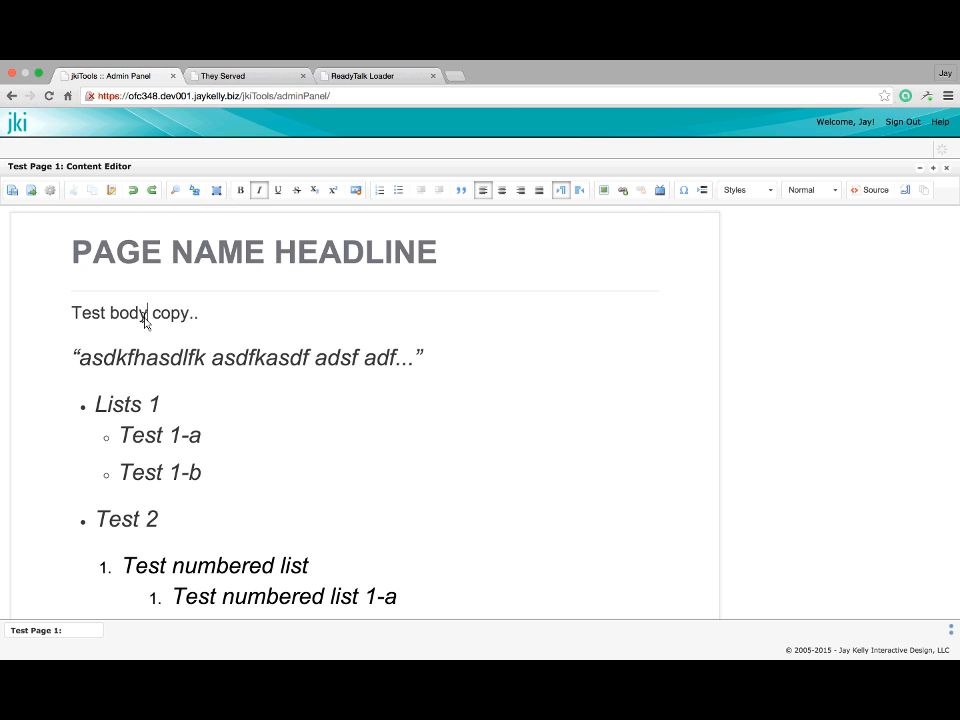
pyautogui.press('super+f')
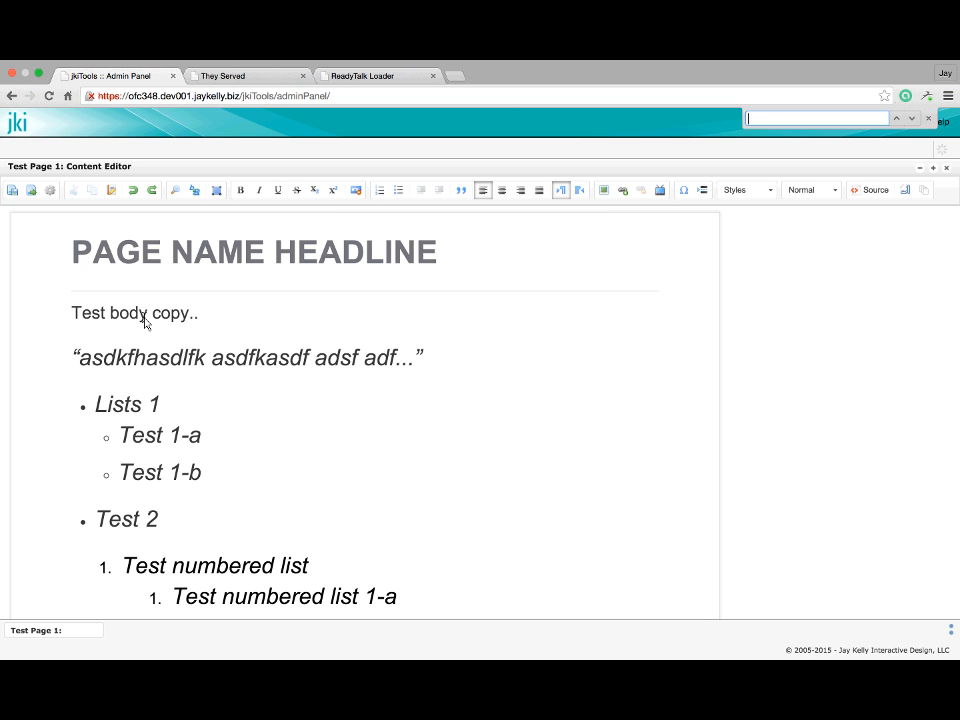
pyautogui.write('test')
pyautogui.press('Return')
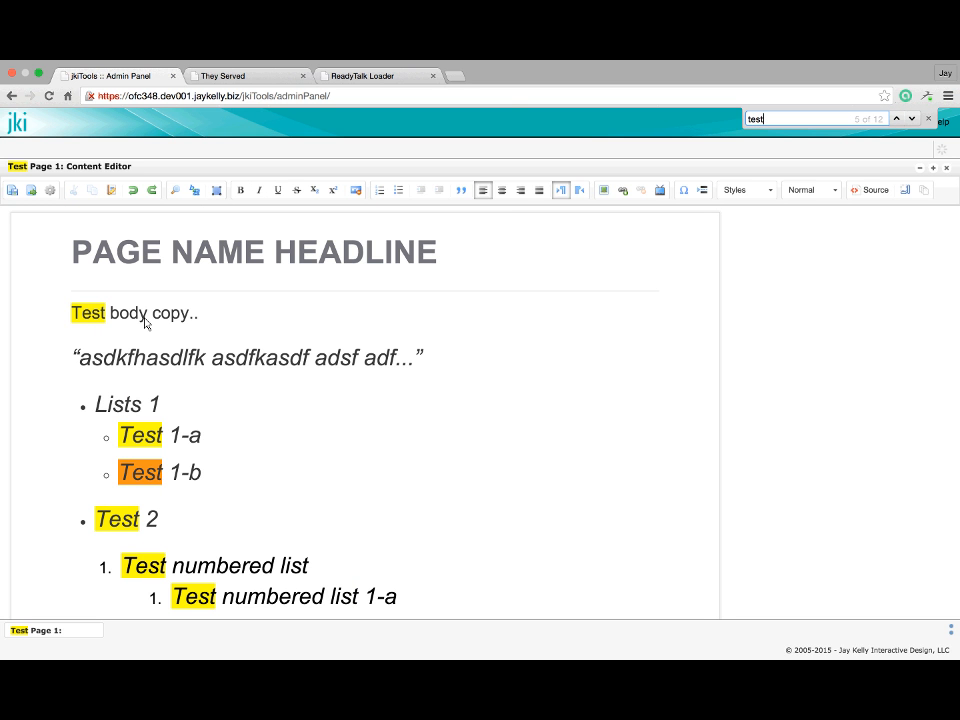
pyautogui.click(133, 339)
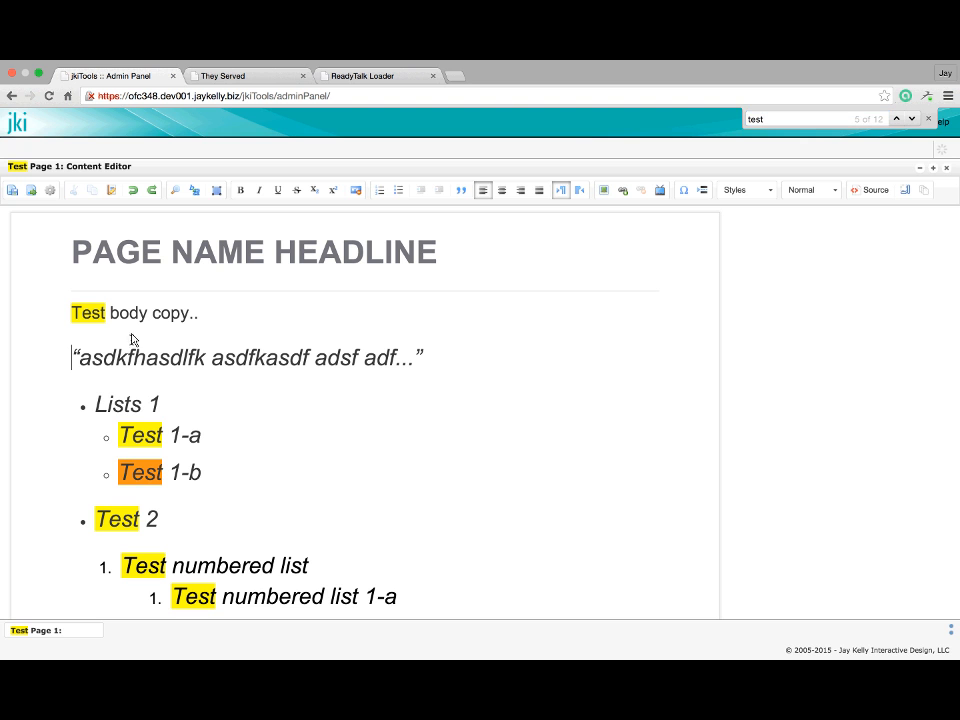
pyautogui.click(185, 191)
pyautogui.click(415, 318)
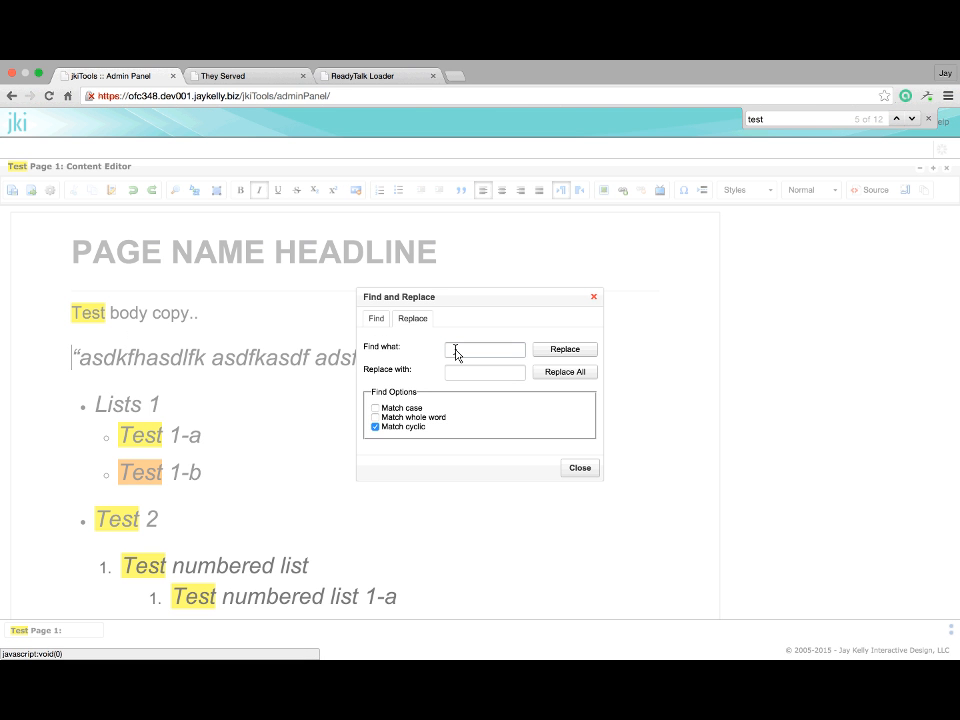
pyautogui.click(594, 299)
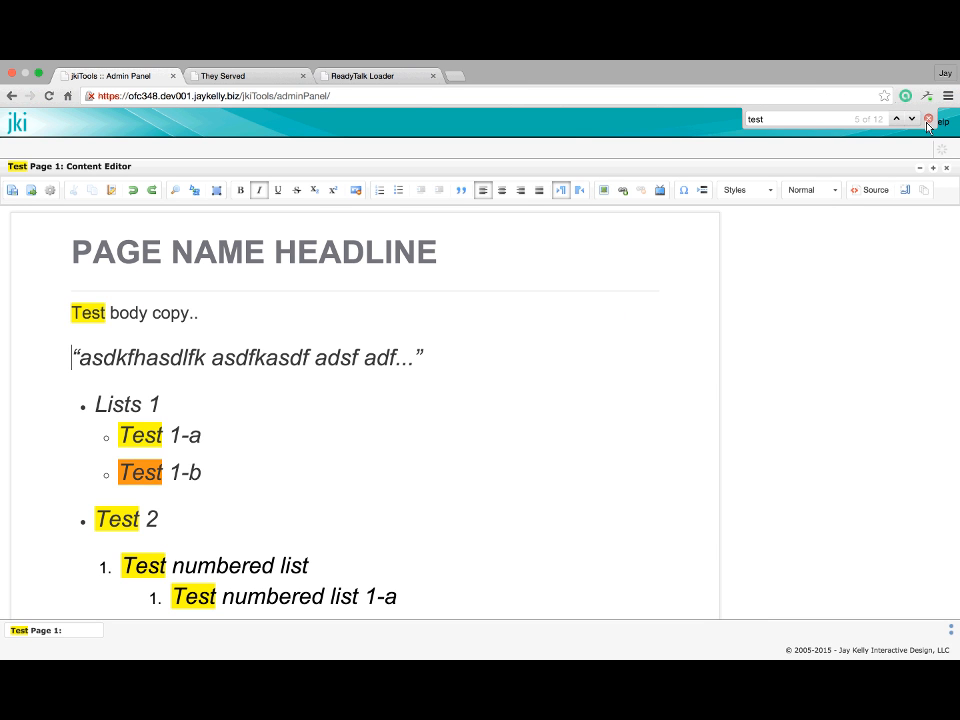
pyautogui.click(928, 120)
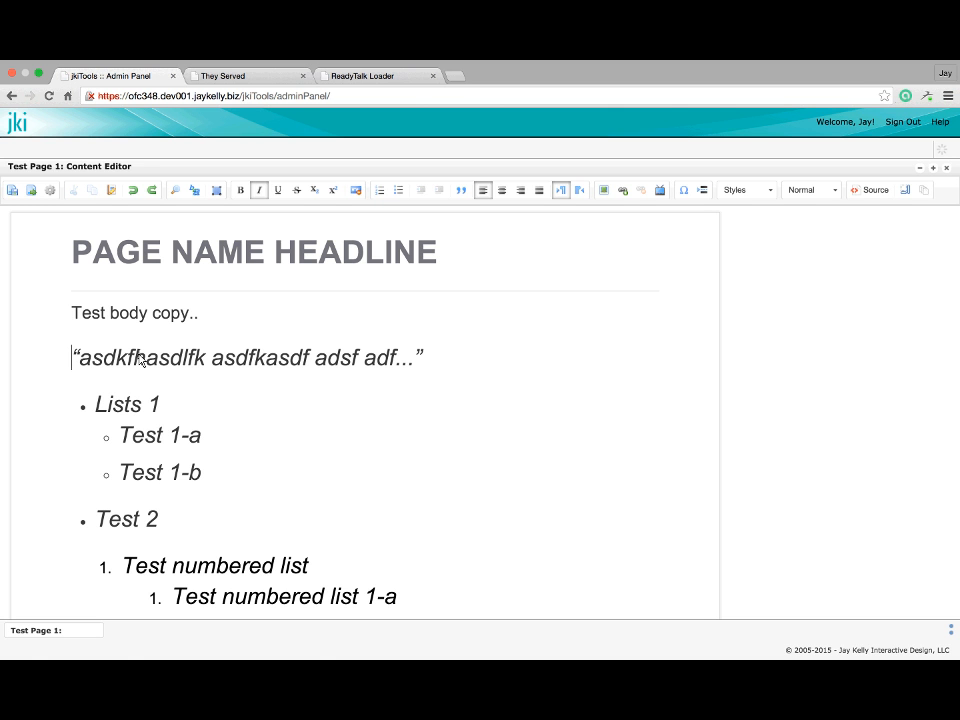
# Paste 'adfa asdf asdf asdf asdf asdf' as plain text after the body copy
pyautogui.click(212, 316)
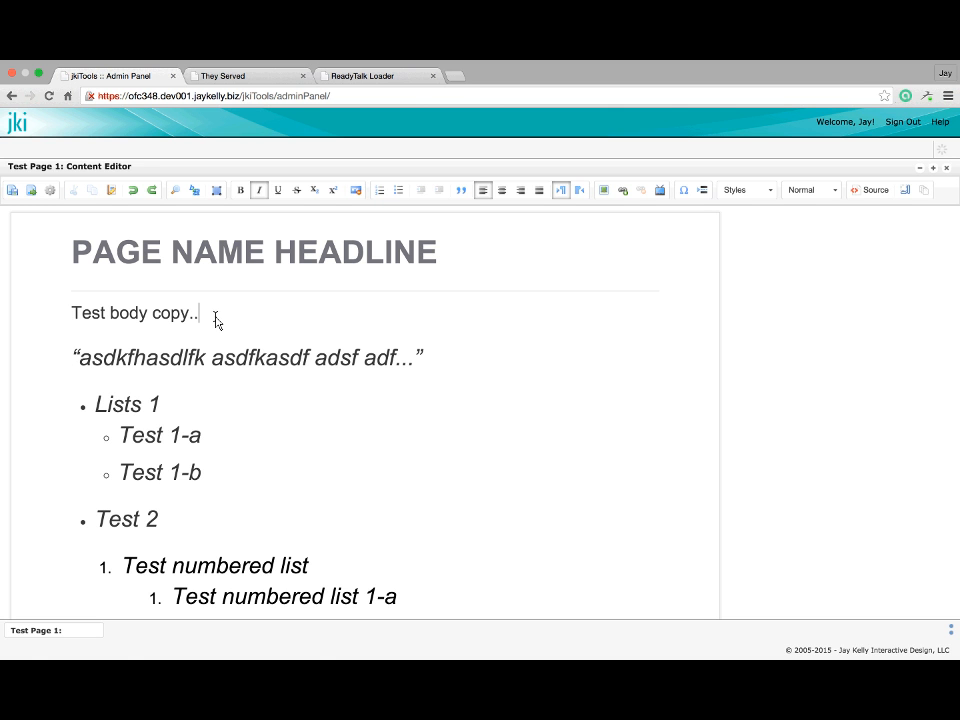
pyautogui.click(111, 191)
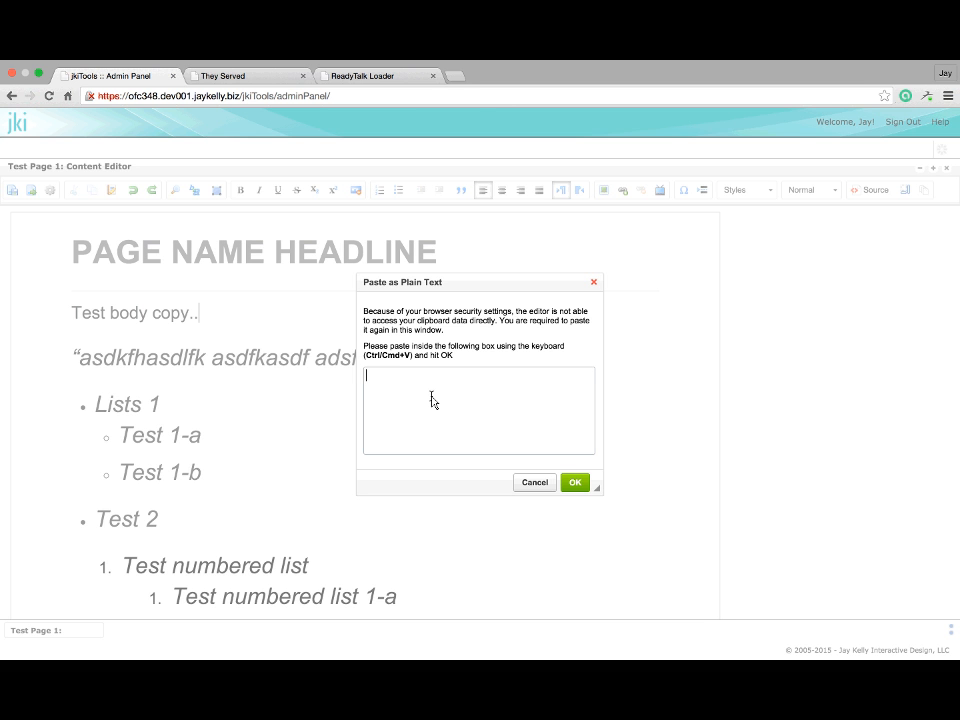
pyautogui.write('adfa asdf asdf asdf asdf asdf')
pyautogui.click(575, 482)
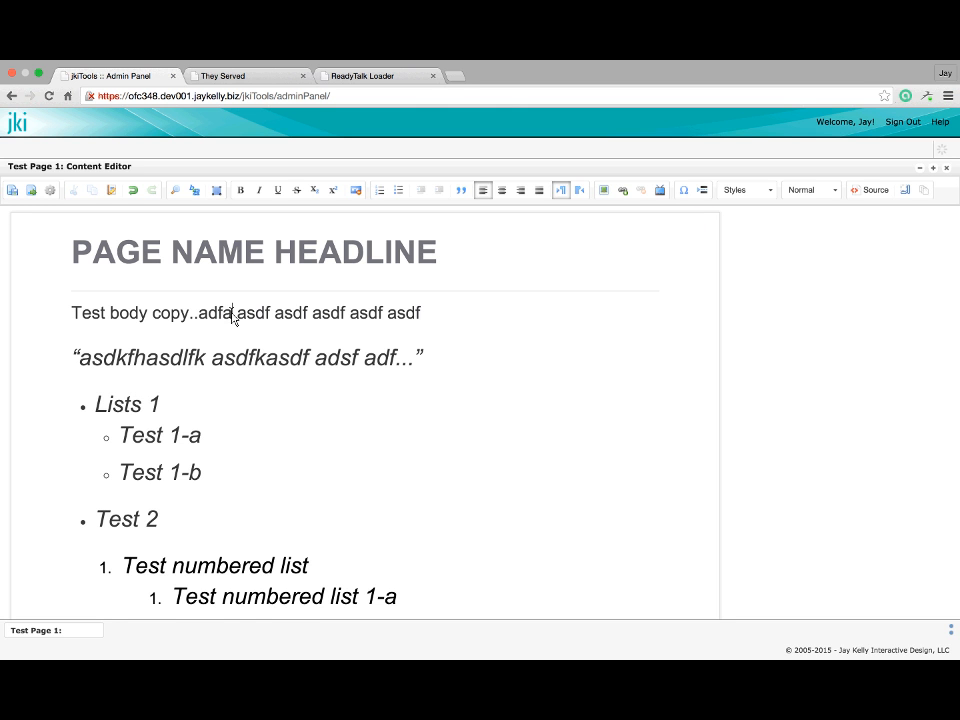
# Split the adfa text onto its own line, format it as Heading 2, and save
pyautogui.click(200, 313)
pyautogui.press('Return')
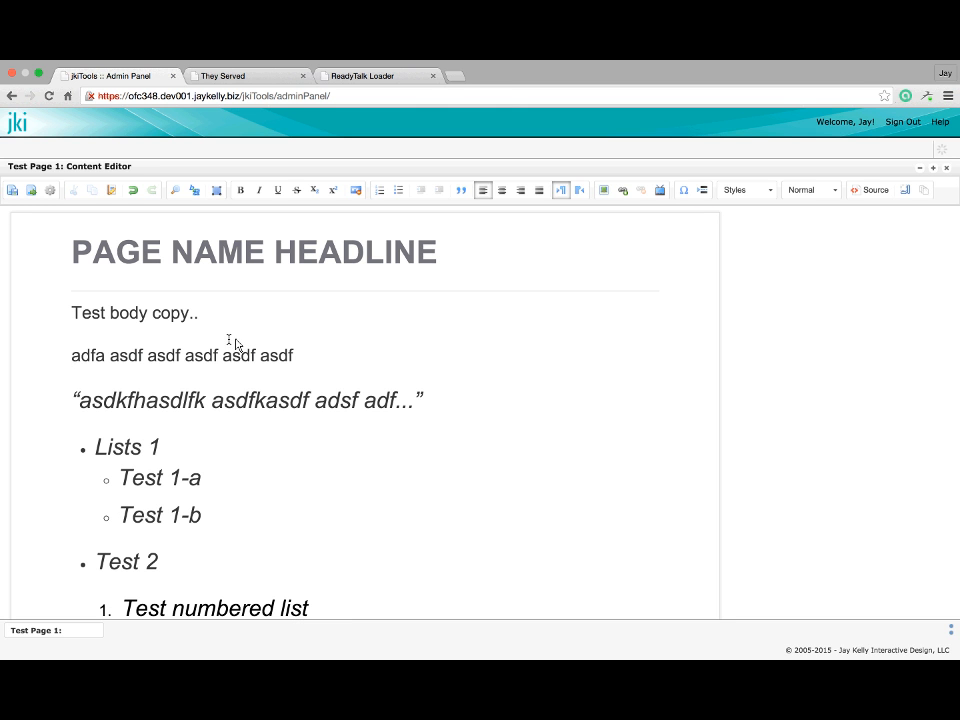
pyautogui.keyDown('shift'); pyautogui.click(294, 354); pyautogui.keyUp('shift')
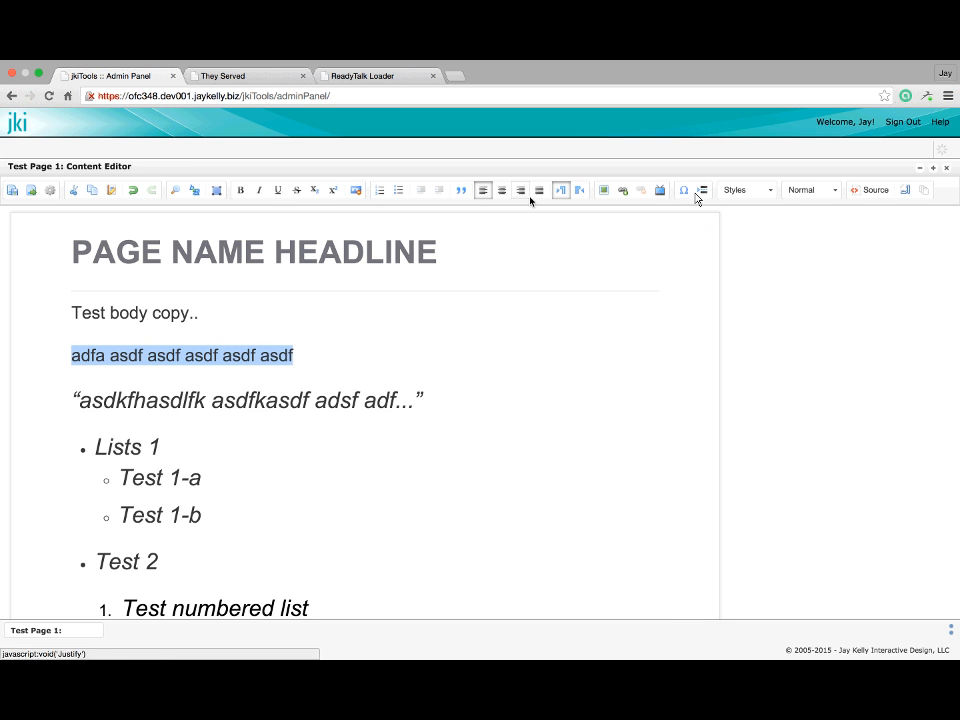
pyautogui.click(830, 191)
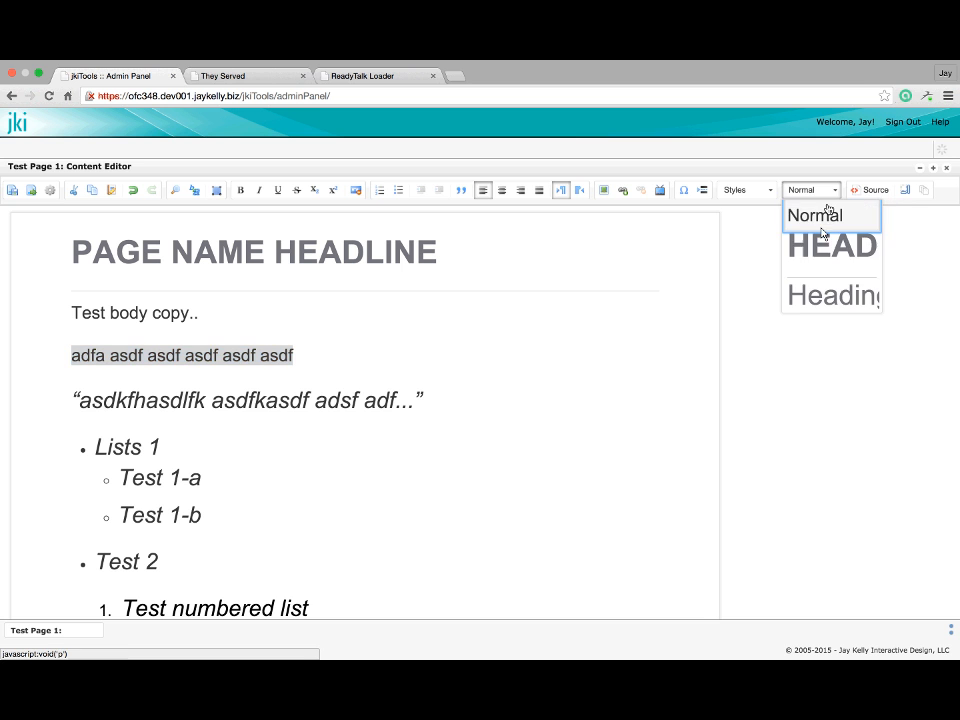
pyautogui.click(818, 293)
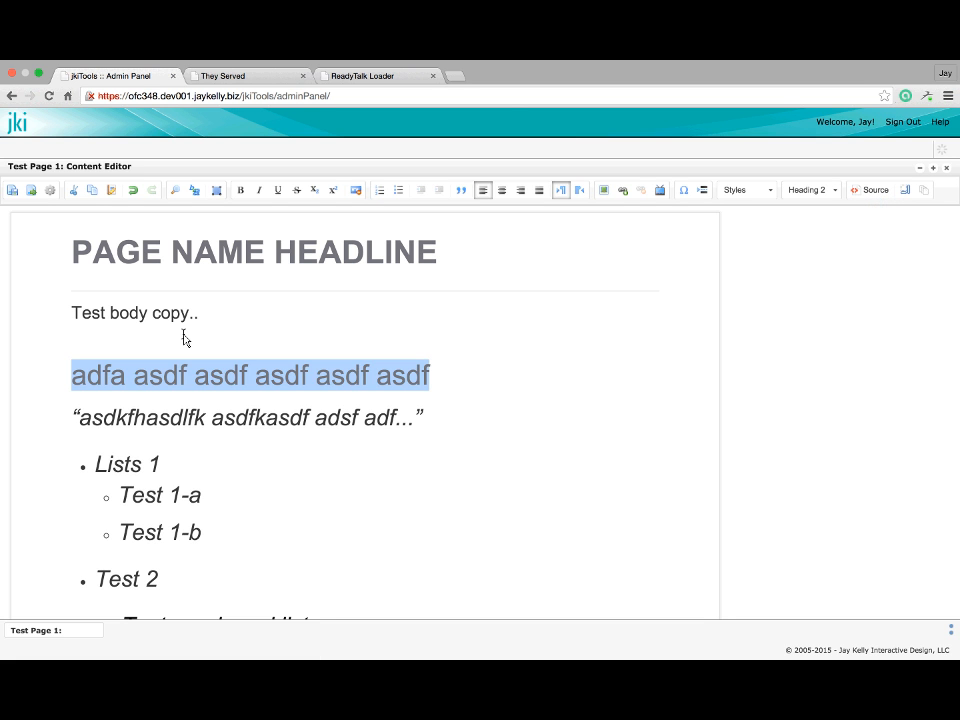
pyautogui.click(13, 191)
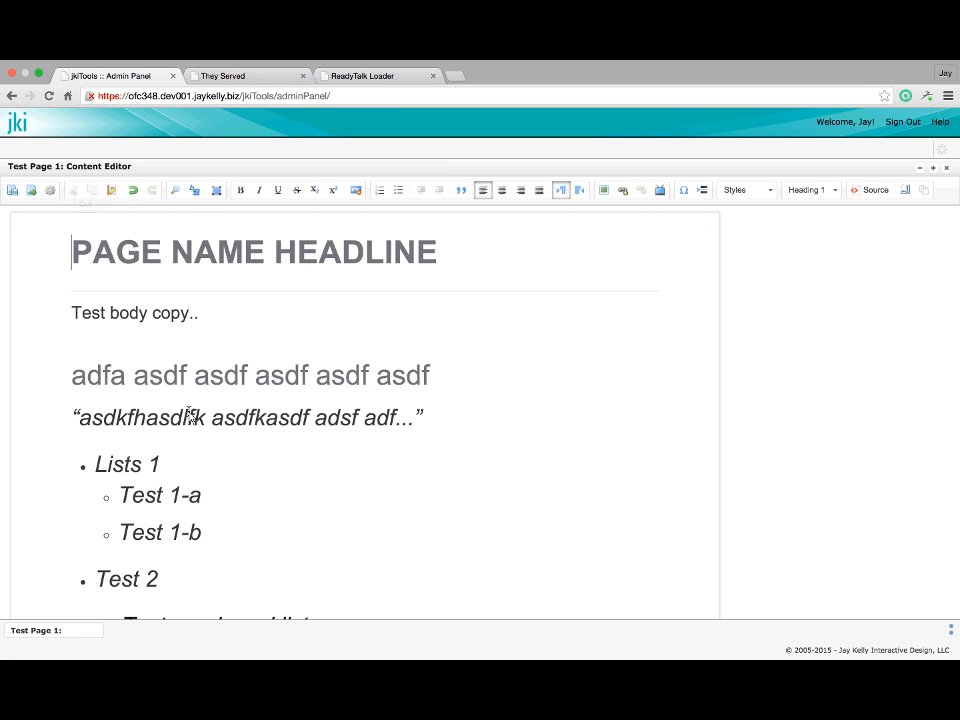
# Cut 'Test body' from the body copy line
pyautogui.scroll(-1, 190, 416)
pyautogui.doubleClick(91, 313)
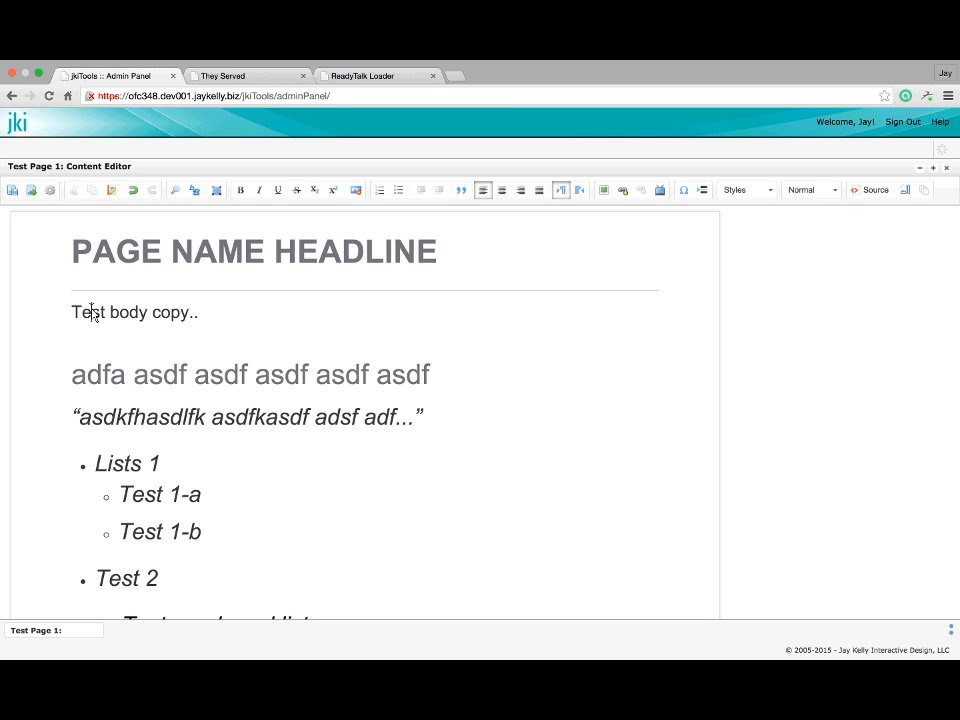
pyautogui.moveTo(92, 313); pyautogui.dragTo(146, 324)
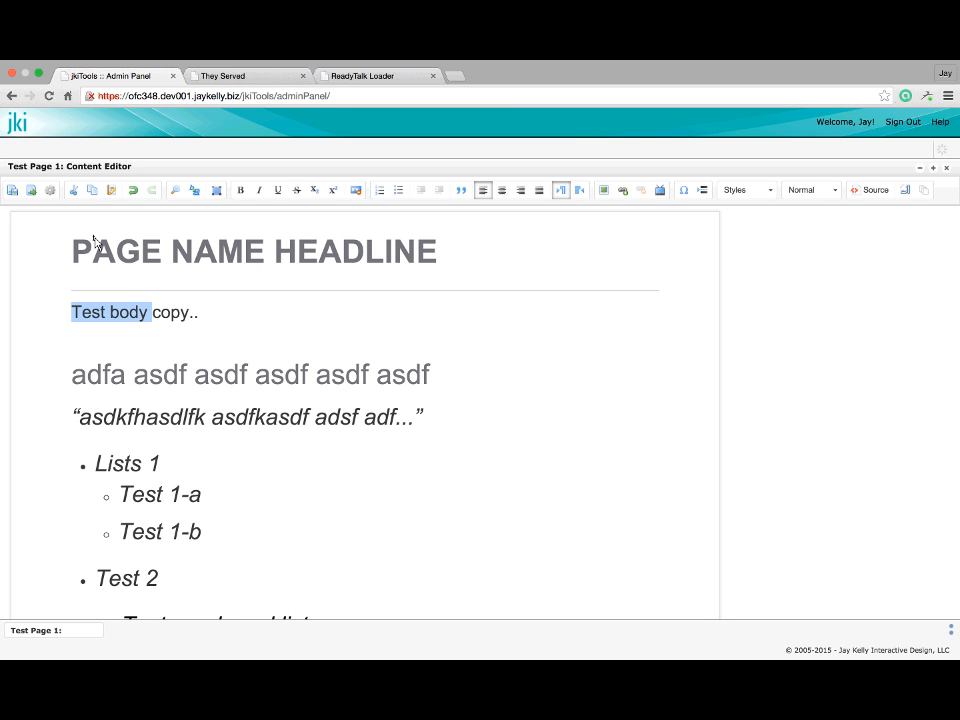
pyautogui.click(74, 191)
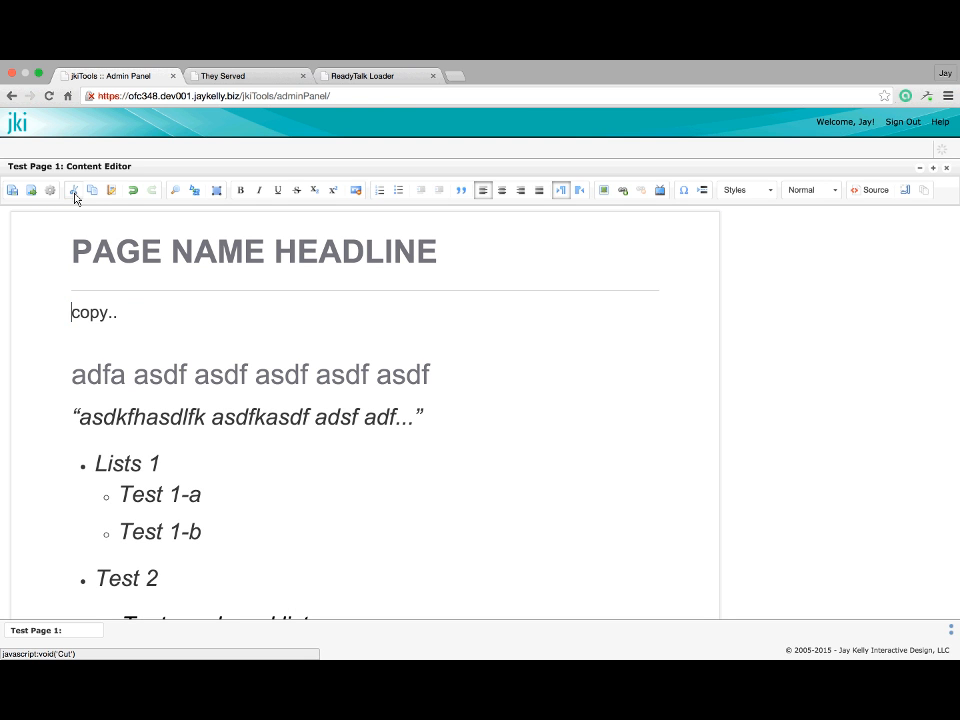
# Replace 'adfa' at the start of the Heading 2 line with 'copy'
pyautogui.click(80, 352)
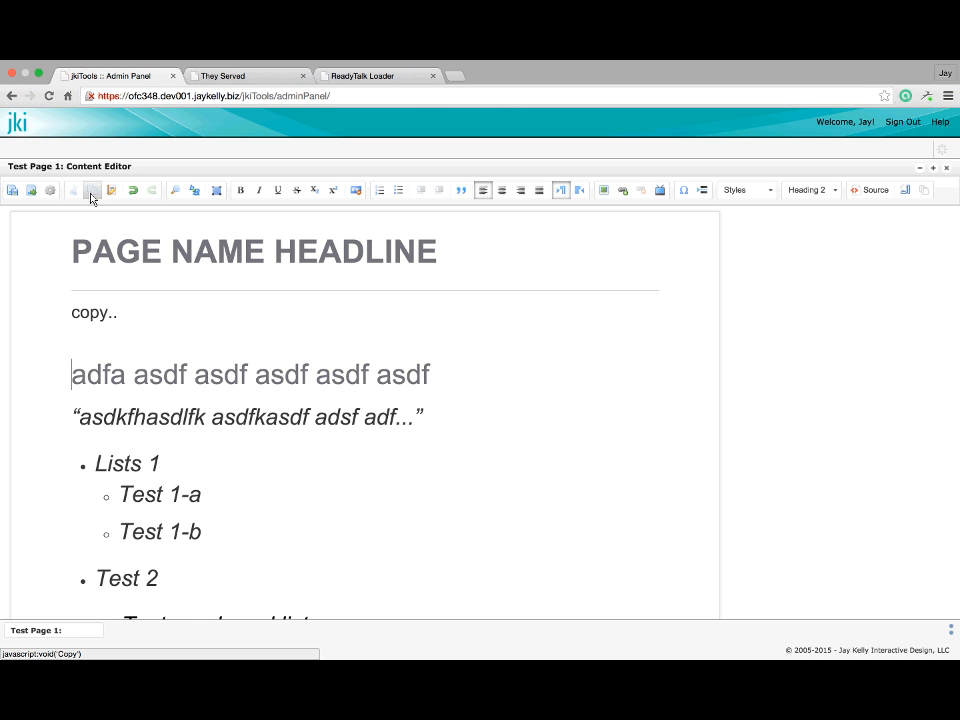
pyautogui.doubleClick(96, 378)
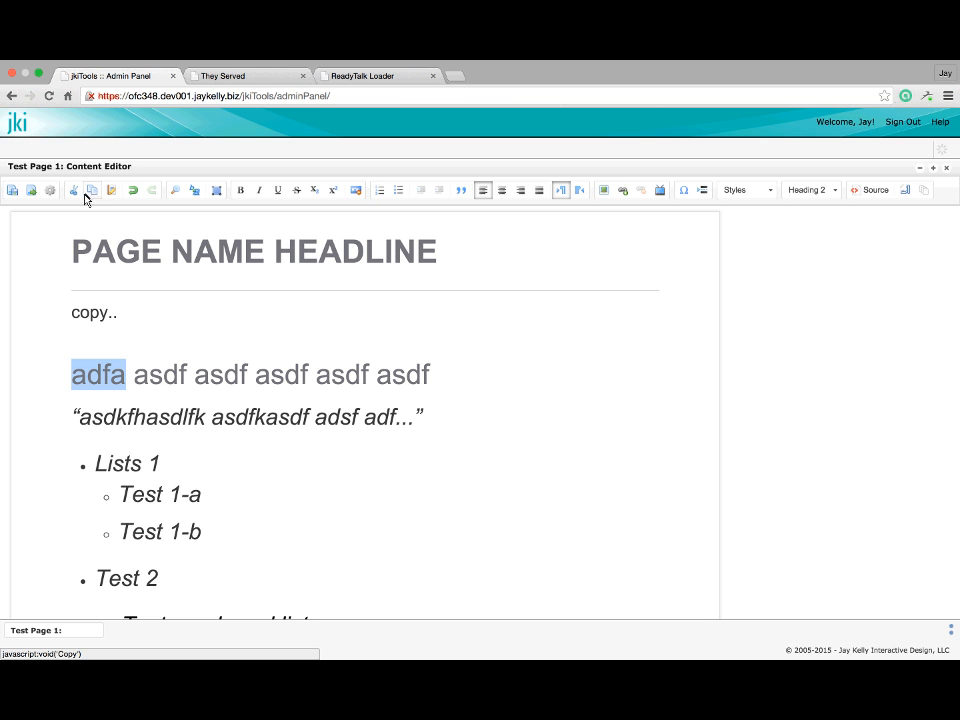
pyautogui.click(110, 190)
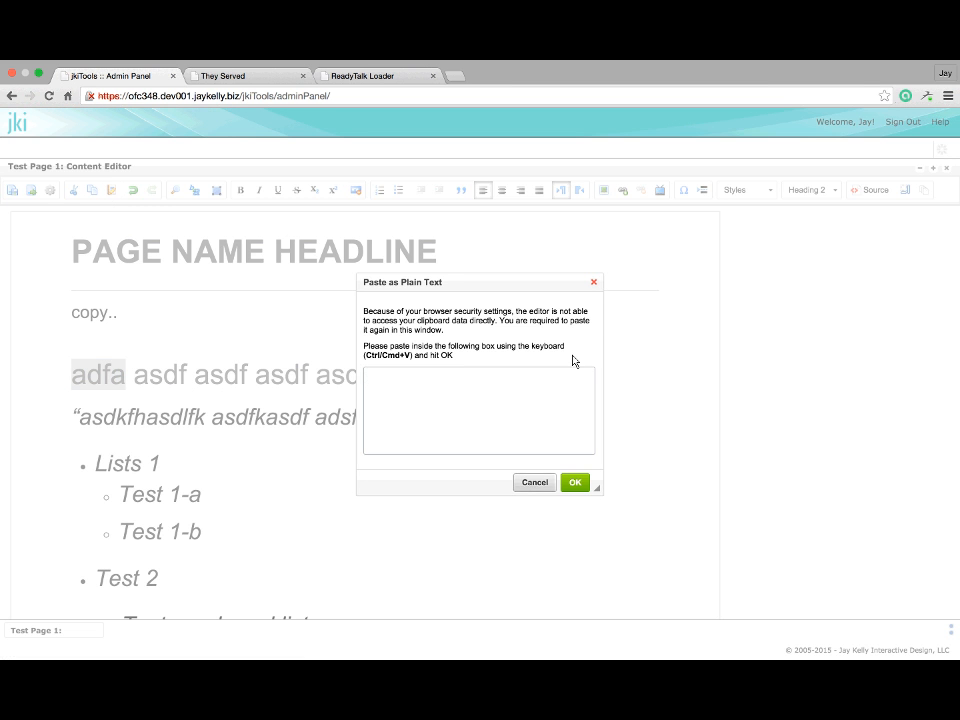
pyautogui.click(594, 285)
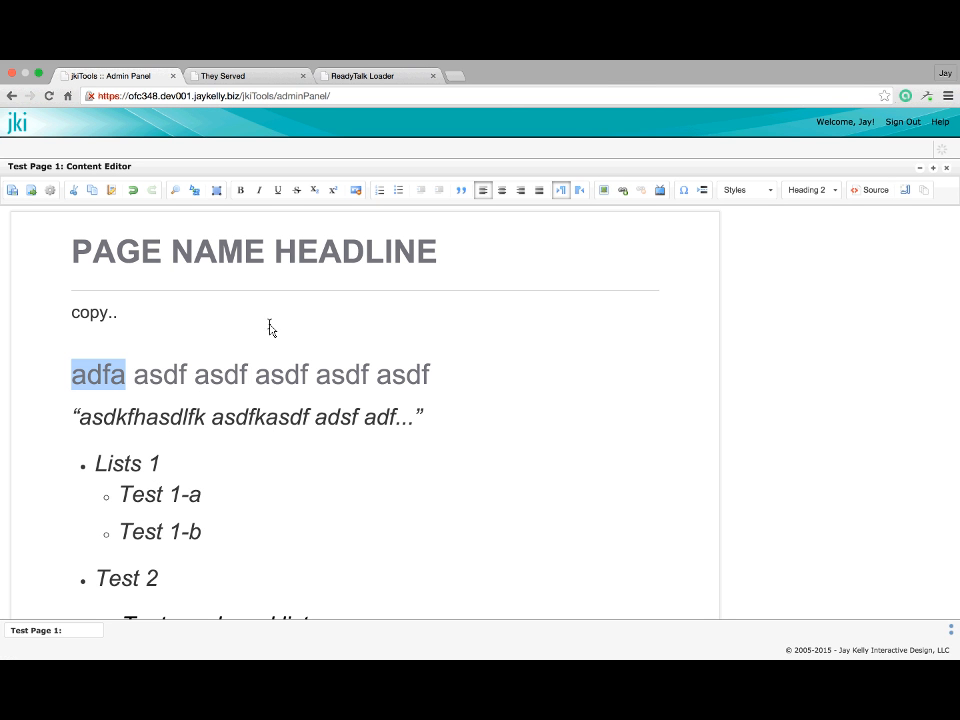
pyautogui.click(118, 338)
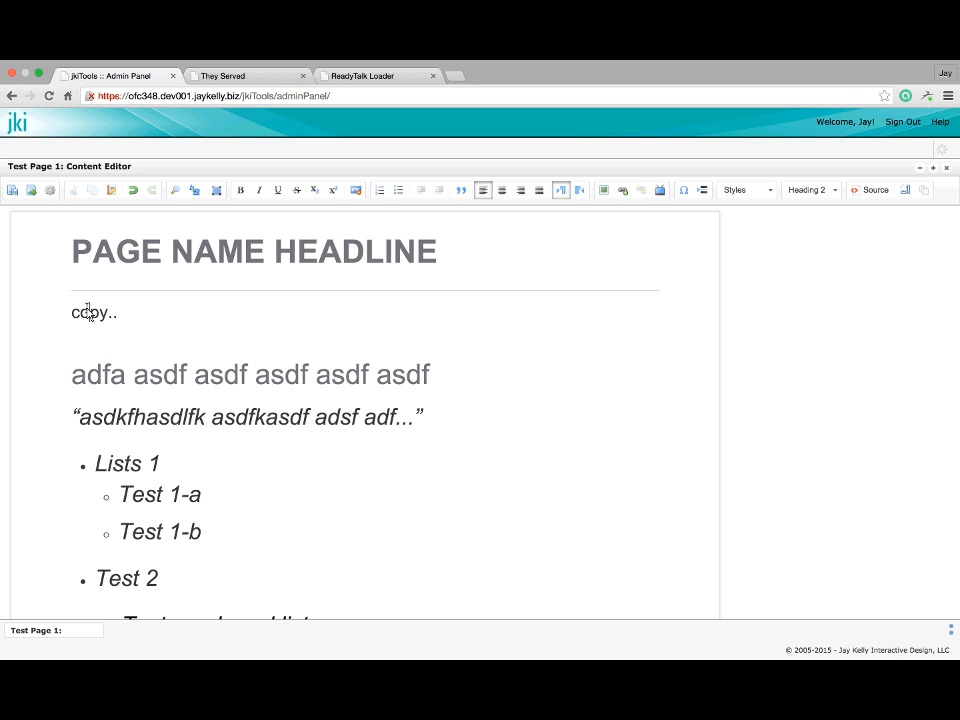
pyautogui.doubleClick(94, 312)
pyautogui.doubleClick(97, 375)
pyautogui.hotkey('ctrl', 'v')
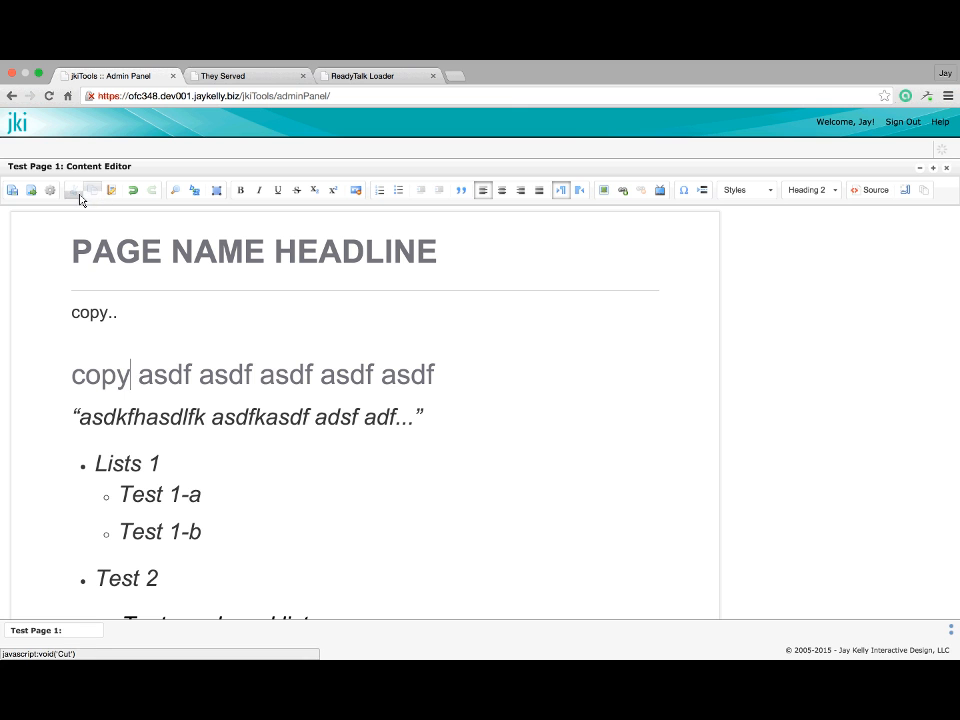
pyautogui.click(75, 259)
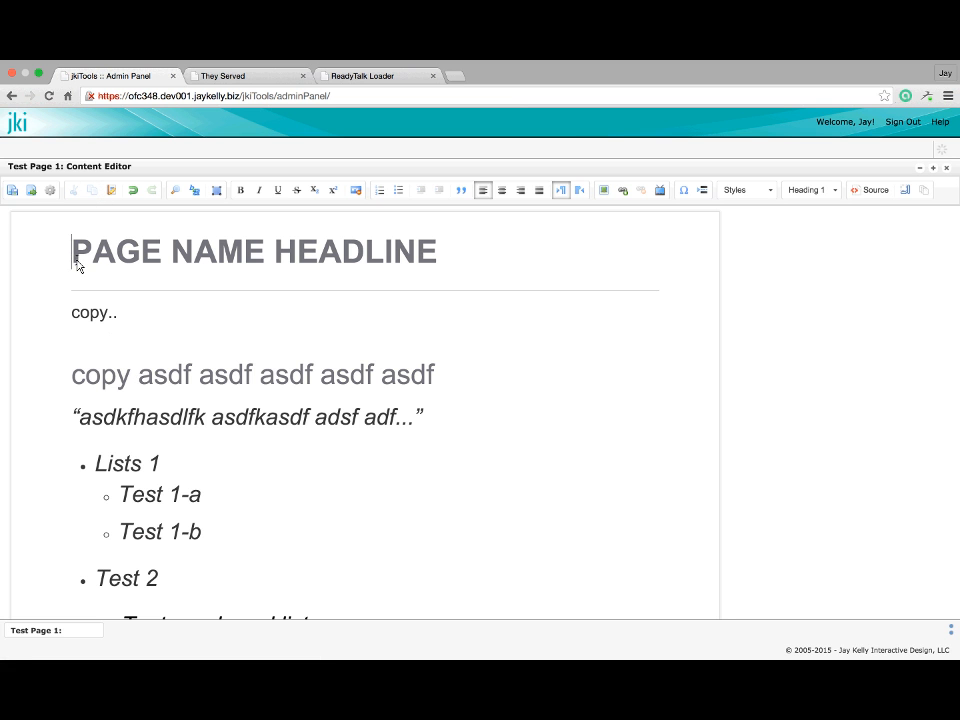
pyautogui.click(52, 191)
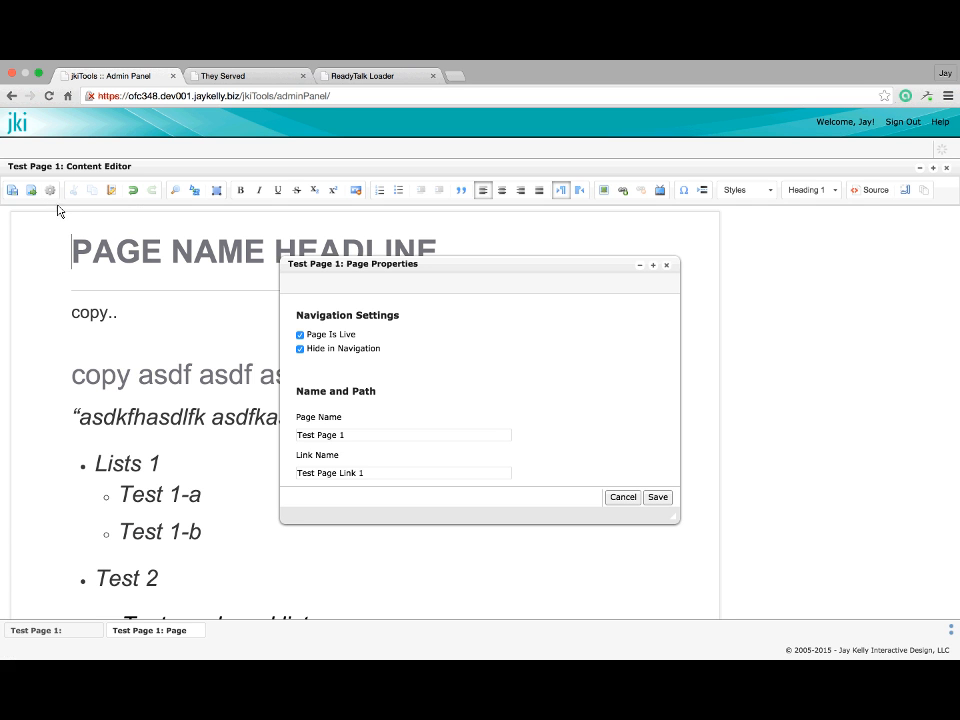
pyautogui.scroll(-2, 487, 358)
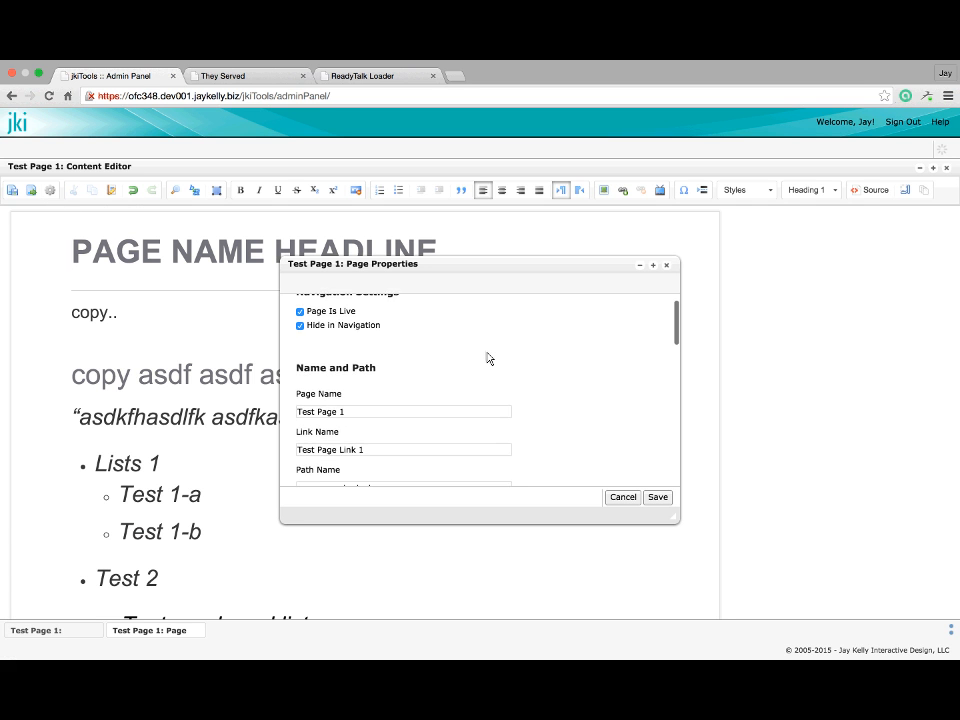
pyautogui.scroll(2, 487, 358)
pyautogui.scroll(-8, 487, 358)
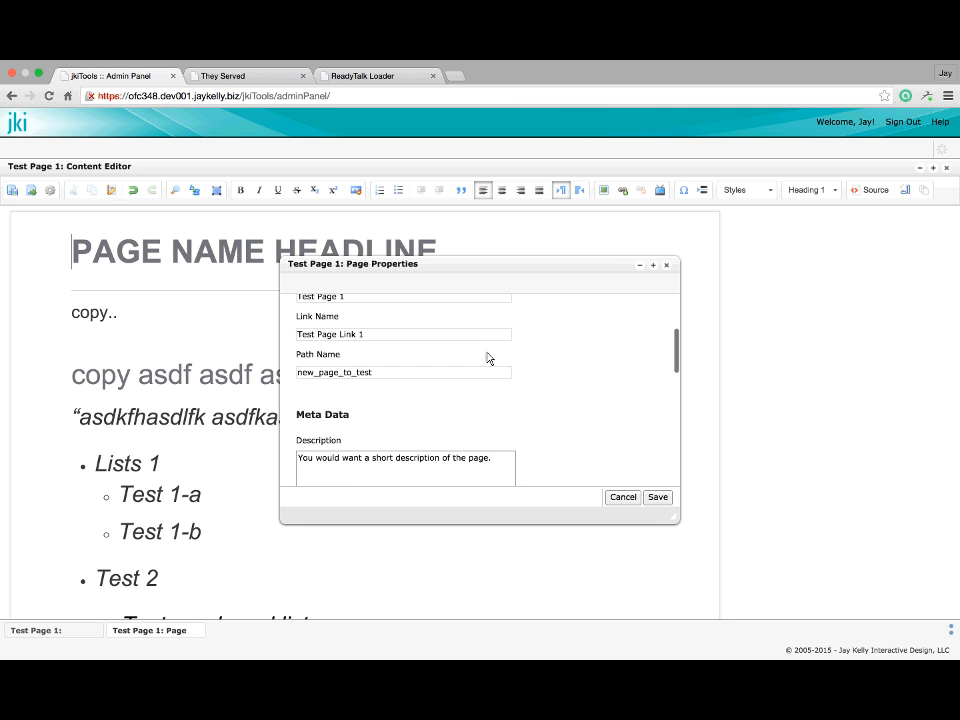
pyautogui.scroll(-3, 487, 358)
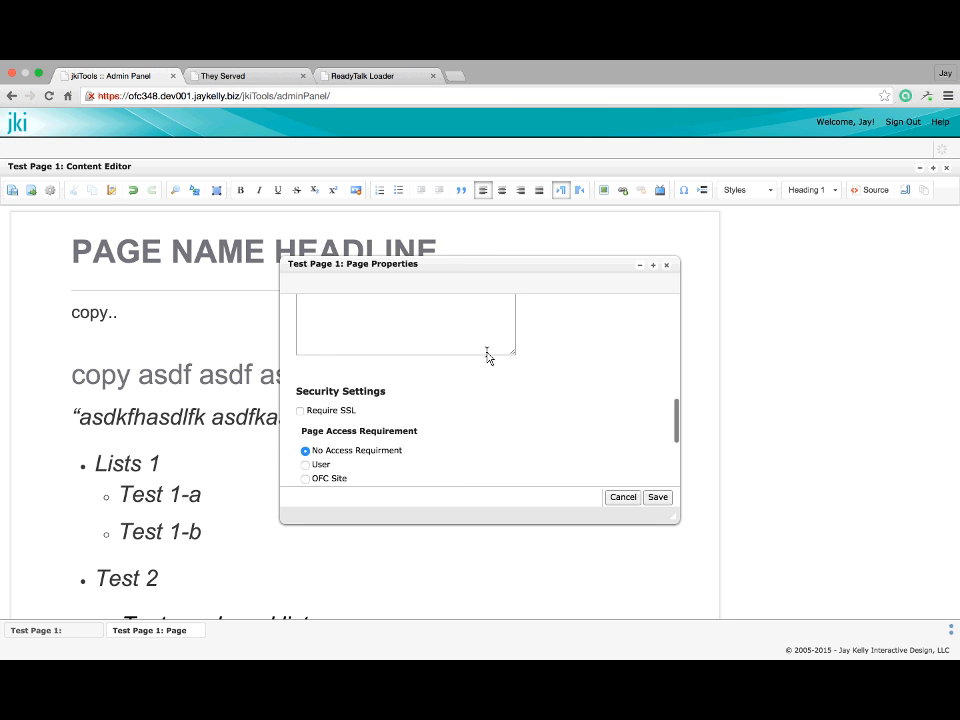
pyautogui.scroll(10, 488, 370)
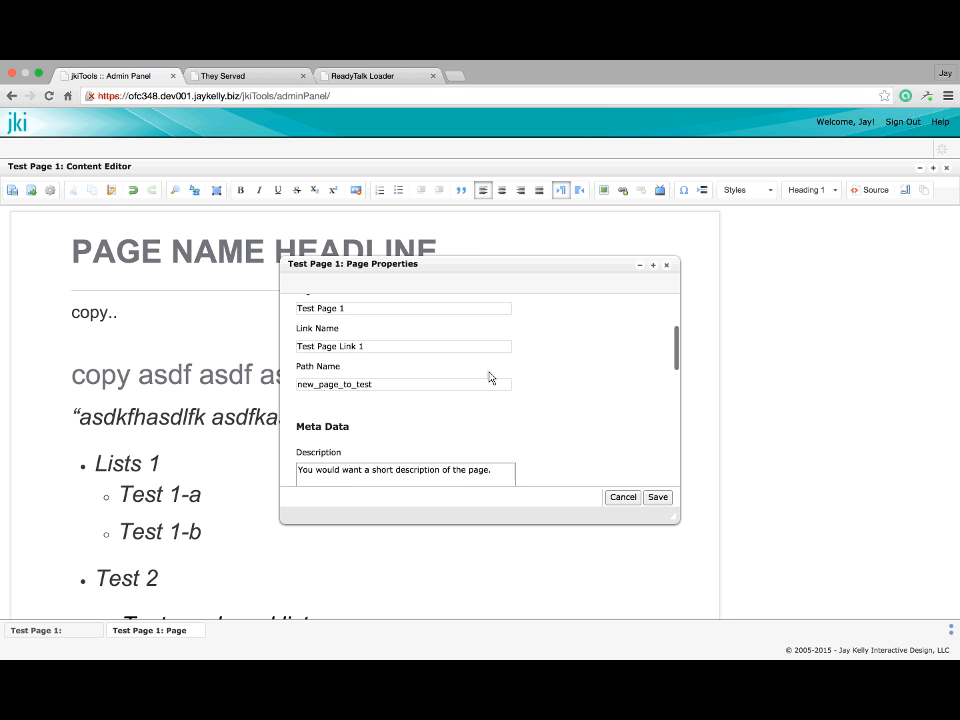
pyautogui.click(667, 267)
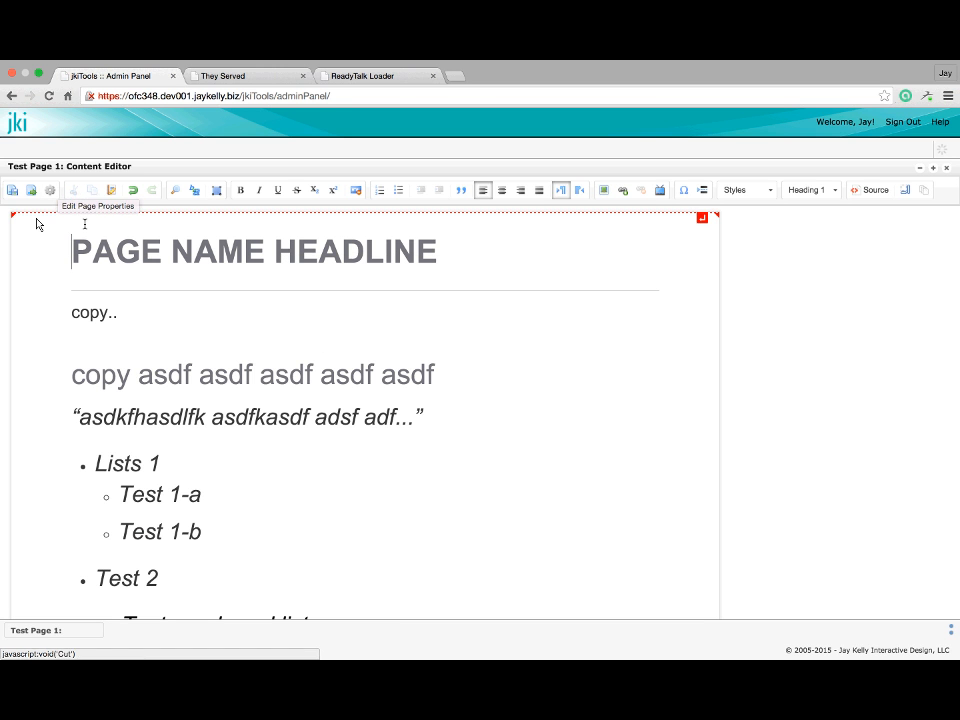
# Save Test Page 1 and open its preview enlarged to fill the panel
pyautogui.scroll(-3, 141, 340)
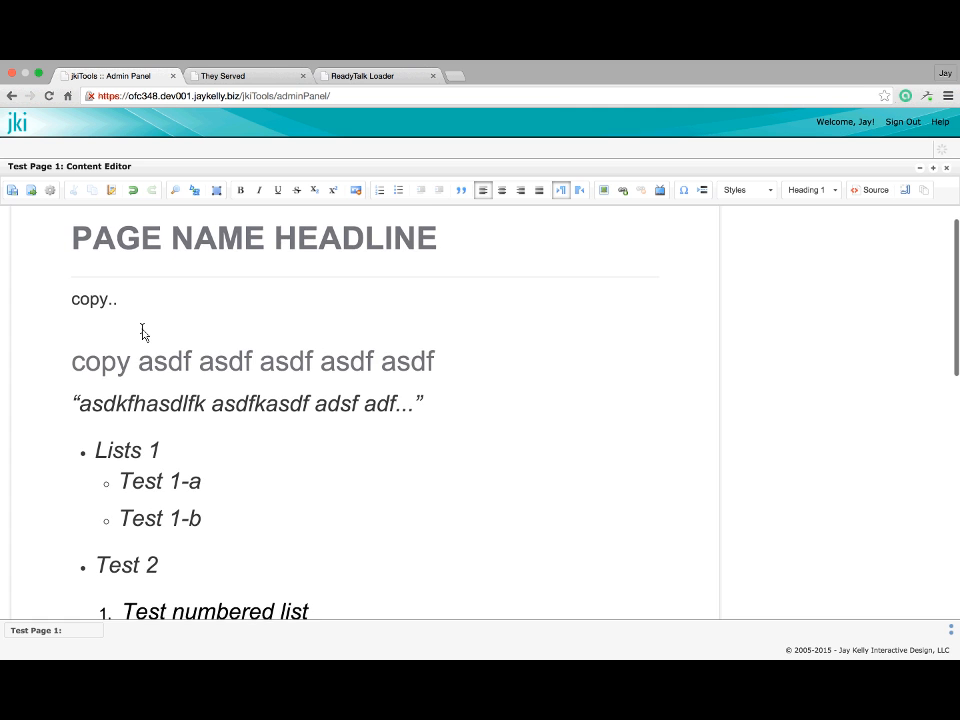
pyautogui.scroll(-3, 141, 325)
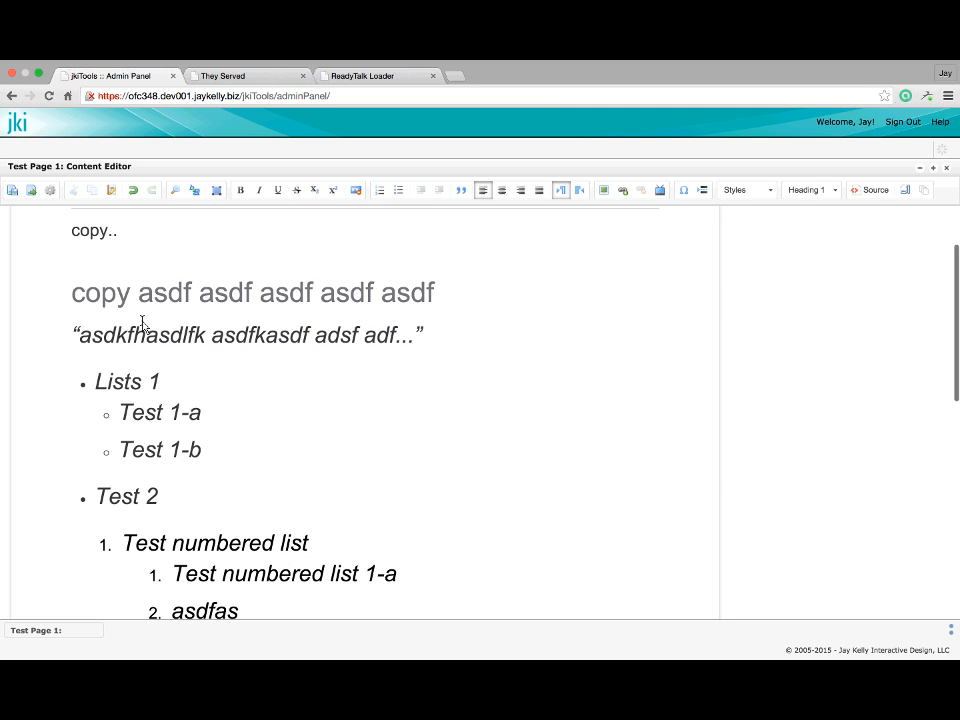
pyautogui.scroll(5, 144, 326)
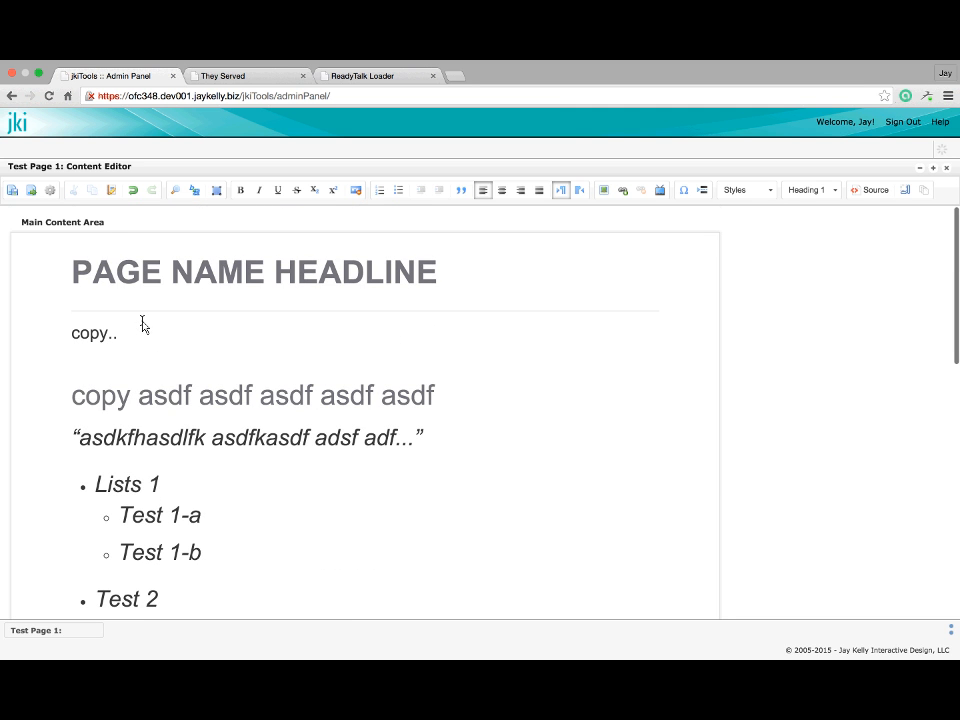
pyautogui.click(31, 196)
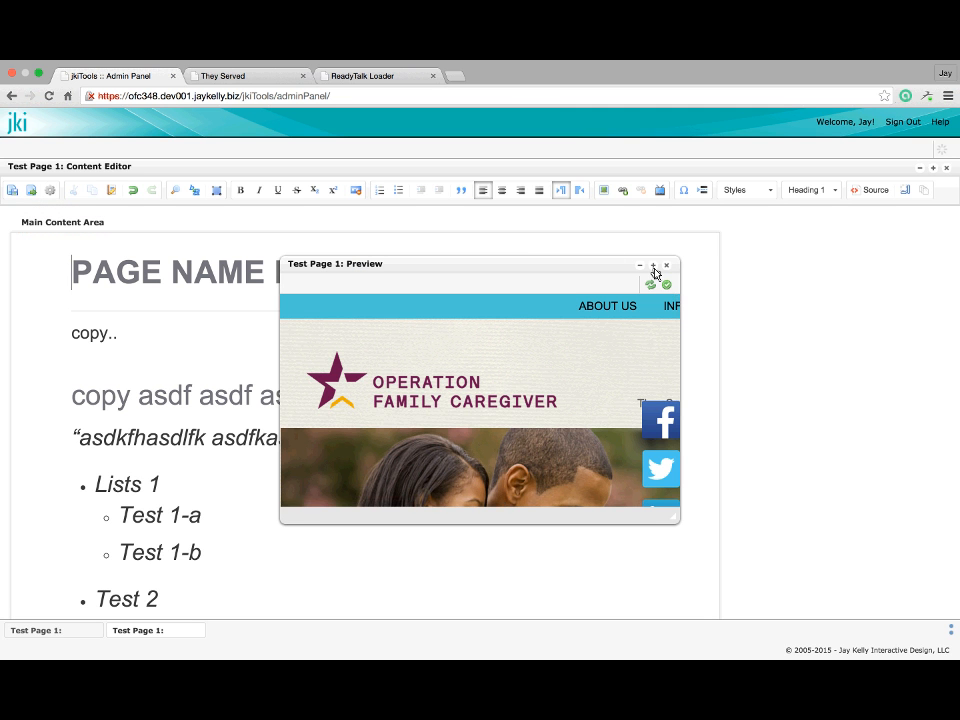
pyautogui.click(654, 266)
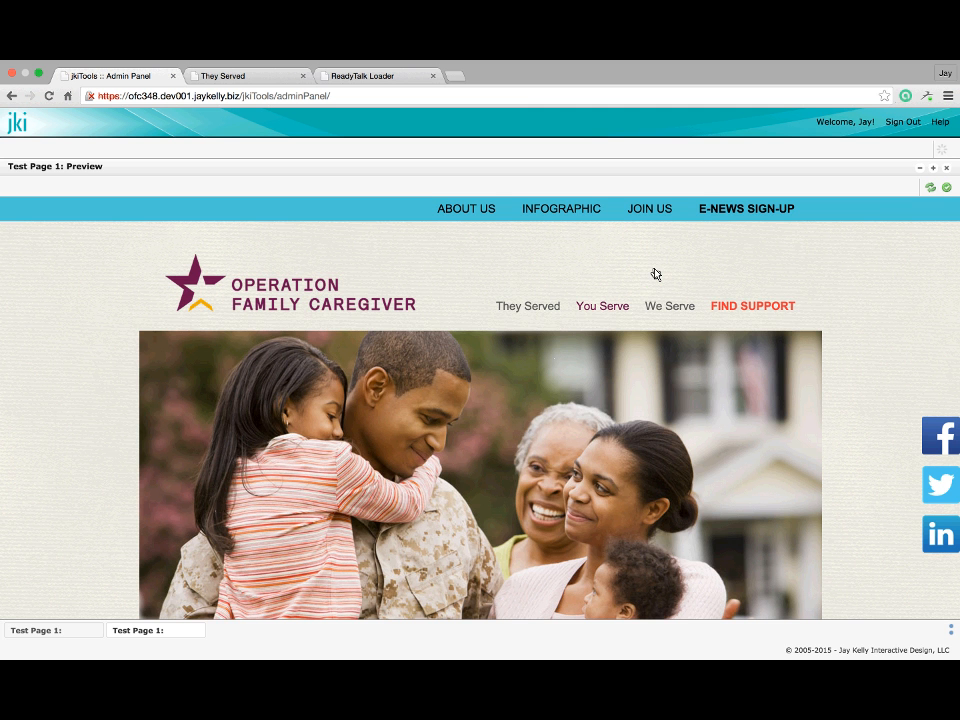
# Scroll through the whole Test Page 1 preview, then close it
pyautogui.scroll(-5, 655, 273)
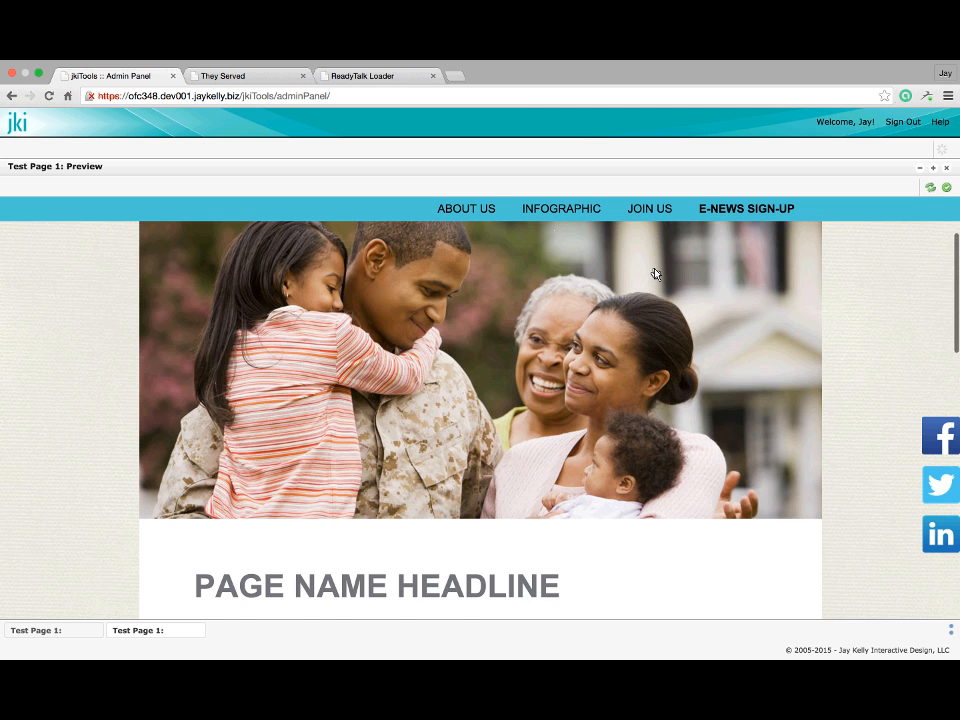
pyautogui.scroll(-5, 654, 266)
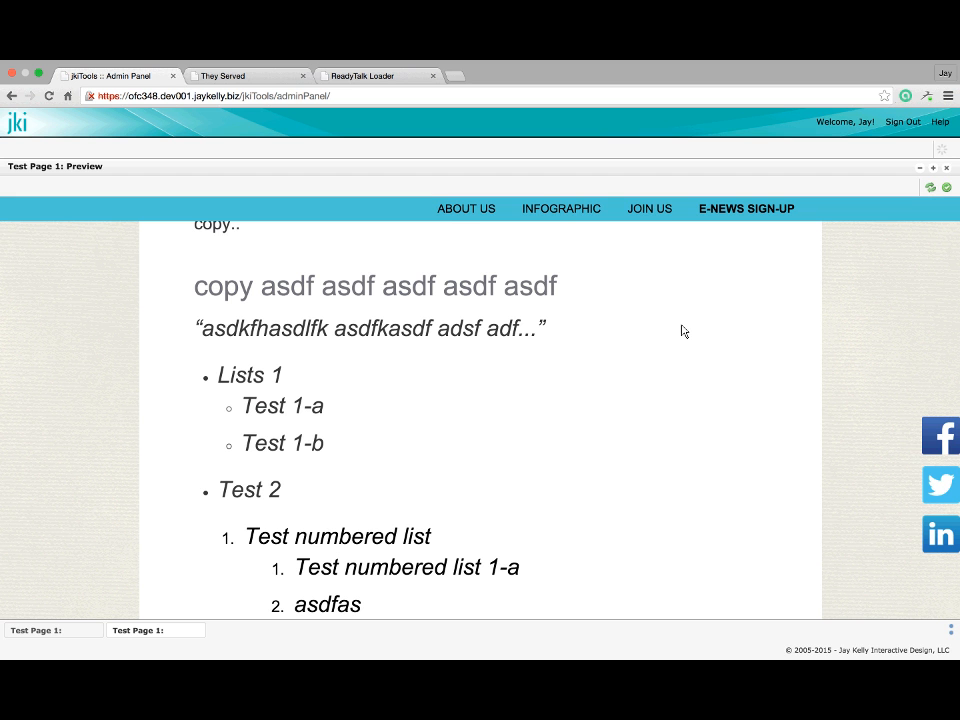
pyautogui.scroll(-4, 682, 331)
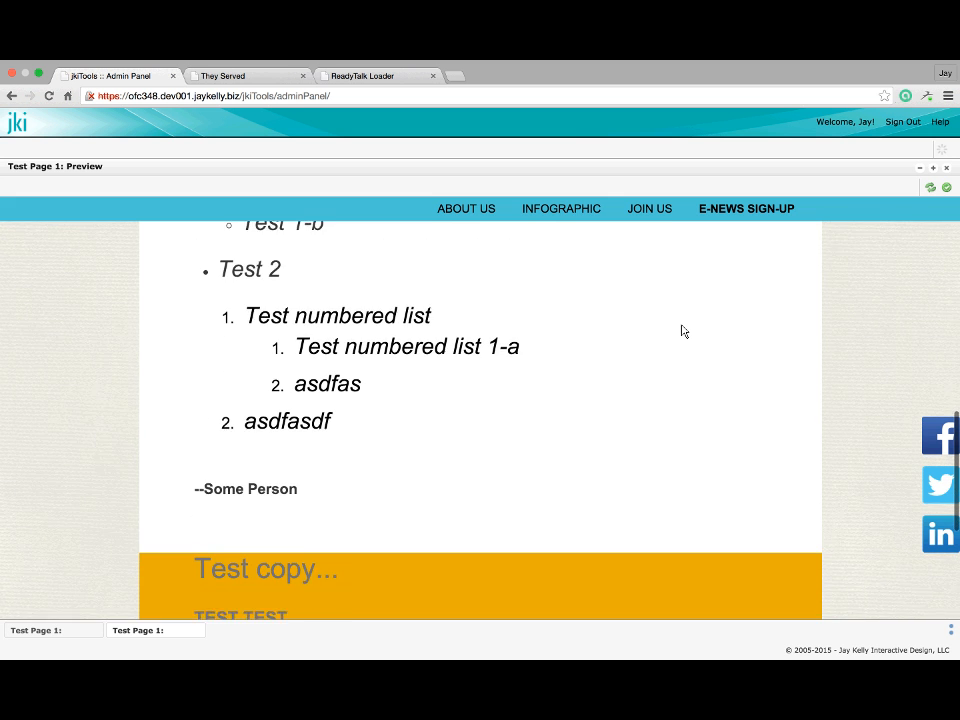
pyautogui.scroll(5, 682, 331)
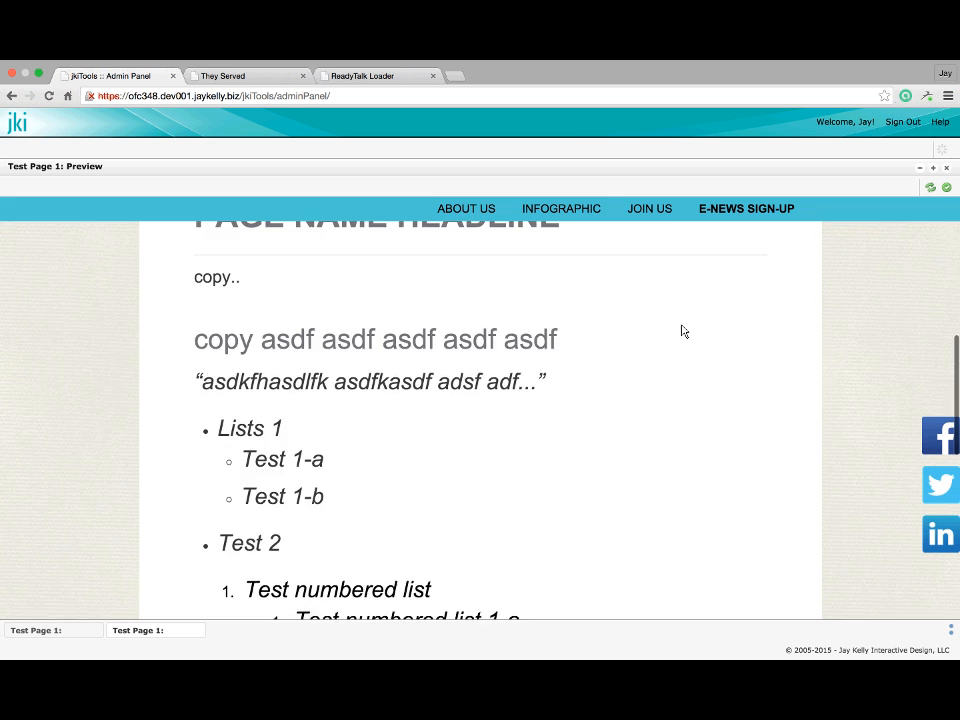
pyautogui.scroll(3, 682, 331)
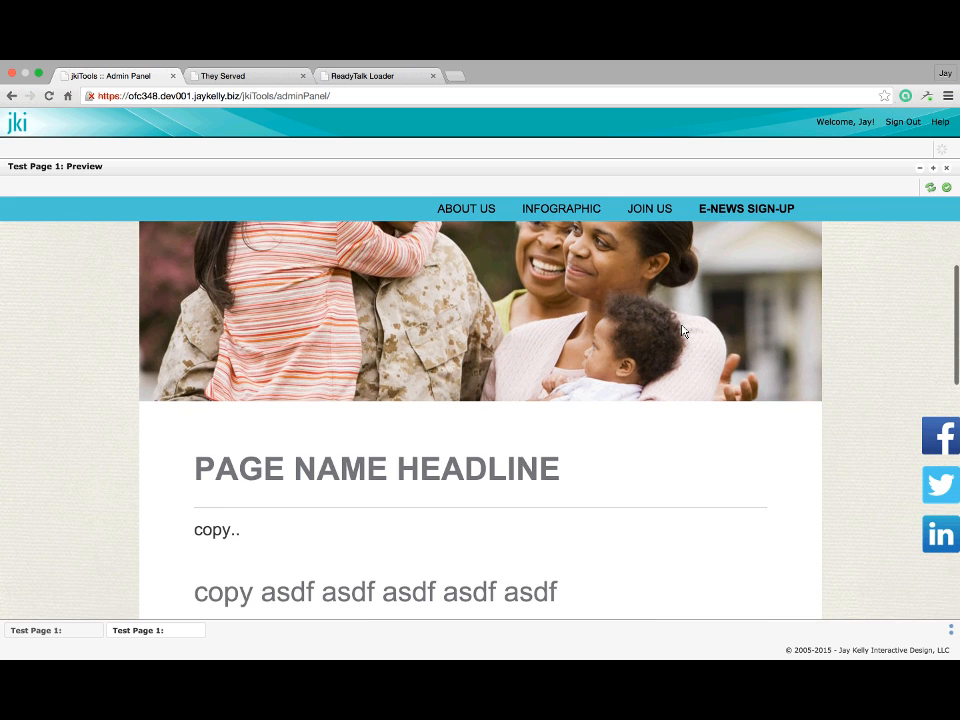
pyautogui.scroll(-2, 682, 331)
pyautogui.scroll(-3, 533, 443)
pyautogui.scroll(-5, 533, 443)
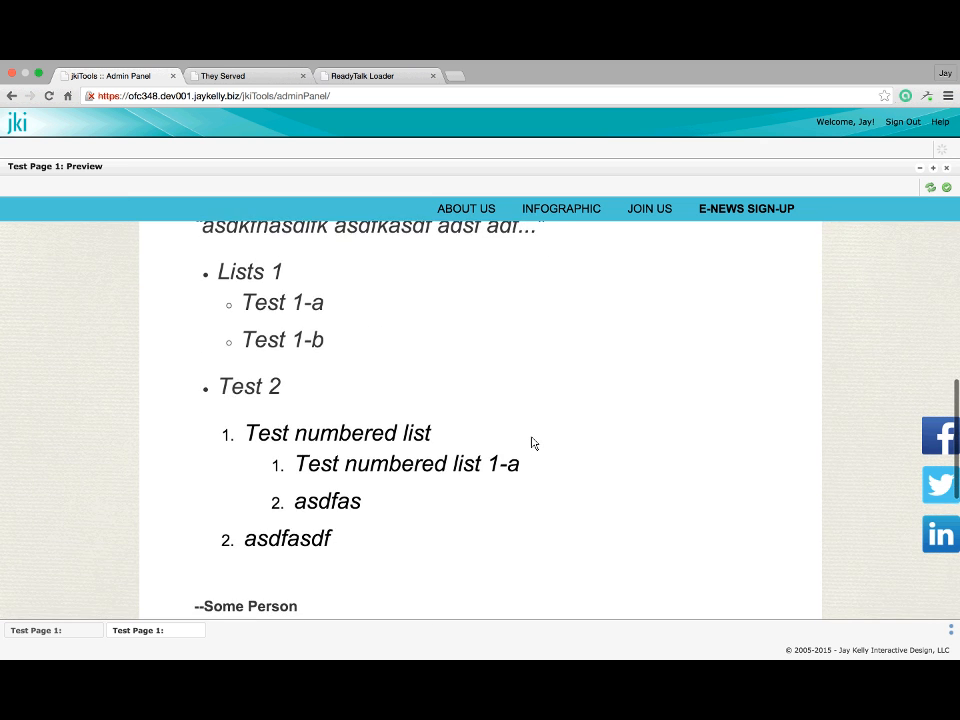
pyautogui.scroll(-5, 532, 443)
pyautogui.scroll(5, 532, 443)
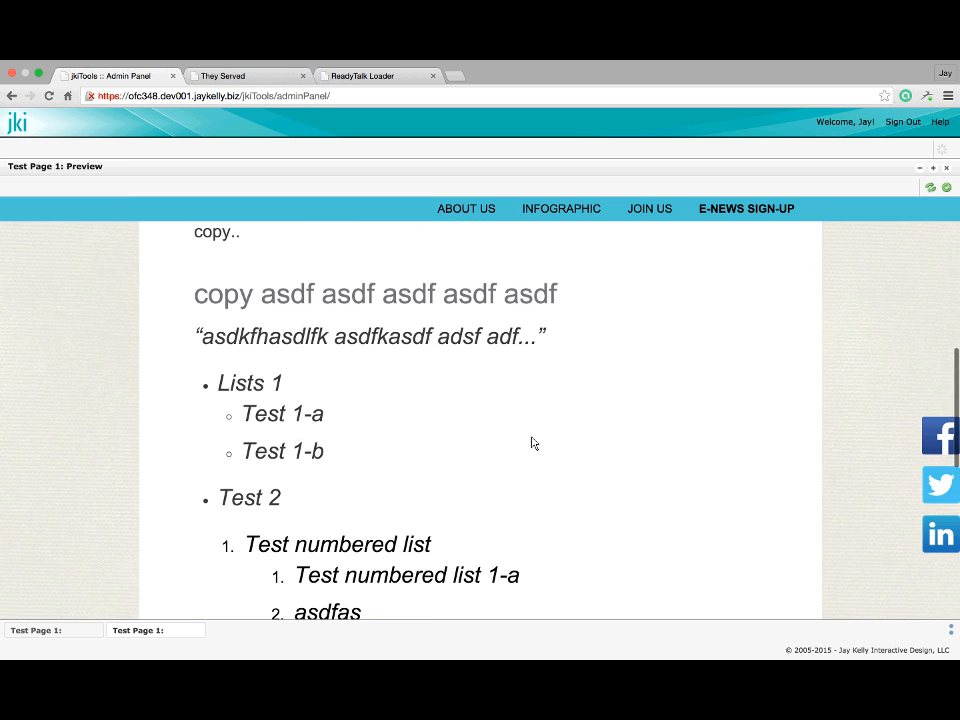
pyautogui.scroll(5, 532, 443)
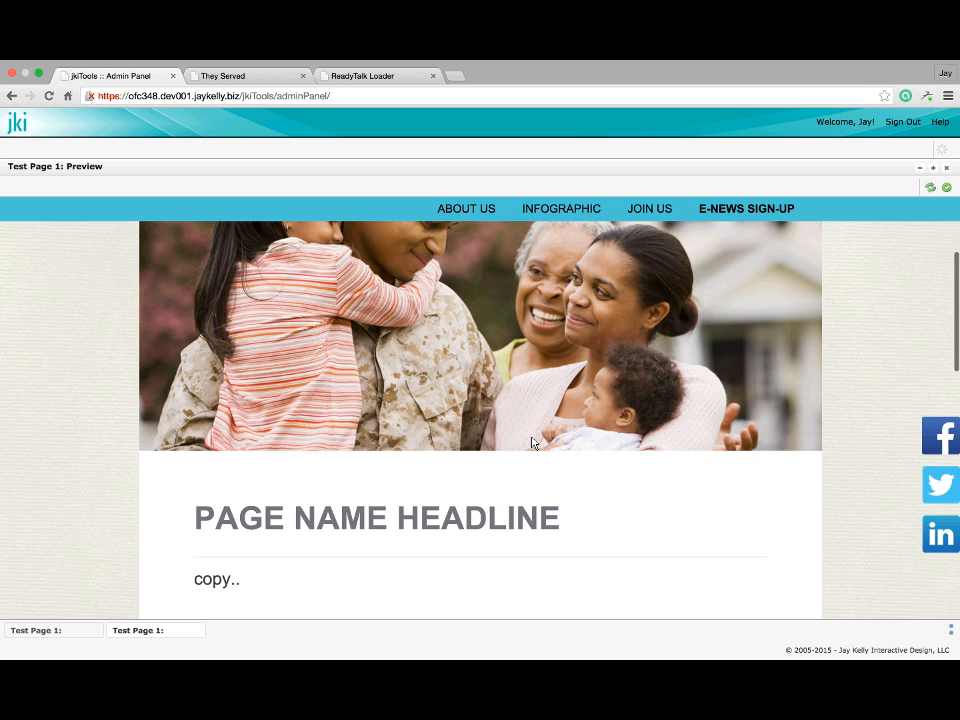
pyautogui.scroll(2, 532, 443)
pyautogui.scroll(-8, 532, 443)
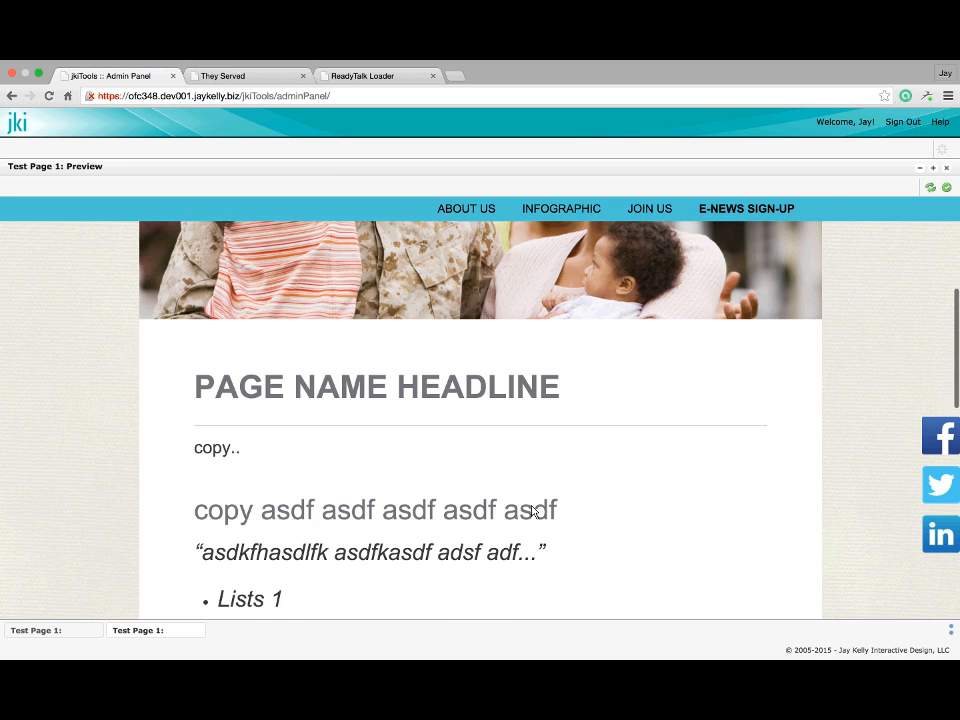
pyautogui.scroll(-6, 532, 504)
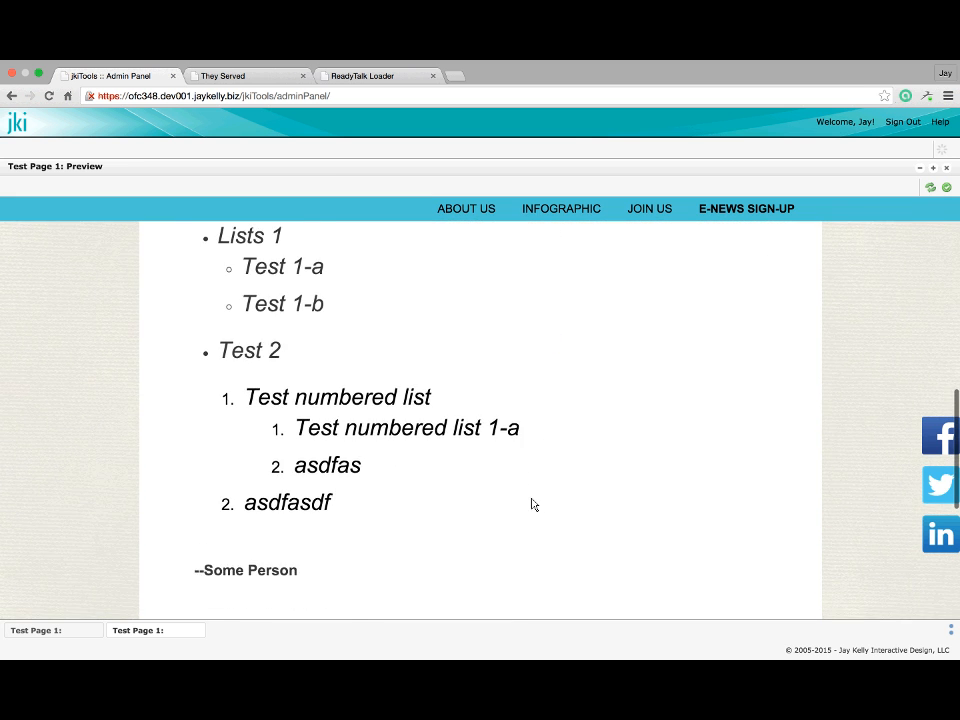
pyautogui.scroll(-5, 532, 504)
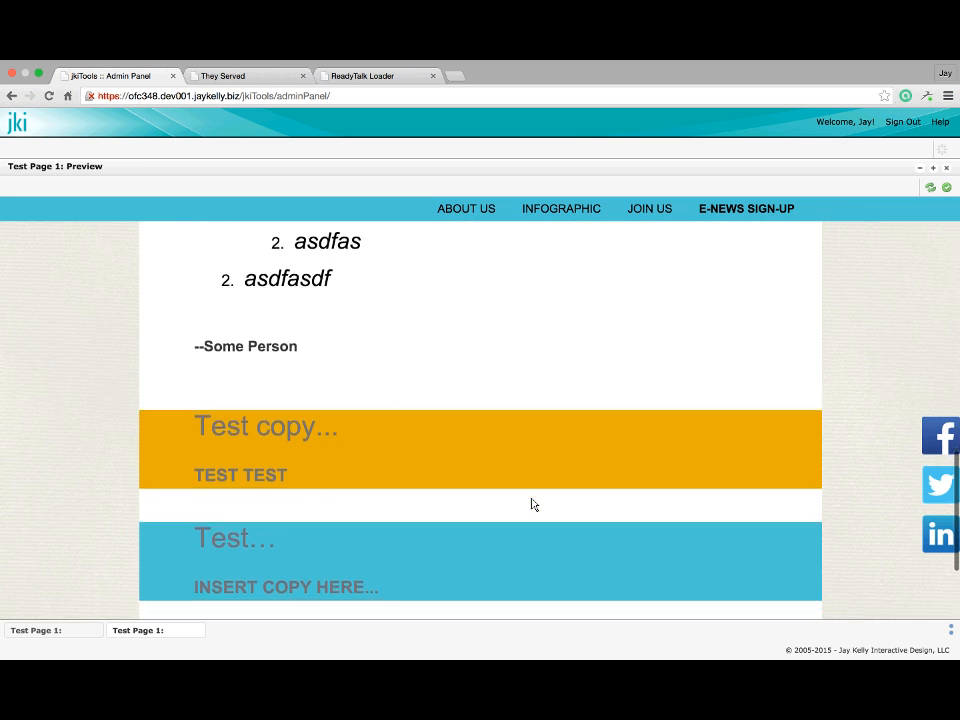
pyautogui.scroll(-2, 532, 504)
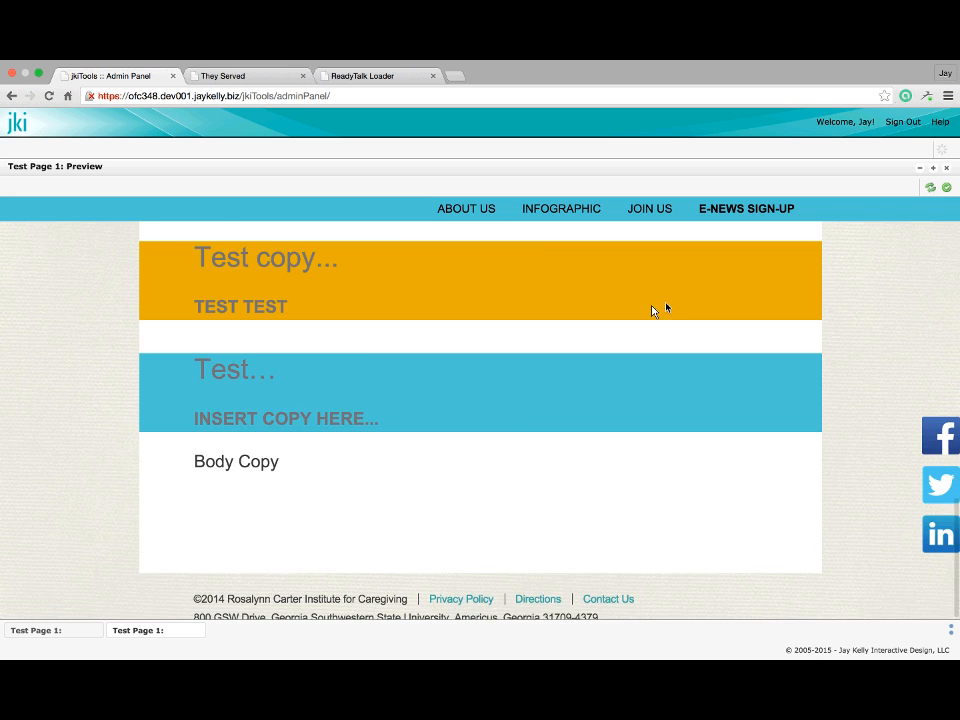
pyautogui.scroll(3, 654, 313)
pyautogui.scroll(3, 651, 312)
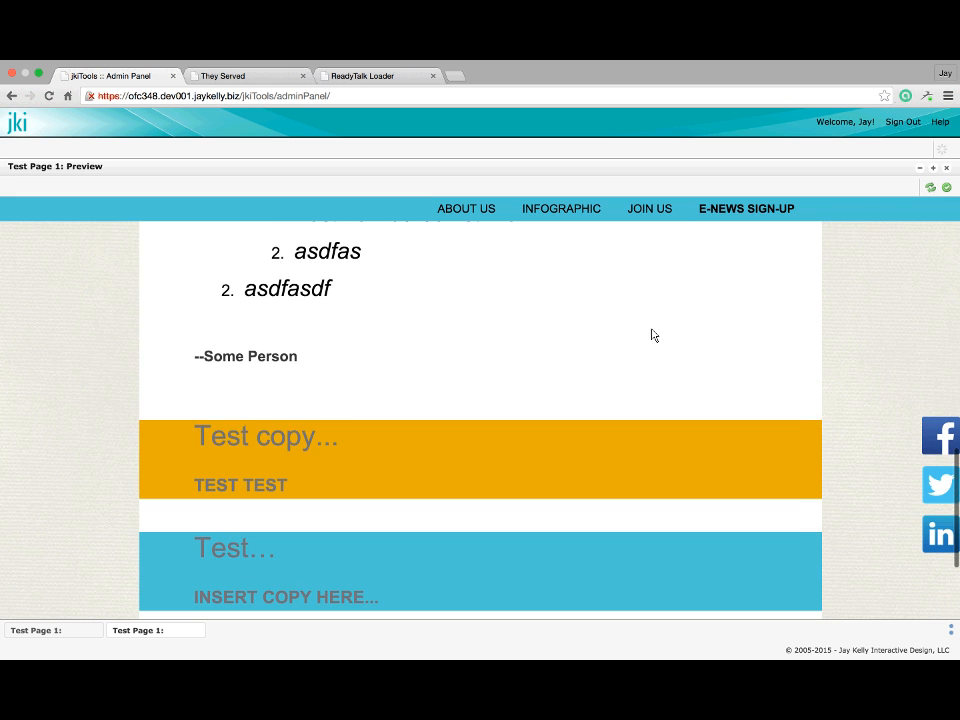
pyautogui.click(946, 167)
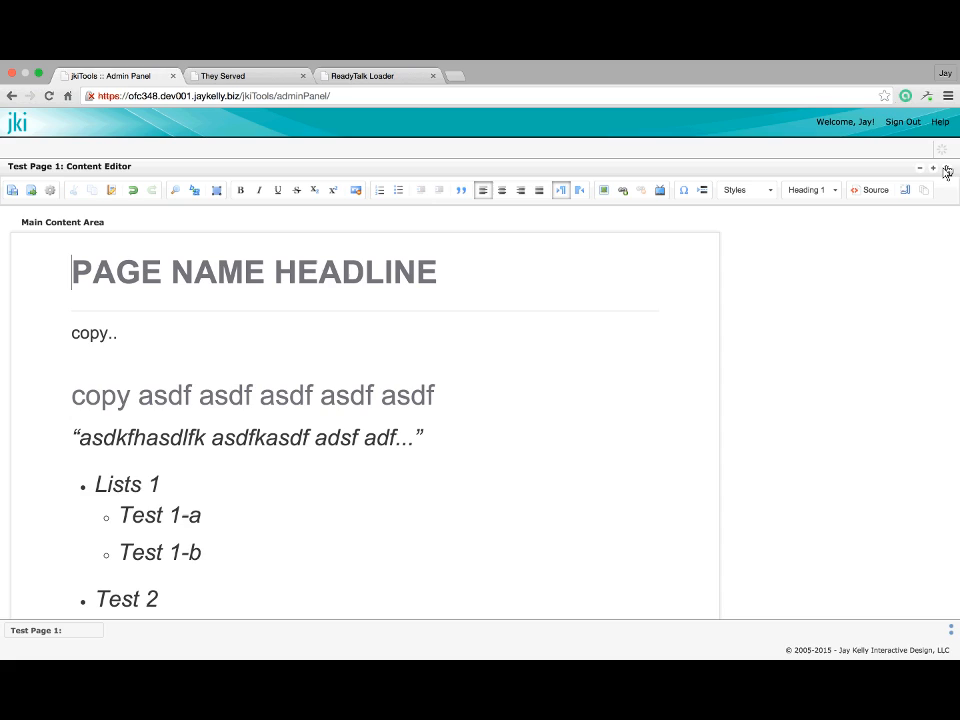
# Save and preview Test Page 1 again, approve it for publication, and close the preview
pyautogui.scroll(-2, 350, 397)
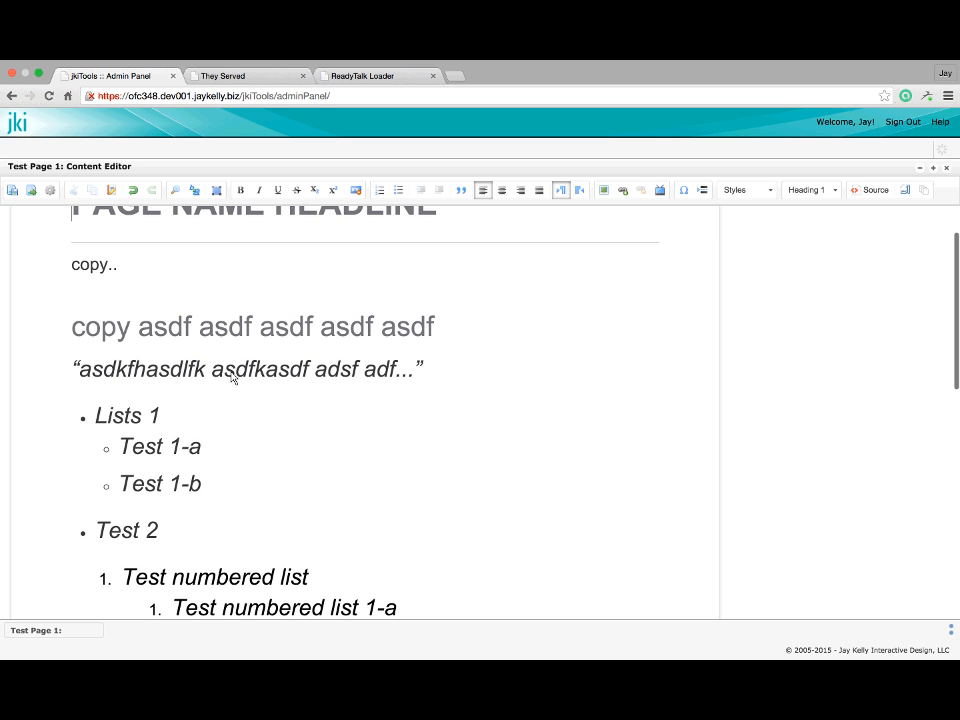
pyautogui.click(31, 191)
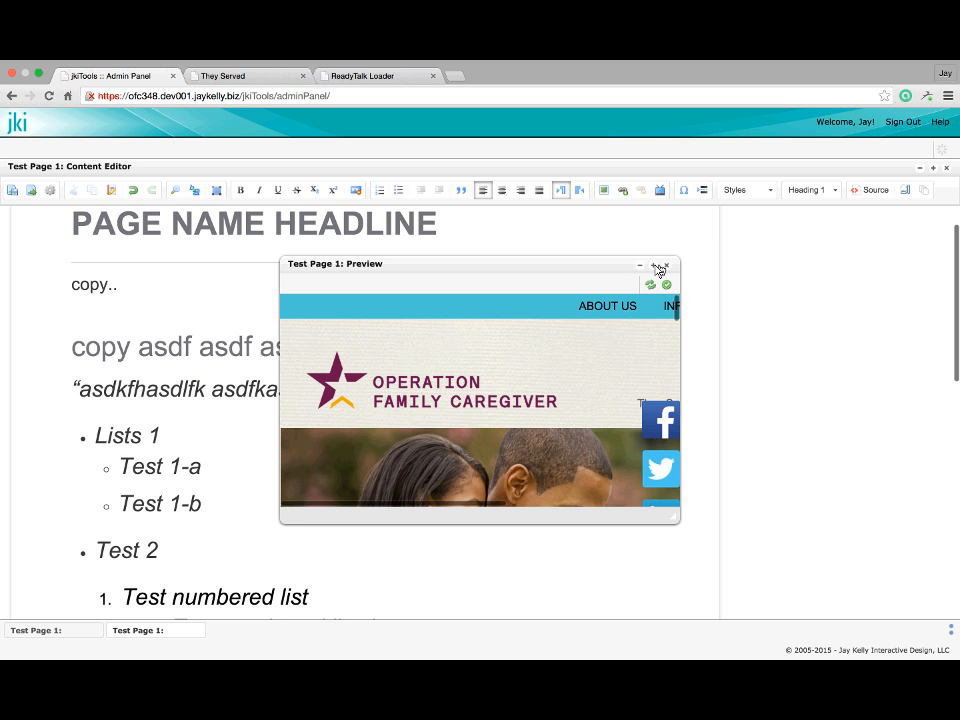
pyautogui.click(653, 266)
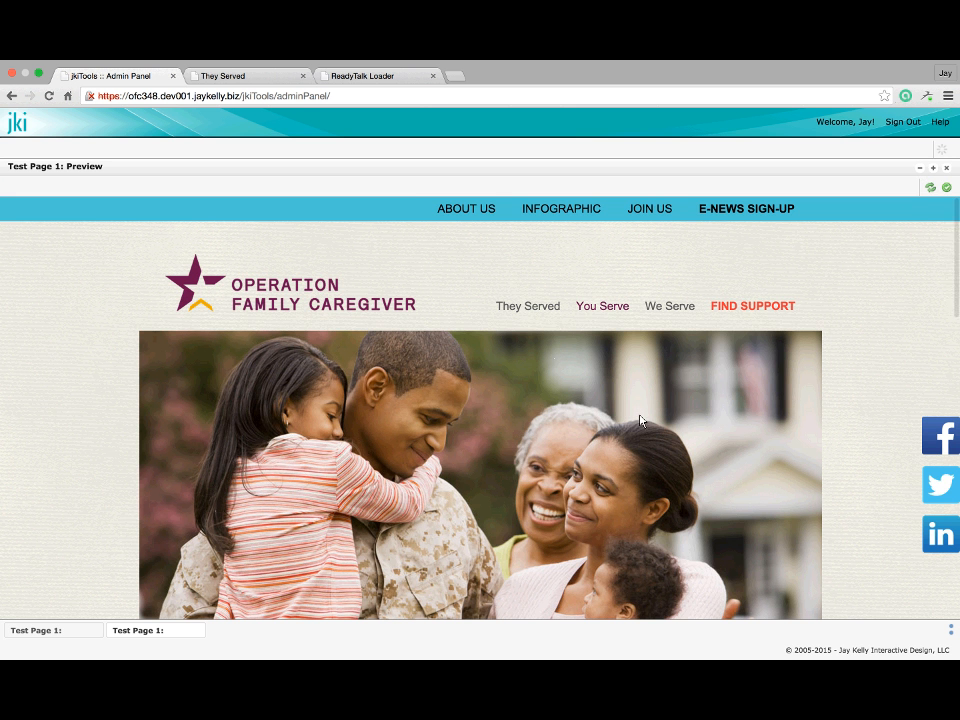
pyautogui.scroll(-1, 640, 420)
pyautogui.scroll(-10, 640, 420)
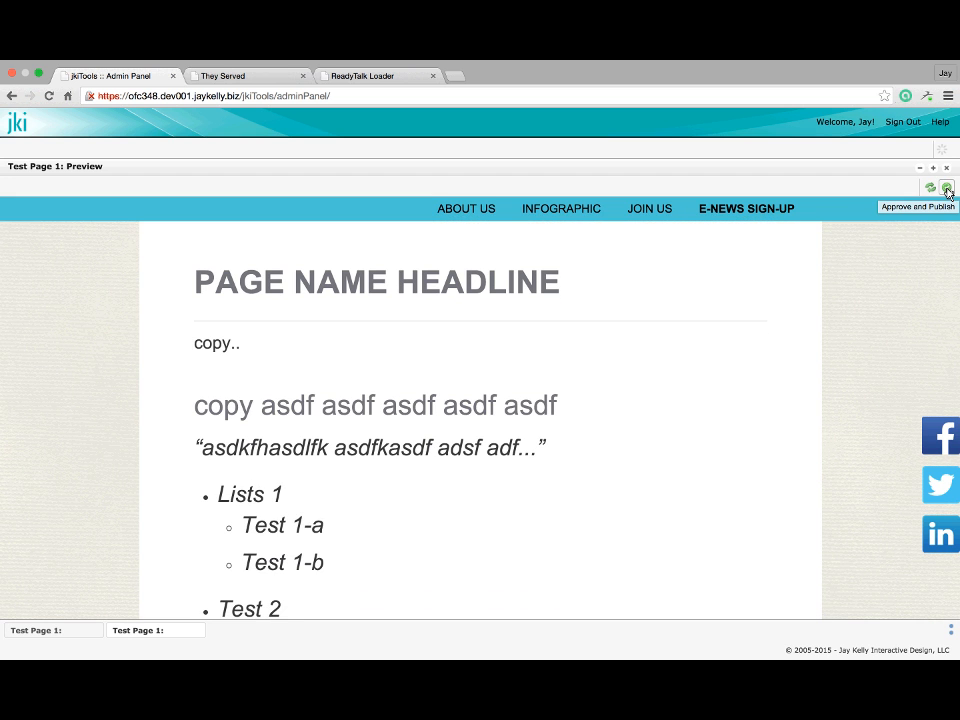
pyautogui.click(947, 190)
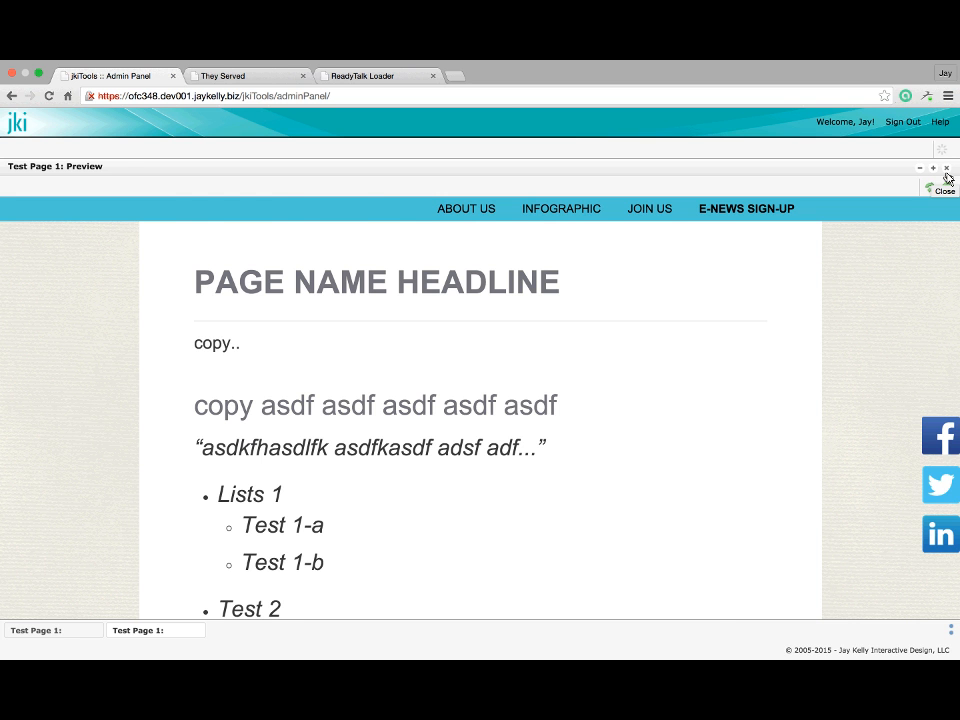
pyautogui.click(947, 178)
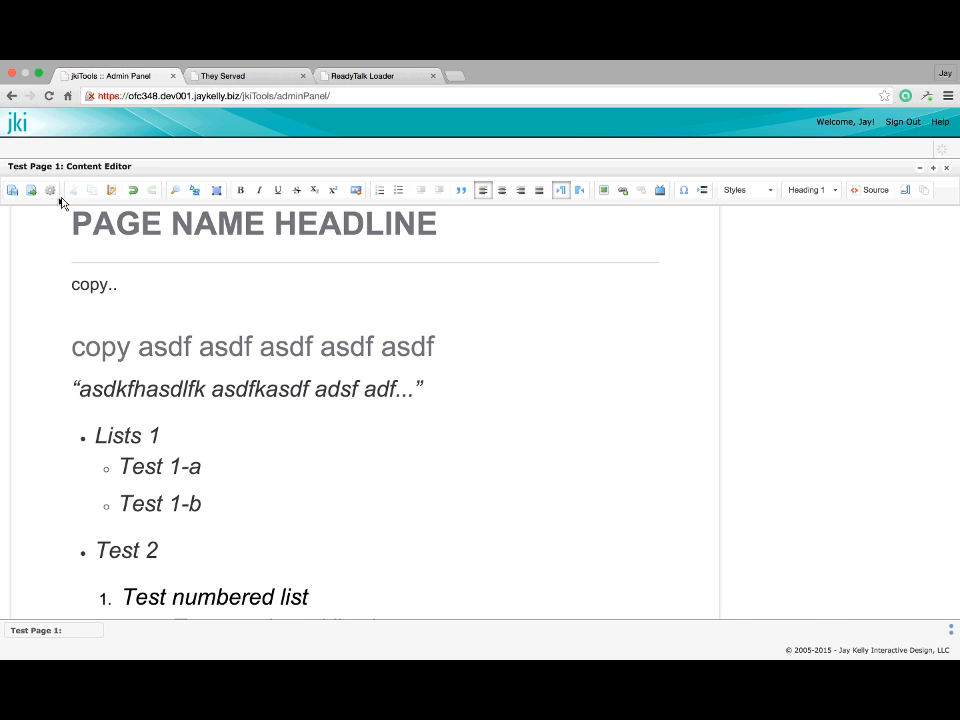
# Open and close Test Page 1's page properties, then close the content editor
pyautogui.click(50, 191)
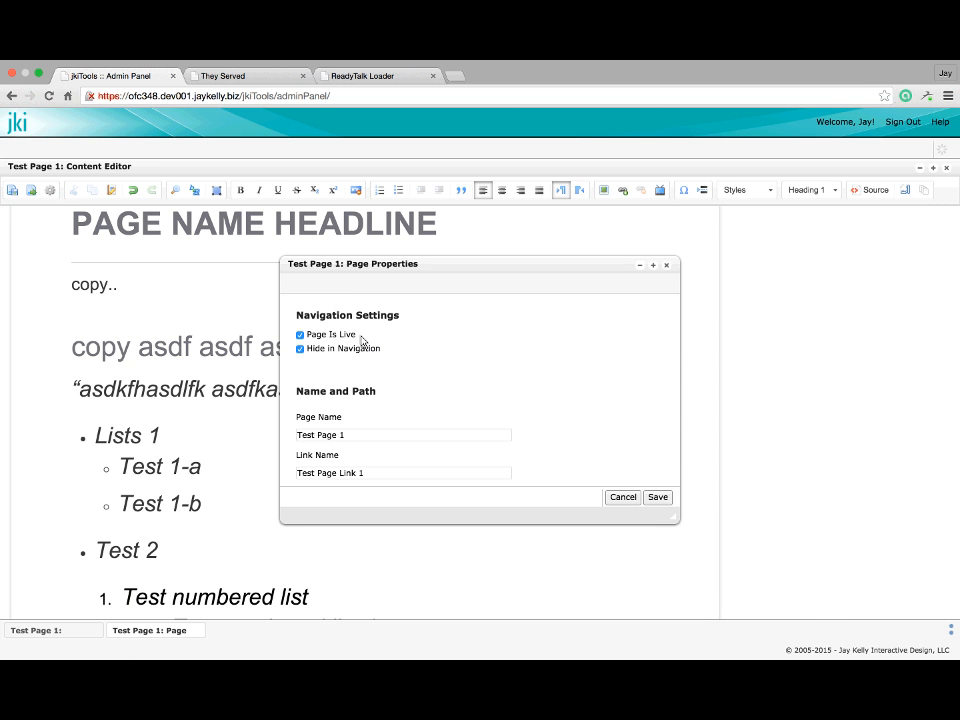
pyautogui.click(667, 267)
pyautogui.click(946, 168)
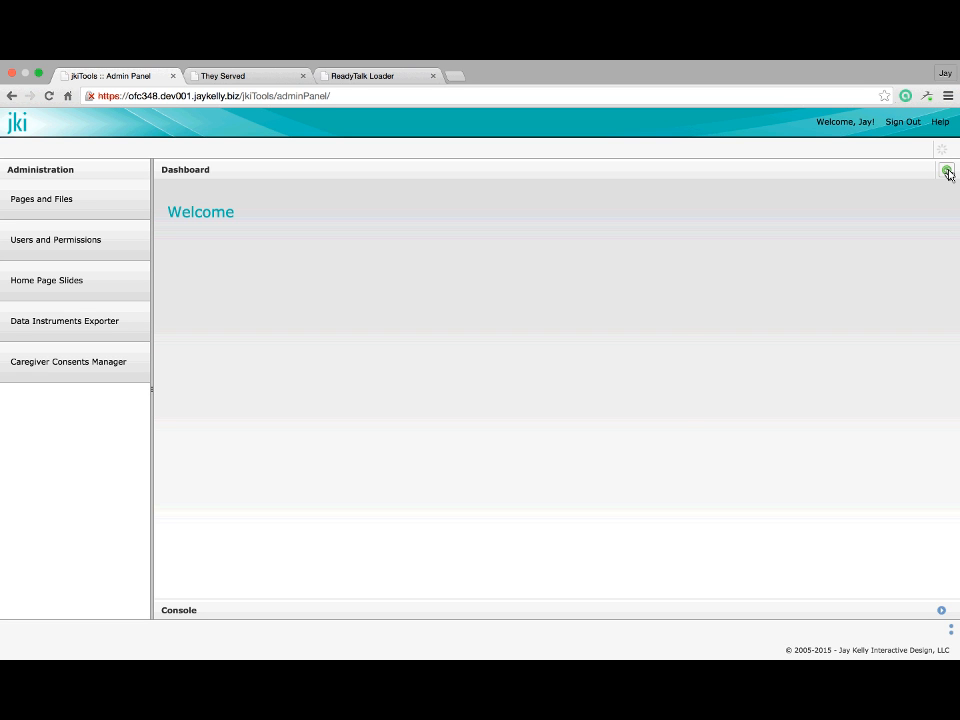
# Publish all marked pages and bring up the They Served site tab
pyautogui.click(947, 171)
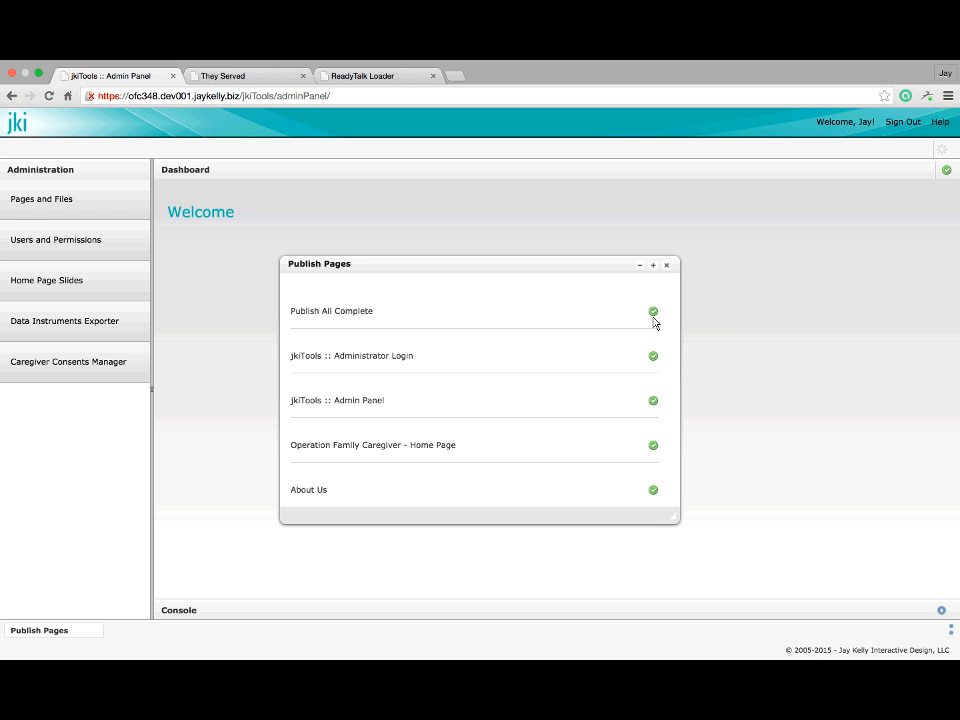
pyautogui.click(231, 78)
pyautogui.scroll(10, 390, 251)
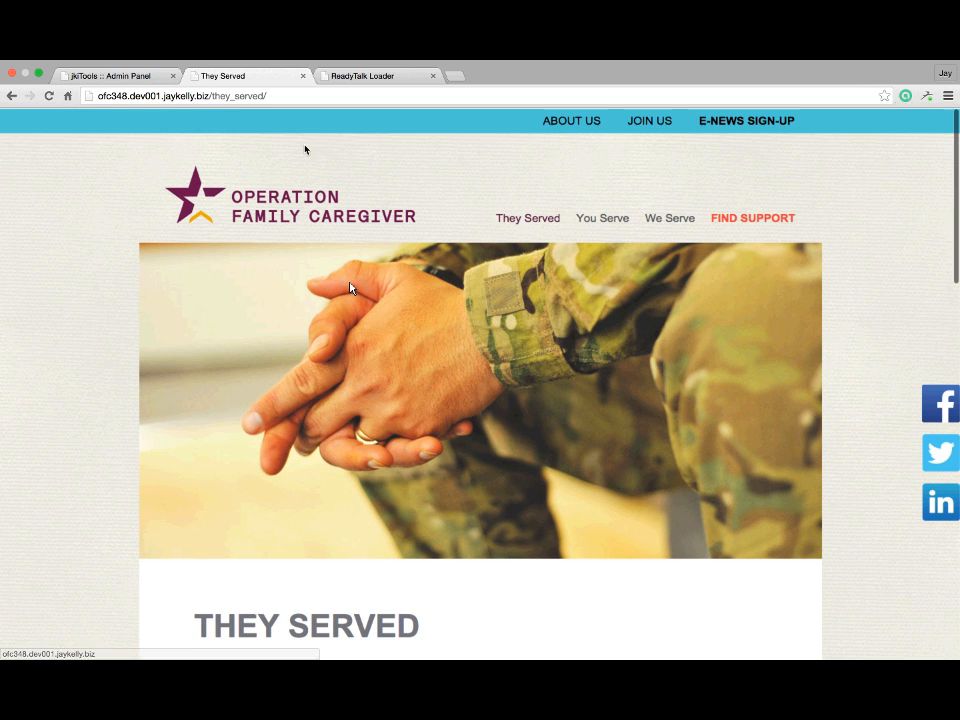
# Load they_served/new_page_to_test/ on the site, reload the 404, then close the admin's publish results
pyautogui.click(306, 97)
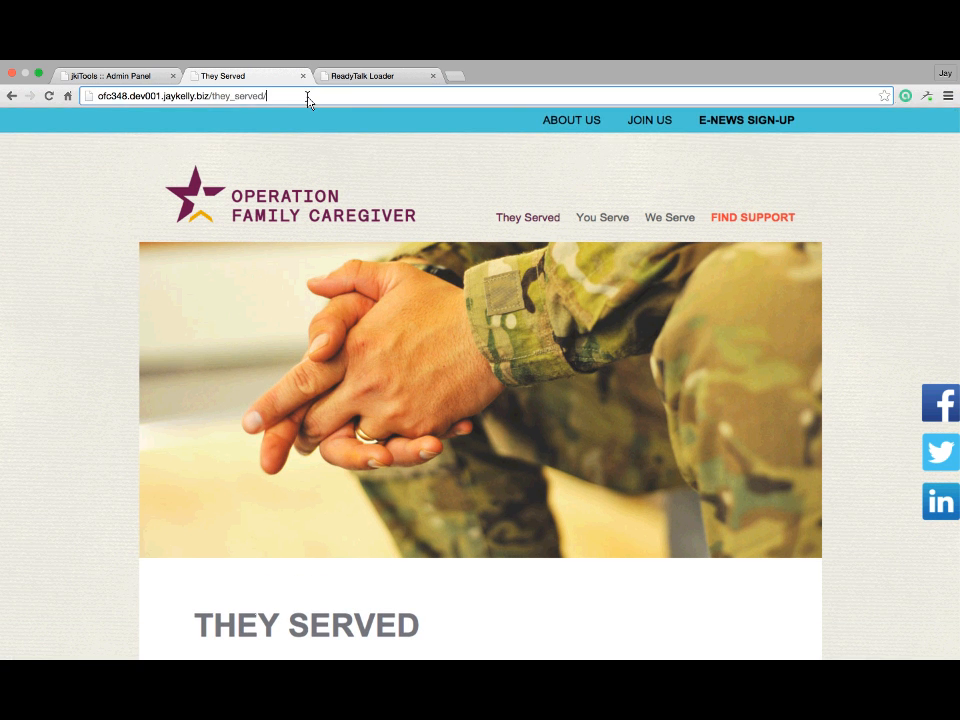
pyautogui.write('new')
pyautogui.press('Down')
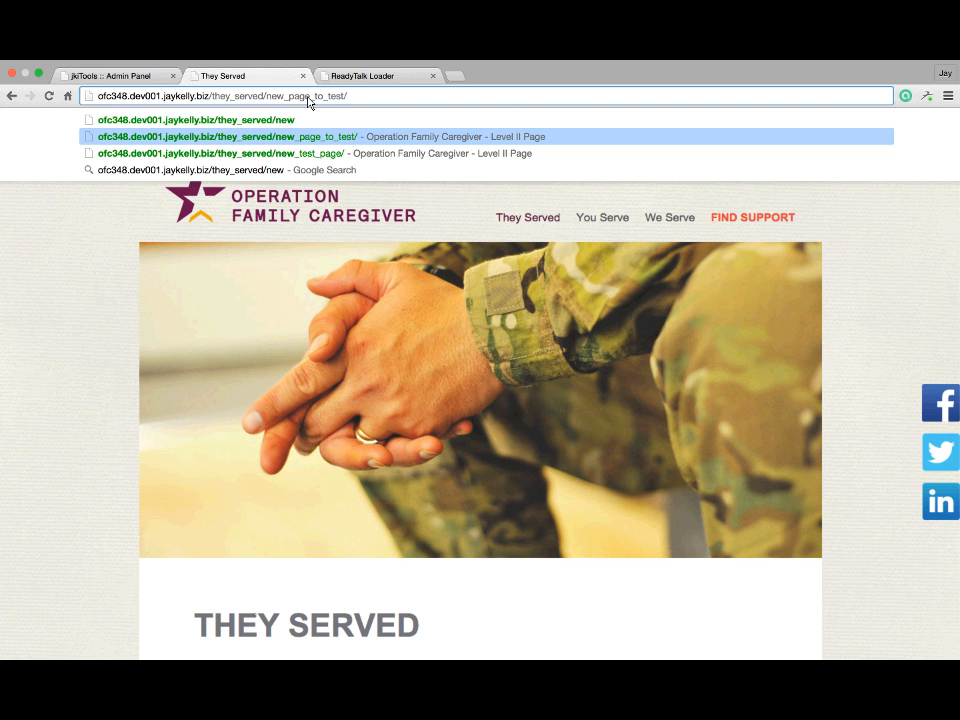
pyautogui.press('Return')
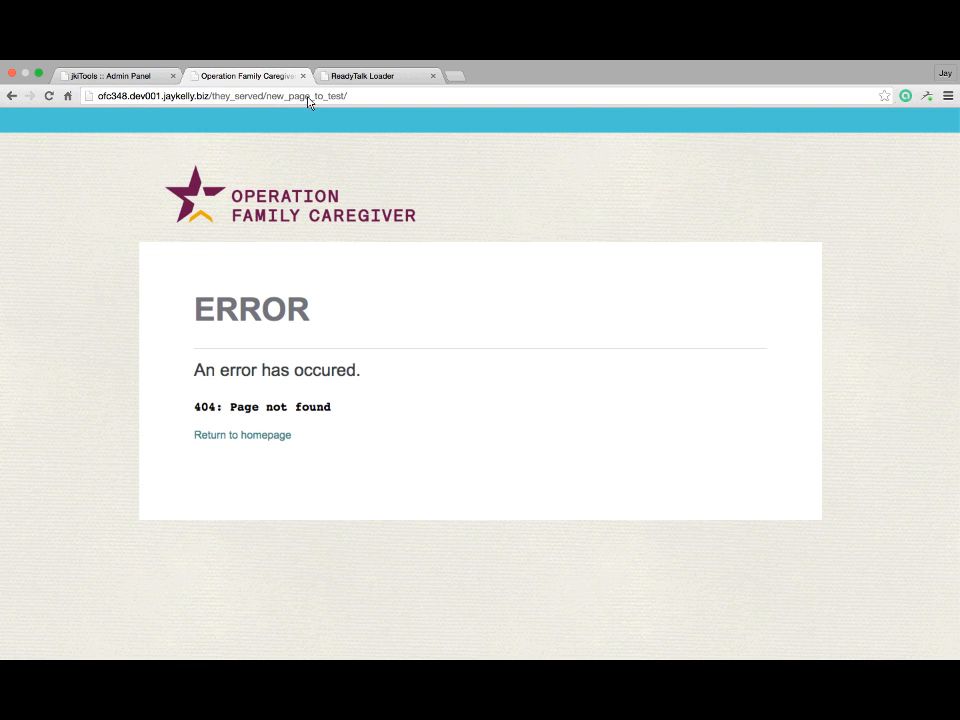
pyautogui.click(47, 96)
pyautogui.click(114, 80)
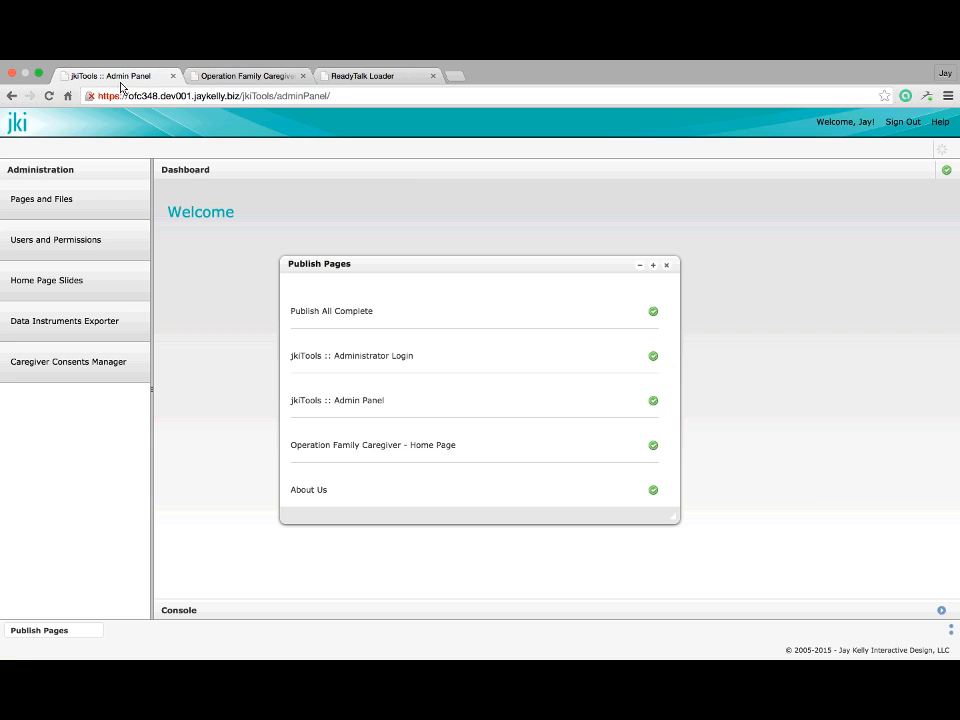
pyautogui.click(667, 266)
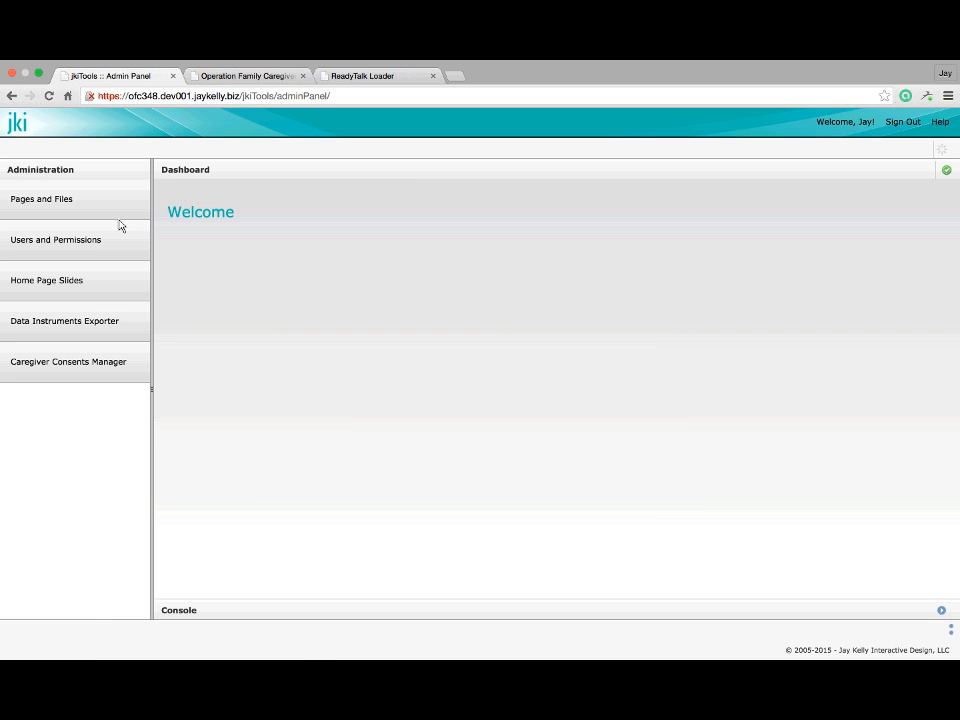
# Find Test Page Link 1 under Home > You Serve in Pages and Files, then return to the site tab
pyautogui.click(90, 201)
pyautogui.click(435, 305)
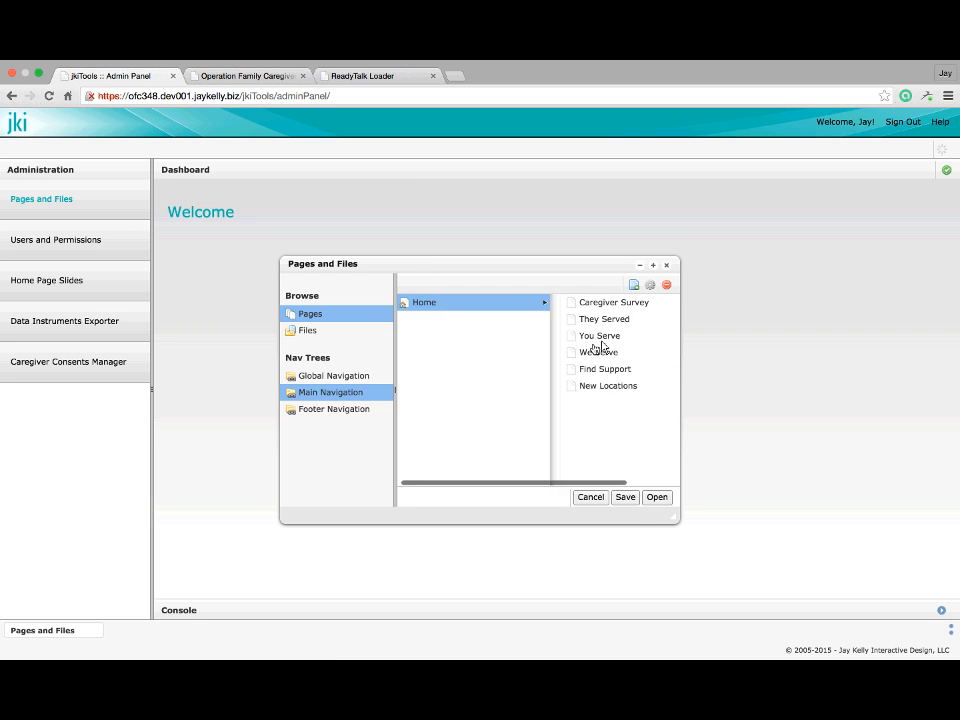
pyautogui.click(591, 320)
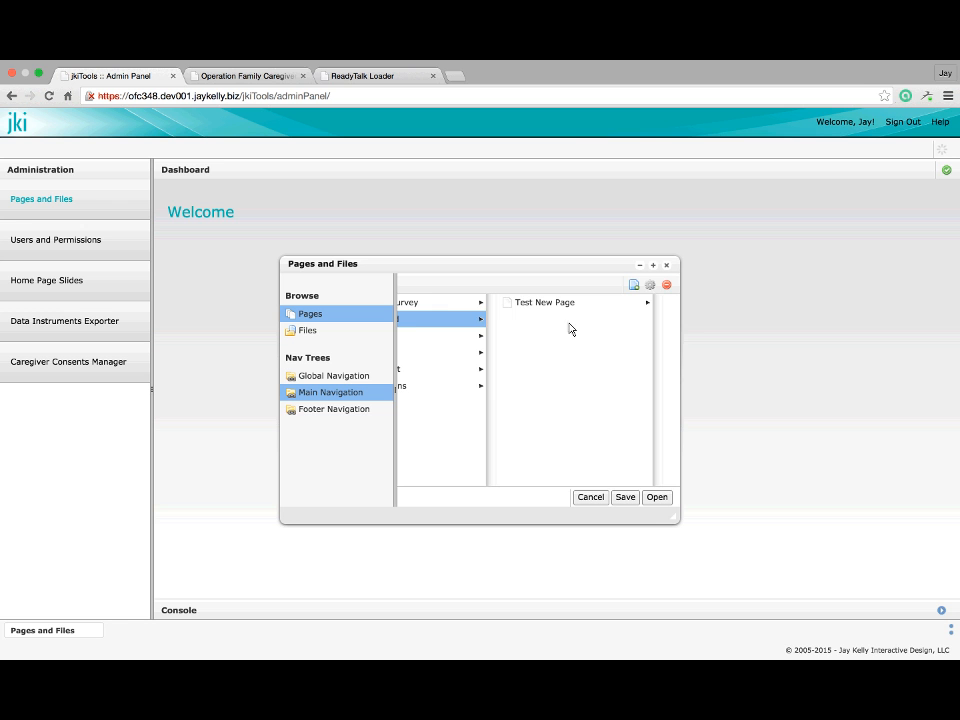
pyautogui.hscroll(-3, 568, 328)
pyautogui.click(493, 336)
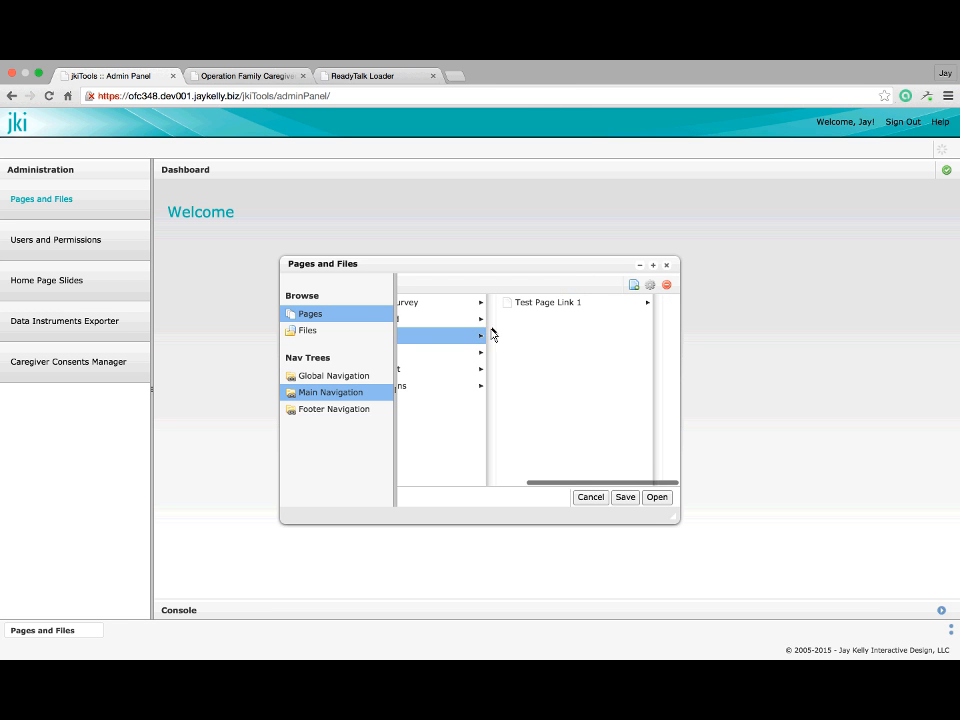
pyautogui.click(533, 306)
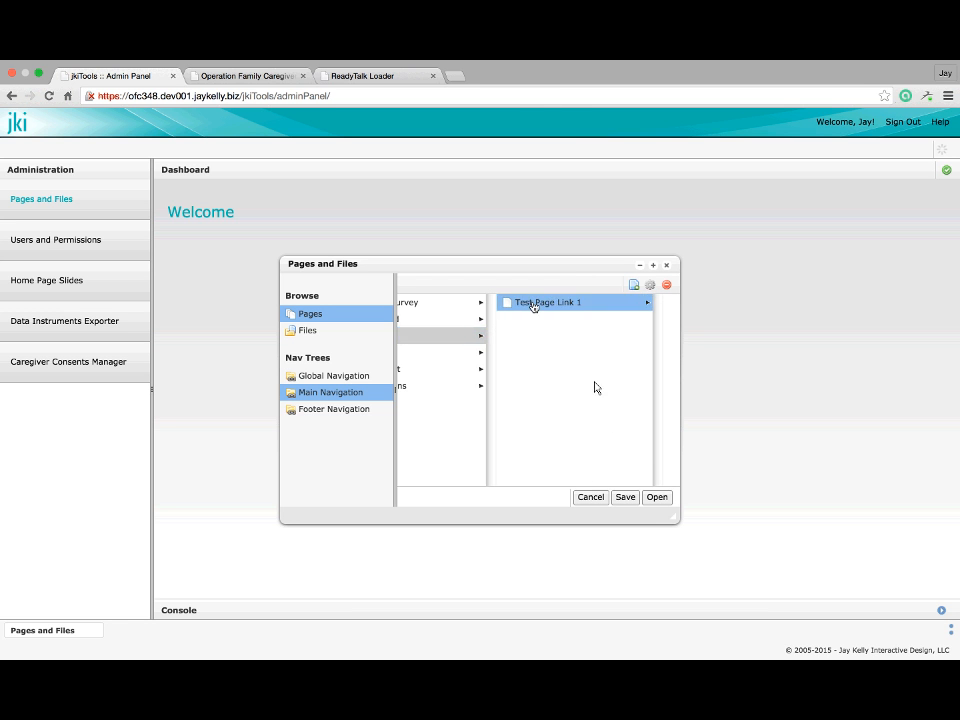
pyautogui.hscroll(-5, 523, 407)
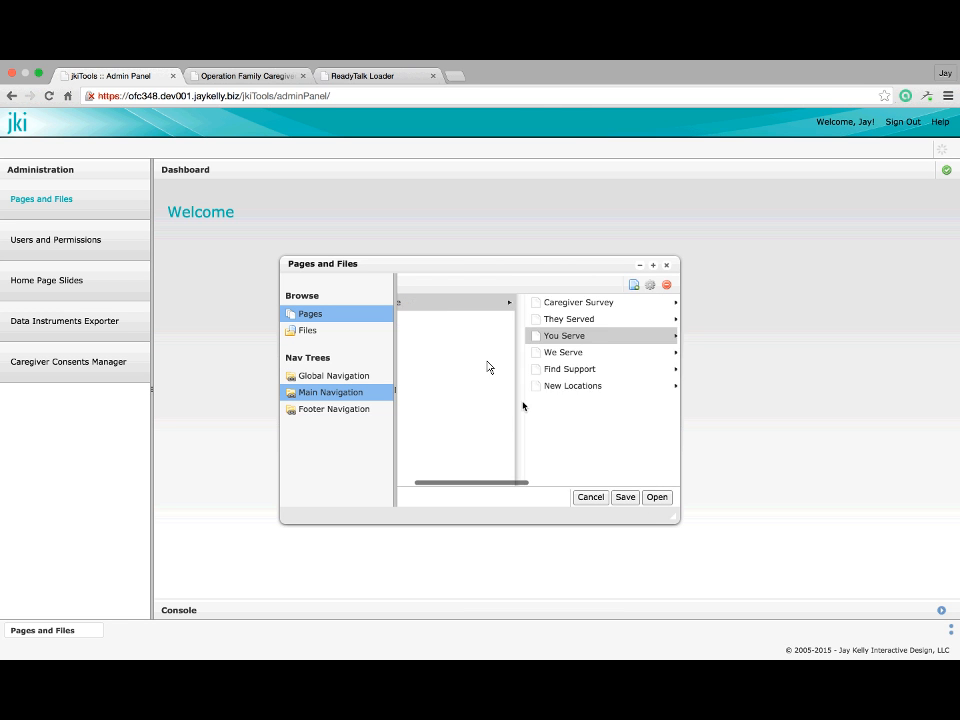
pyautogui.click(228, 77)
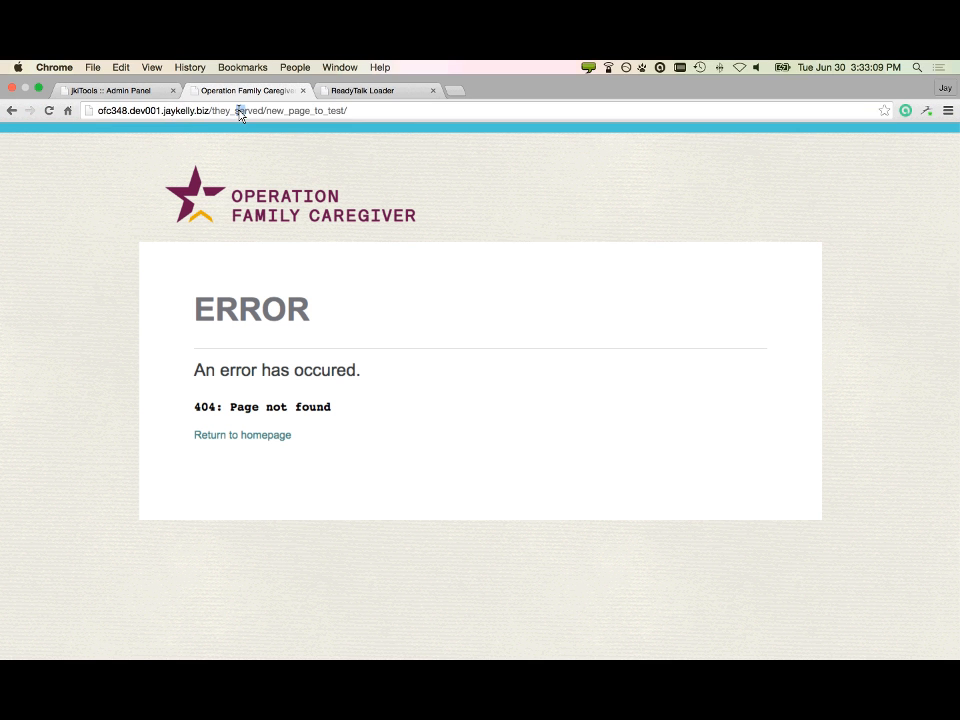
# Replace they_served with you_serve in the site address and scroll through the loaded Test Page 1
pyautogui.click(239, 113)
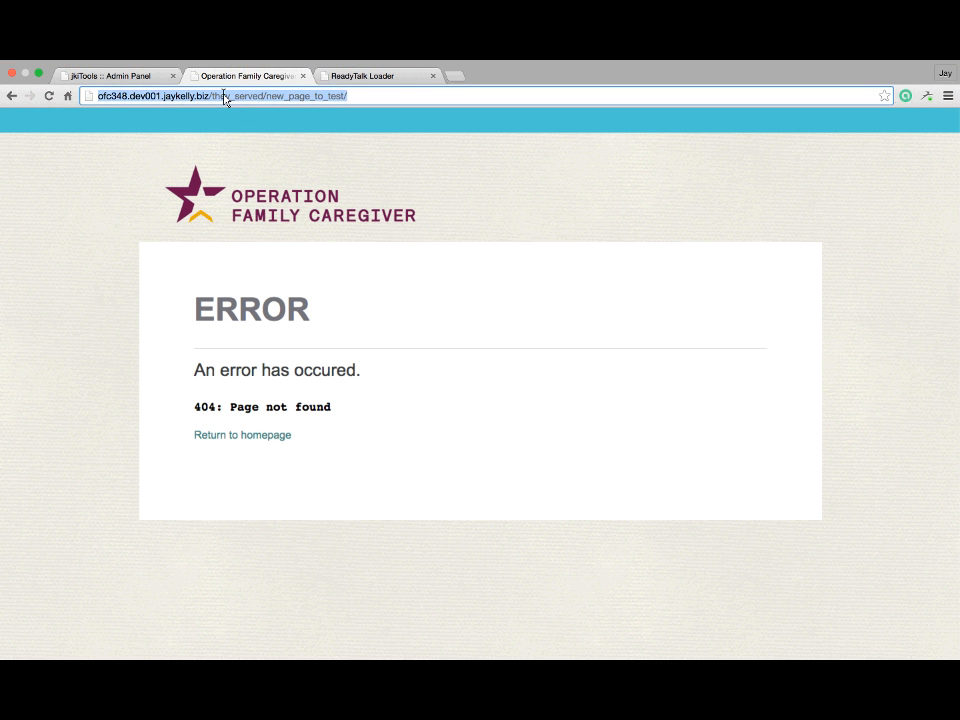
pyautogui.doubleClick(225, 96)
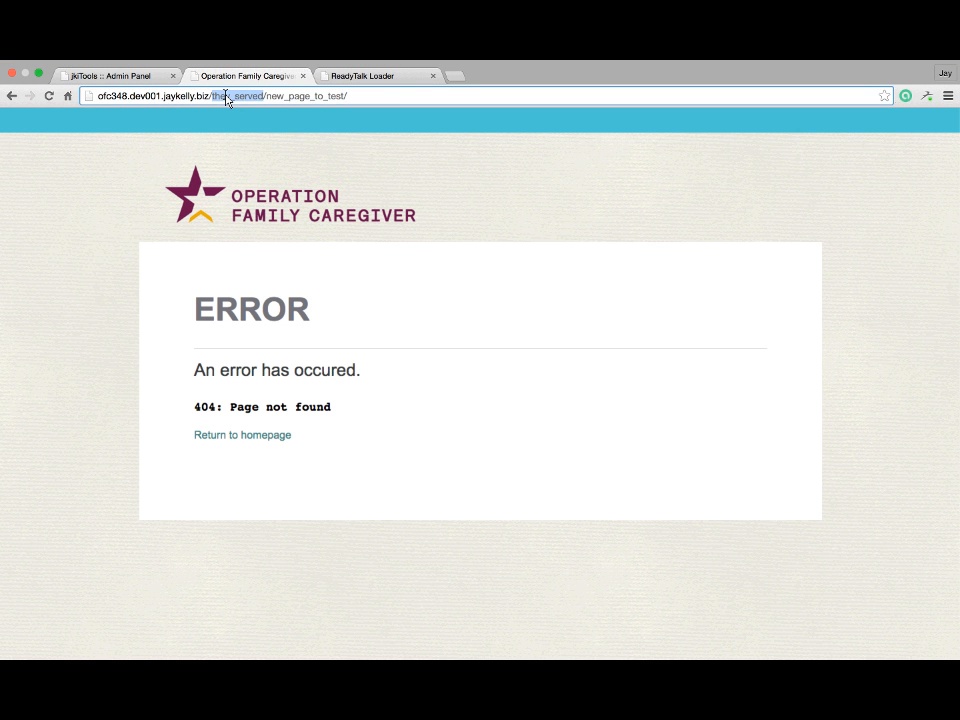
pyautogui.write('you_serve')
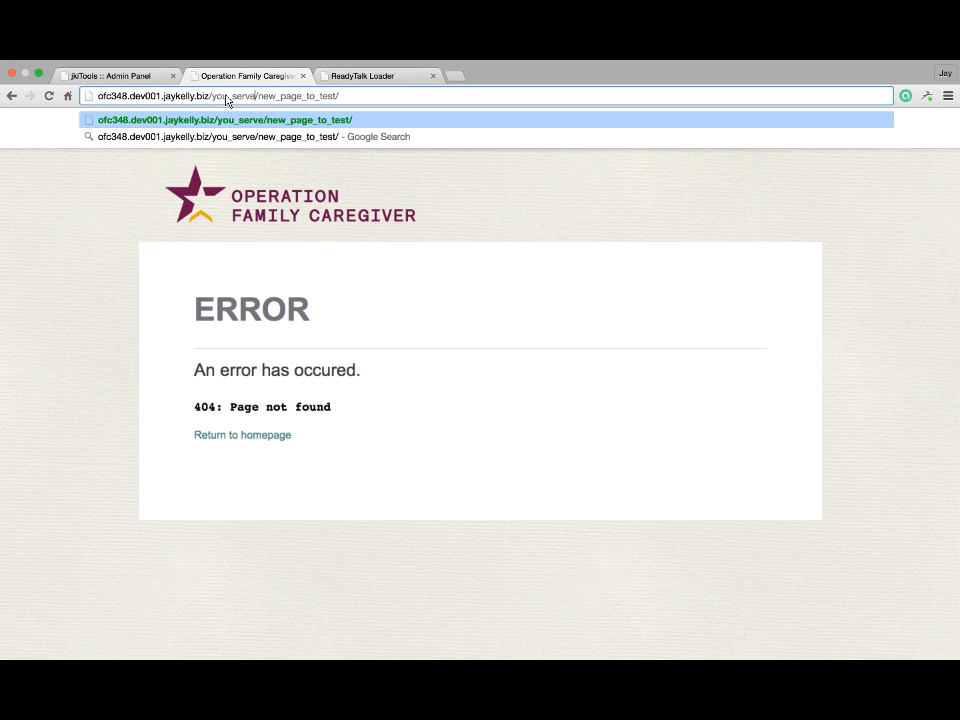
pyautogui.press('Return')
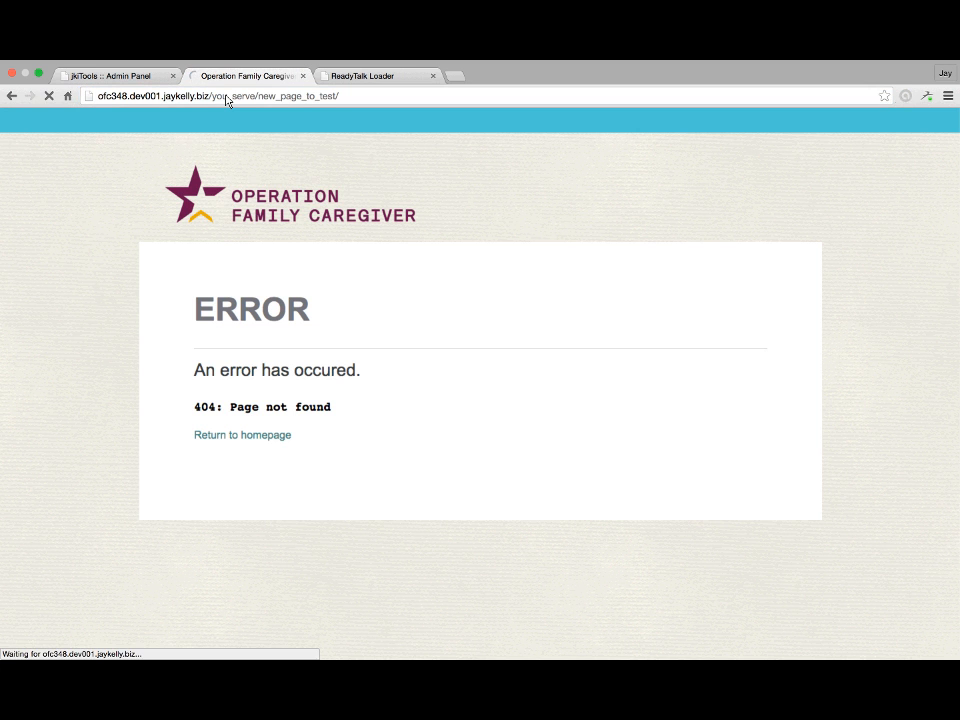
pyautogui.scroll(-10, 256, 278)
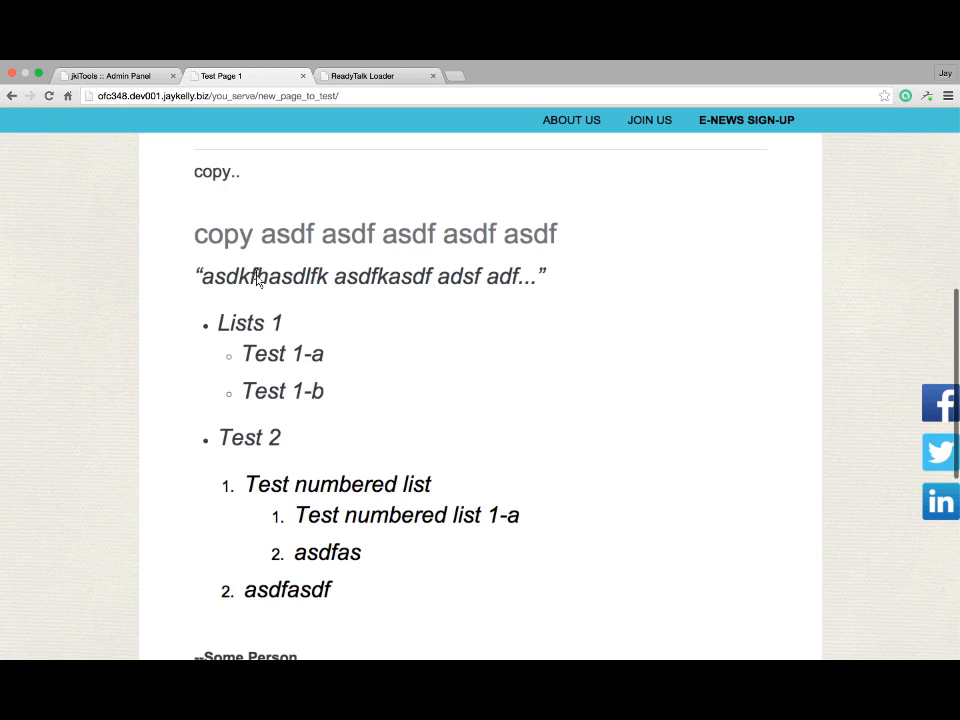
pyautogui.scroll(5, 256, 280)
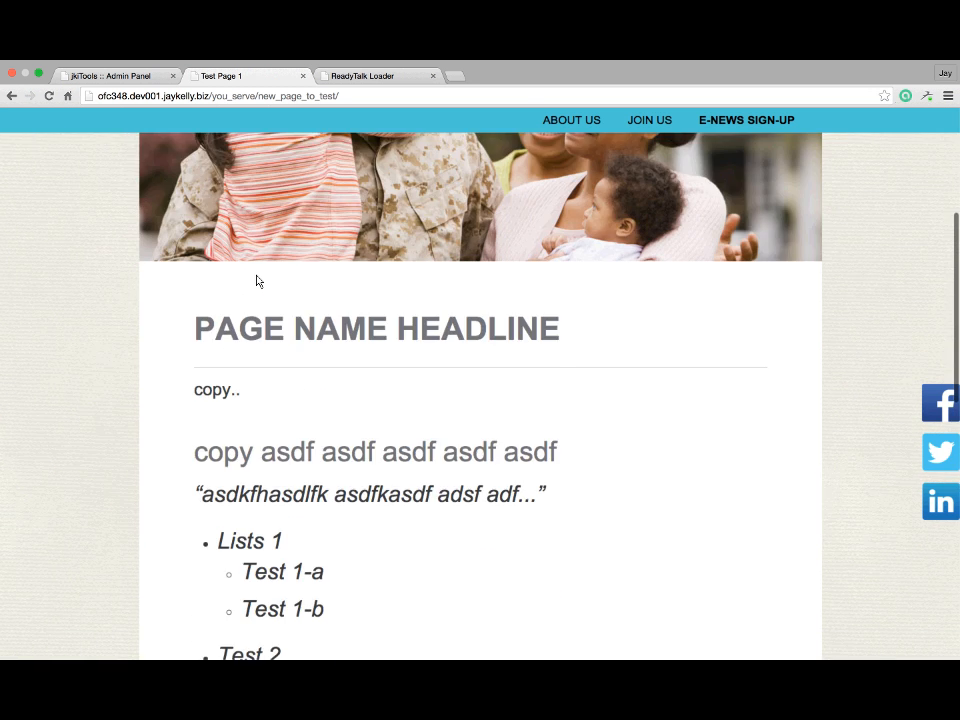
pyautogui.scroll(-10, 256, 280)
pyautogui.scroll(-3, 256, 282)
pyautogui.scroll(12, 256, 282)
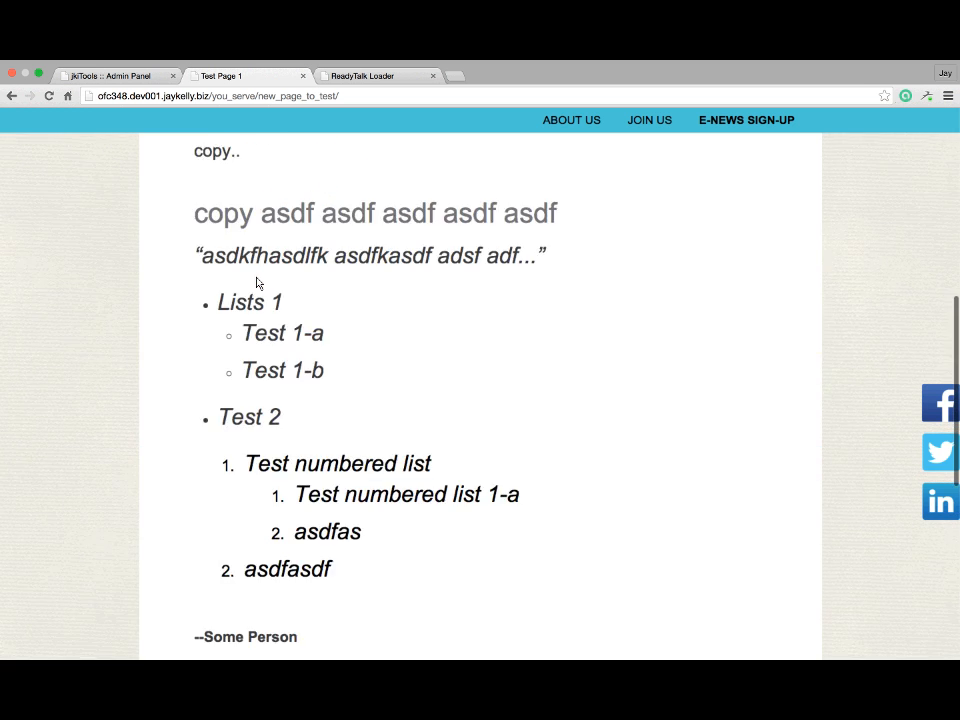
# Open Test Page Link 1 from Main Navigation > You Serve in the full-panel content editor
pyautogui.scroll(5, 256, 283)
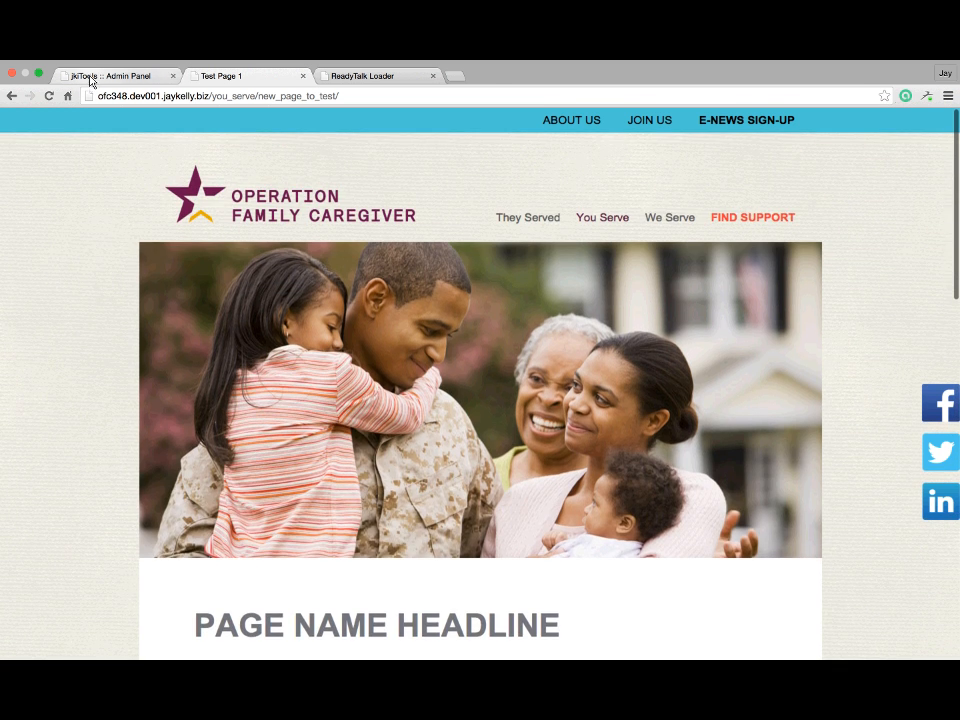
pyautogui.click(90, 79)
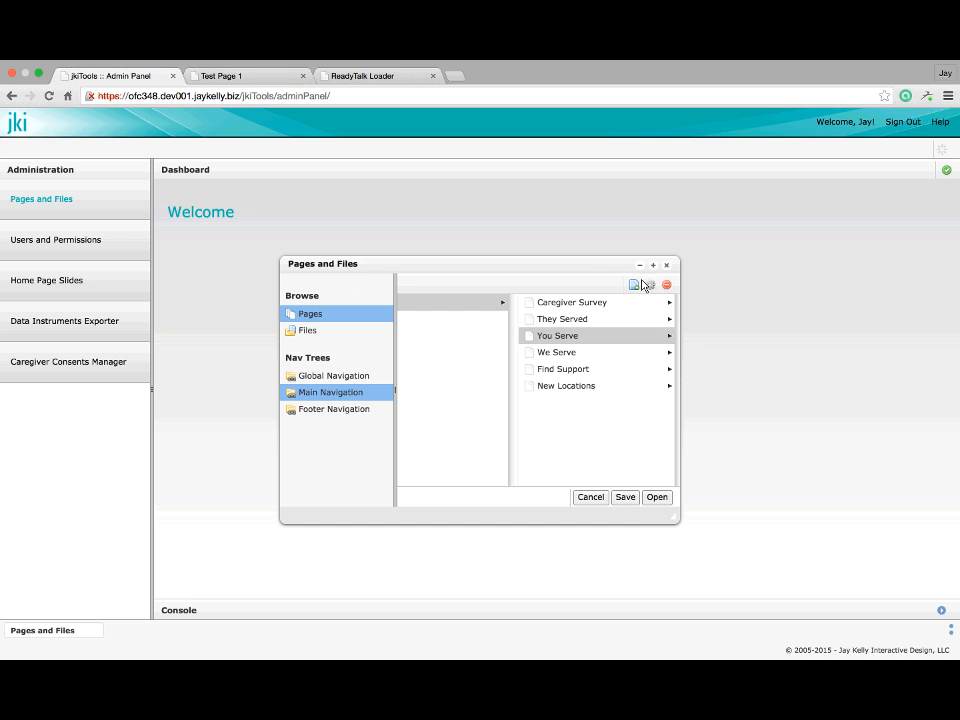
pyautogui.click(667, 266)
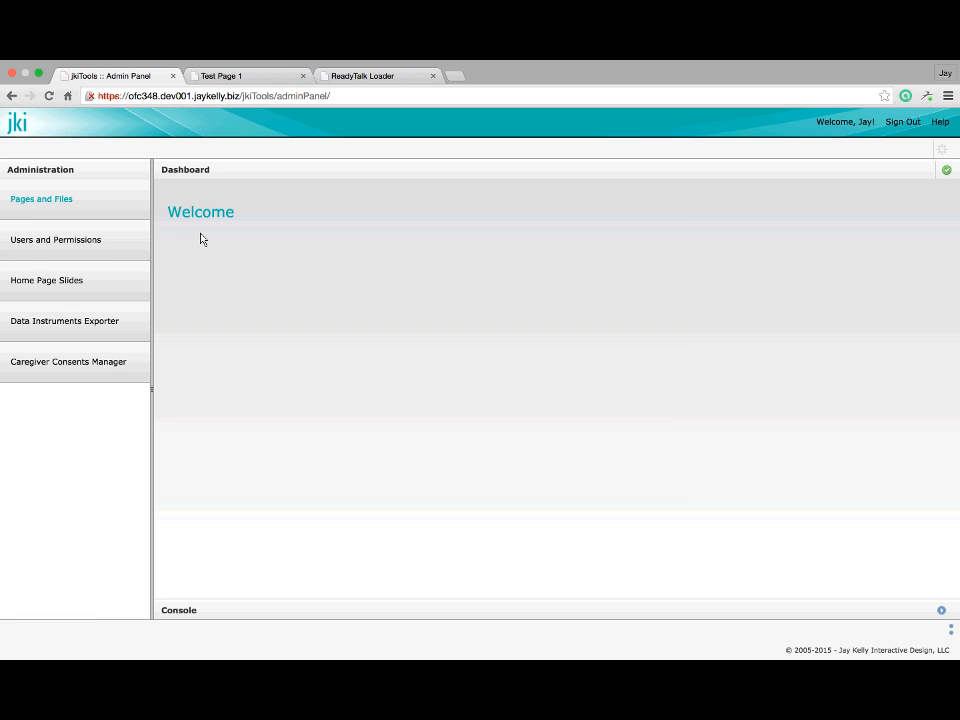
pyautogui.click(46, 201)
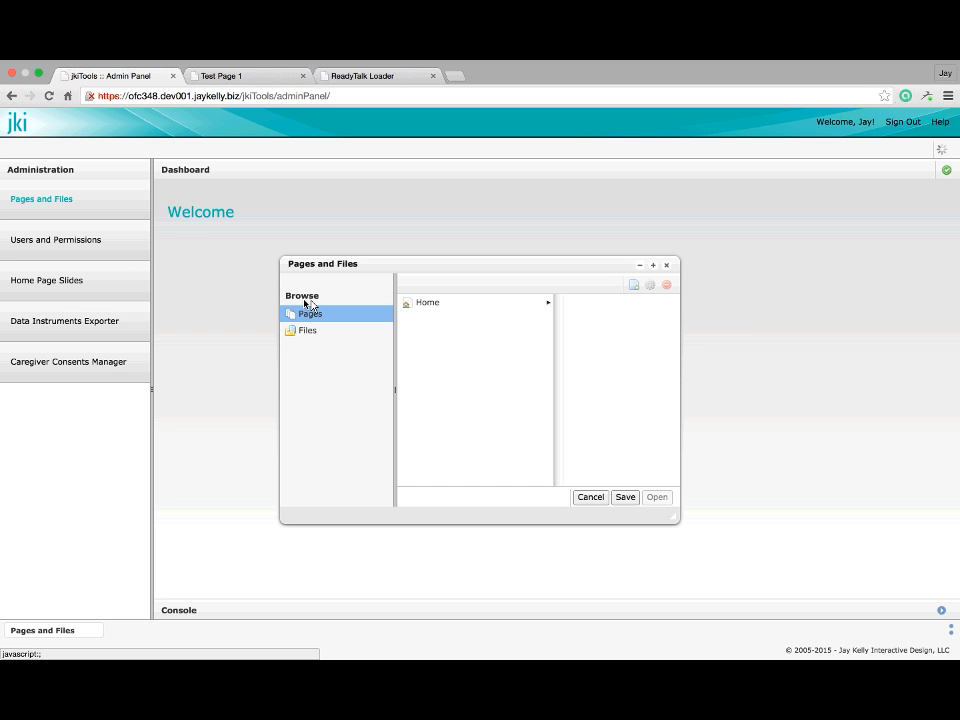
pyautogui.click(448, 305)
pyautogui.click(580, 335)
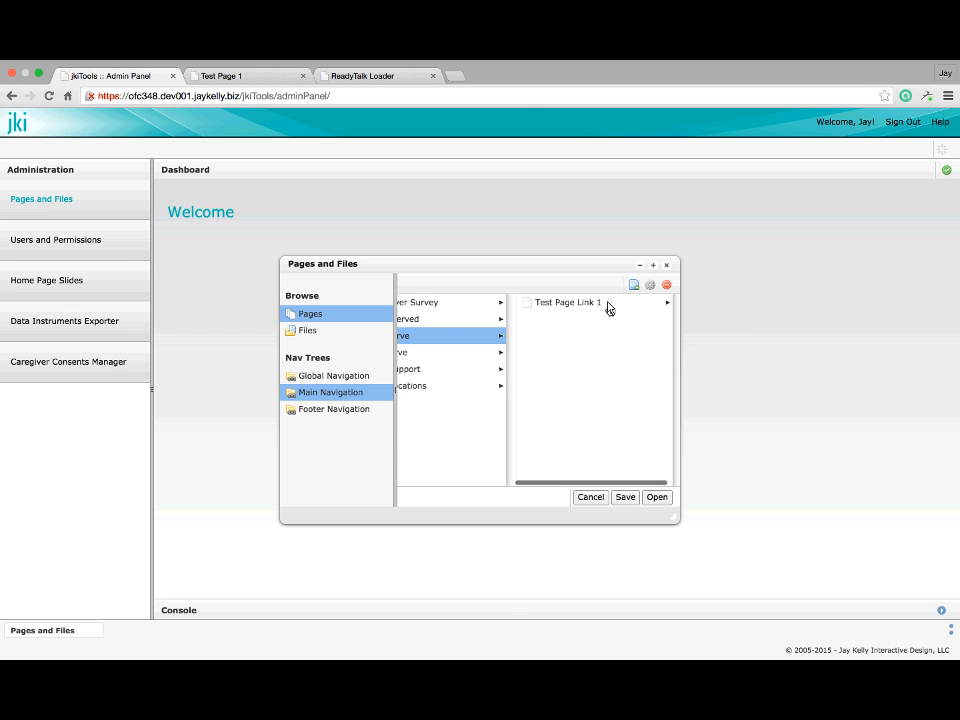
pyautogui.click(608, 307)
pyautogui.click(656, 497)
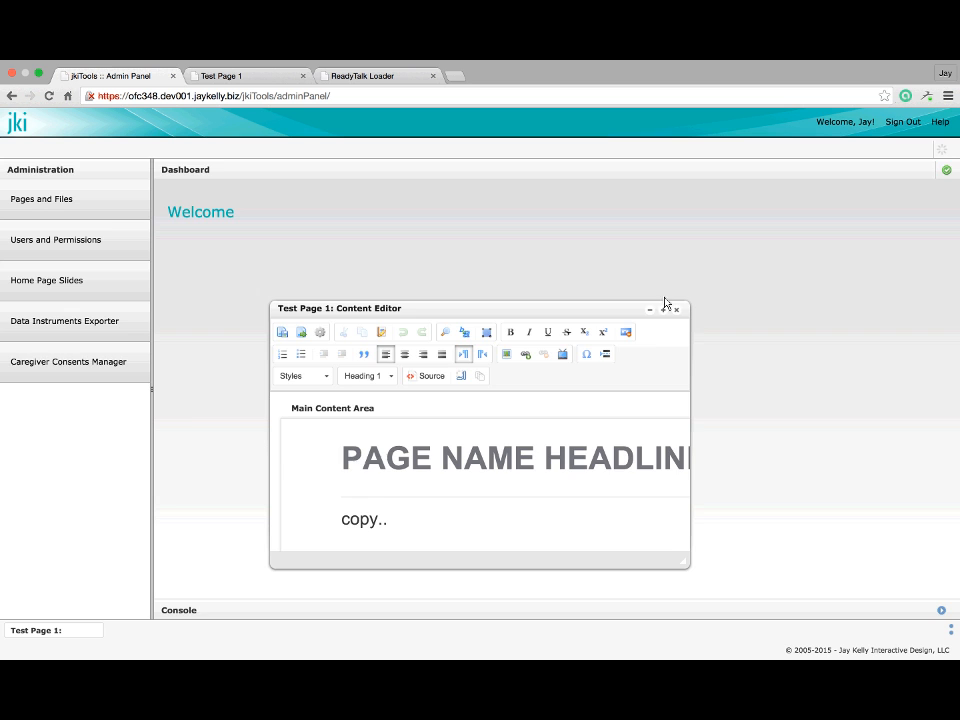
pyautogui.click(666, 311)
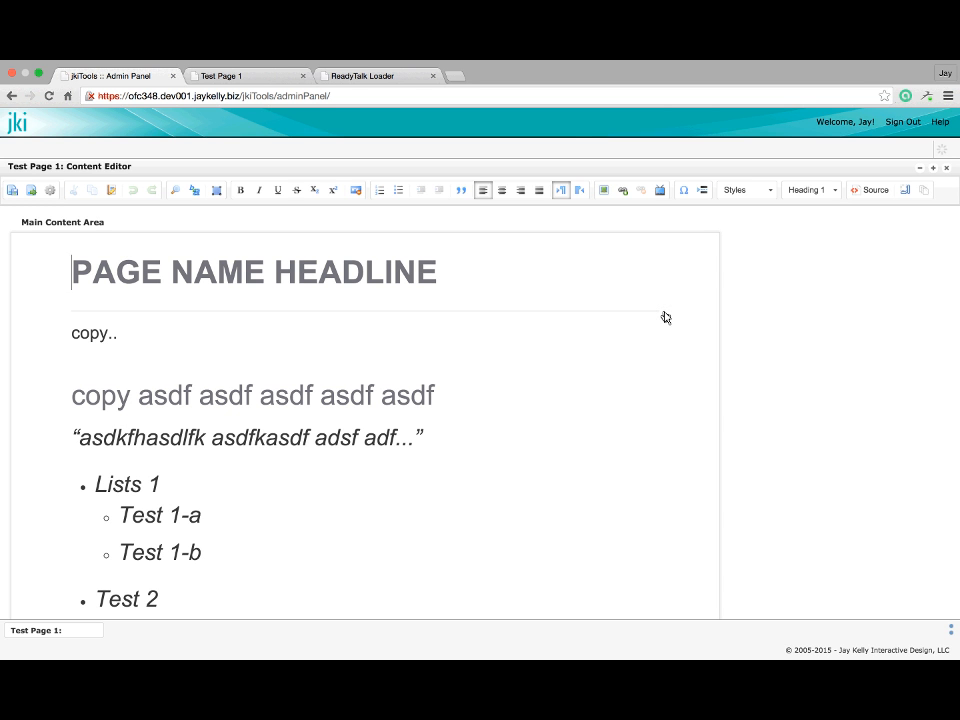
pyautogui.click(145, 341)
pyautogui.click(123, 363)
pyautogui.press('Return')
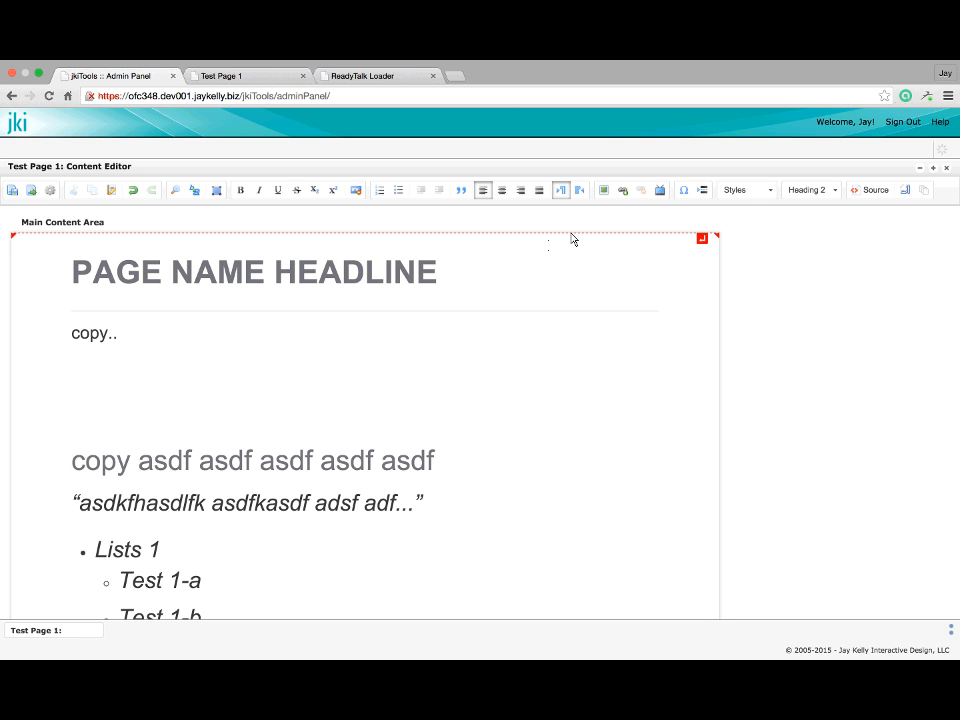
pyautogui.doubleClick(245, 500)
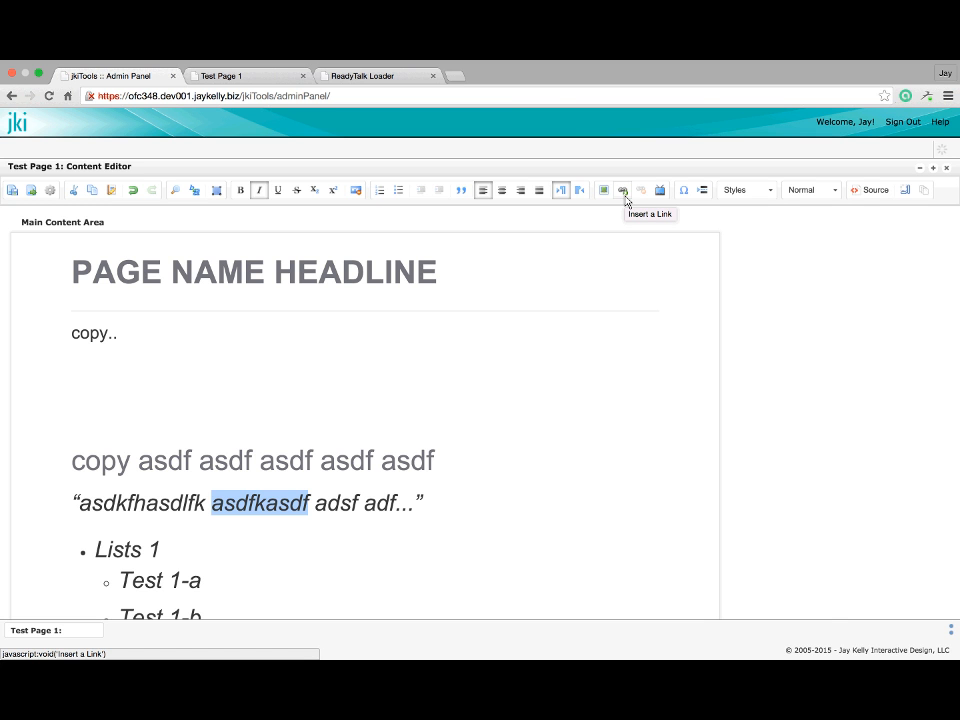
pyautogui.click(625, 198)
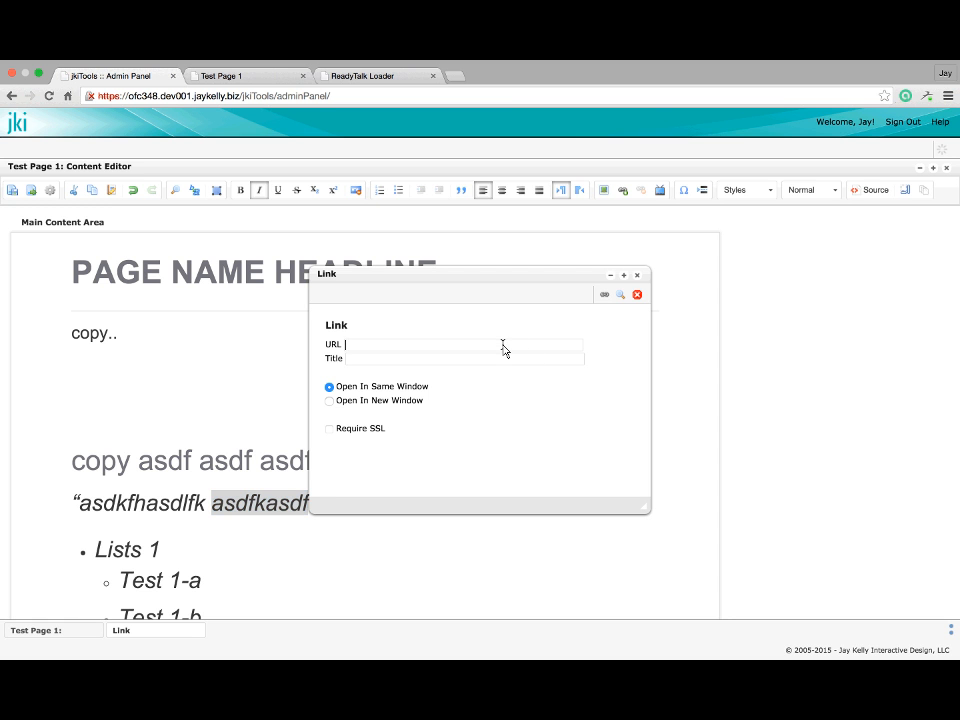
pyautogui.write('http://google.com/')
pyautogui.click(455, 75)
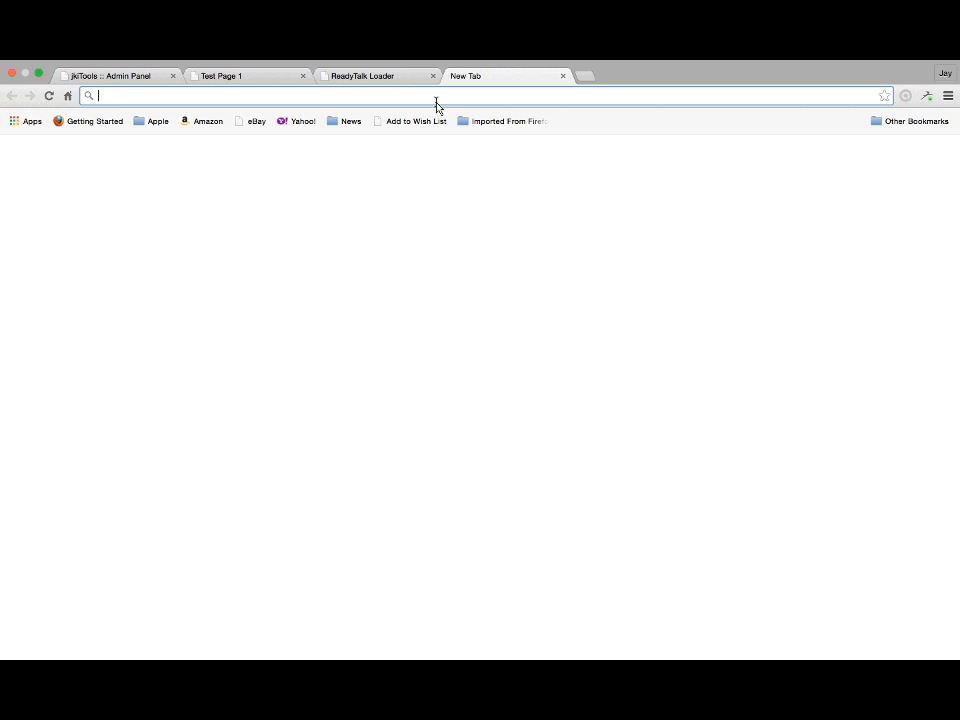
# Load google.com in the new tab, copy its address, and select the link URL in the admin panel
pyautogui.write('google.com')
pyautogui.press('Return')
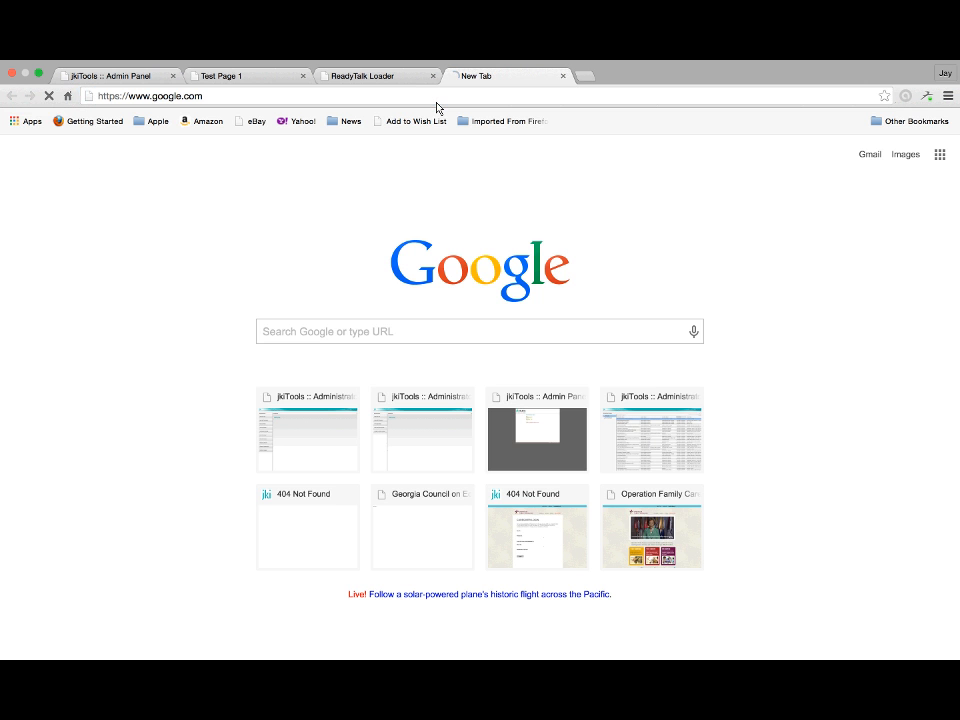
pyautogui.click(227, 98)
pyautogui.hotkey('ctrl', 'c')
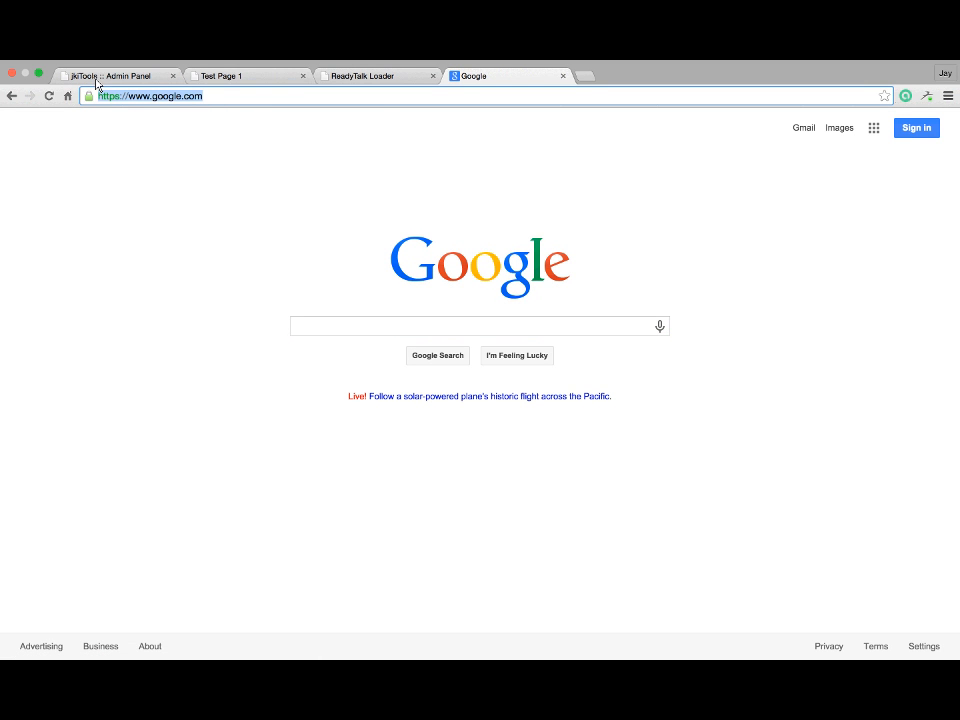
pyautogui.click(138, 76)
pyautogui.tripleClick(435, 340)
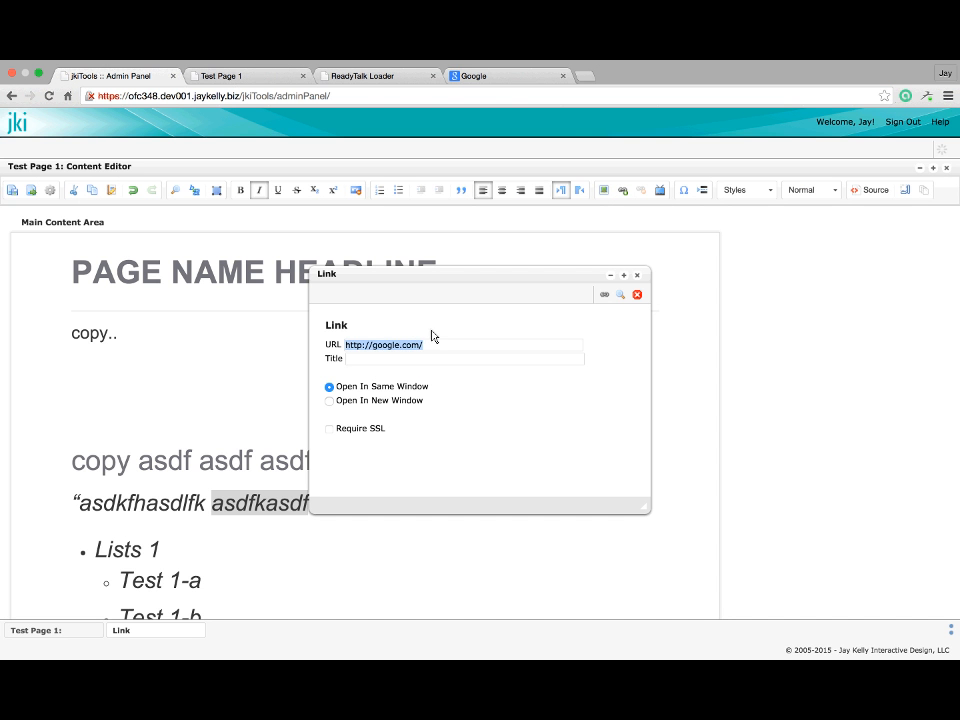
pyautogui.hotkey('ctrl', 'v')
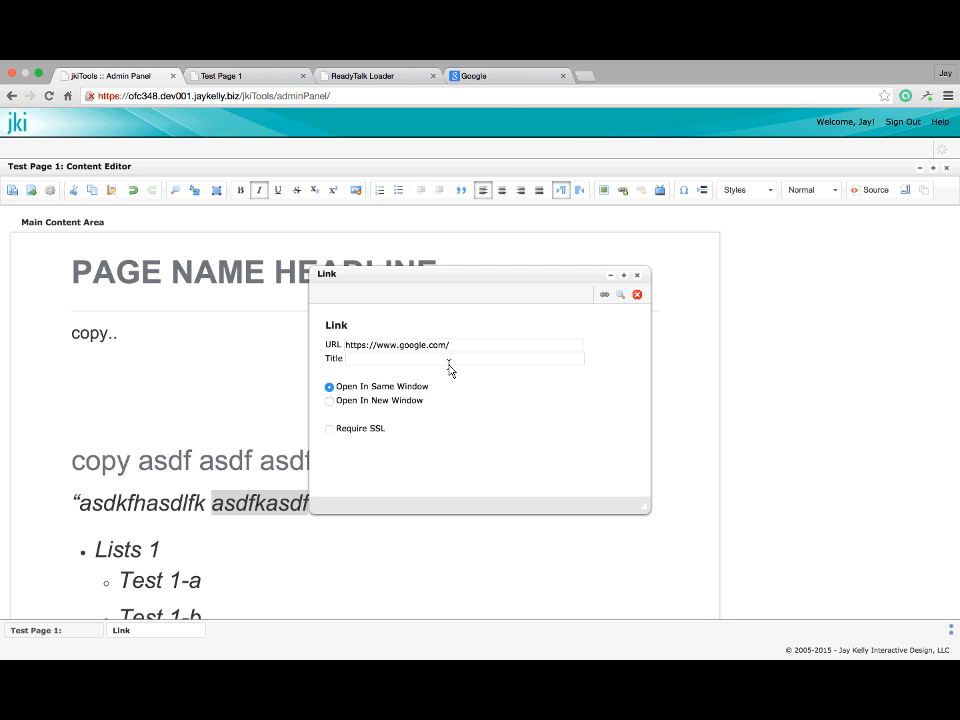
pyautogui.write('Google Home Page')
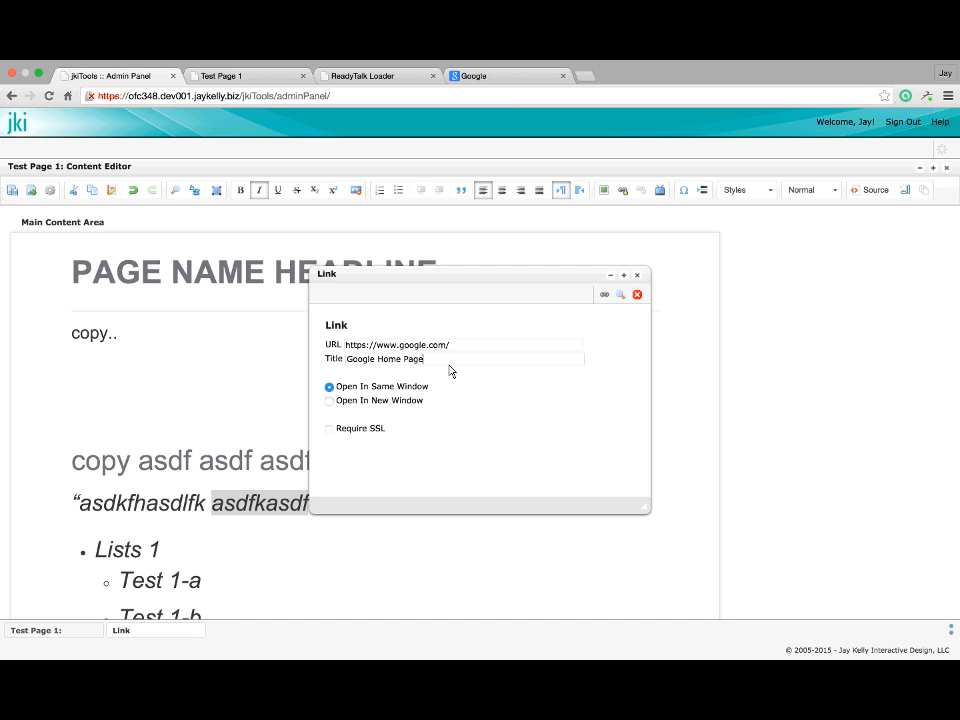
pyautogui.click(328, 402)
pyautogui.click(331, 387)
pyautogui.click(330, 402)
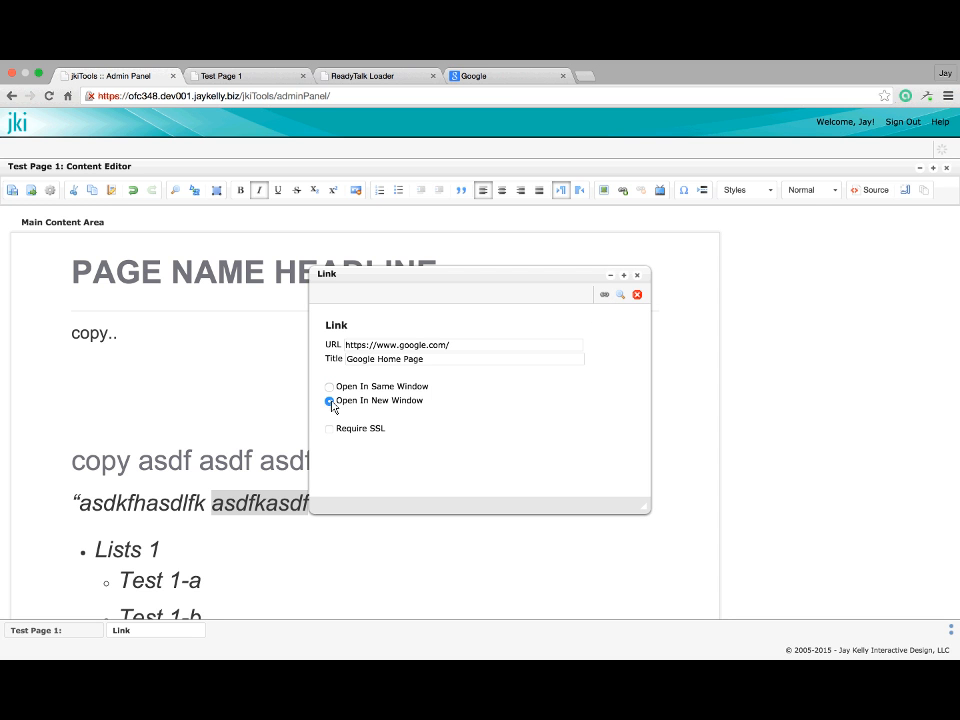
pyautogui.click(606, 298)
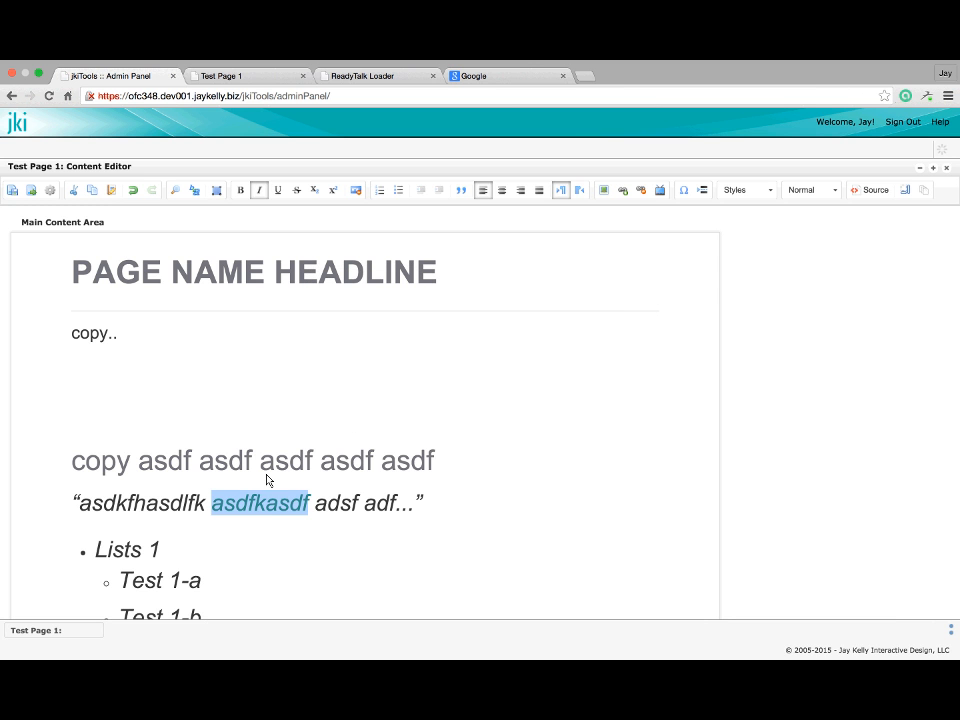
# Save Test Page 1, check the asdfkasdf link in the editor, and preview the saved page
pyautogui.click(230, 483)
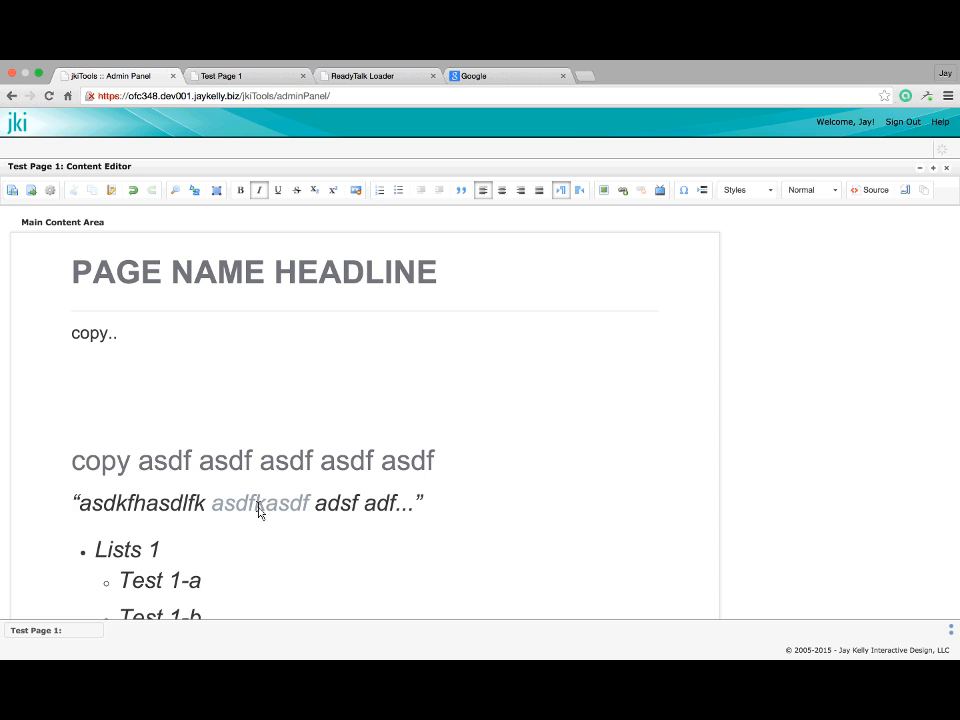
pyautogui.click(12, 194)
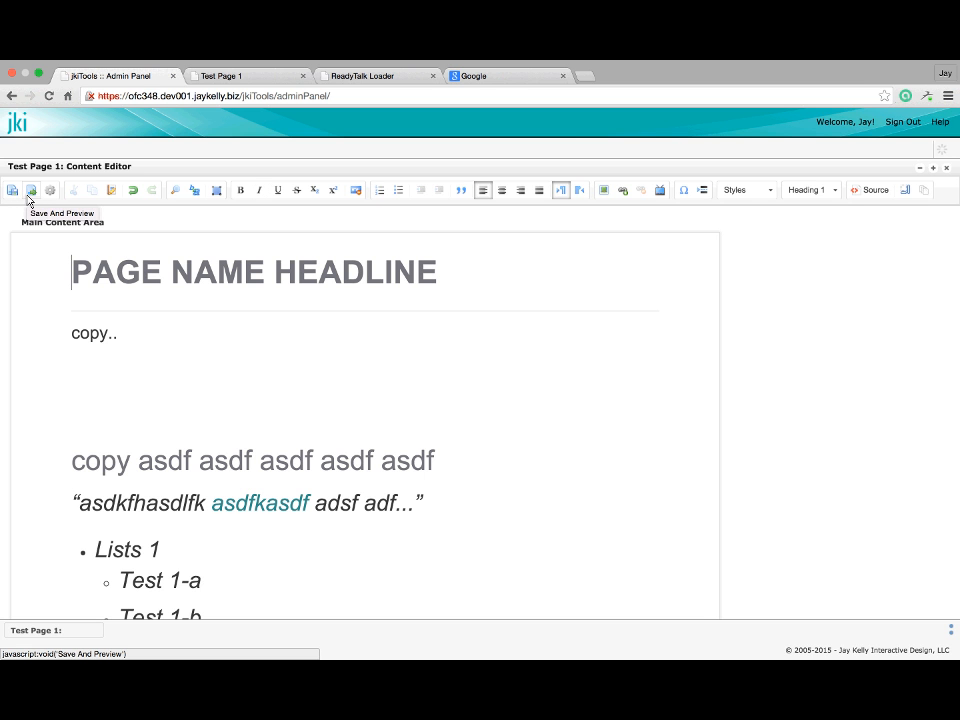
pyautogui.click(28, 197)
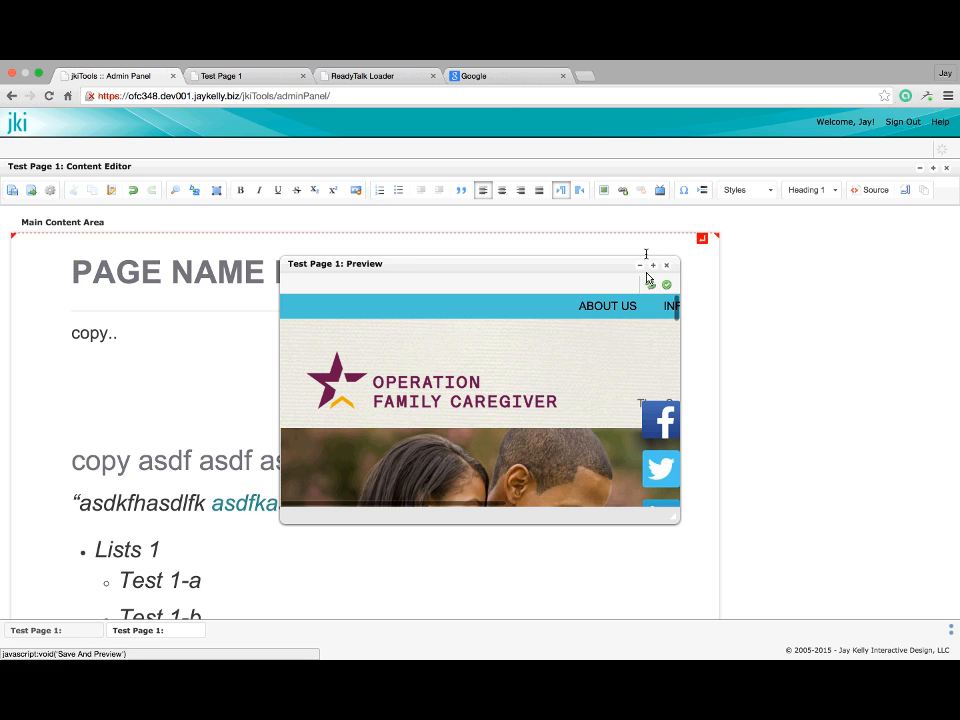
pyautogui.click(667, 266)
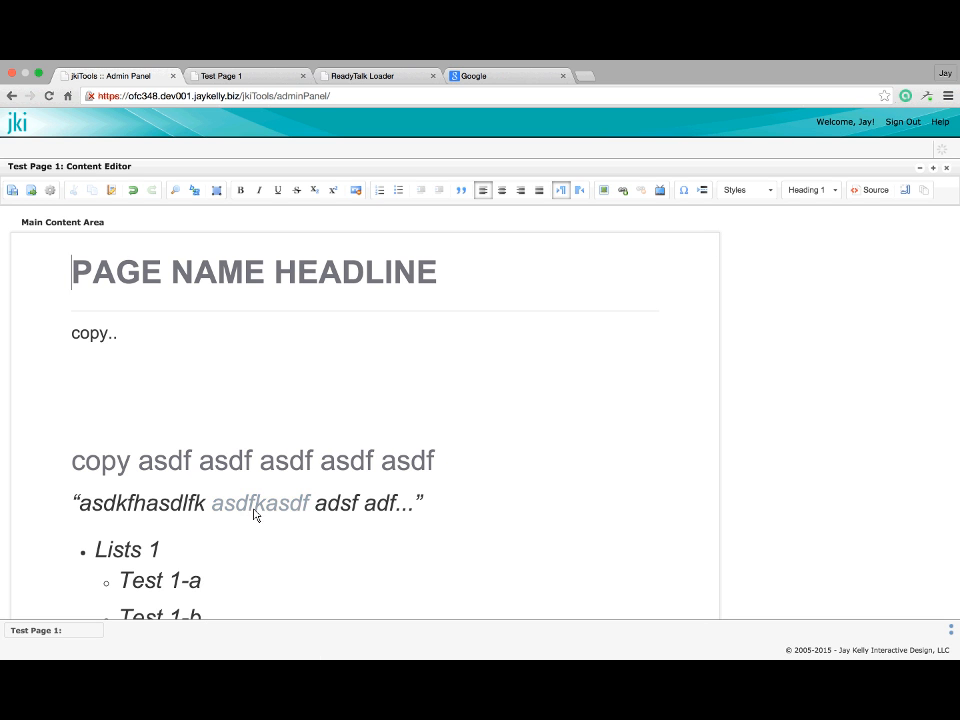
pyautogui.scroll(-2, 246, 495)
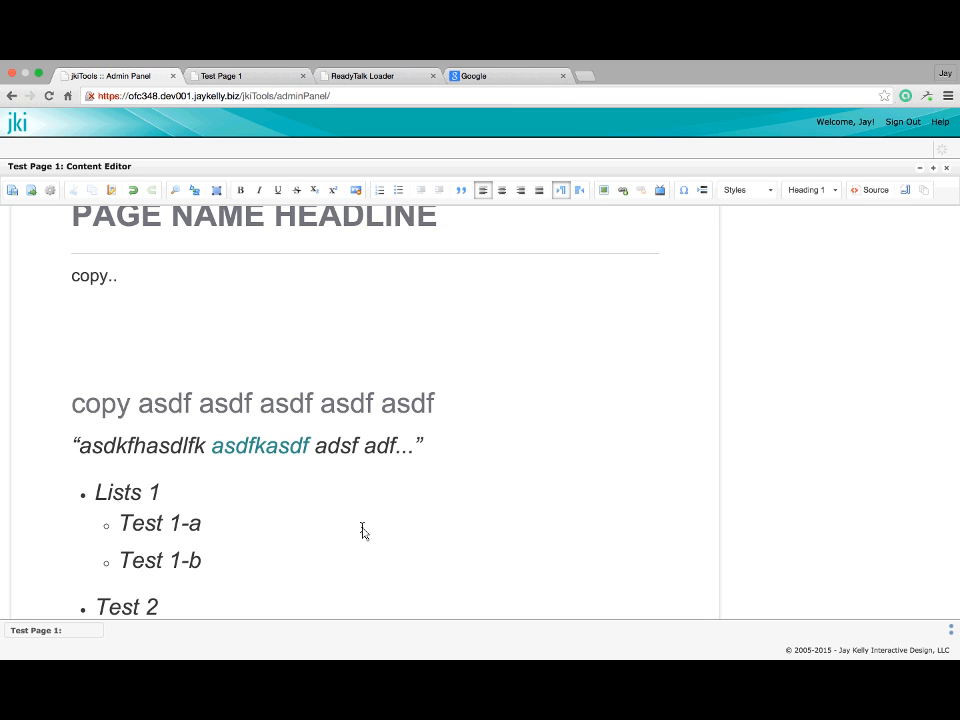
pyautogui.click(279, 452)
pyautogui.click(33, 197)
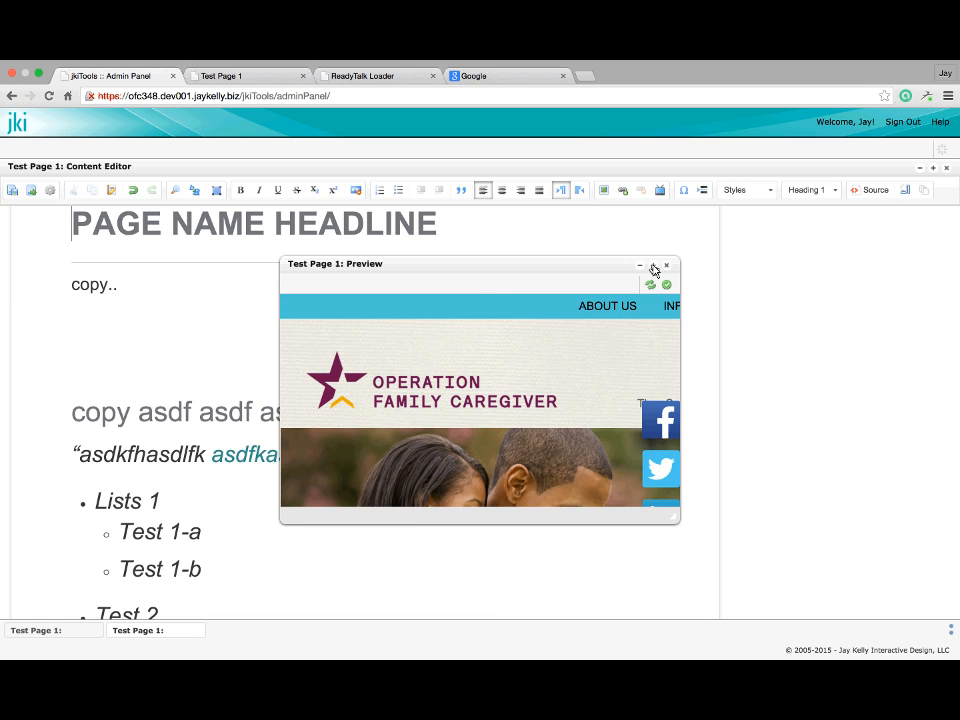
# Mark Test Page 1 for publication from the maximized preview, close preview and editor, and publish pages
pyautogui.click(653, 268)
pyautogui.scroll(-10, 214, 514)
pyautogui.scroll(4, 214, 514)
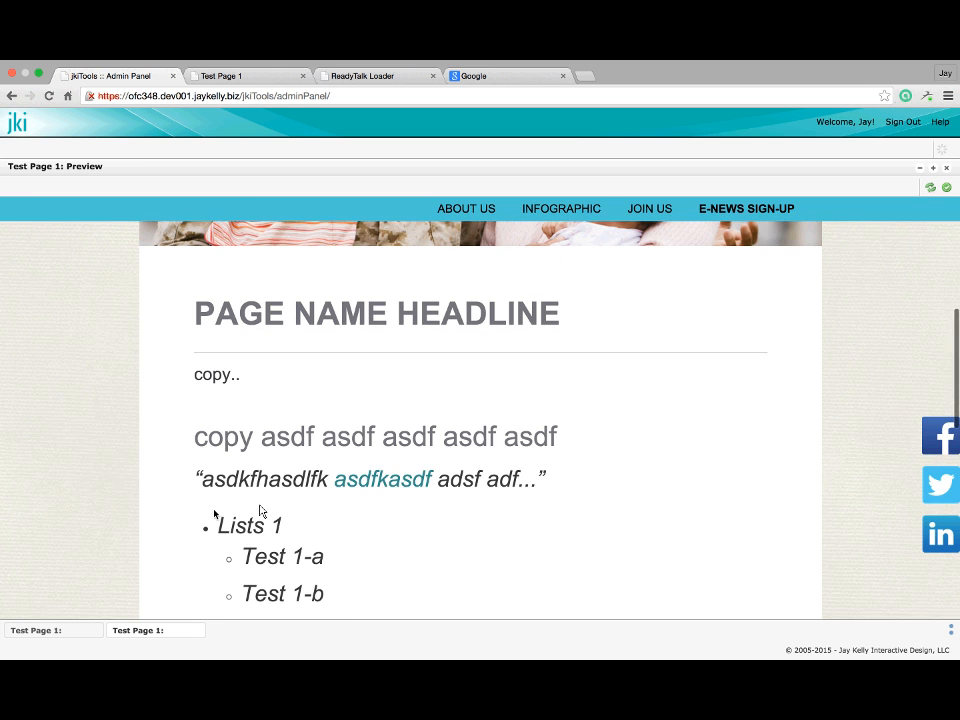
pyautogui.scroll(-1, 262, 511)
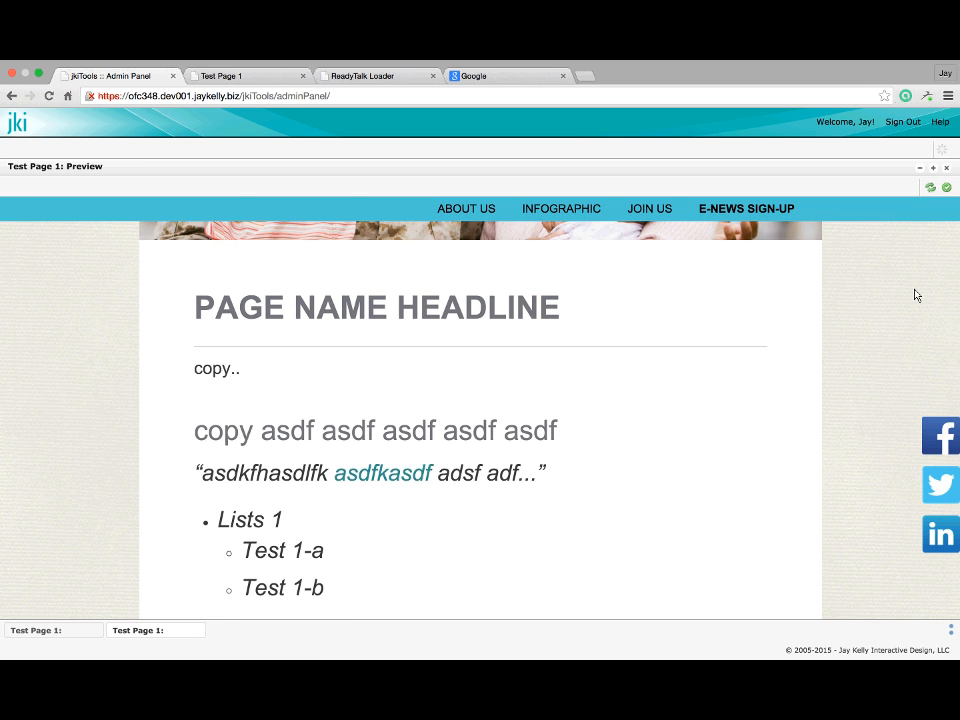
pyautogui.click(946, 187)
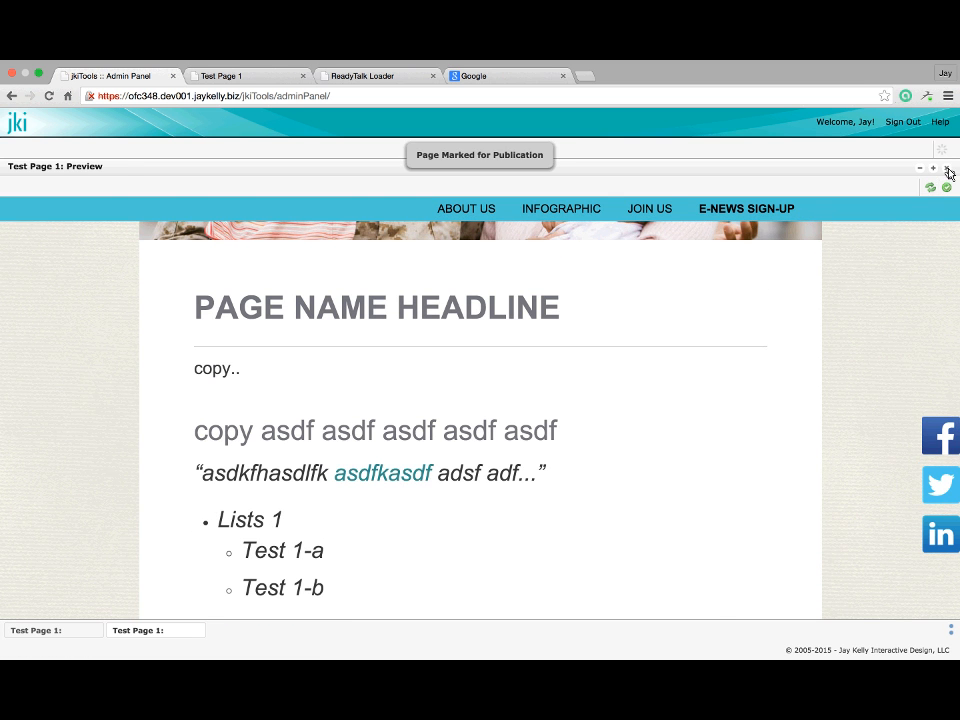
pyautogui.click(949, 169)
pyautogui.click(949, 168)
pyautogui.click(946, 170)
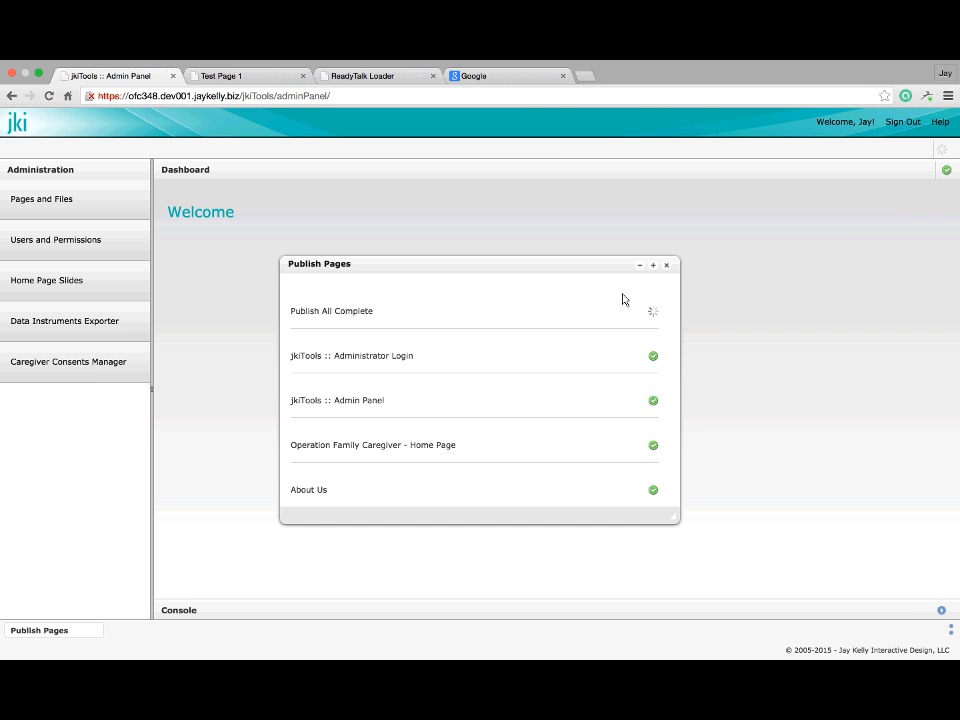
# Reload the live Test Page 1, test the asdfkasdf link to Google, then return to the admin panel
pyautogui.click(235, 76)
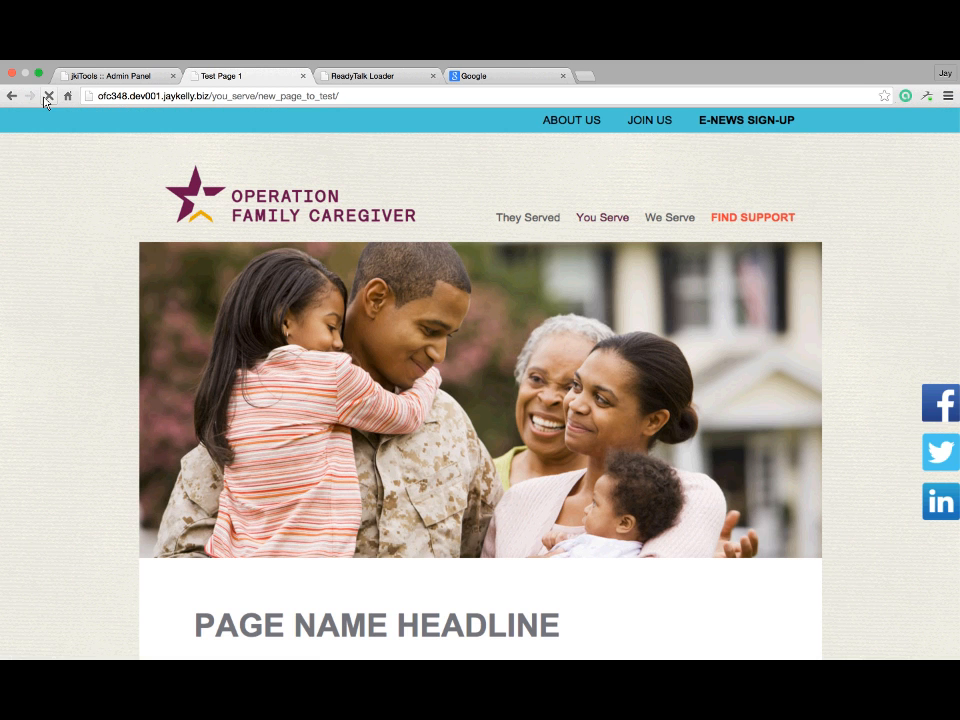
pyautogui.click(48, 96)
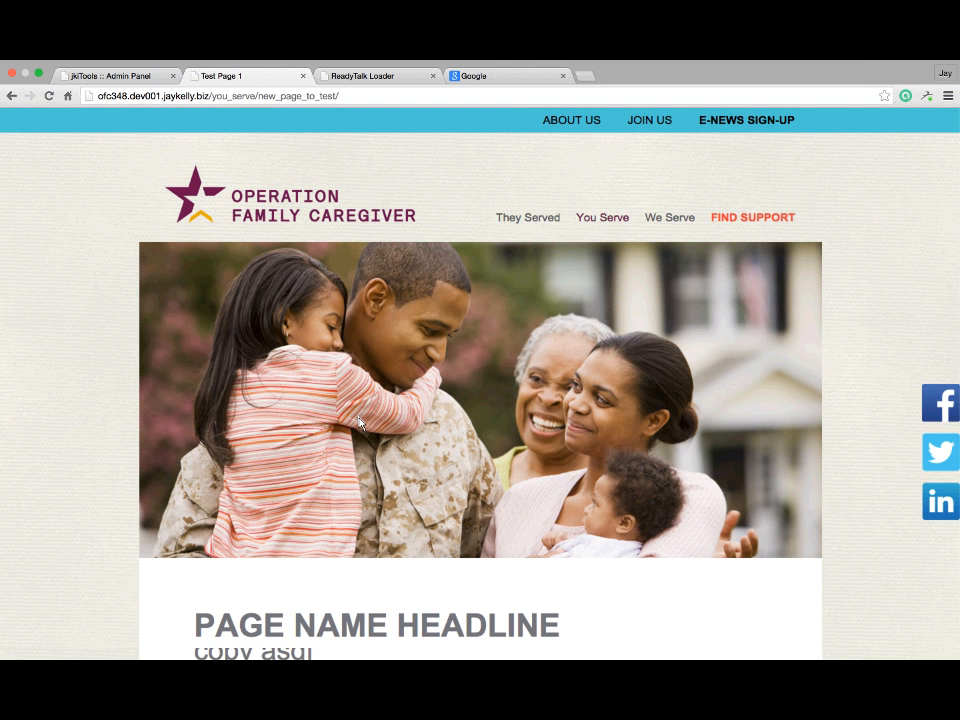
pyautogui.scroll(-5, 375, 412)
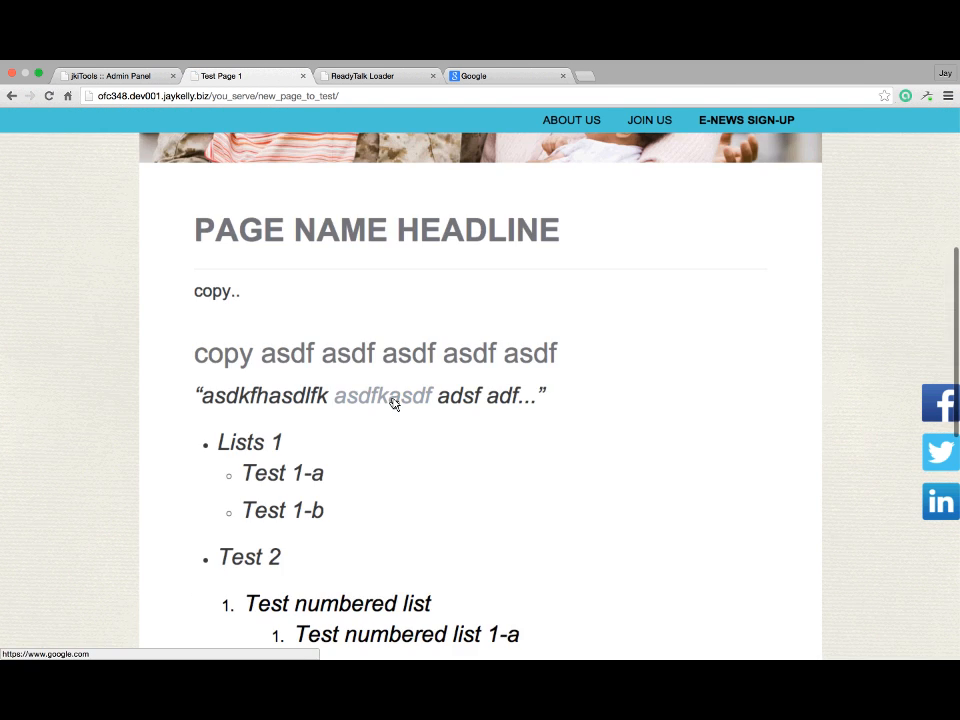
pyautogui.click(392, 401)
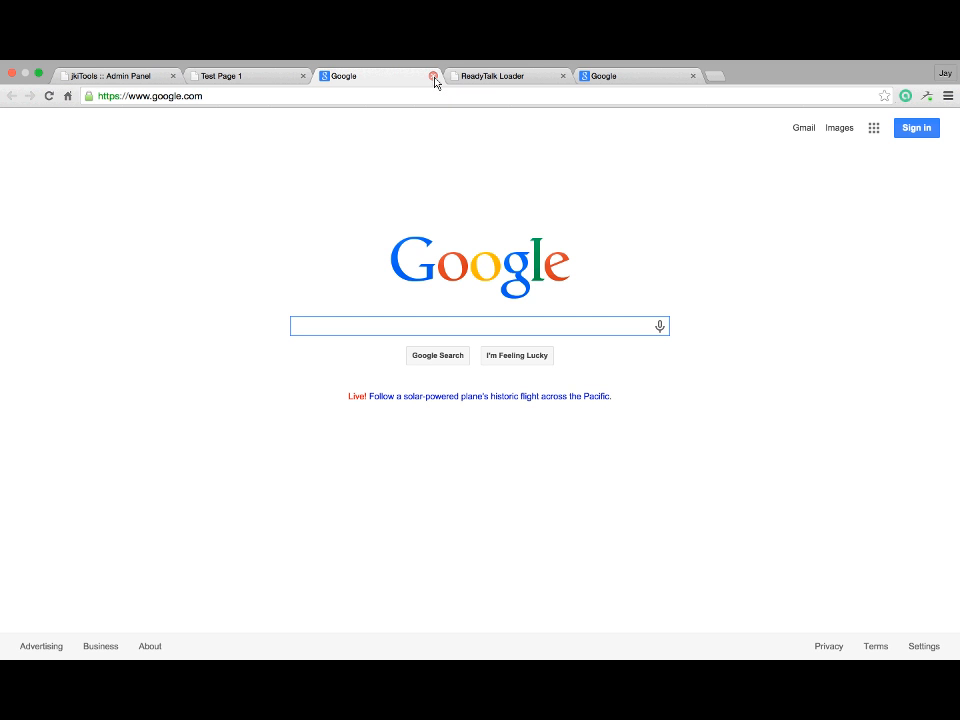
pyautogui.click(433, 76)
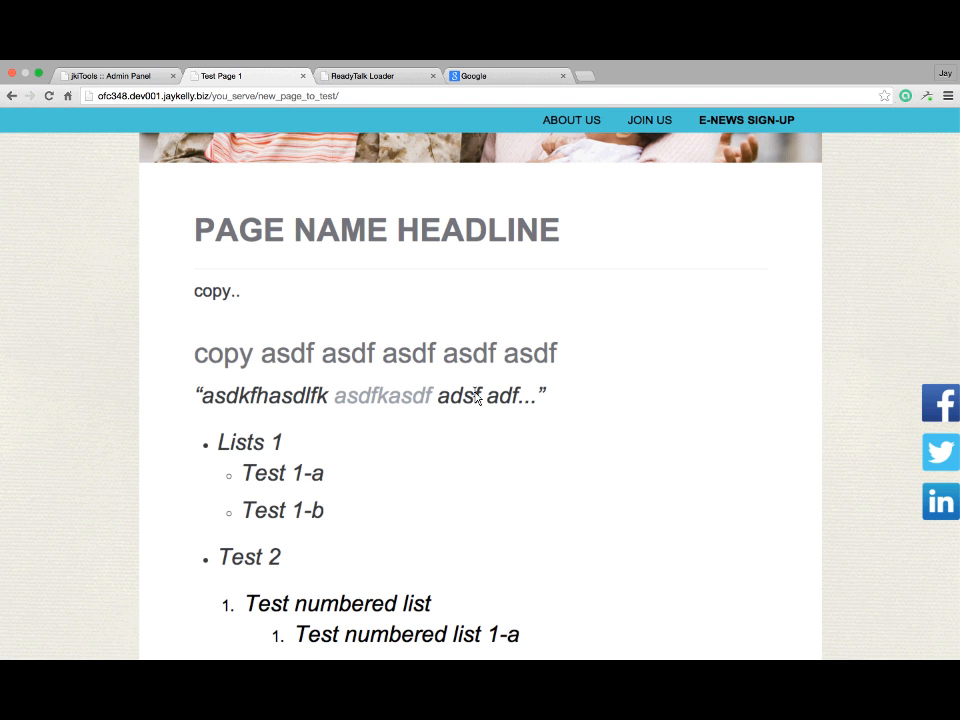
pyautogui.scroll(-1, 476, 395)
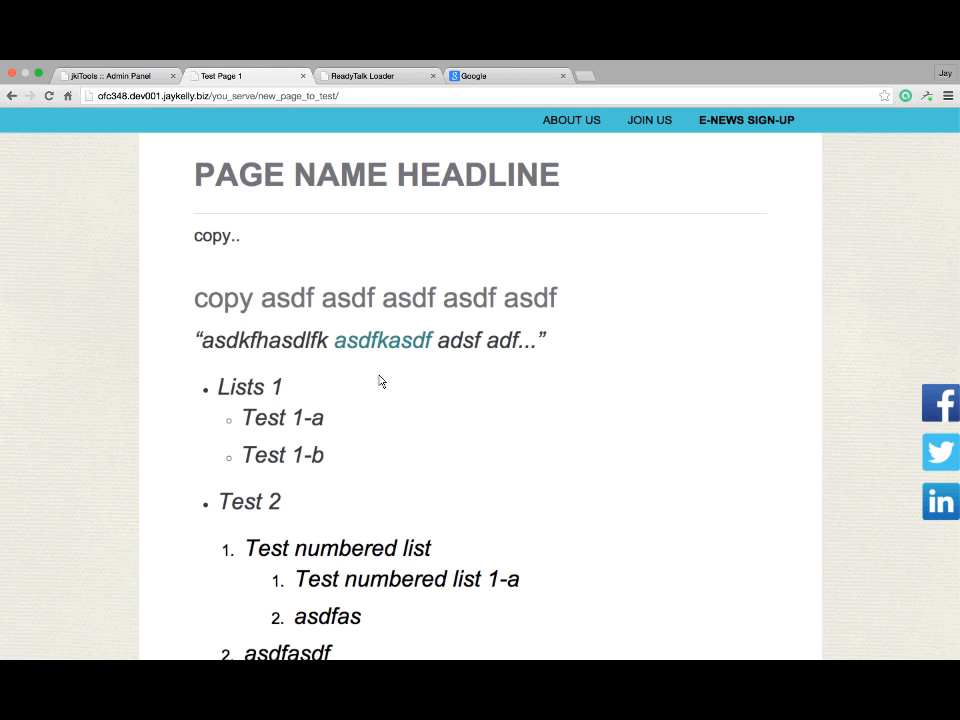
pyautogui.click(135, 84)
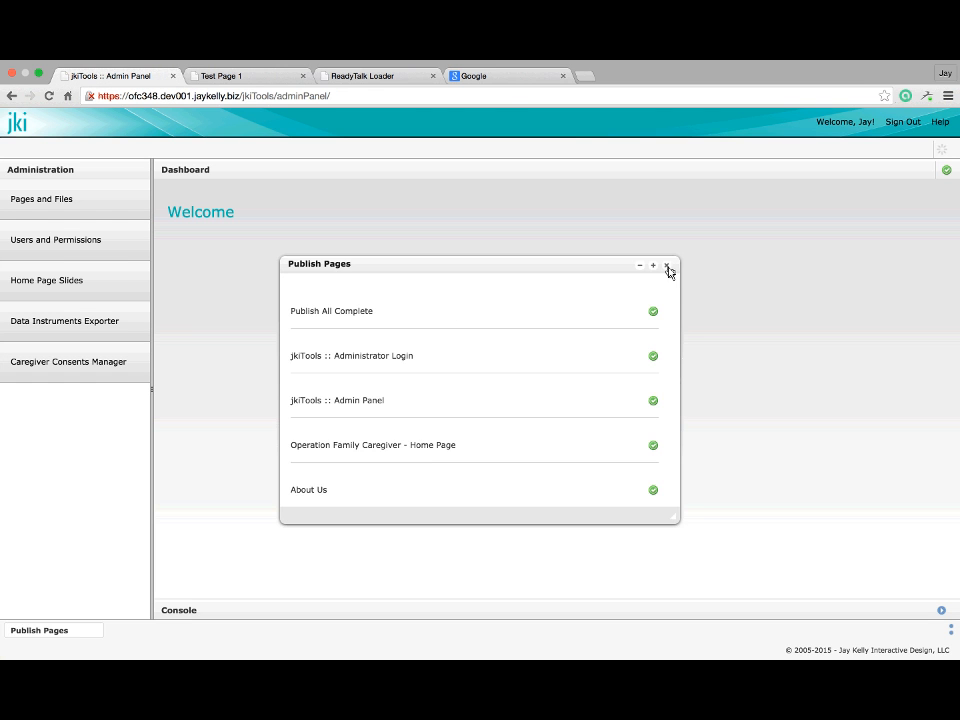
# Open Test Page 1 from Home > You Serve in the full-panel content editor
pyautogui.click(667, 266)
pyautogui.click(45, 202)
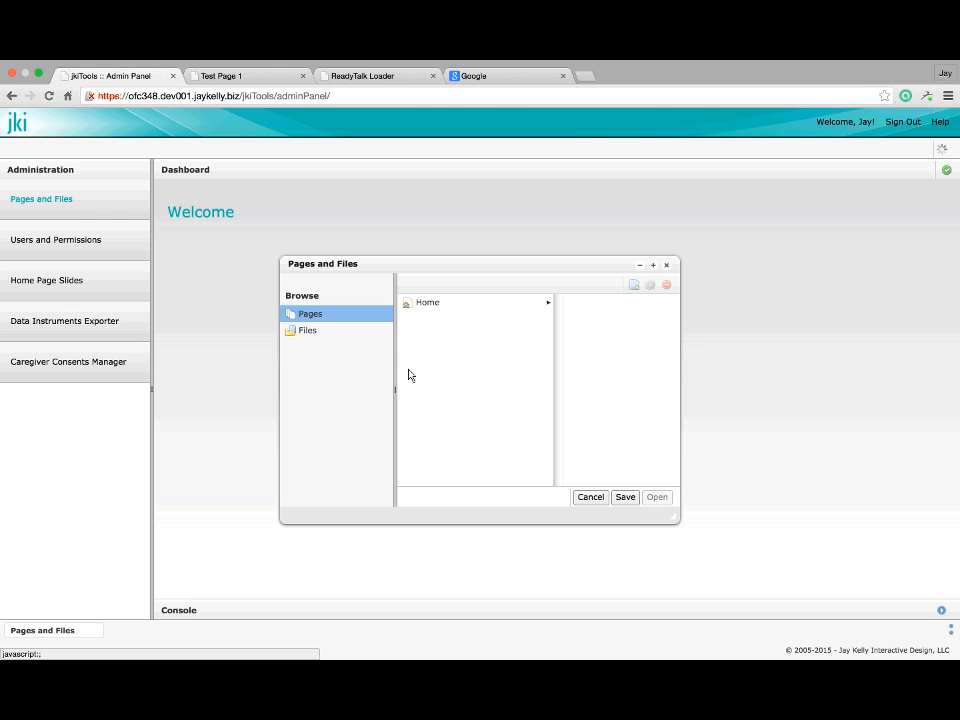
pyautogui.click(427, 311)
pyautogui.click(612, 332)
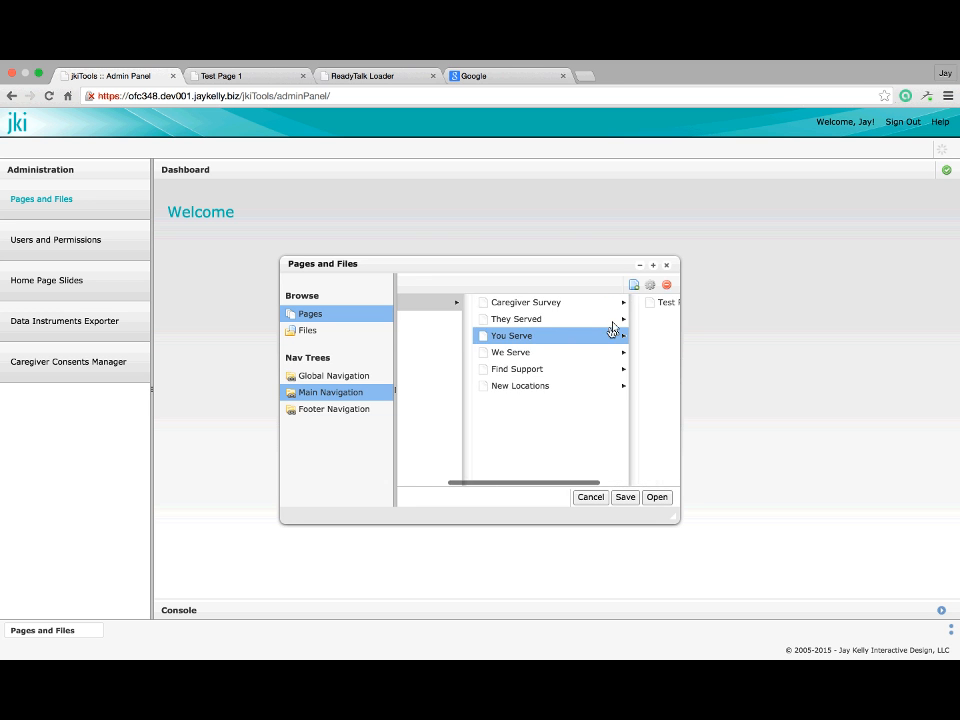
pyautogui.click(600, 306)
pyautogui.click(652, 500)
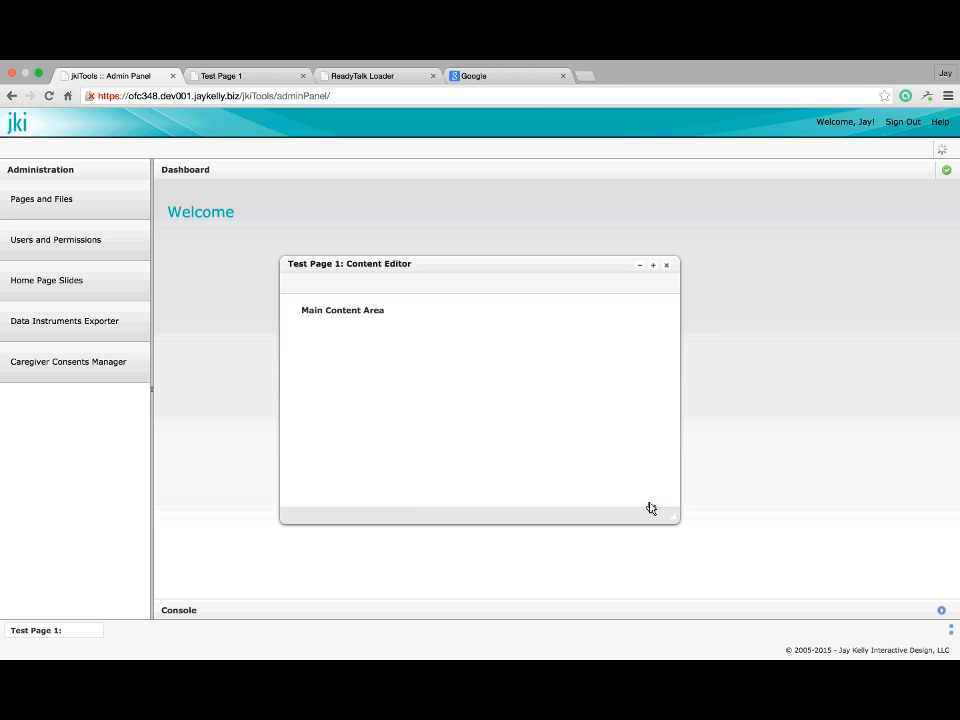
pyautogui.click(661, 312)
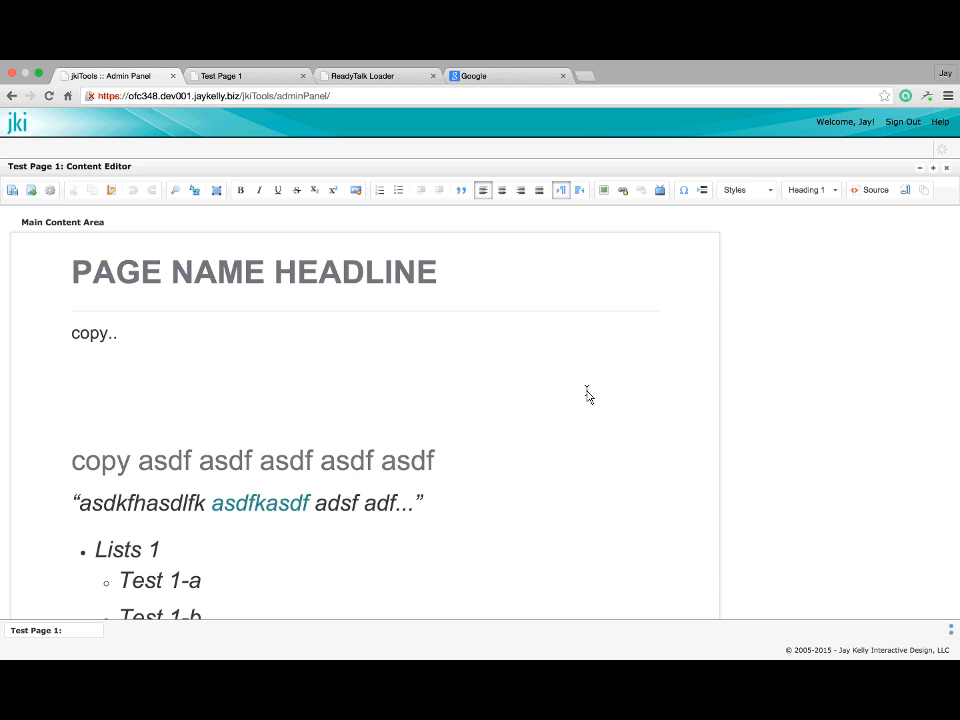
pyautogui.scroll(-10, 588, 395)
# Add the line 'Another Link, but to a document' after the numbered list and select it
pyautogui.click(253, 366)
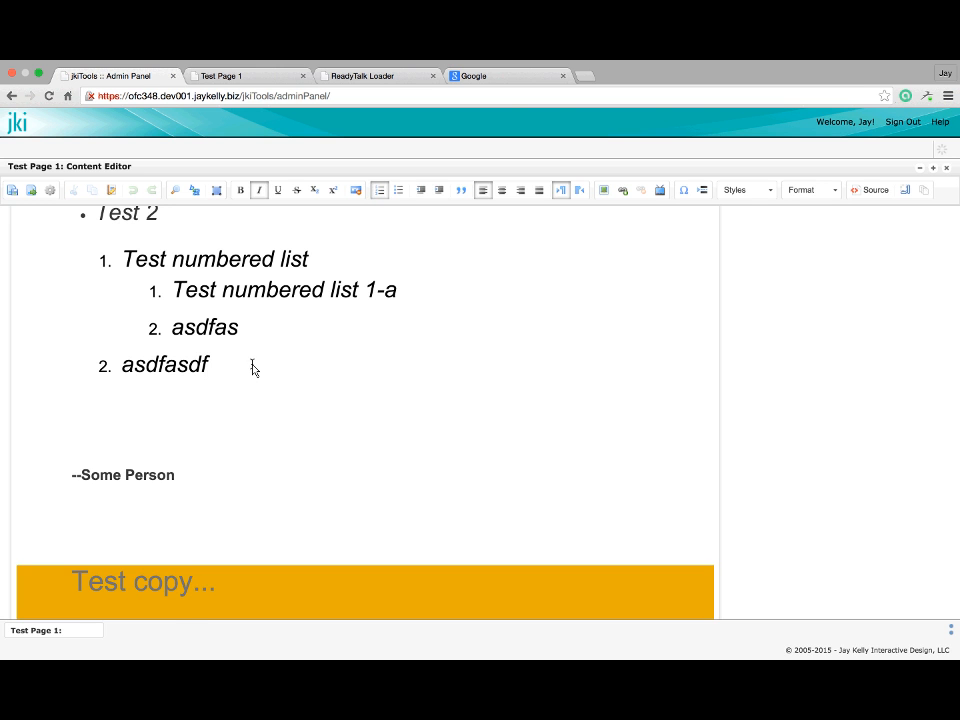
pyautogui.press('Return')
pyautogui.press('Return')
pyautogui.write('Another ')
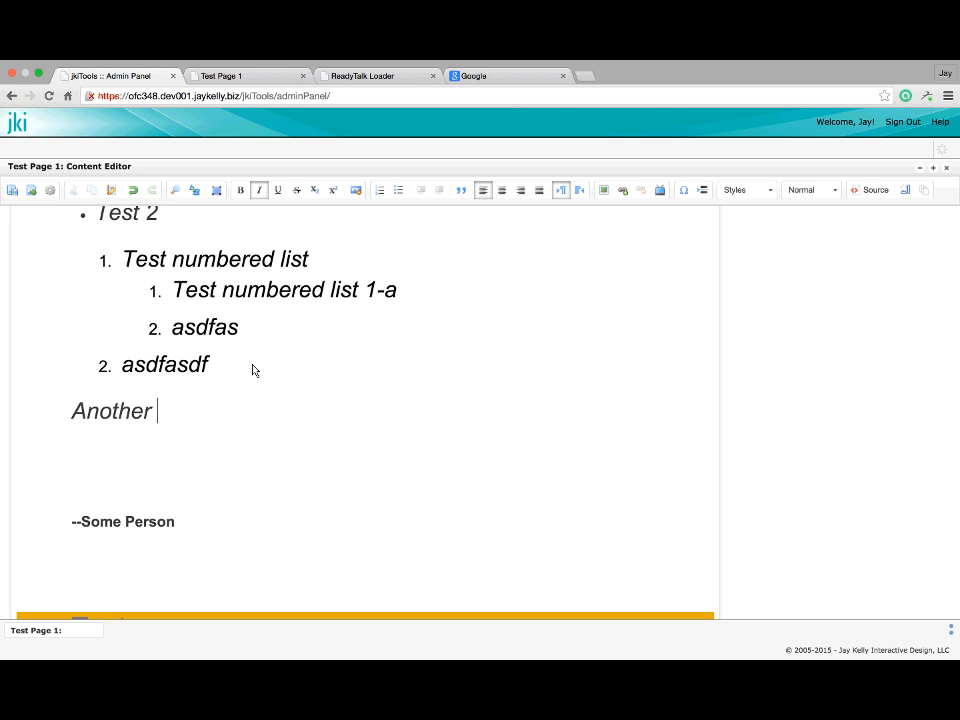
pyautogui.write('Link, but to a document')
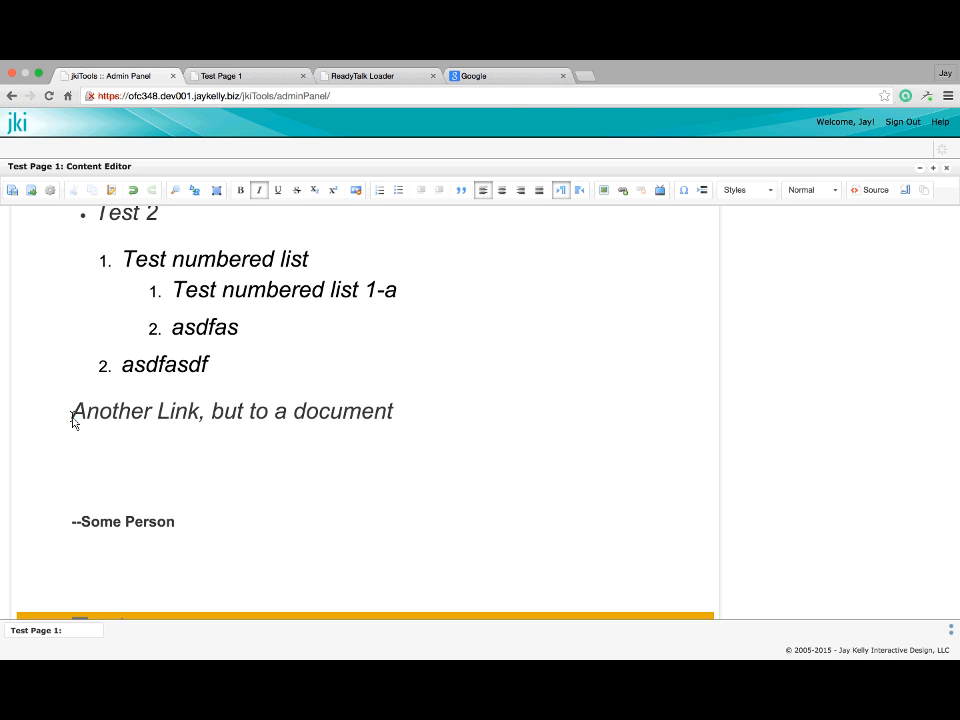
pyautogui.moveTo(72, 422); pyautogui.dragTo(393, 415)
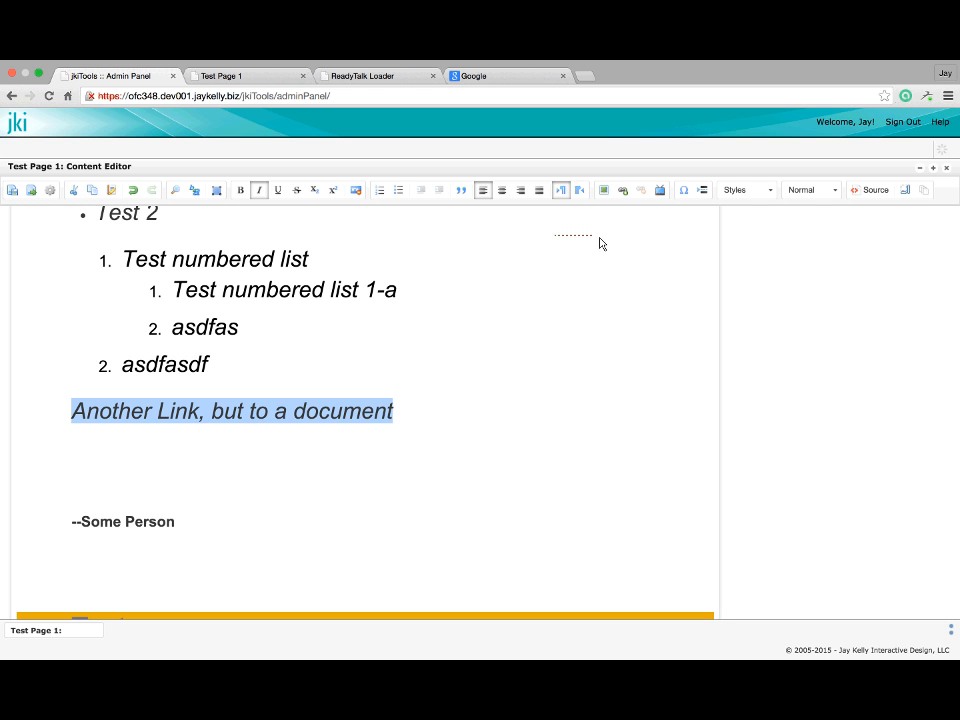
# Link the selected line to Files > documents > Mattie.pdf, opening in a new window
pyautogui.click(624, 194)
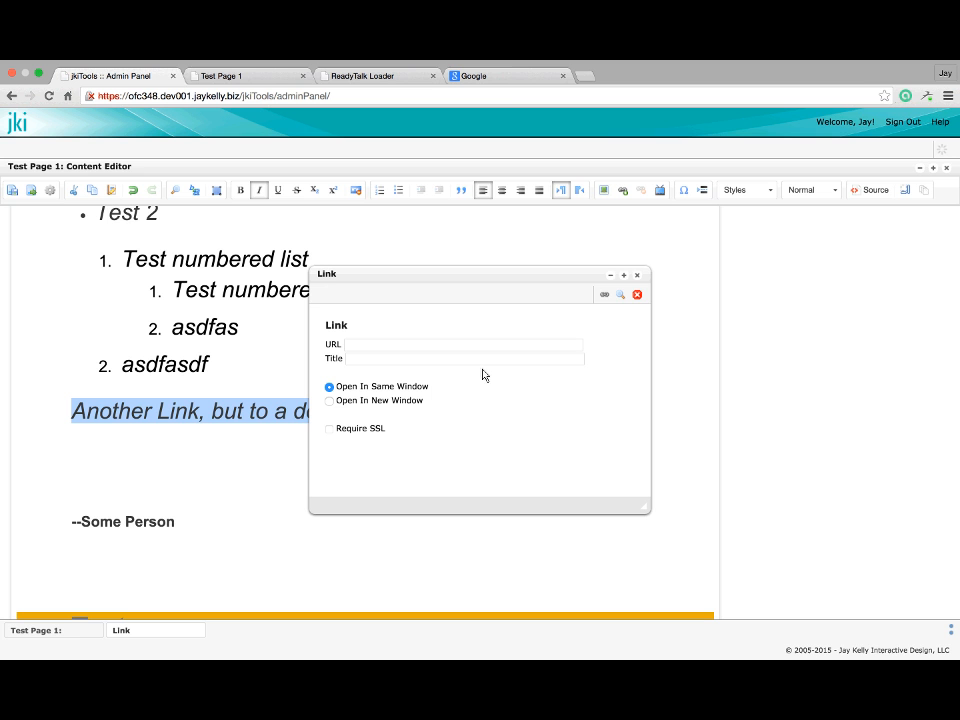
pyautogui.click(623, 300)
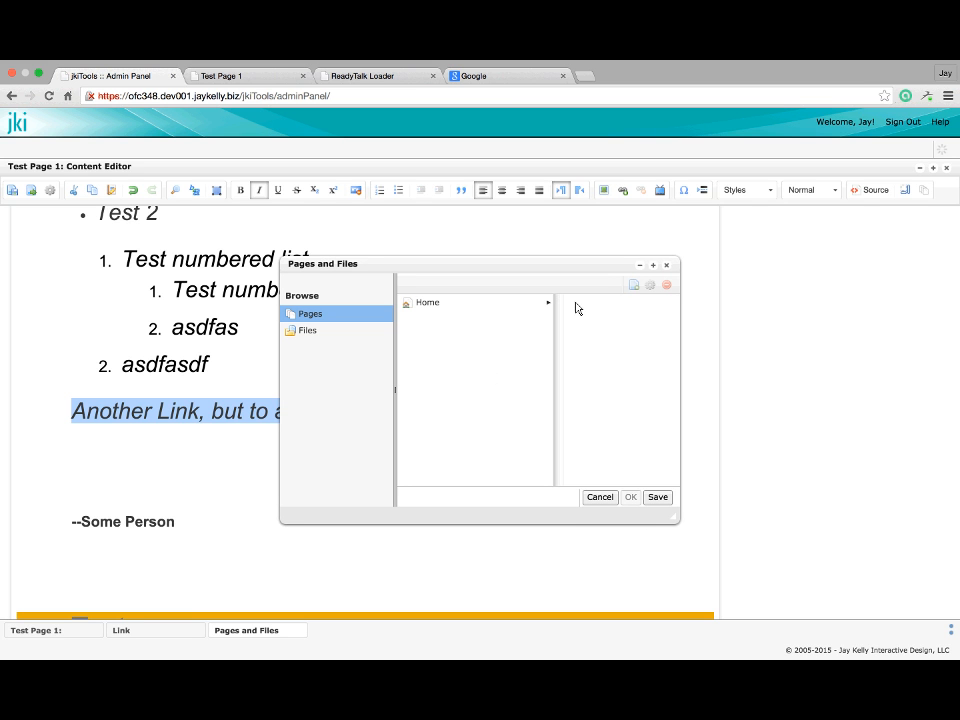
pyautogui.click(314, 332)
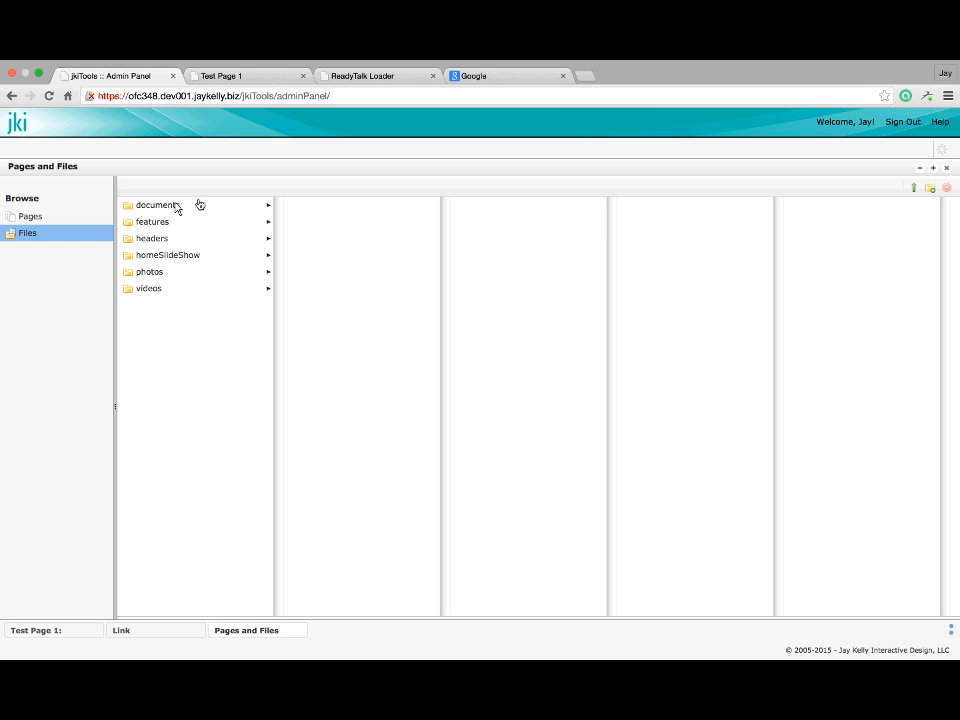
pyautogui.click(175, 206)
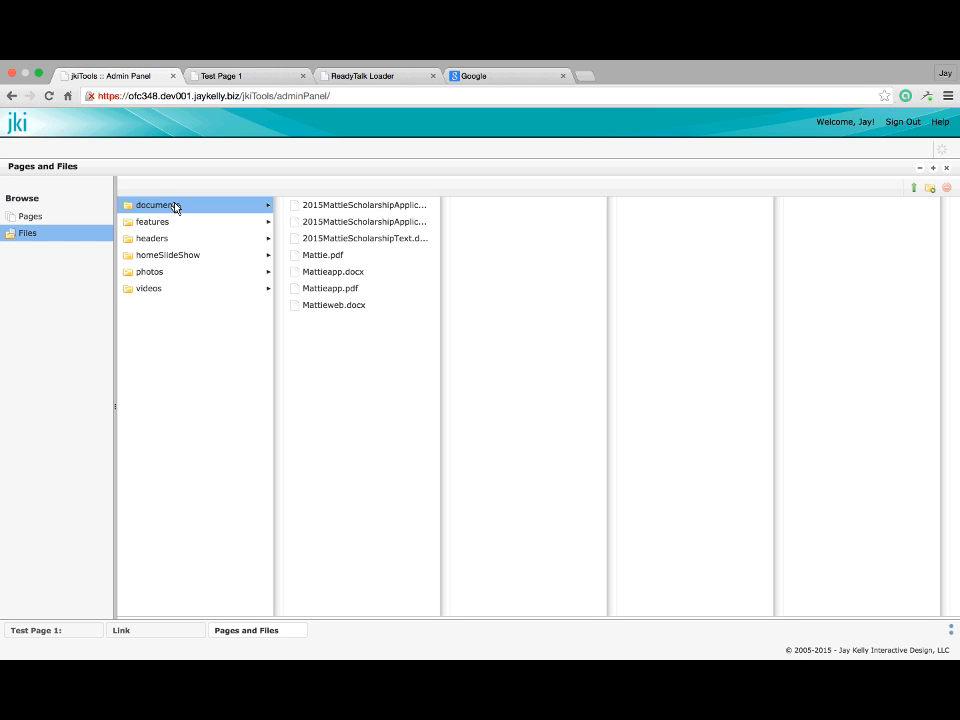
pyautogui.click(303, 255)
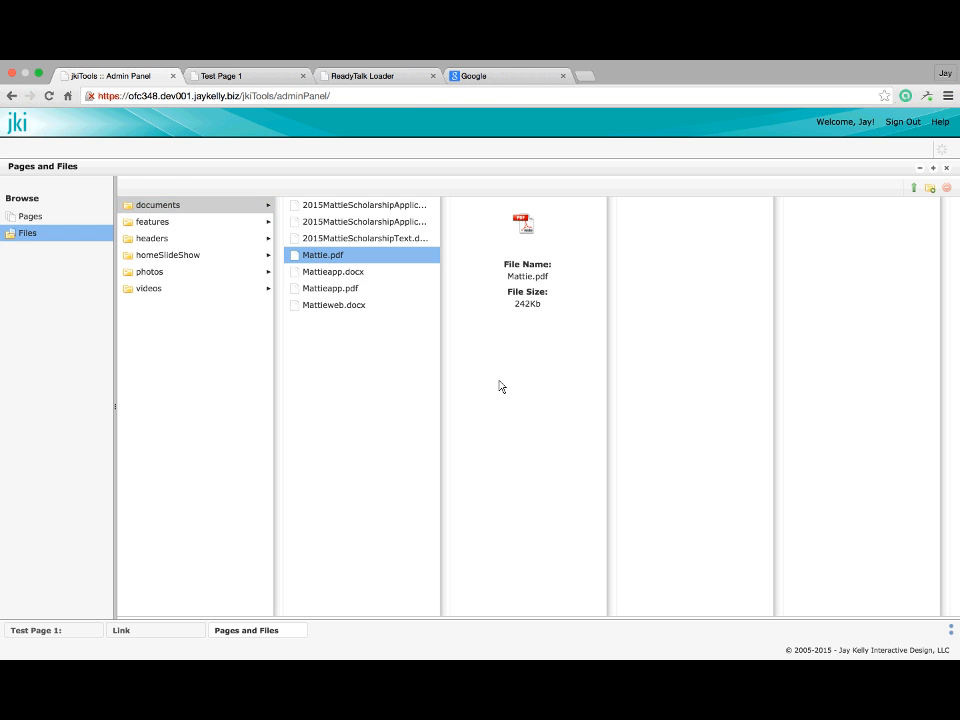
pyautogui.click(936, 169)
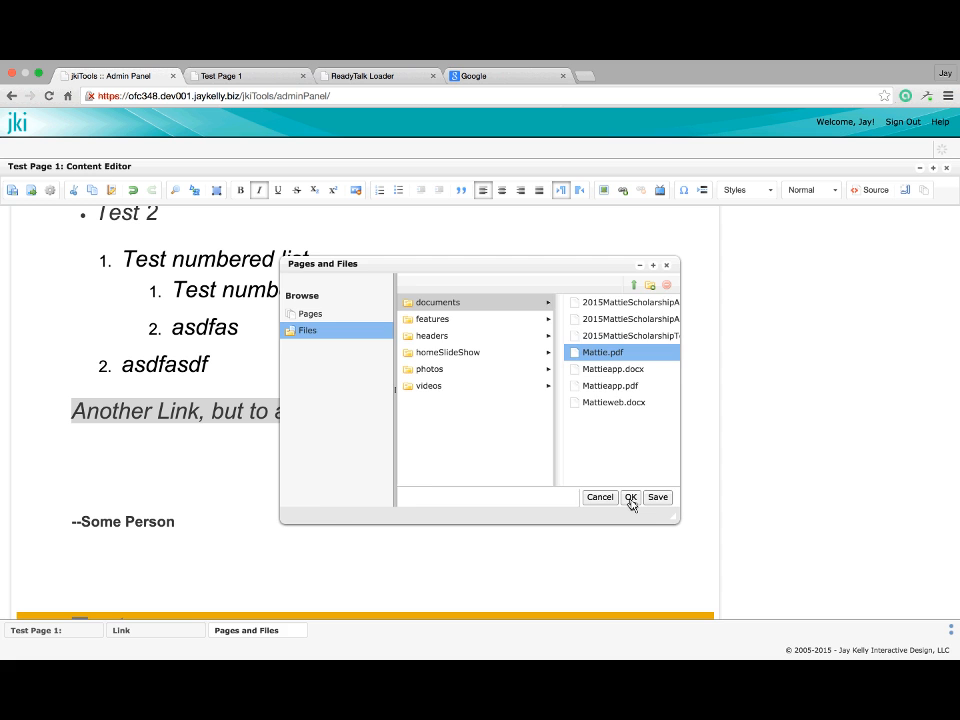
pyautogui.click(631, 497)
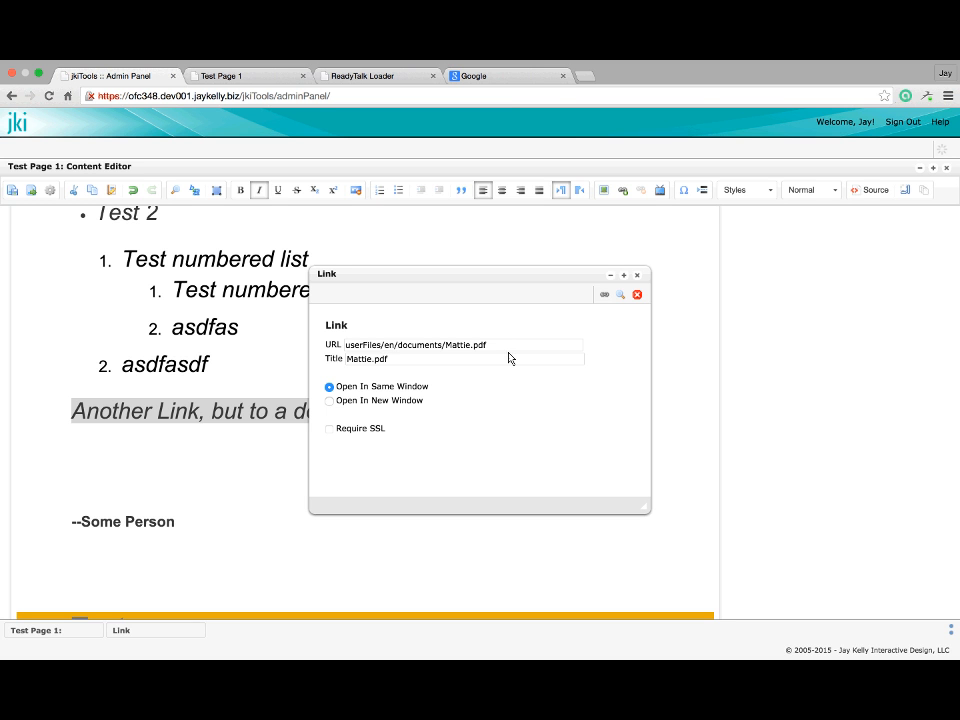
pyautogui.click(329, 401)
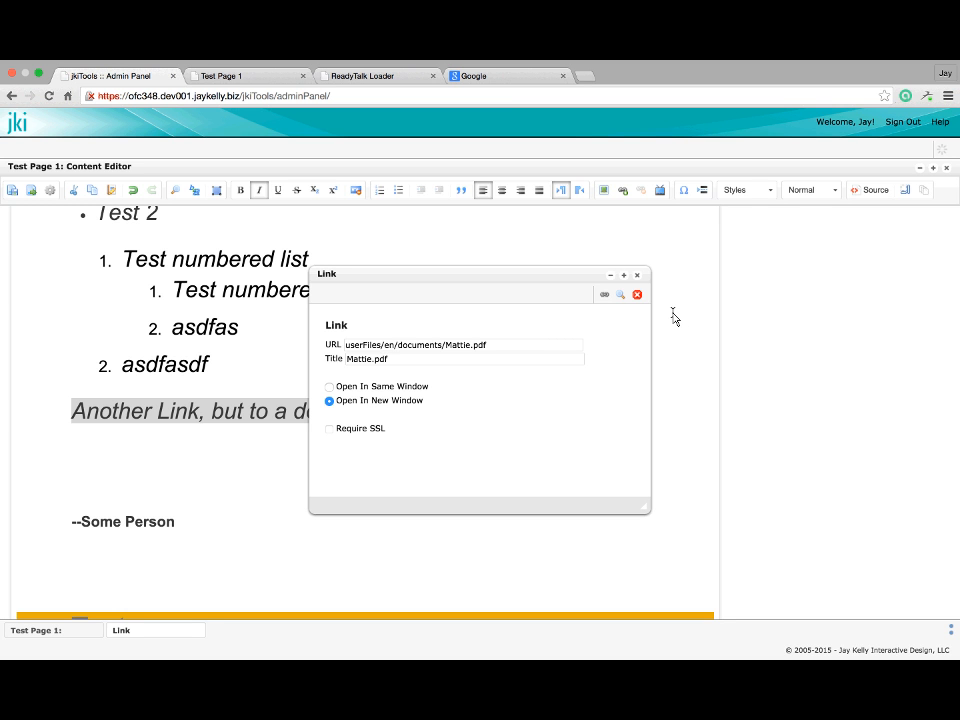
pyautogui.click(603, 296)
pyautogui.click(274, 408)
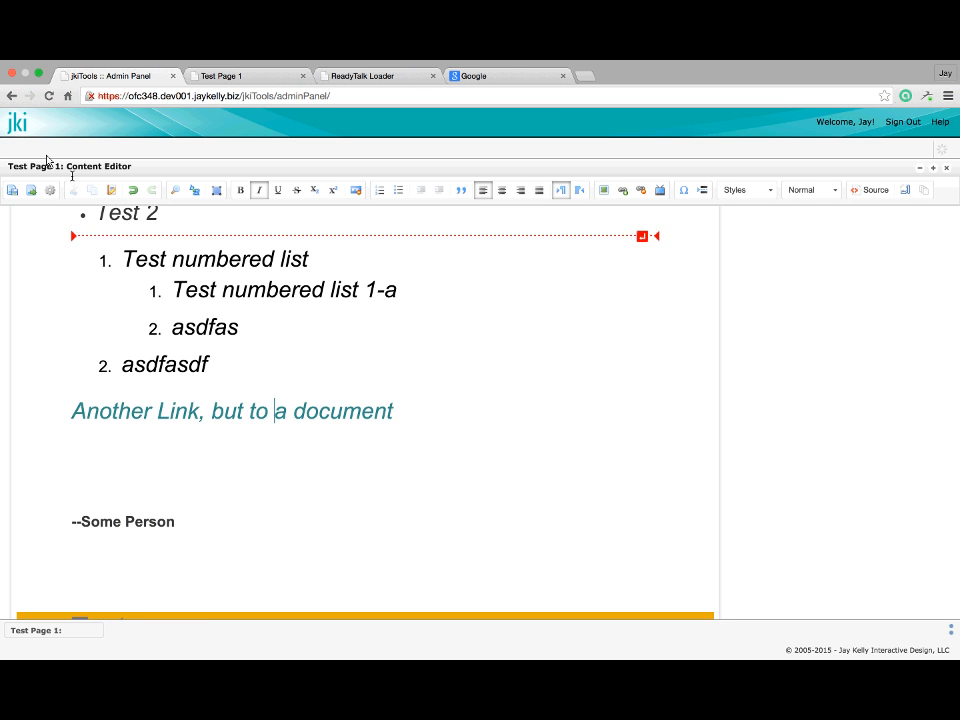
# Save Test Page 1 with its document link and mark it for publication from the preview
pyautogui.click(12, 193)
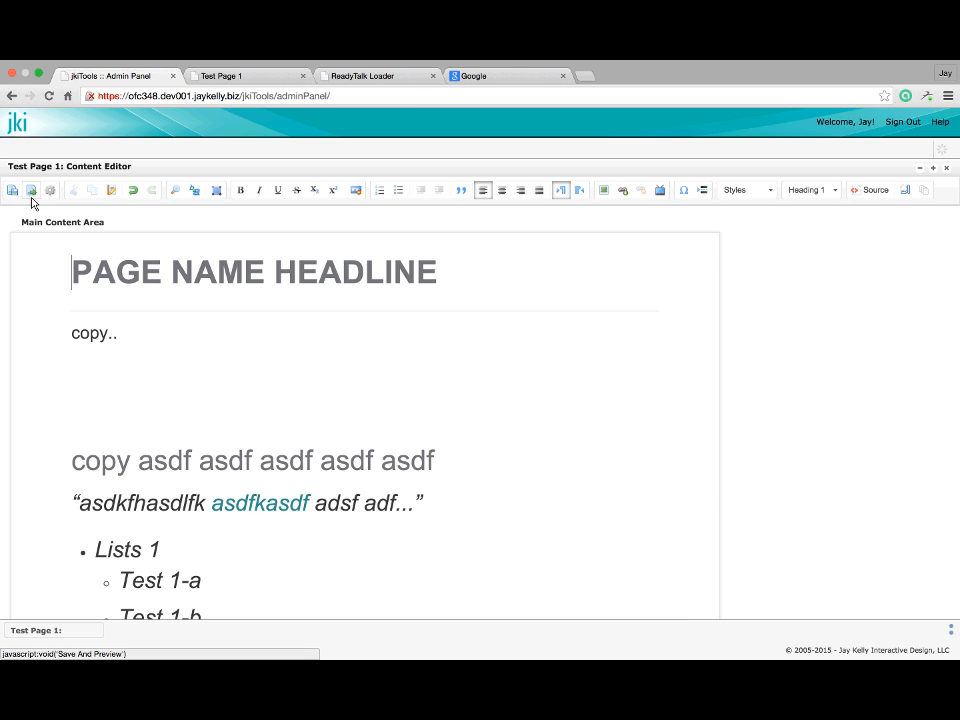
pyautogui.click(31, 199)
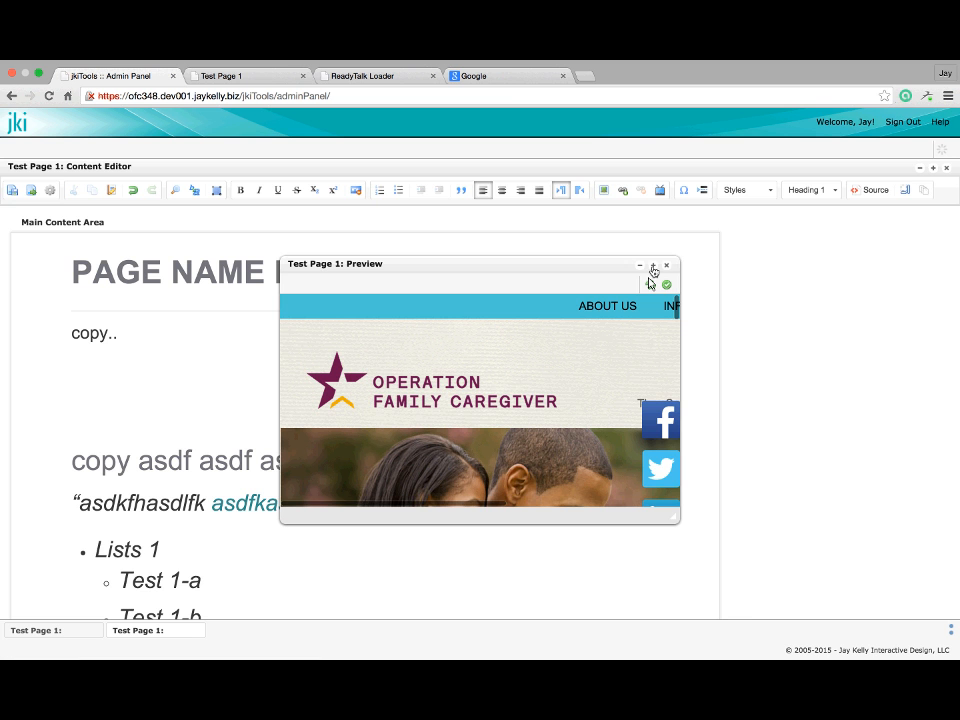
pyautogui.click(653, 266)
pyautogui.scroll(-10, 446, 387)
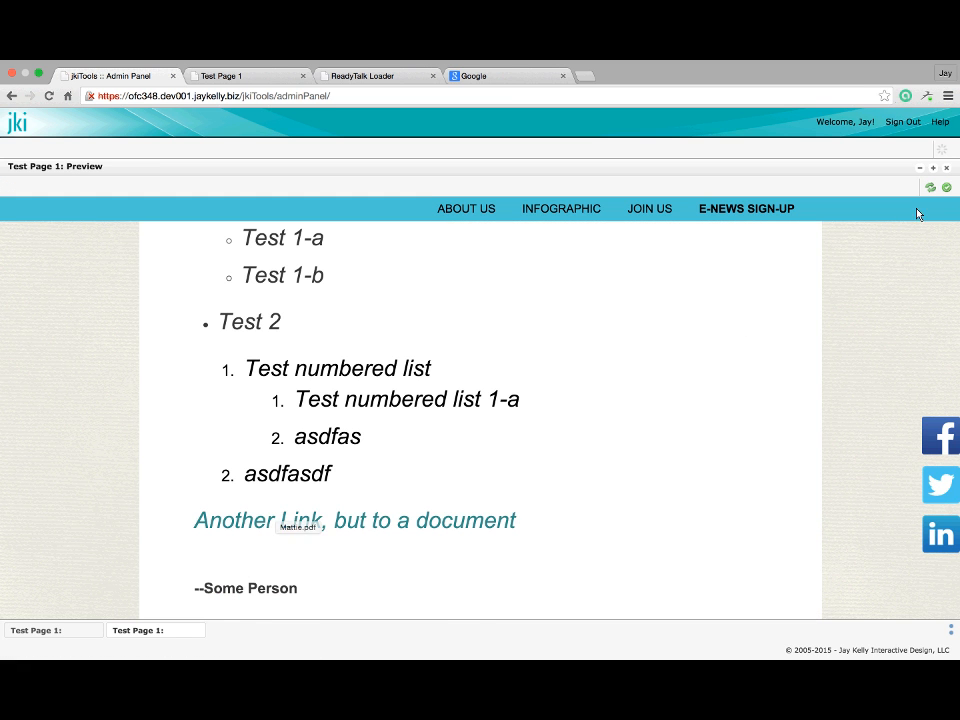
pyautogui.click(947, 190)
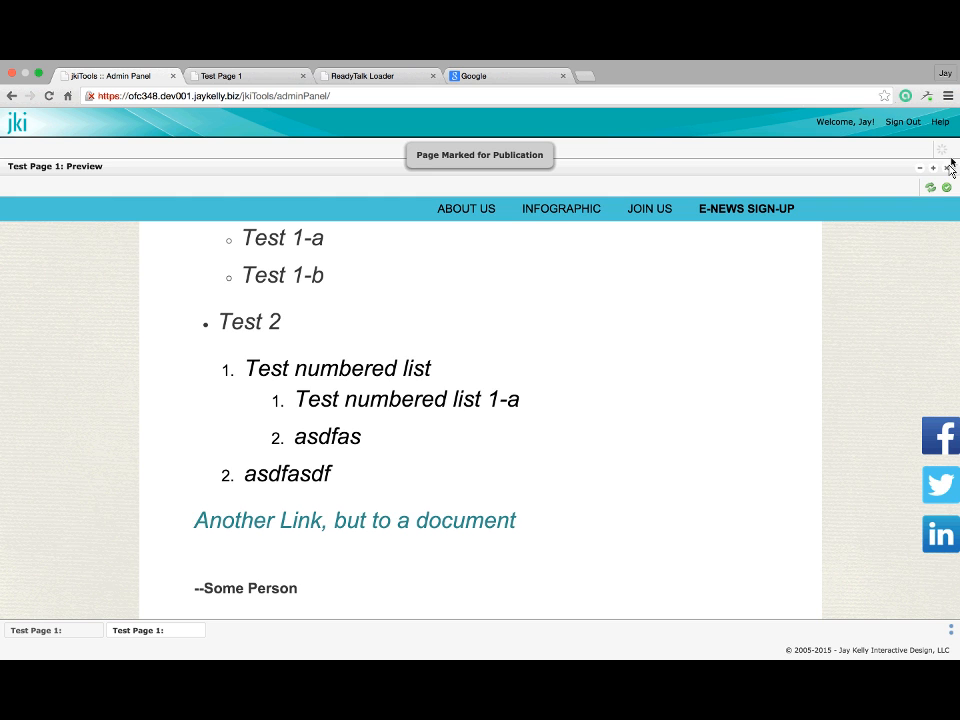
# Publish the marked pages and switch to the live Test Page 1 tab
pyautogui.click(949, 171)
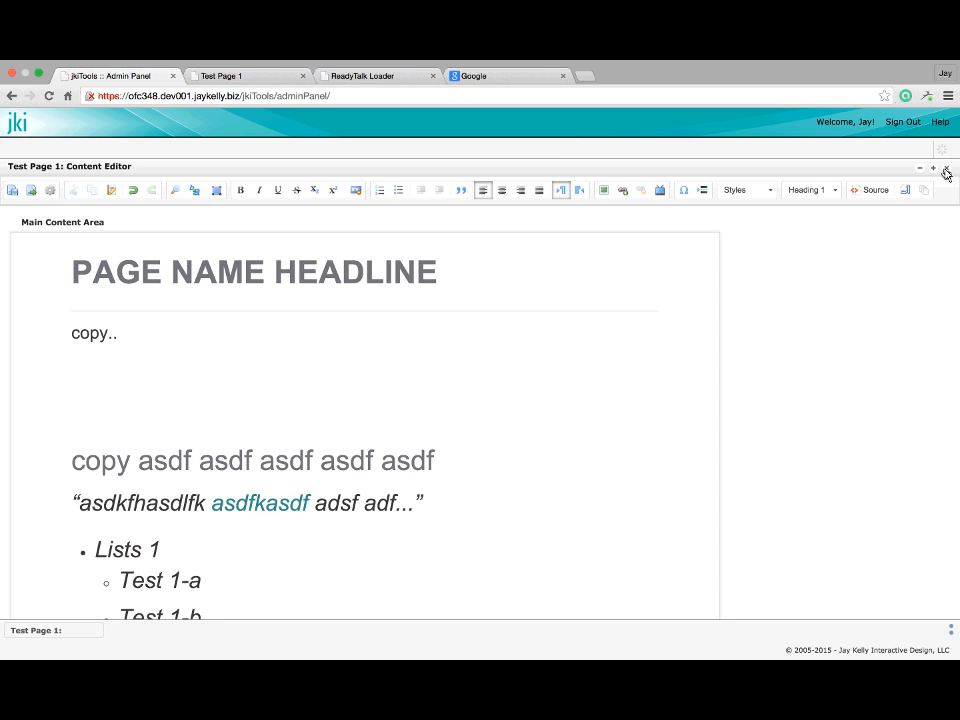
pyautogui.click(947, 168)
pyautogui.click(945, 172)
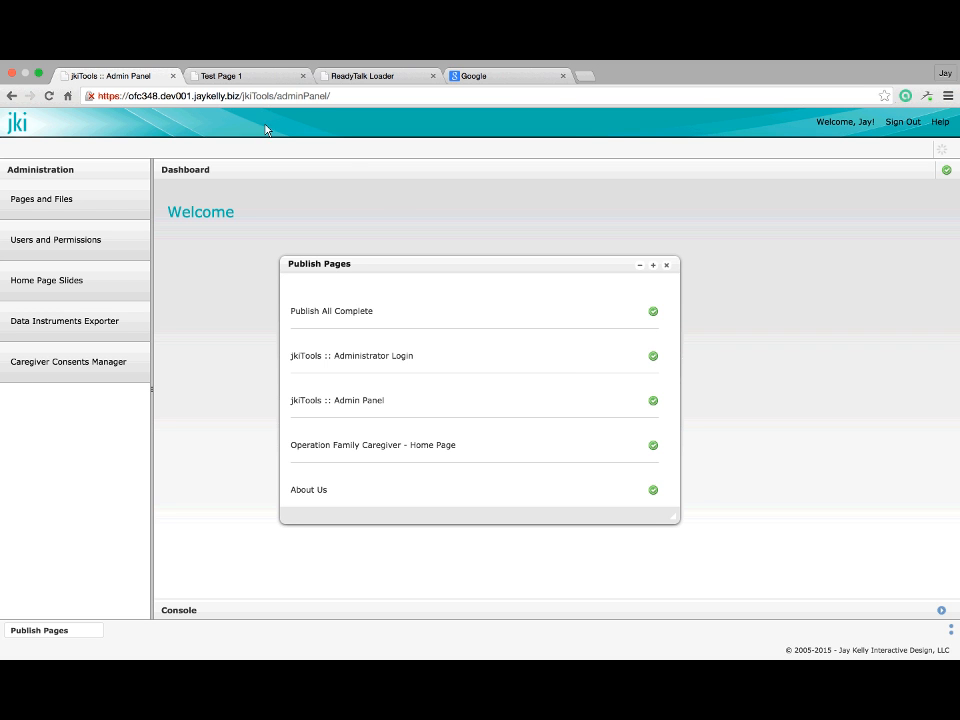
pyautogui.click(237, 84)
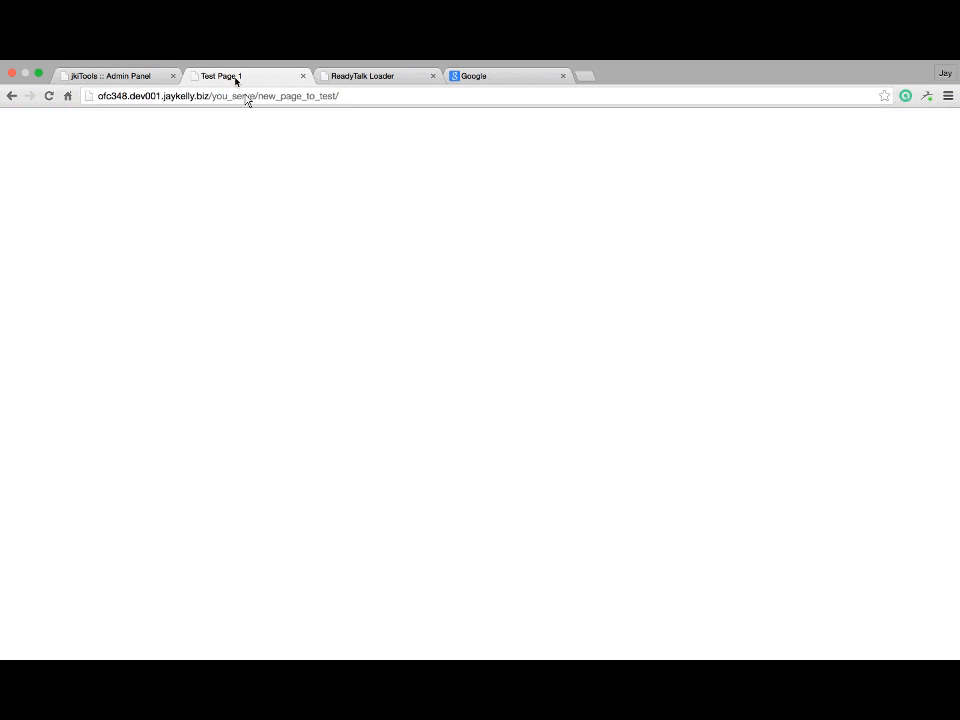
# Reload the live Test Page 1 to show the published version
pyautogui.click(49, 95)
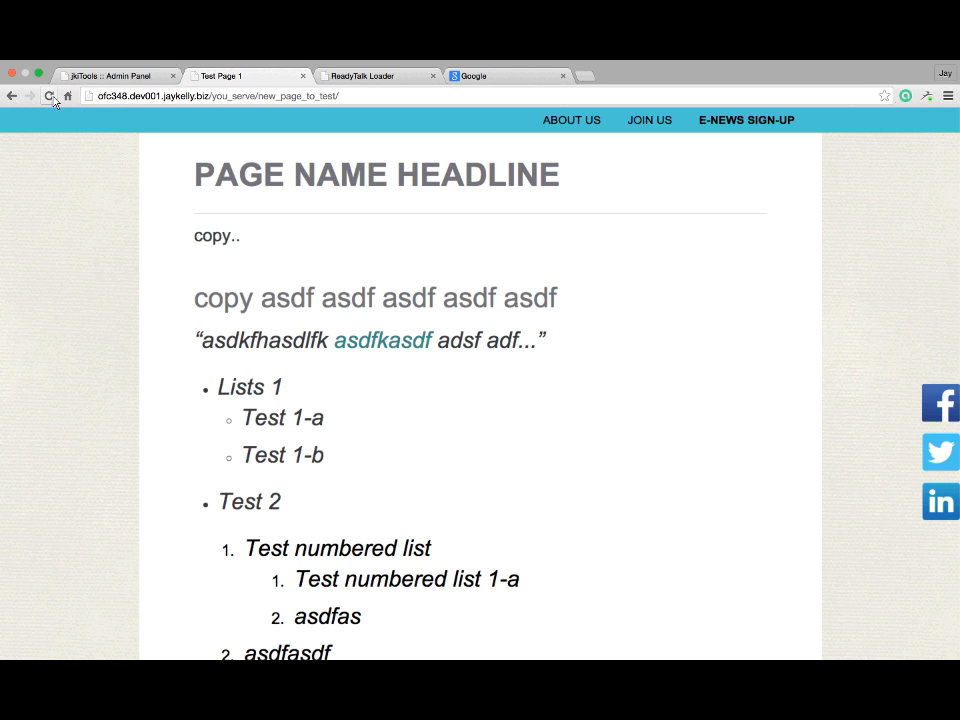
pyautogui.click(49, 95)
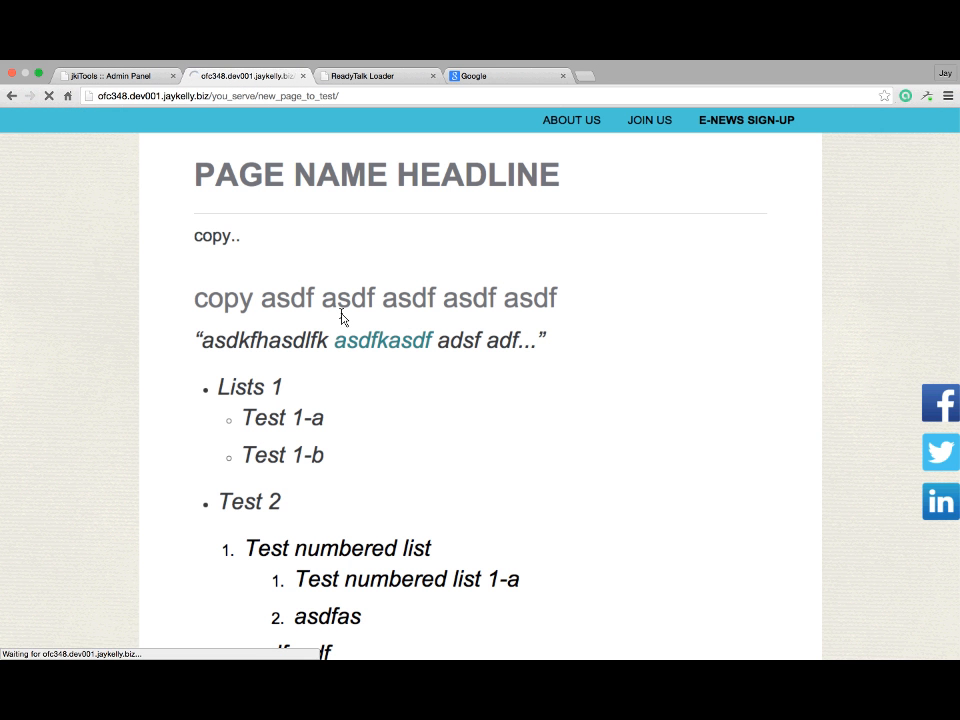
pyautogui.scroll(-5, 341, 310)
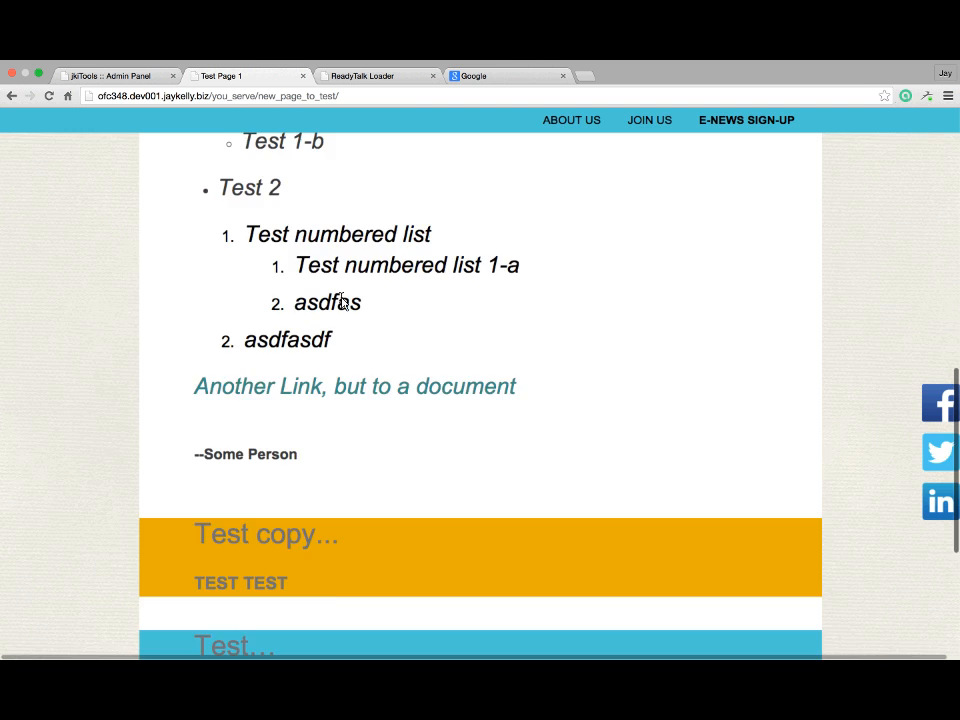
pyautogui.scroll(-3, 342, 304)
pyautogui.scroll(1, 335, 250)
# Open the linked Mattie.pdf from the live page, then close it and return to the admin panel
pyautogui.click(335, 243)
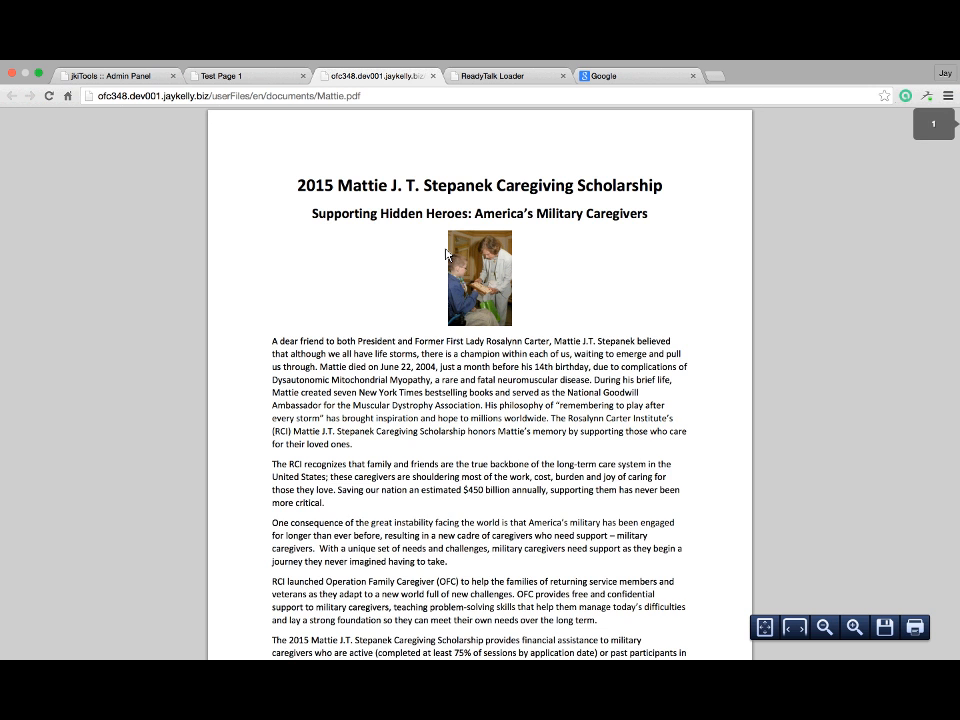
pyautogui.scroll(-1, 475, 190)
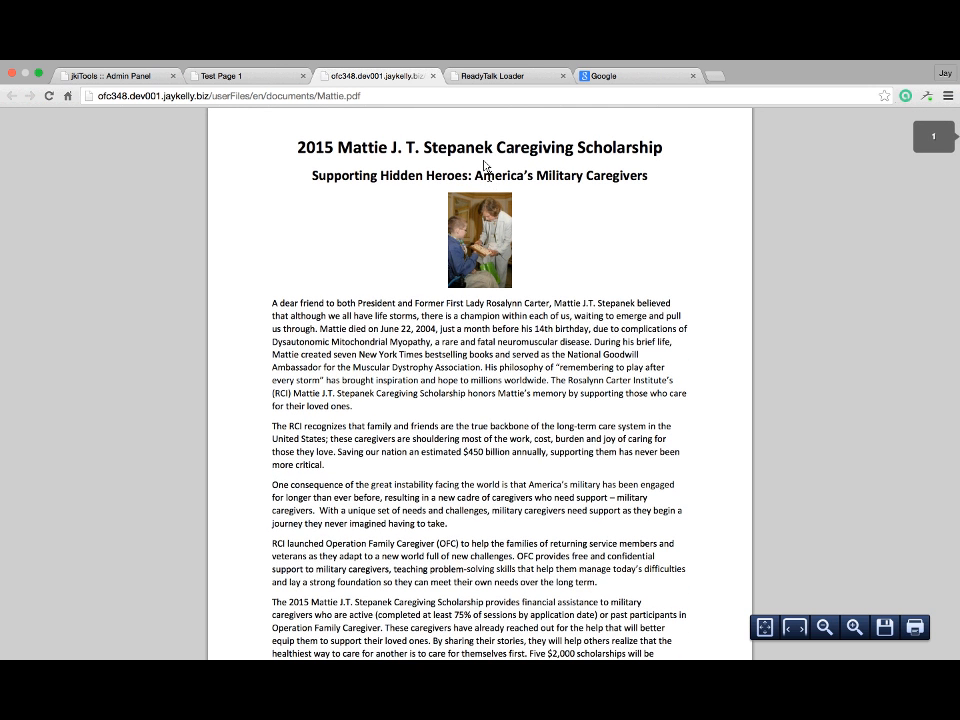
pyautogui.click(433, 80)
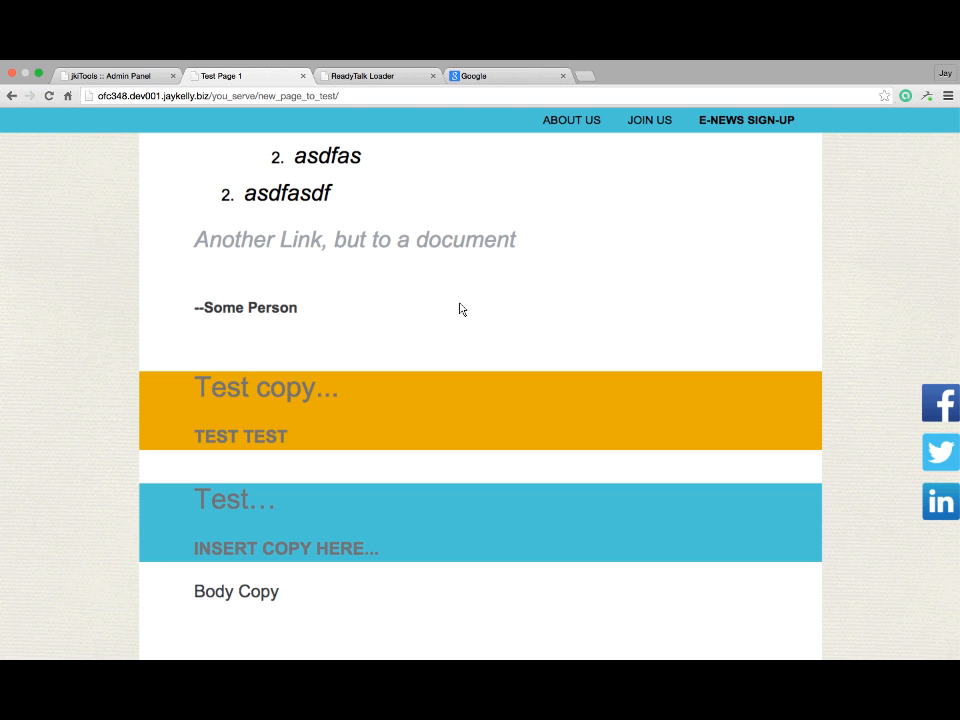
pyautogui.click(105, 75)
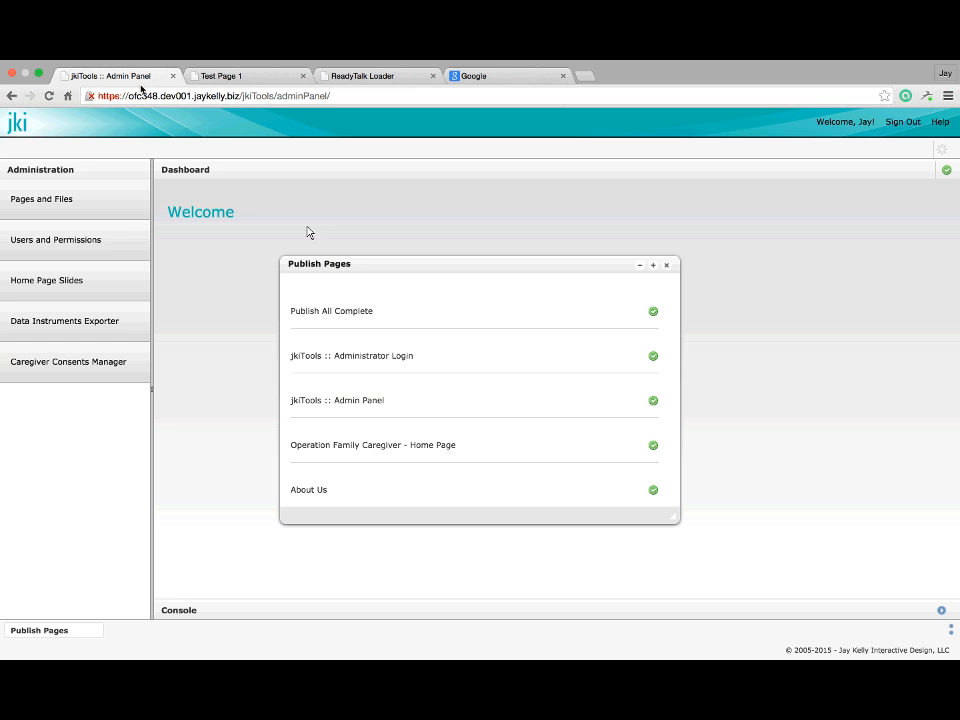
# Dismiss the publish results and open Home > You Serve > Test Page Link 1 in the enlarged content editor
pyautogui.click(668, 265)
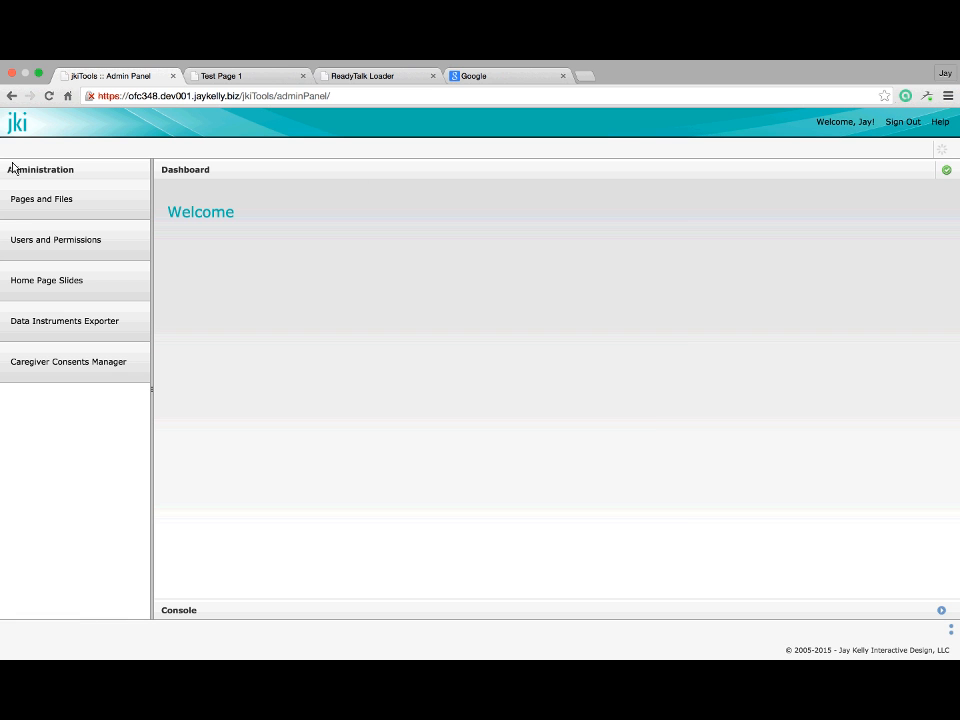
pyautogui.click(12, 193)
pyautogui.click(452, 304)
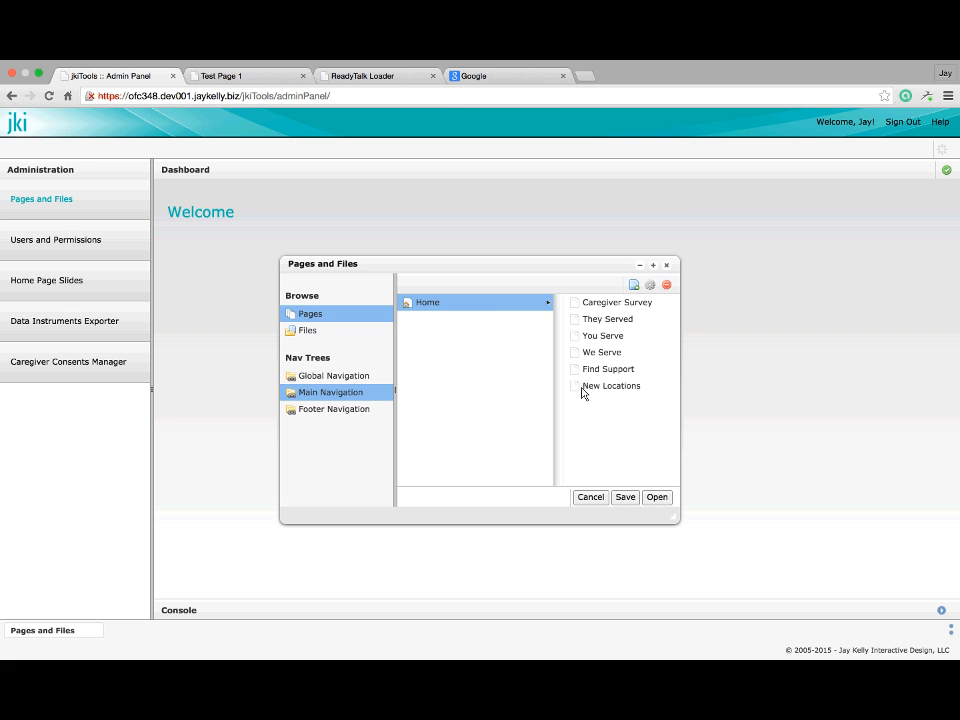
pyautogui.click(541, 336)
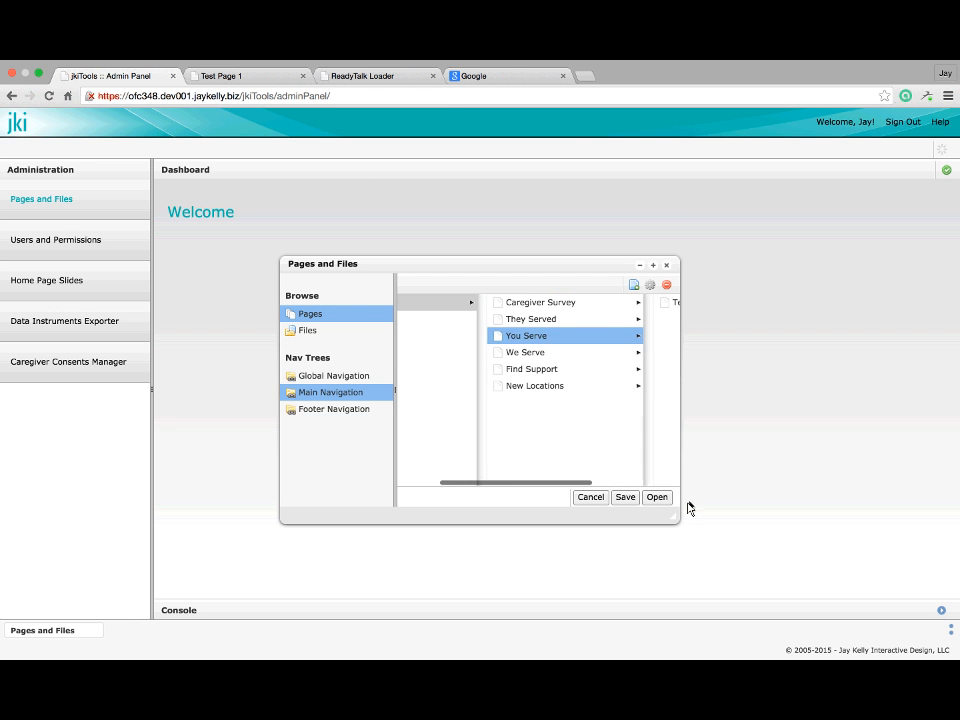
pyautogui.click(541, 304)
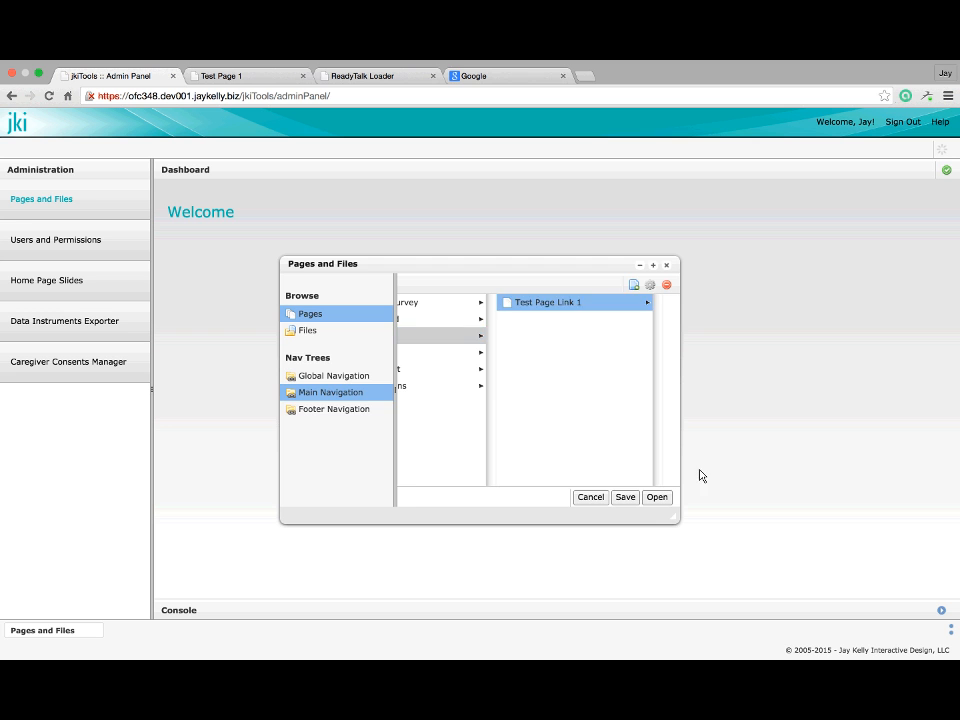
pyautogui.click(656, 503)
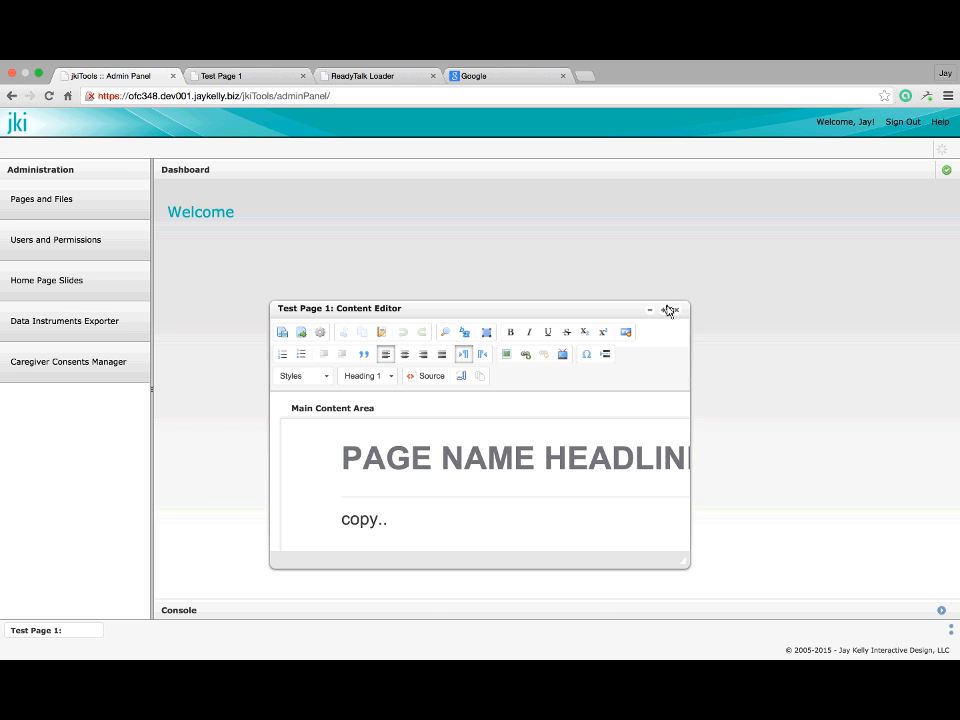
pyautogui.click(664, 311)
pyautogui.scroll(-5, 474, 454)
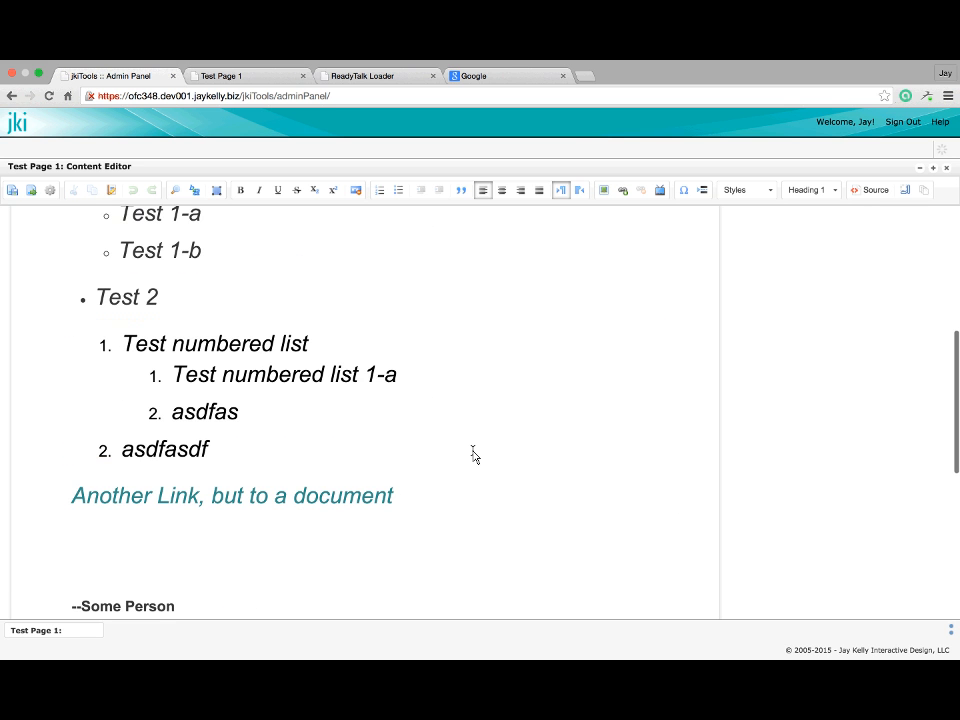
pyautogui.scroll(5, 474, 455)
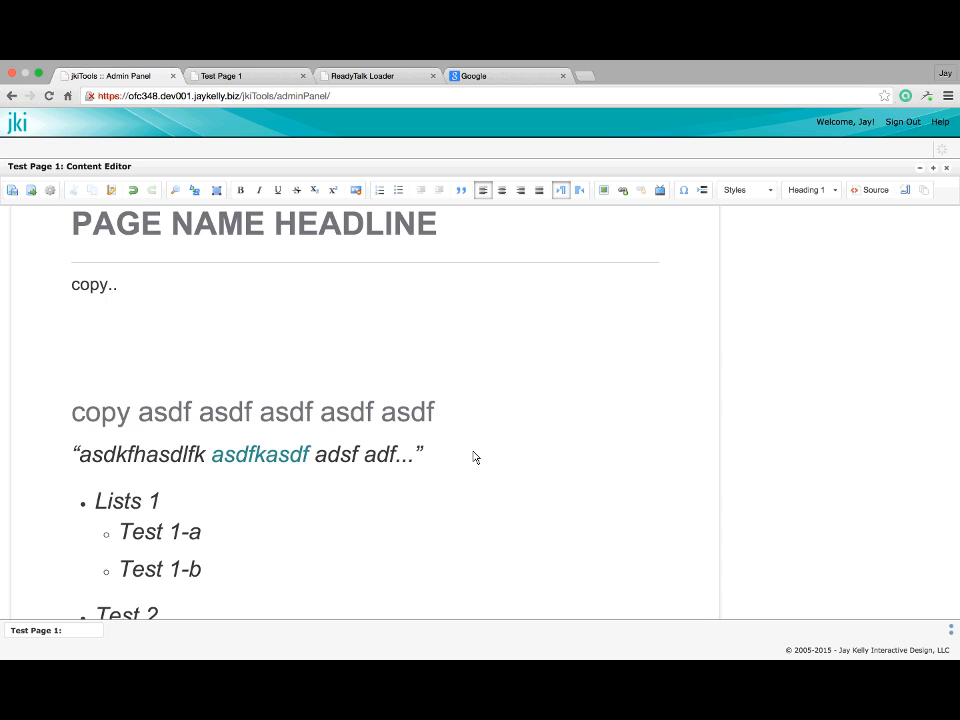
pyautogui.scroll(-10, 474, 455)
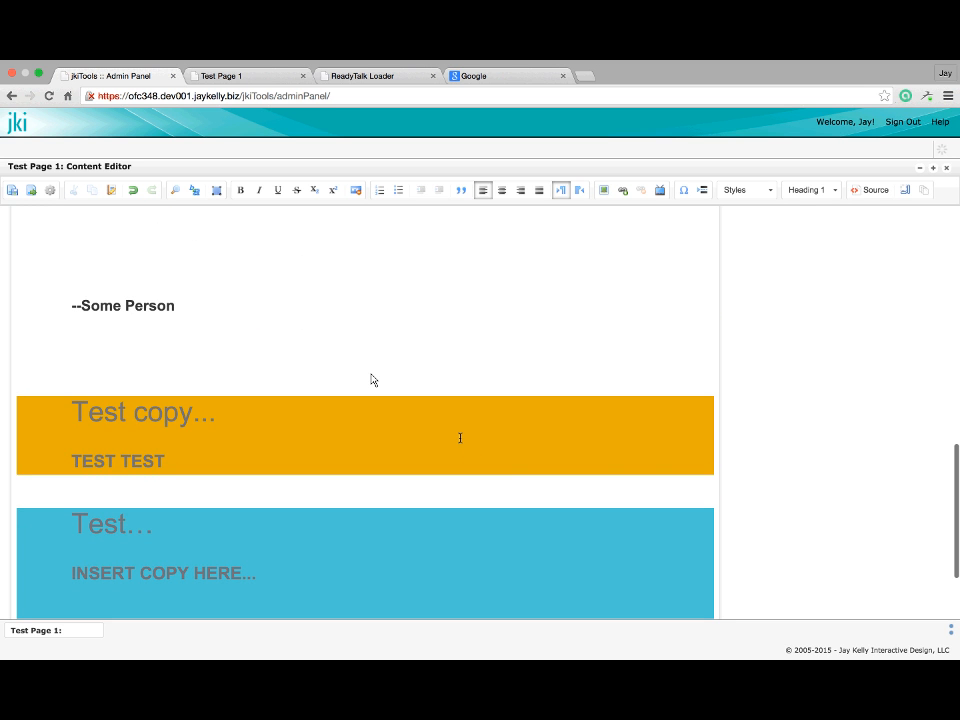
pyautogui.scroll(3, 460, 437)
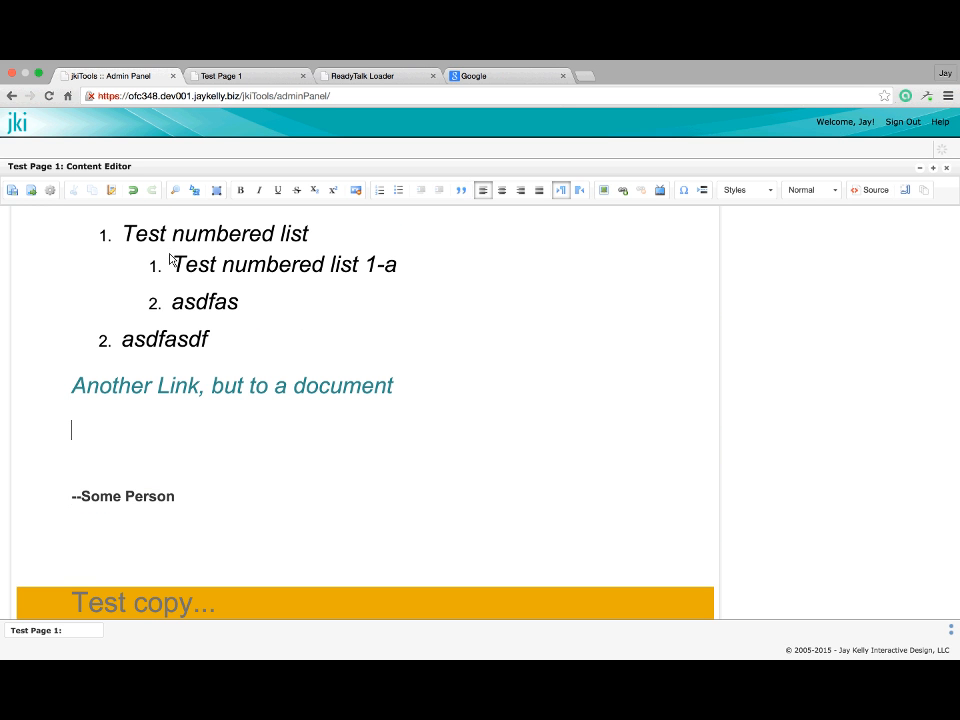
# Add the line 'Link to pages on your own site.' and turn 'Link to pages' into a link
pyautogui.write('Link to pages on ')
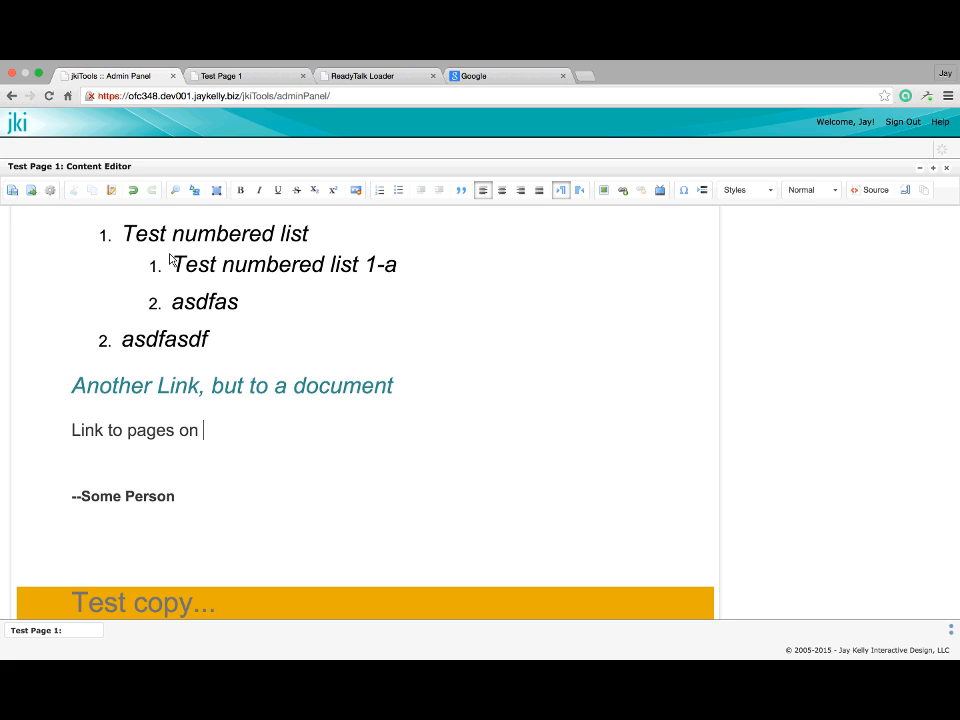
pyautogui.write('your own site.')
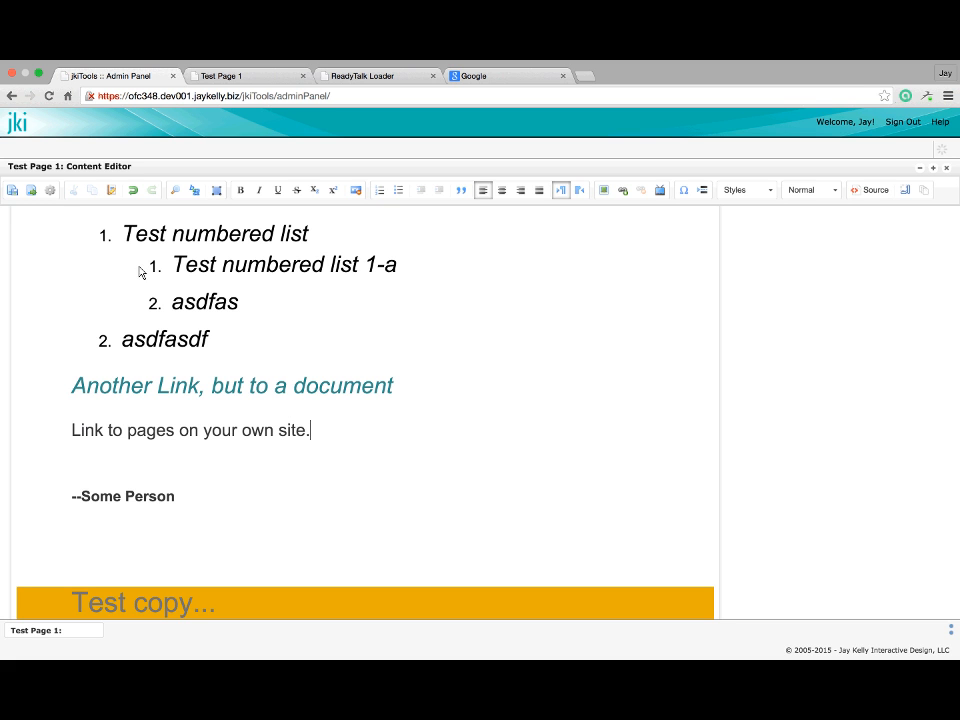
pyautogui.doubleClick(89, 436)
pyautogui.moveTo(89, 436); pyautogui.dragTo(159, 420)
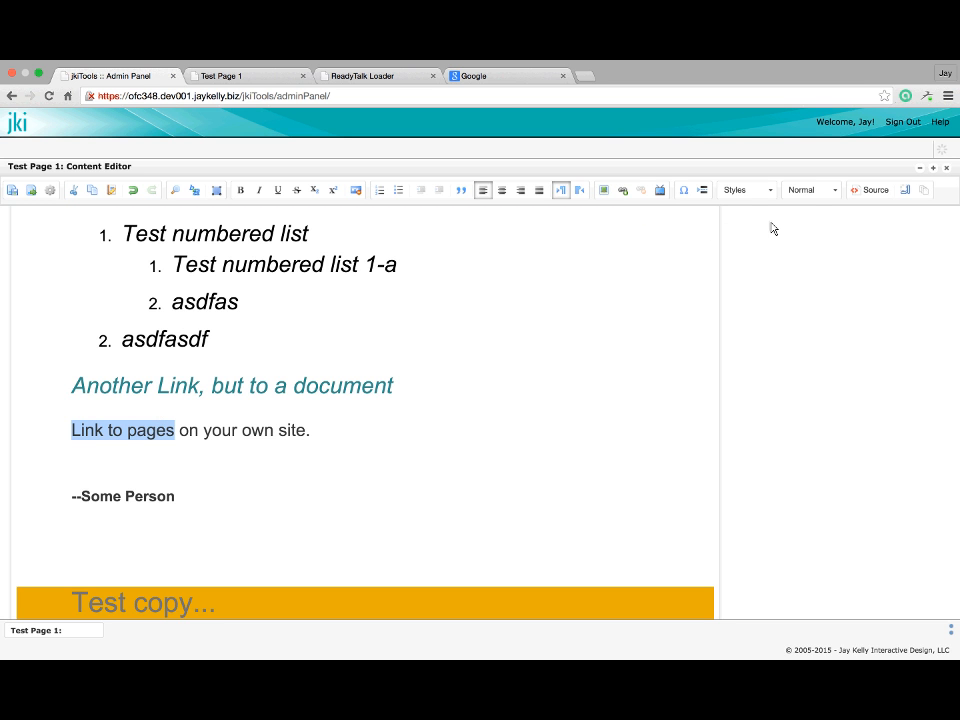
pyautogui.click(624, 192)
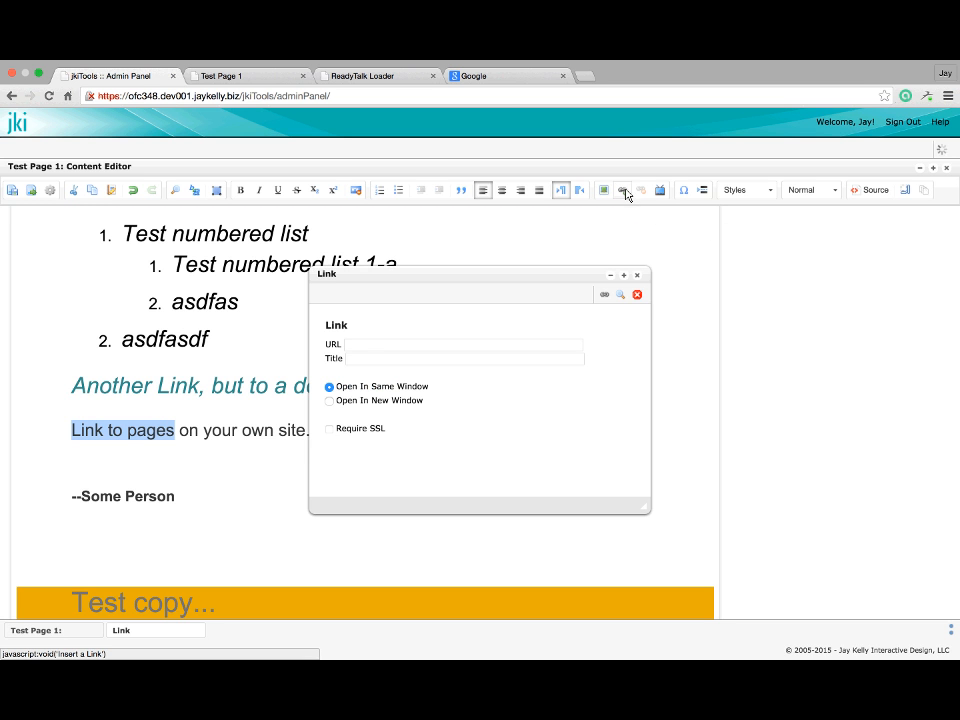
# Browse the site pages and pick Home > Caregiver Survey as the link target
pyautogui.click(620, 295)
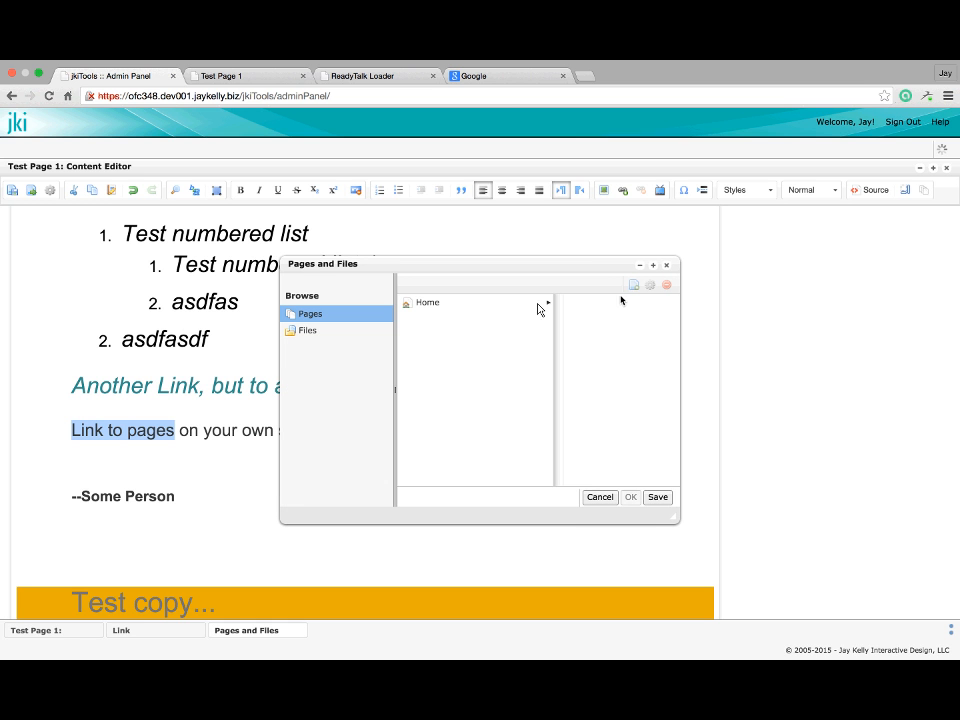
pyautogui.click(421, 305)
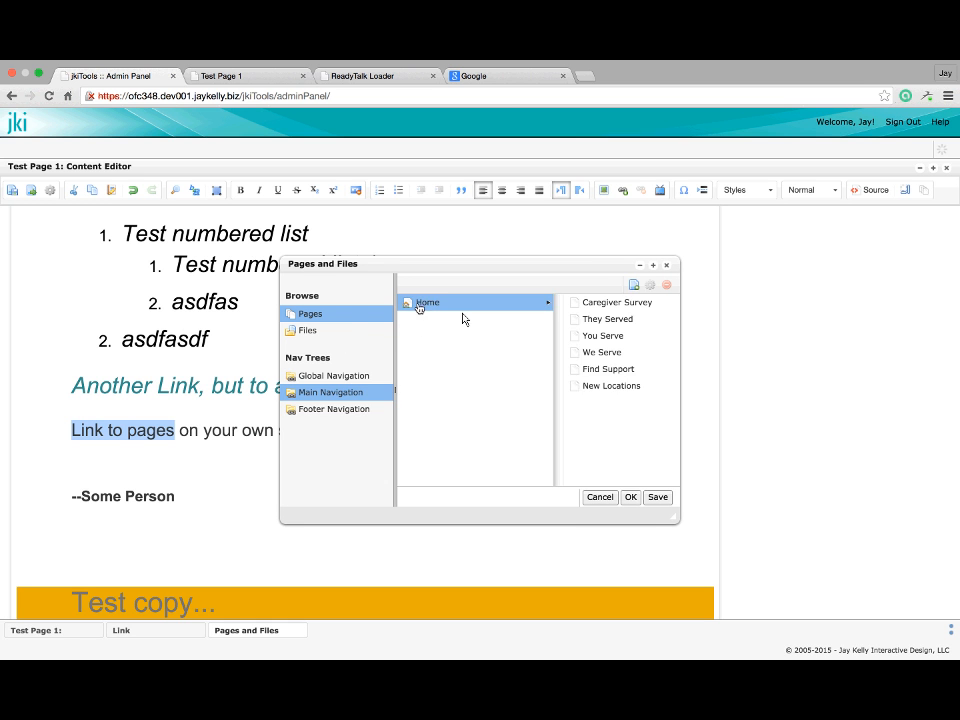
pyautogui.click(546, 370)
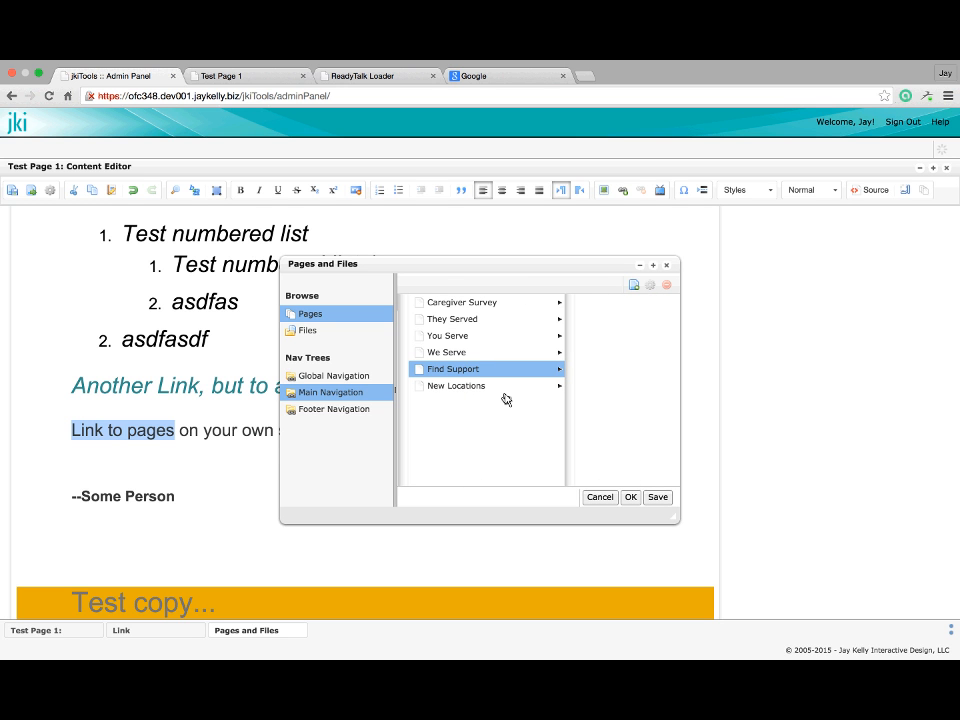
pyautogui.click(475, 303)
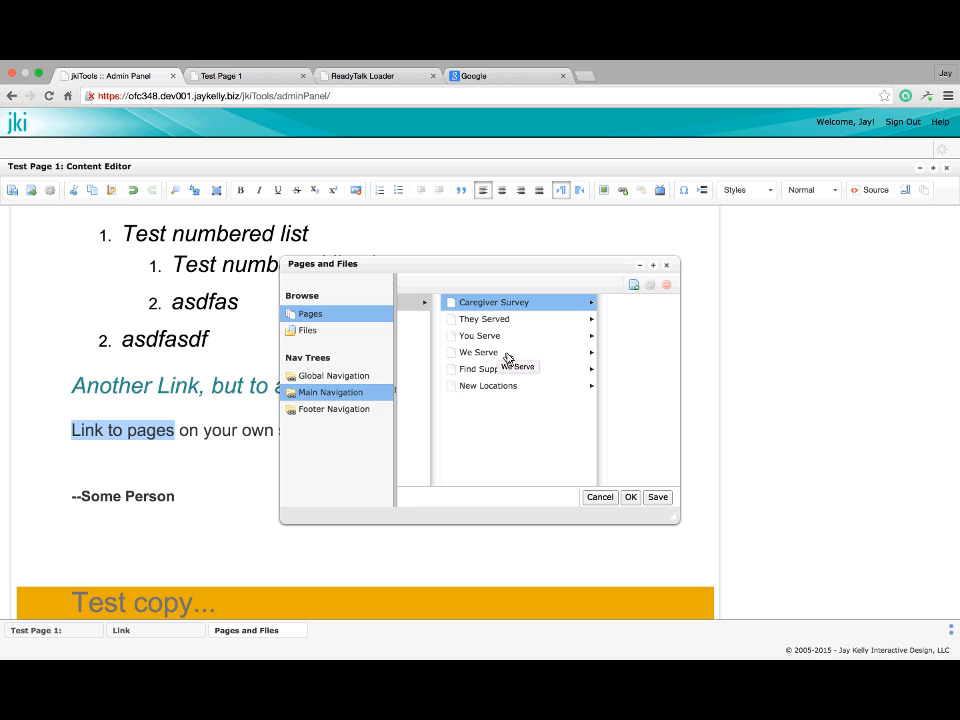
# Check the published Test Page 1, then confirm Caregiver Survey as the link target
pyautogui.click(232, 75)
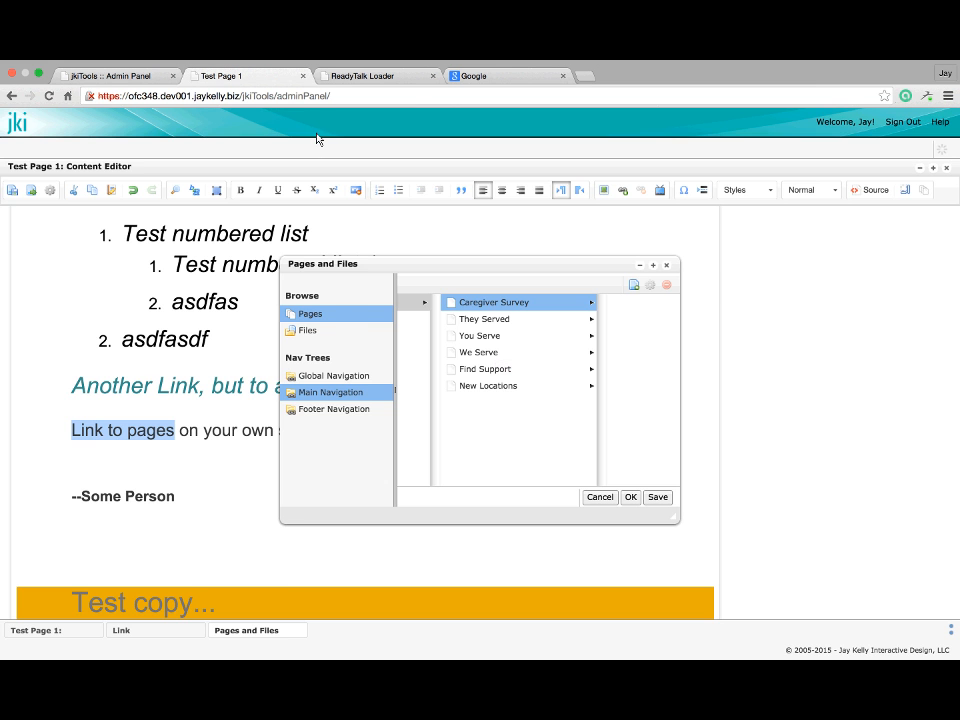
pyautogui.scroll(10, 428, 215)
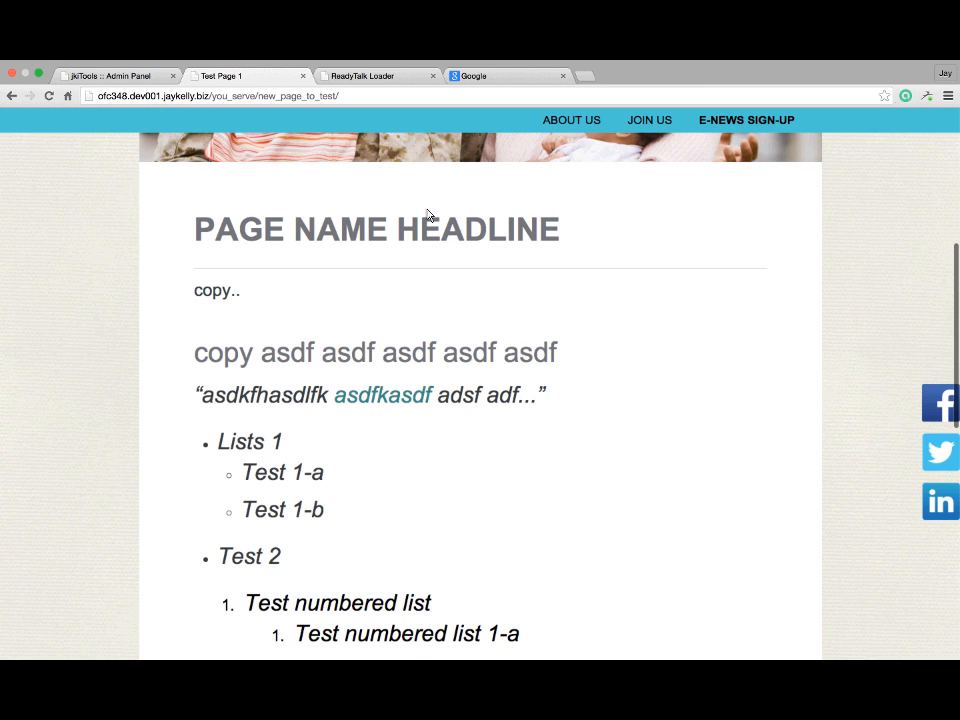
pyautogui.scroll(4, 428, 215)
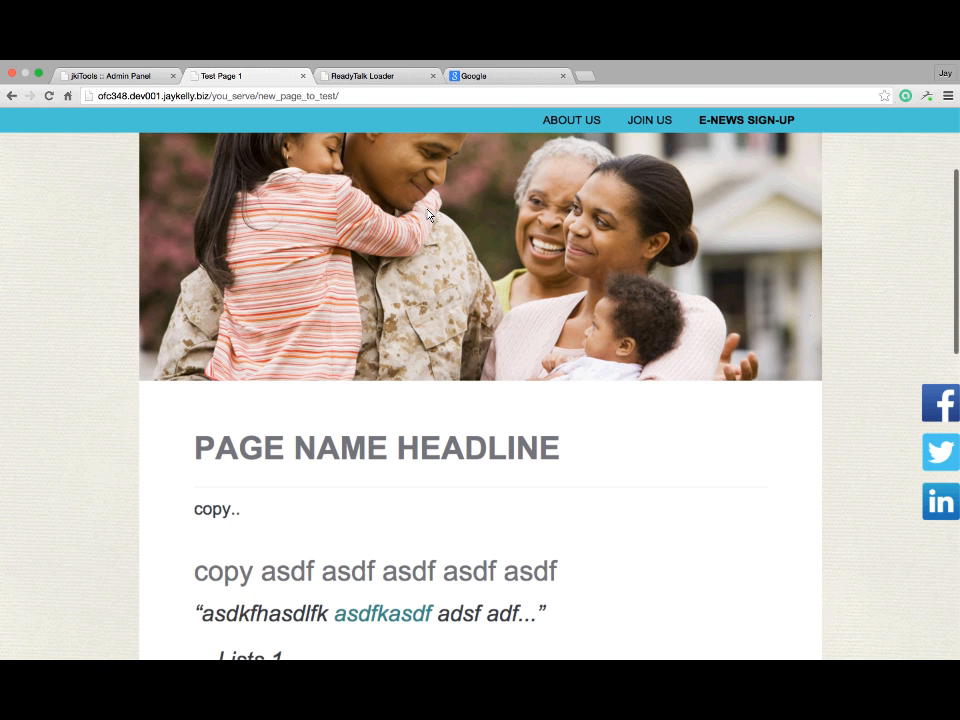
pyautogui.scroll(4, 428, 215)
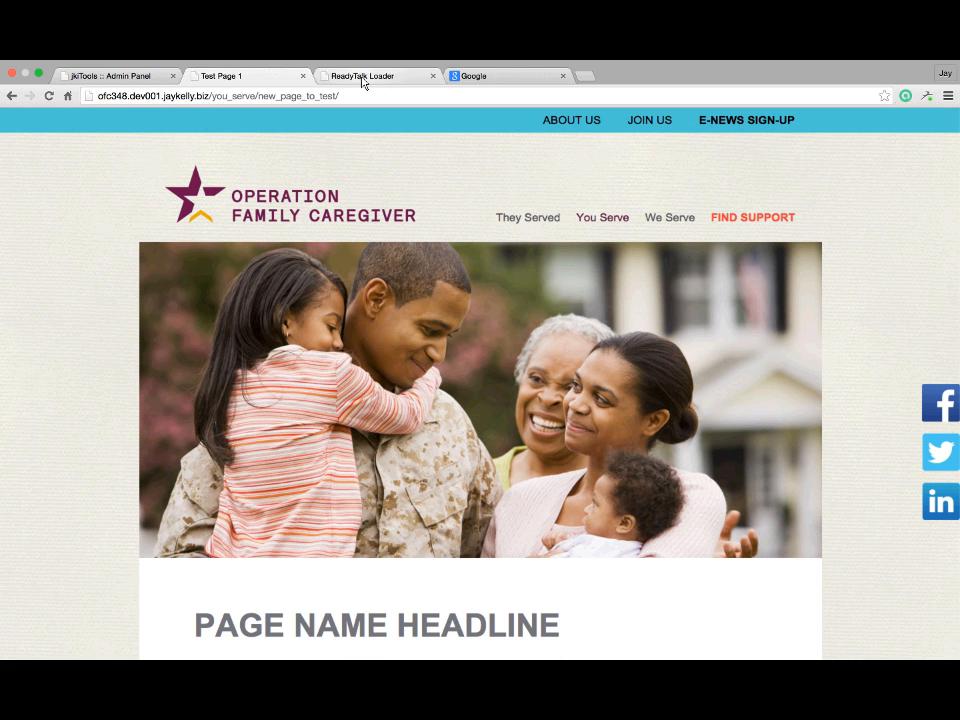
pyautogui.click(120, 77)
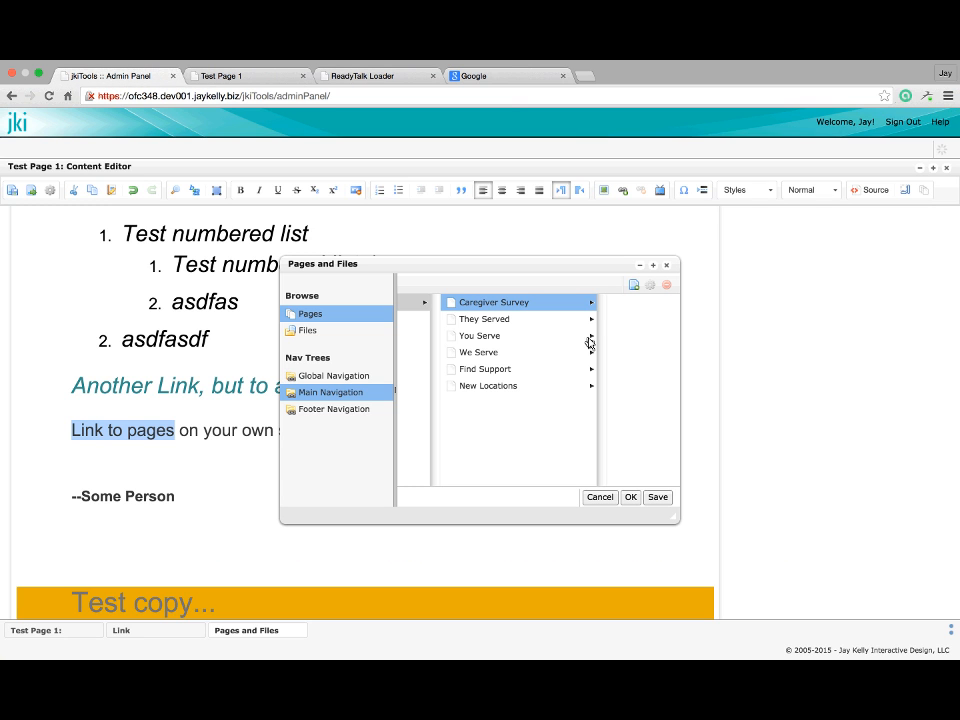
pyautogui.click(631, 505)
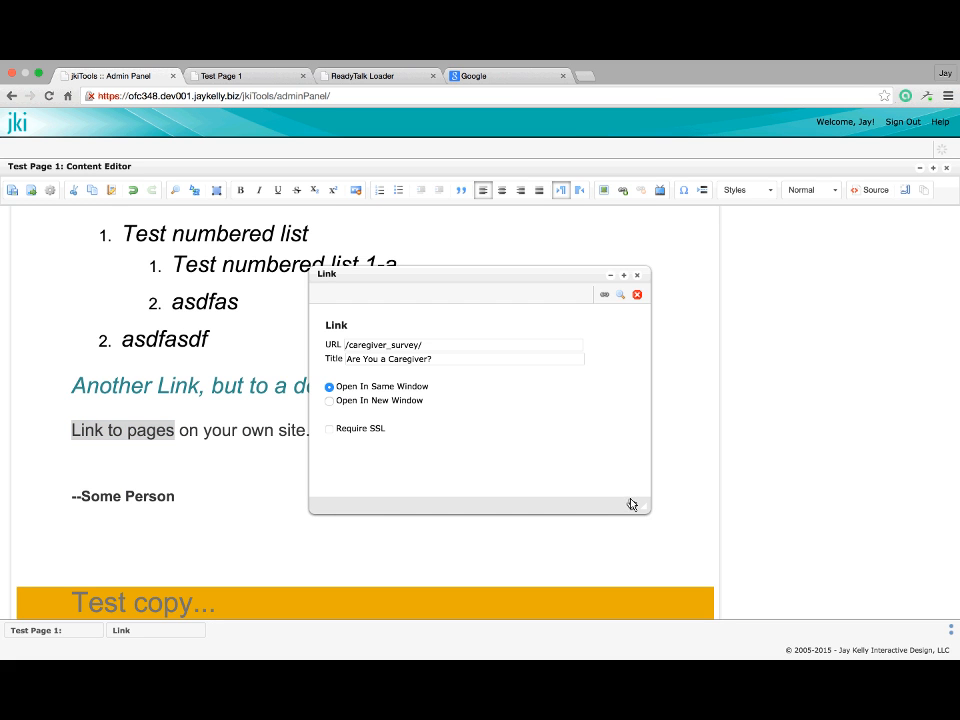
# Change the link title to 'Are You a Caregiver, Changed?'
pyautogui.click(448, 364)
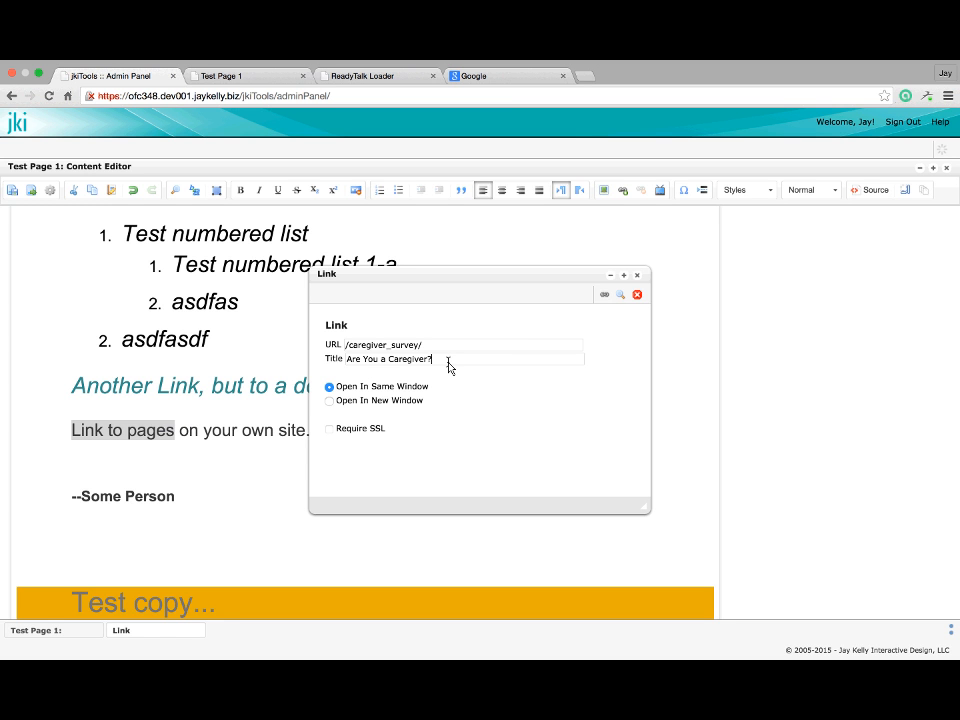
pyautogui.press('Left')
pyautogui.write(', Changed')
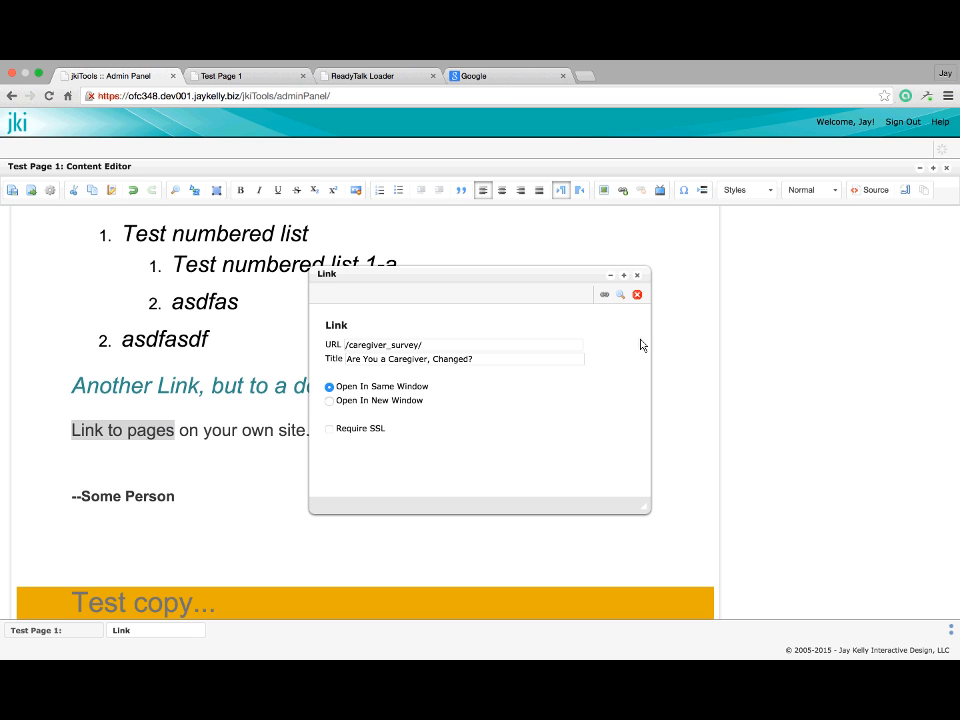
# Apply the /caregiver_survey/ link to 'Link to pages' and deselect the text
pyautogui.click(607, 299)
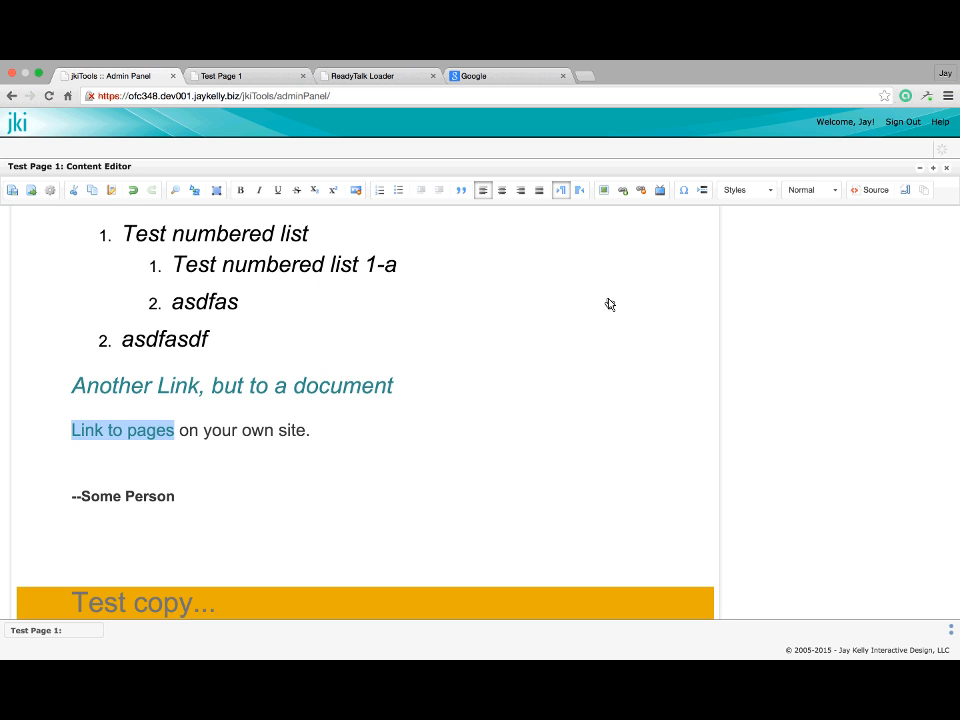
pyautogui.click(177, 339)
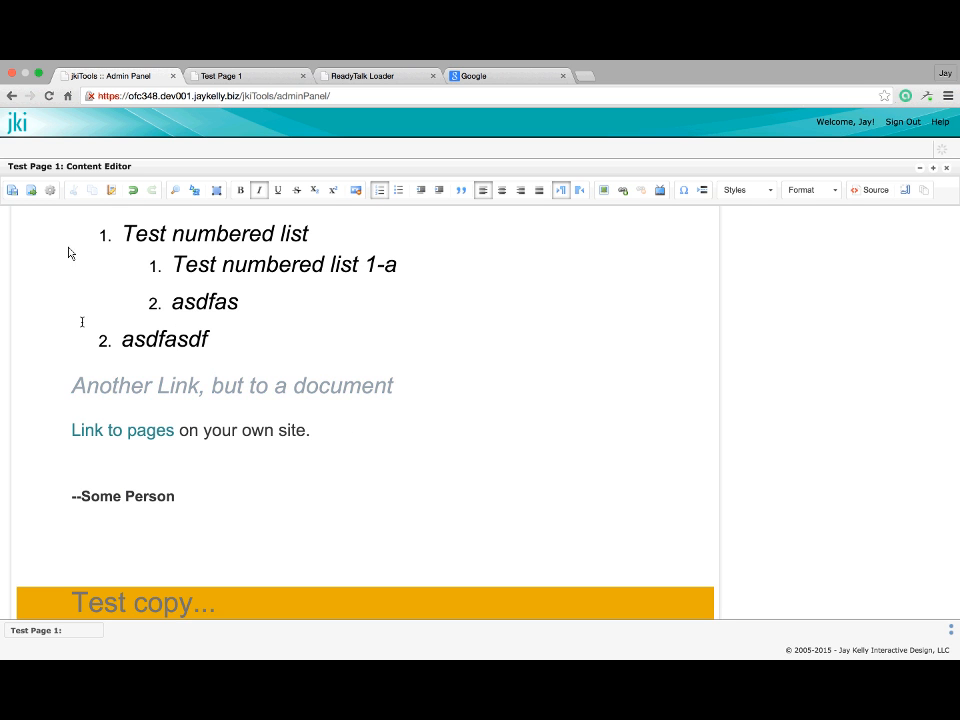
# Save Test Page 1 and view its preview at full size
pyautogui.click(13, 190)
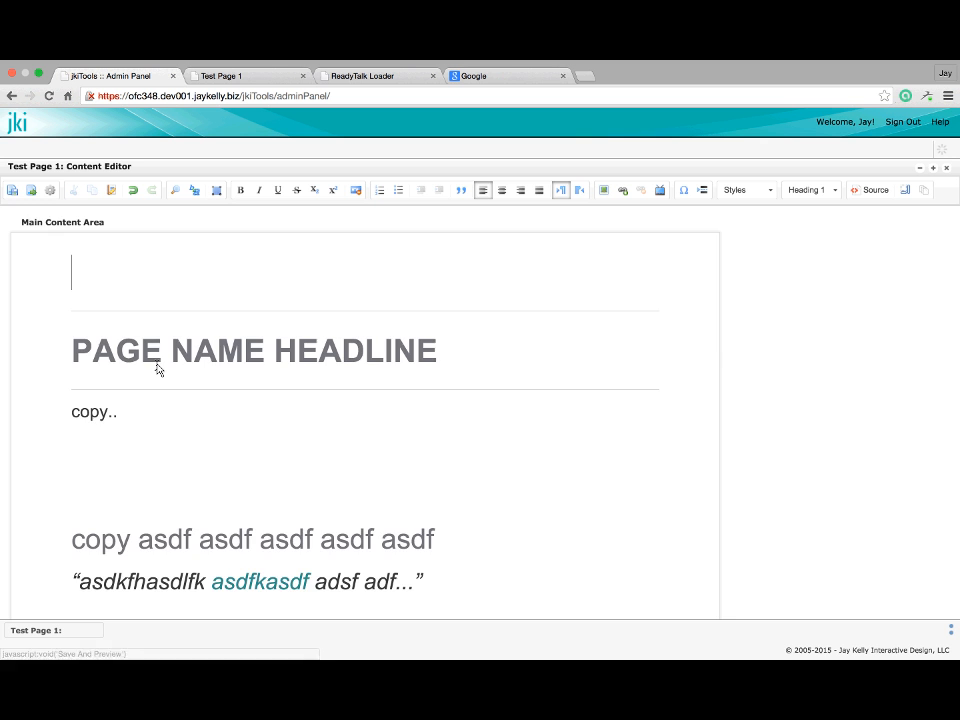
pyautogui.scroll(-10, 156, 368)
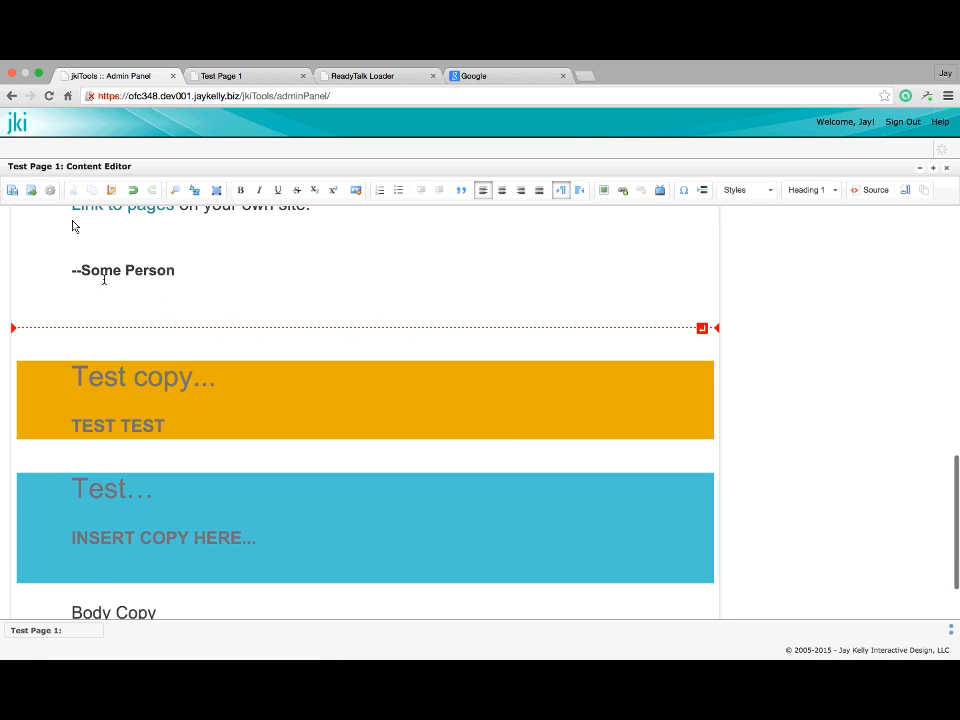
pyautogui.click(31, 190)
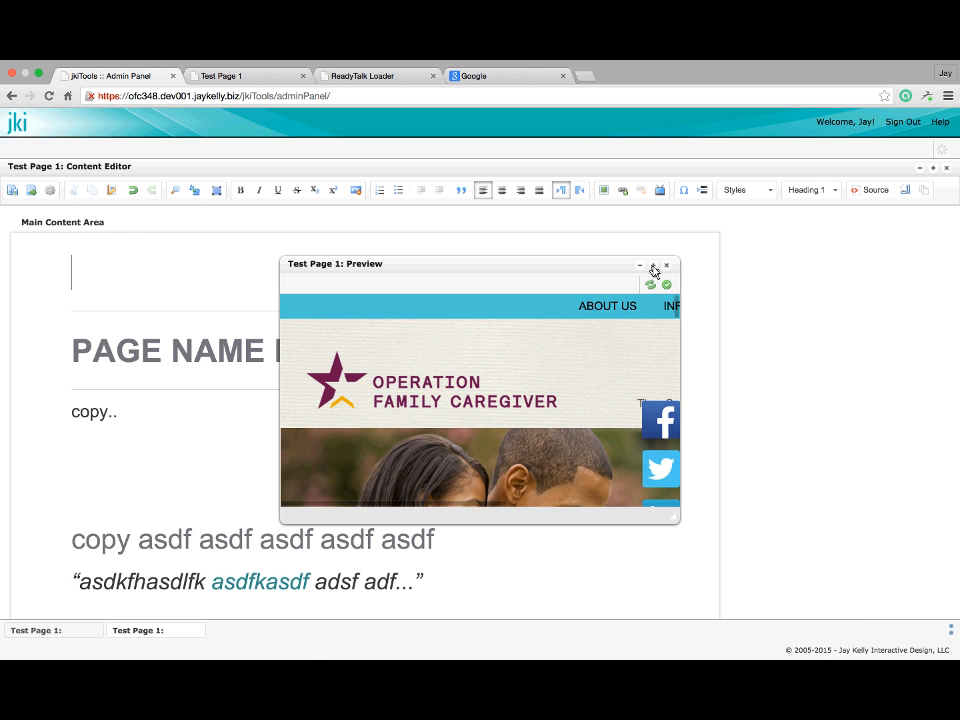
pyautogui.click(653, 267)
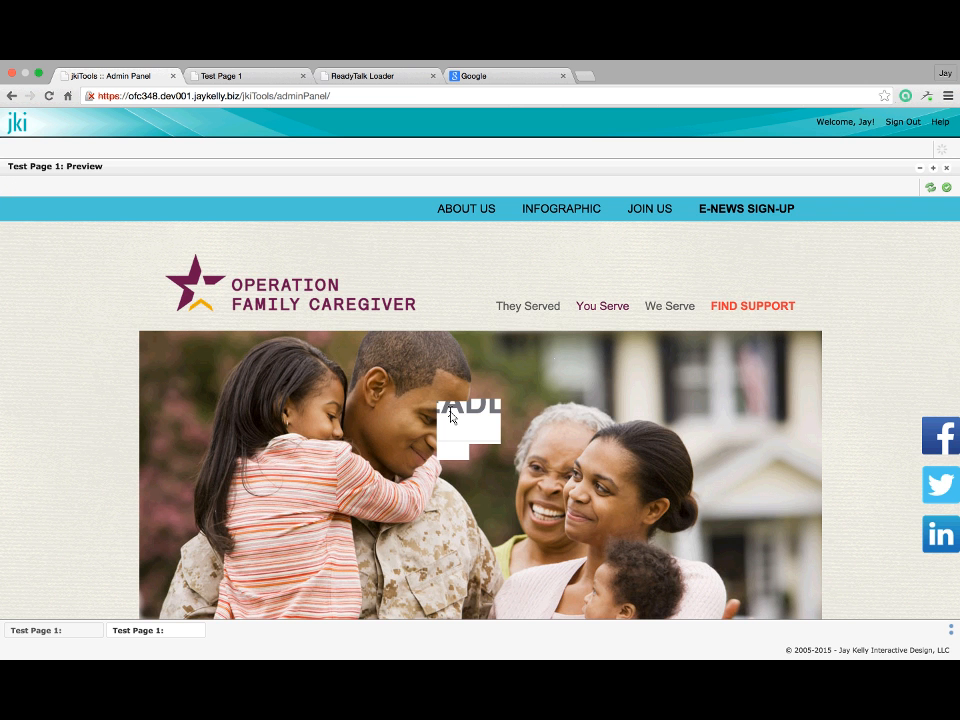
pyautogui.scroll(-15, 450, 417)
pyautogui.scroll(2, 220, 305)
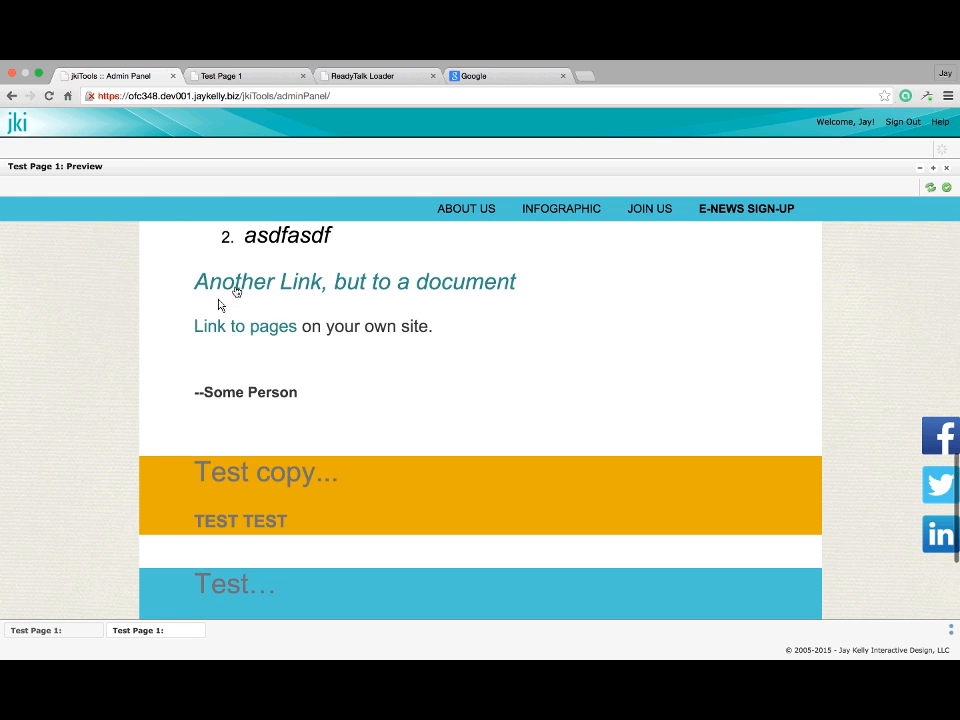
# Mark Test Page 1 for publication, publish all, and switch to the live page tab
pyautogui.click(947, 188)
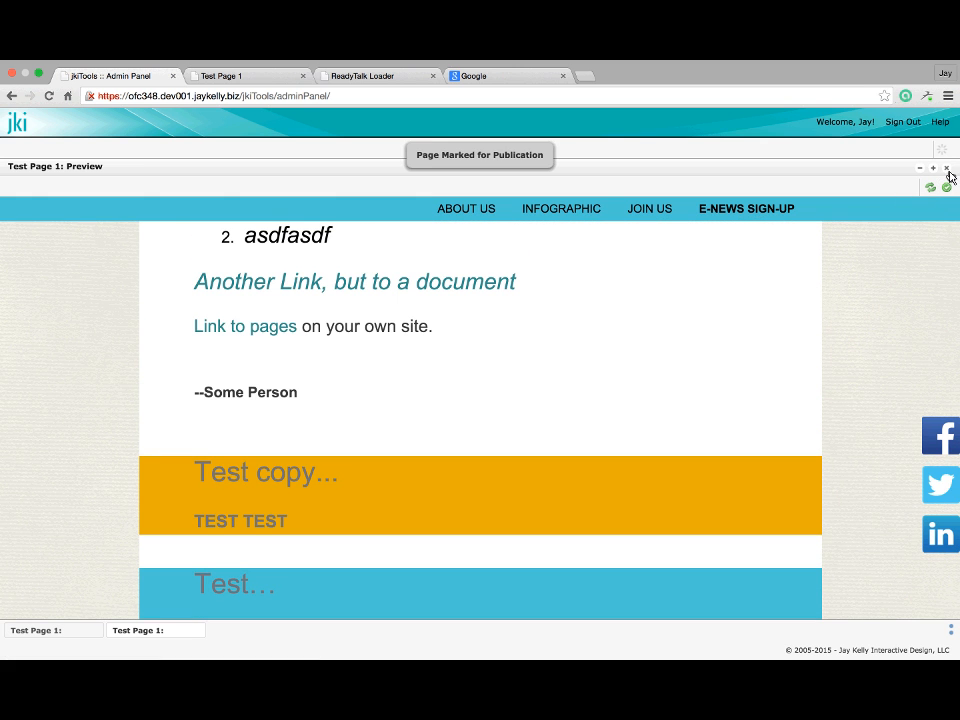
pyautogui.click(947, 168)
pyautogui.click(947, 167)
pyautogui.click(946, 170)
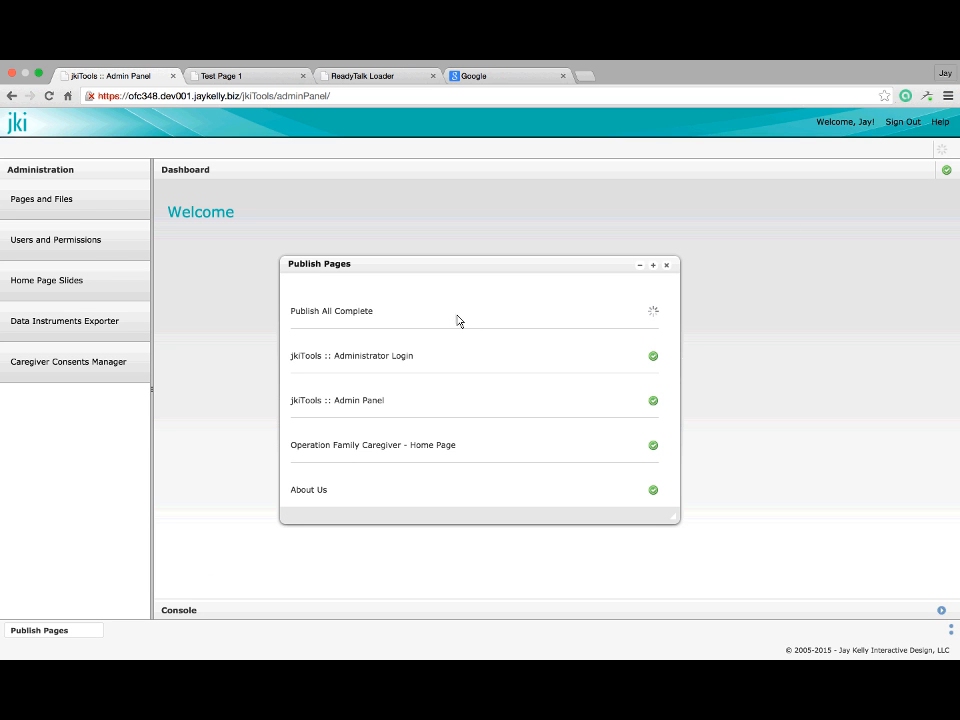
pyautogui.click(224, 77)
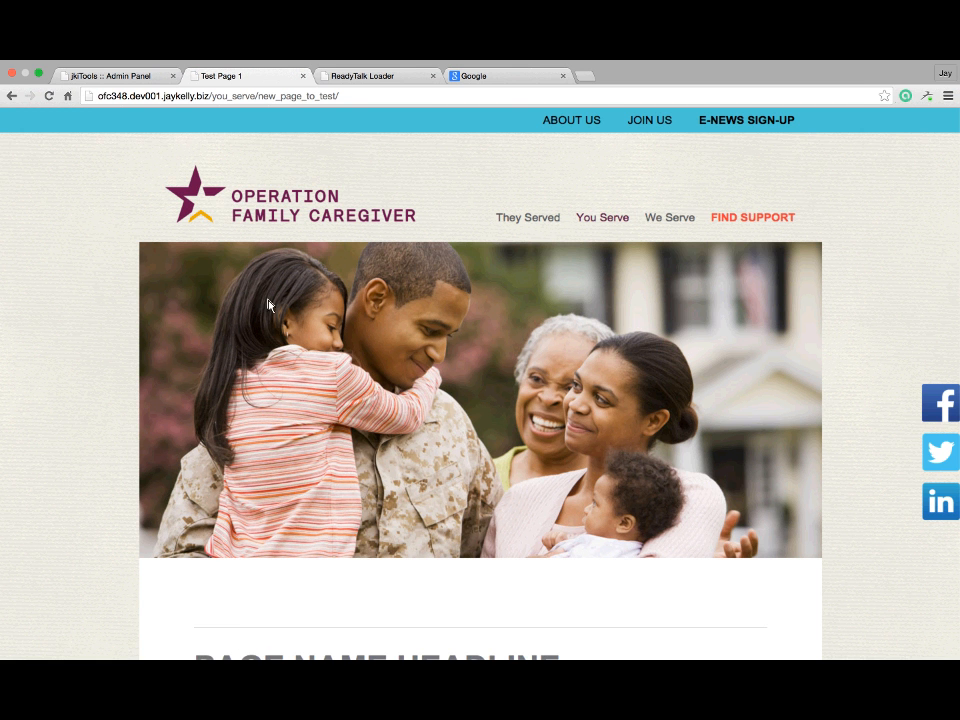
# Follow 'Link to pages' to the Are You a Caregiver? page, then return to the admin tab
pyautogui.scroll(-10, 268, 305)
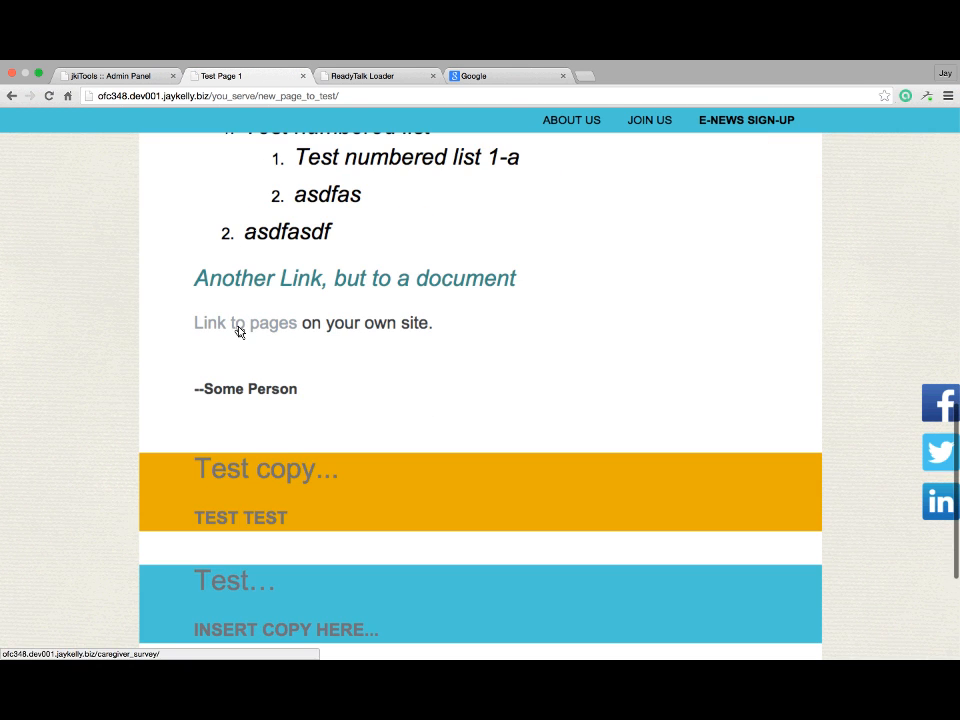
pyautogui.click(240, 332)
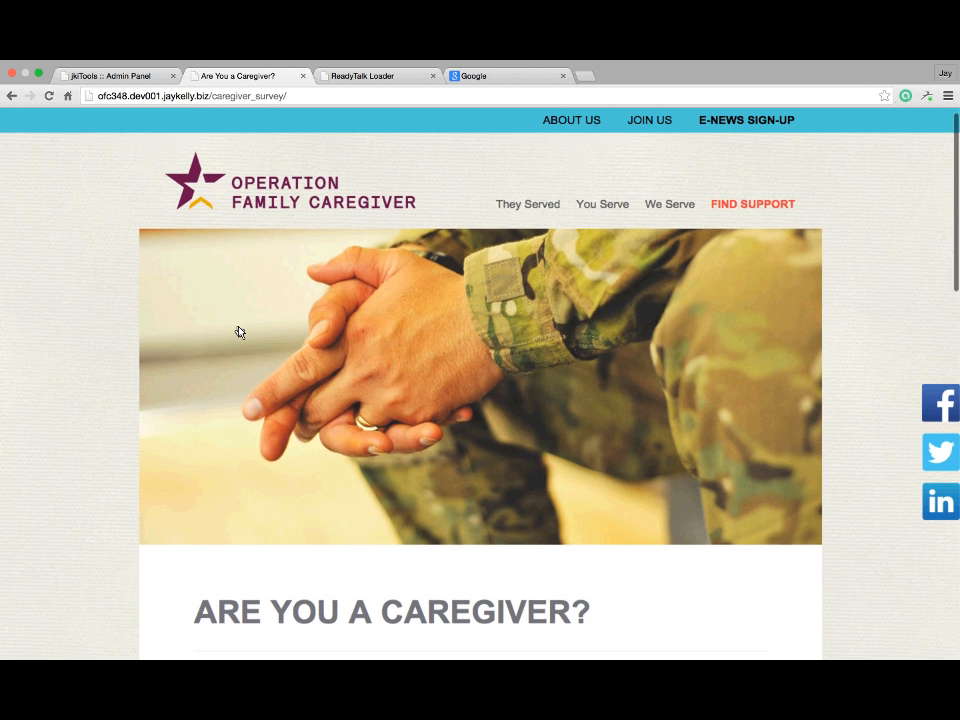
pyautogui.scroll(-9, 240, 332)
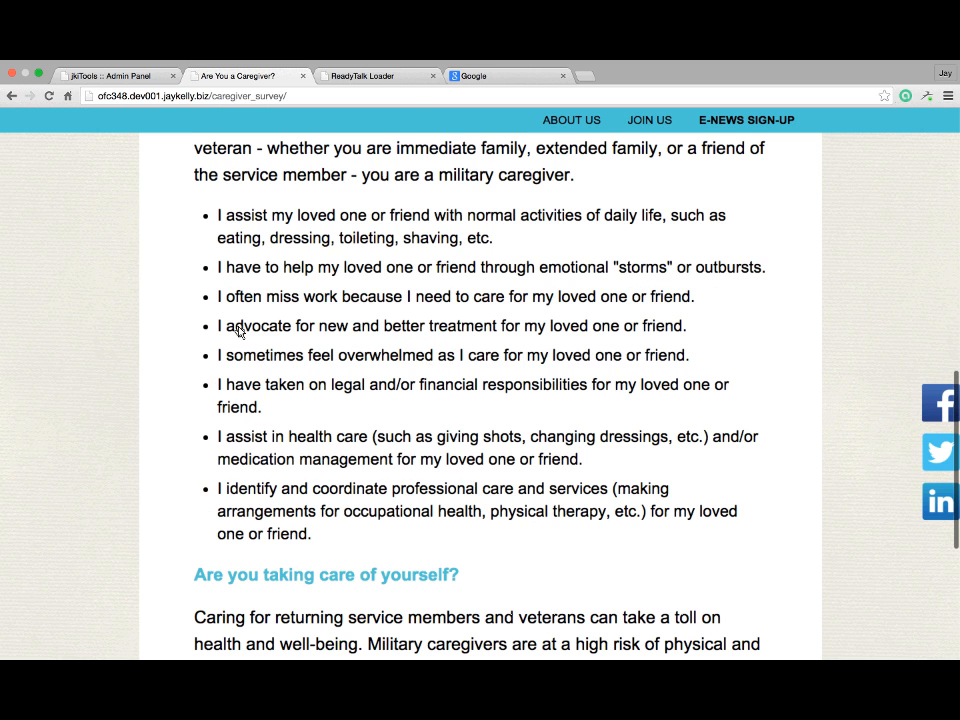
pyautogui.scroll(-1, 240, 332)
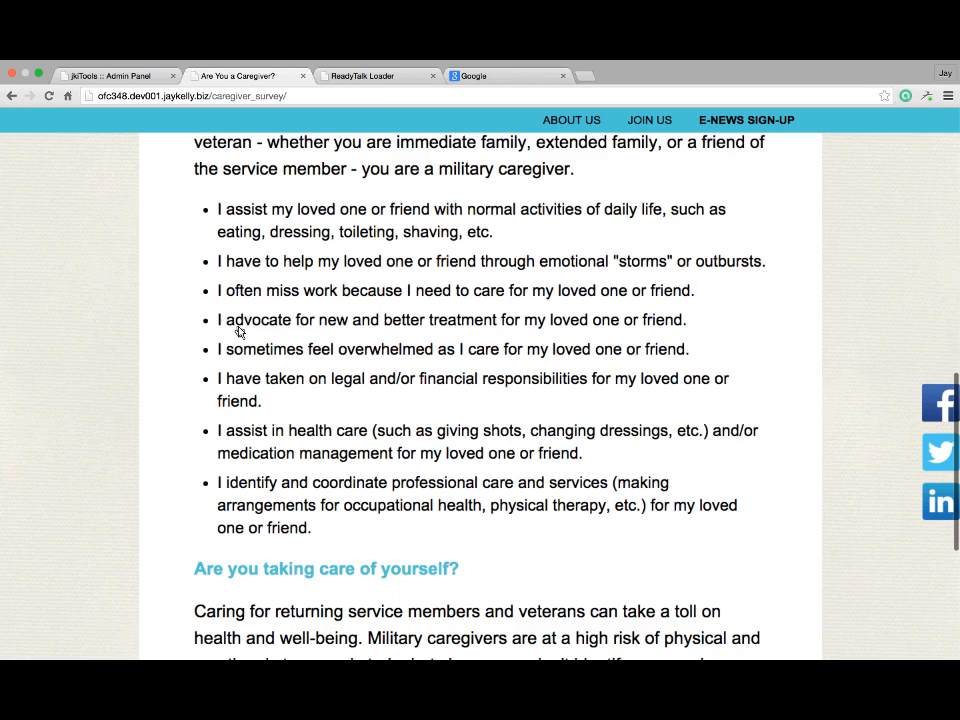
pyautogui.scroll(10, 240, 332)
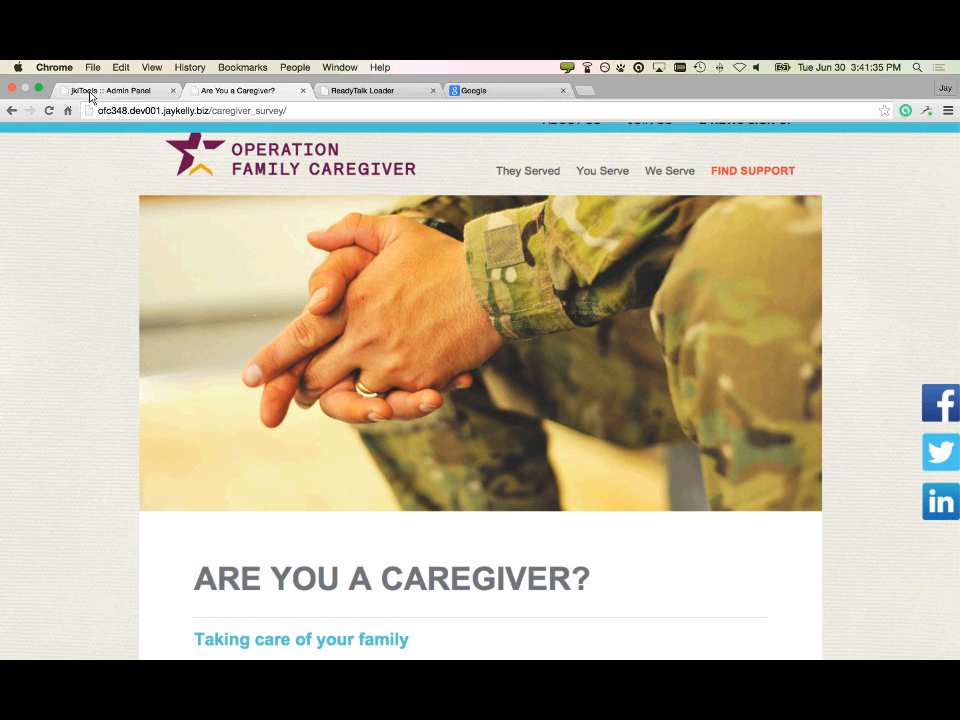
pyautogui.click(90, 91)
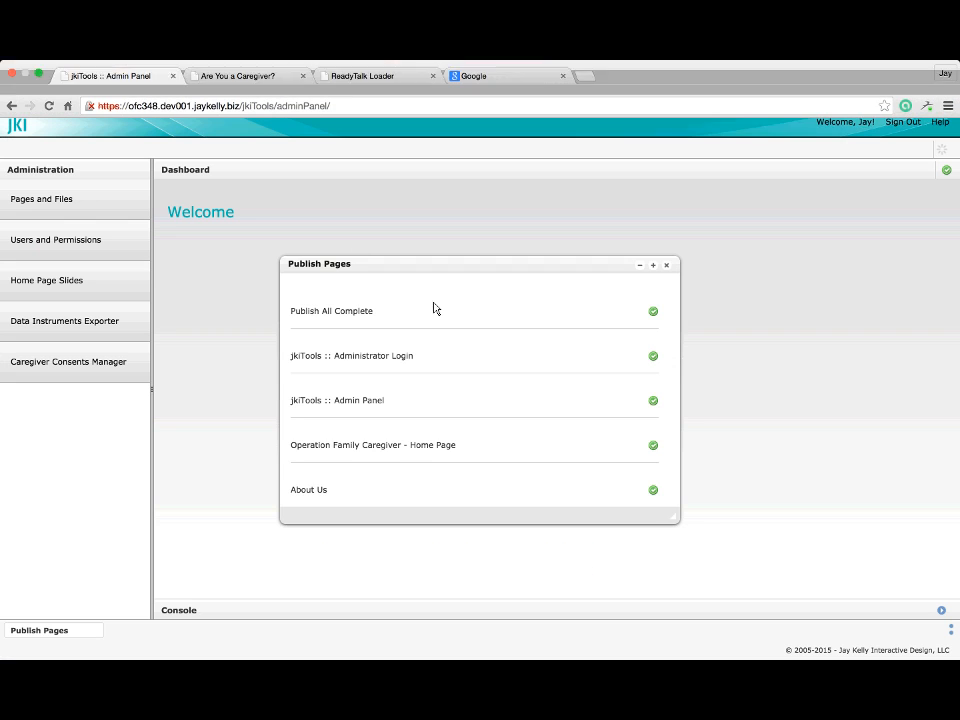
# Dismiss the publishing window and open Home > You Serve > Test Page Link 1 in the full-size editor
pyautogui.click(667, 266)
pyautogui.click(75, 195)
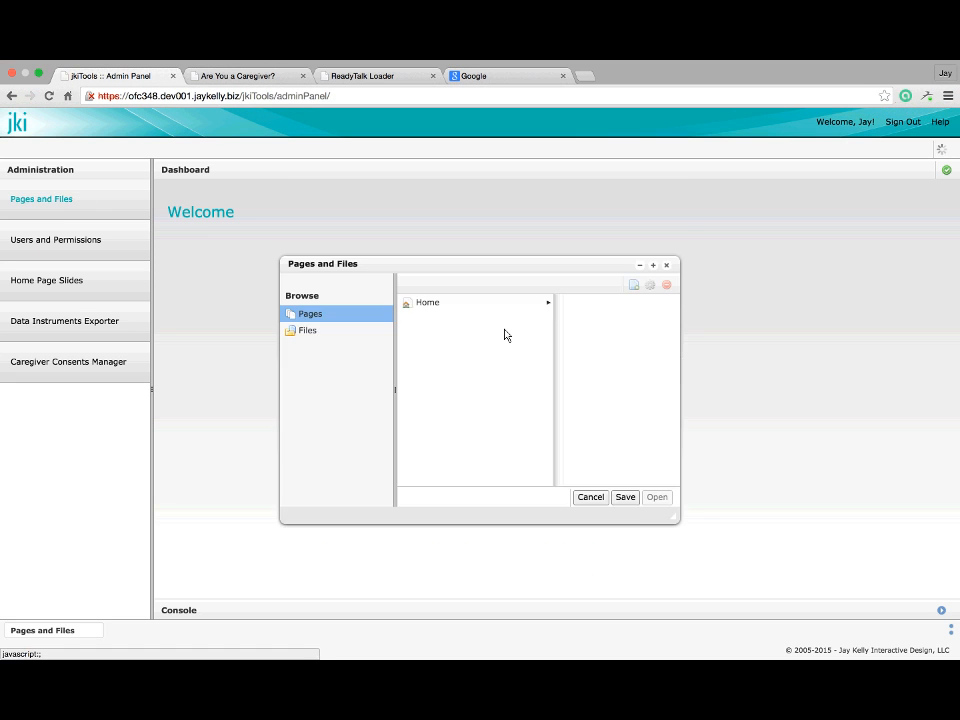
pyautogui.click(456, 306)
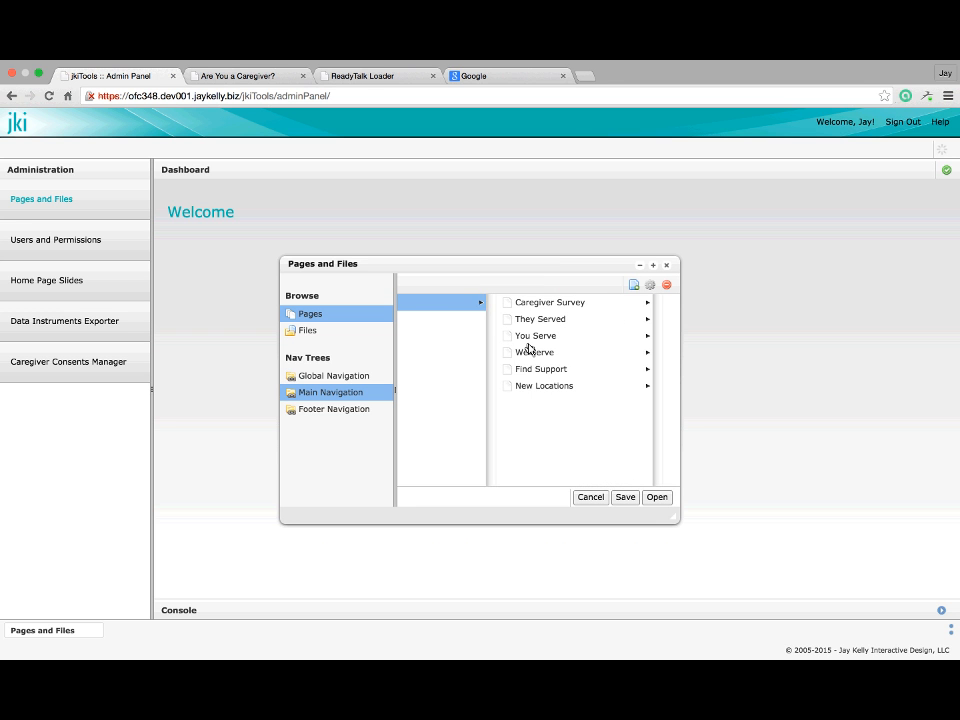
pyautogui.click(538, 337)
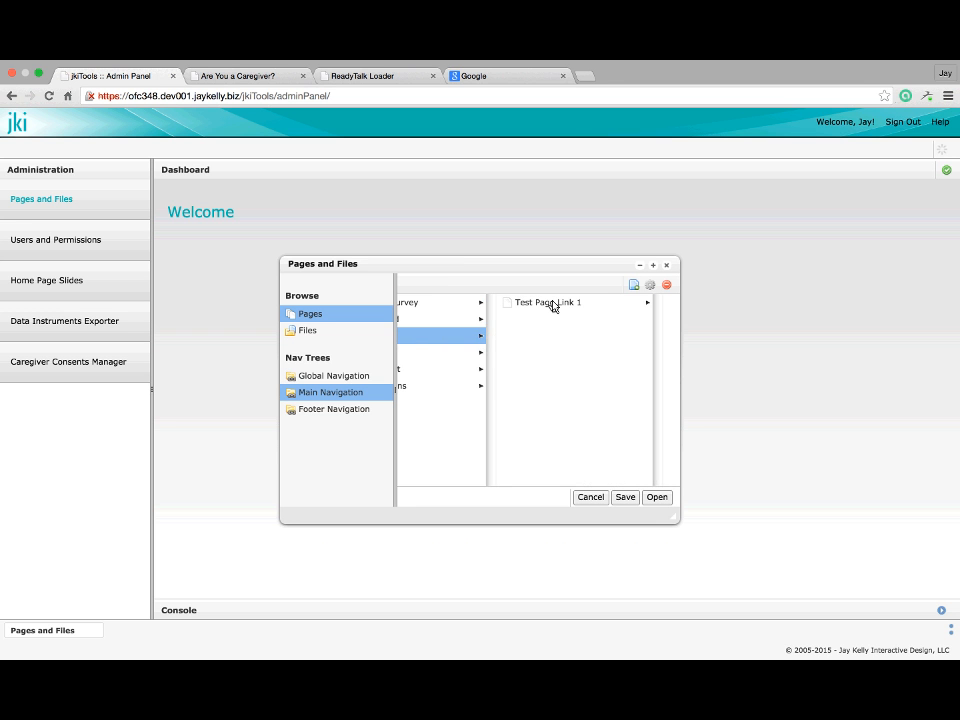
pyautogui.click(552, 303)
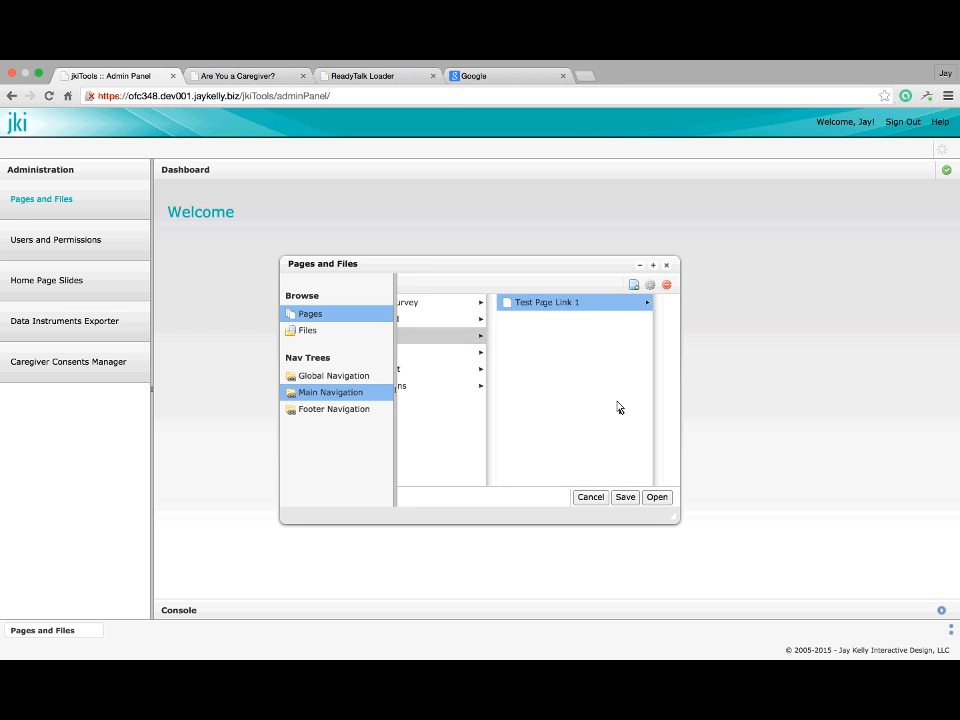
pyautogui.click(657, 497)
pyautogui.click(663, 310)
# Add the line 'Add a new file and link to it.' above the --Some Person attribution
pyautogui.scroll(-10, 394, 538)
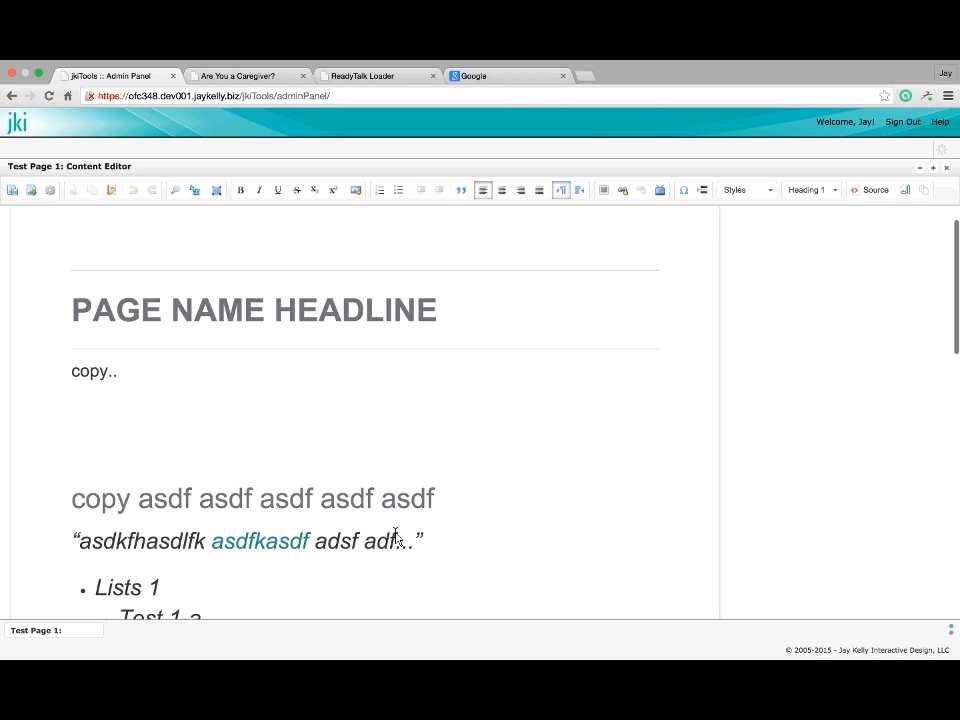
pyautogui.scroll(-2, 394, 538)
pyautogui.click(171, 467)
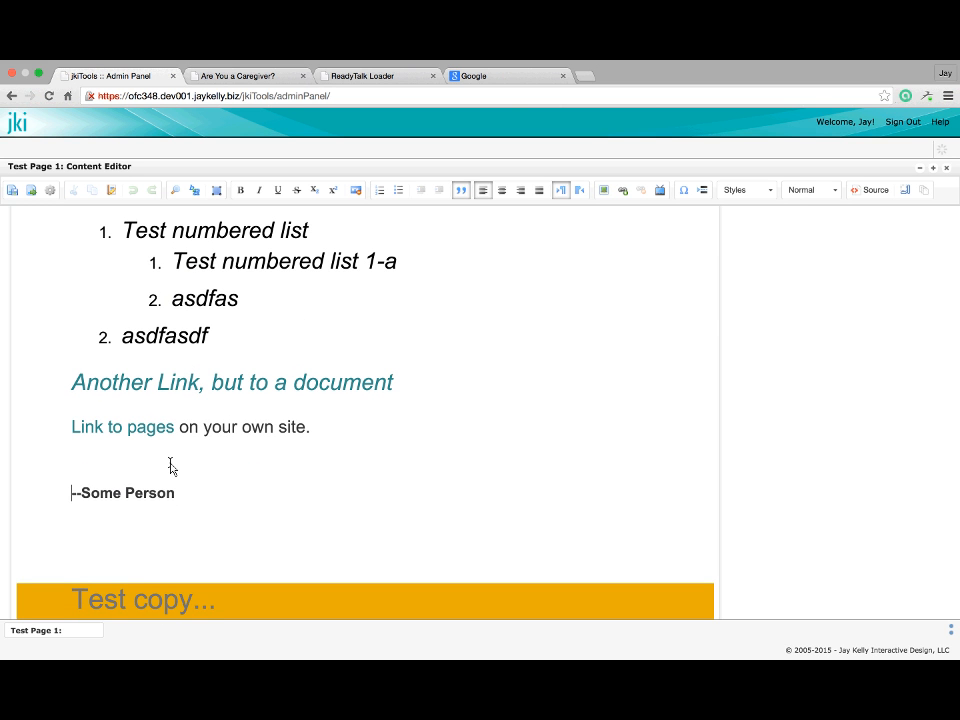
pyautogui.press('Return')
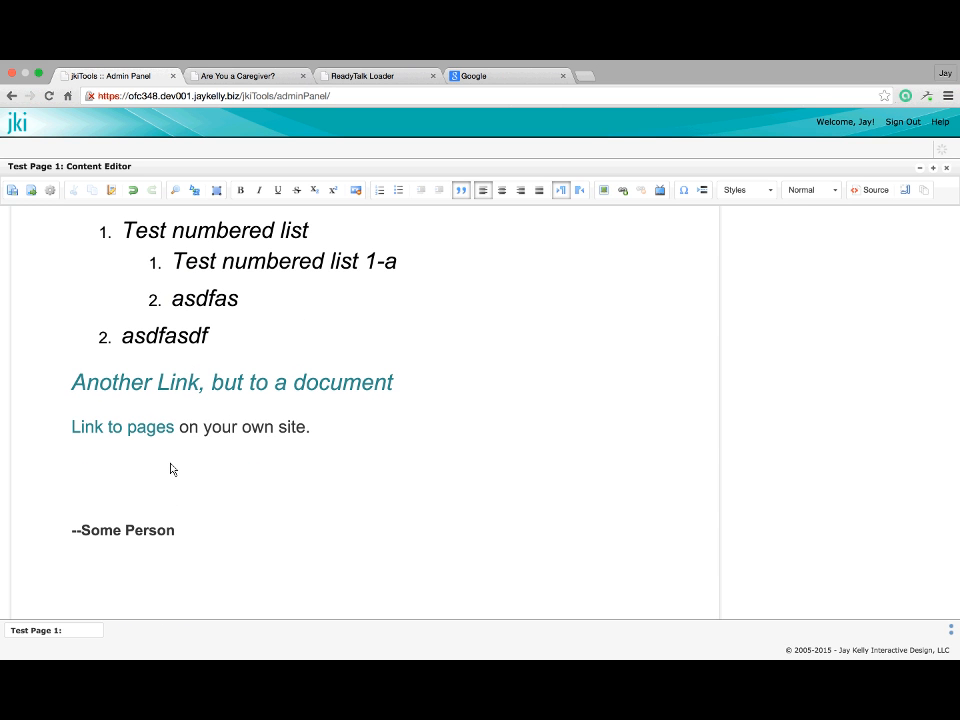
pyautogui.write('Add a new file a')
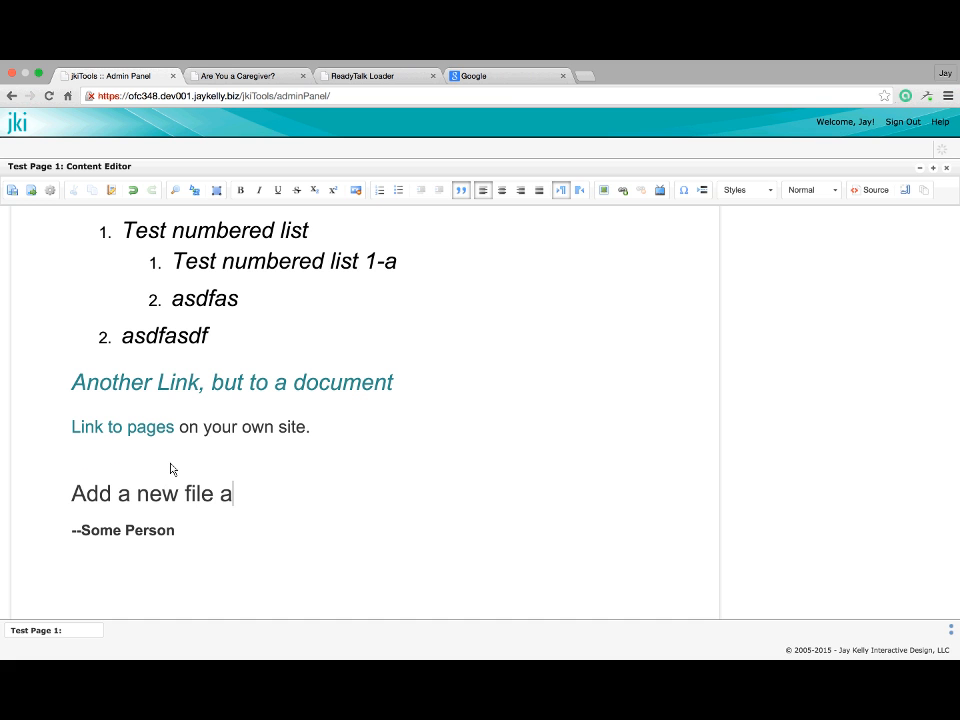
pyautogui.write('nd link to is')
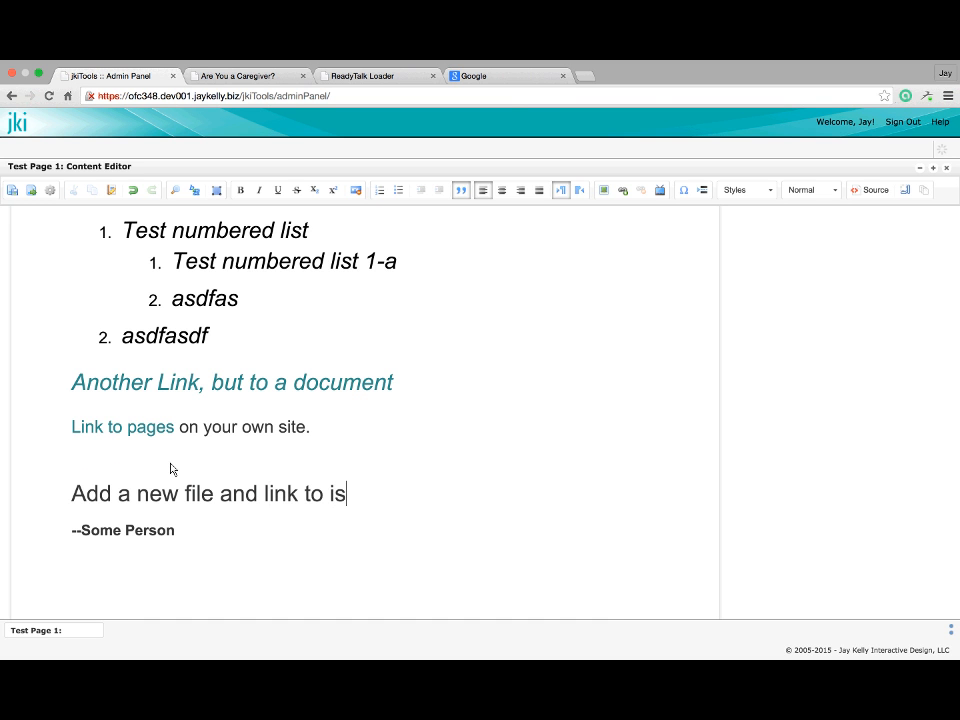
pyautogui.press('BackSpace')
pyautogui.write('y.biz/')
pyautogui.press('BackSpace')
pyautogui.press('BackSpace')
# Save the page and select the words 'Add a new' as link text
pyautogui.tripleClick(73, 493)
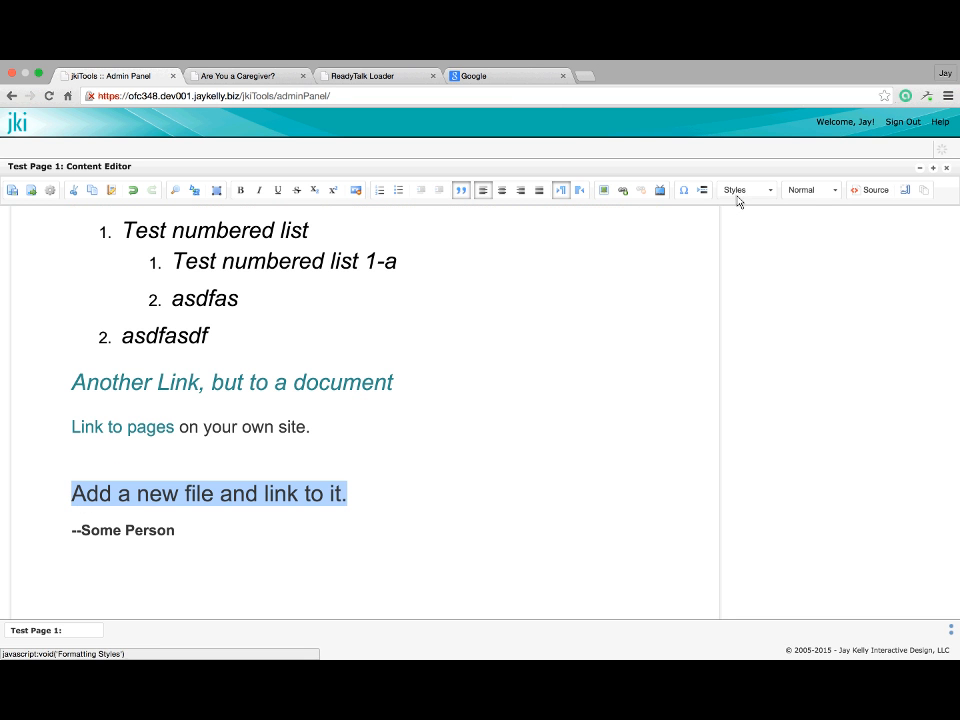
pyautogui.click(11, 195)
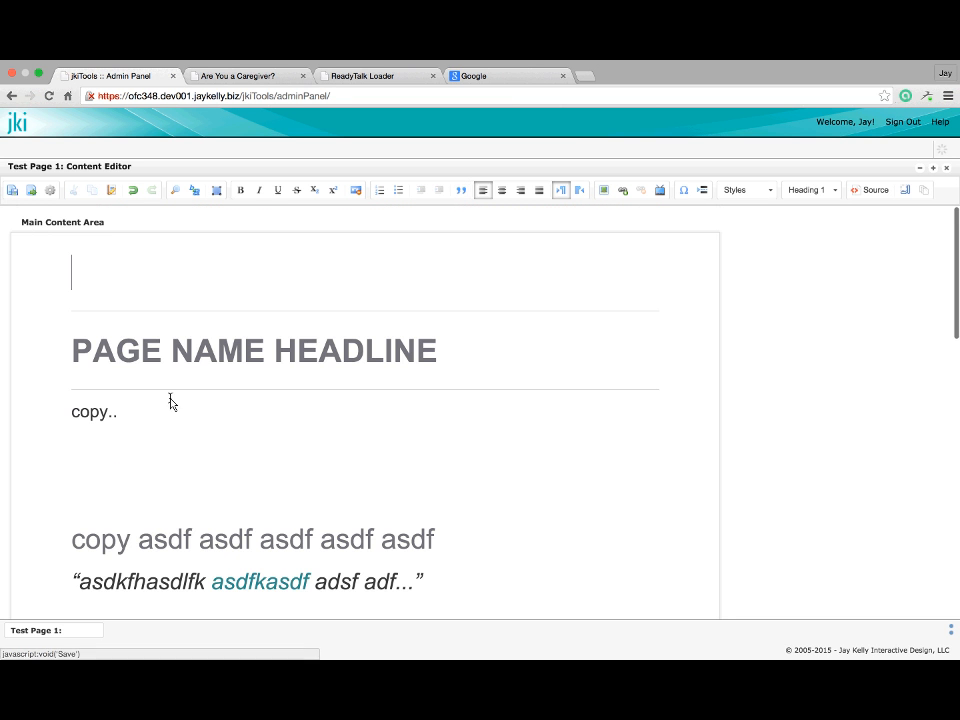
pyautogui.scroll(-9, 328, 546)
pyautogui.scroll(3, 328, 546)
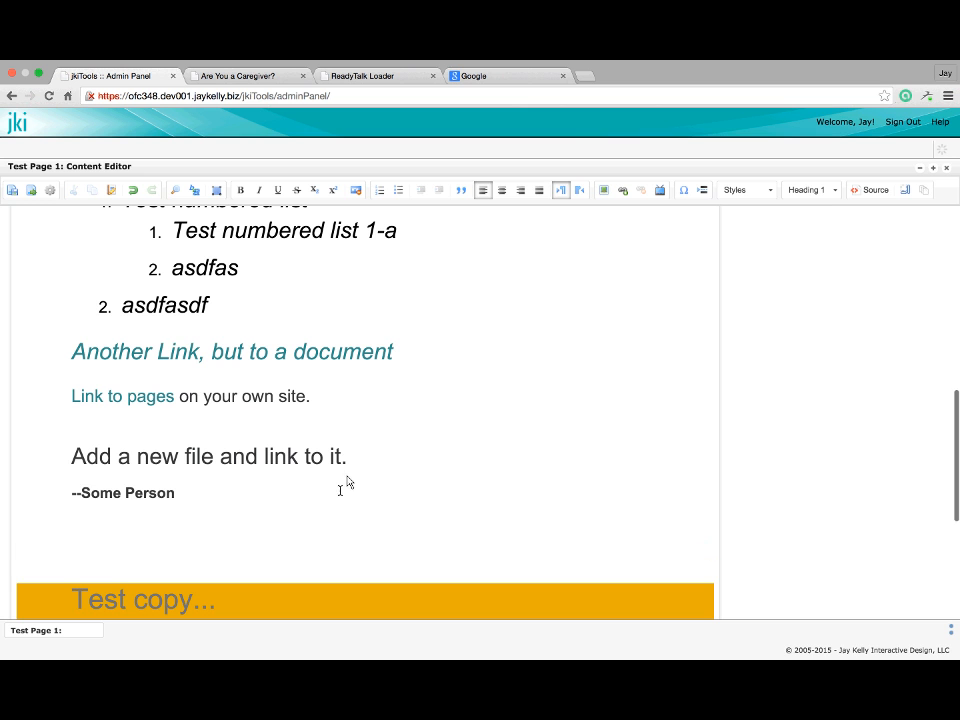
pyautogui.moveTo(72, 458); pyautogui.dragTo(177, 458)
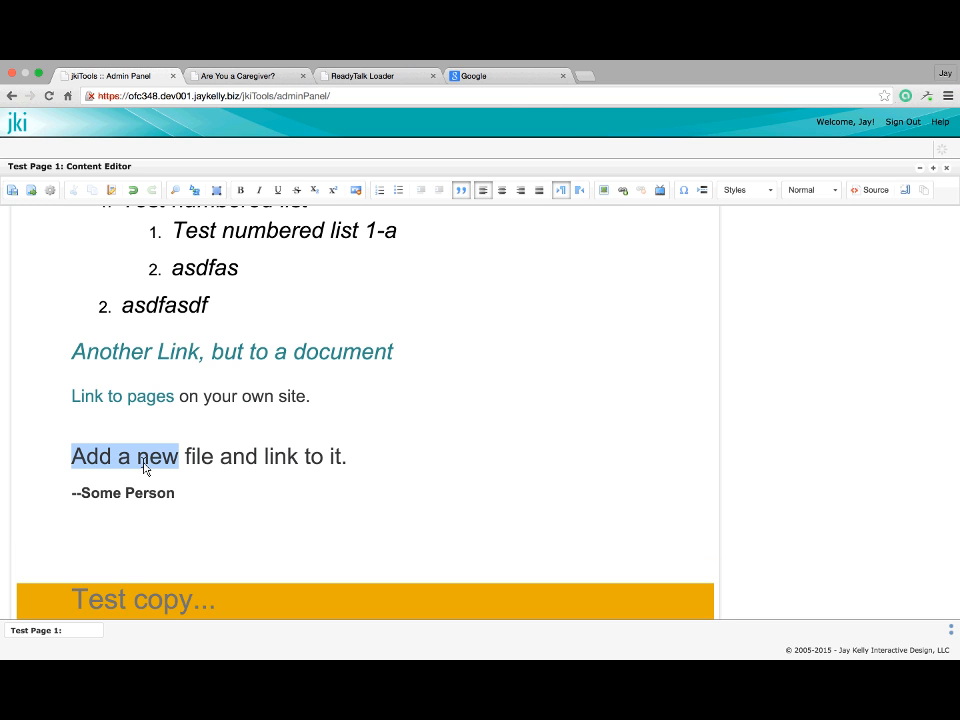
# From the link settings, browse to Files > documents and start a new file upload
pyautogui.click(623, 191)
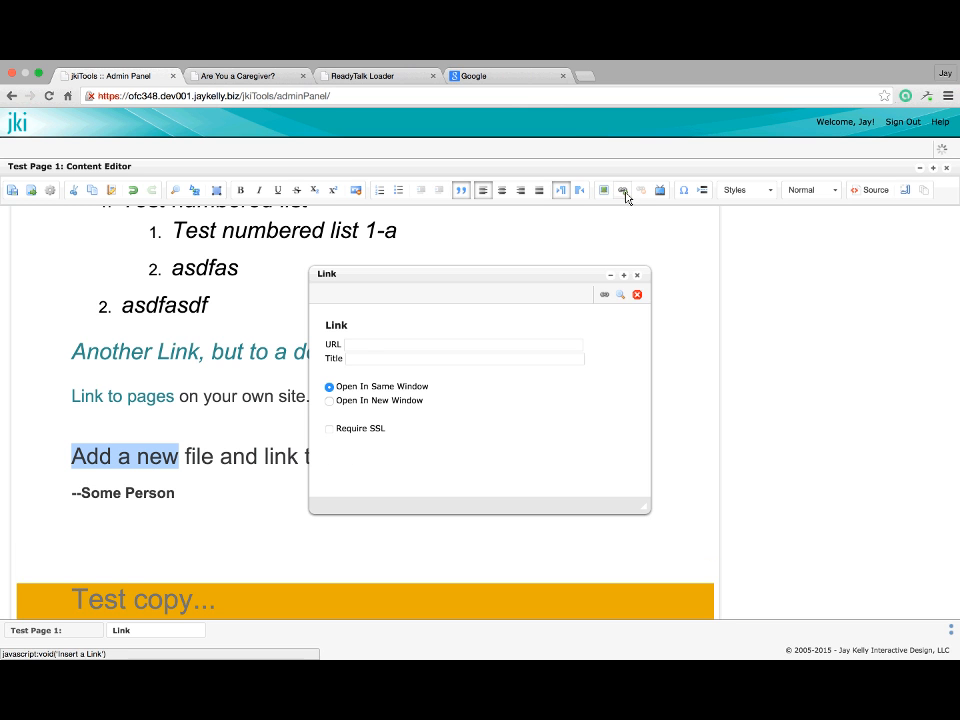
pyautogui.click(625, 294)
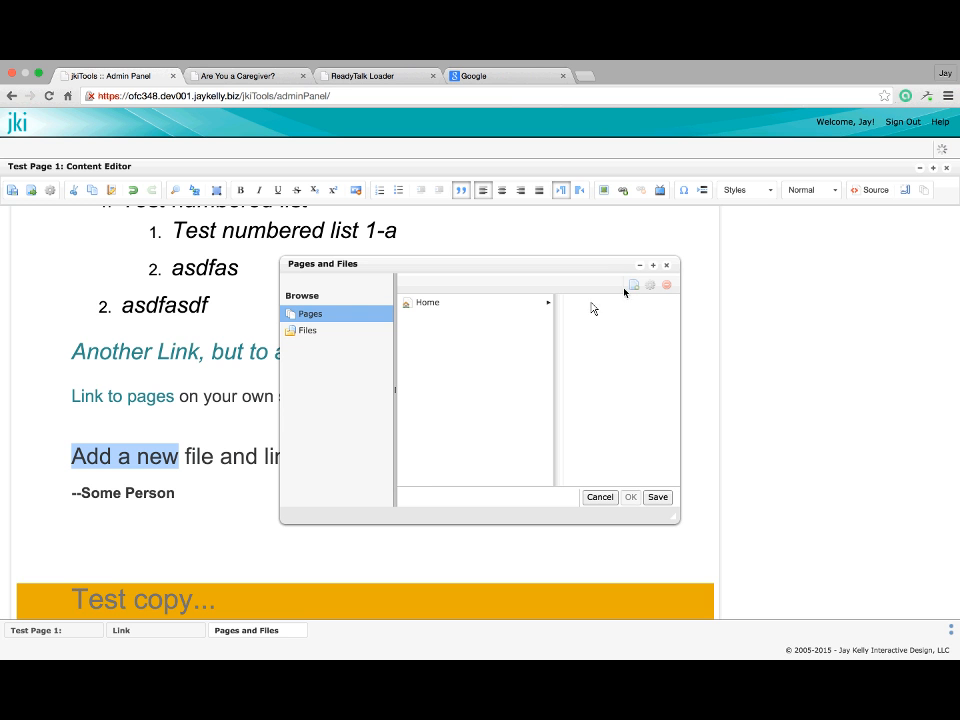
pyautogui.click(310, 333)
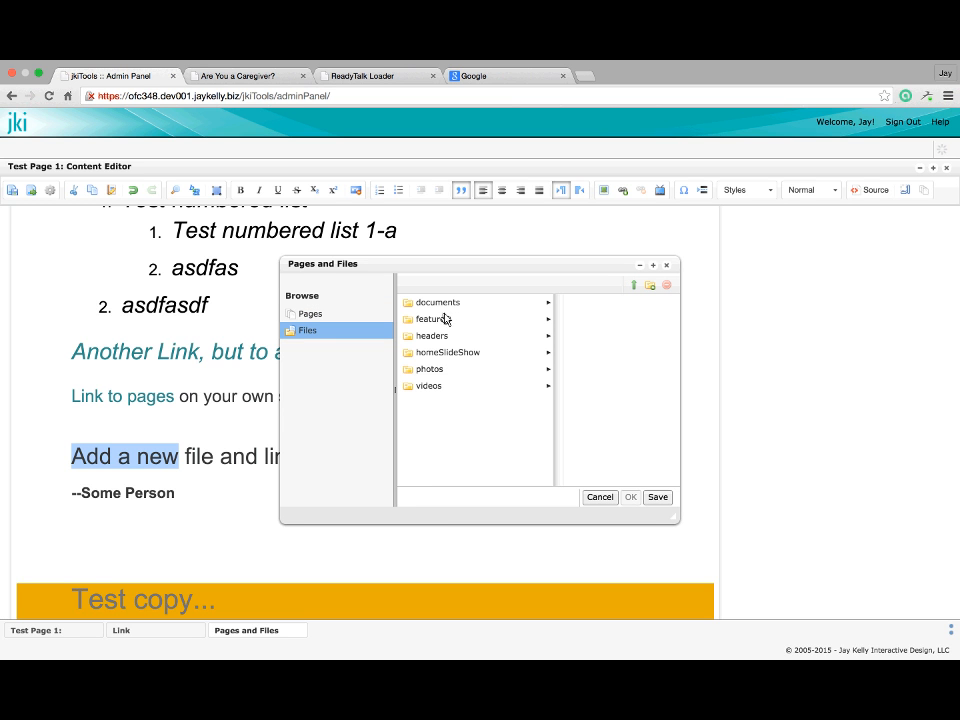
pyautogui.click(443, 306)
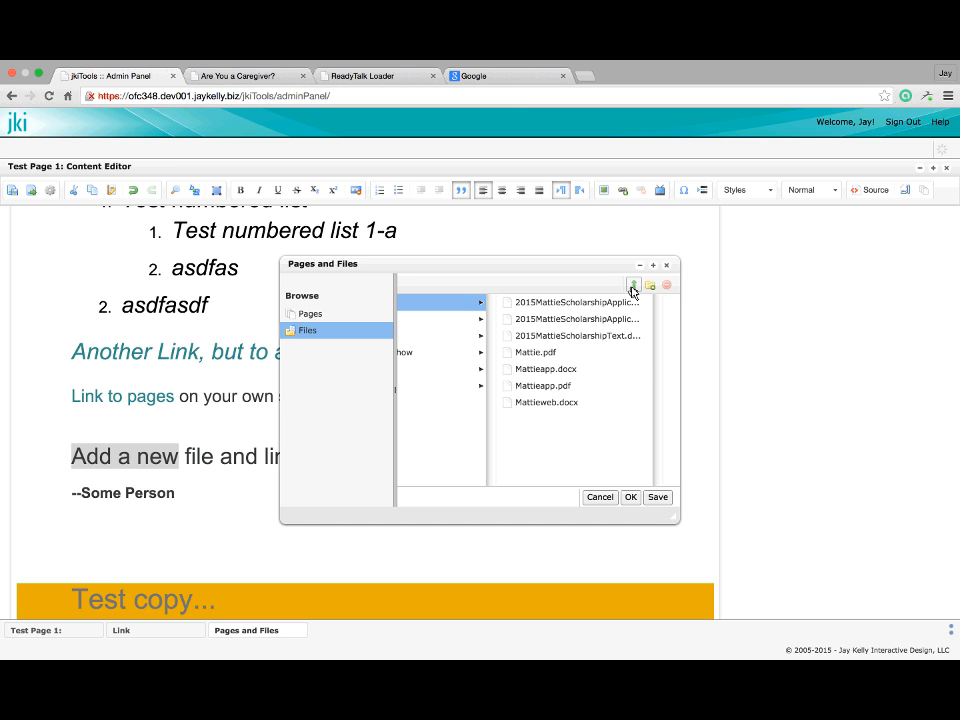
pyautogui.click(632, 288)
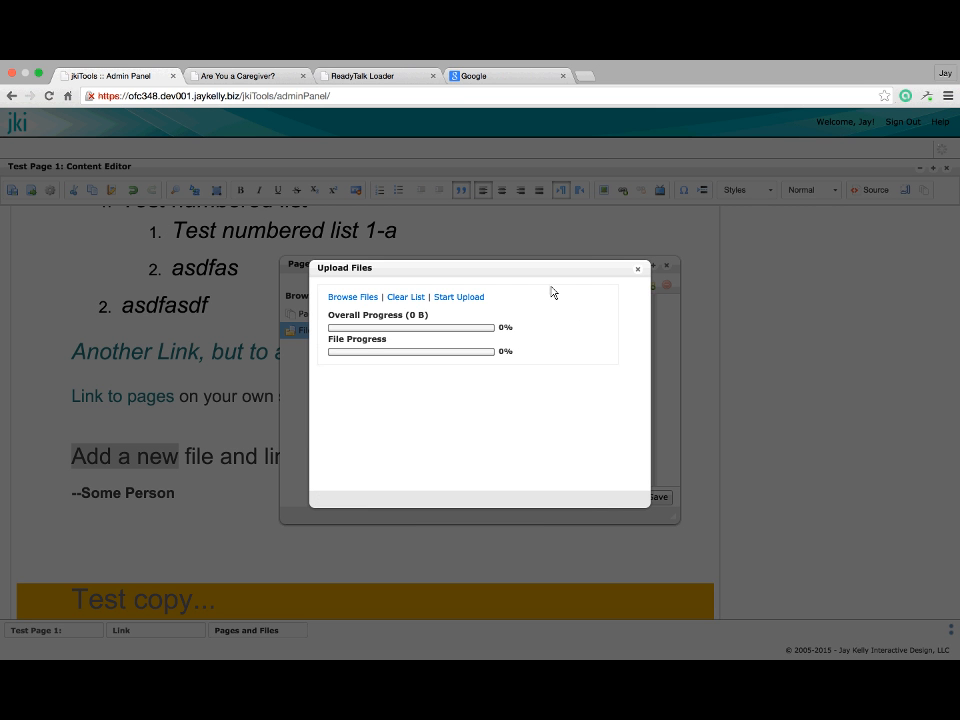
# Queue welcome_home_logo_comps.pdf and welcome_home_logo_001–003 PDFs for upload
pyautogui.click(345, 298)
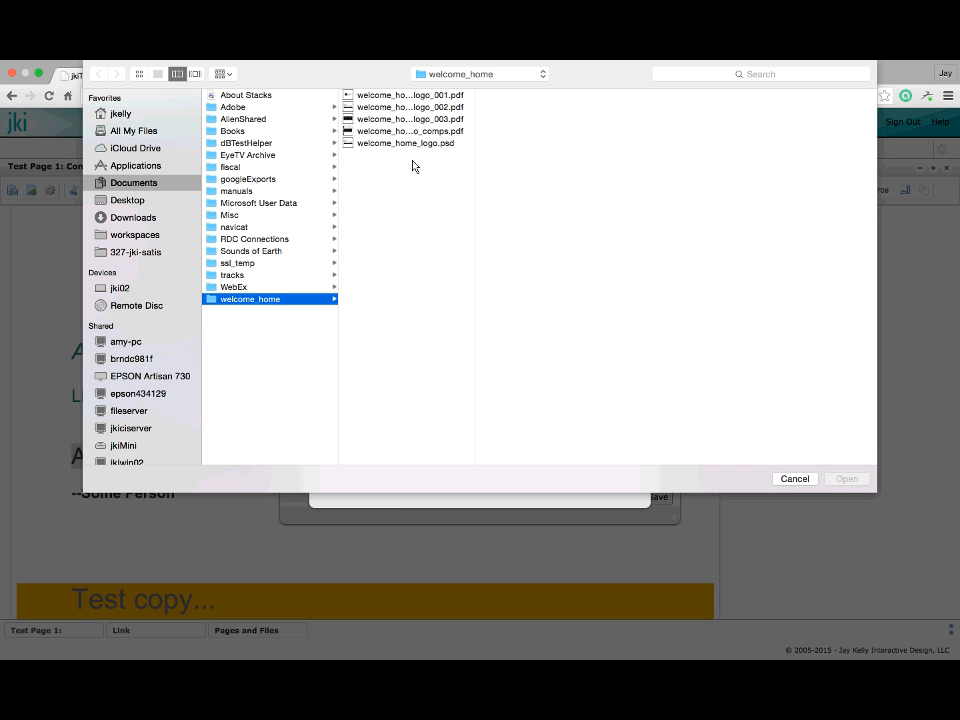
pyautogui.click(428, 131)
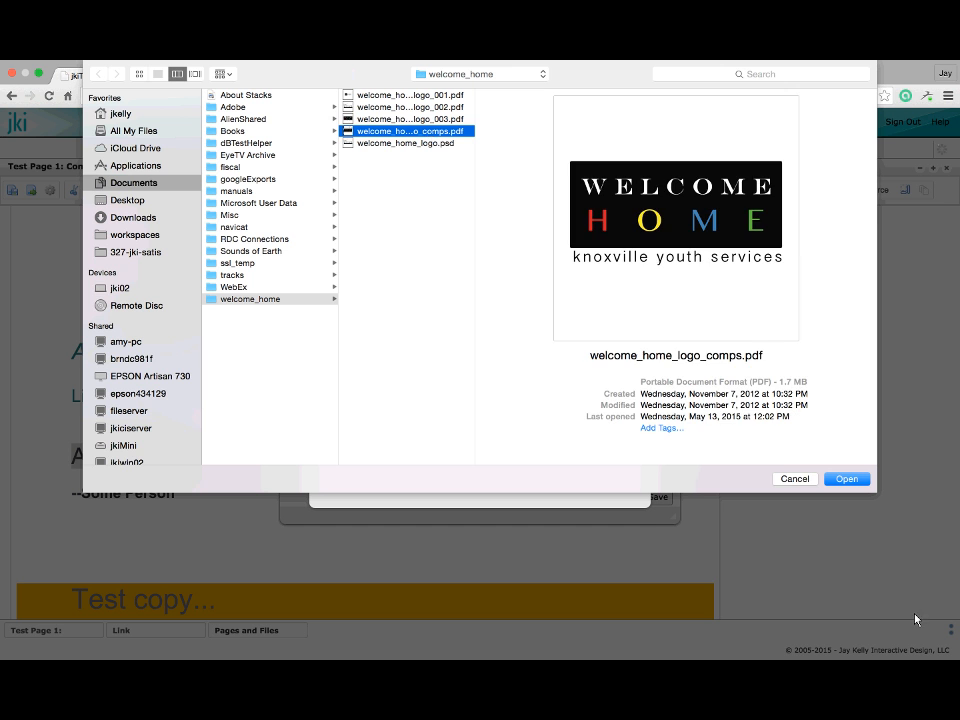
pyautogui.click(846, 480)
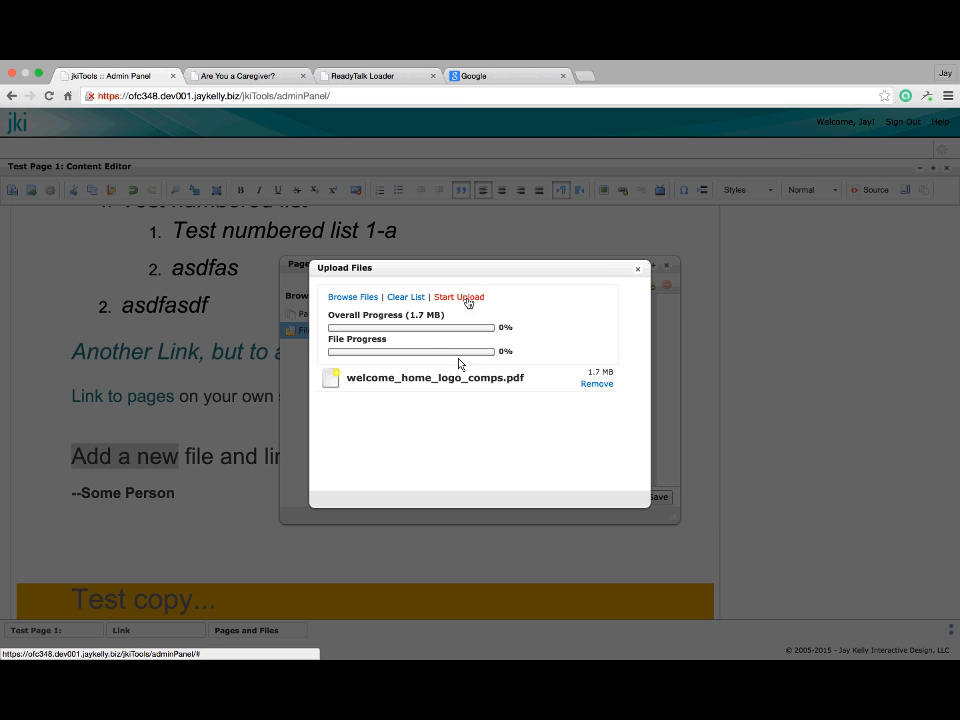
pyautogui.click(366, 299)
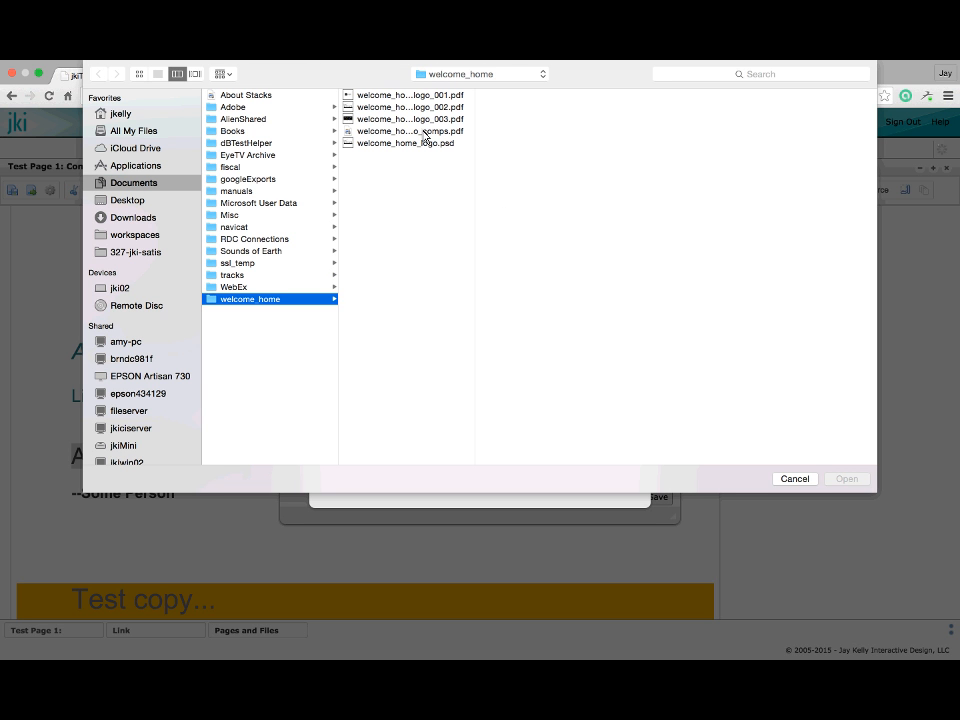
pyautogui.moveTo(410, 120); pyautogui.dragTo(371, 96)
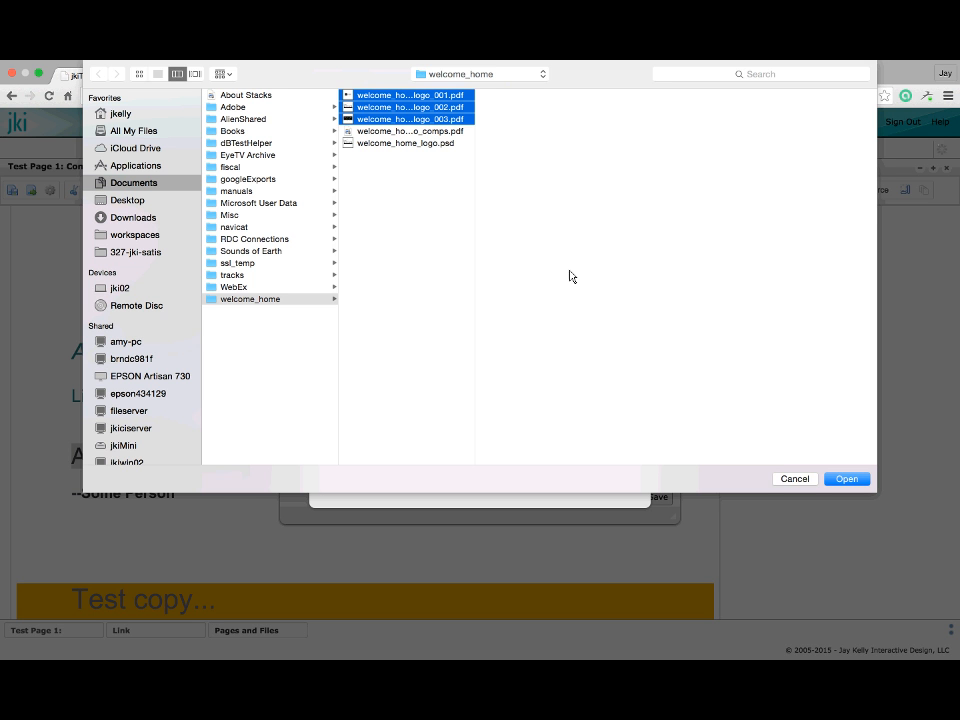
pyautogui.click(849, 480)
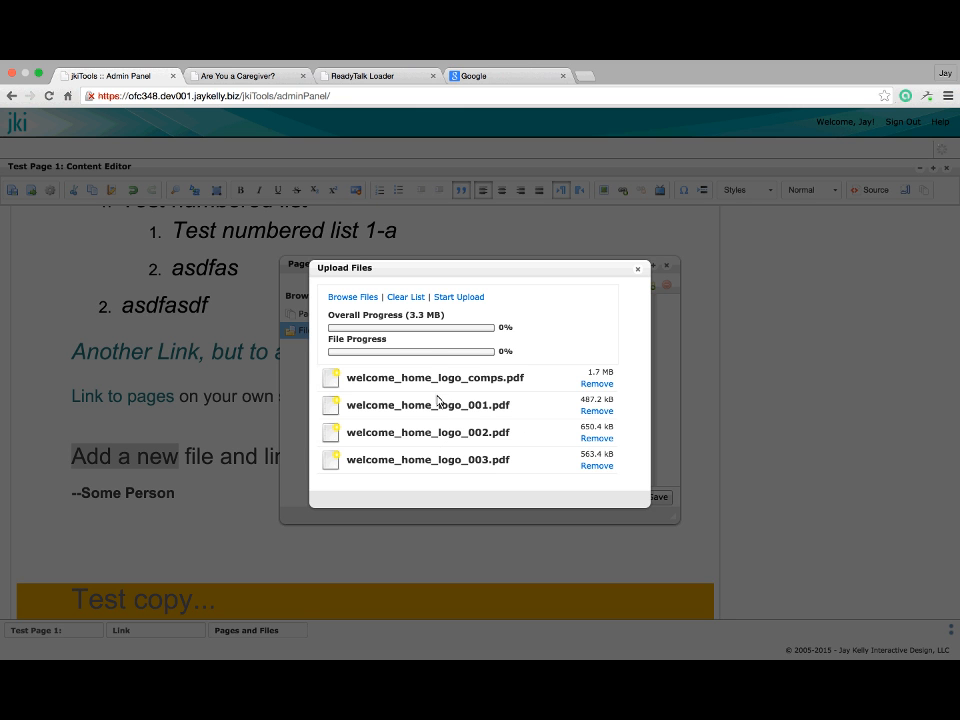
# Upload the four queued PDFs into documents and close the upload window
pyautogui.click(449, 299)
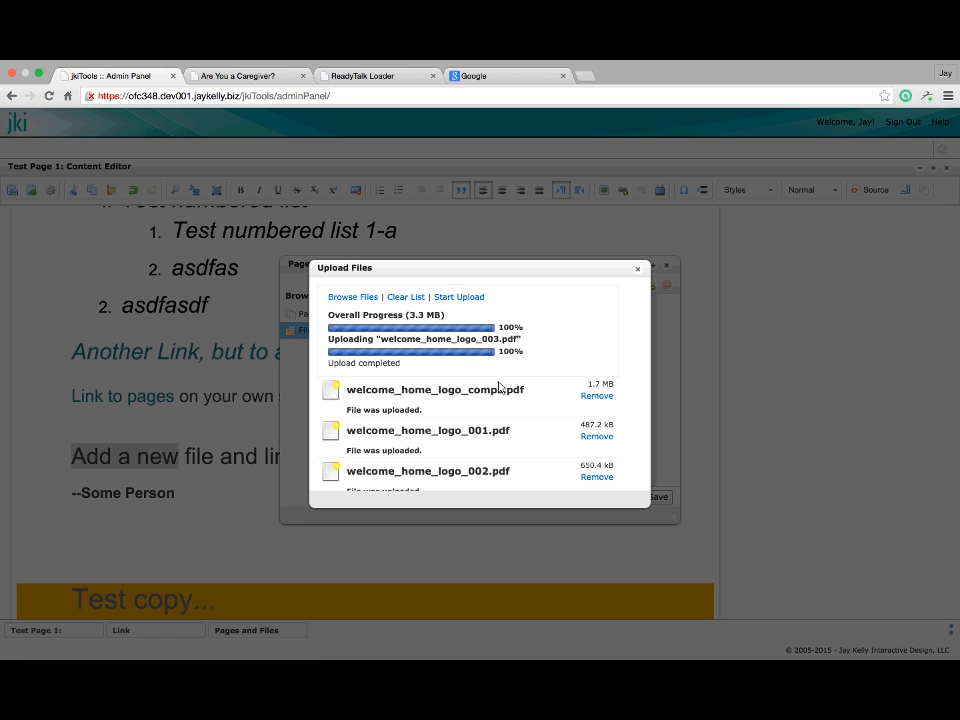
pyautogui.scroll(-1, 499, 387)
pyautogui.scroll(1, 499, 387)
pyautogui.scroll(-1, 499, 387)
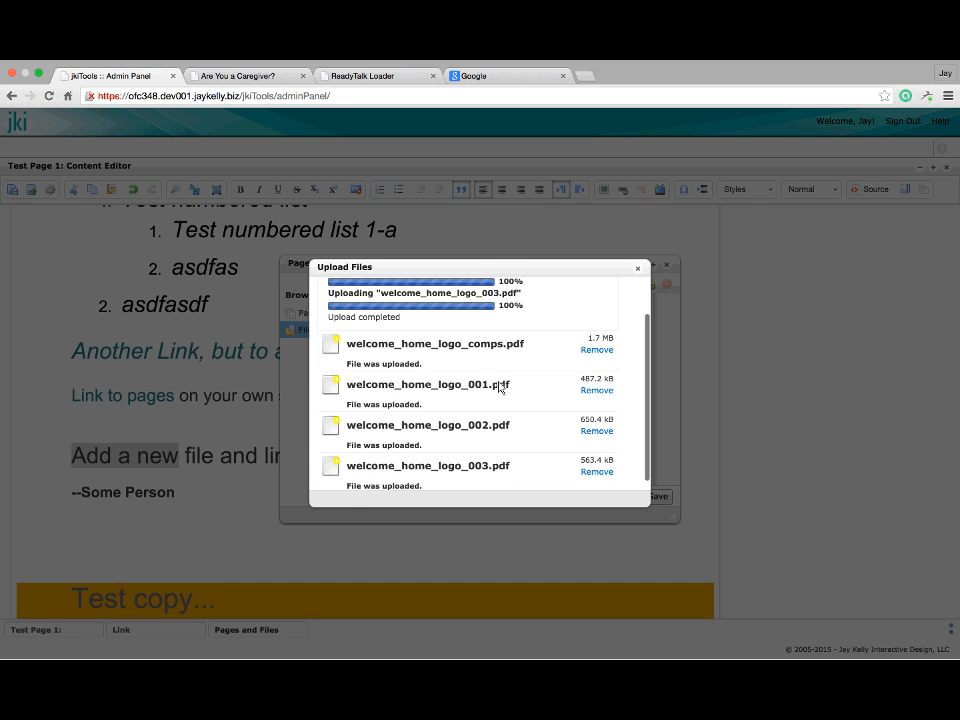
pyautogui.scroll(1, 499, 387)
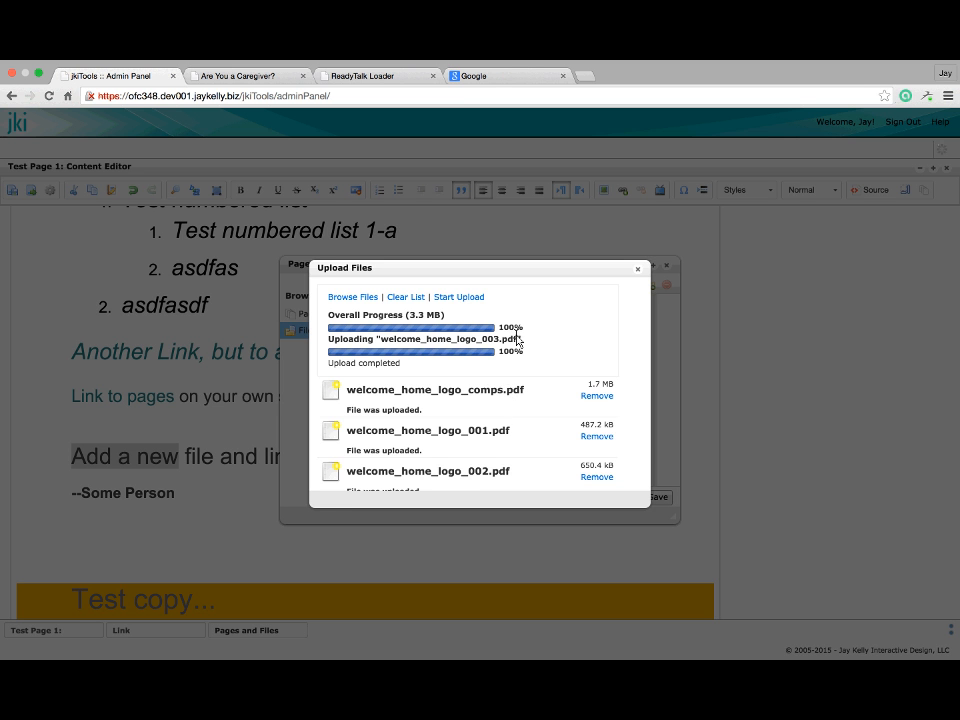
pyautogui.scroll(-3, 517, 341)
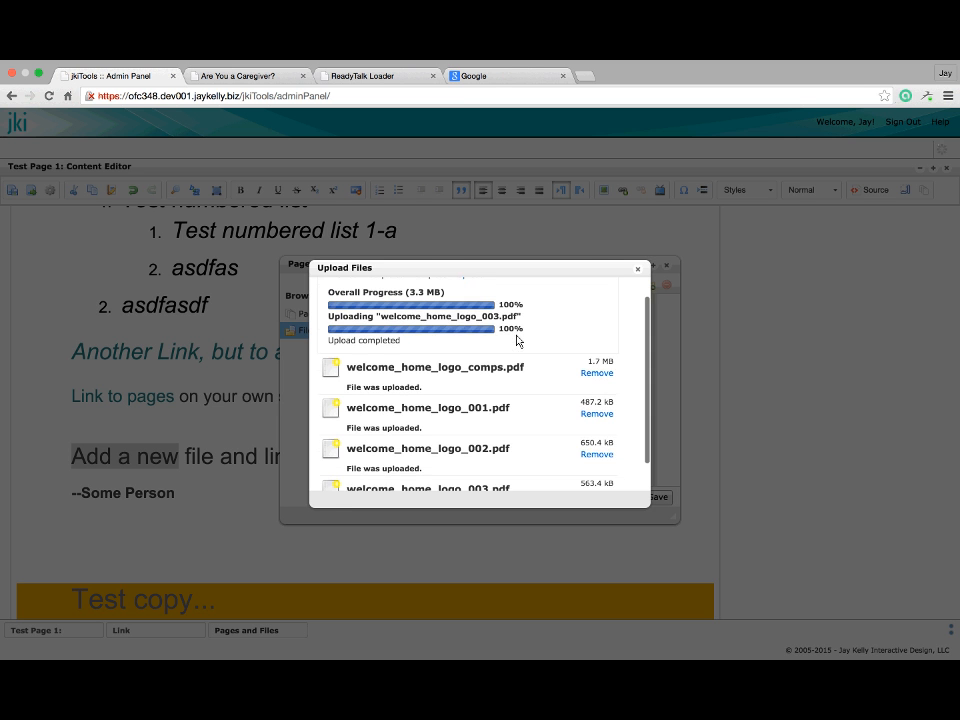
pyautogui.click(636, 270)
pyautogui.hscroll(3, 620, 360)
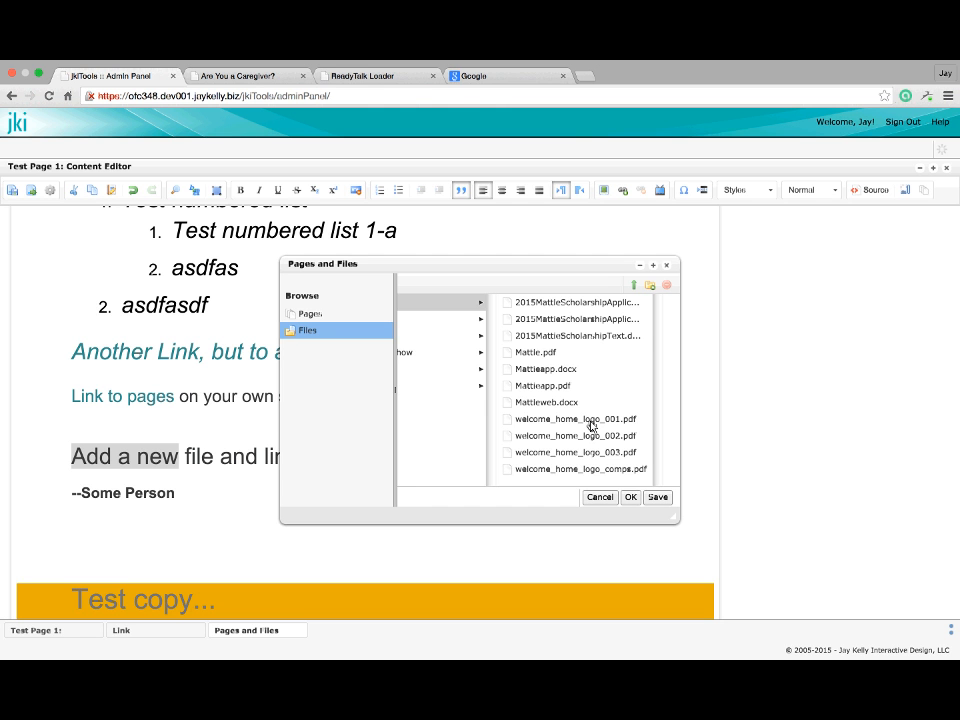
# Choose welcome_home_logo_001.pdf as the link target and retitle it 'Welcome Home Logo'
pyautogui.click(591, 421)
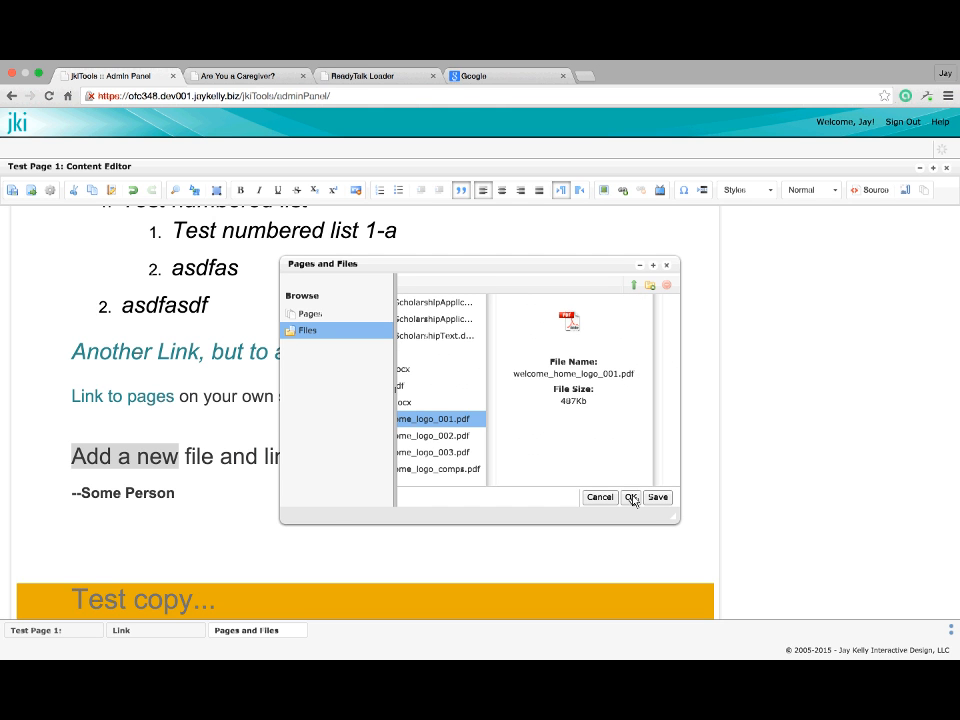
pyautogui.click(631, 497)
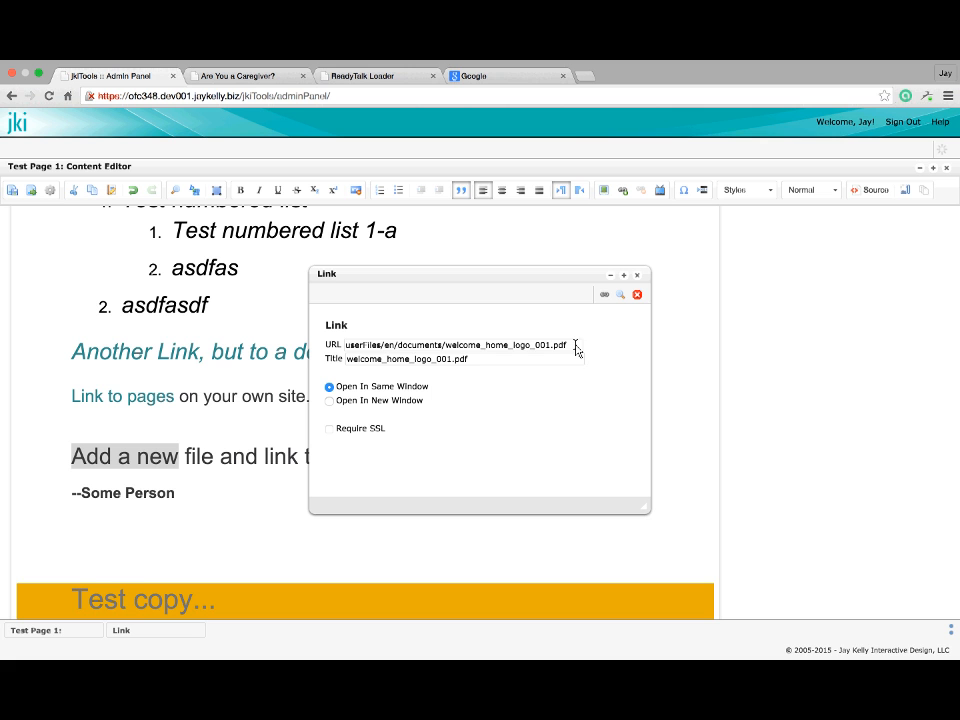
pyautogui.tripleClick(358, 364)
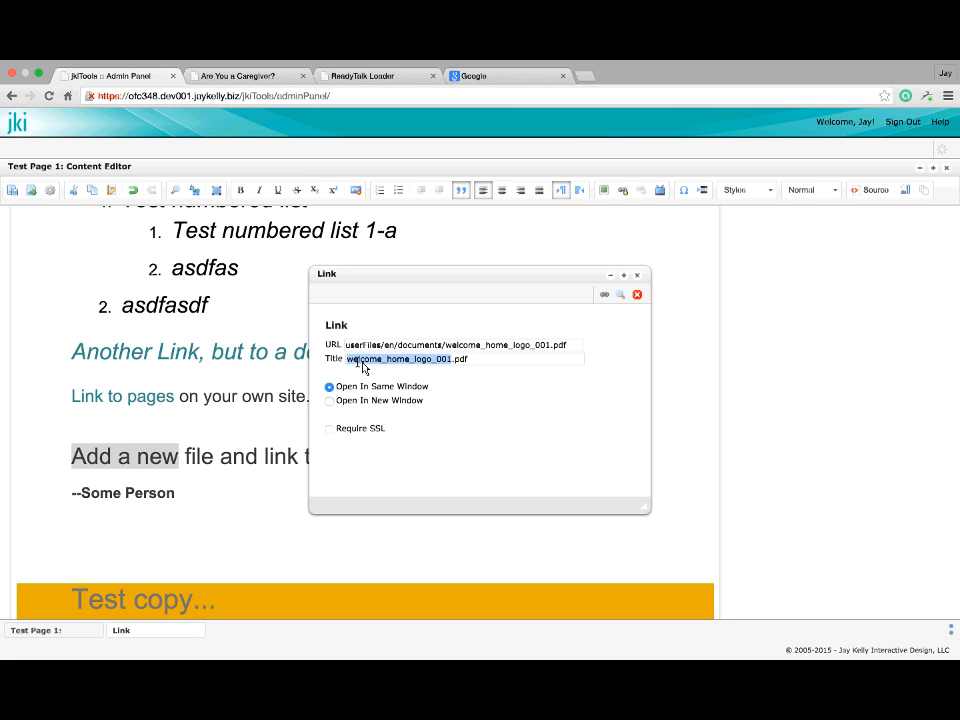
pyautogui.click(498, 362)
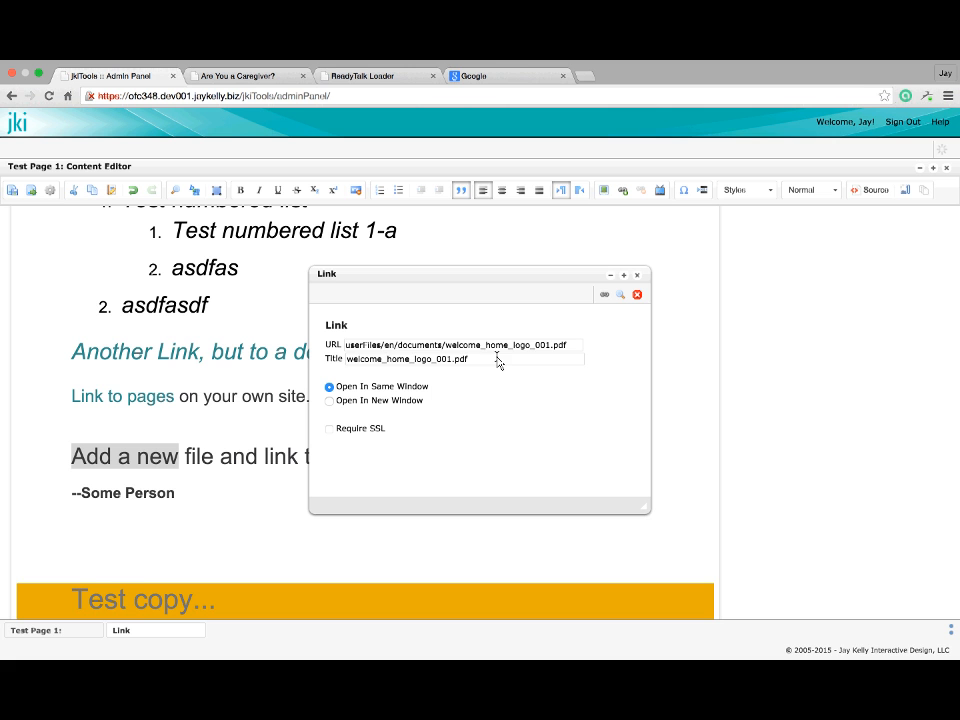
pyautogui.moveTo(540, 360); pyautogui.dragTo(333, 369)
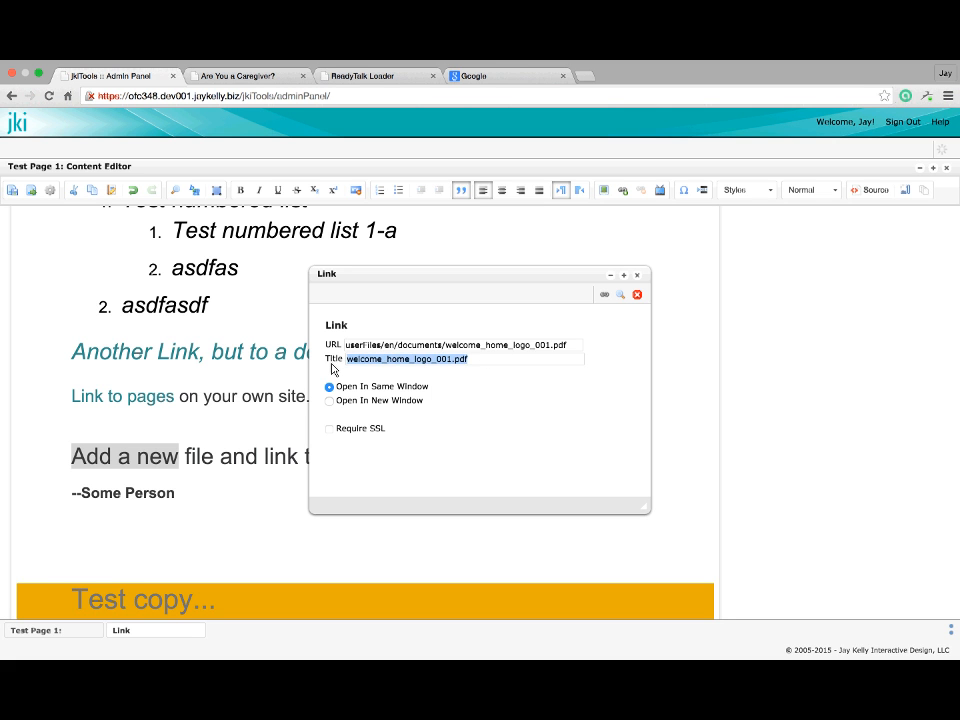
pyautogui.write('Welcome Home Logo')
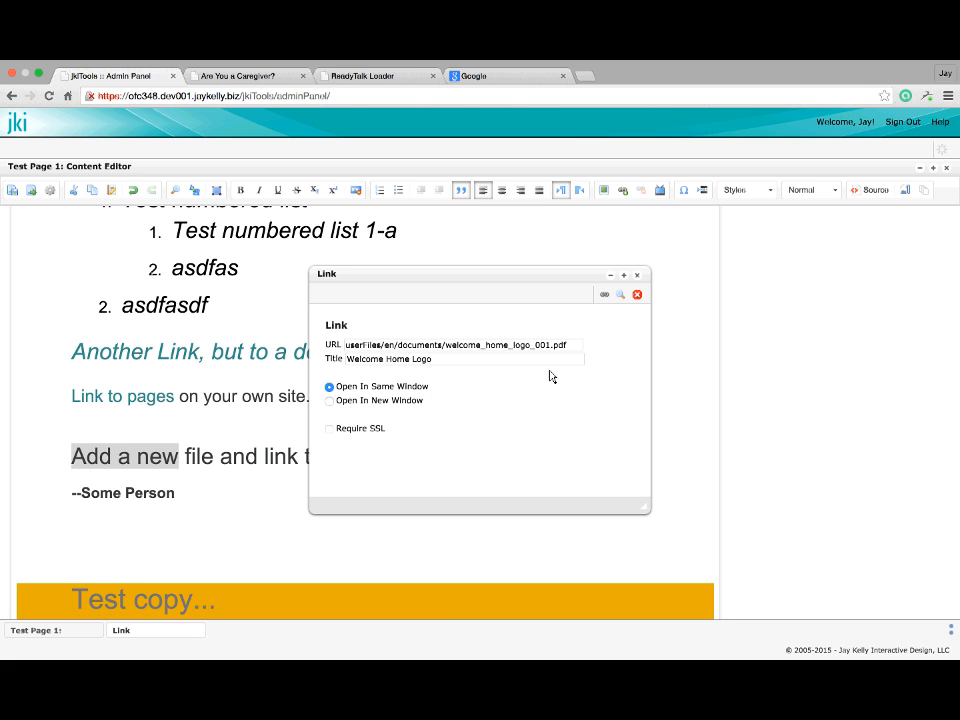
# Set the link to open in a new window and apply it to 'Add a new'
pyautogui.click(330, 401)
pyautogui.click(603, 298)
pyautogui.click(204, 398)
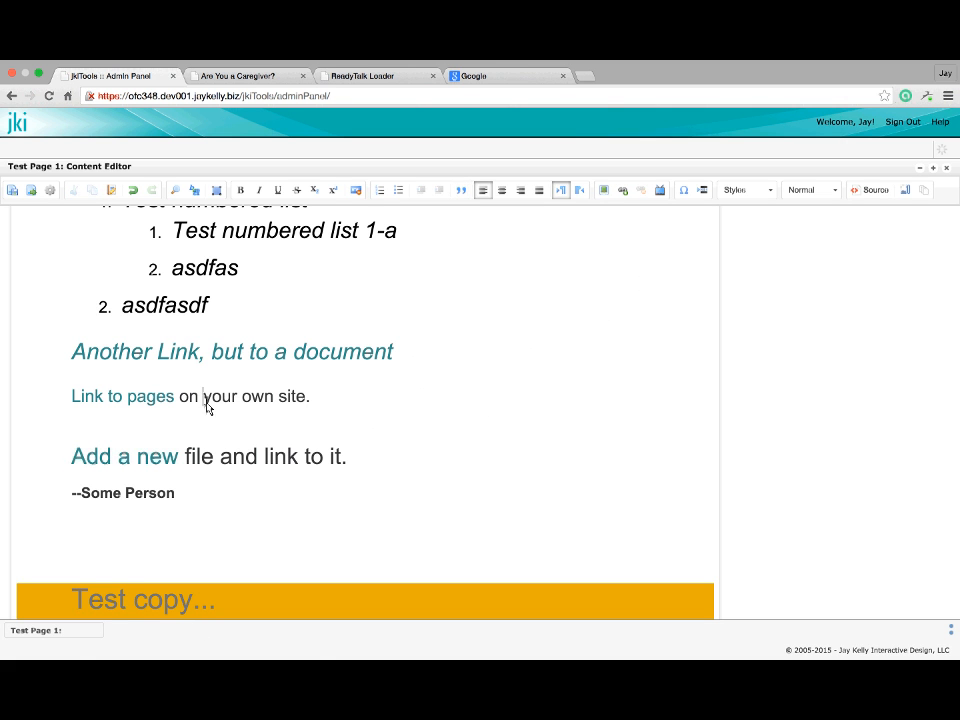
# Save and preview Test Page 1, mark it for publication, close the editor, and publish
pyautogui.click(28, 191)
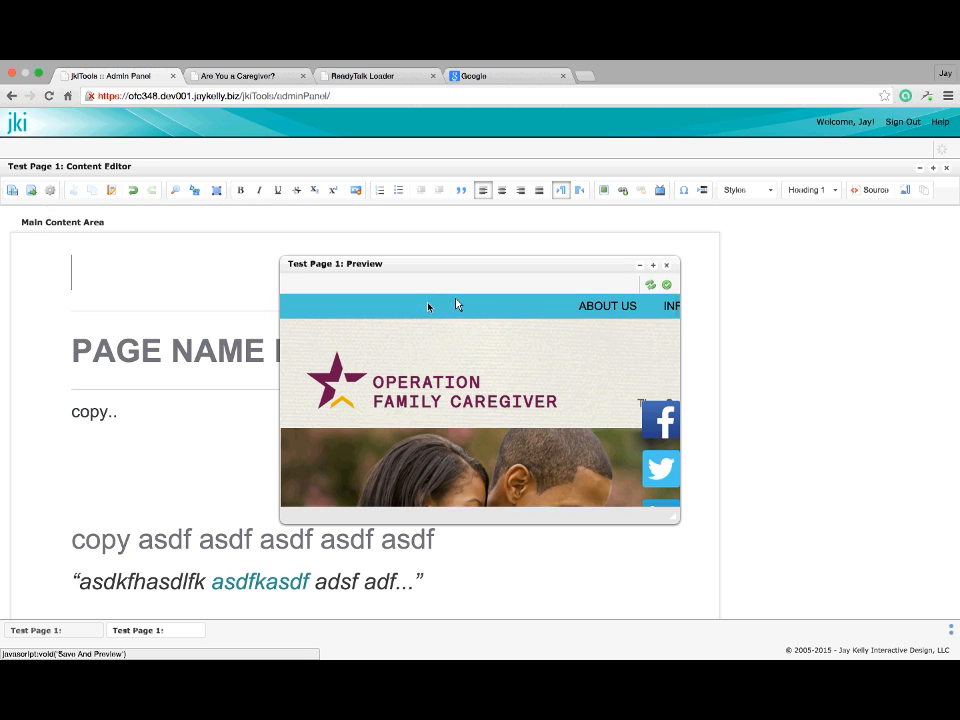
pyautogui.click(651, 270)
pyautogui.scroll(-15, 510, 481)
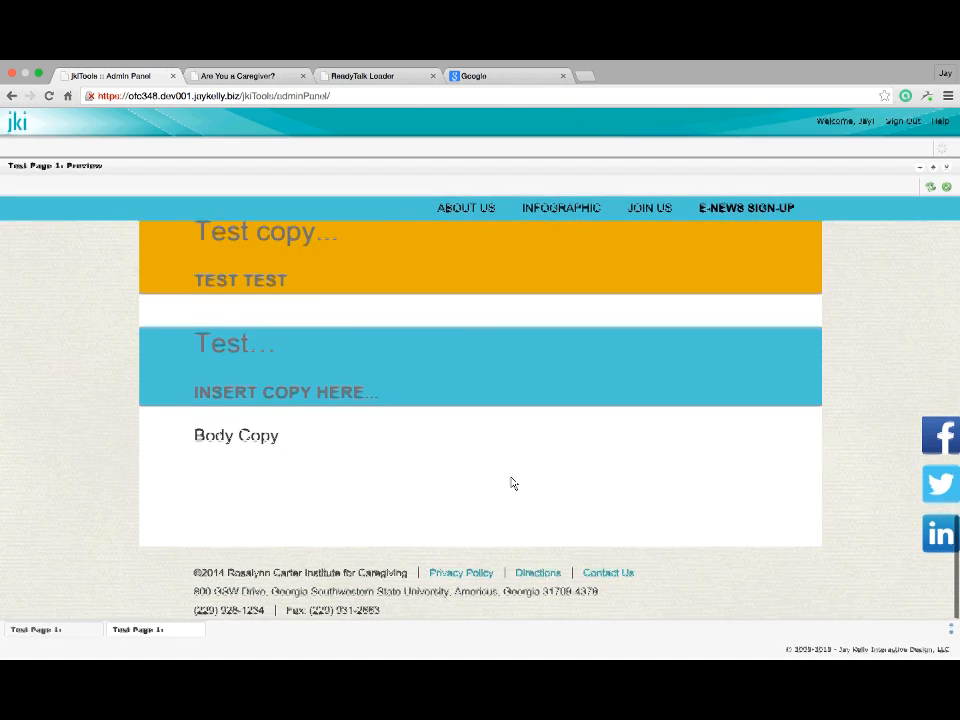
pyautogui.scroll(5, 510, 481)
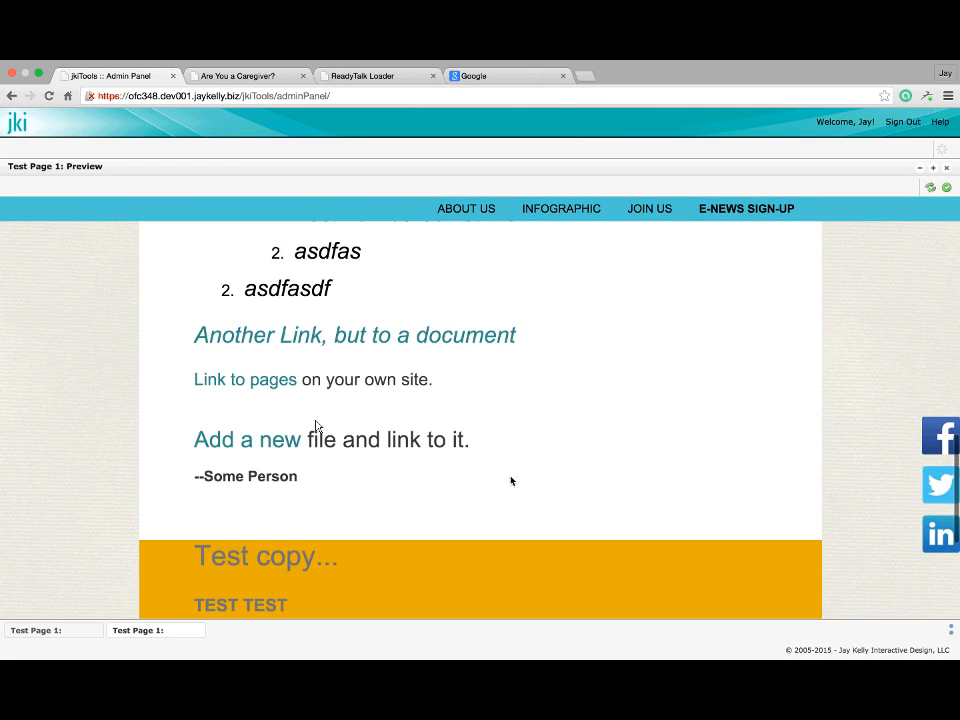
pyautogui.click(948, 187)
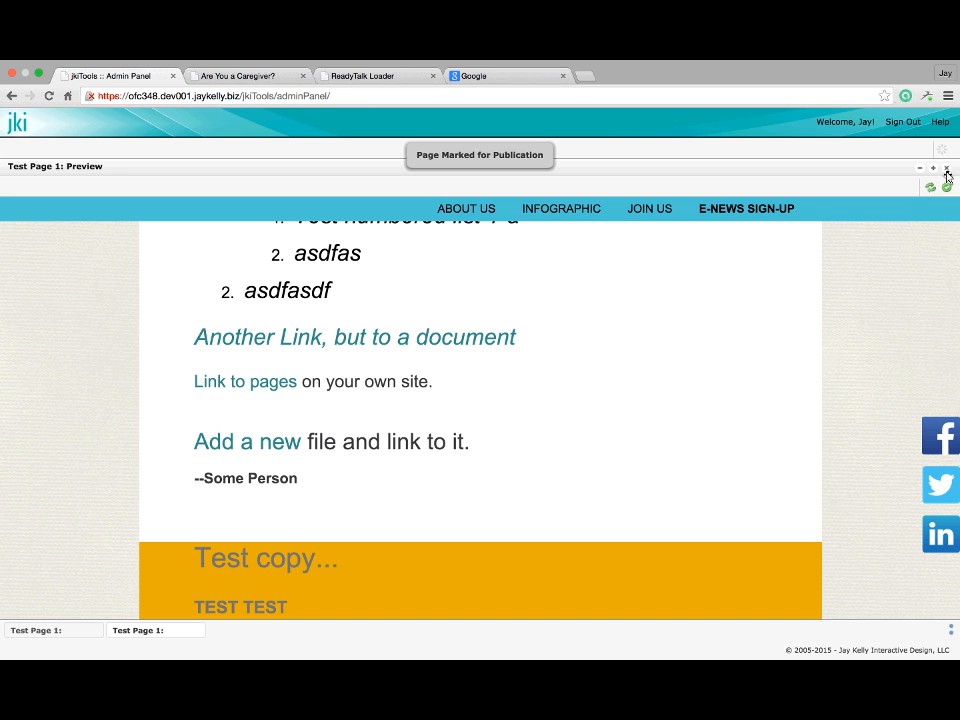
pyautogui.click(946, 169)
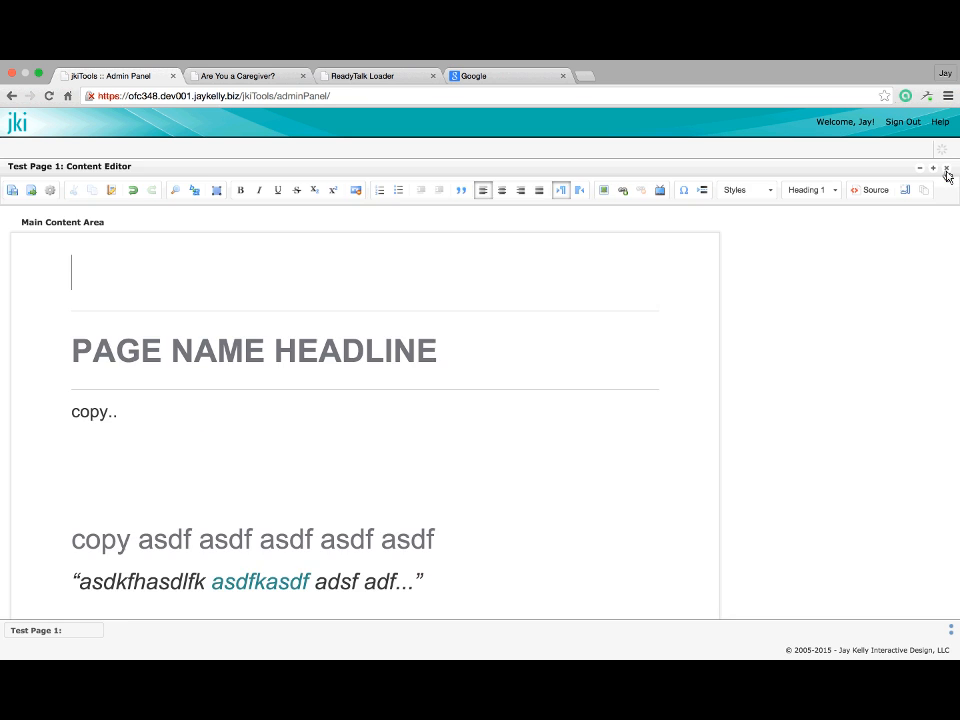
pyautogui.click(946, 169)
pyautogui.click(947, 172)
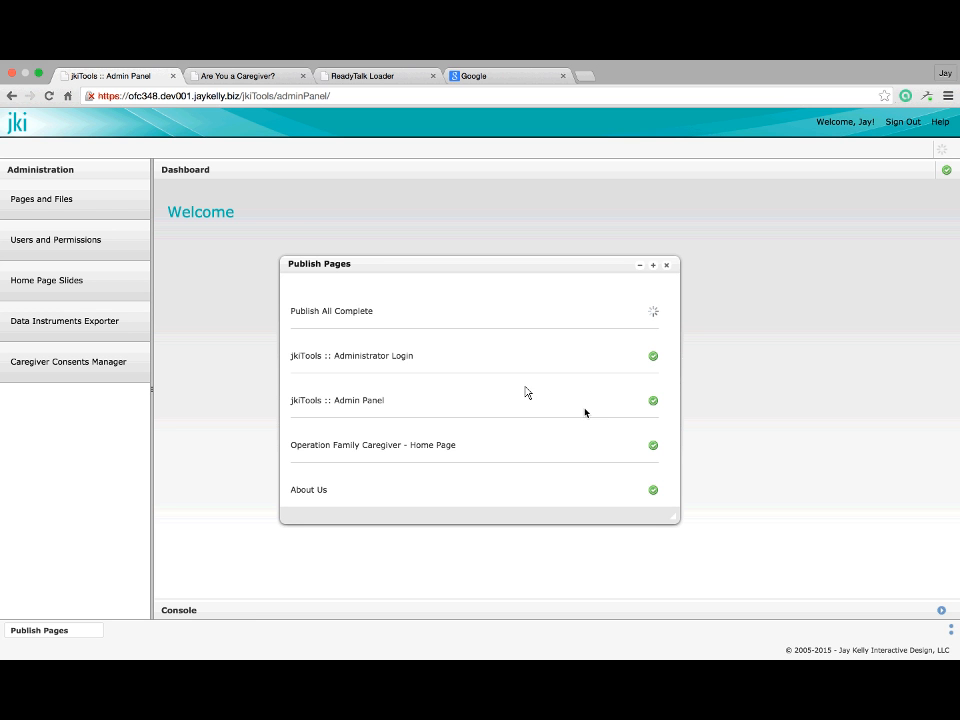
# Reload the live caregiver site tab and go back to Test Page 1
pyautogui.click(208, 81)
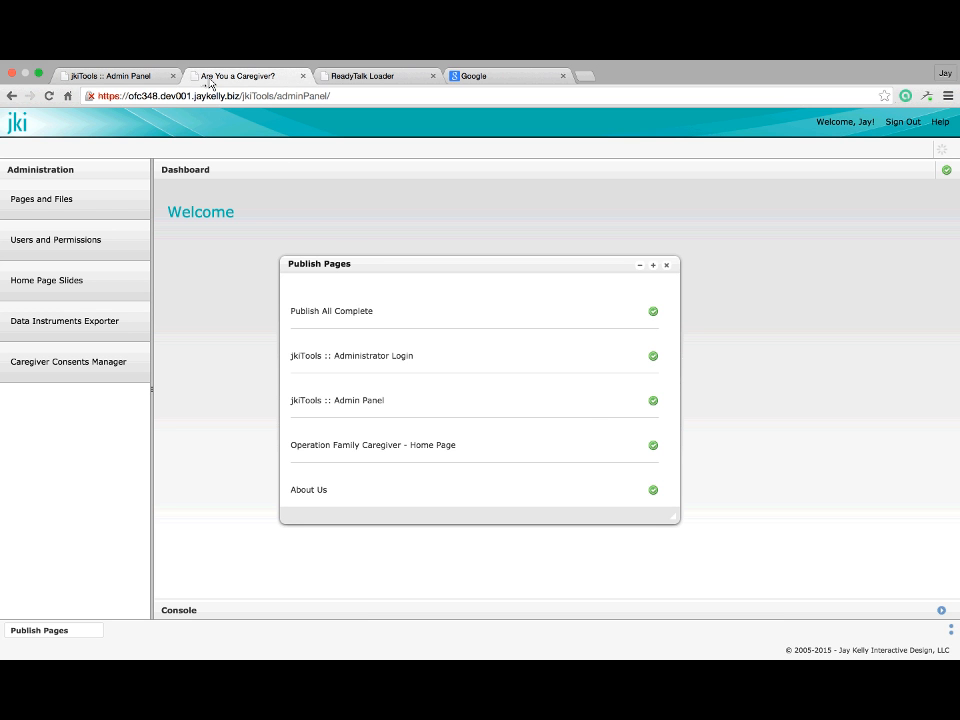
pyautogui.press('super+r')
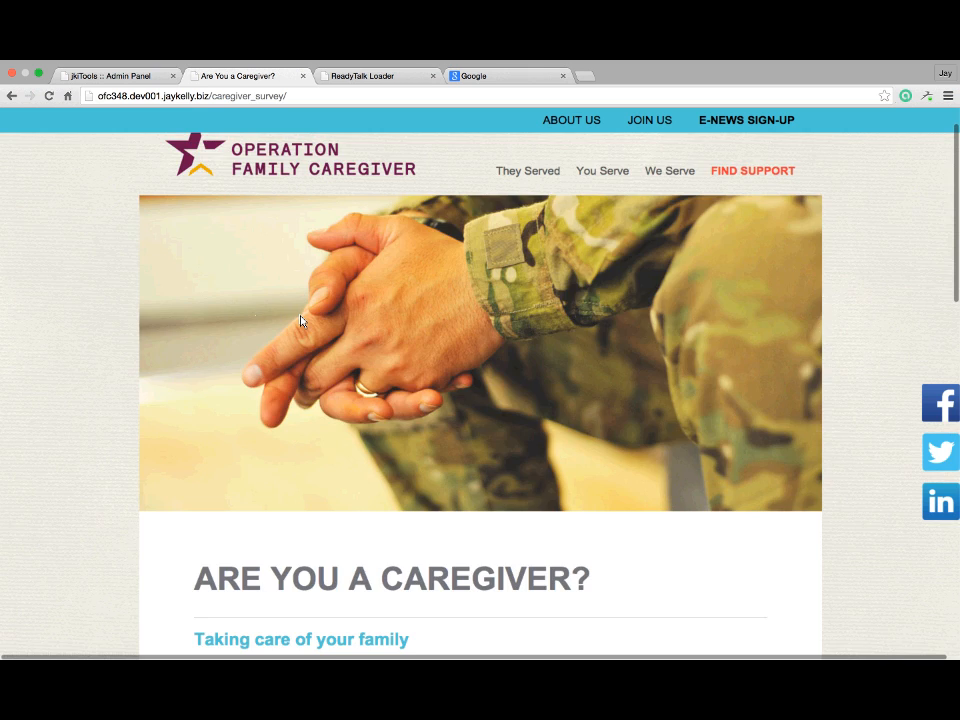
pyautogui.scroll(-10, 300, 315)
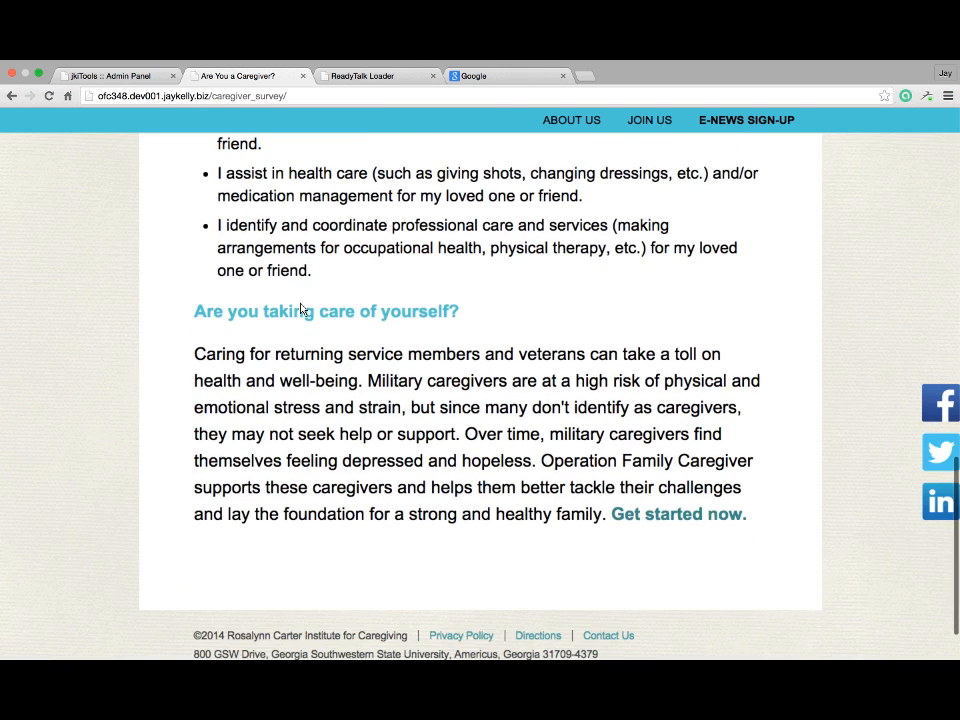
pyautogui.scroll(15, 300, 310)
pyautogui.hotkey('alt', 'Left')
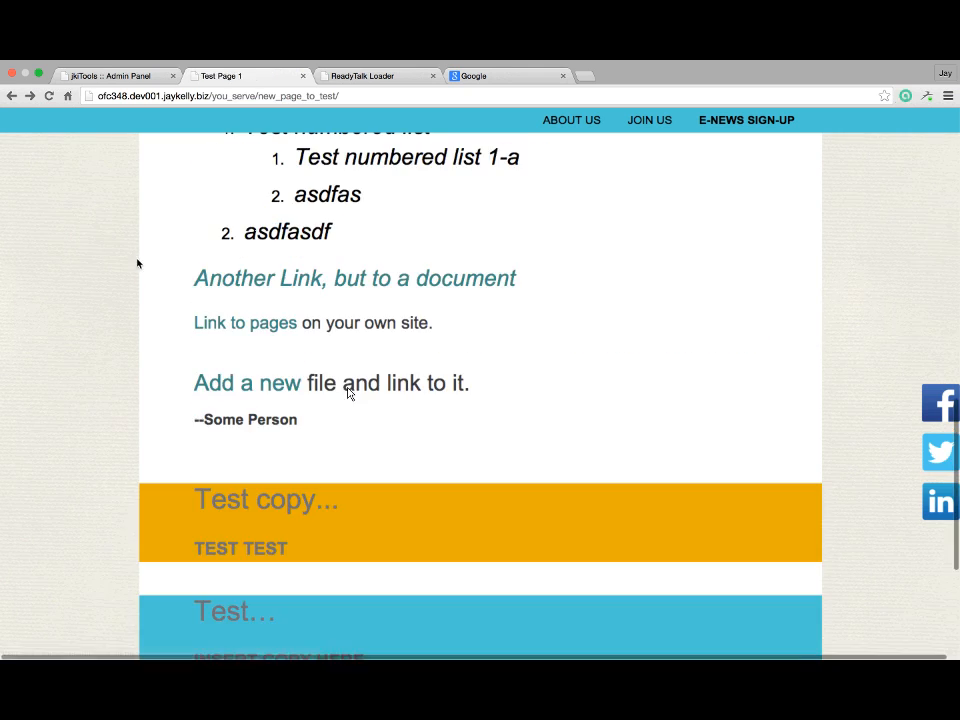
# Open the 'Add a new' link's welcome home PDF, close it, and return to the admin panel
pyautogui.click(285, 395)
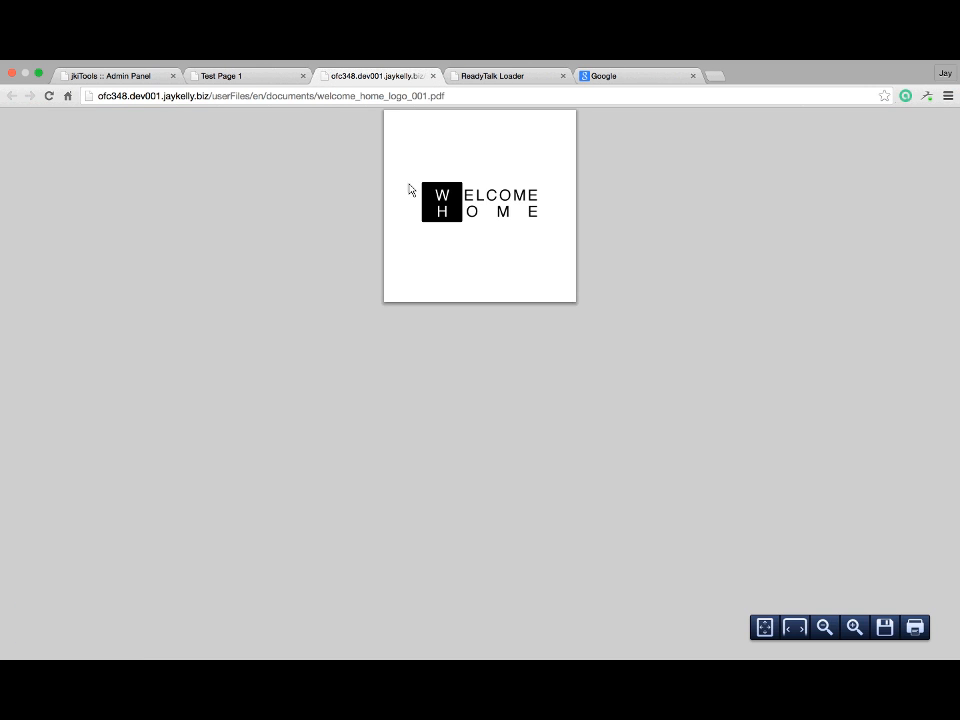
pyautogui.click(433, 76)
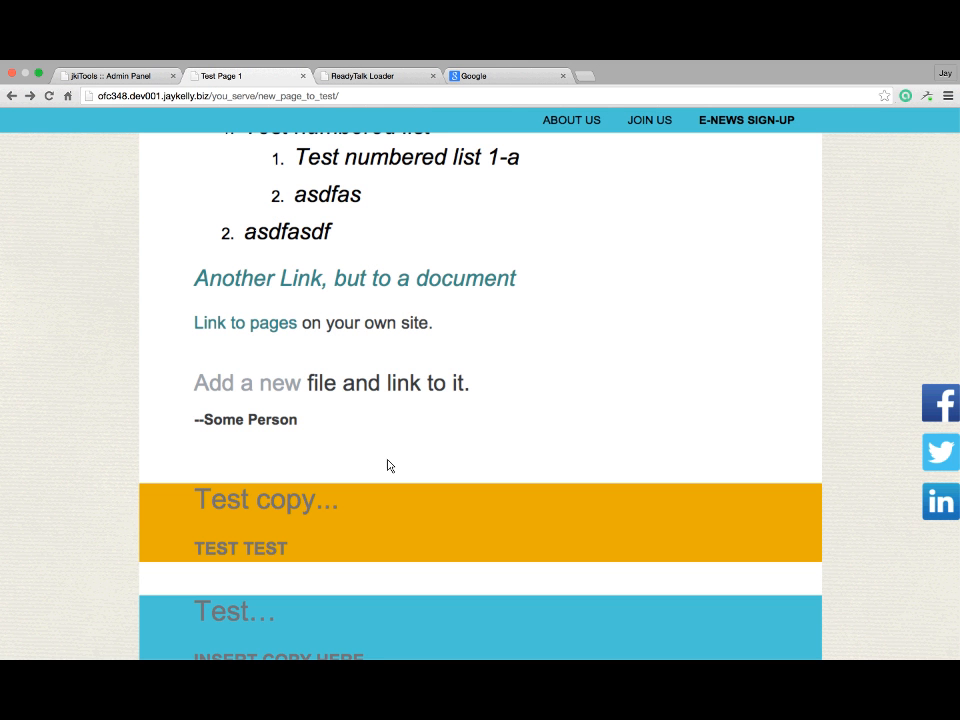
pyautogui.scroll(1, 412, 328)
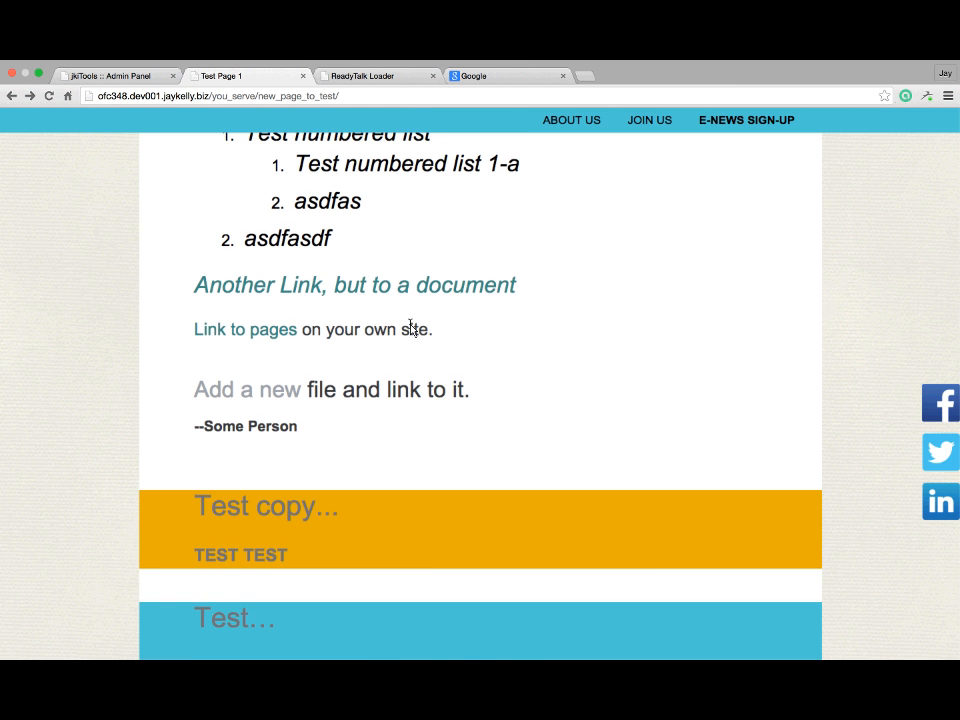
pyautogui.scroll(10, 412, 328)
pyautogui.click(111, 78)
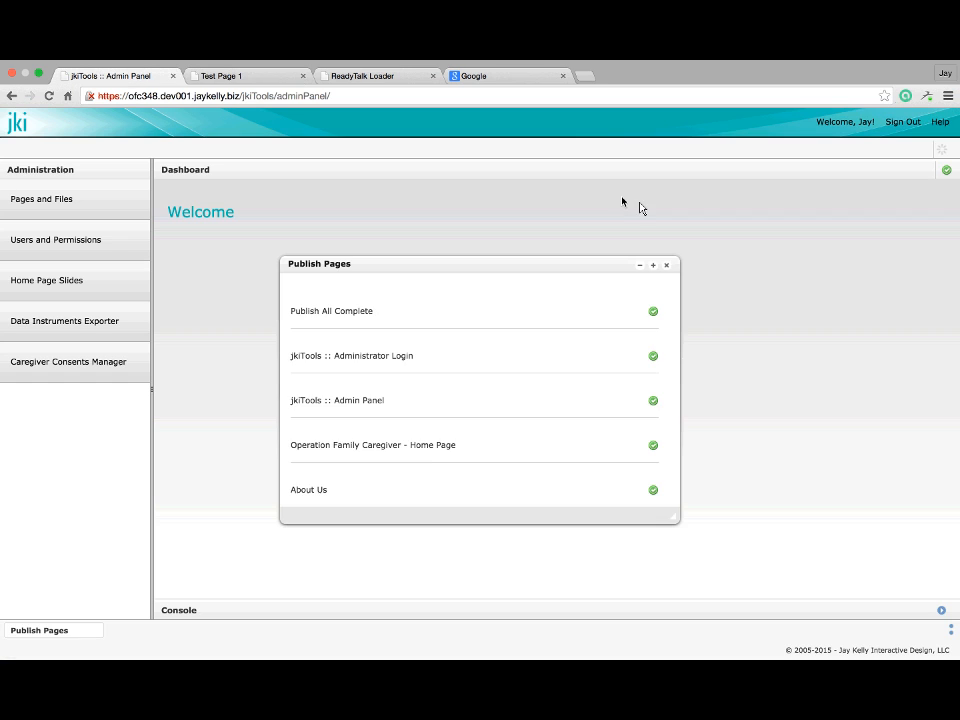
# Dismiss the publish results and reopen Home > You Serve > Test Page Link 1 for editing
pyautogui.click(668, 267)
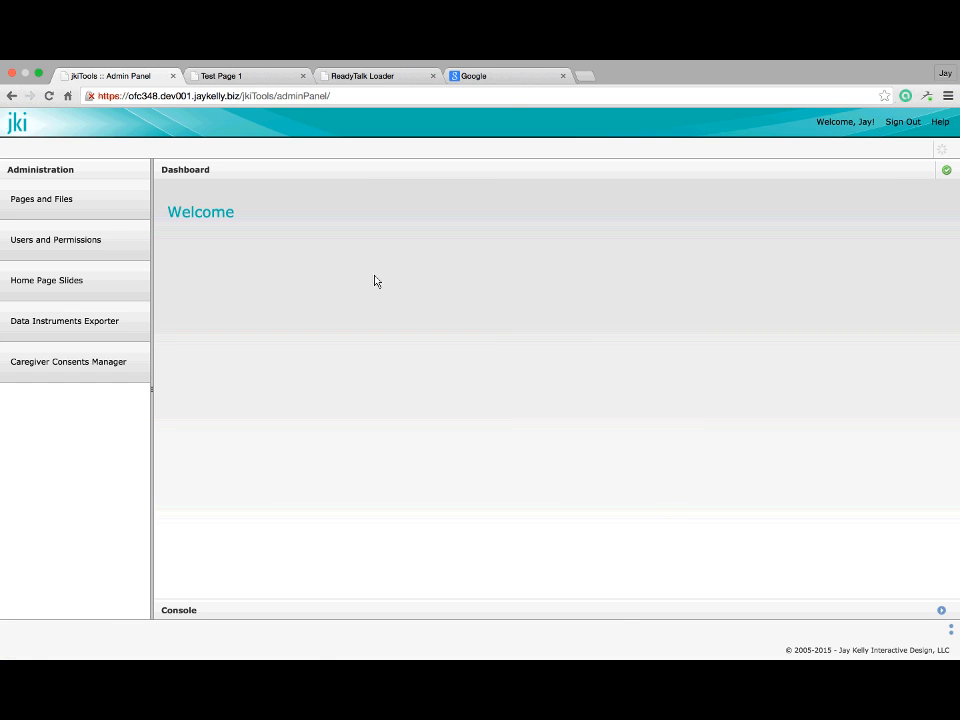
pyautogui.click(94, 214)
pyautogui.click(432, 303)
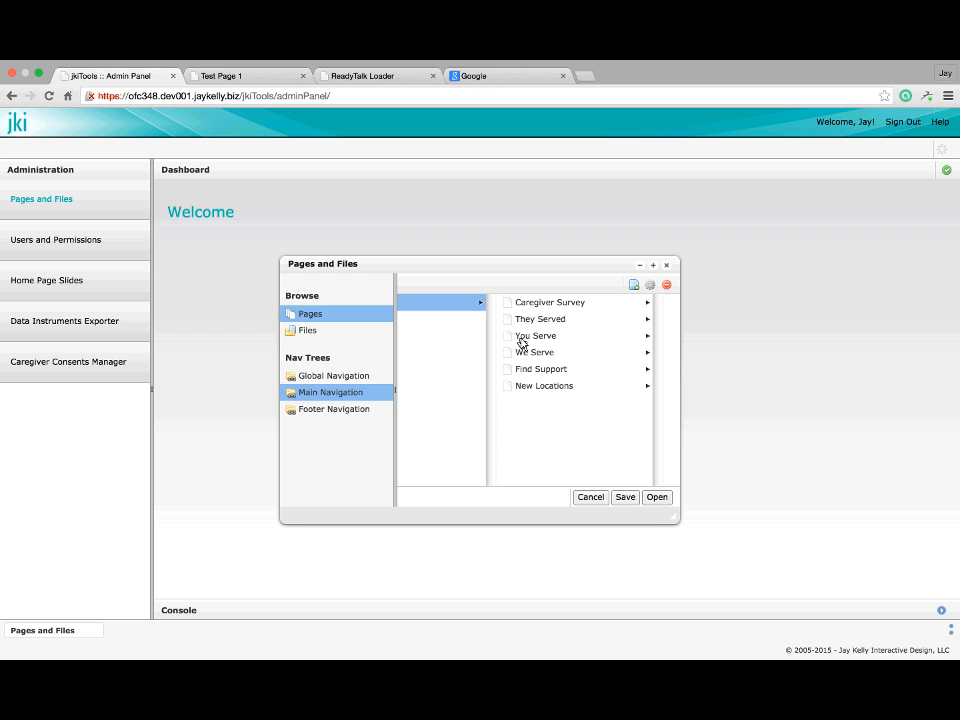
pyautogui.click(560, 336)
pyautogui.click(551, 302)
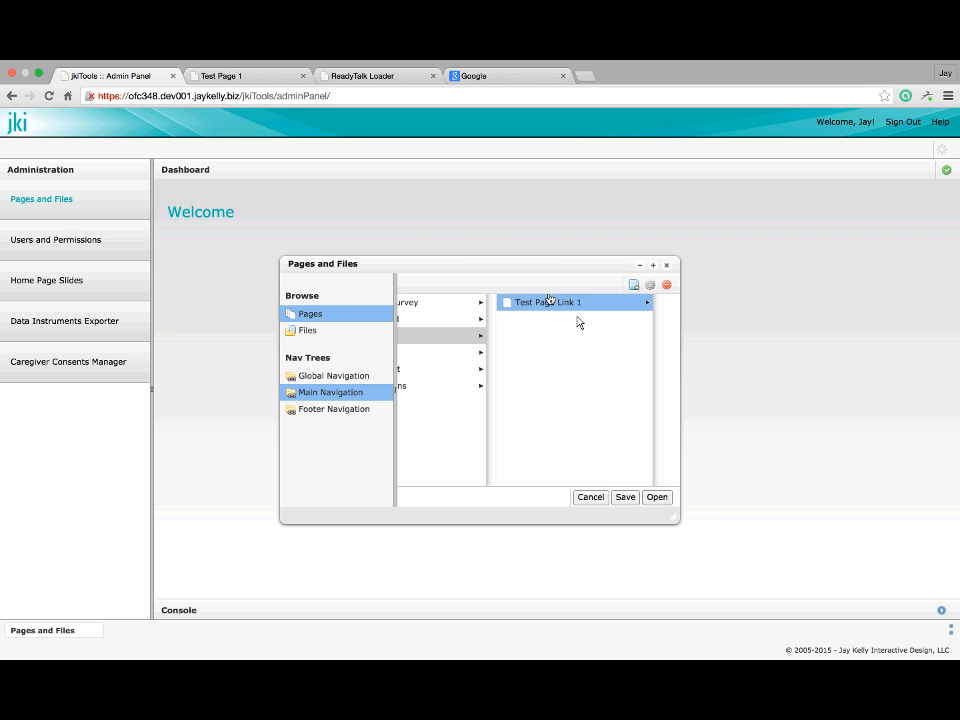
pyautogui.click(657, 498)
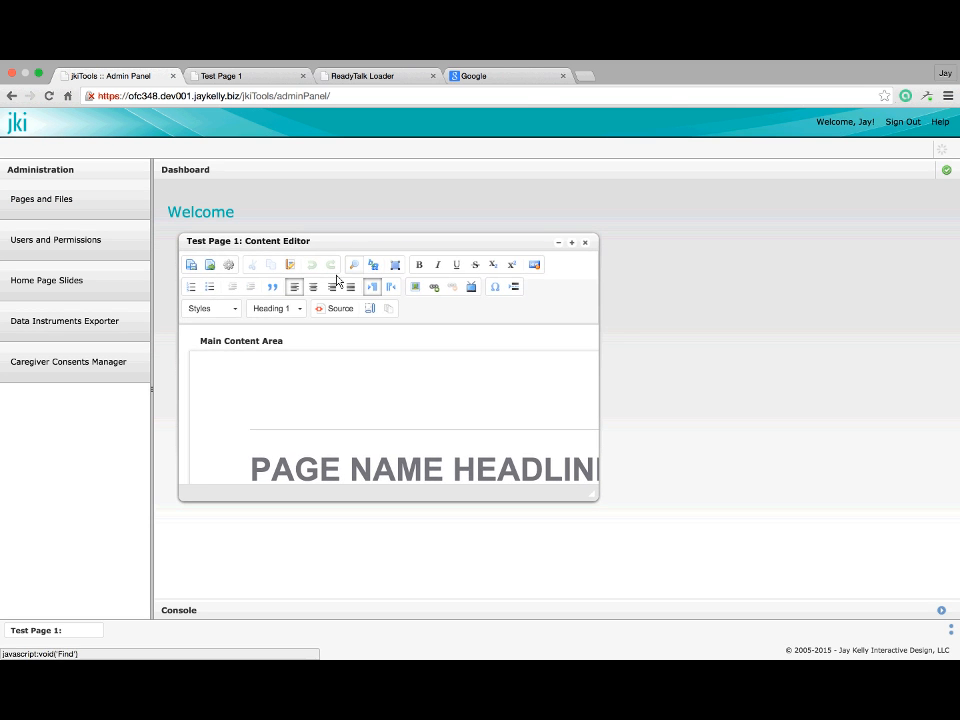
pyautogui.click(940, 122)
pyautogui.moveTo(580, 222); pyautogui.dragTo(747, 211)
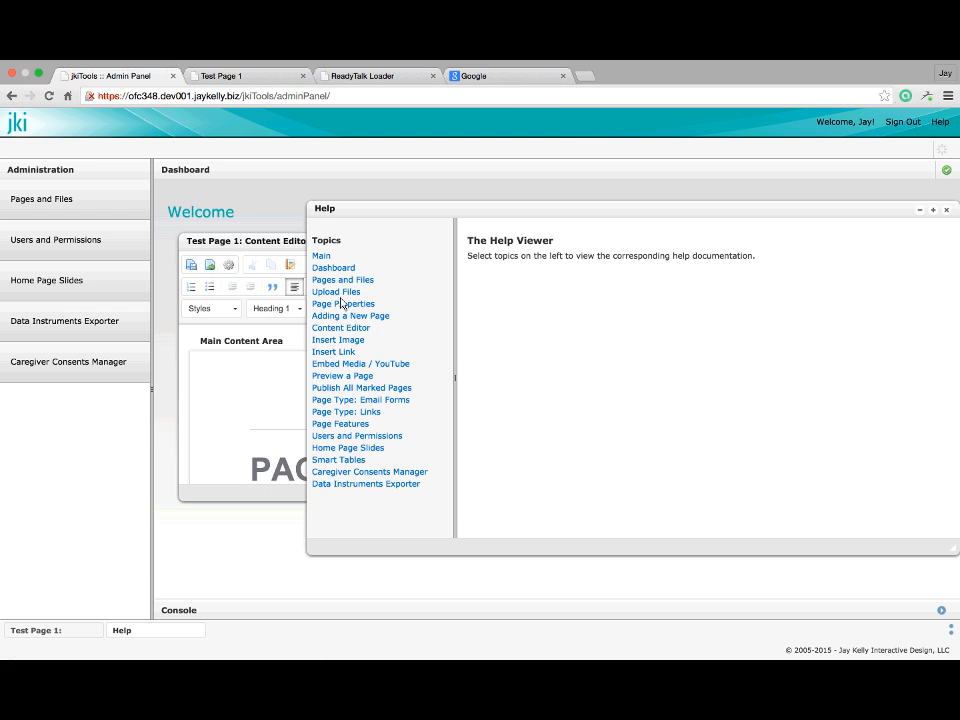
pyautogui.click(401, 328)
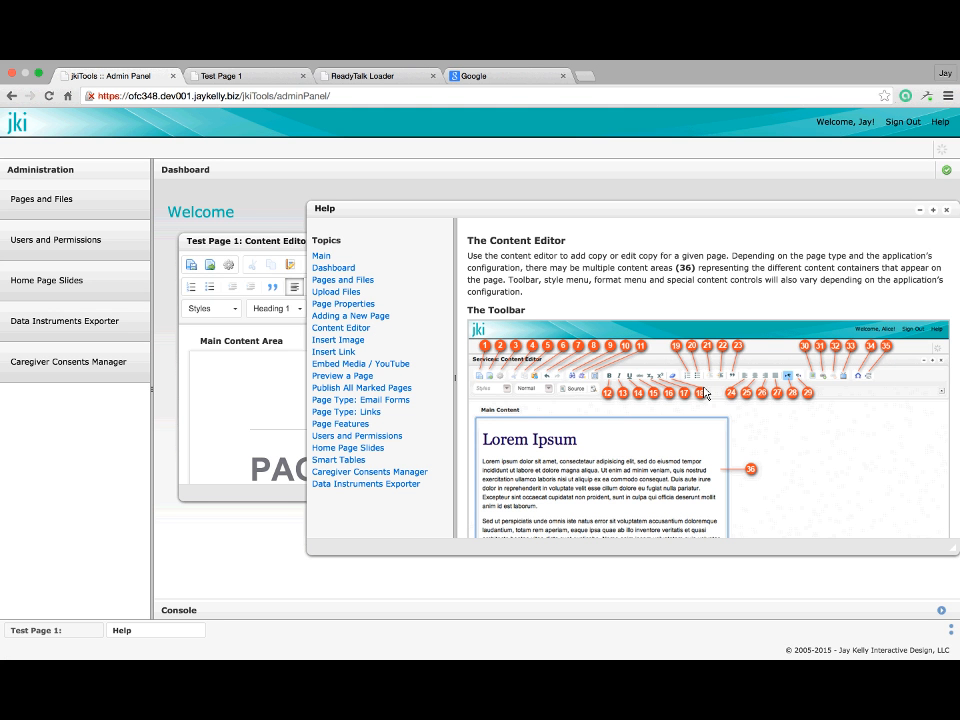
pyautogui.scroll(-2, 707, 392)
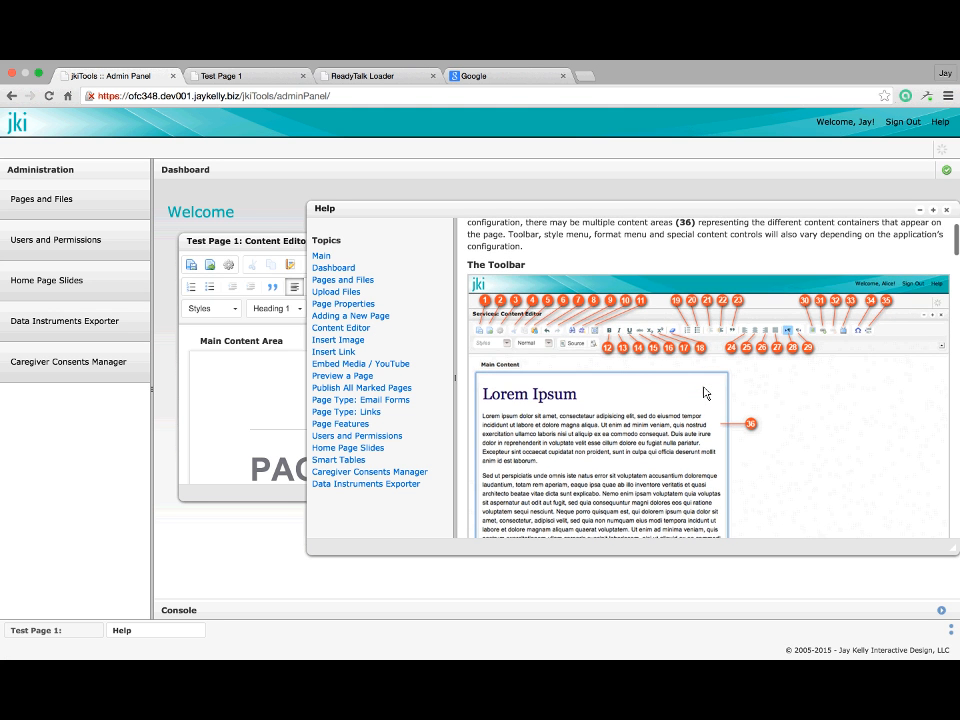
pyautogui.scroll(-8, 537, 338)
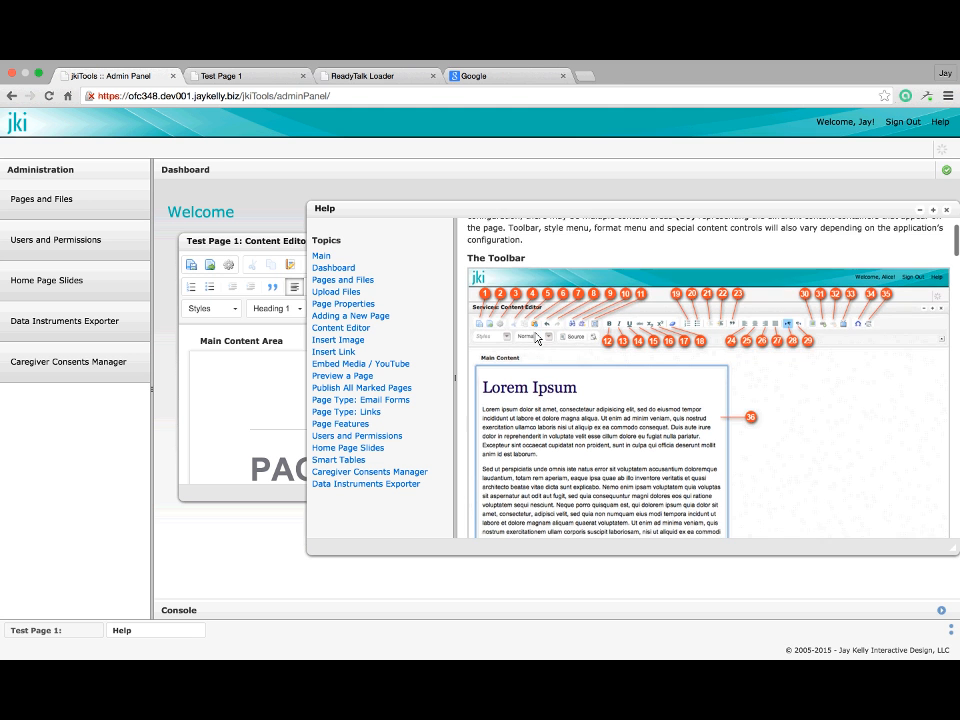
pyautogui.scroll(-8, 537, 338)
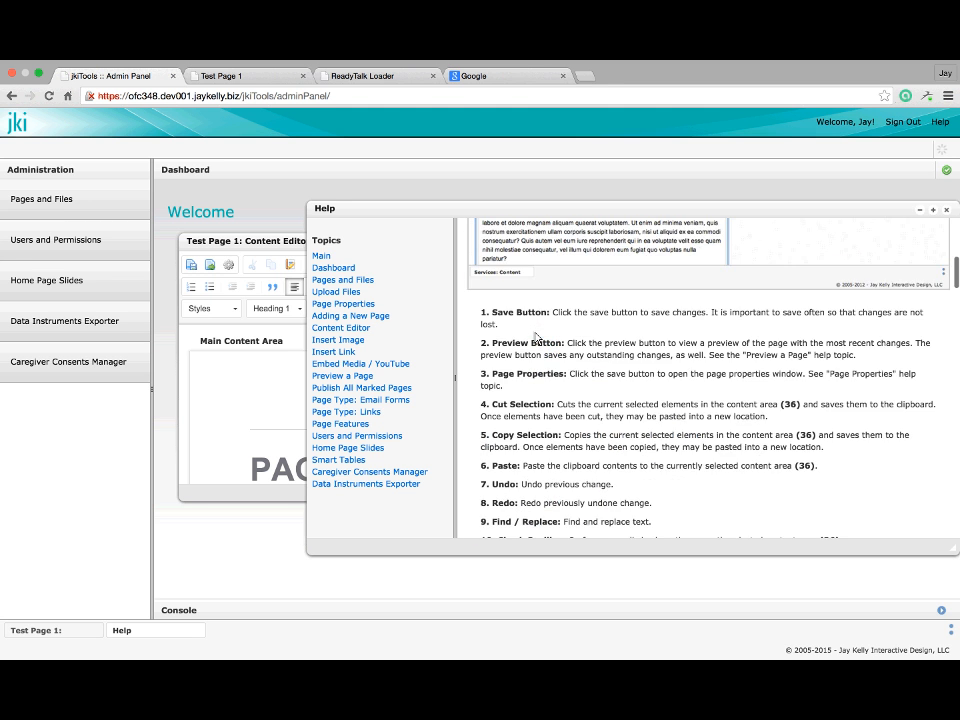
pyautogui.scroll(12, 640, 452)
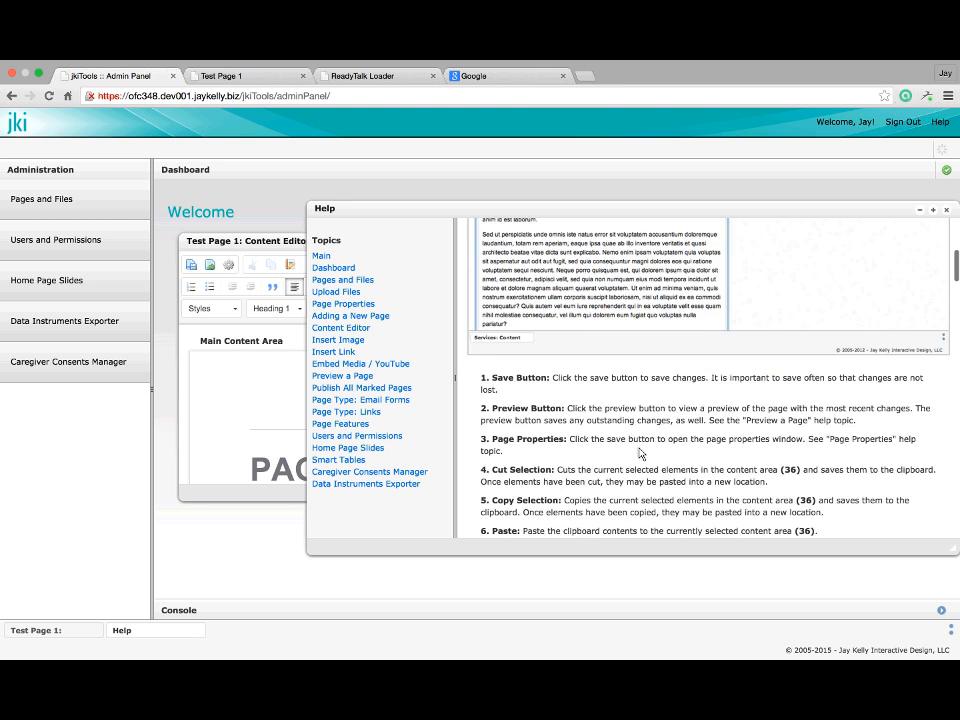
pyautogui.scroll(3, 640, 452)
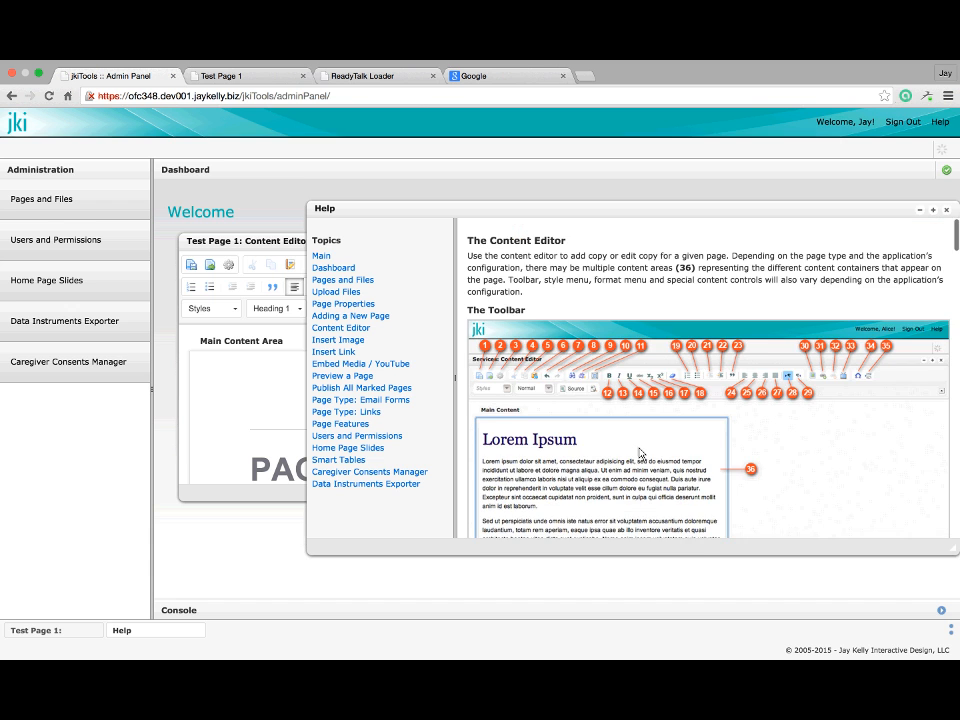
pyautogui.click(334, 317)
pyautogui.scroll(-3, 660, 338)
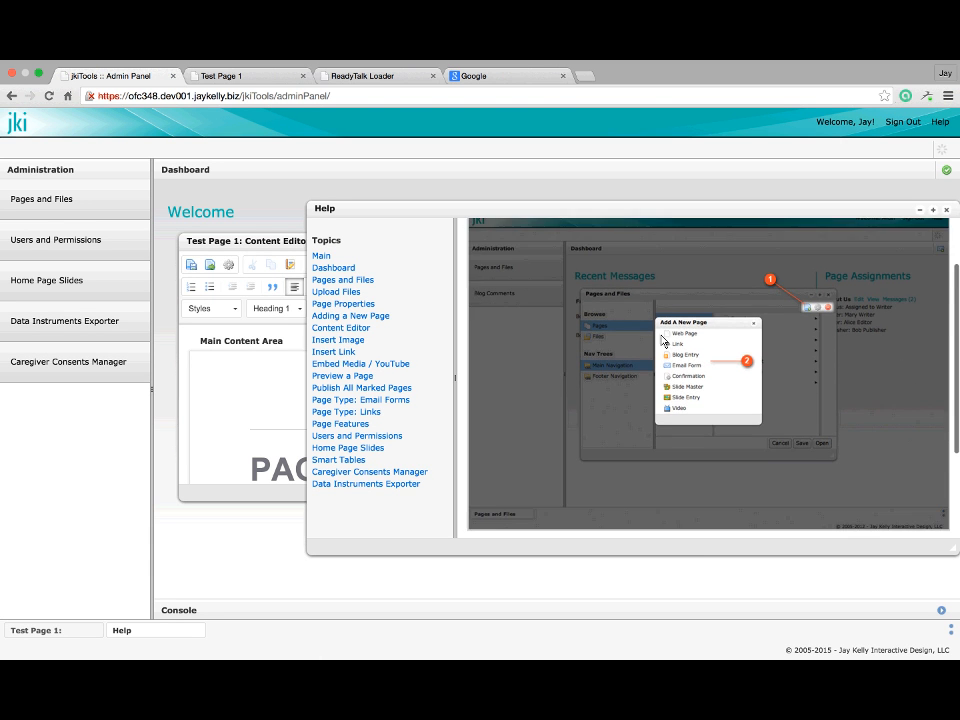
pyautogui.scroll(-5, 661, 340)
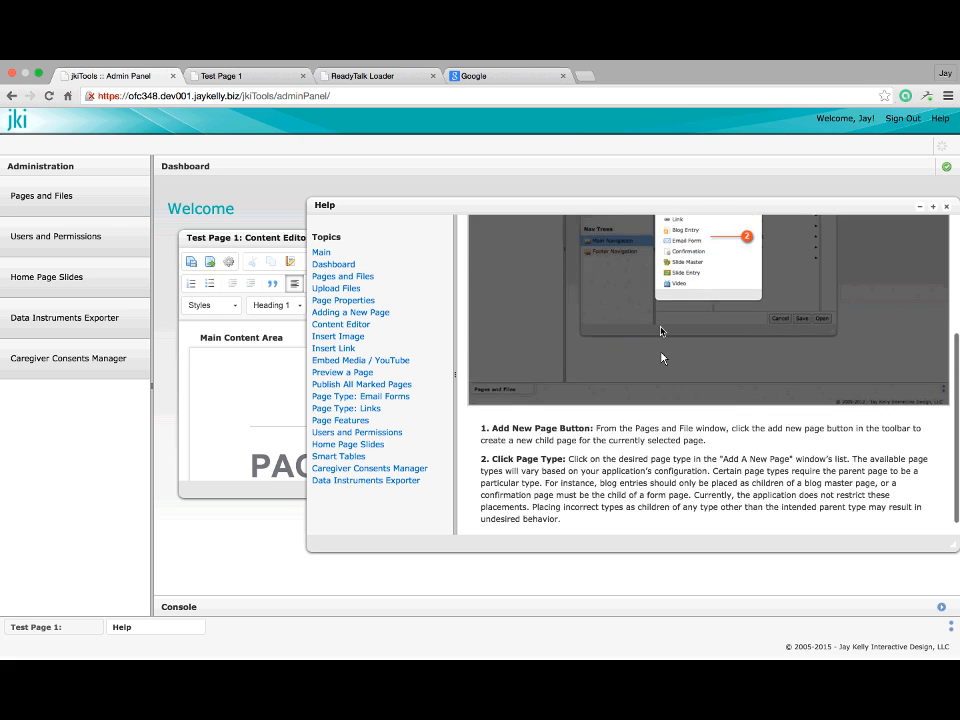
pyautogui.scroll(8, 661, 357)
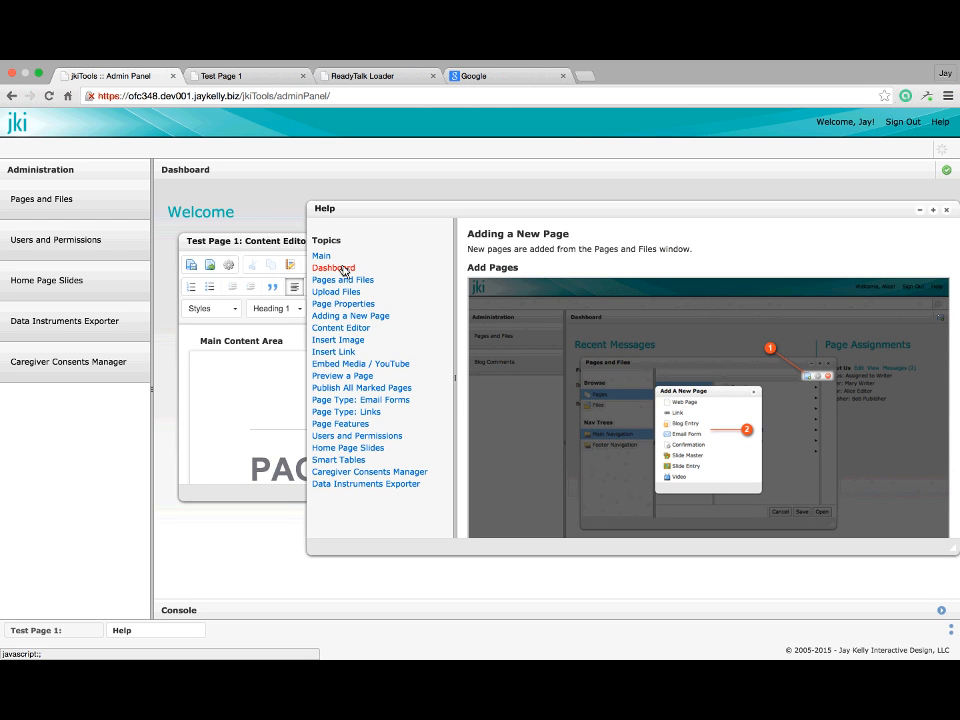
pyautogui.scroll(-5, 675, 378)
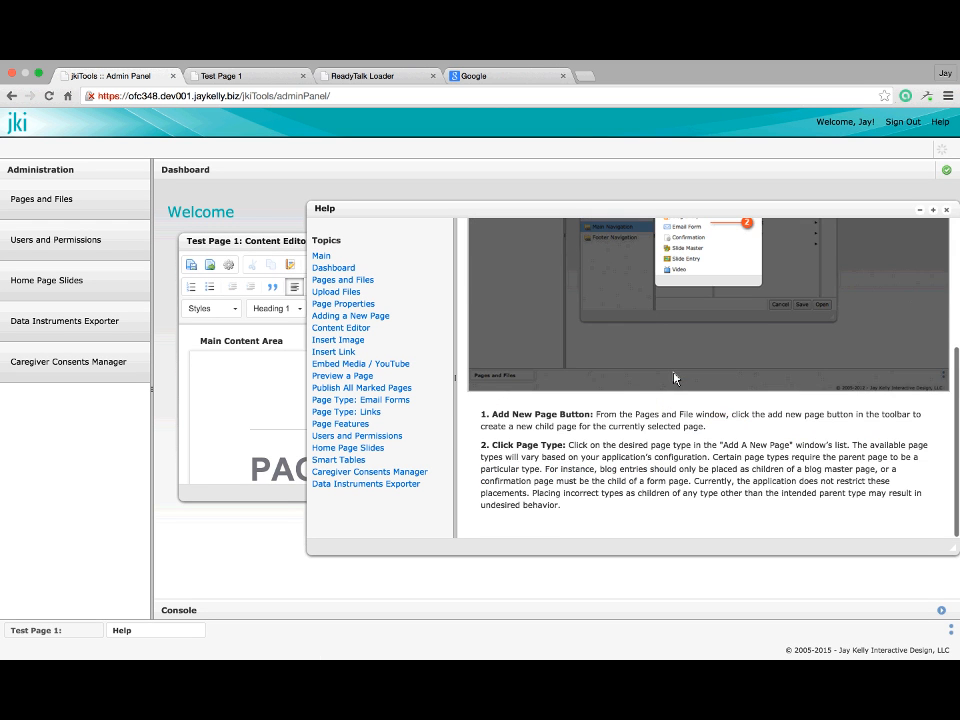
pyautogui.scroll(3, 675, 402)
pyautogui.scroll(-2, 675, 402)
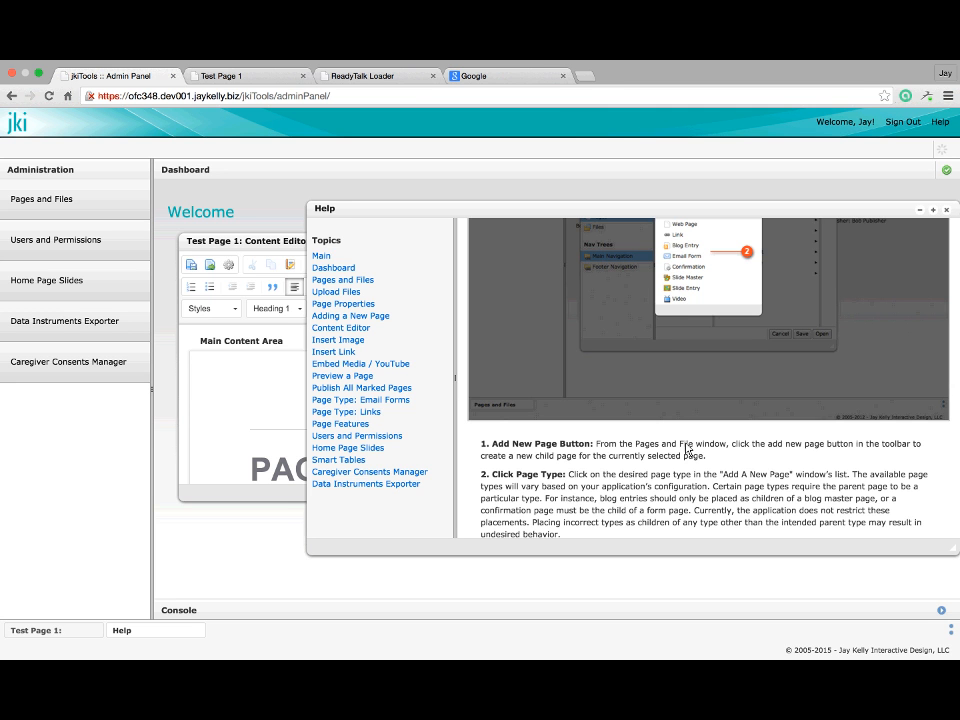
pyautogui.scroll(-1, 688, 450)
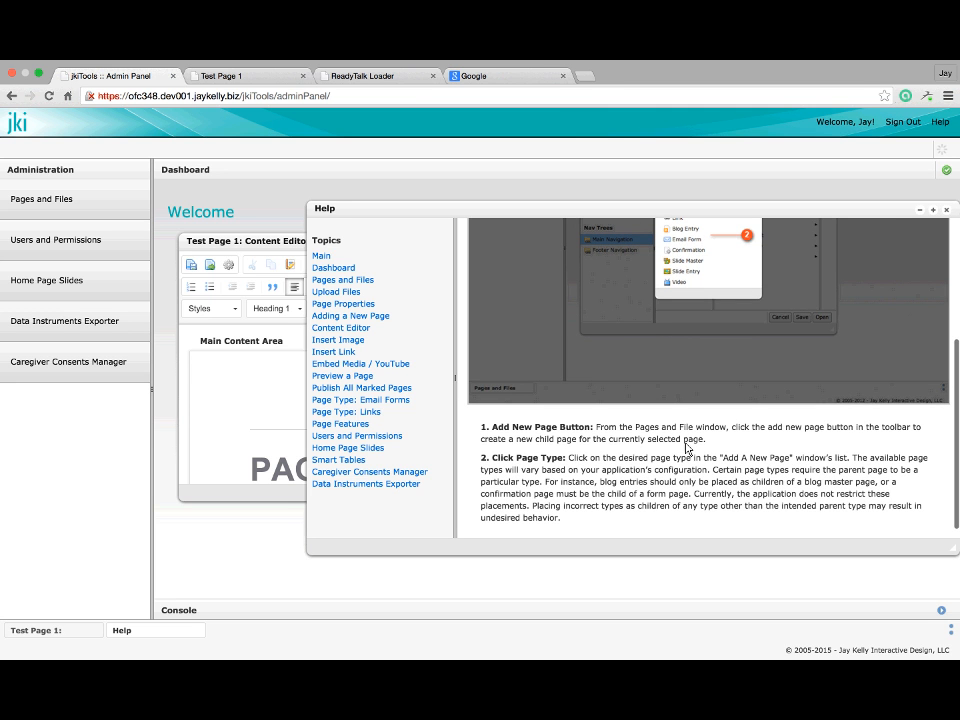
pyautogui.scroll(-1, 685, 448)
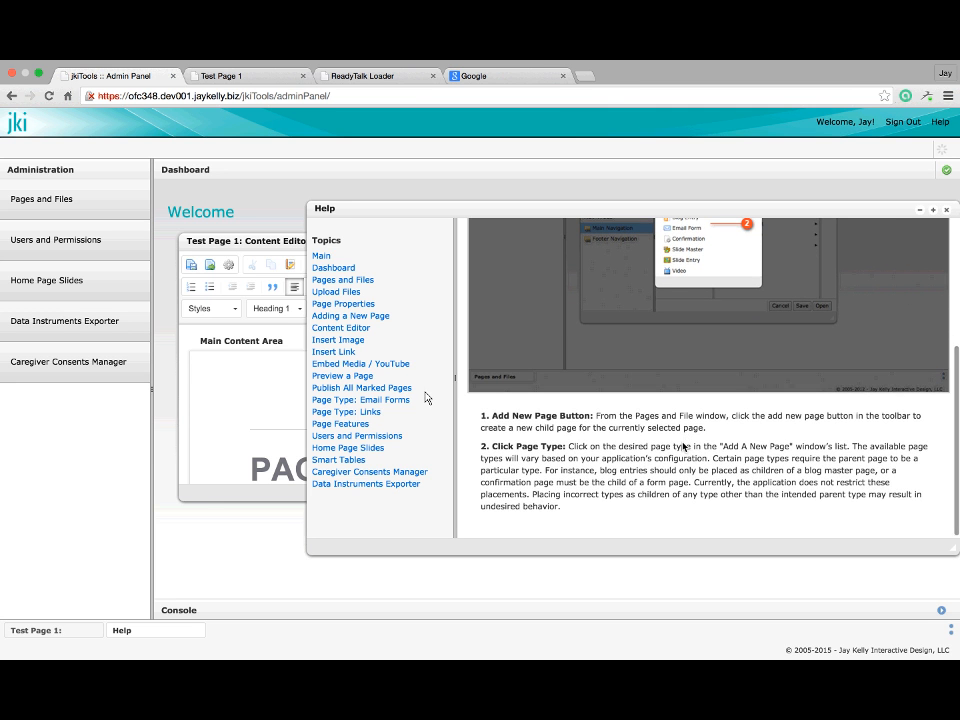
pyautogui.click(343, 280)
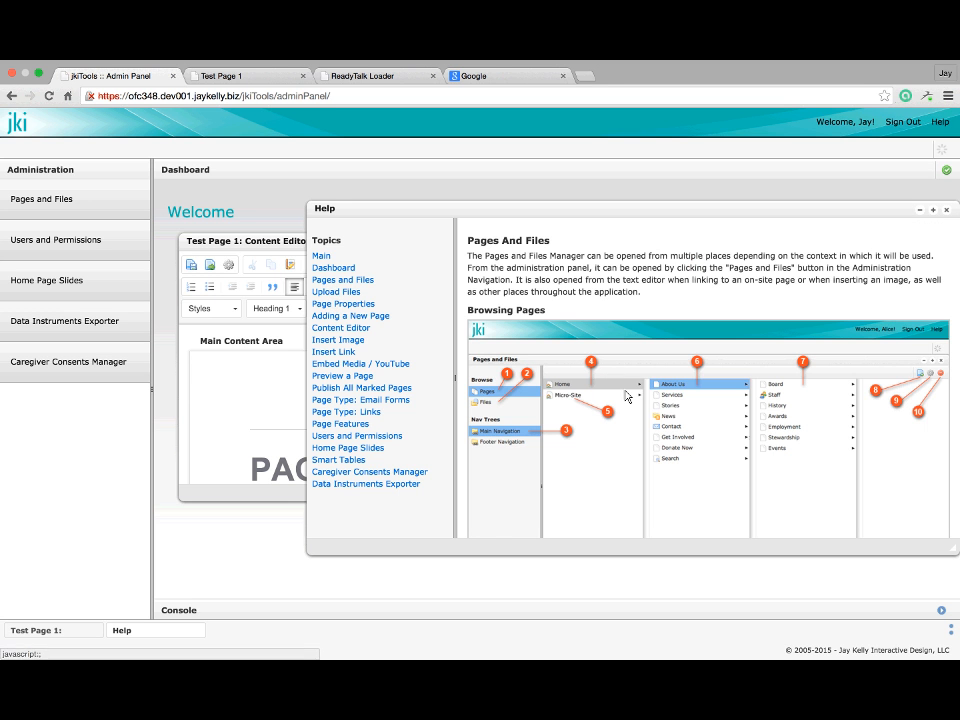
pyautogui.scroll(-10, 626, 393)
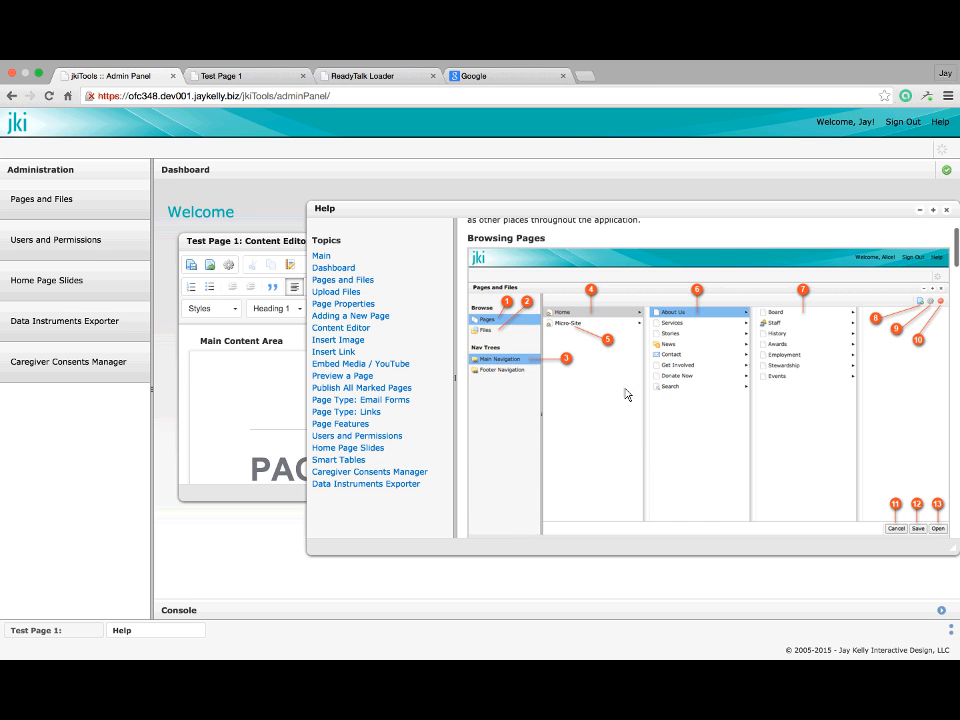
pyautogui.scroll(-12, 626, 388)
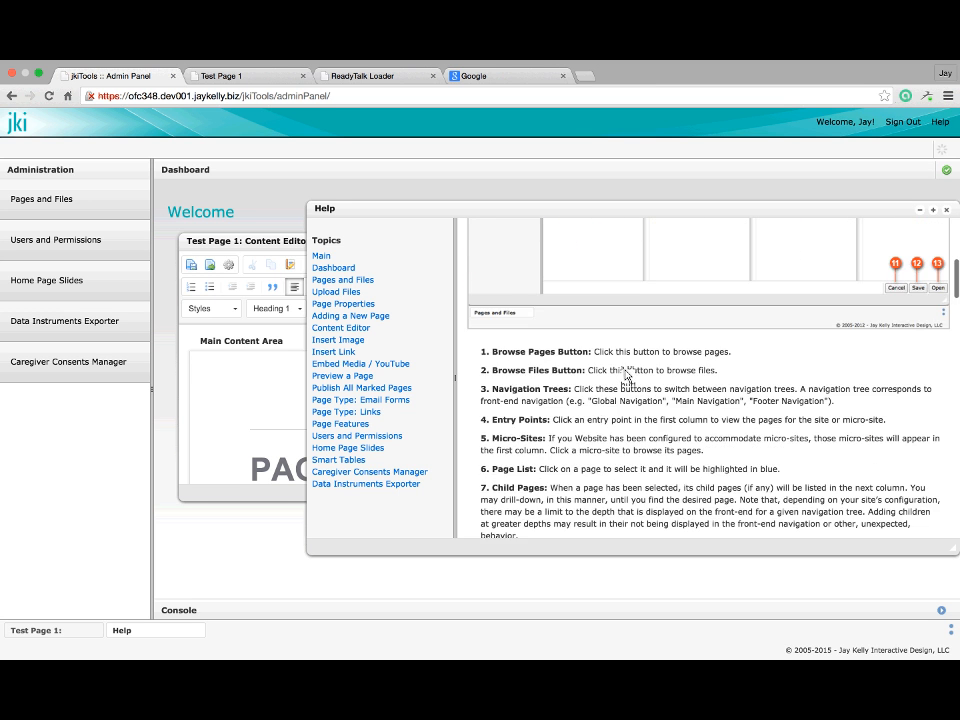
pyautogui.scroll(-20, 626, 375)
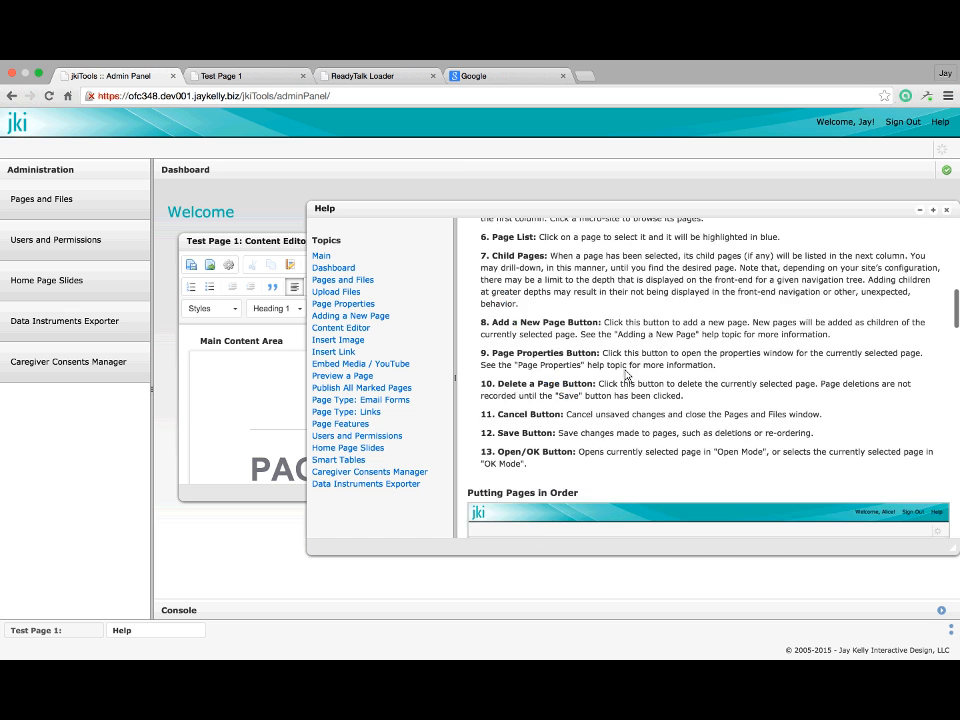
pyautogui.scroll(5, 626, 376)
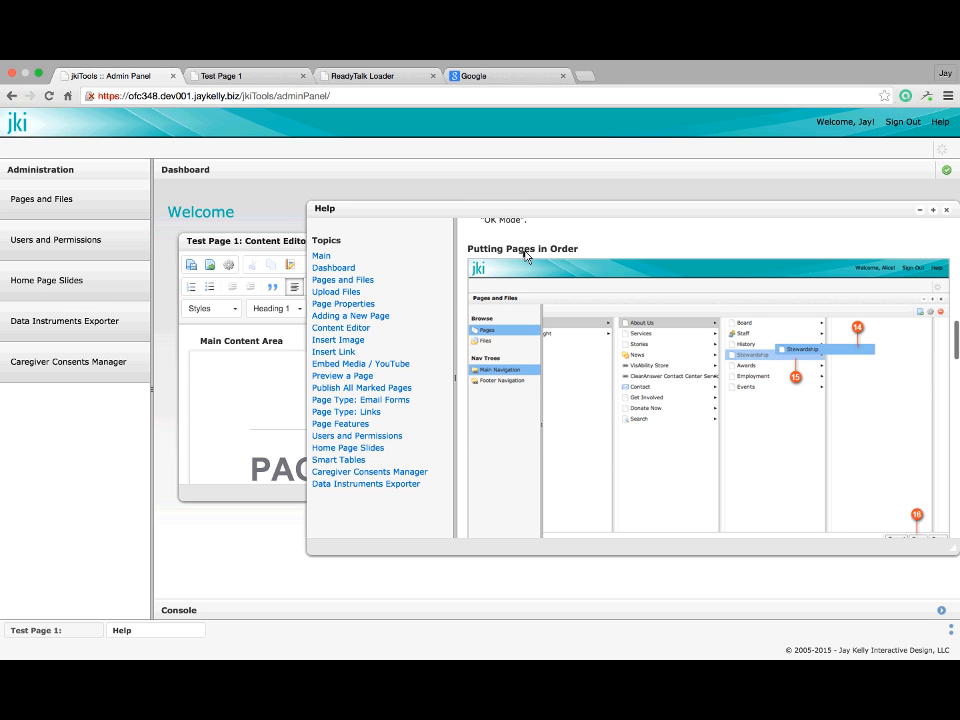
pyautogui.scroll(-1, 520, 250)
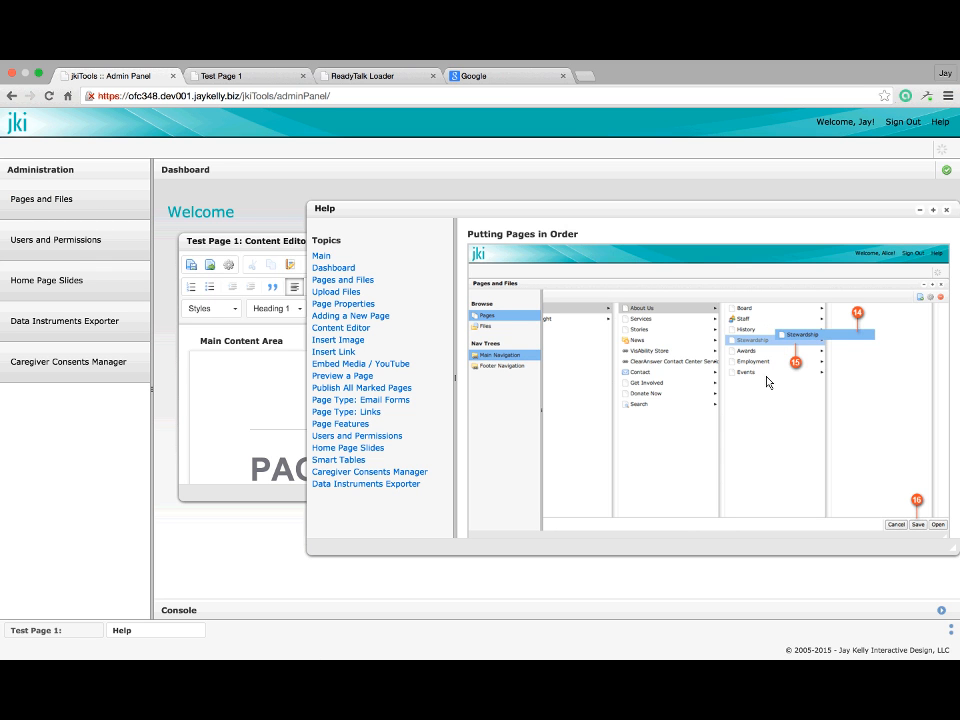
pyautogui.scroll(-4, 763, 341)
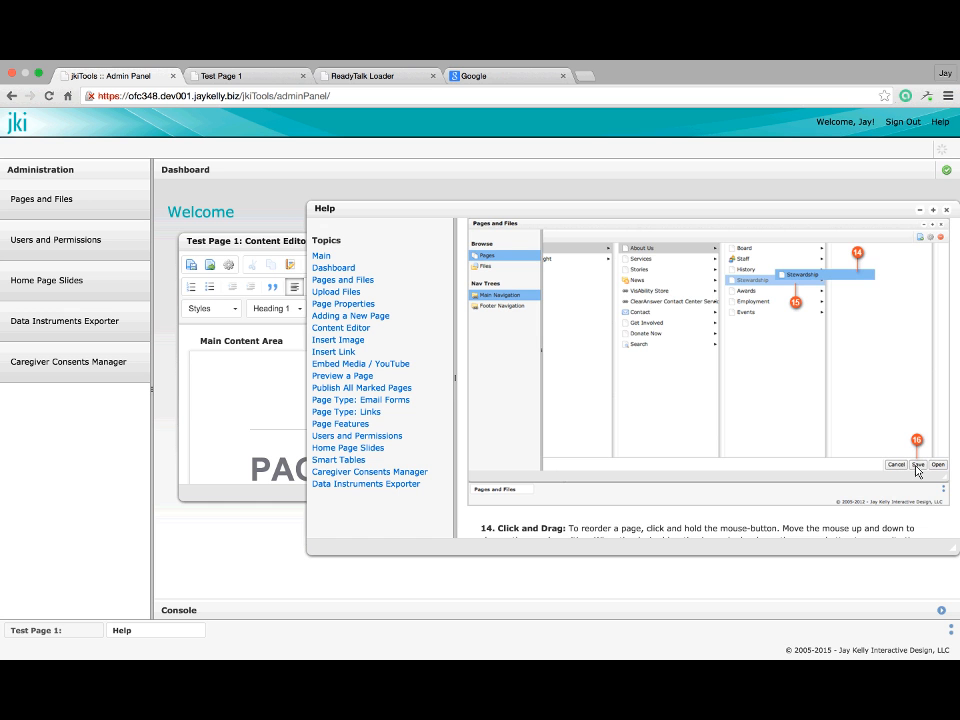
pyautogui.scroll(-8, 917, 468)
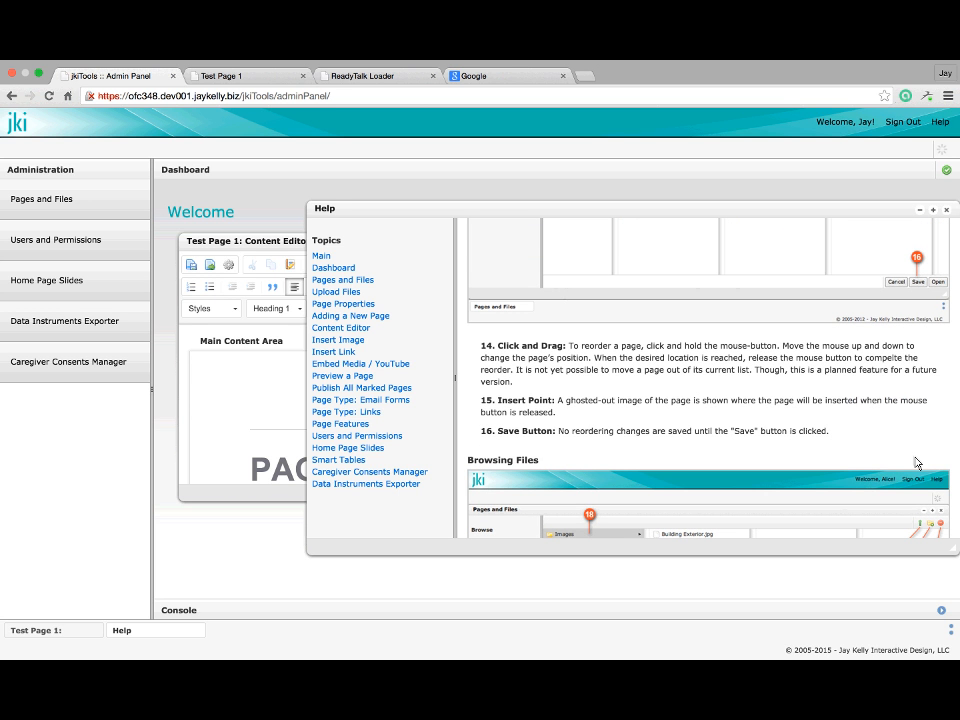
pyautogui.scroll(-7, 917, 463)
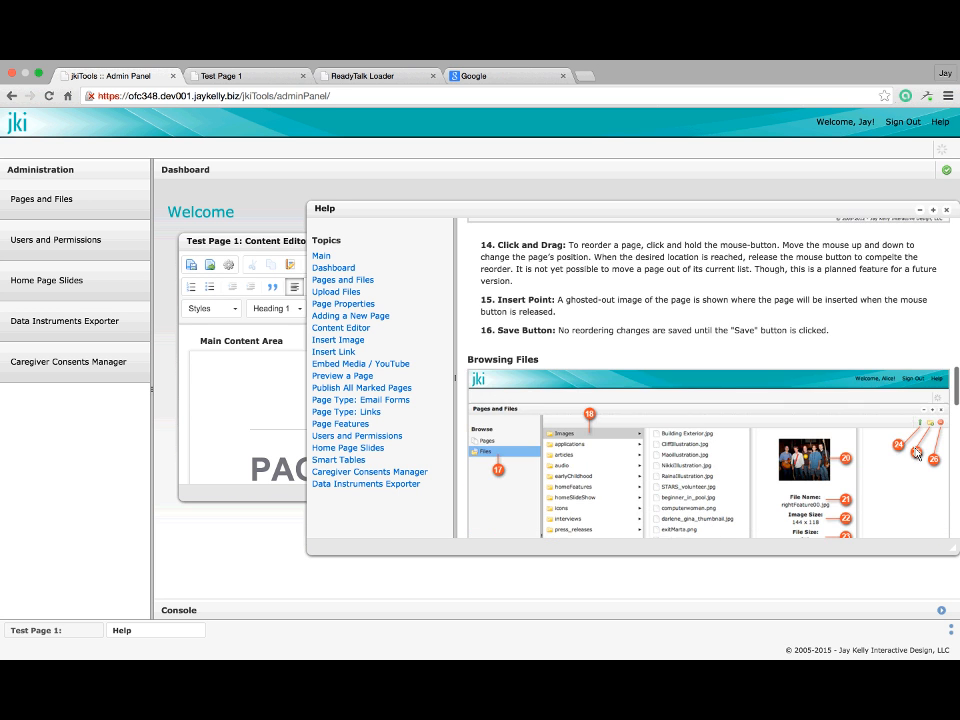
pyautogui.scroll(-3, 917, 455)
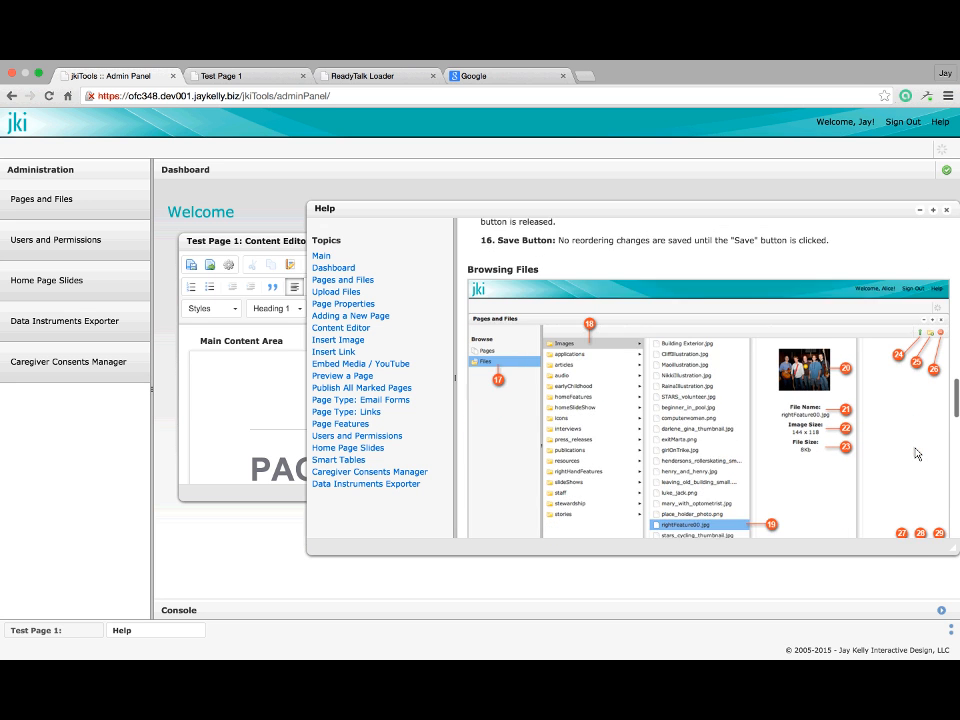
pyautogui.scroll(-1, 917, 450)
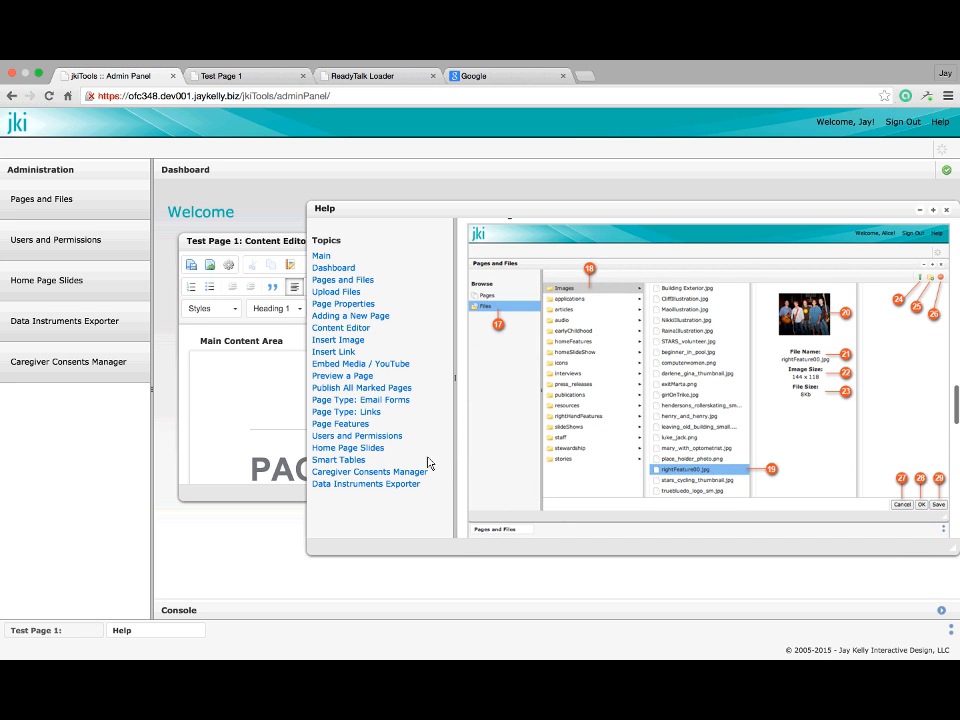
# Close Help, maximize Test Page 1's content editor and place the cursor above the orange block
pyautogui.click(946, 210)
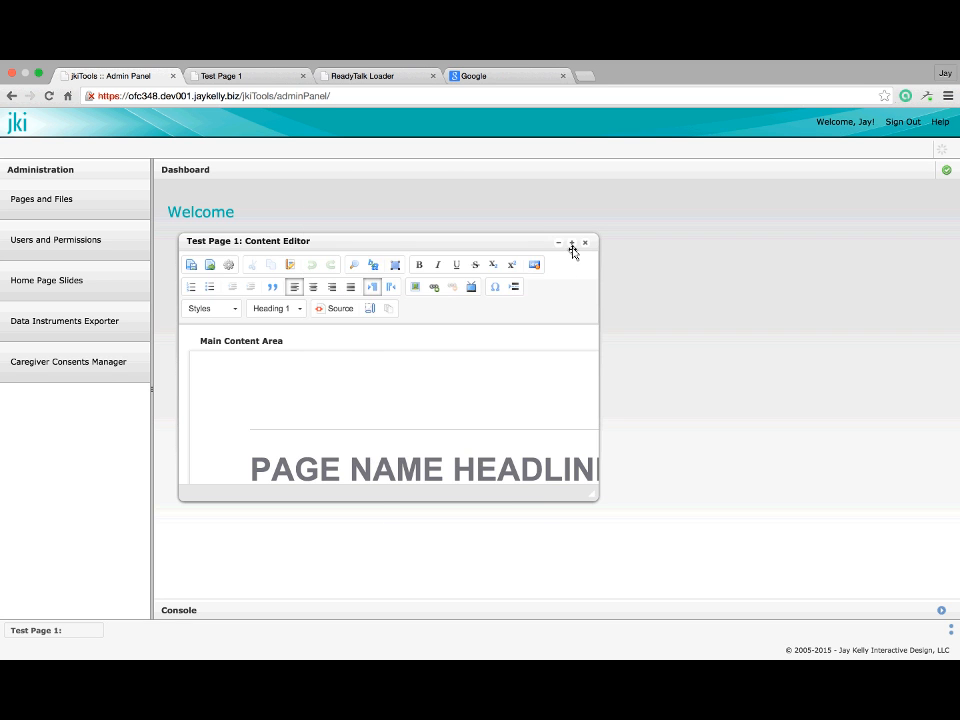
pyautogui.click(572, 243)
pyautogui.scroll(-10, 411, 567)
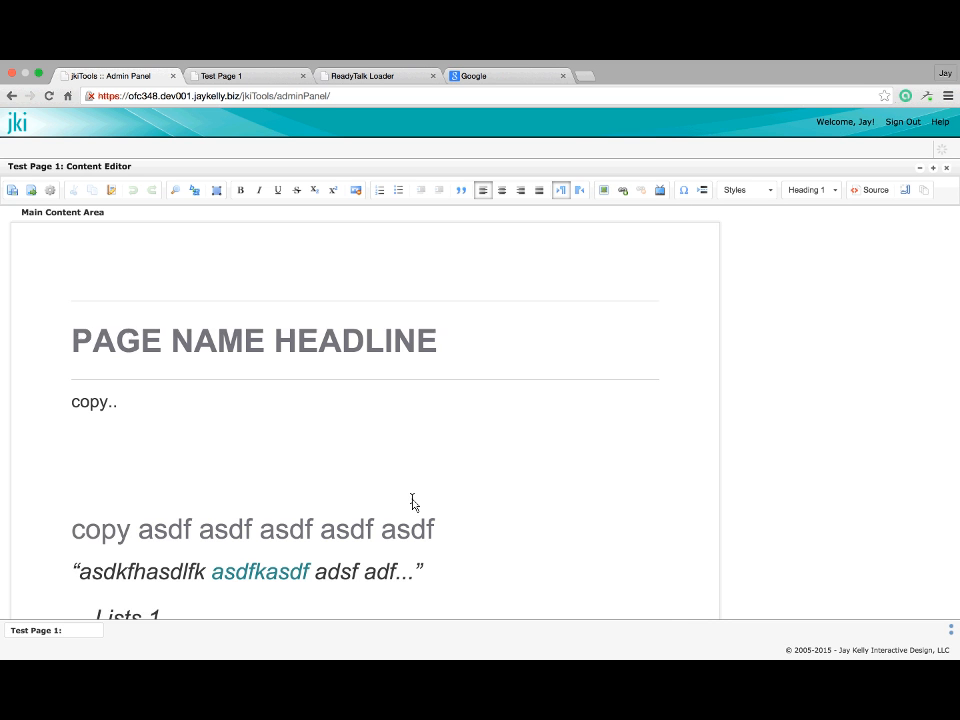
pyautogui.scroll(-3, 193, 525)
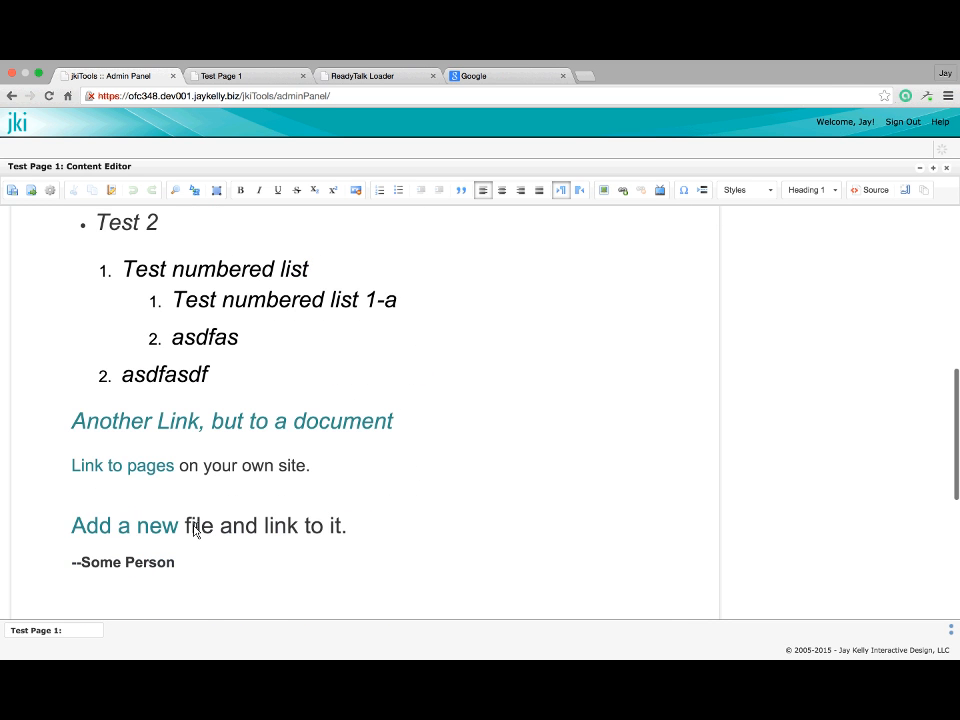
pyautogui.scroll(-6, 200, 520)
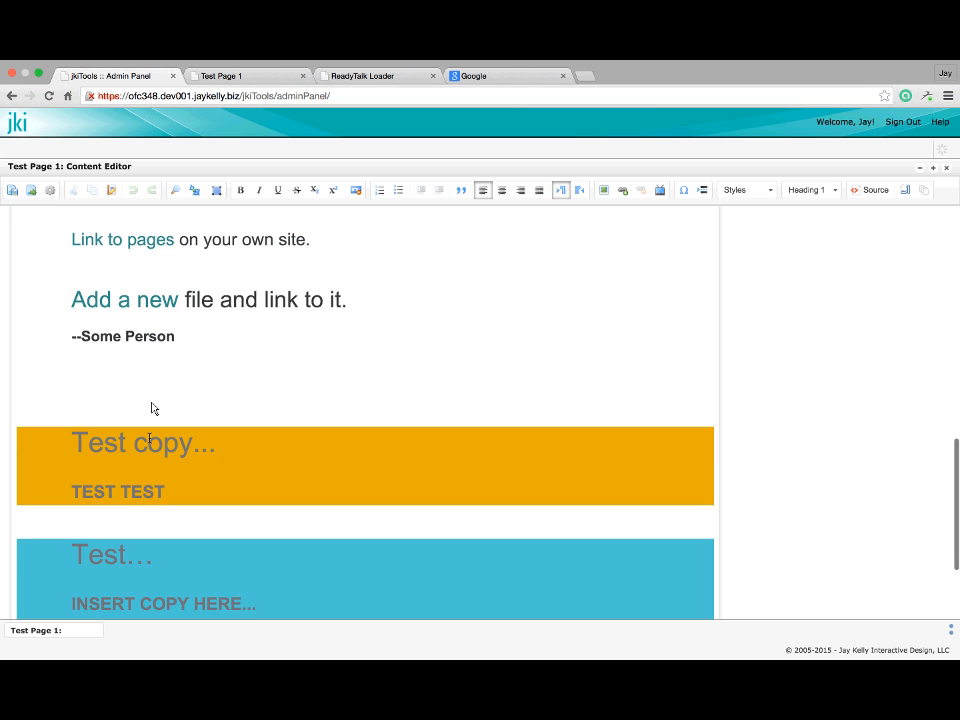
pyautogui.click(150, 405)
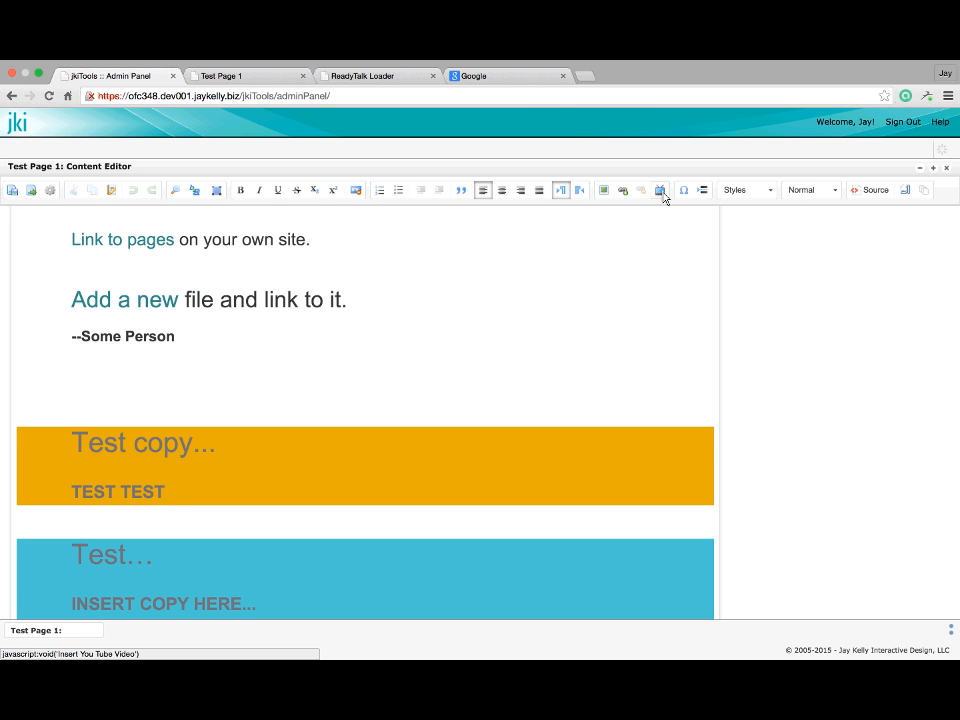
# Open and enlarge the YouTube embed dialog, cancel without embedding, then close the editor
pyautogui.click(661, 192)
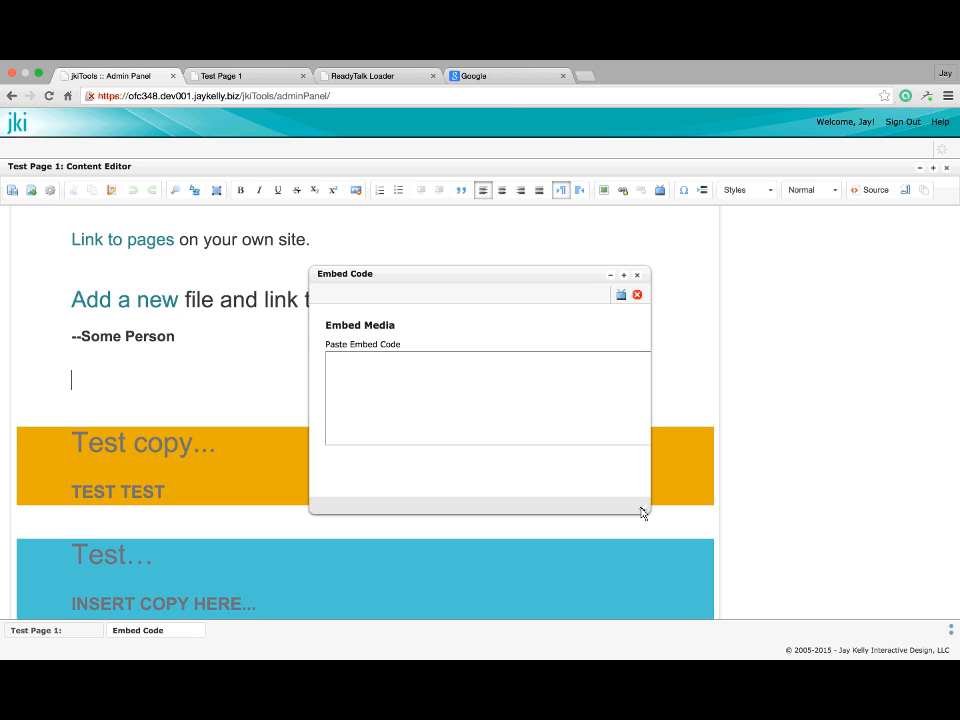
pyautogui.moveTo(642, 513); pyautogui.dragTo(739, 519)
pyautogui.click(462, 401)
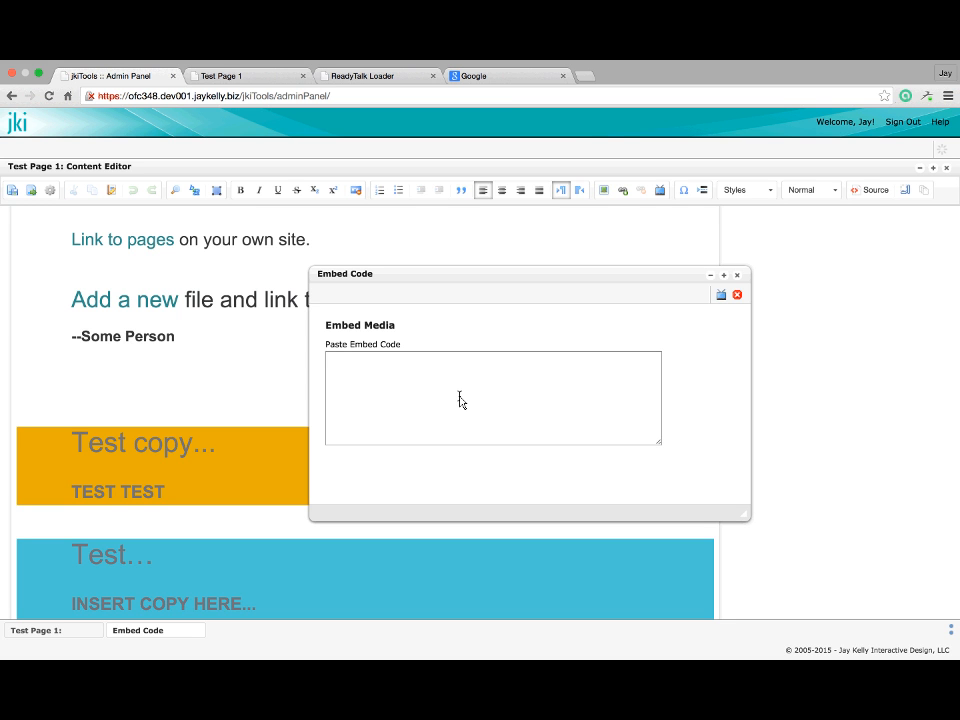
pyautogui.click(738, 281)
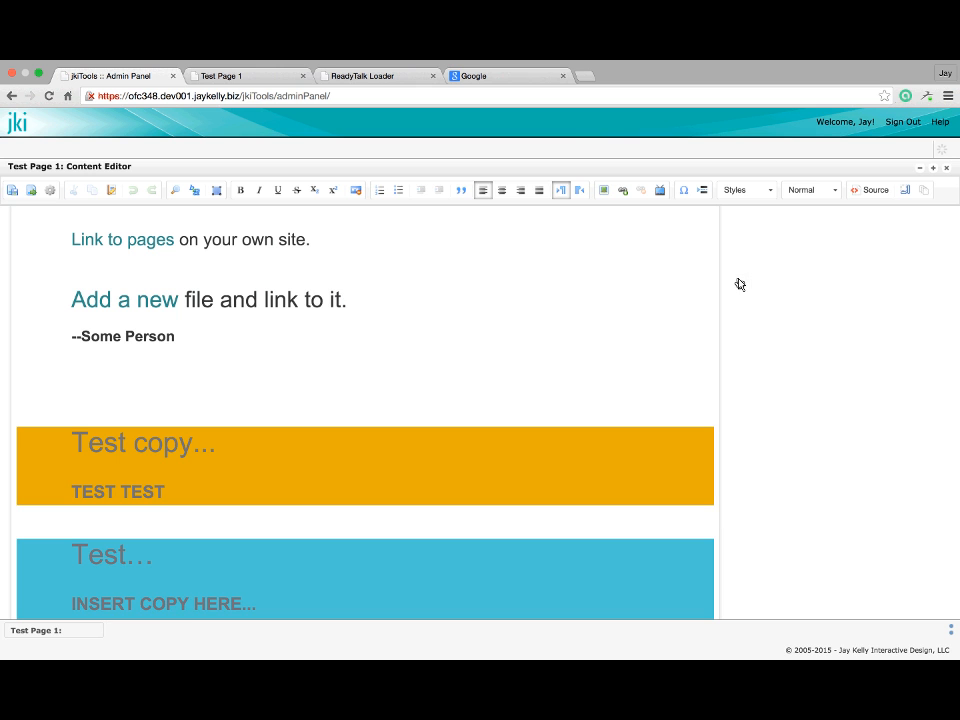
pyautogui.click(946, 167)
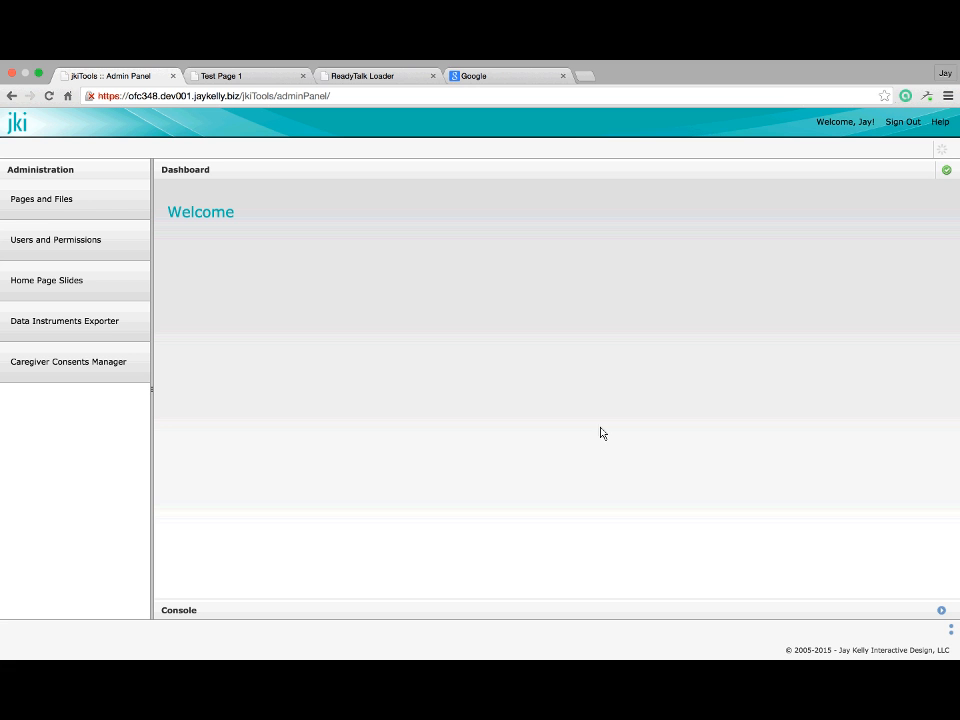
# Open the Home Page Slides manager full-panel and scroll through the slide list
pyautogui.click(113, 293)
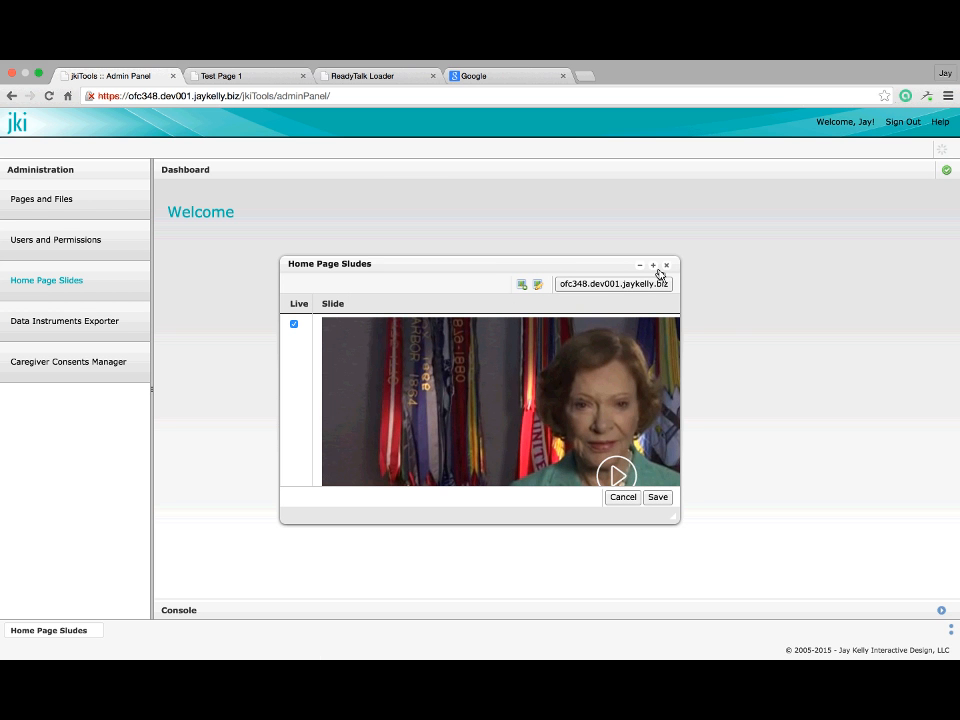
pyautogui.click(653, 266)
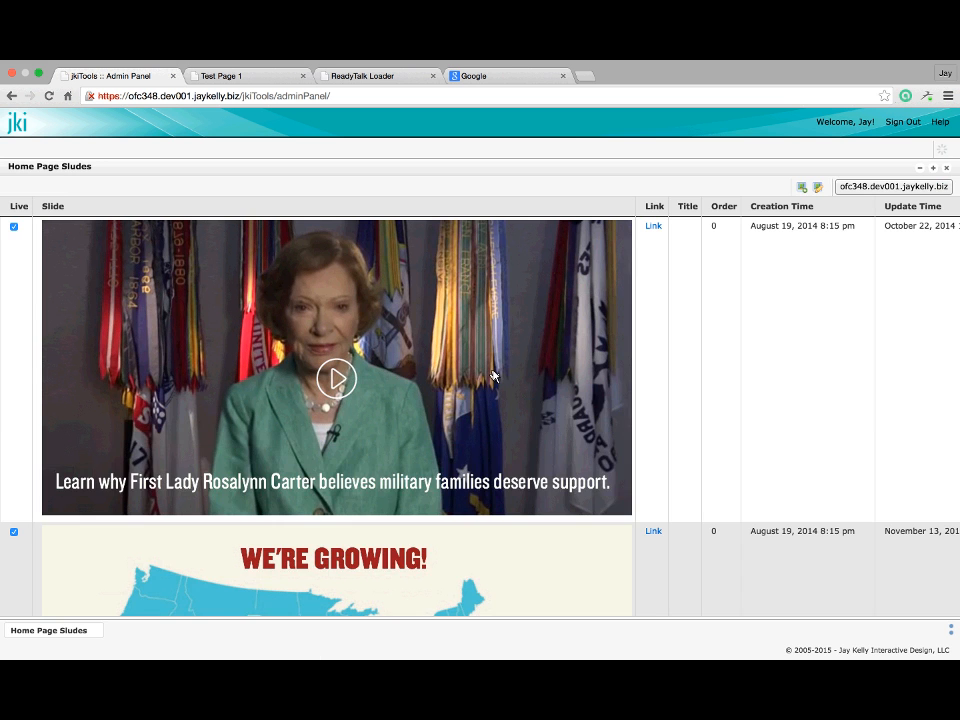
pyautogui.scroll(-3, 492, 375)
pyautogui.scroll(3, 568, 321)
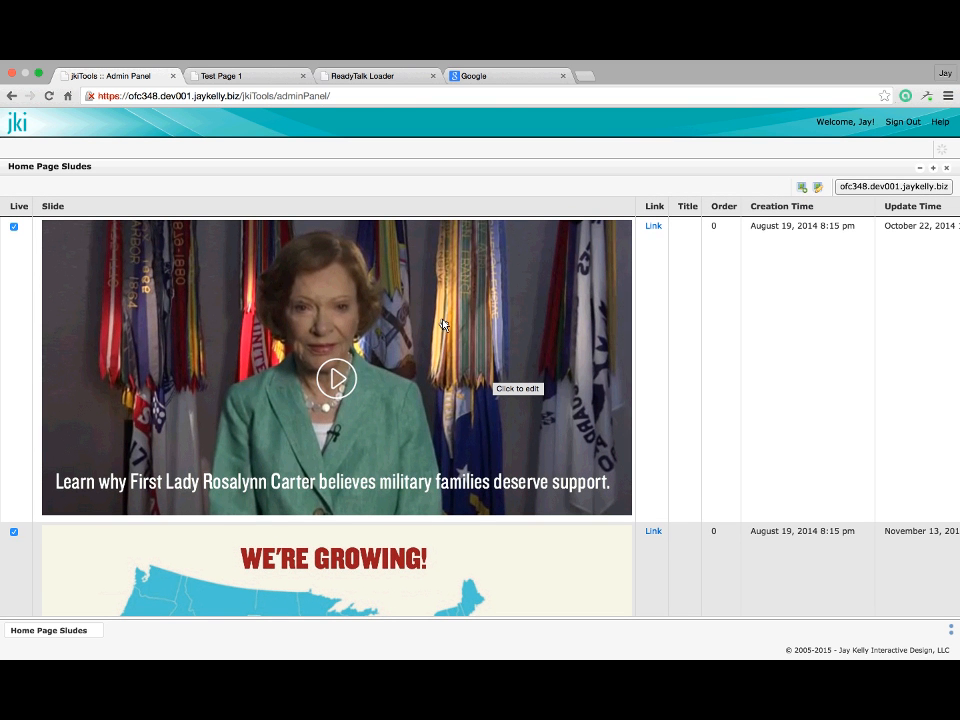
pyautogui.scroll(-5, 443, 325)
pyautogui.scroll(2, 443, 325)
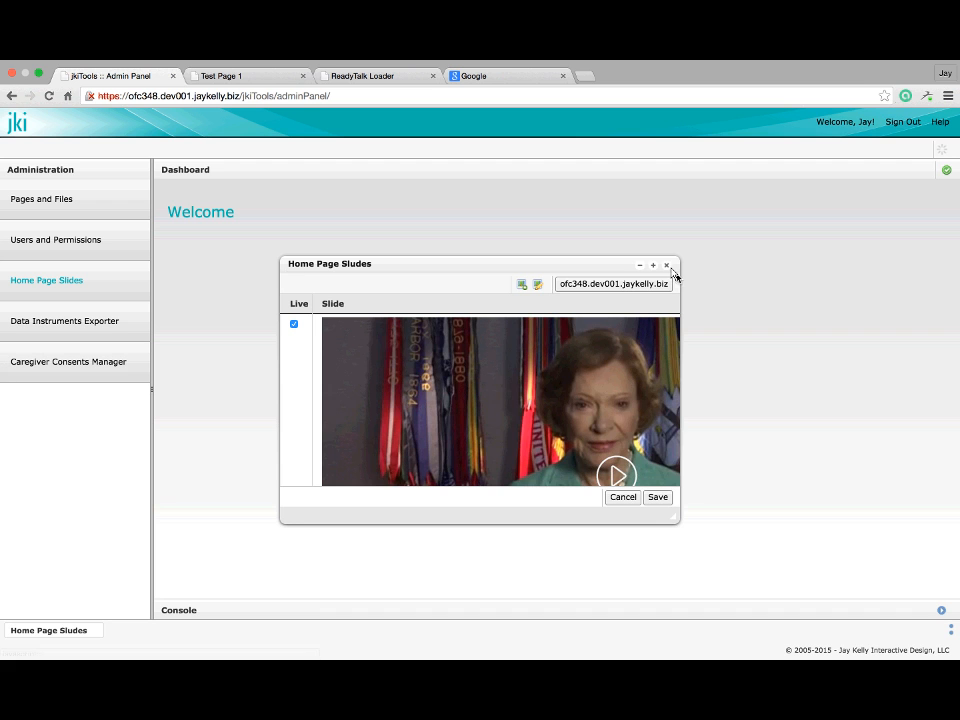
# Close and reopen the slides manager, maximize it again and review the slides
pyautogui.click(670, 266)
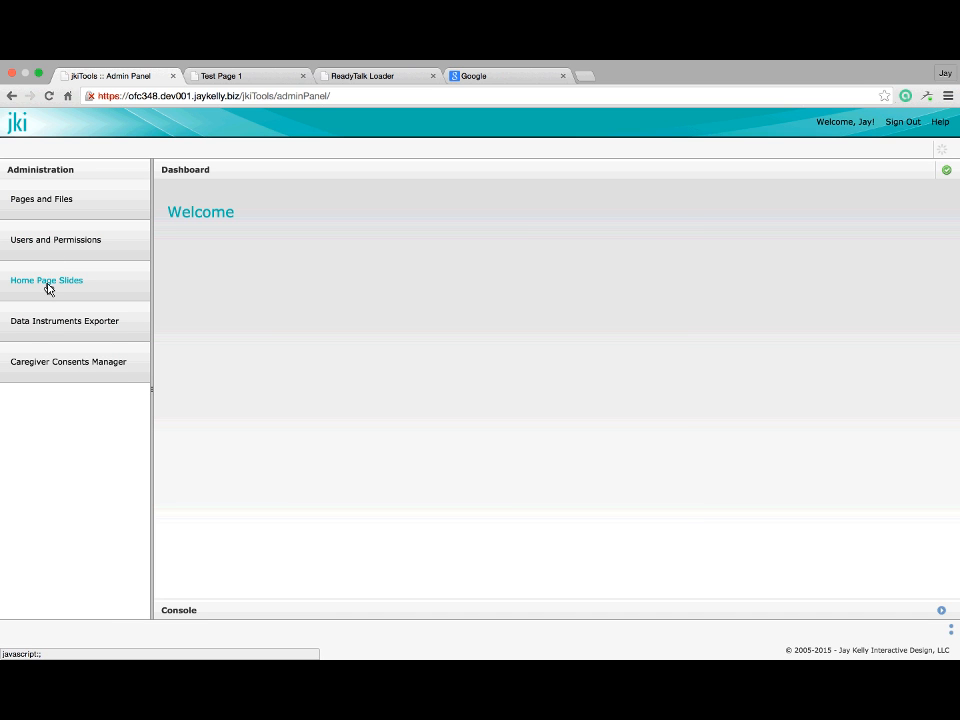
pyautogui.click(47, 284)
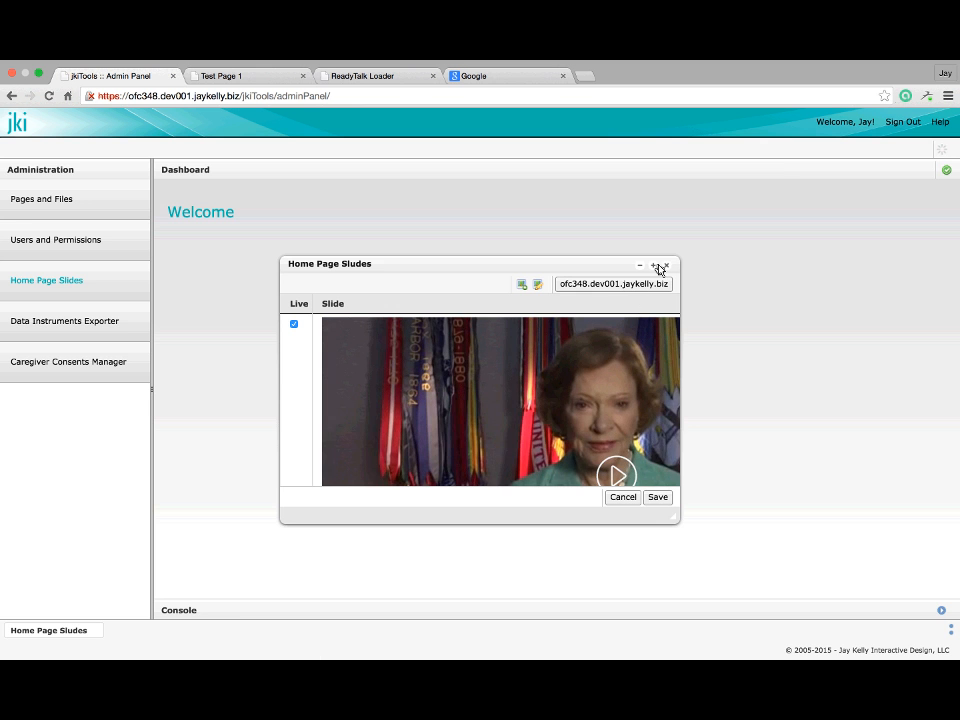
pyautogui.click(655, 266)
pyautogui.scroll(-3, 590, 340)
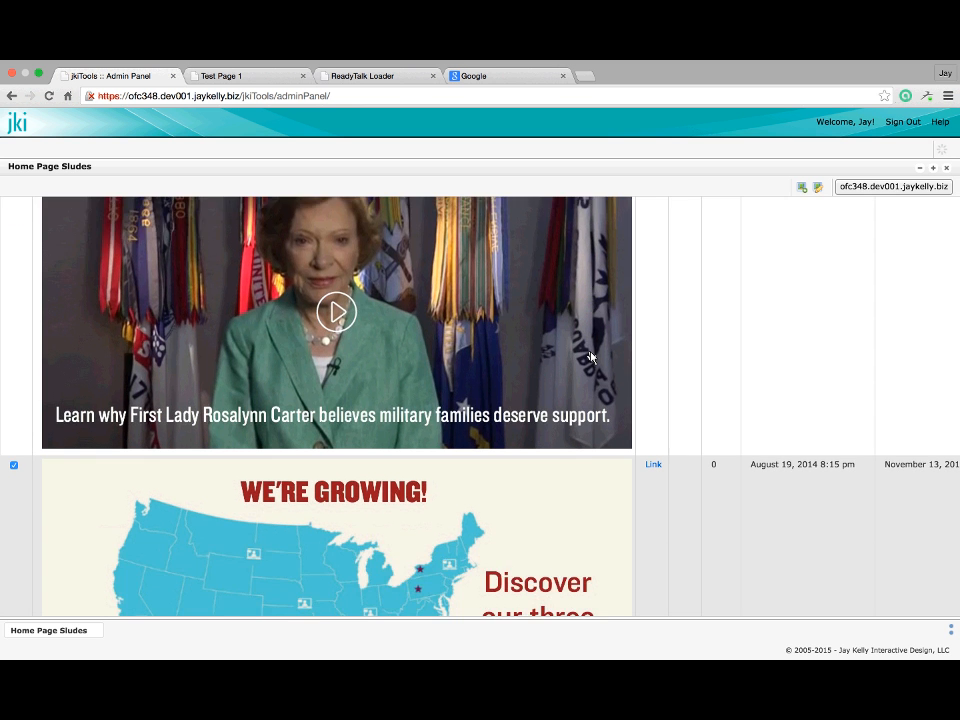
pyautogui.scroll(3, 590, 320)
pyautogui.scroll(-8, 590, 307)
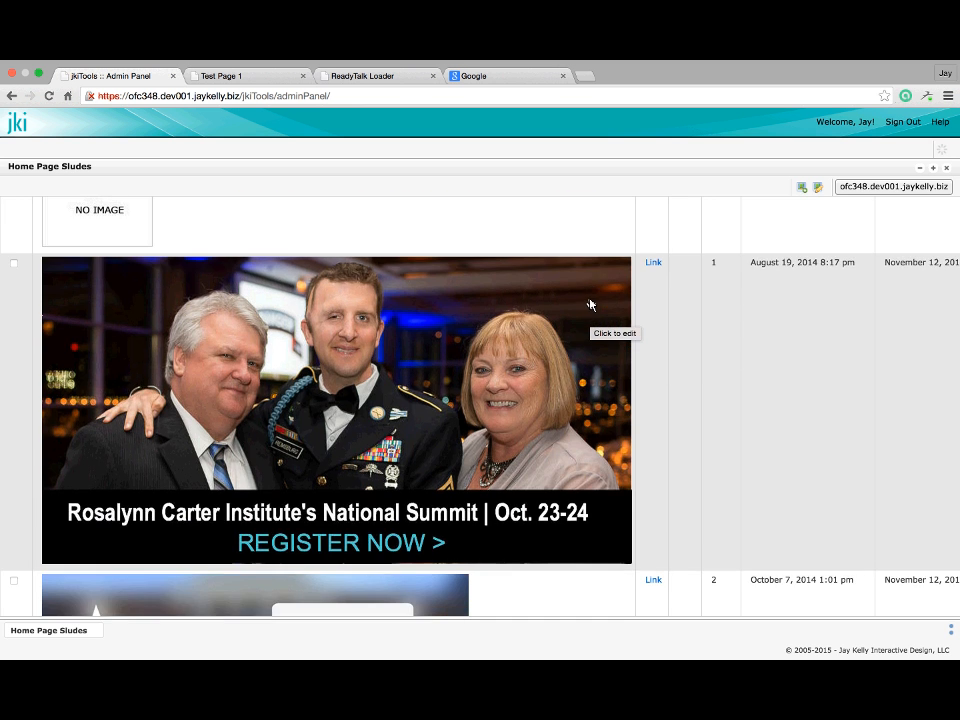
pyautogui.scroll(4, 590, 320)
pyautogui.scroll(4, 590, 340)
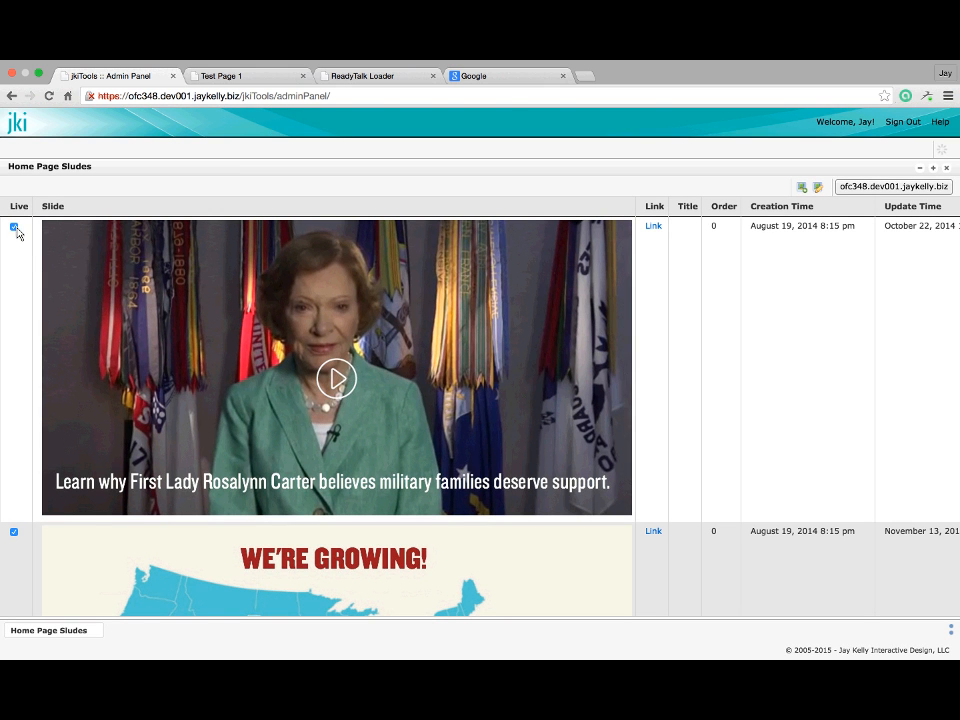
# Replace the first slide's image with white_house.jpg (860 × 787) from the photos folder
pyautogui.doubleClick(352, 345)
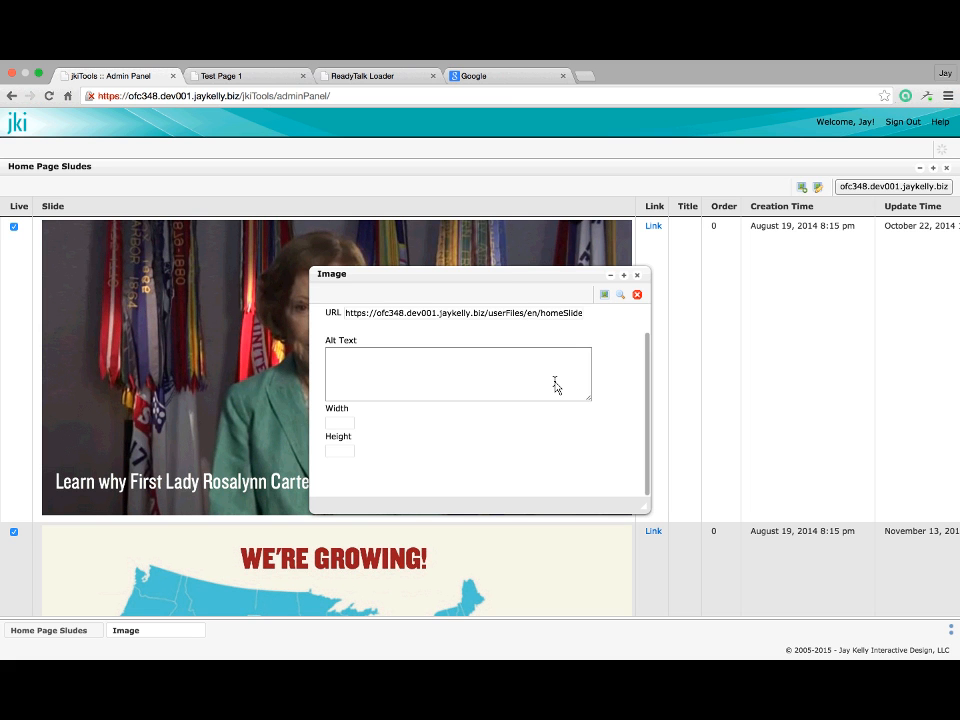
pyautogui.scroll(2, 556, 387)
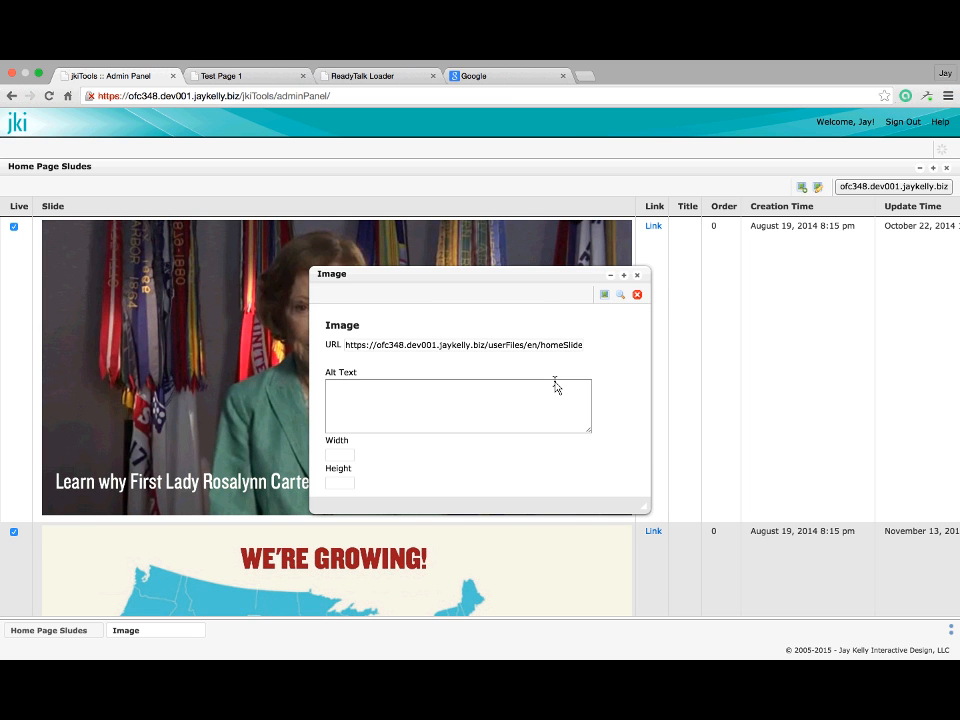
pyautogui.click(619, 301)
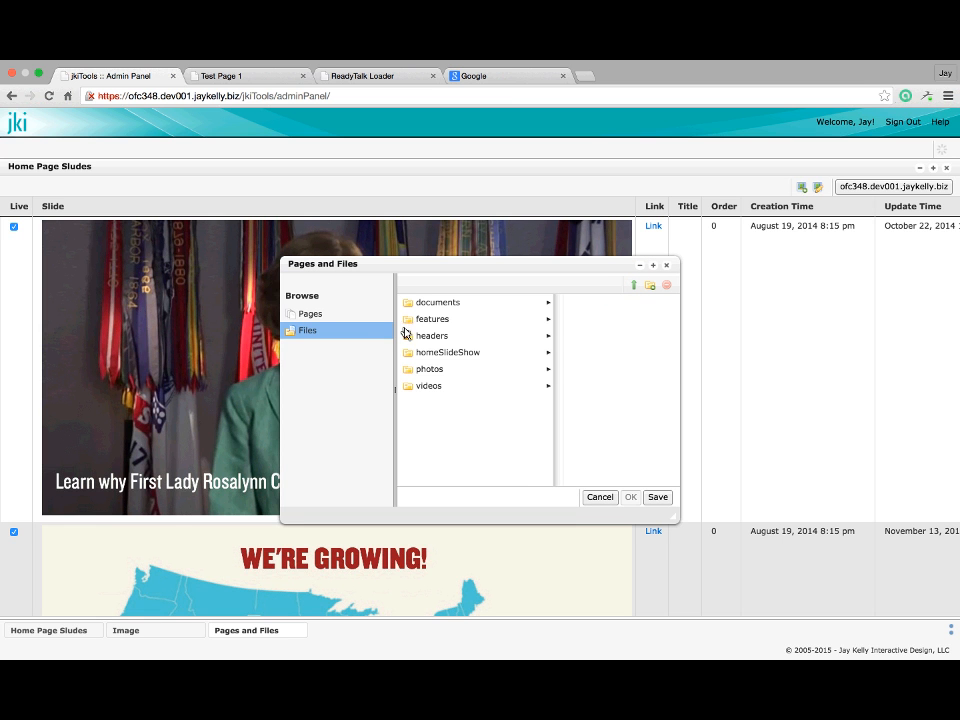
pyautogui.click(440, 370)
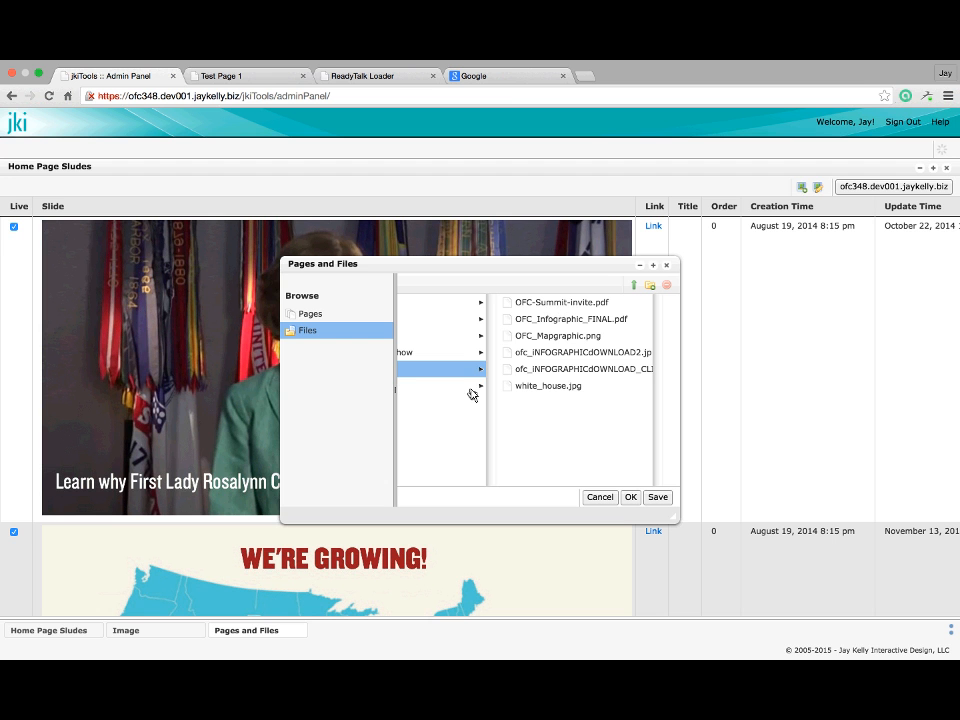
pyautogui.click(545, 388)
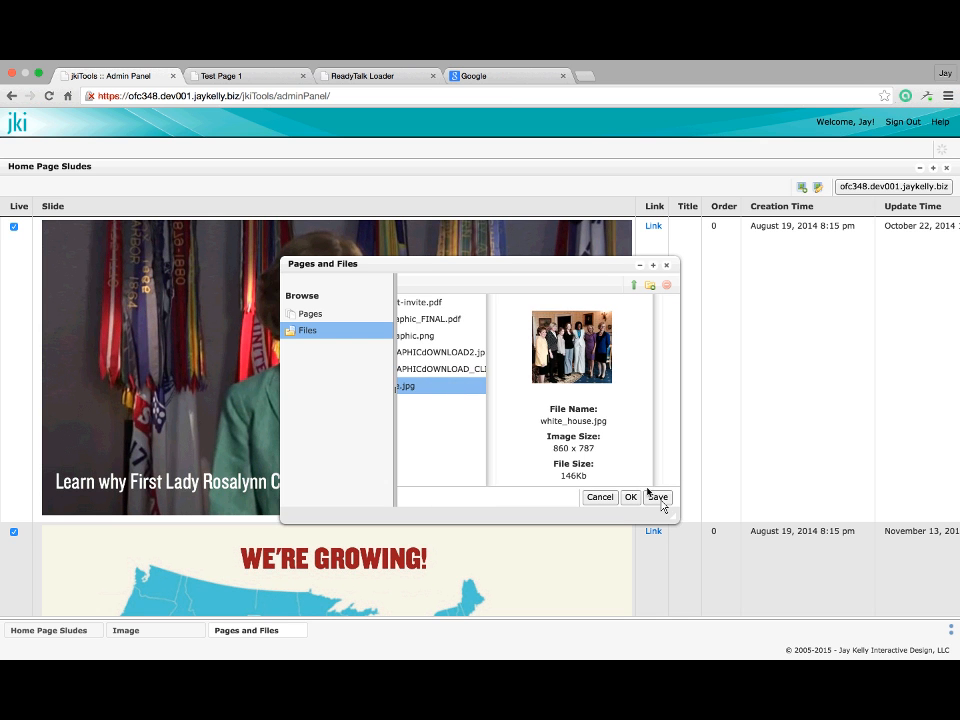
pyautogui.click(630, 497)
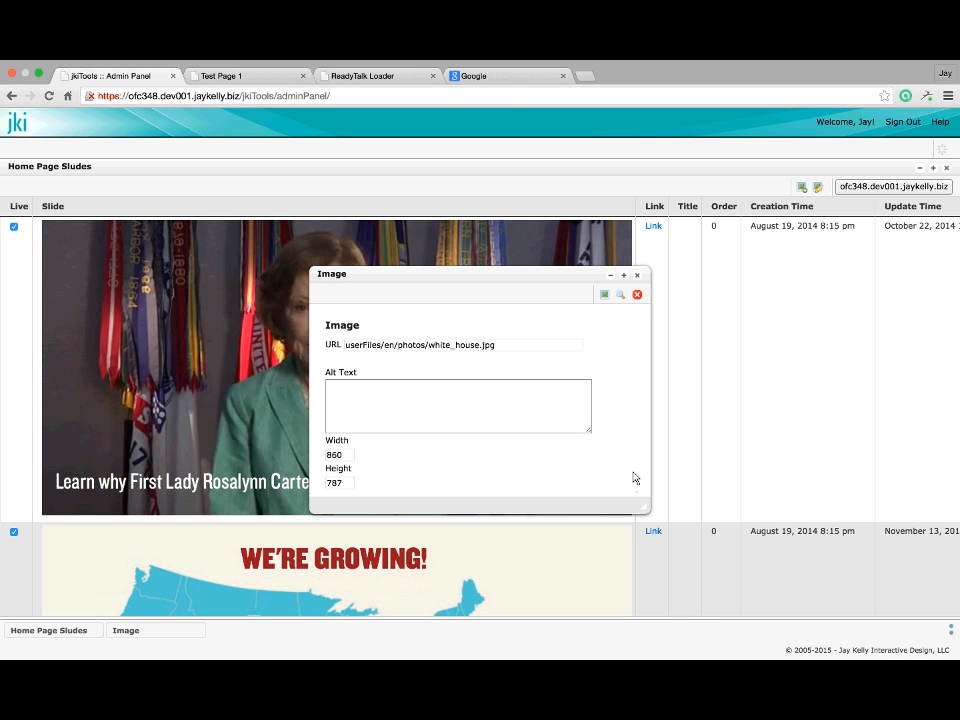
pyautogui.click(605, 298)
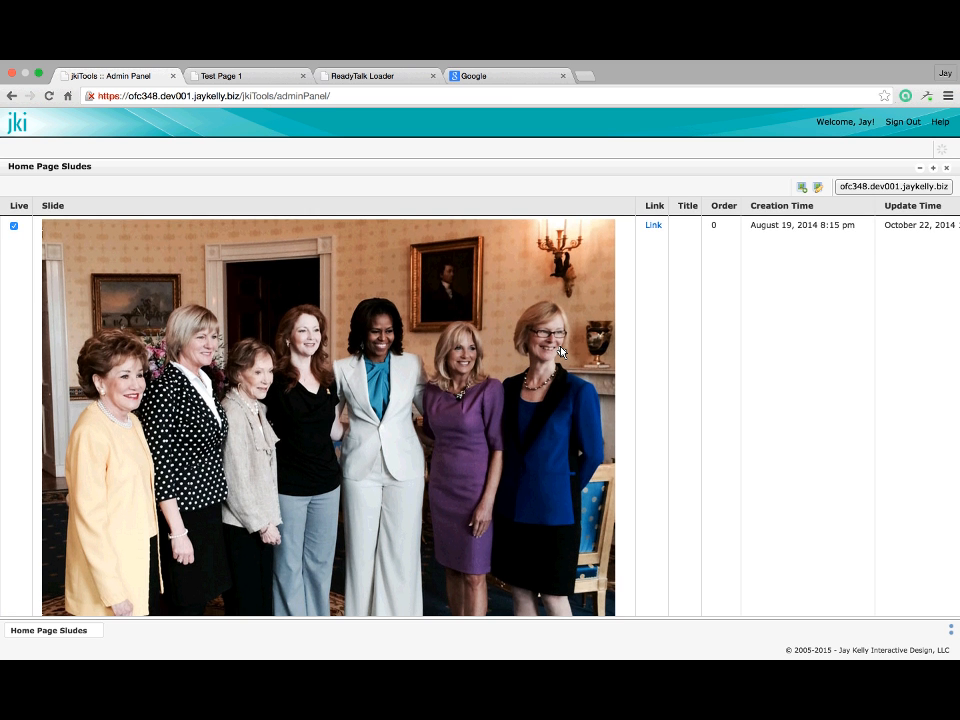
pyautogui.scroll(-5, 560, 351)
pyautogui.scroll(5, 561, 352)
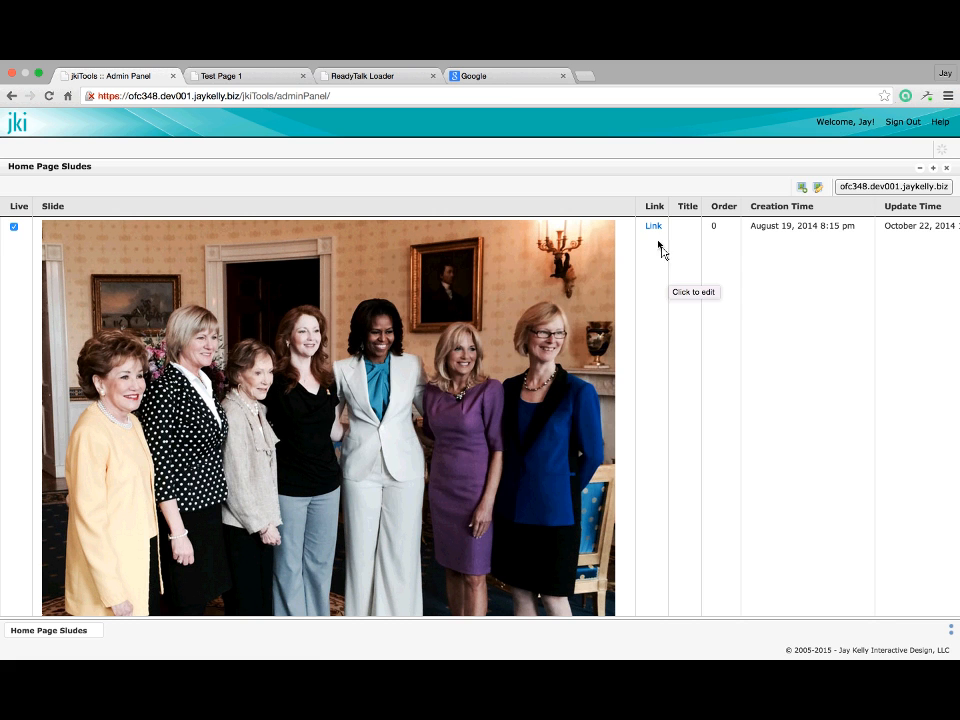
# Link the first slide to the Home > Find Support page (/find_support/)
pyautogui.click(651, 228)
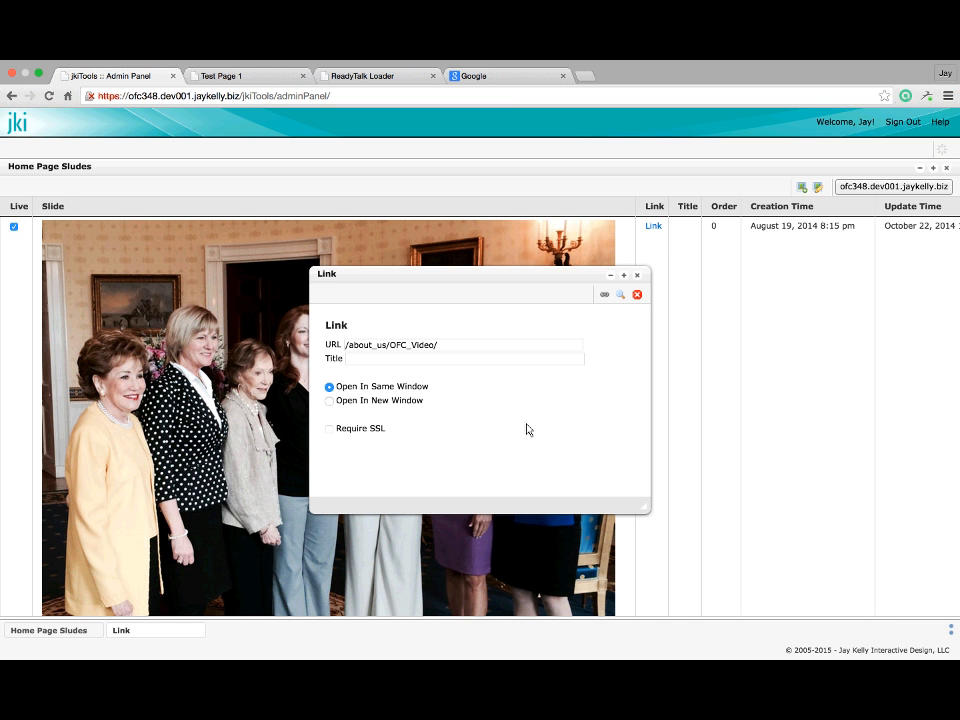
pyautogui.click(621, 296)
pyautogui.click(465, 304)
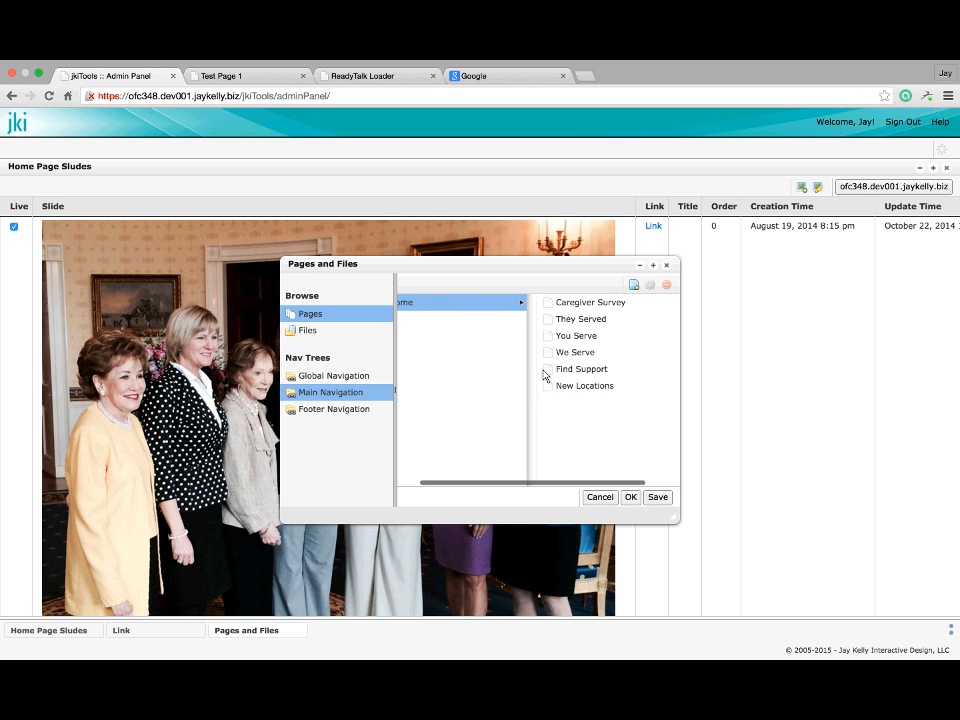
pyautogui.click(546, 370)
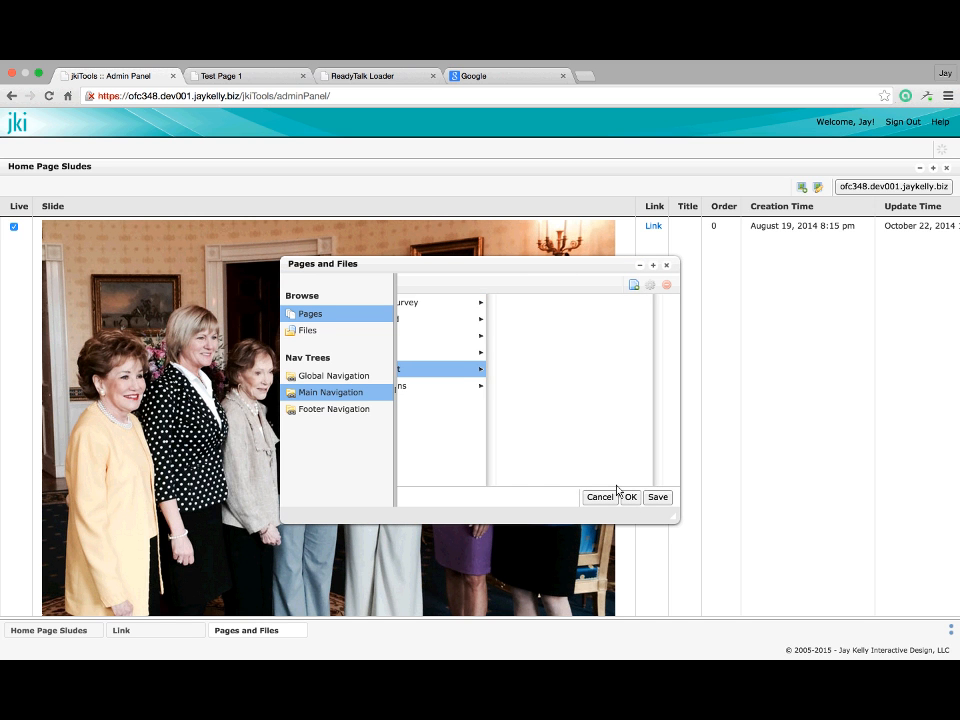
pyautogui.click(628, 498)
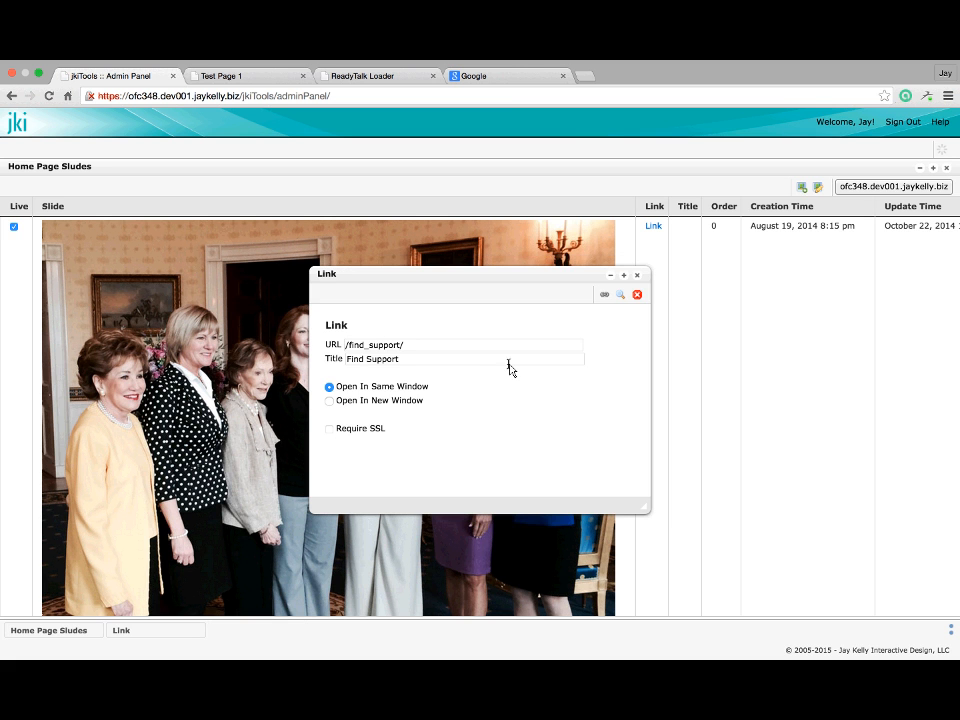
pyautogui.click(605, 296)
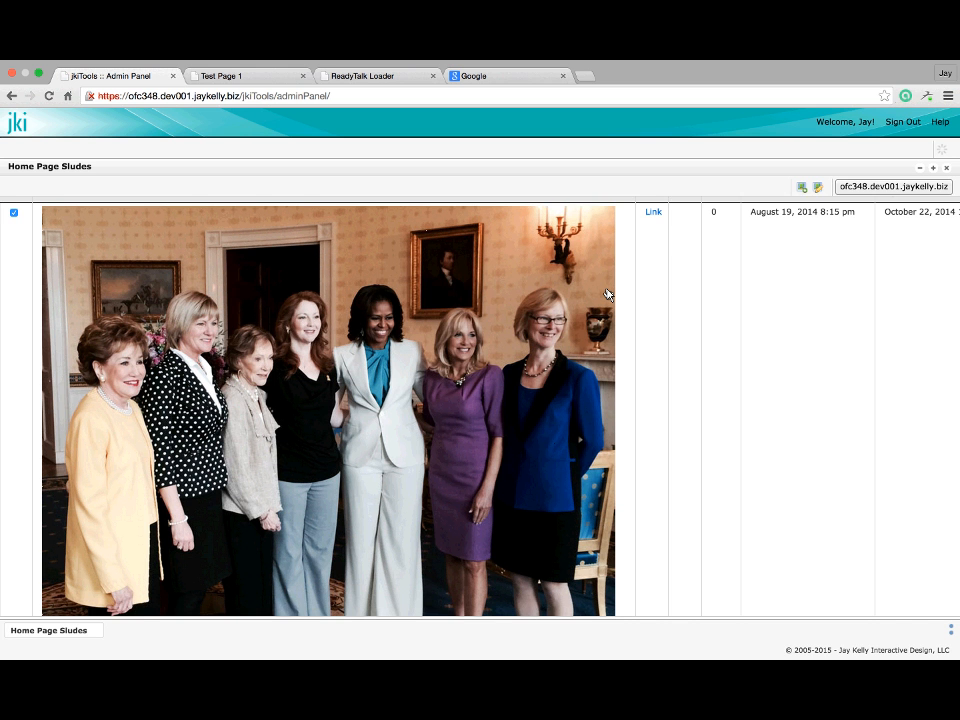
# Enter 'Whitehouse Photo' as the first slide's title and commit it
pyautogui.click(686, 228)
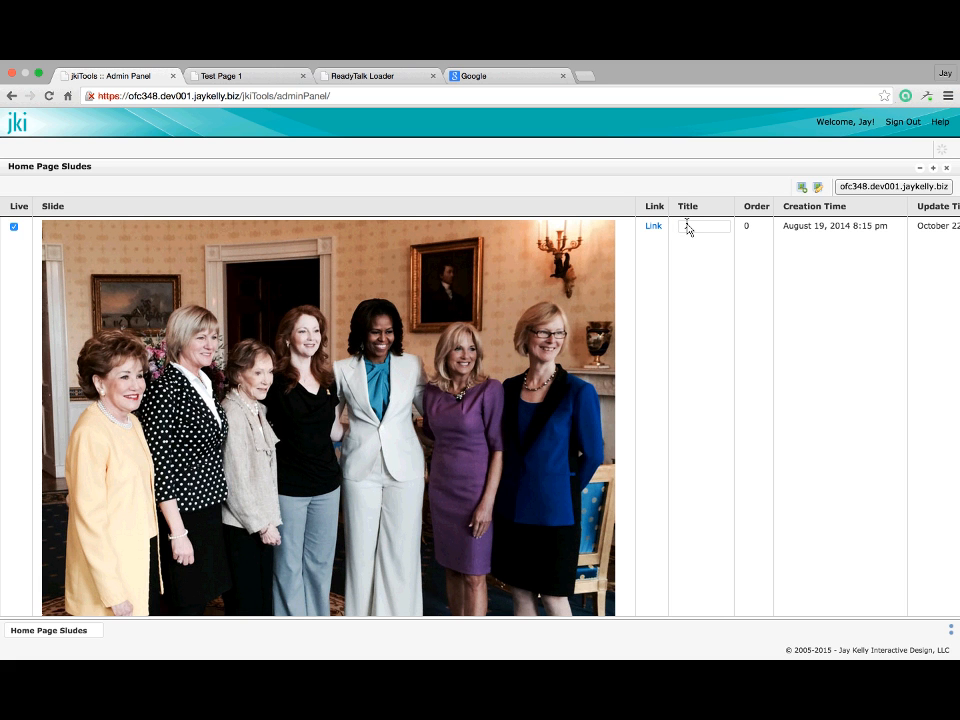
pyautogui.write('Whitehouse')
pyautogui.write(' Photo')
pyautogui.click(728, 273)
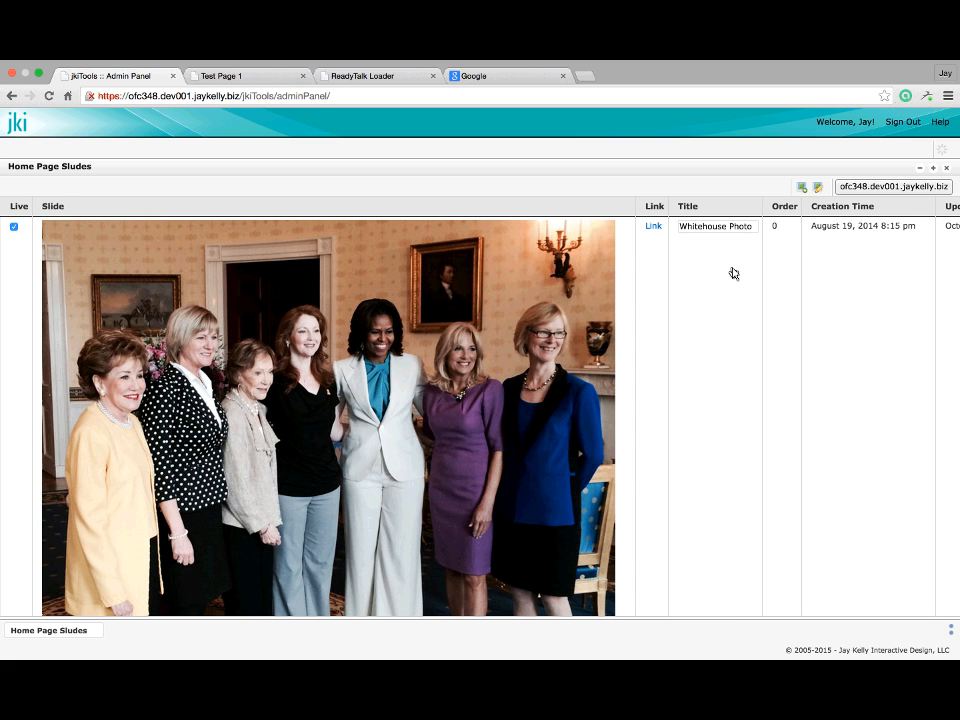
pyautogui.click(731, 273)
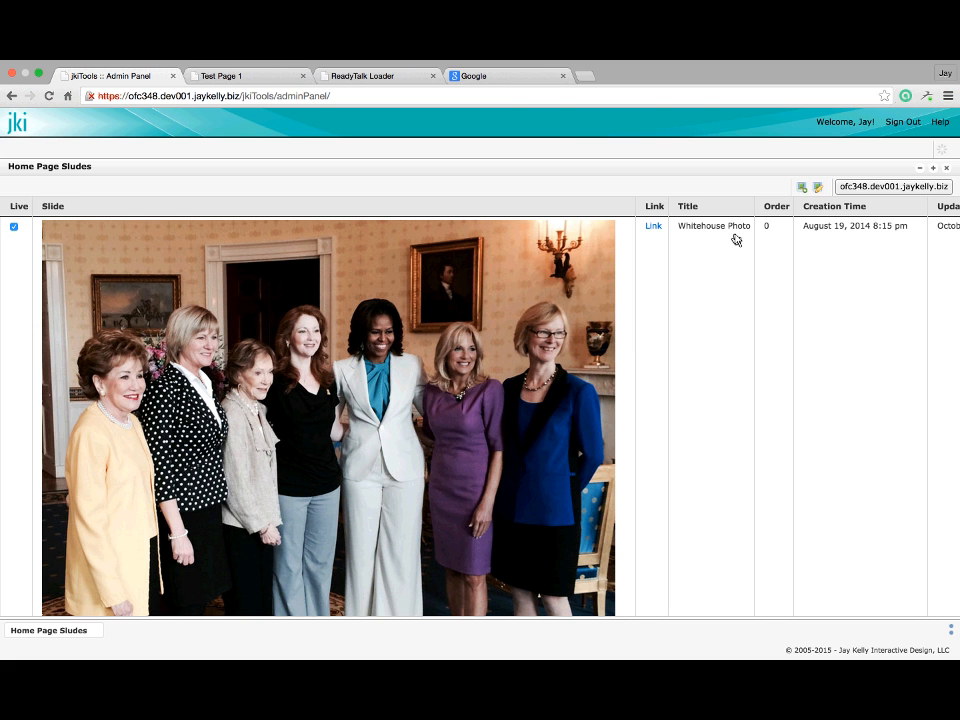
pyautogui.scroll(-2, 718, 216)
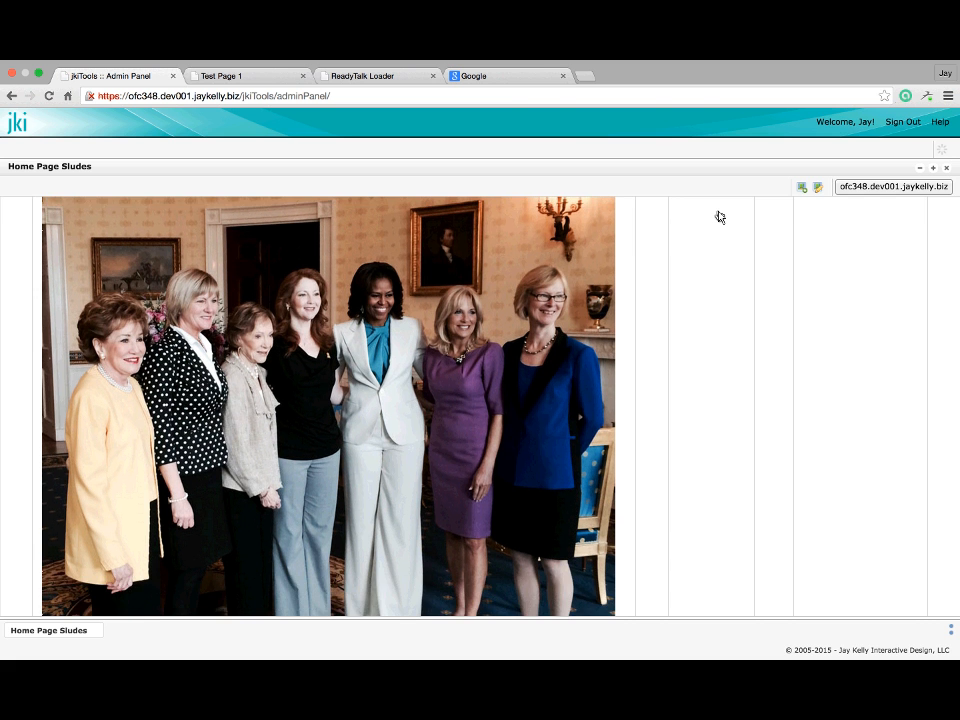
pyautogui.scroll(1, 718, 216)
pyautogui.scroll(-3, 718, 216)
pyautogui.scroll(-2, 718, 216)
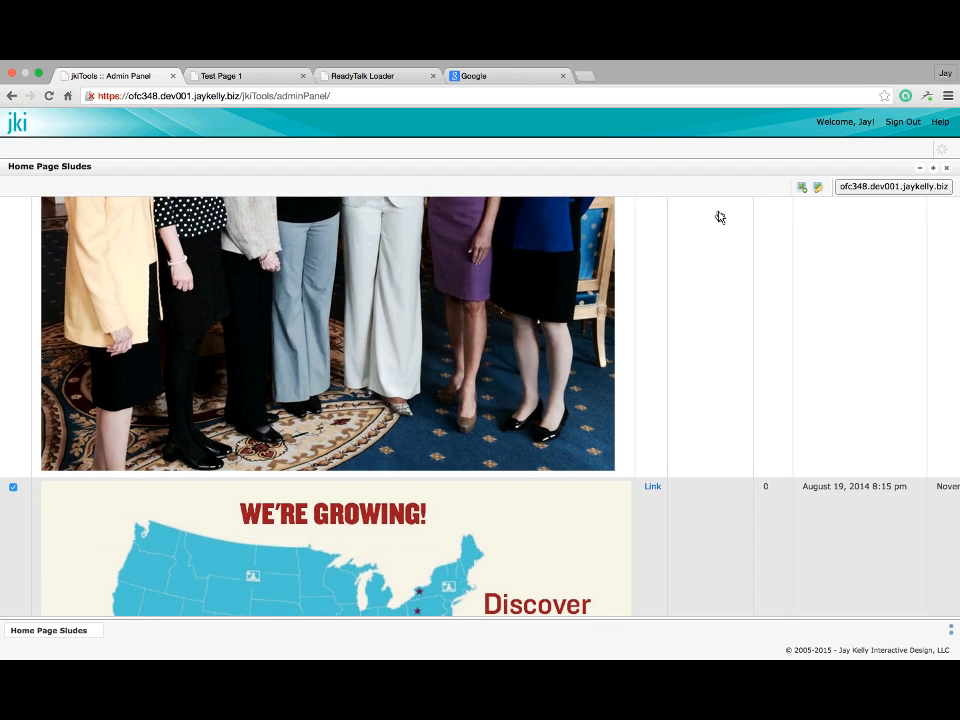
pyautogui.scroll(5, 718, 216)
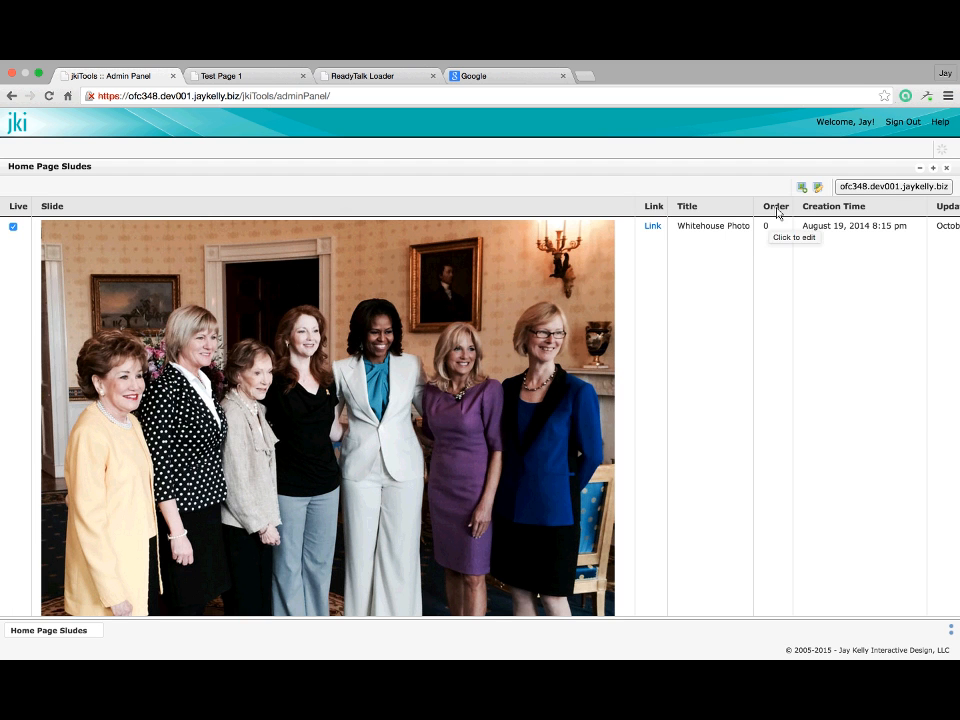
# Set the Whitehouse Photo slide's order to 1
pyautogui.click(773, 229)
pyautogui.write('1')
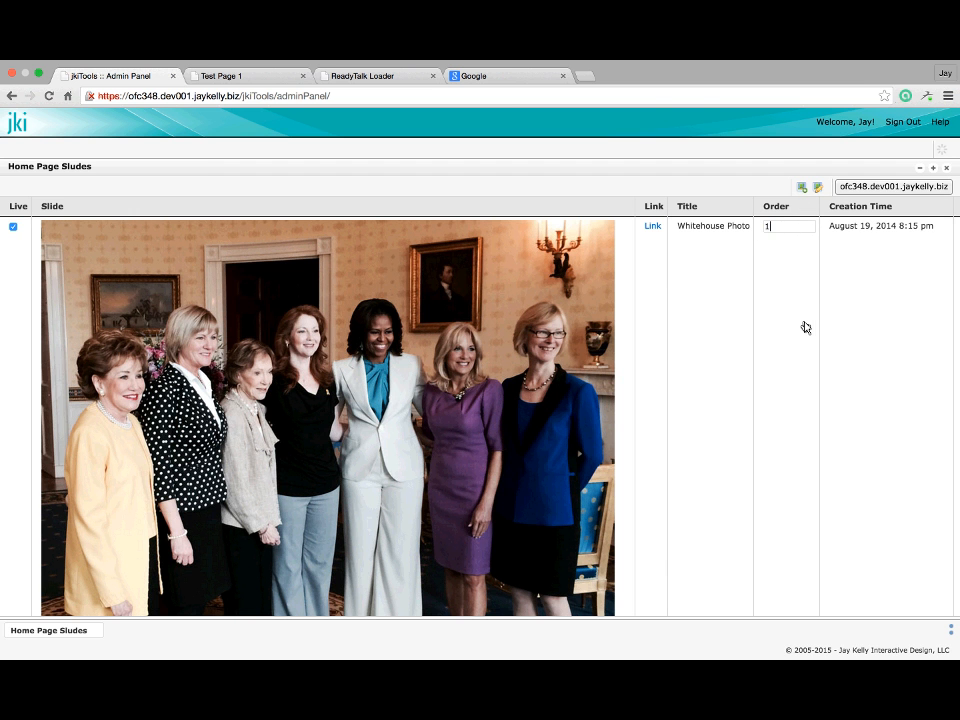
pyautogui.press('Return')
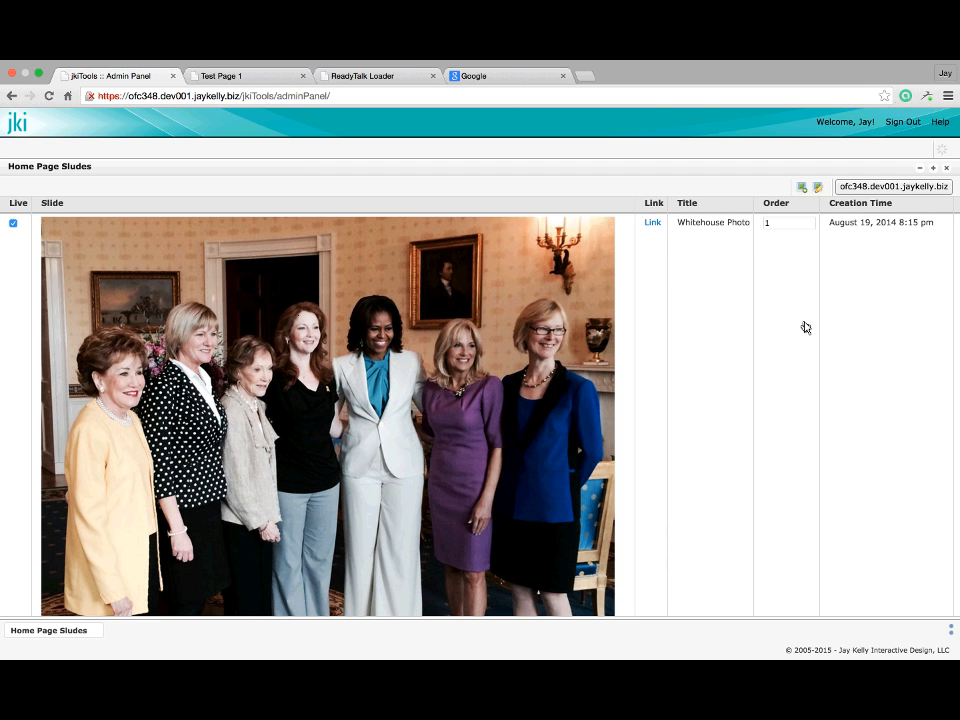
pyautogui.scroll(-5, 806, 327)
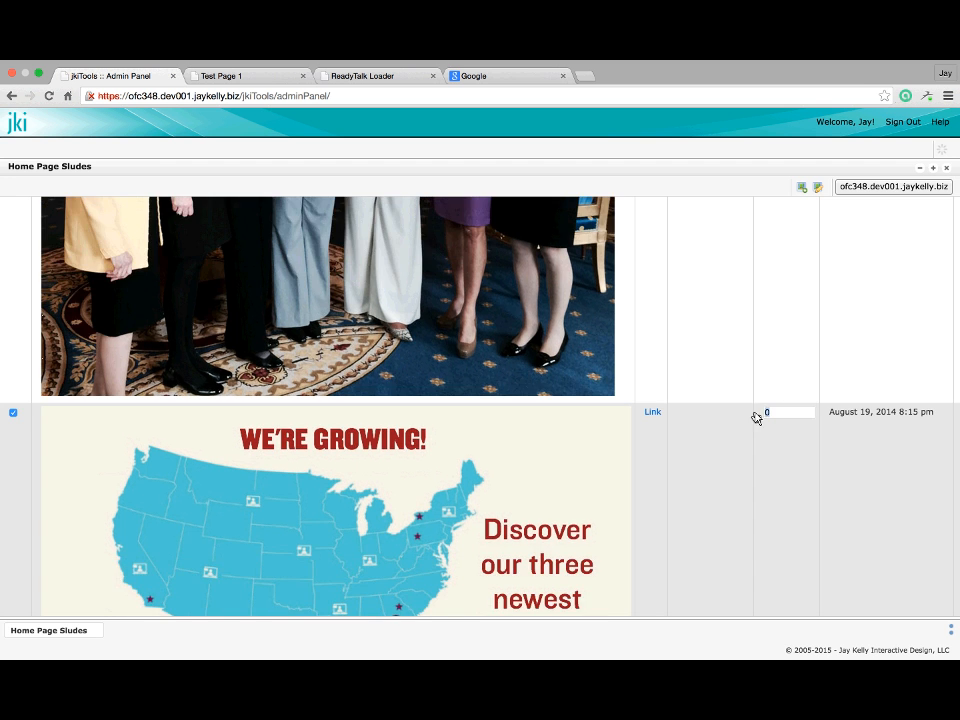
pyautogui.scroll(-6, 773, 430)
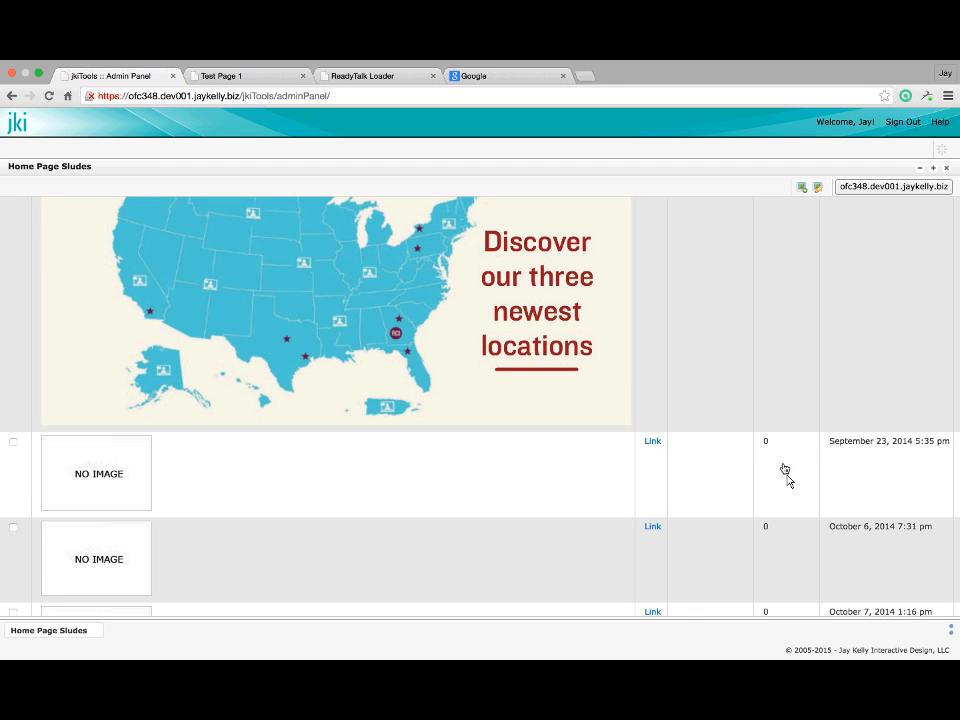
pyautogui.scroll(-10, 787, 481)
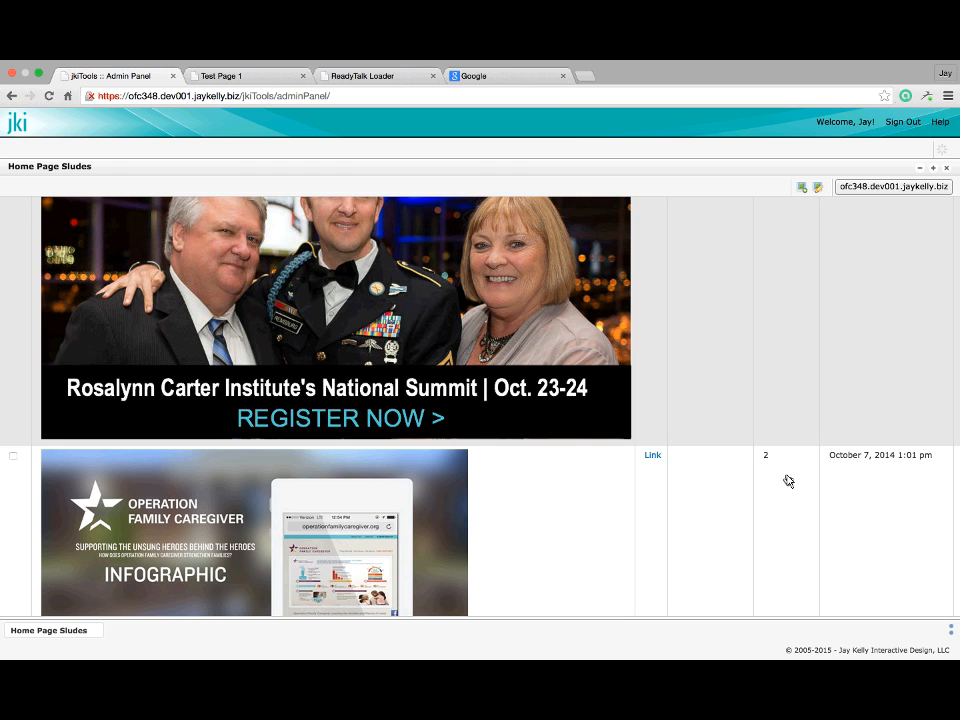
pyautogui.scroll(-5, 788, 481)
# Check the hero slide's order and save the slide list changes
pyautogui.click(776, 456)
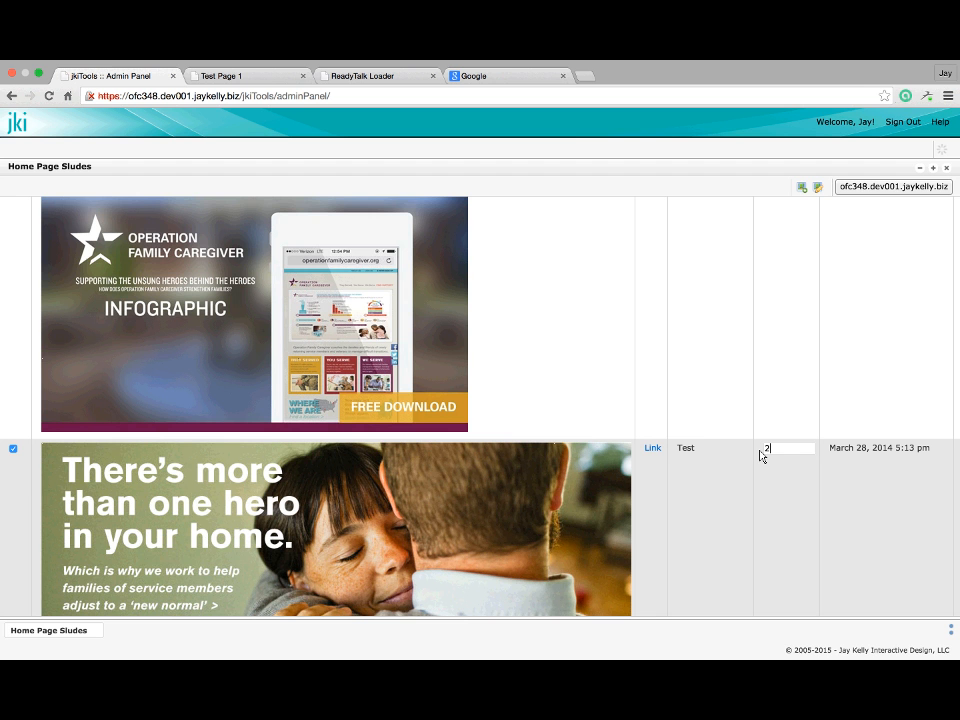
pyautogui.scroll(-1, 761, 450)
pyautogui.scroll(-6, 761, 450)
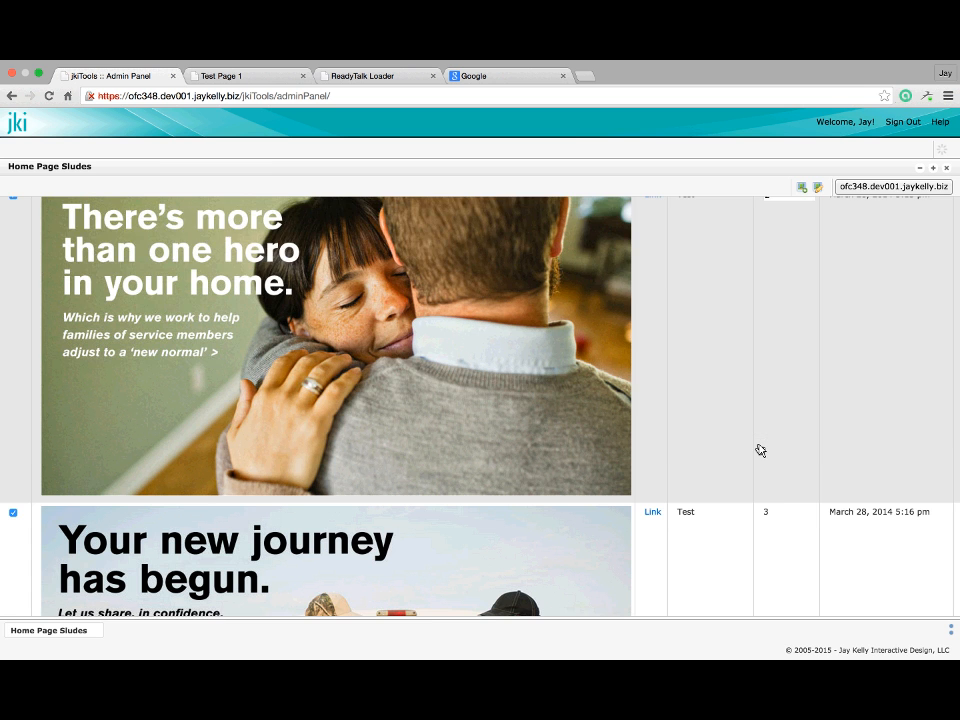
pyautogui.scroll(-3, 782, 446)
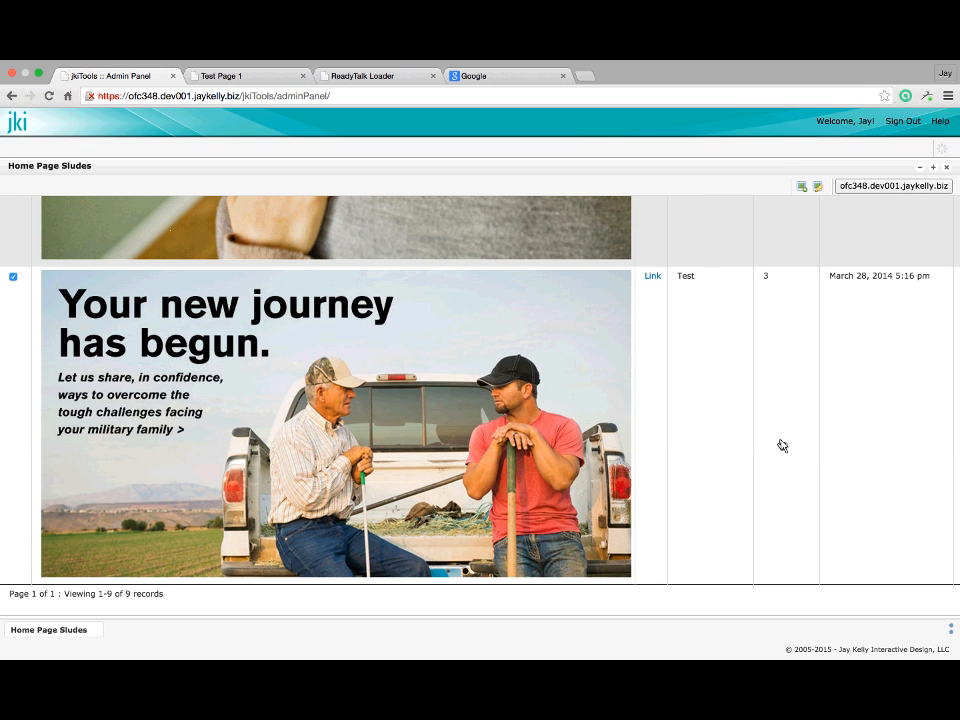
pyautogui.click(818, 189)
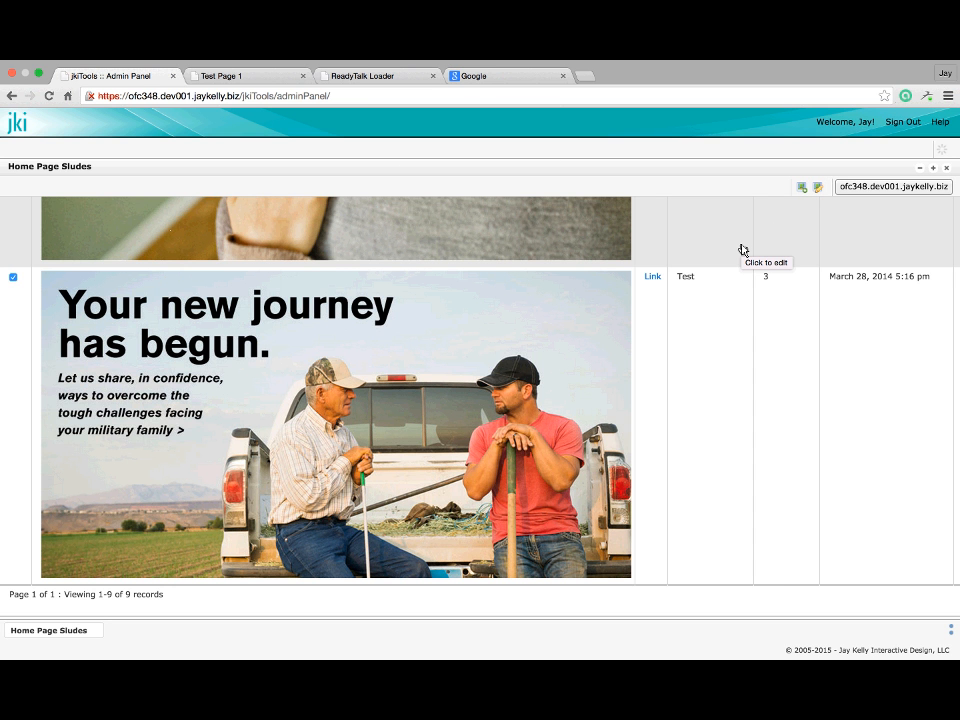
pyautogui.scroll(1, 743, 251)
pyautogui.scroll(10, 743, 251)
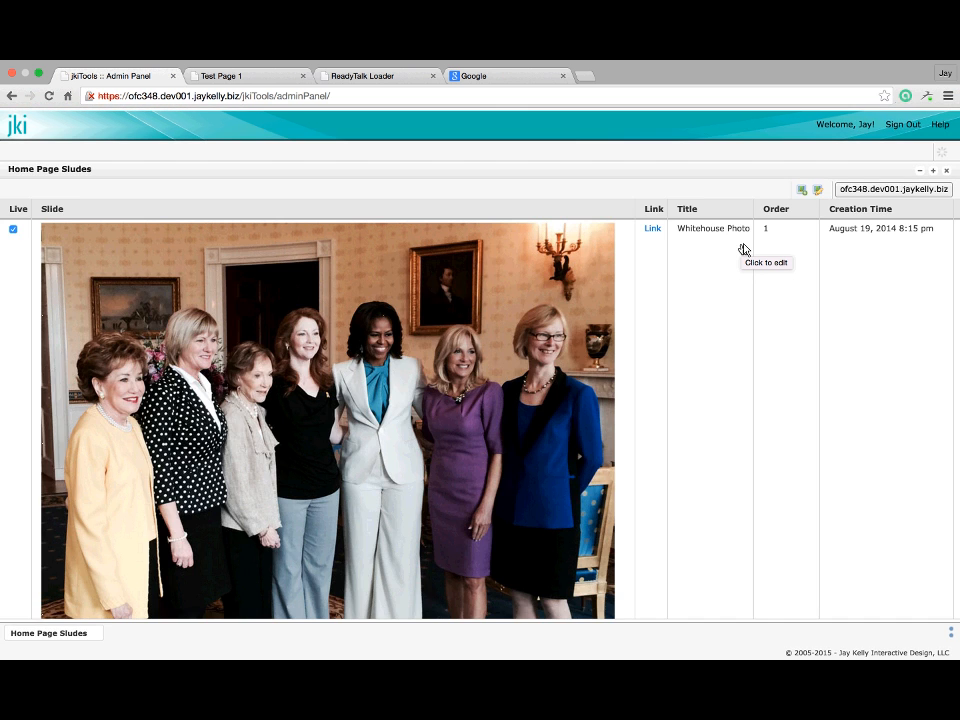
# Add a new live slide, open and close its image settings, then close the slides list
pyautogui.click(803, 188)
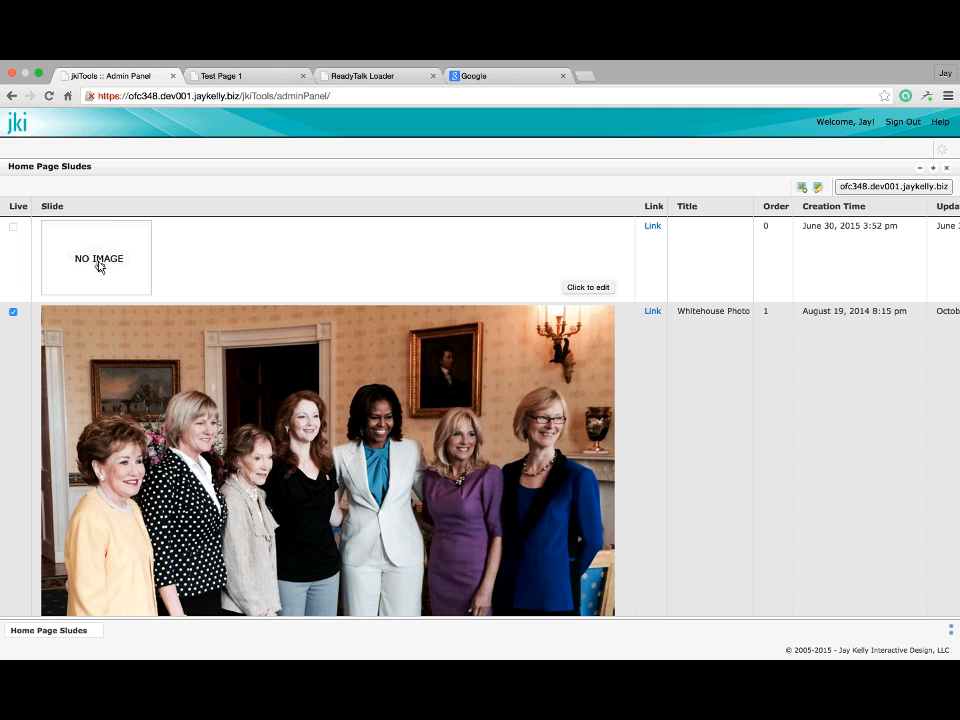
pyautogui.click(13, 226)
pyautogui.click(81, 244)
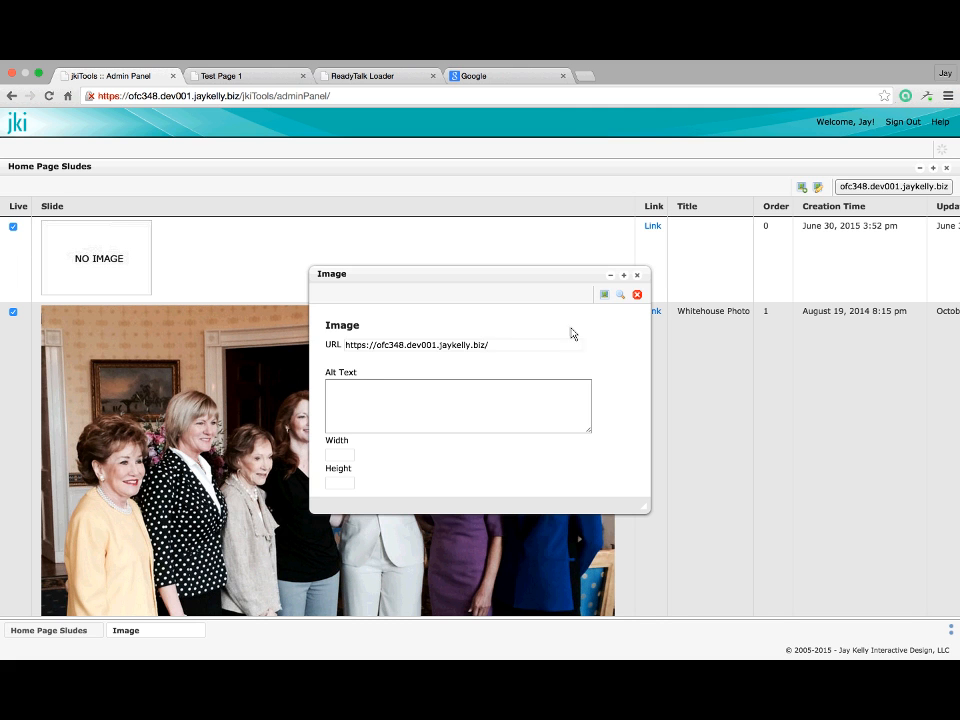
pyautogui.click(640, 277)
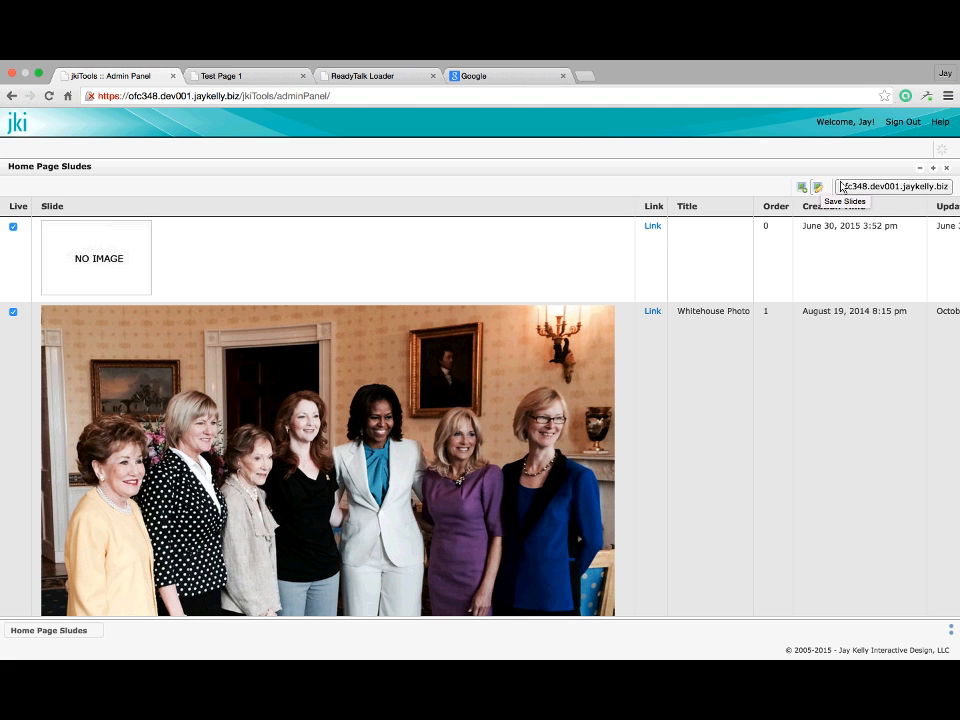
pyautogui.click(946, 169)
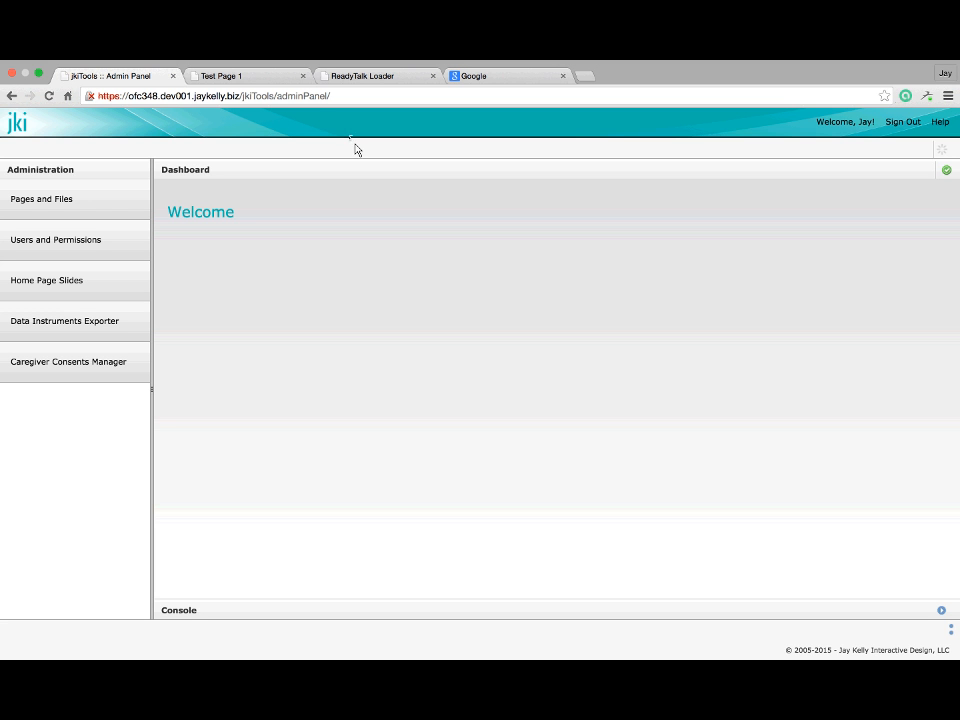
# On the Test Page 1 tab, load the site's home page and scroll through its slider
pyautogui.click(271, 85)
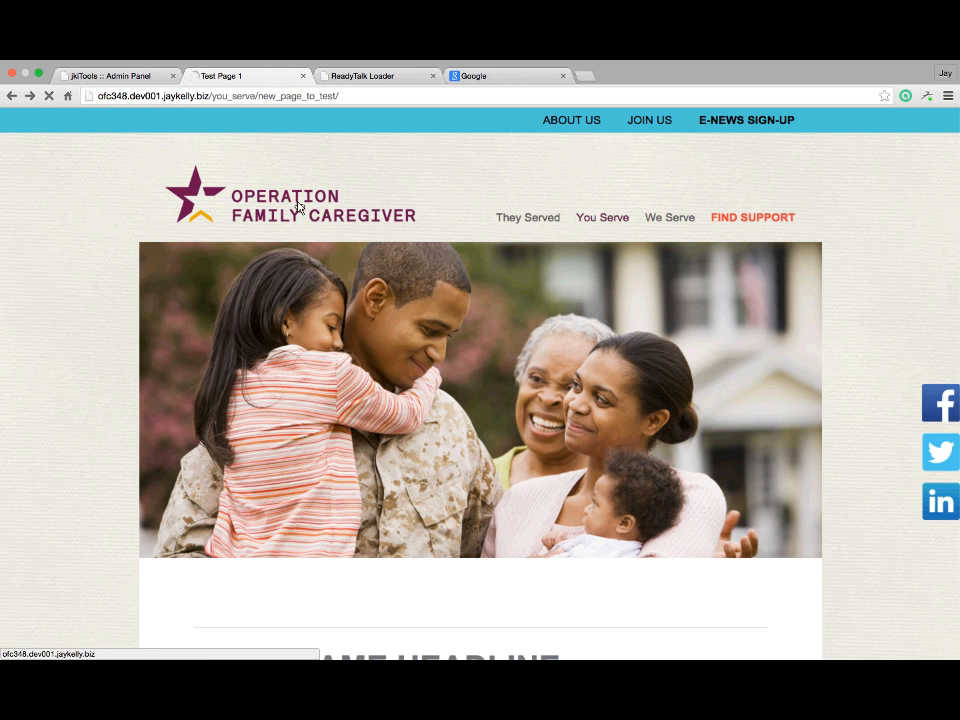
pyautogui.click(289, 207)
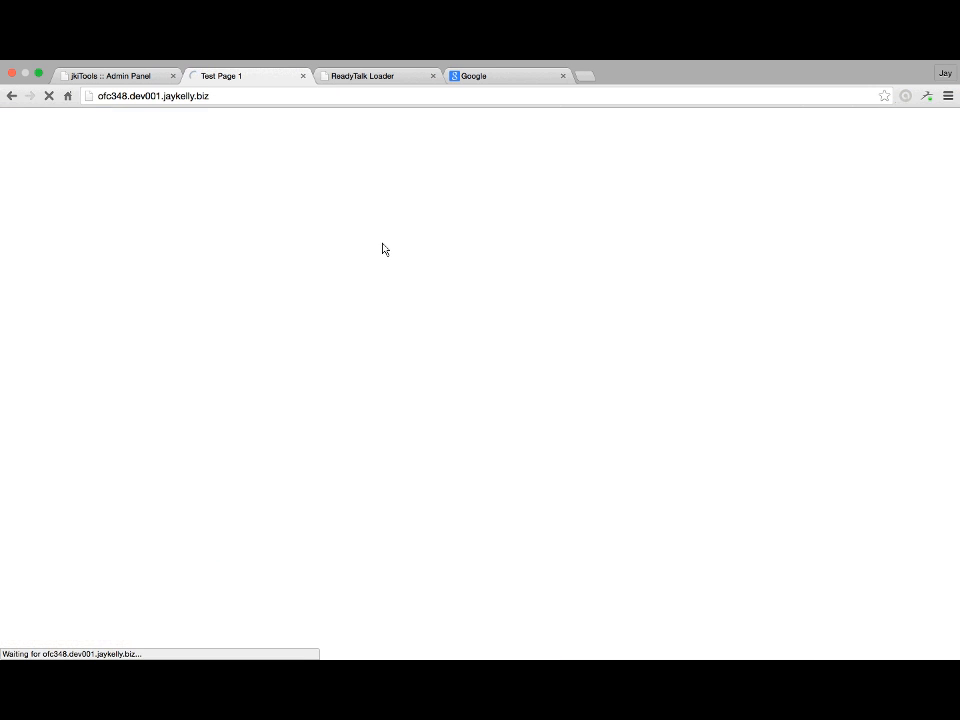
pyautogui.scroll(-2, 412, 246)
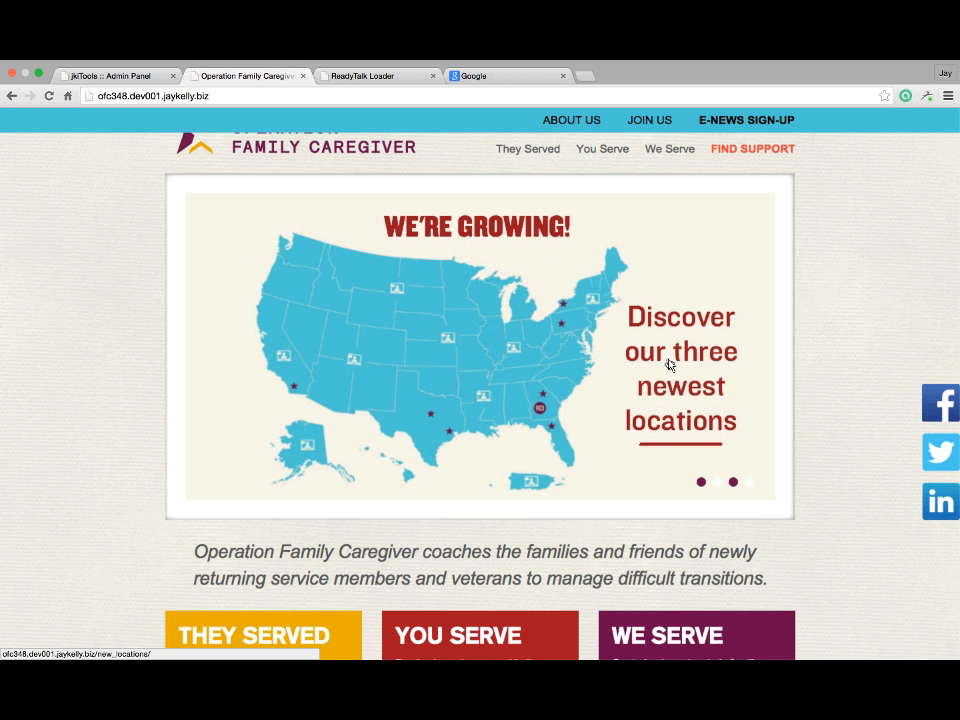
pyautogui.scroll(1, 670, 364)
pyautogui.scroll(3, 670, 364)
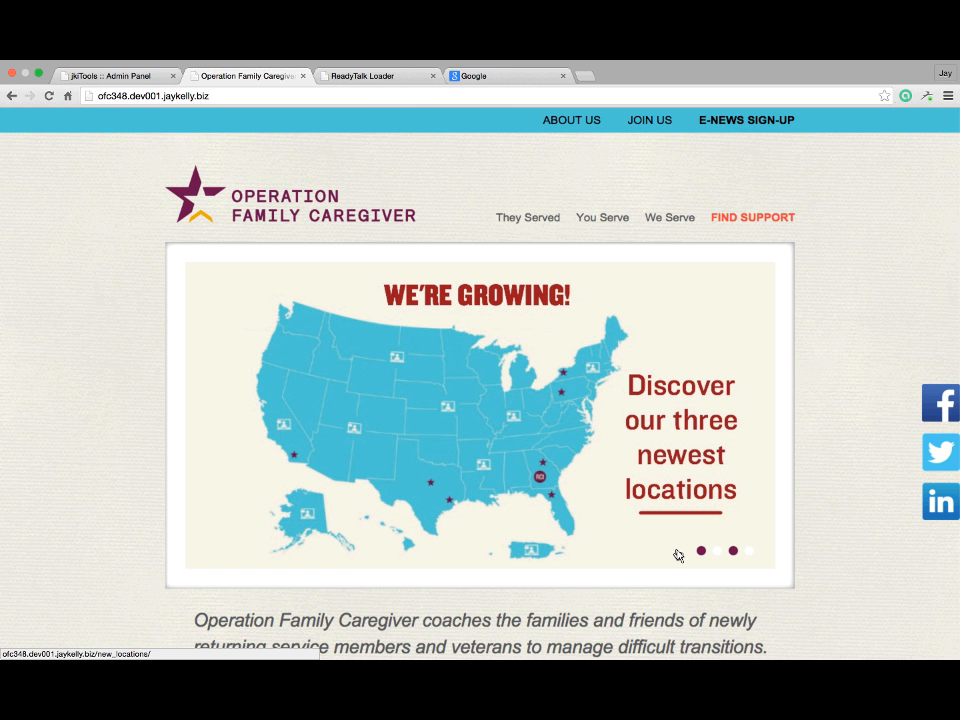
pyautogui.scroll(-1, 690, 566)
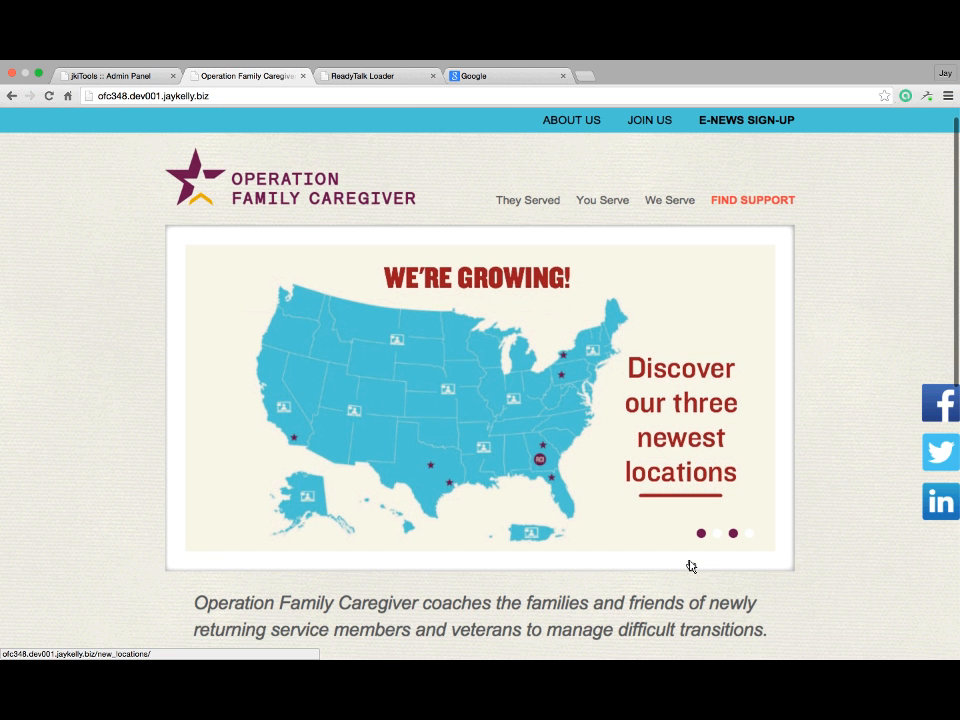
pyautogui.scroll(-5, 690, 566)
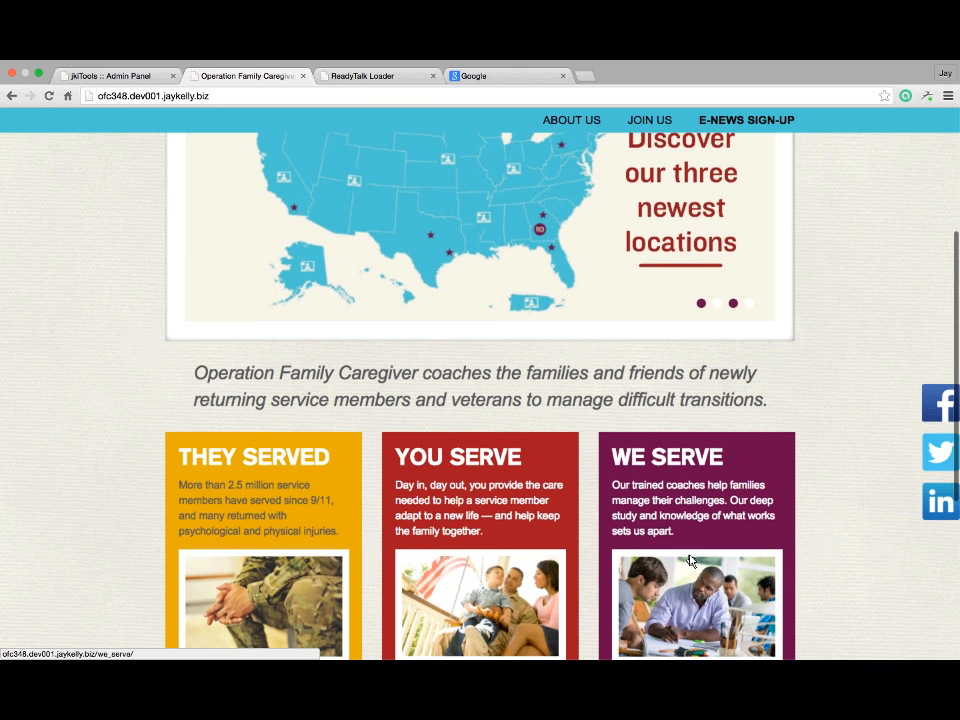
pyautogui.scroll(-3, 690, 561)
pyautogui.scroll(8, 690, 561)
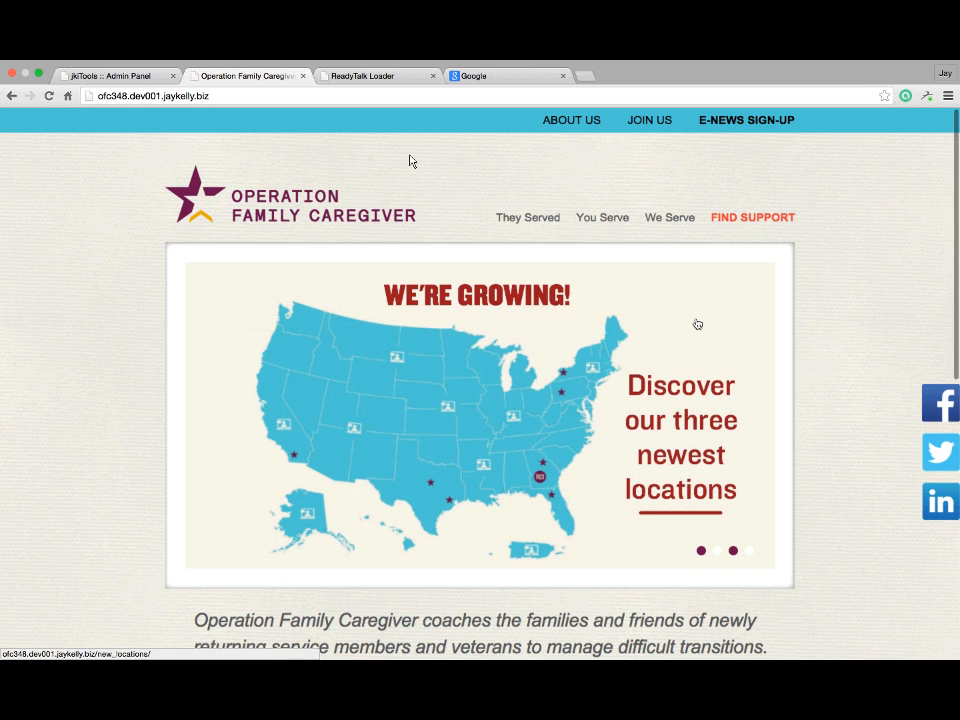
# Recheck the home page slider once more, then return to the admin panel tab
pyautogui.click(110, 76)
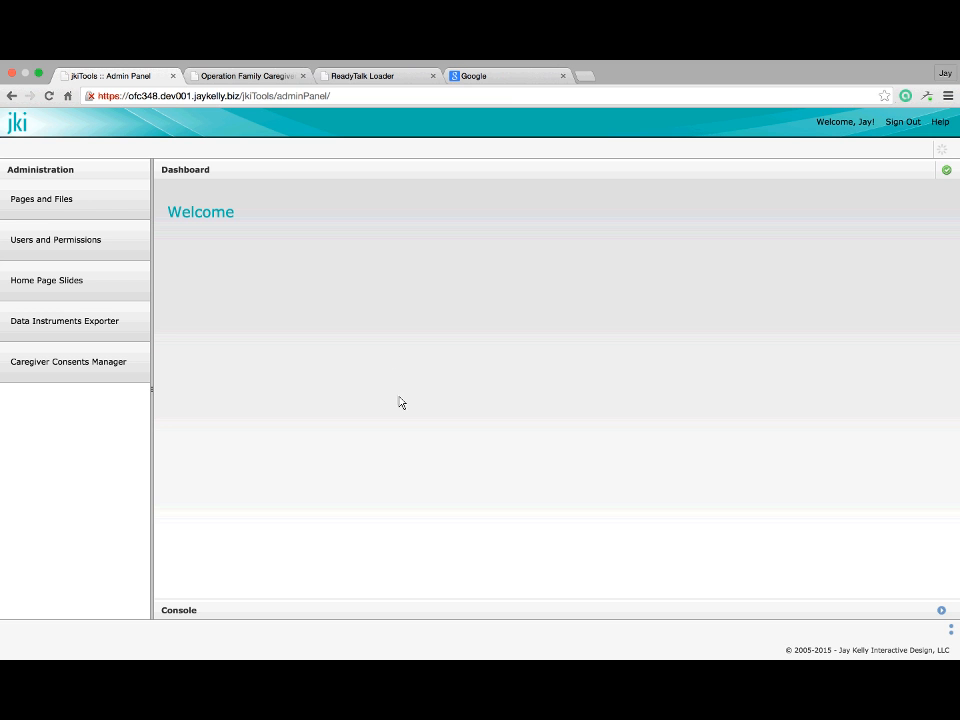
pyautogui.click(231, 87)
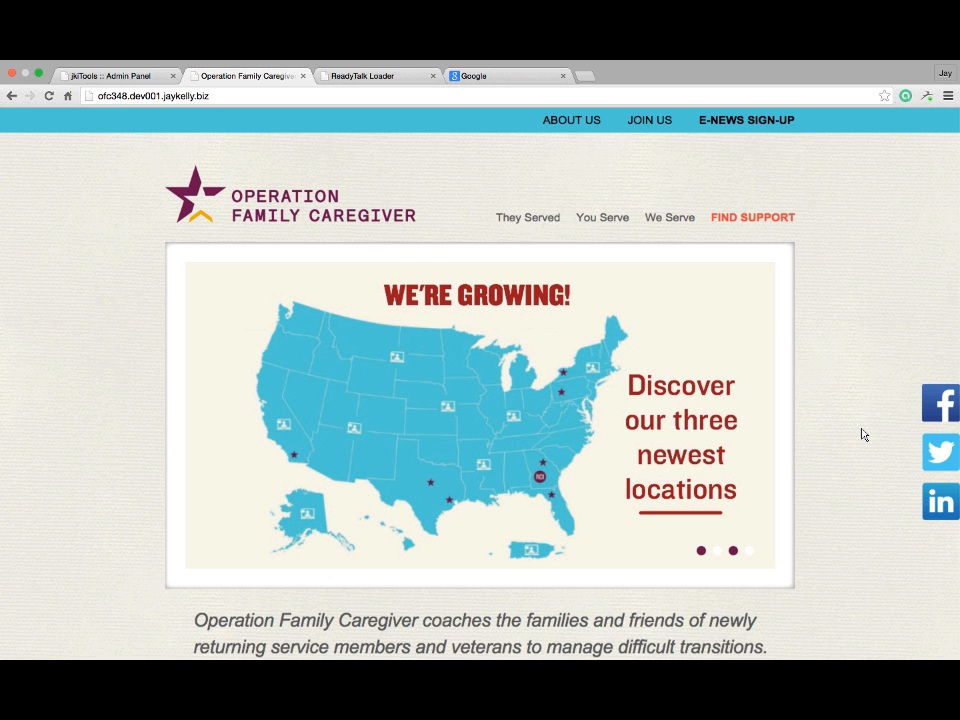
pyautogui.scroll(-1, 860, 424)
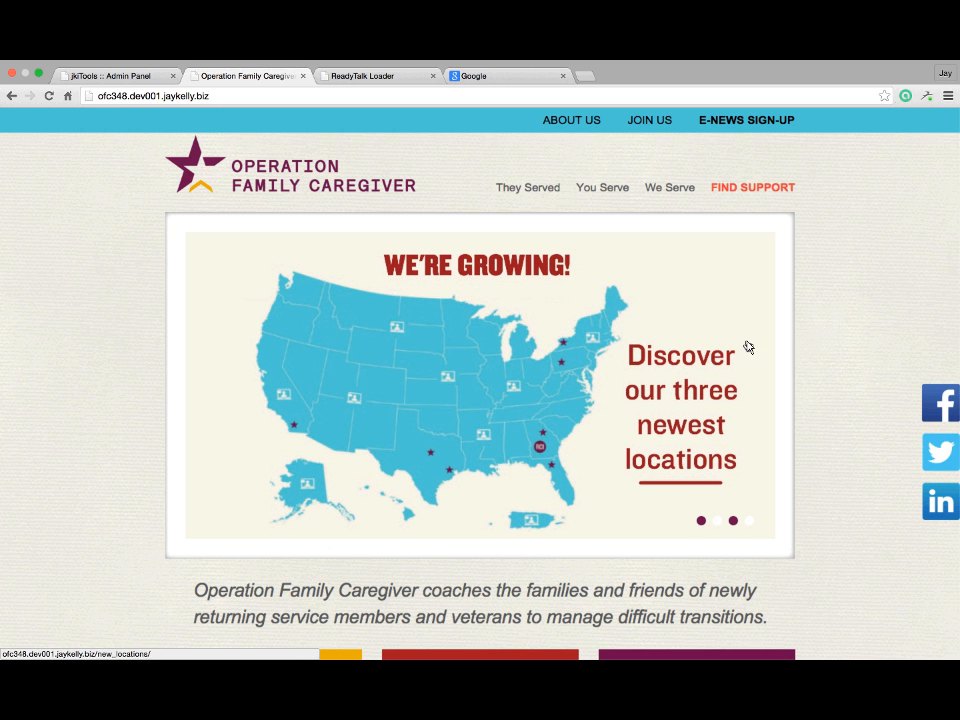
pyautogui.scroll(1, 748, 346)
pyautogui.hotkey('ctrl', 'shift', 'Tab')
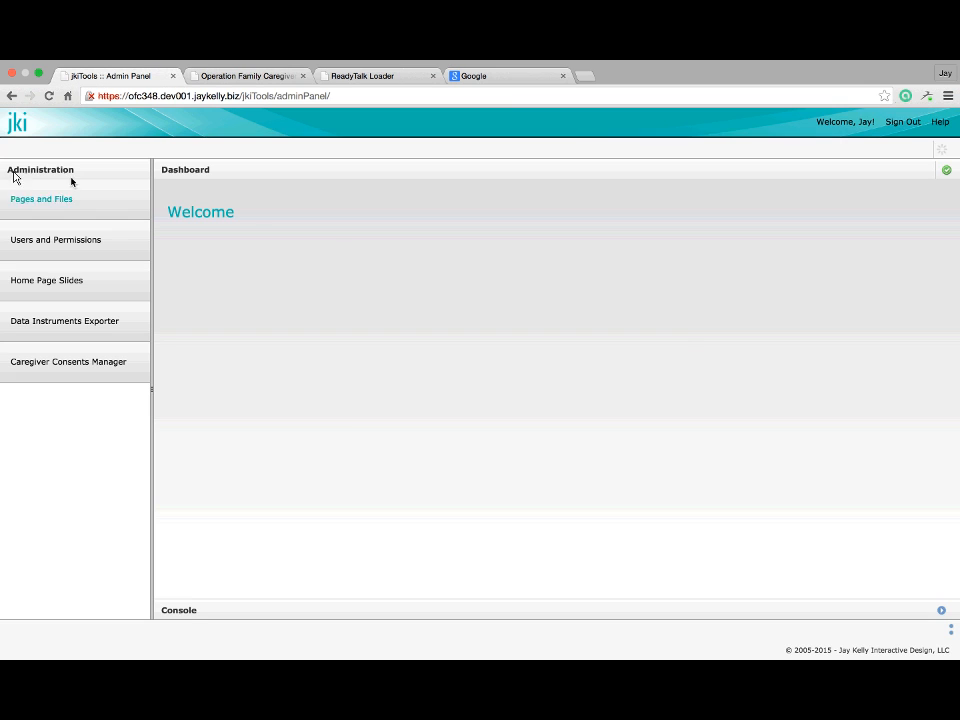
# Open Test Page Link 1 from Home > You Serve in the Pages and Files browser
pyautogui.click(15, 195)
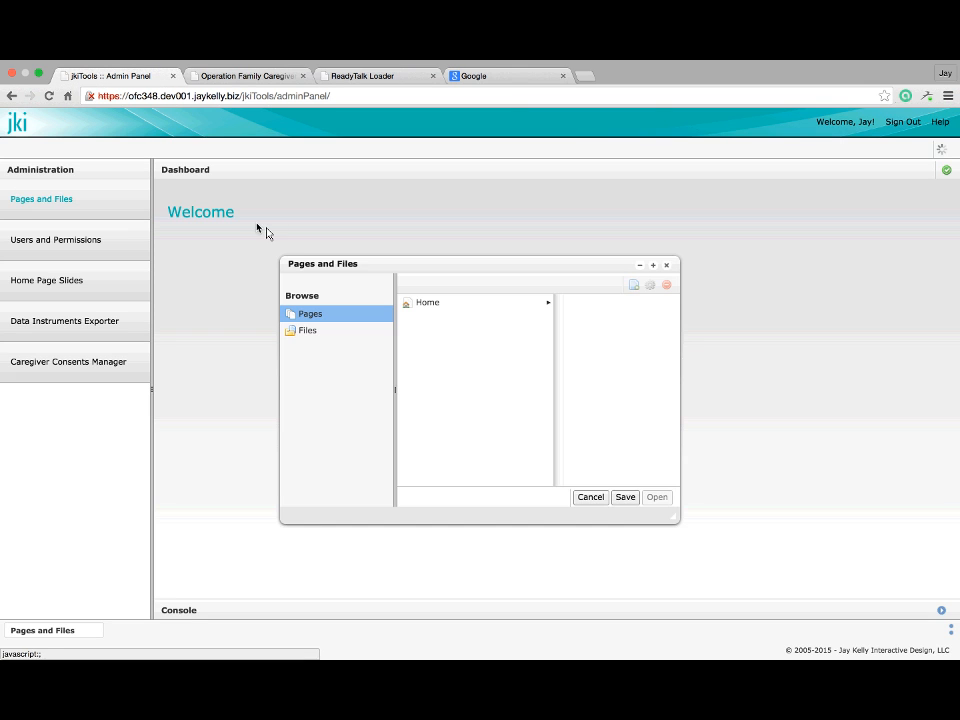
pyautogui.click(653, 265)
pyautogui.click(140, 205)
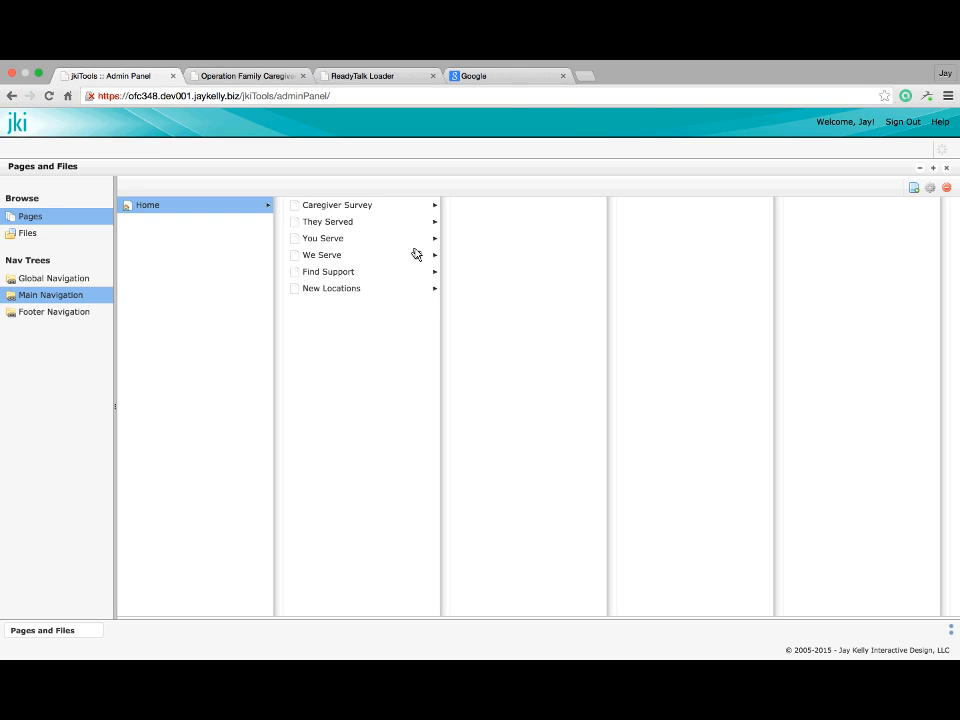
pyautogui.click(334, 240)
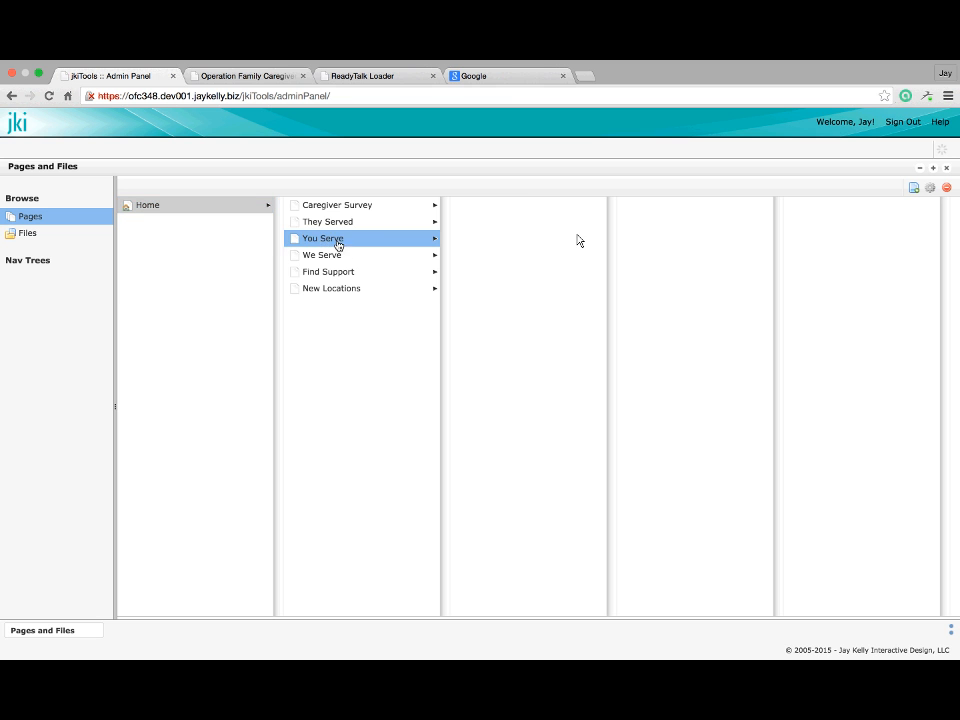
pyautogui.click(499, 204)
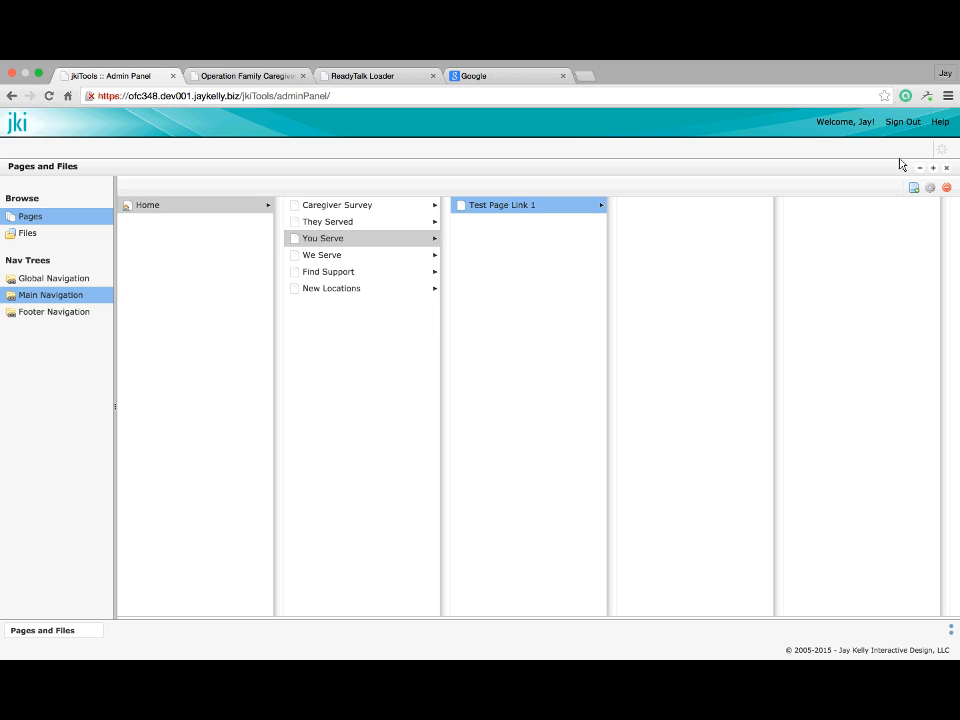
pyautogui.click(933, 168)
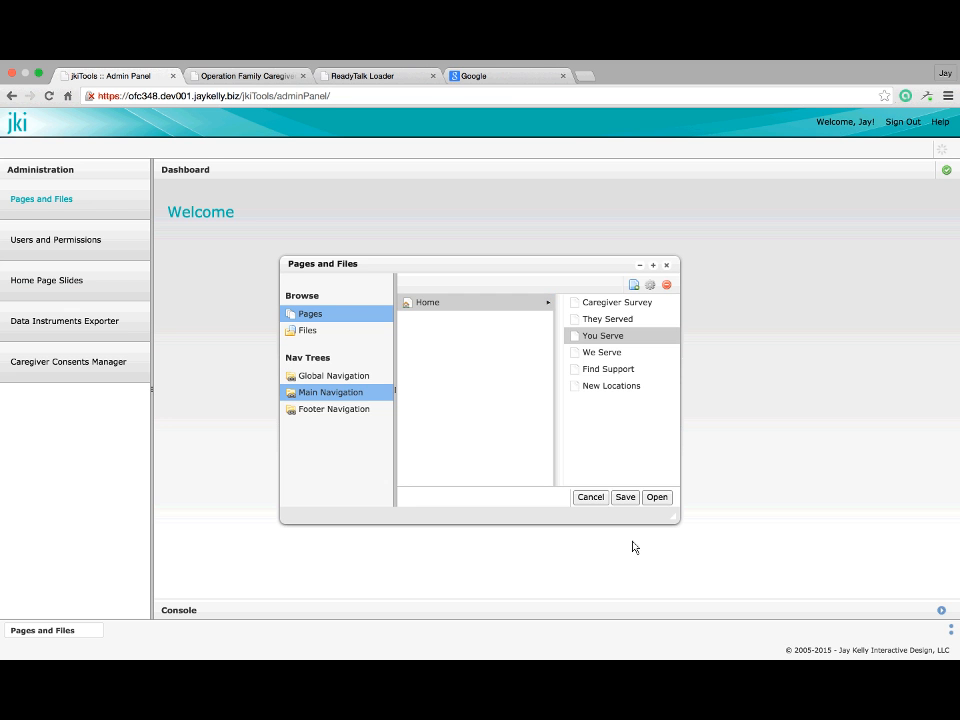
pyautogui.click(656, 497)
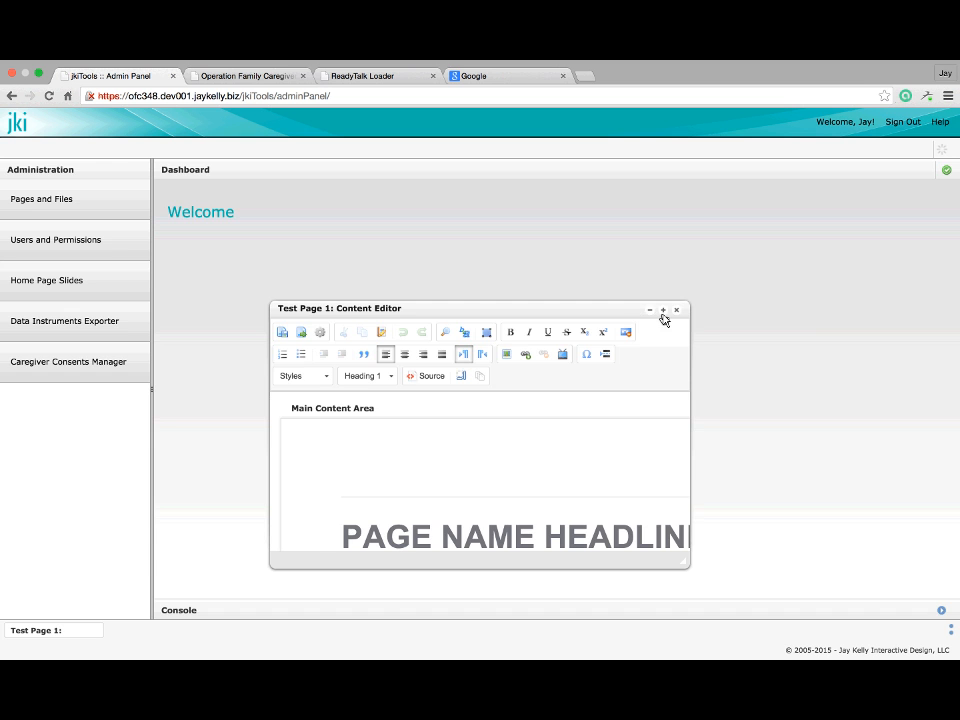
# Maximize Test Page 1's content editor and place the cursor above the 'copy asdf' heading
pyautogui.click(664, 314)
pyautogui.scroll(-8, 512, 486)
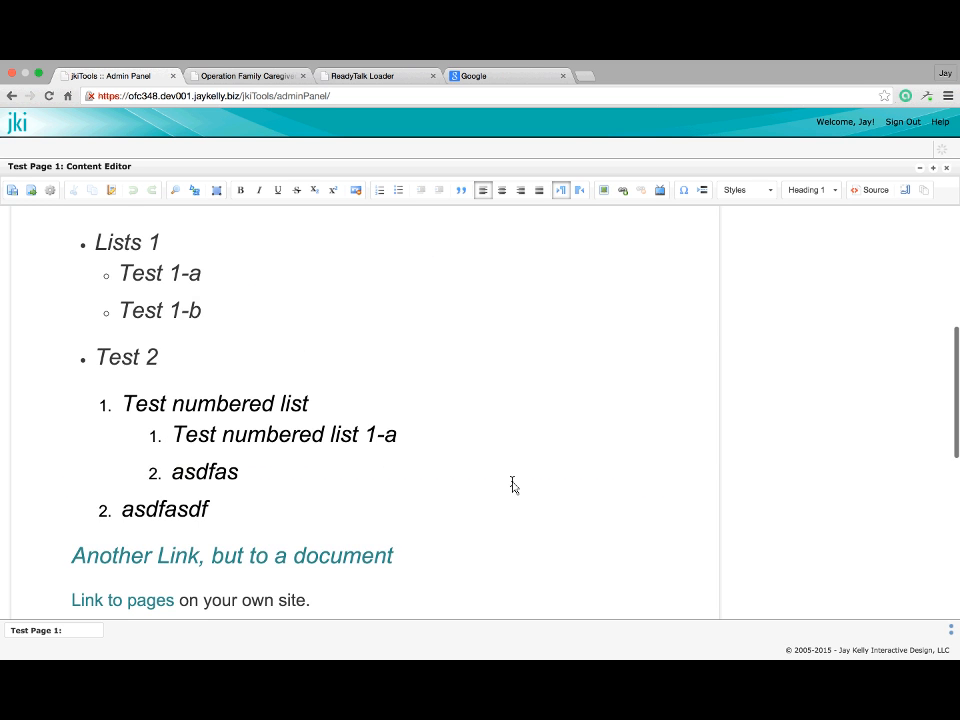
pyautogui.scroll(5, 512, 486)
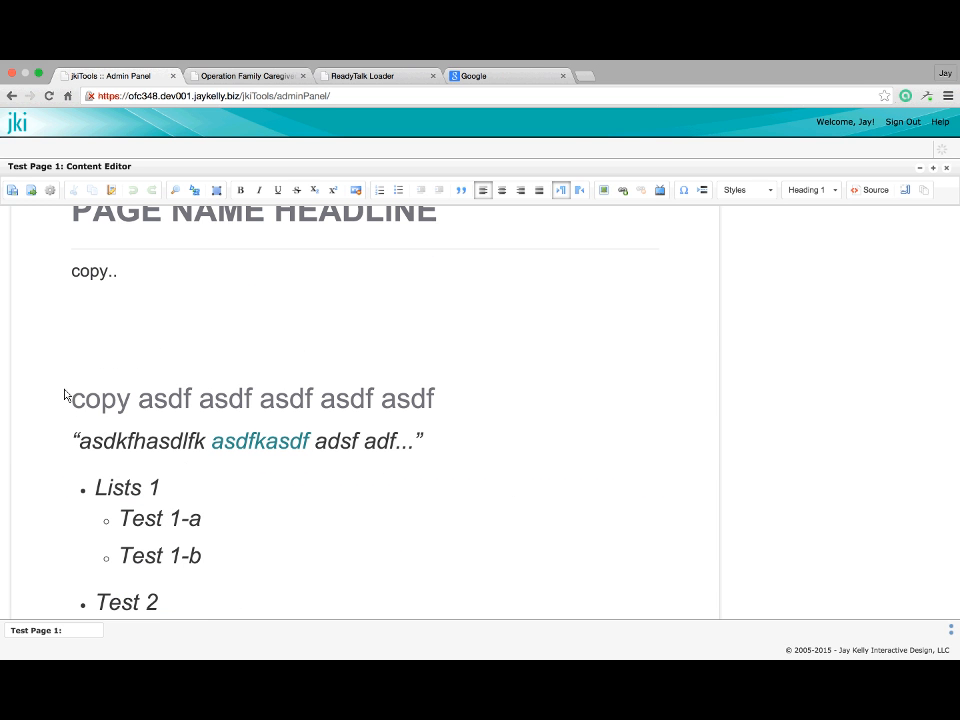
pyautogui.click(87, 336)
# Open the Image insertion dialog and look over its URL and alt text fields
pyautogui.click(607, 193)
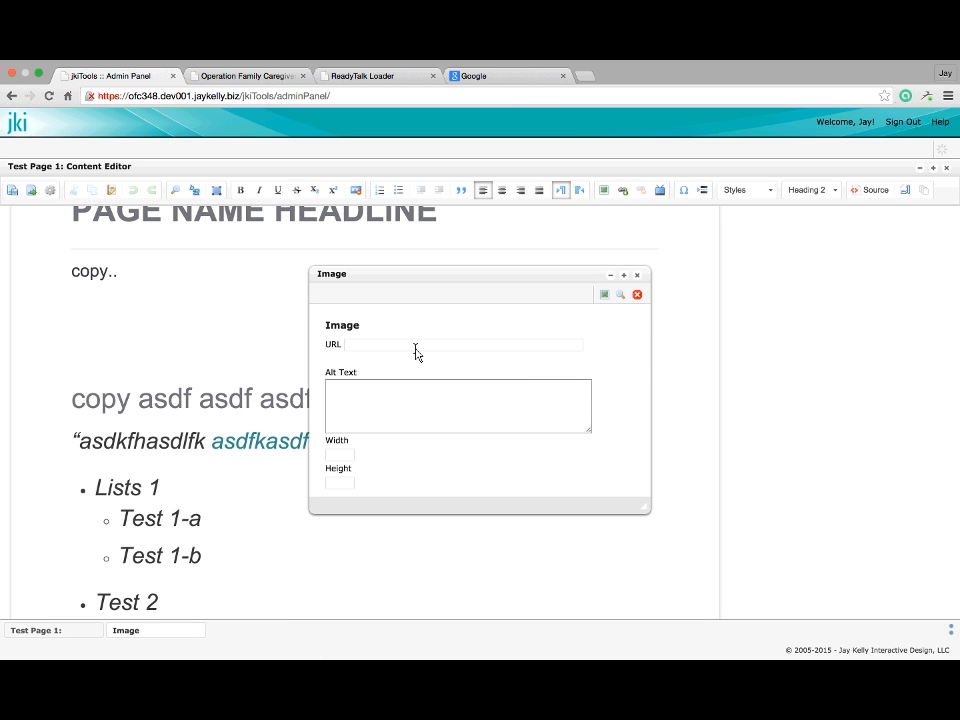
pyautogui.click(469, 346)
pyautogui.scroll(-1, 507, 355)
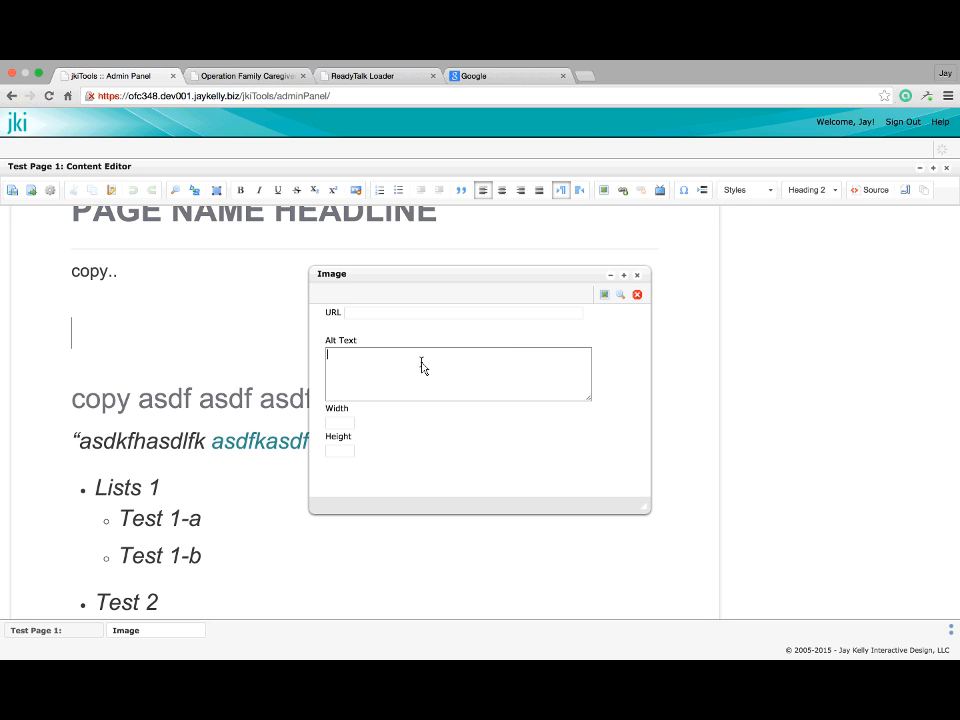
pyautogui.scroll(1, 390, 367)
pyautogui.scroll(-1, 390, 367)
pyautogui.click(389, 365)
pyautogui.scroll(2, 547, 321)
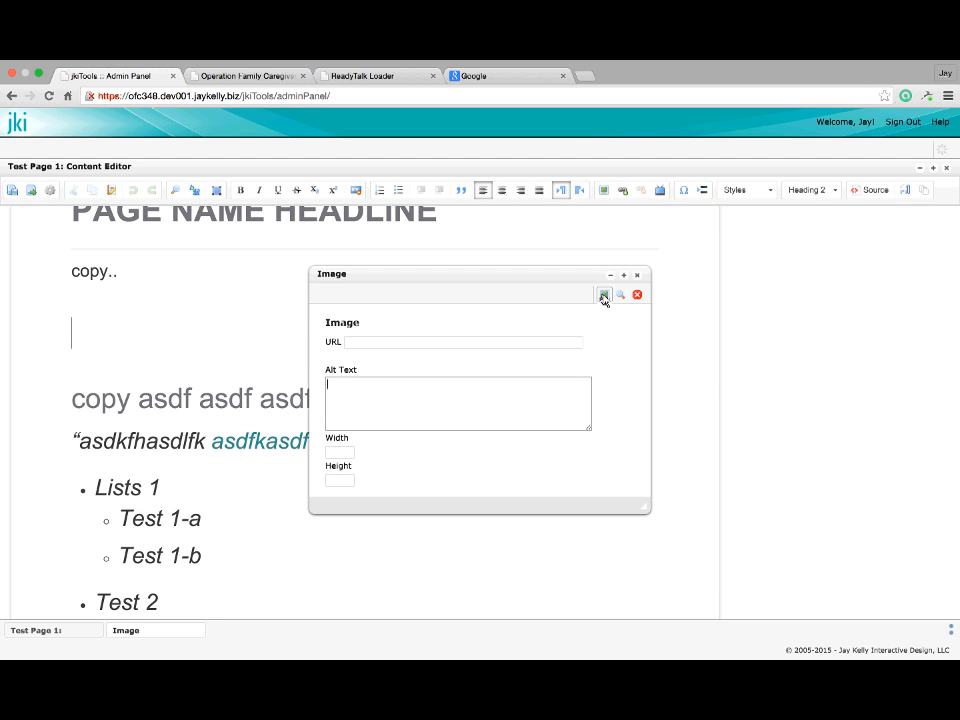
# Pick photos/OFC_Mapgraphic.png (495 × 242) and enter alt text 'Map of OFC partners.'
pyautogui.click(603, 296)
pyautogui.click(621, 297)
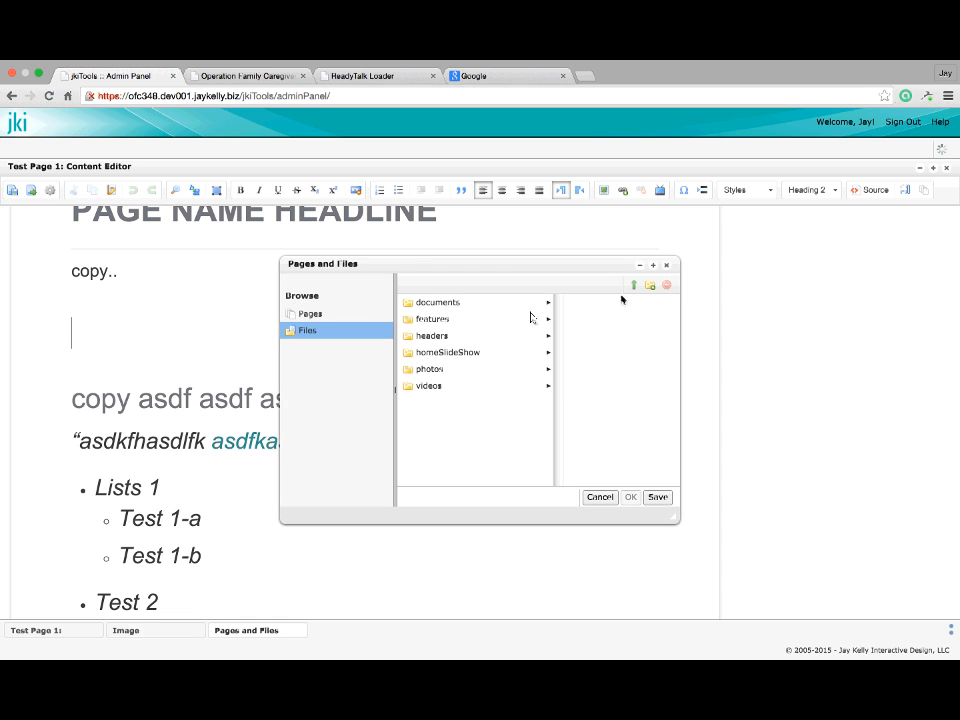
pyautogui.click(432, 370)
pyautogui.click(575, 338)
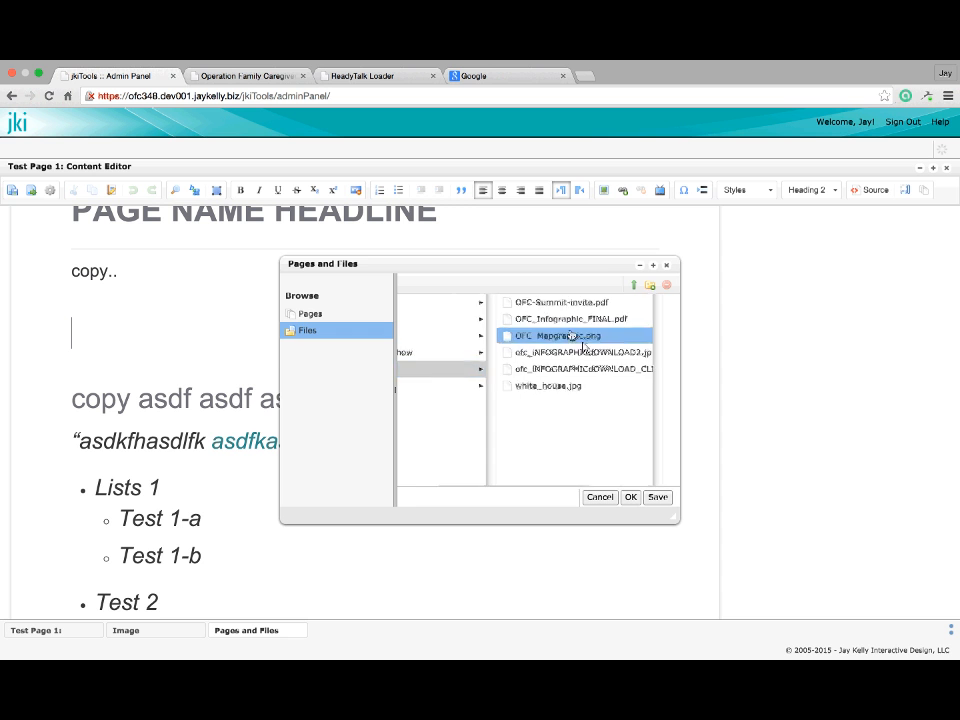
pyautogui.click(630, 498)
pyautogui.click(512, 413)
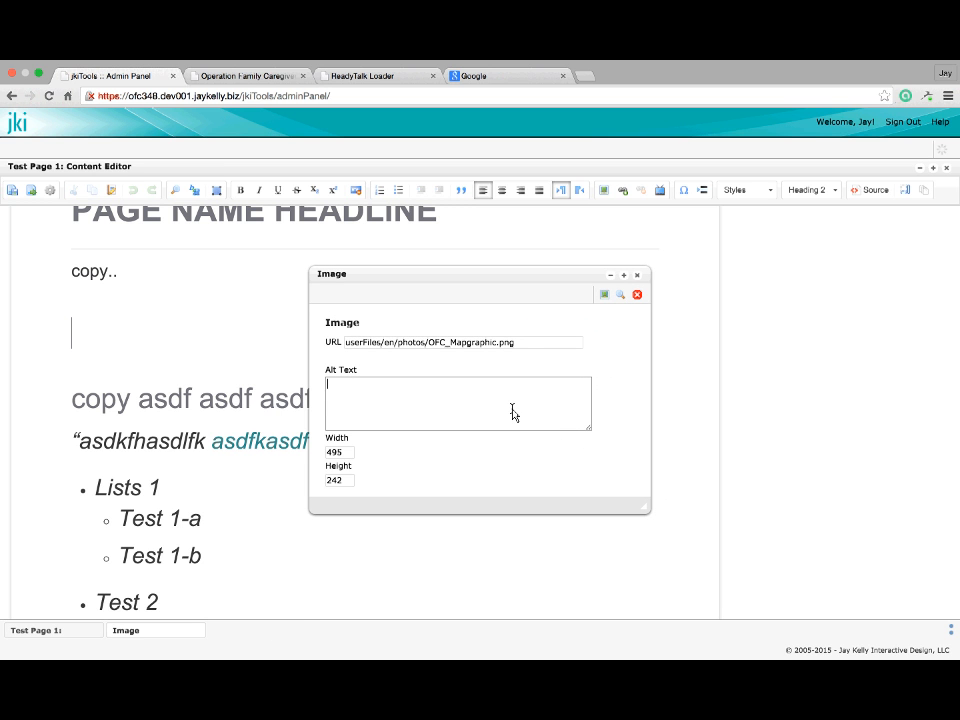
pyautogui.write('Map of OFC partners.')
pyautogui.scroll(-2, 514, 416)
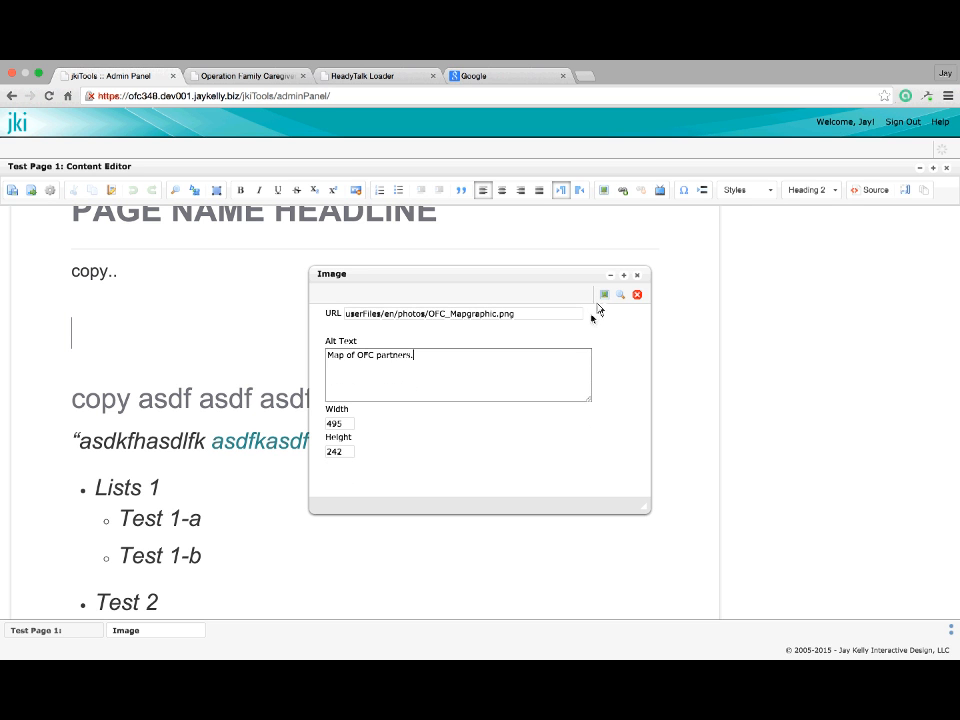
pyautogui.scroll(2, 527, 358)
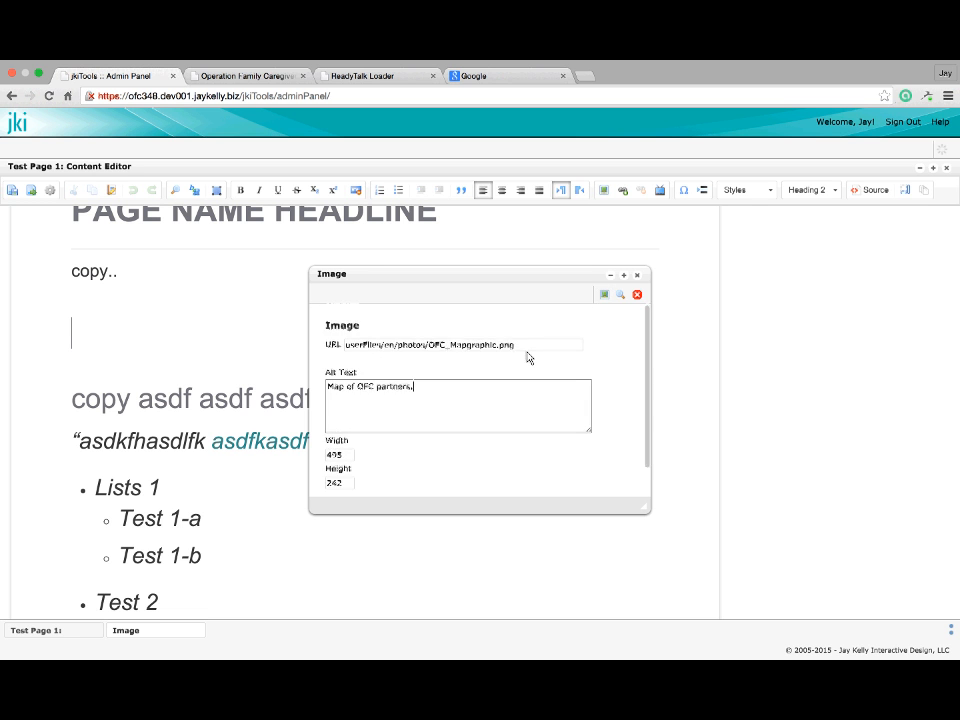
pyautogui.scroll(-2, 376, 432)
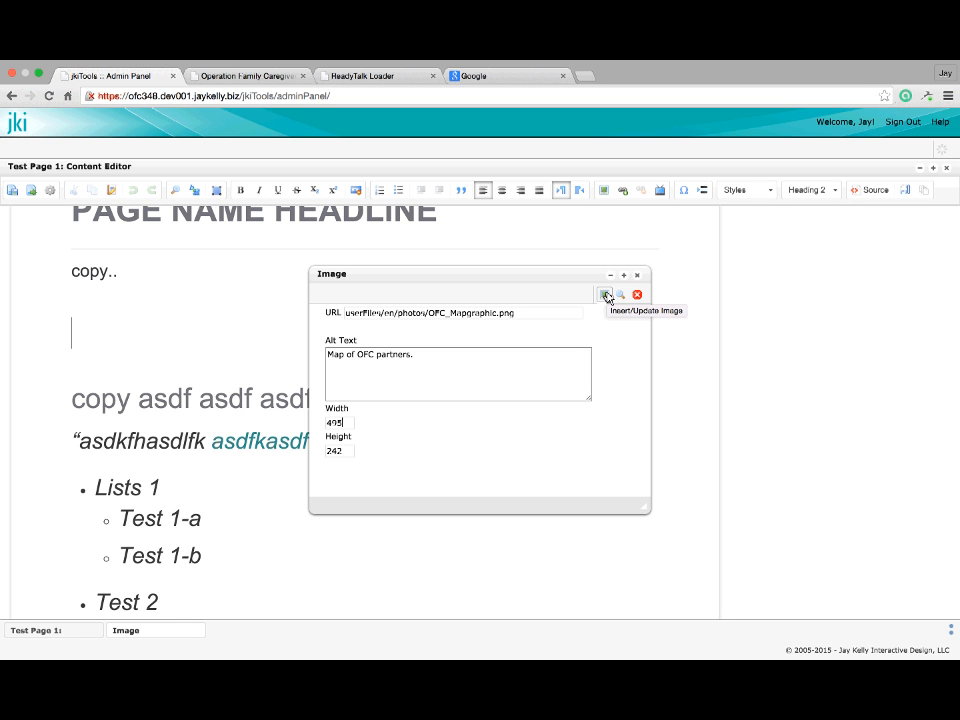
# Insert the Where We Are map into Test Page 1 and try floating it left of the text
pyautogui.click(605, 295)
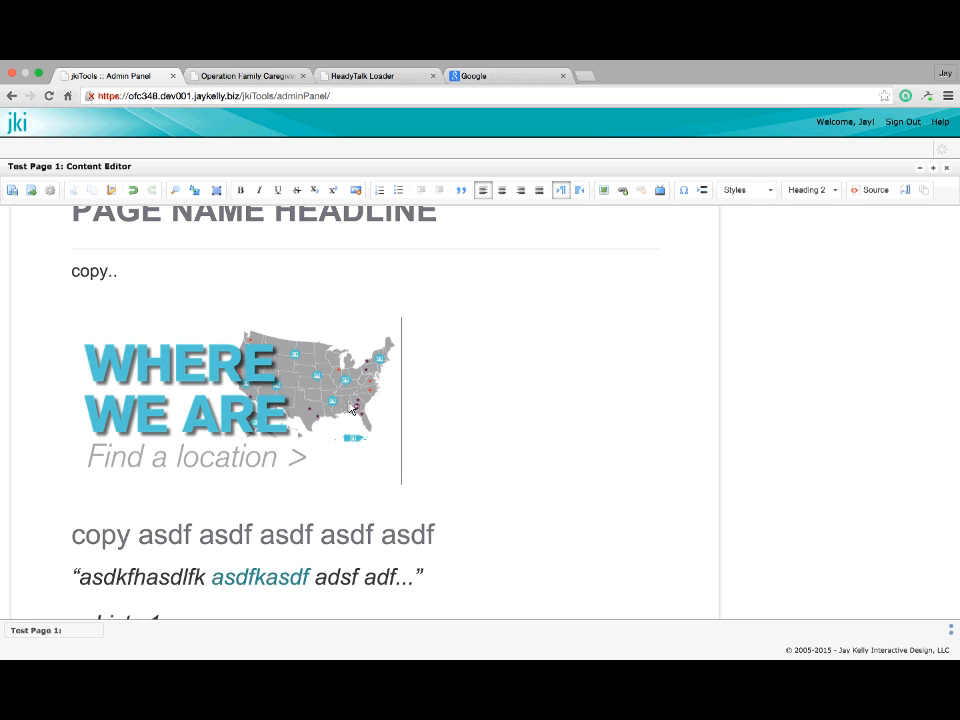
pyautogui.click(352, 408)
pyautogui.click(430, 377)
pyautogui.click(291, 399)
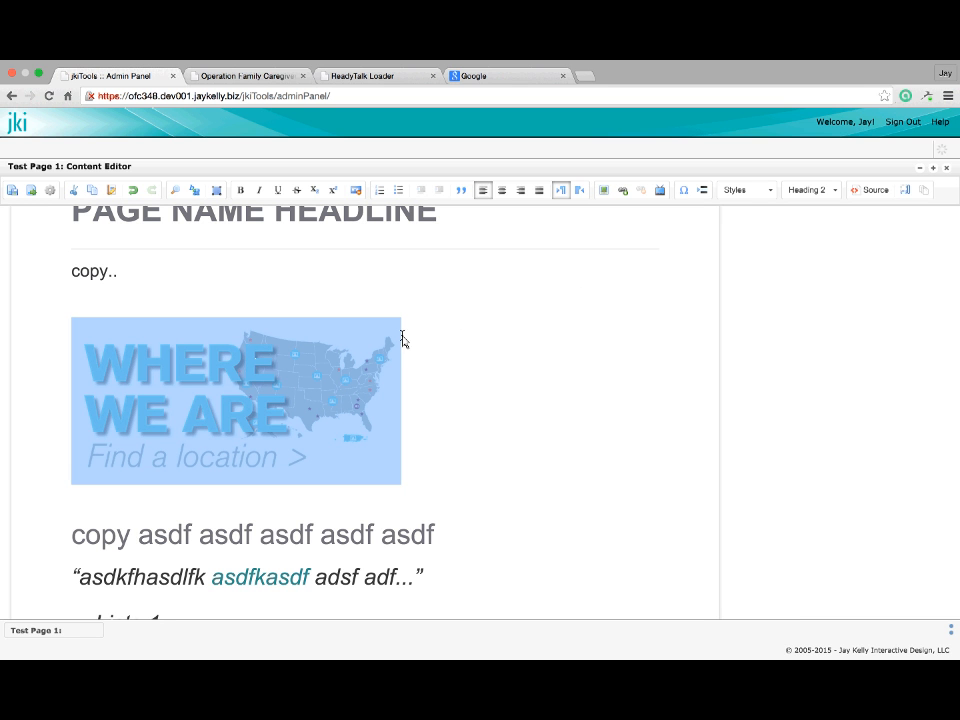
pyautogui.click(772, 194)
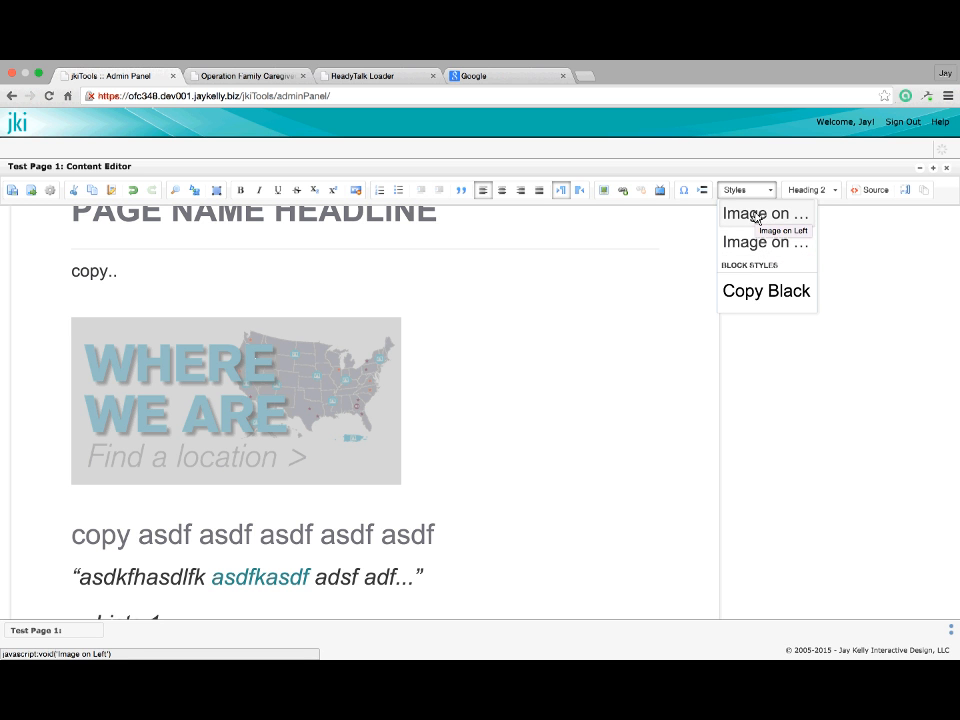
pyautogui.click(755, 218)
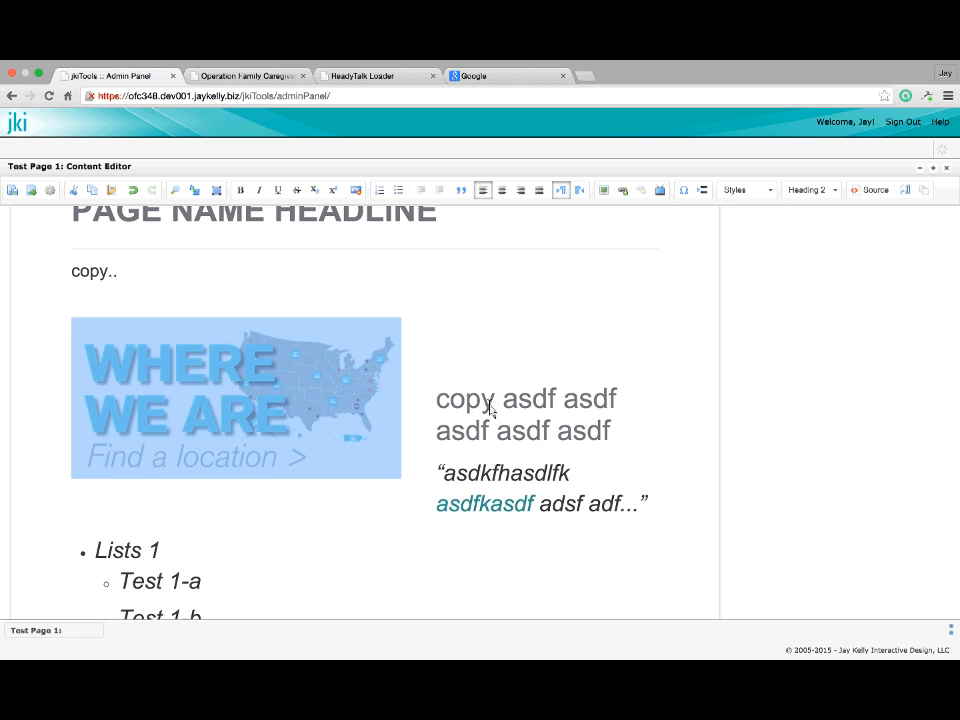
# Apply the Image on Right style so the map floats right of the copy text
pyautogui.scroll(-1, 489, 414)
pyautogui.click(456, 360)
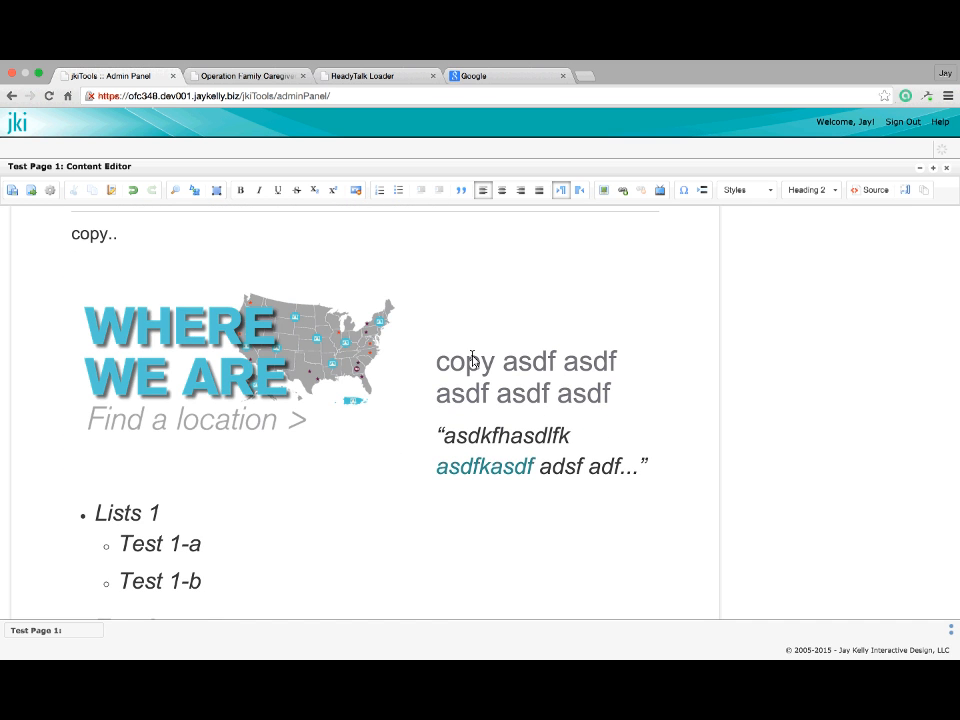
pyautogui.scroll(2, 471, 359)
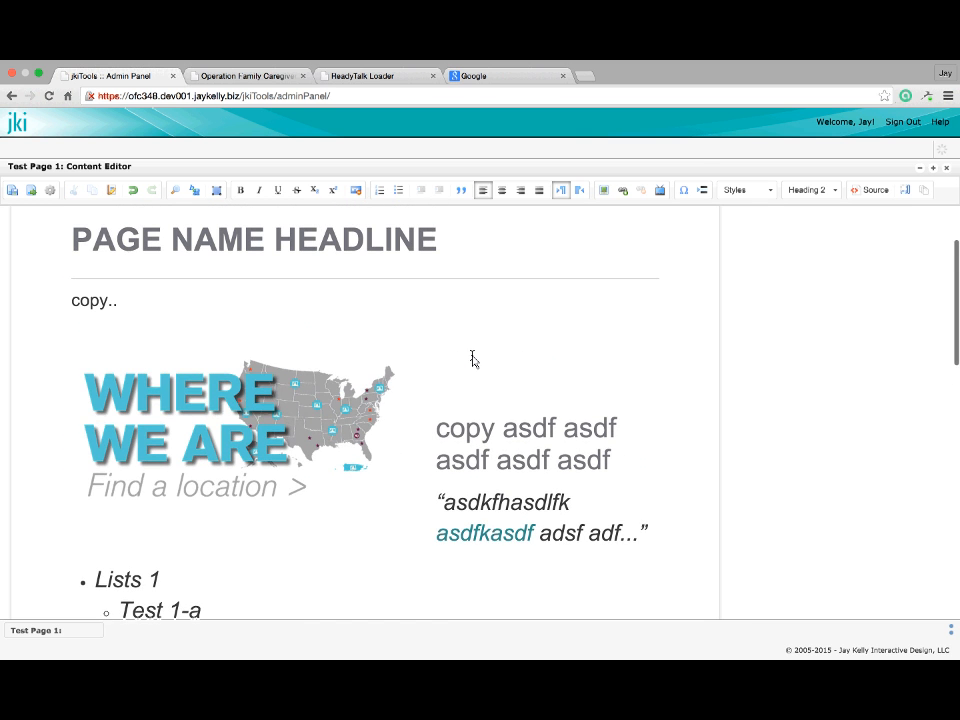
pyautogui.click(300, 387)
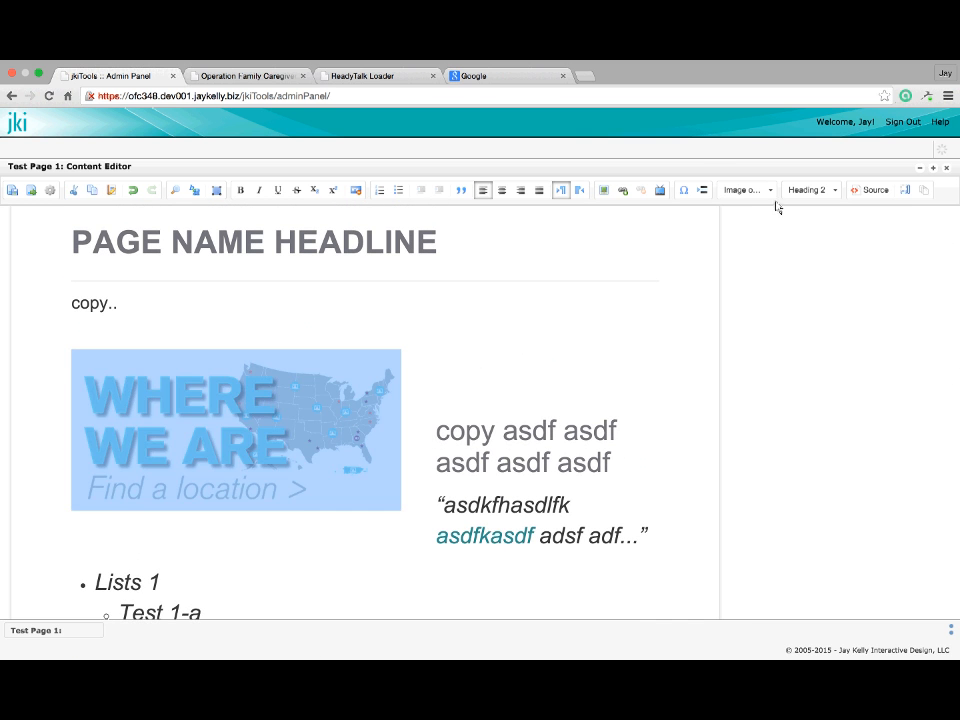
pyautogui.click(772, 190)
pyautogui.click(765, 243)
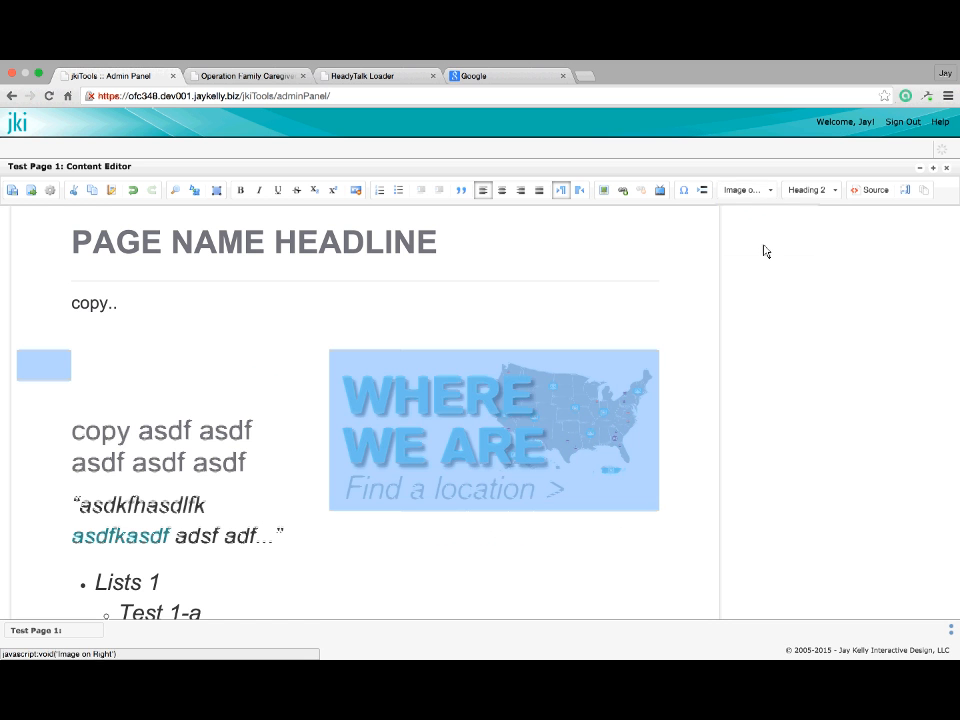
# Delete the empty line above the copy asdf heading
pyautogui.click(241, 547)
pyautogui.click(71, 430)
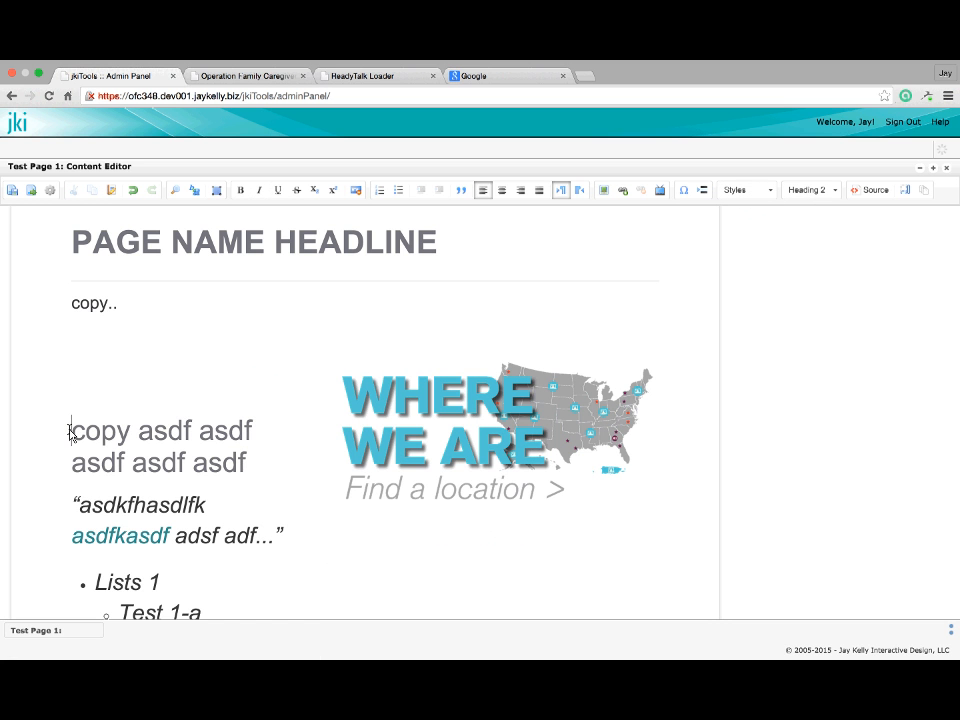
pyautogui.press('BackSpace')
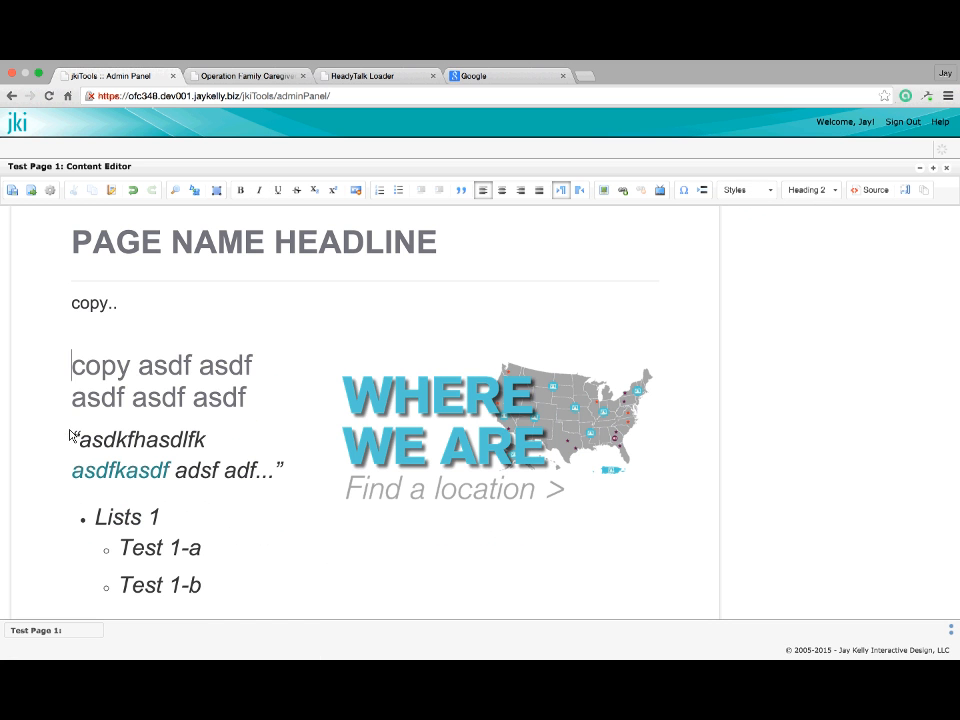
pyautogui.scroll(-3, 350, 435)
pyautogui.click(350, 432)
pyautogui.click(494, 298)
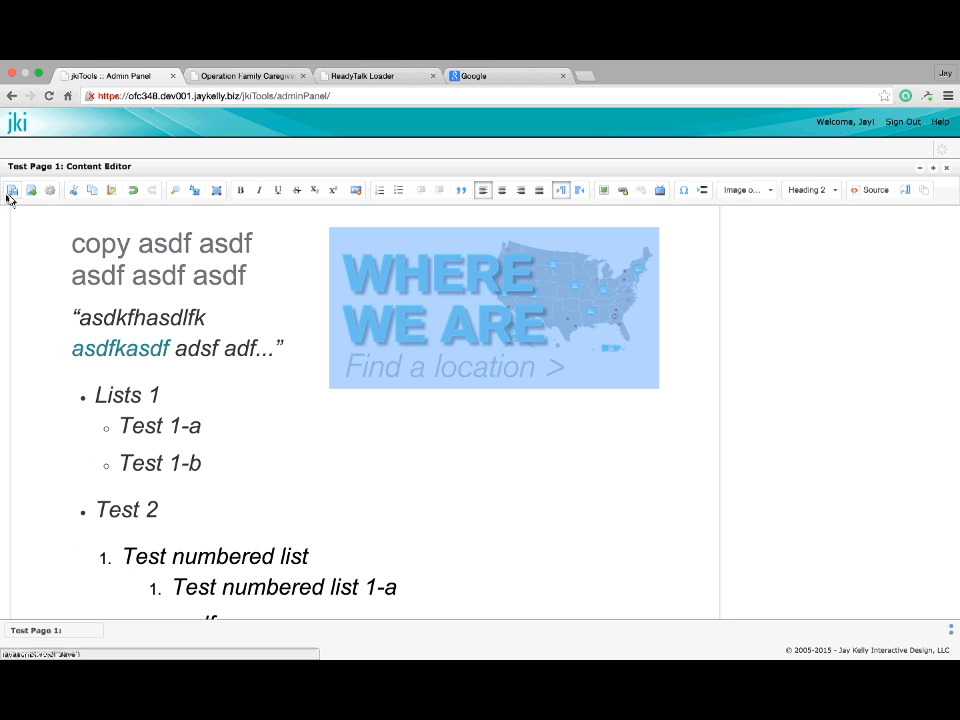
pyautogui.scroll(-2, 285, 364)
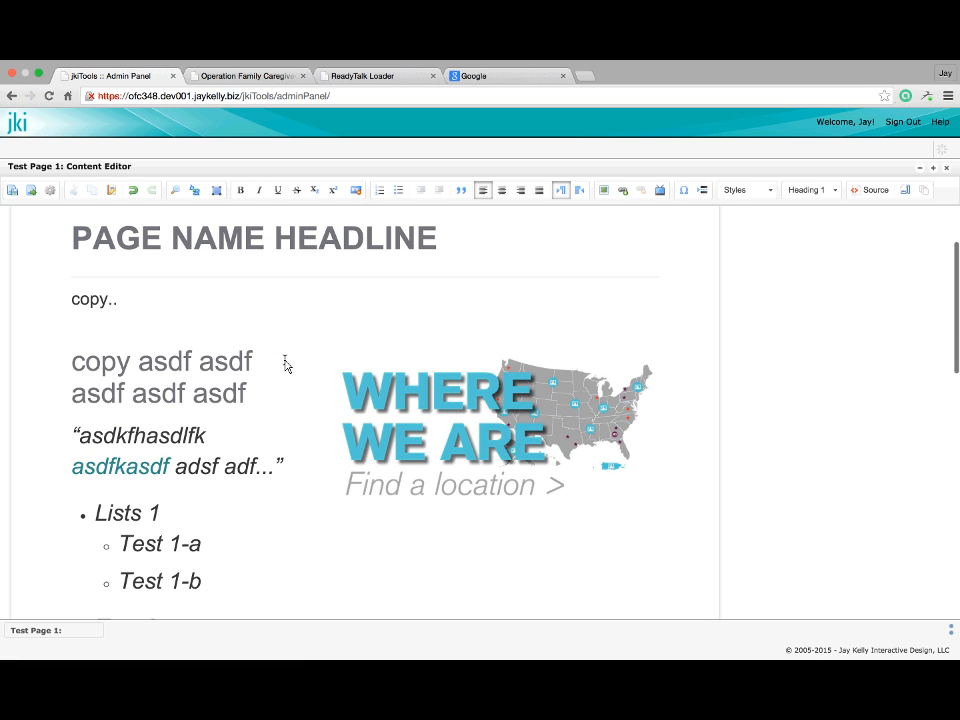
# Resize the map image to 400 wide by 200 high
pyautogui.click(427, 395)
pyautogui.doubleClick(427, 395)
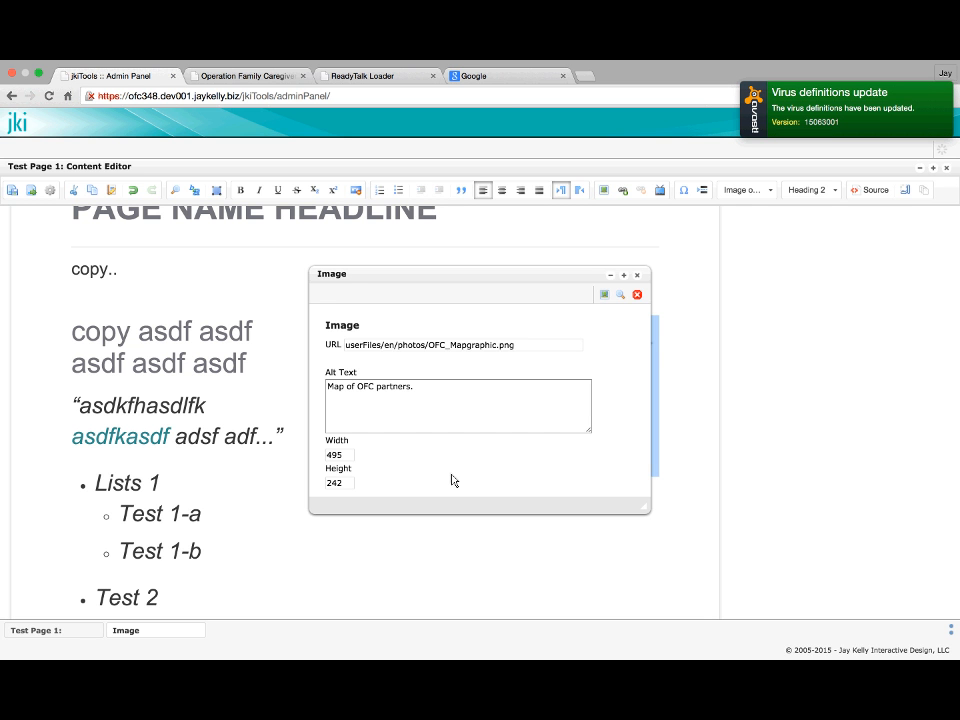
pyautogui.scroll(-1, 450, 478)
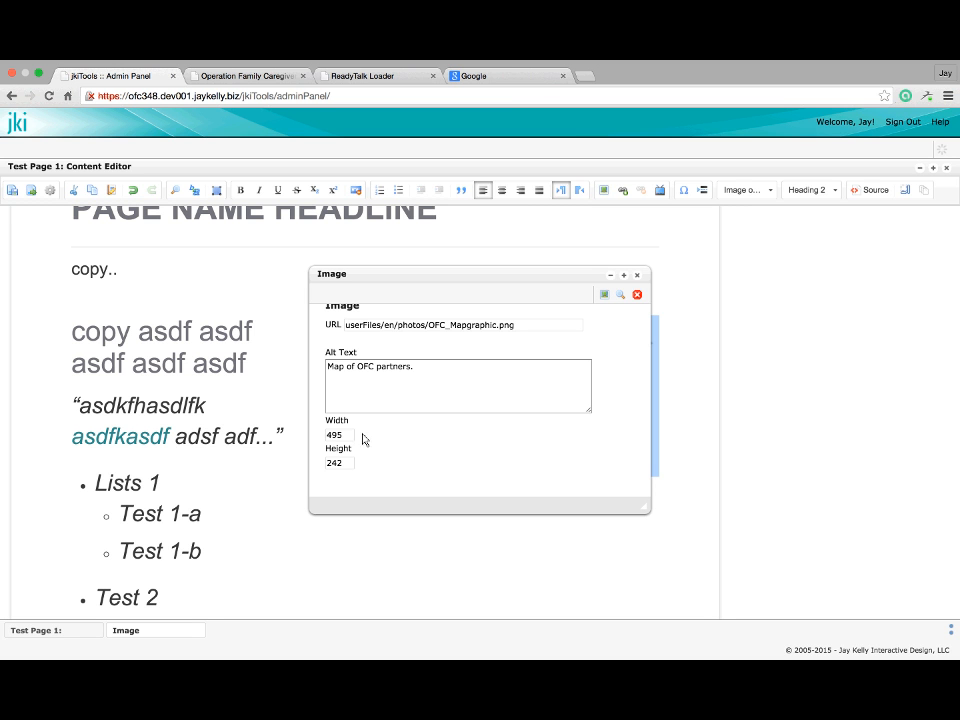
pyautogui.moveTo(348, 437); pyautogui.dragTo(326, 439)
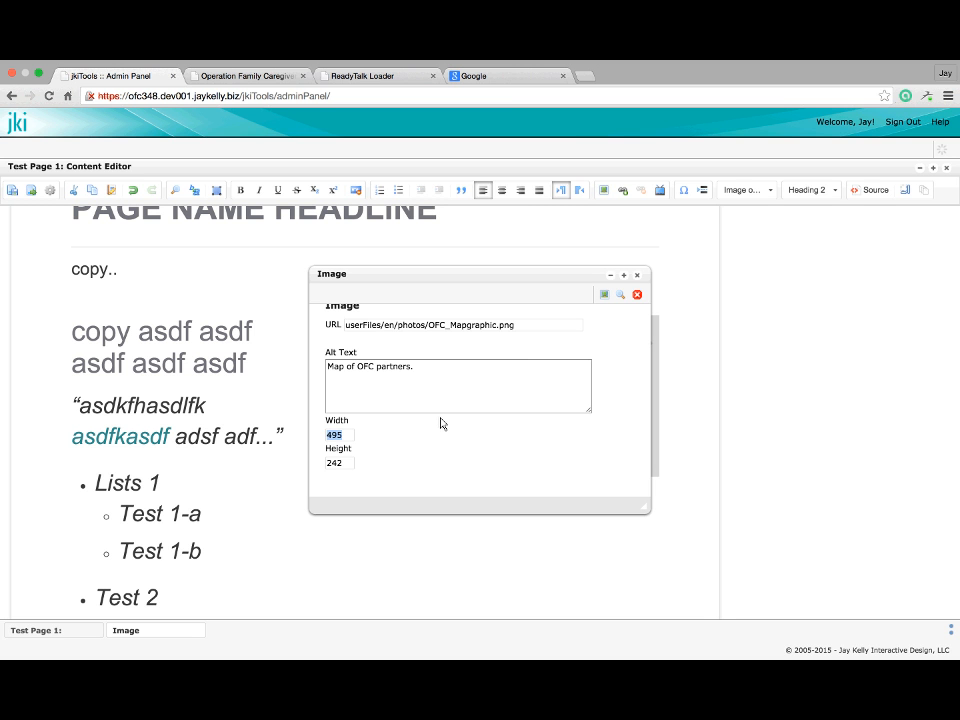
pyautogui.write('400')
pyautogui.press('Tab')
pyautogui.write('200')
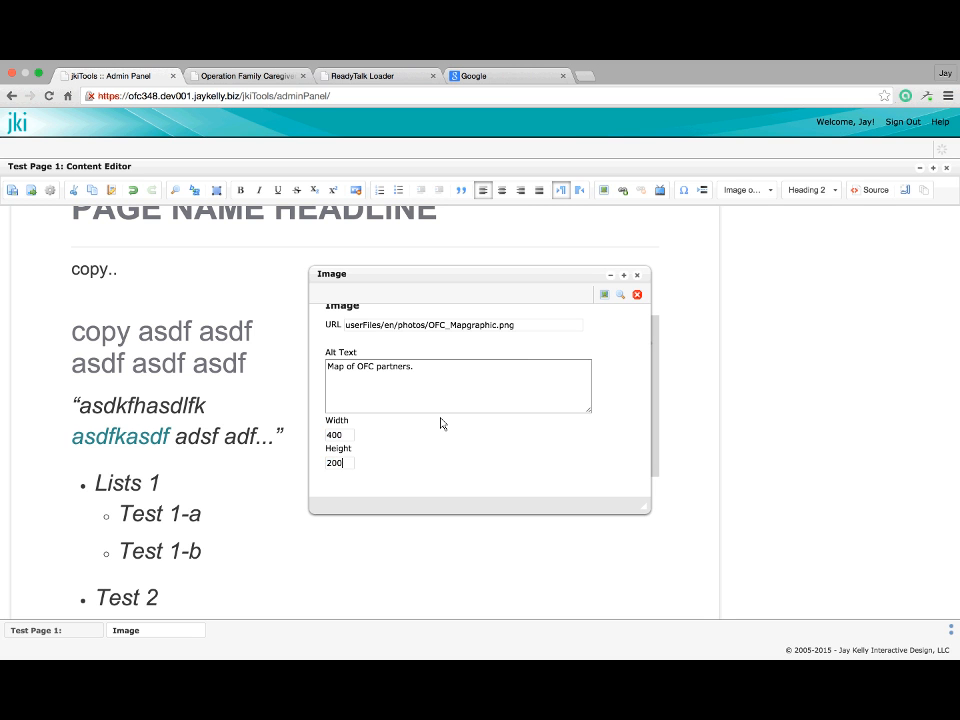
pyautogui.click(604, 296)
# Reduce the map image width to 300
pyautogui.doubleClick(558, 390)
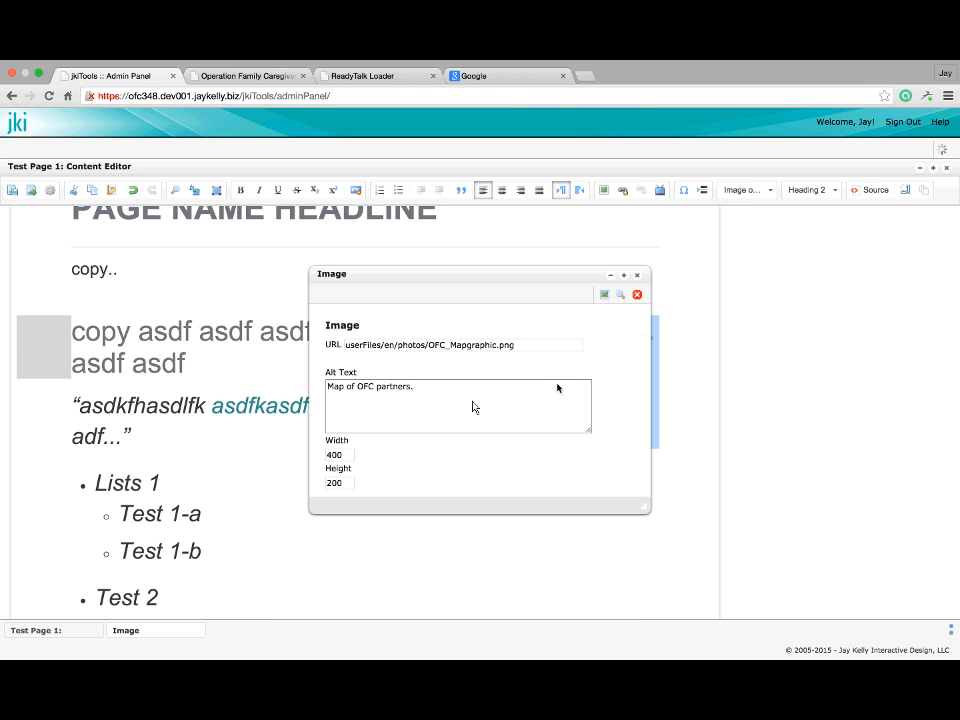
pyautogui.moveTo(343, 458); pyautogui.dragTo(307, 461)
pyautogui.write('300')
pyautogui.click(603, 295)
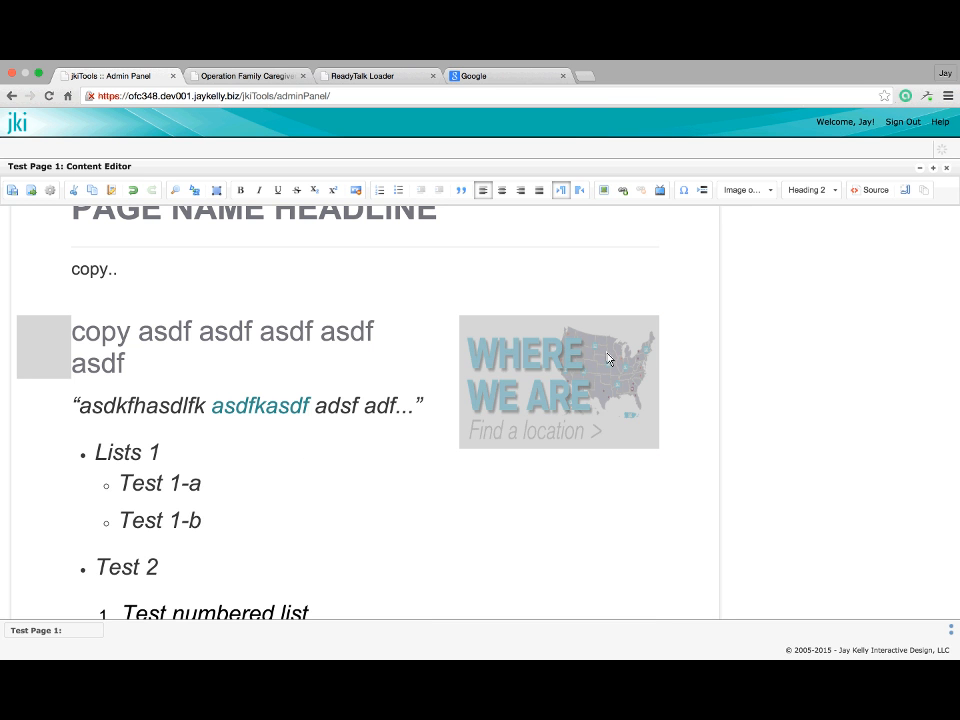
# Browse the photos folder without picking a file, then apply the map's image properties
pyautogui.doubleClick(556, 376)
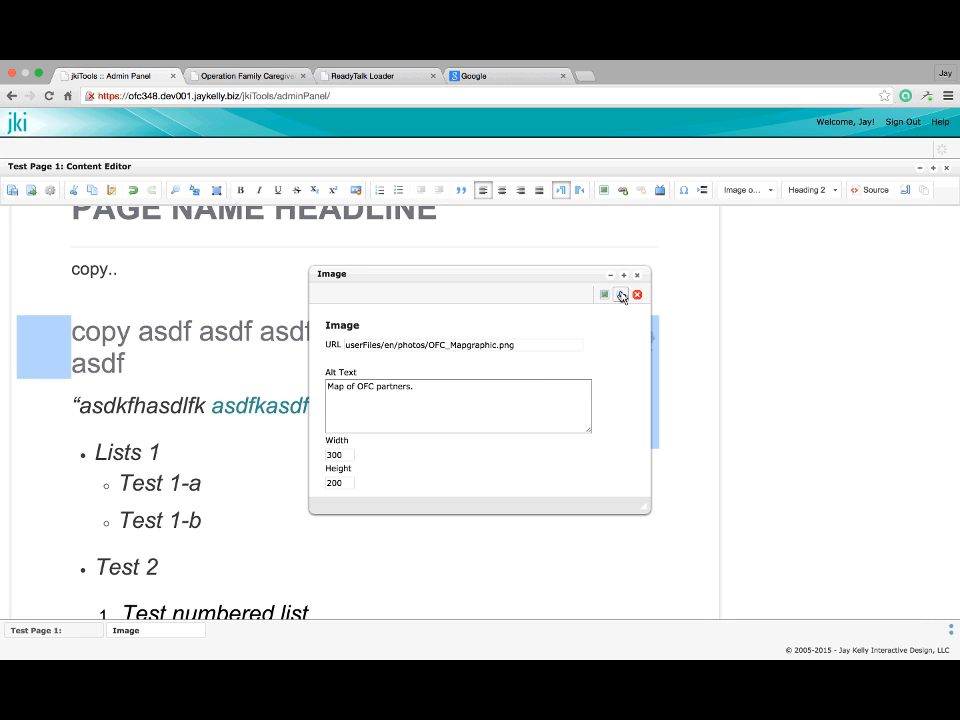
pyautogui.click(621, 295)
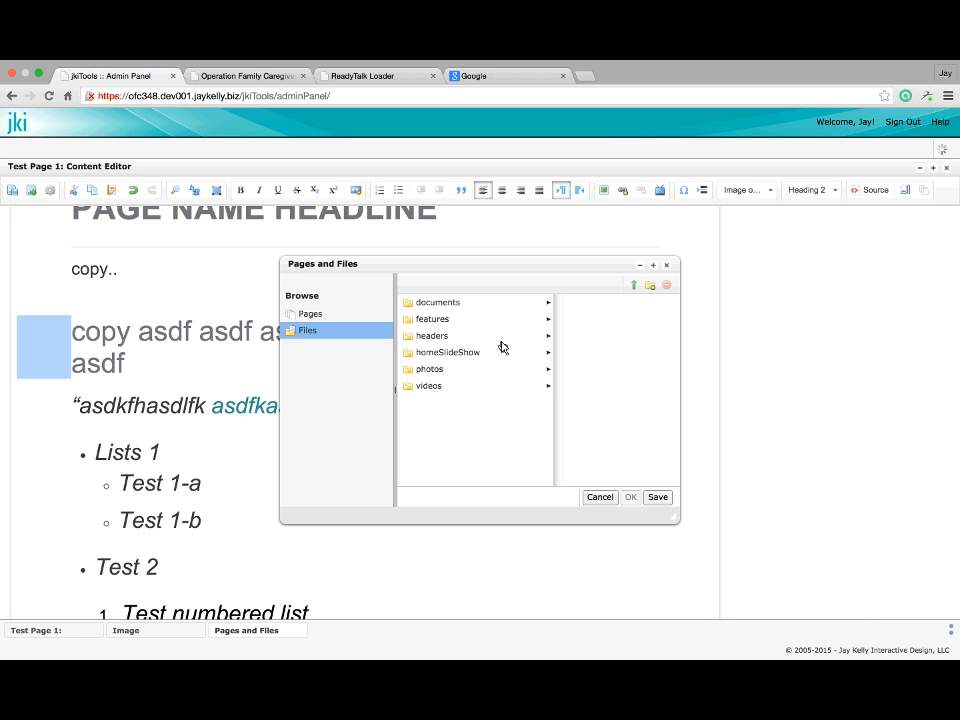
pyautogui.click(505, 370)
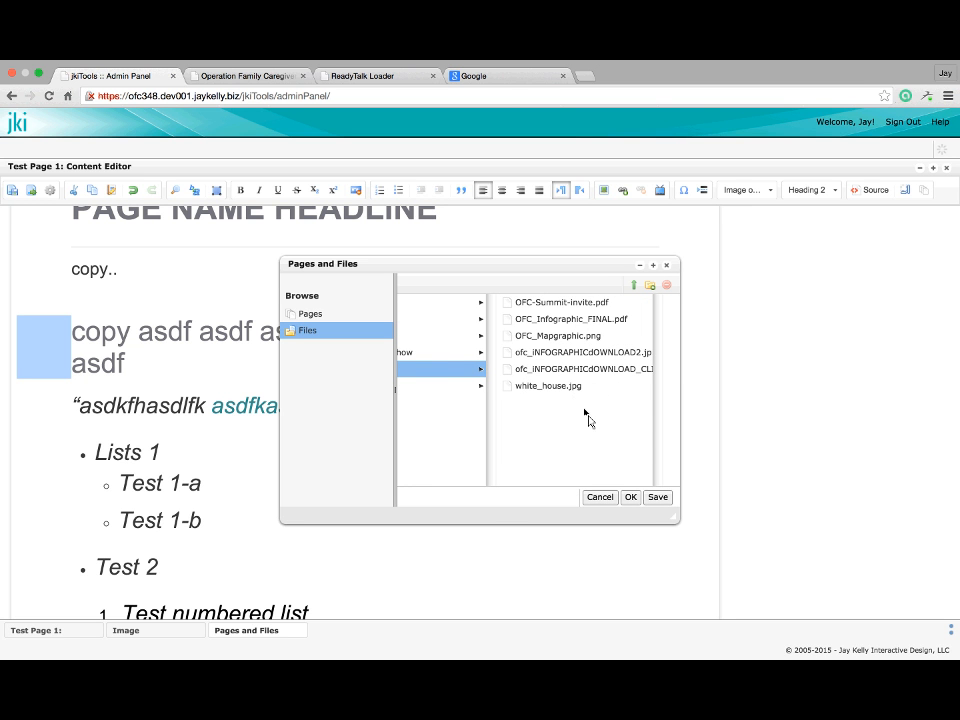
pyautogui.click(600, 497)
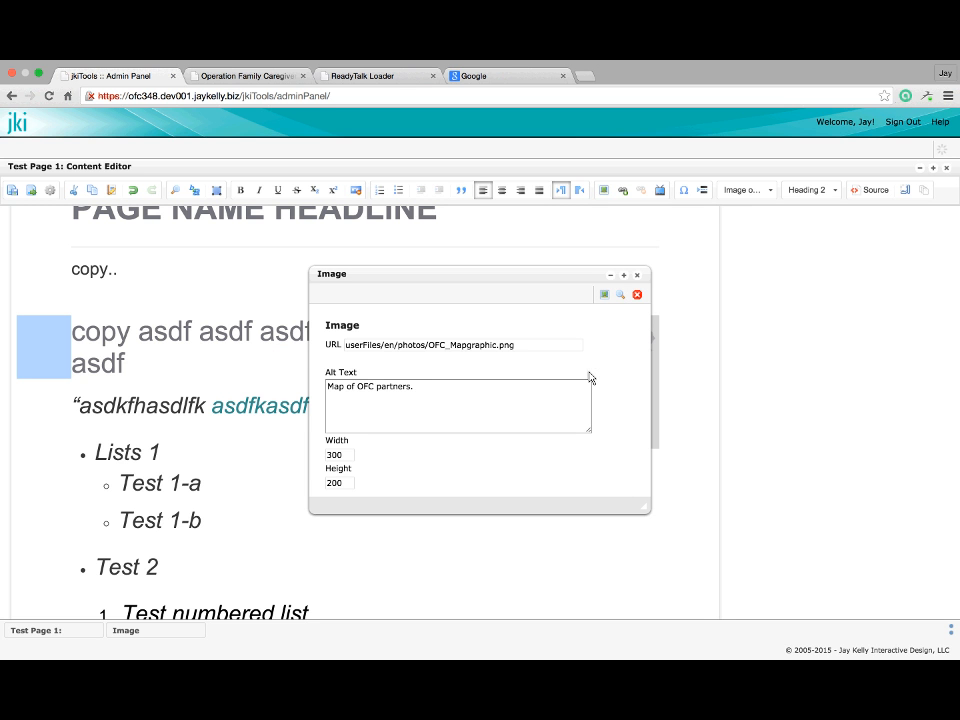
pyautogui.scroll(-2, 590, 378)
pyautogui.scroll(3, 589, 375)
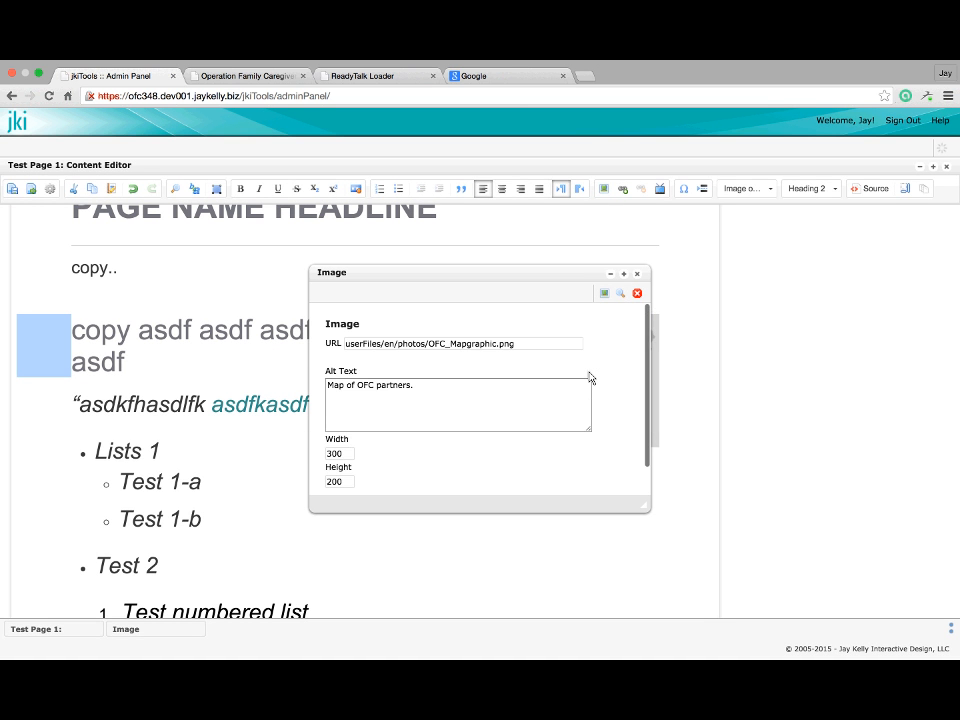
pyautogui.click(638, 295)
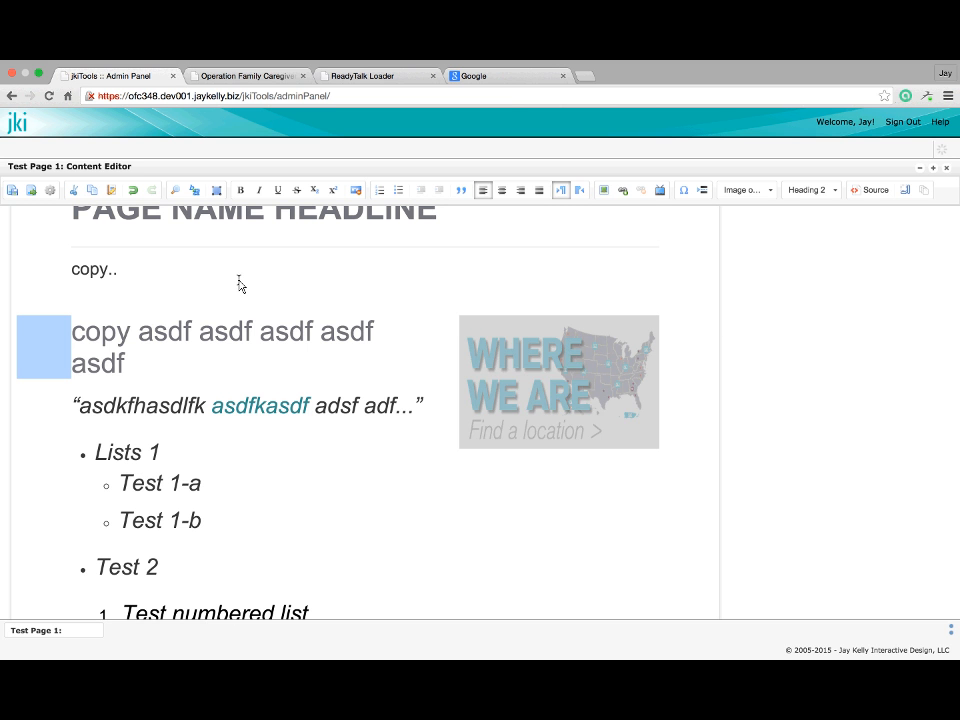
# Check the live Operation Family Caregiver site, then return to the page editor
pyautogui.click(252, 76)
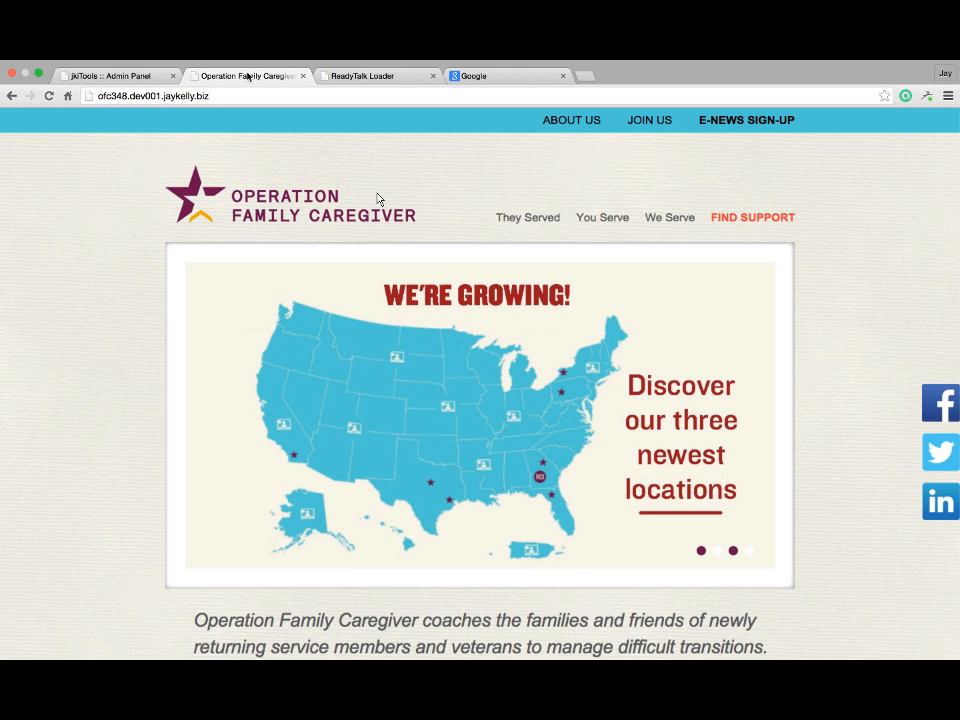
pyautogui.scroll(-1, 377, 198)
pyautogui.scroll(1, 377, 199)
pyautogui.scroll(-5, 377, 199)
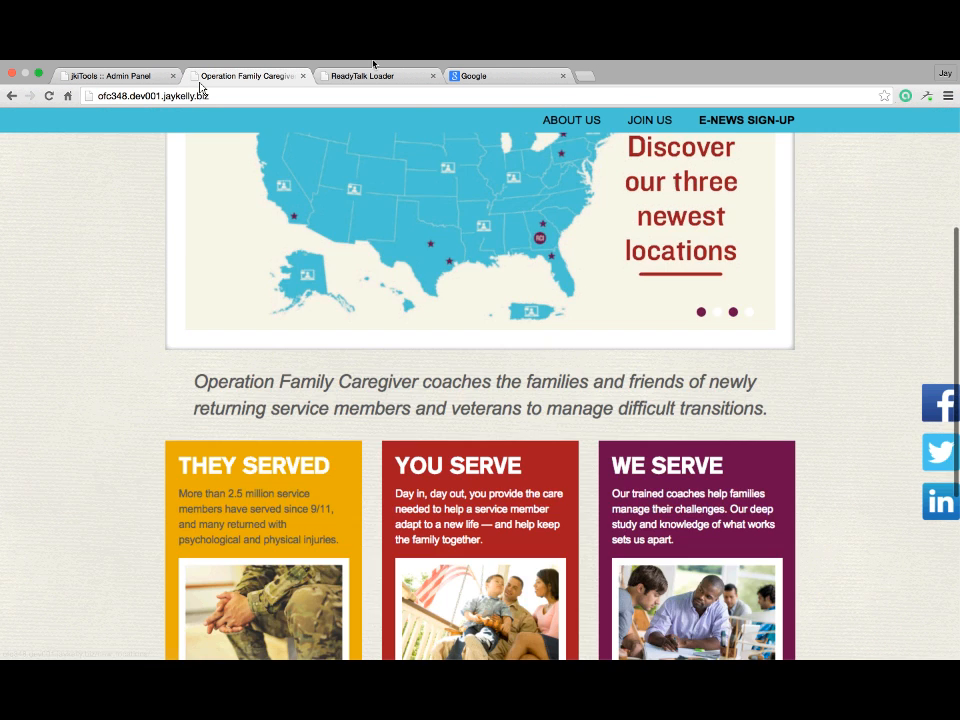
pyautogui.click(141, 90)
pyautogui.scroll(-1, 575, 330)
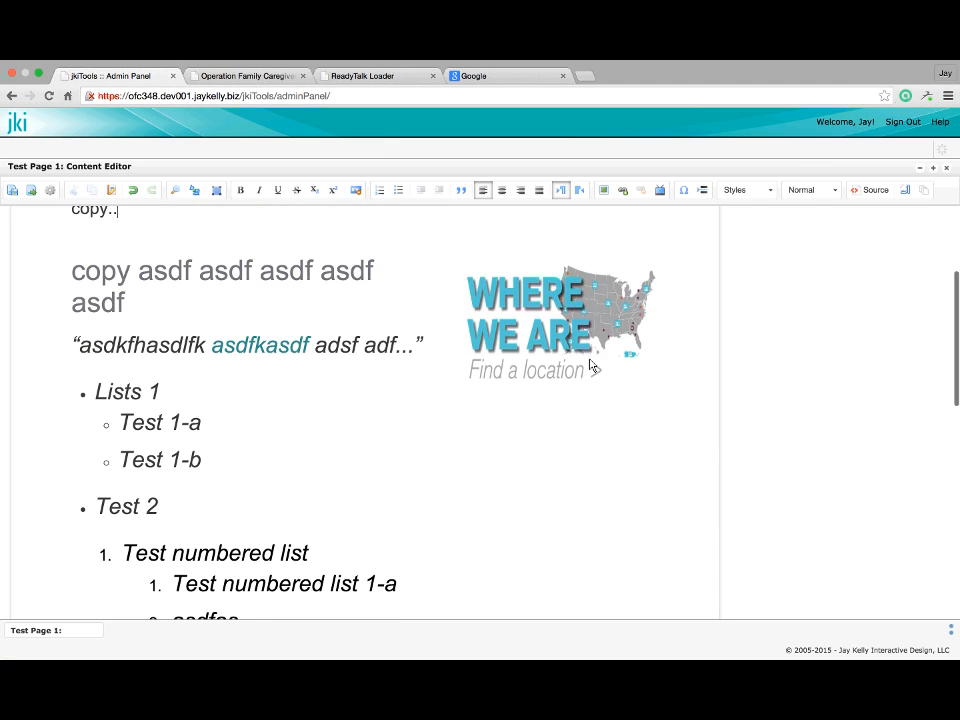
# Open the map image's link settings and cancel without adding a link
pyautogui.click(590, 366)
pyautogui.click(264, 409)
pyautogui.scroll(-2, 264, 409)
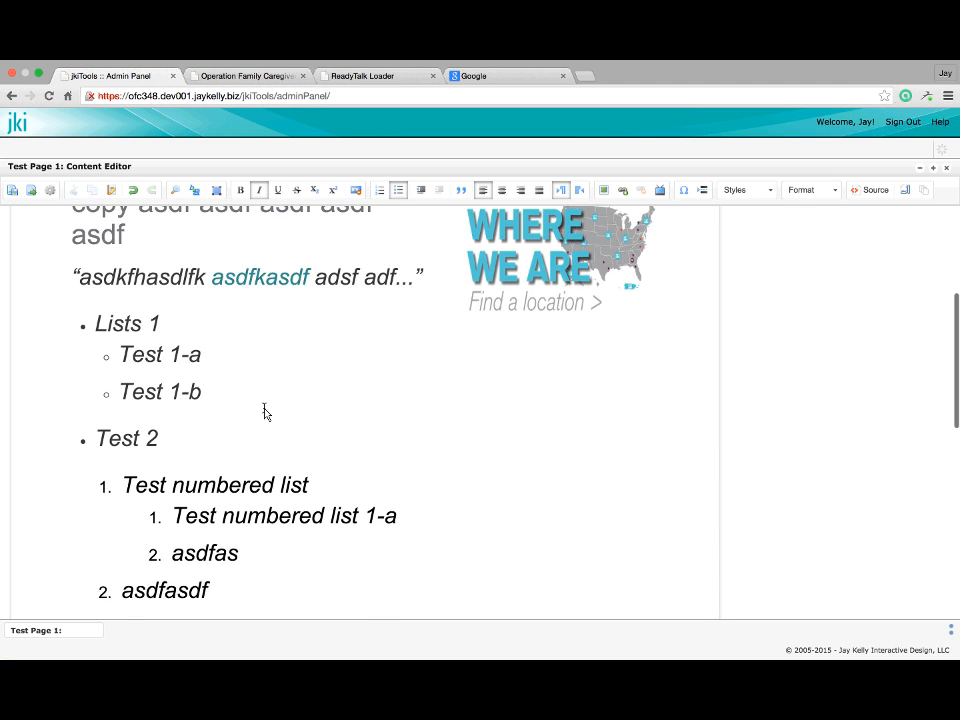
pyautogui.scroll(3, 264, 409)
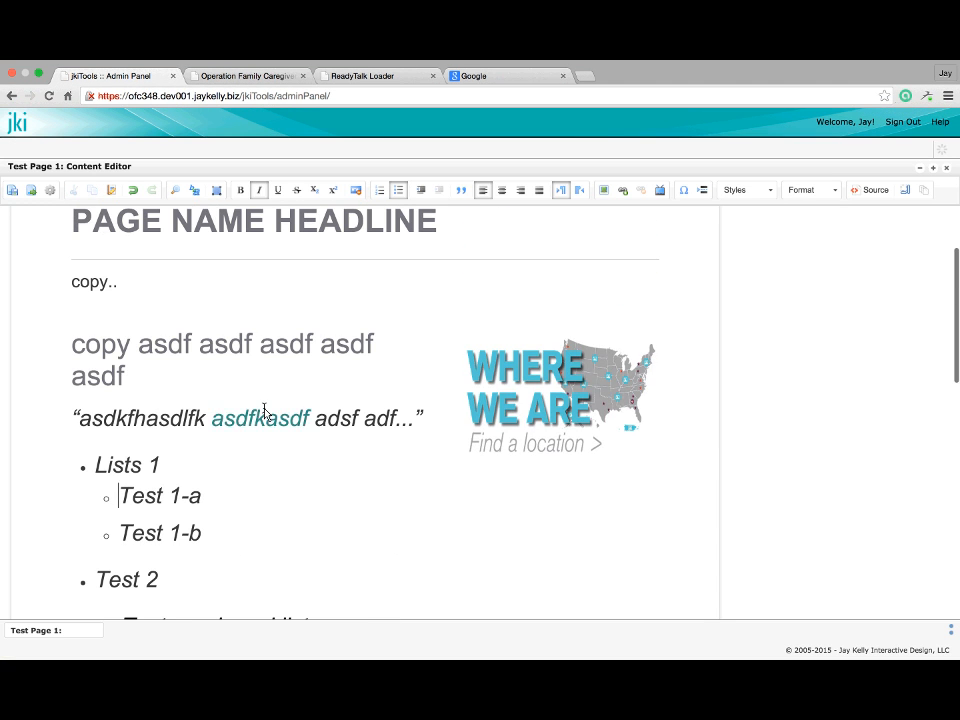
pyautogui.click(538, 396)
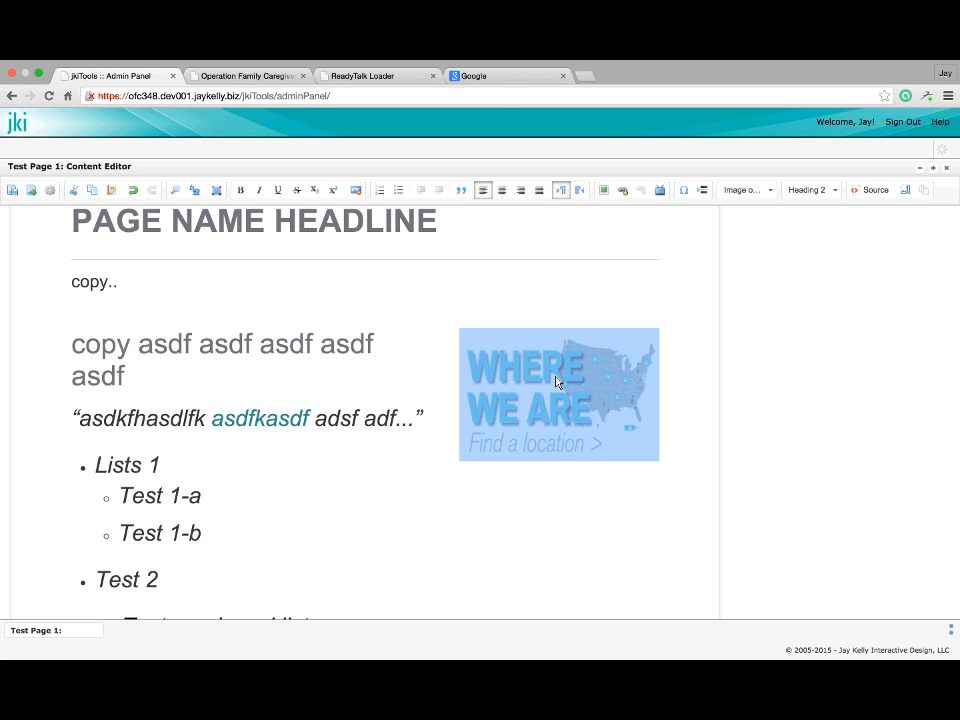
pyautogui.click(624, 191)
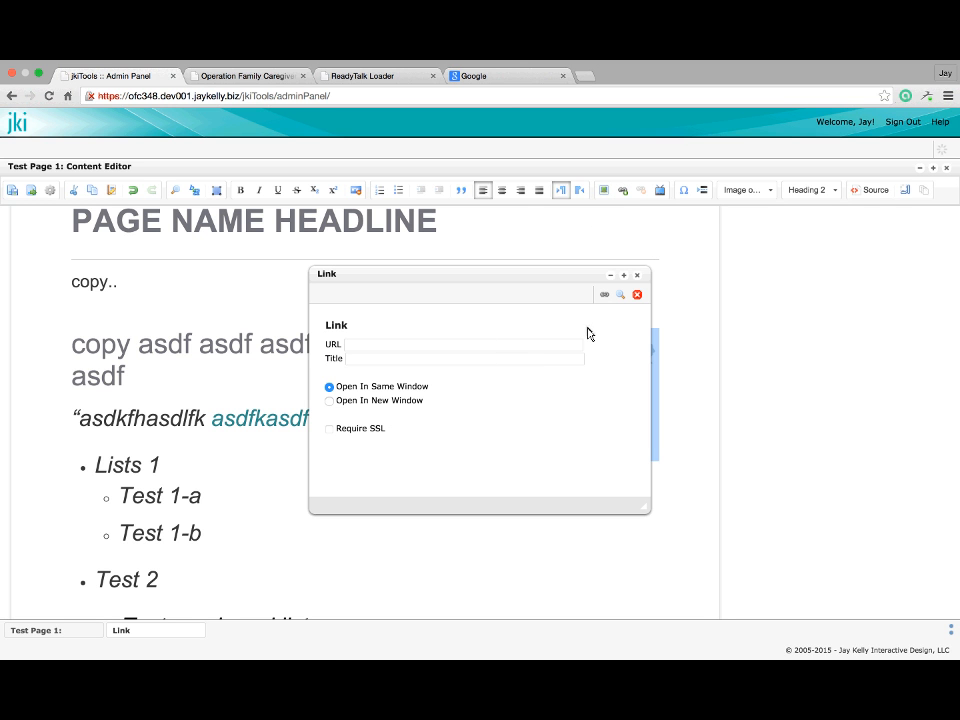
pyautogui.click(637, 277)
pyautogui.click(511, 401)
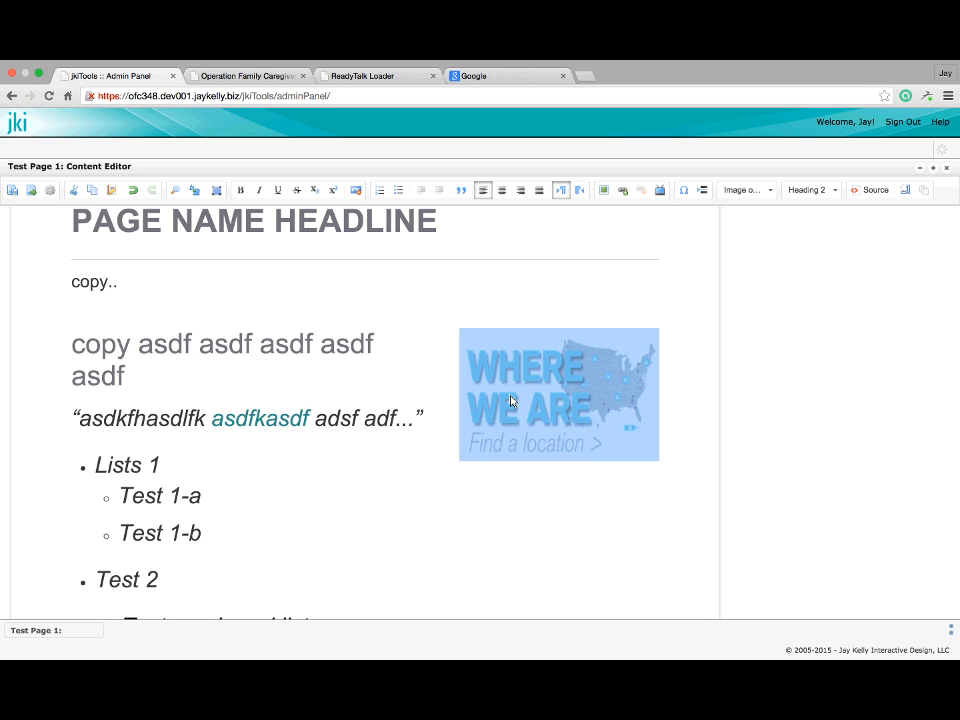
# Delete the map image, then undo to restore it at its larger size
pyautogui.press('Delete')
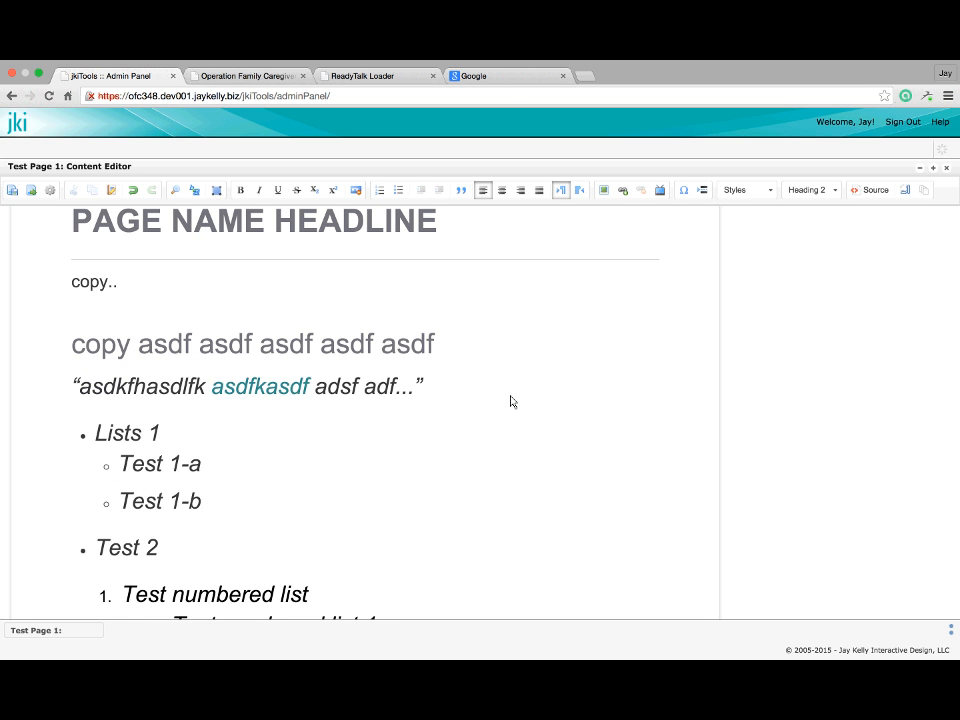
pyautogui.hotkey('ctrl', 'z')
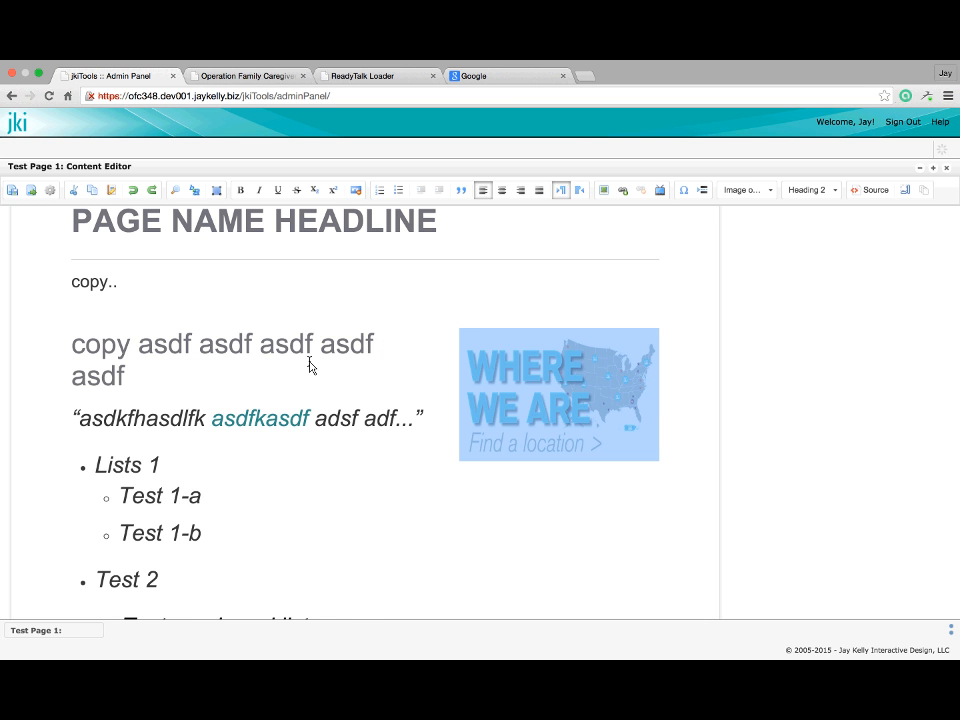
pyautogui.hotkey('ctrl', 'z')
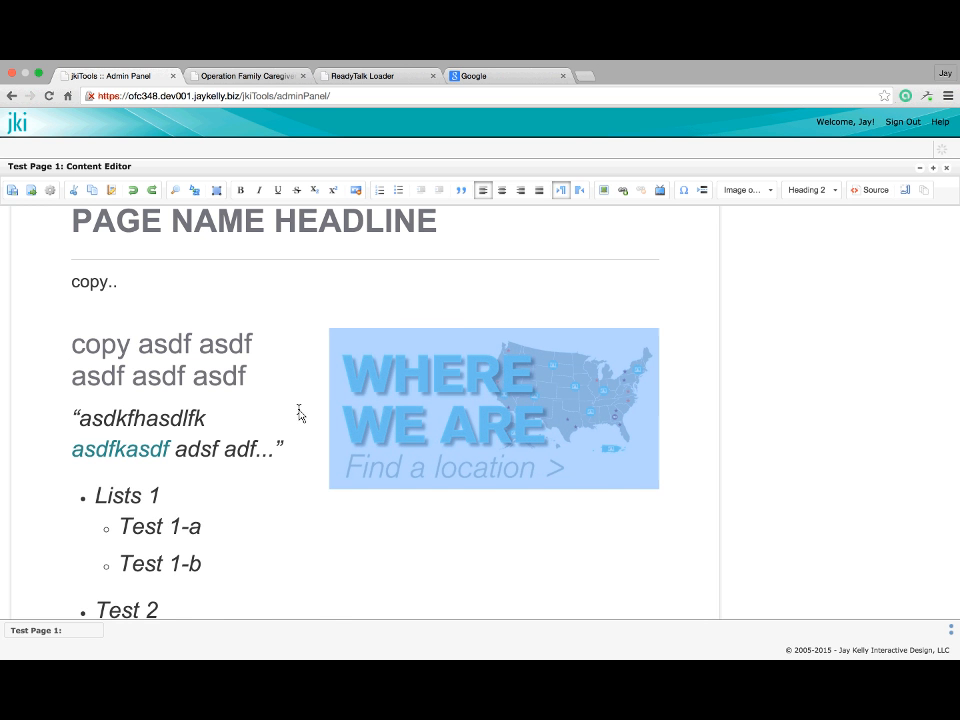
pyautogui.hotkey('ctrl', 'z')
pyautogui.hotkey('ctrl', 'z')
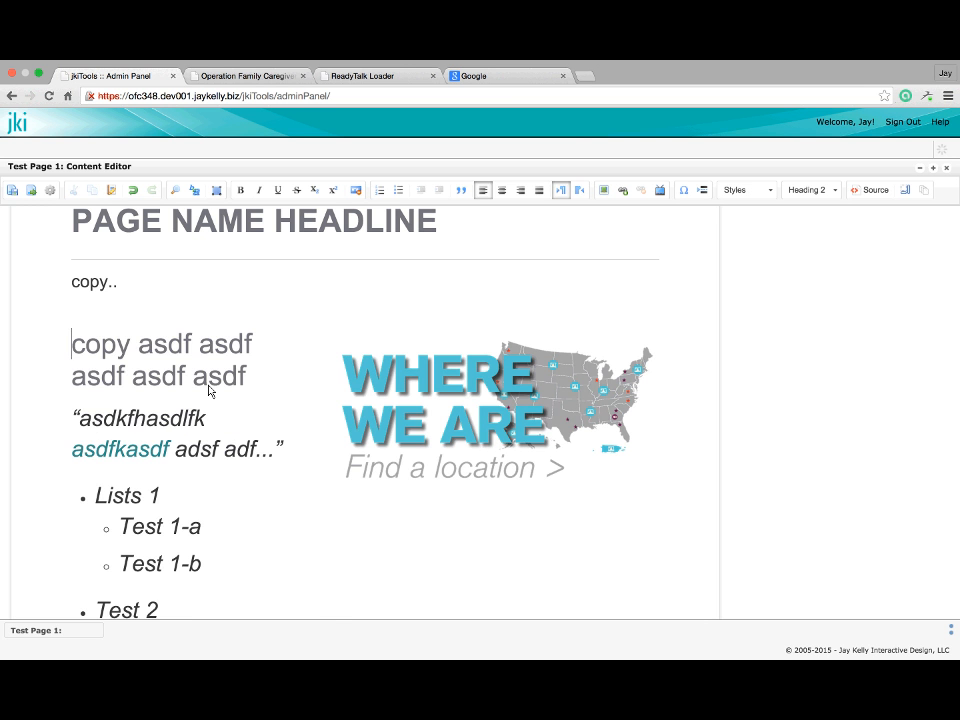
# Save Test Page 1, preview it maximized, and mark it for publication
pyautogui.click(12, 191)
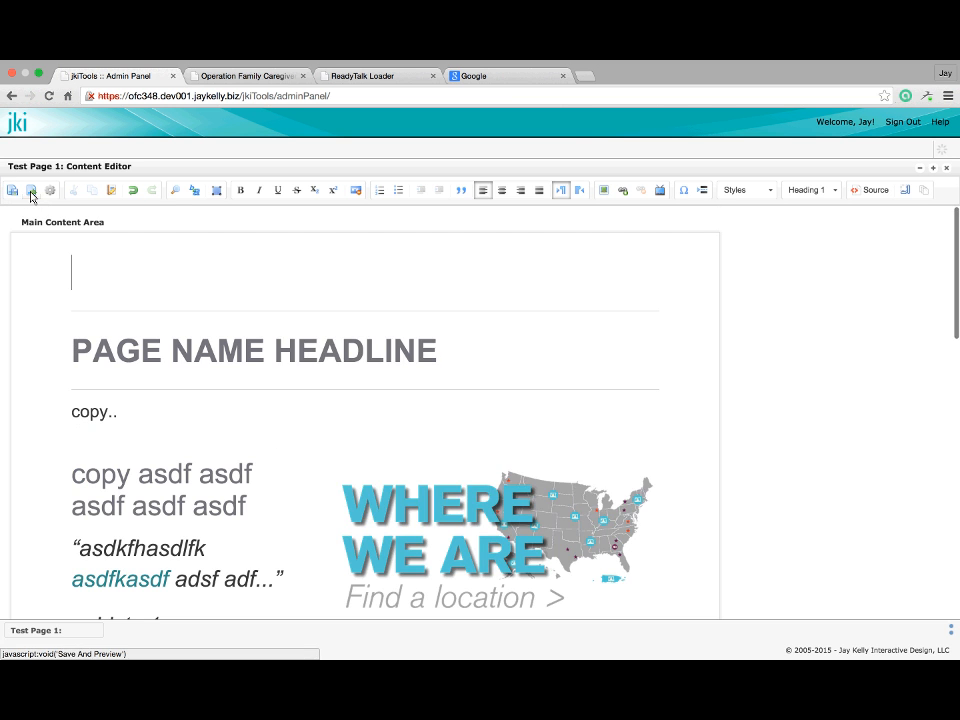
pyautogui.click(31, 191)
pyautogui.click(655, 267)
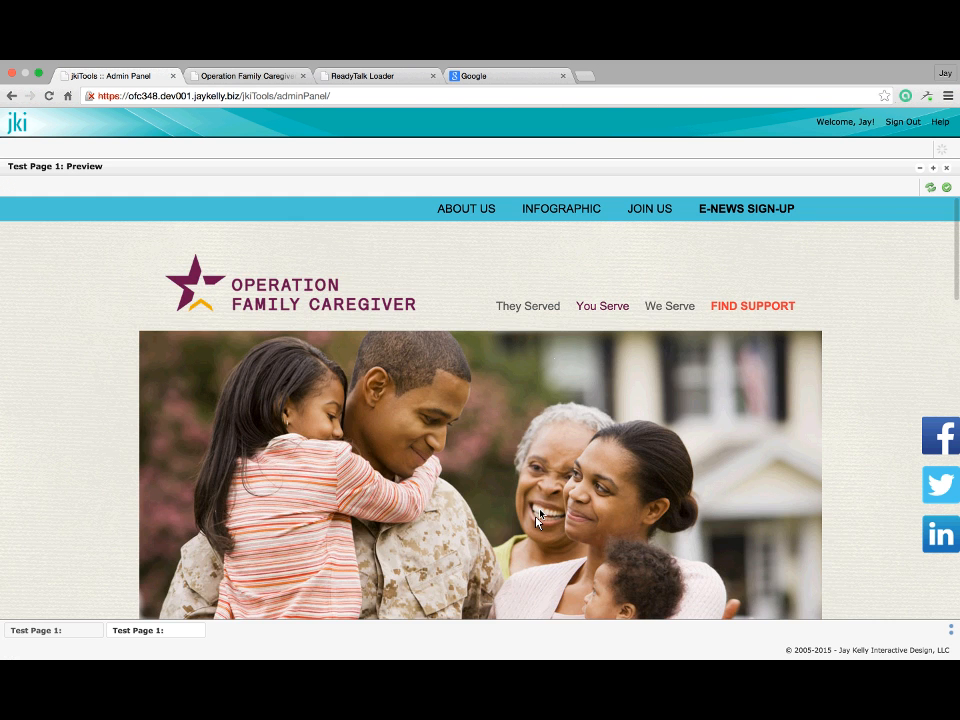
pyautogui.scroll(-6, 536, 521)
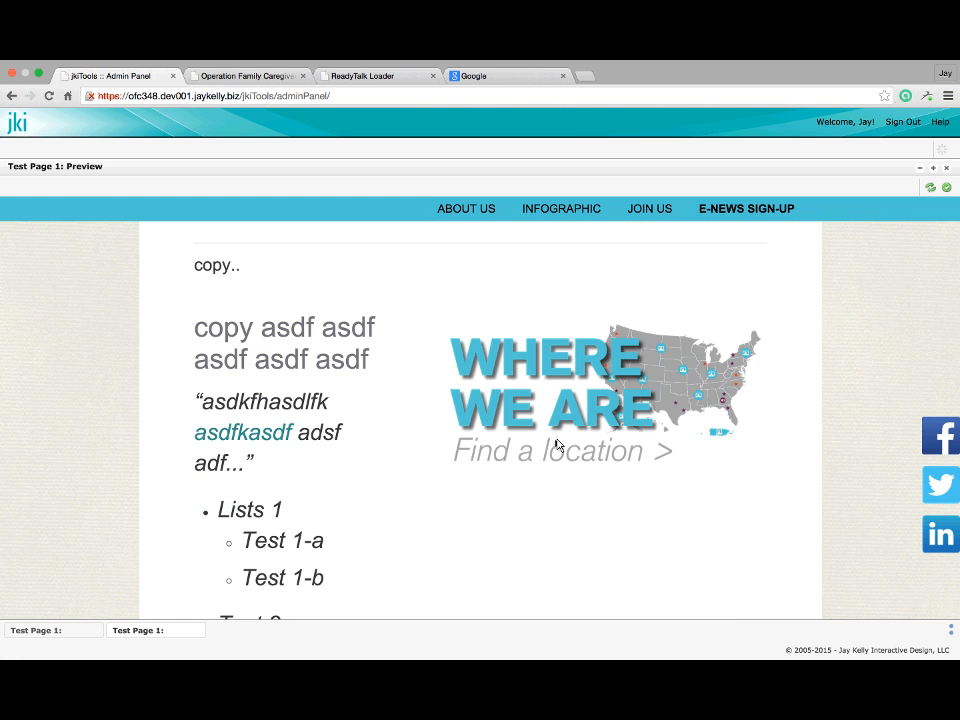
pyautogui.click(947, 187)
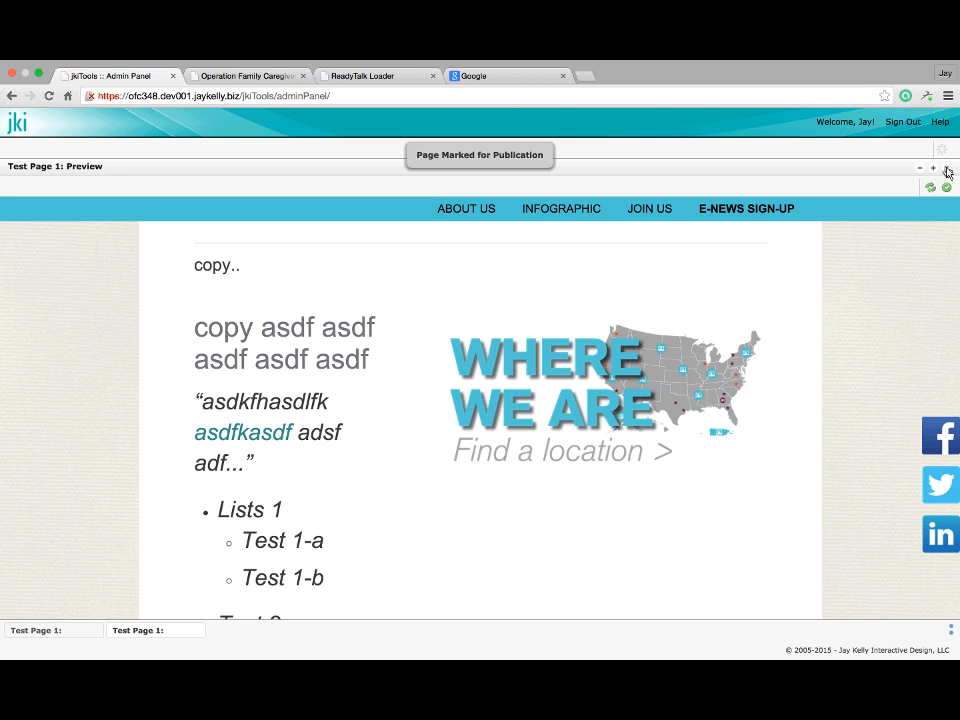
pyautogui.click(947, 170)
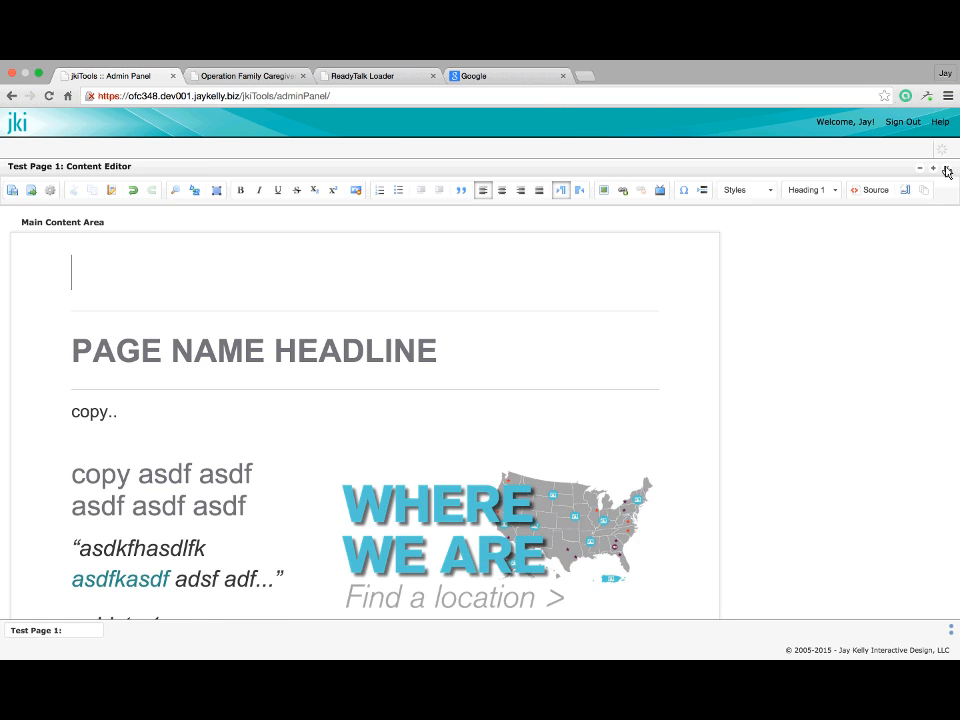
pyautogui.click(946, 169)
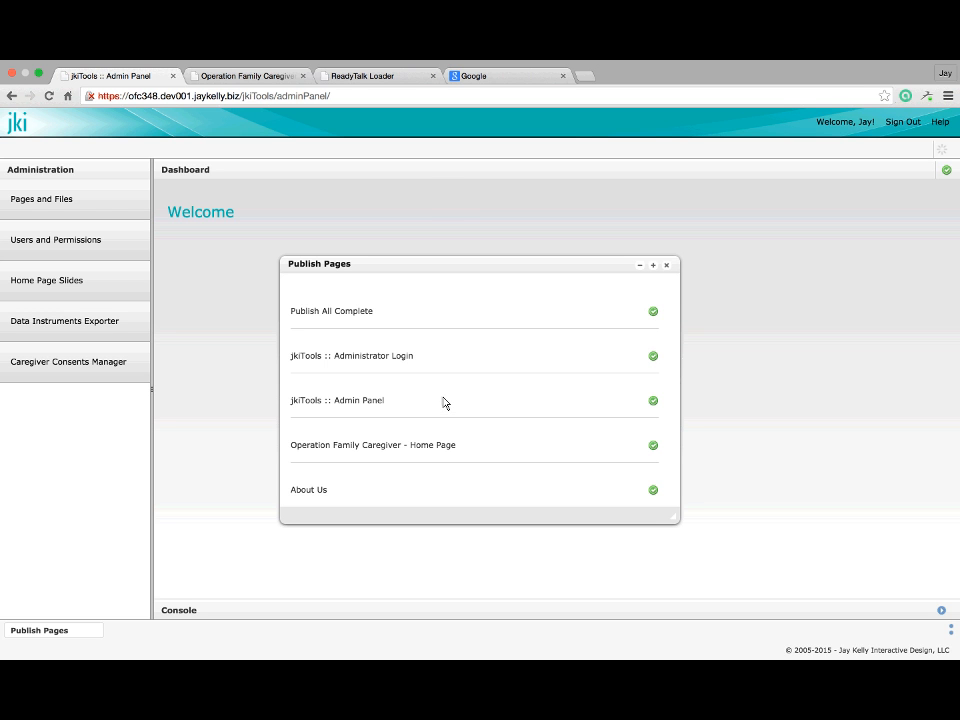
# Close the Publish Pages window once Publish All Complete shows
pyautogui.click(665, 266)
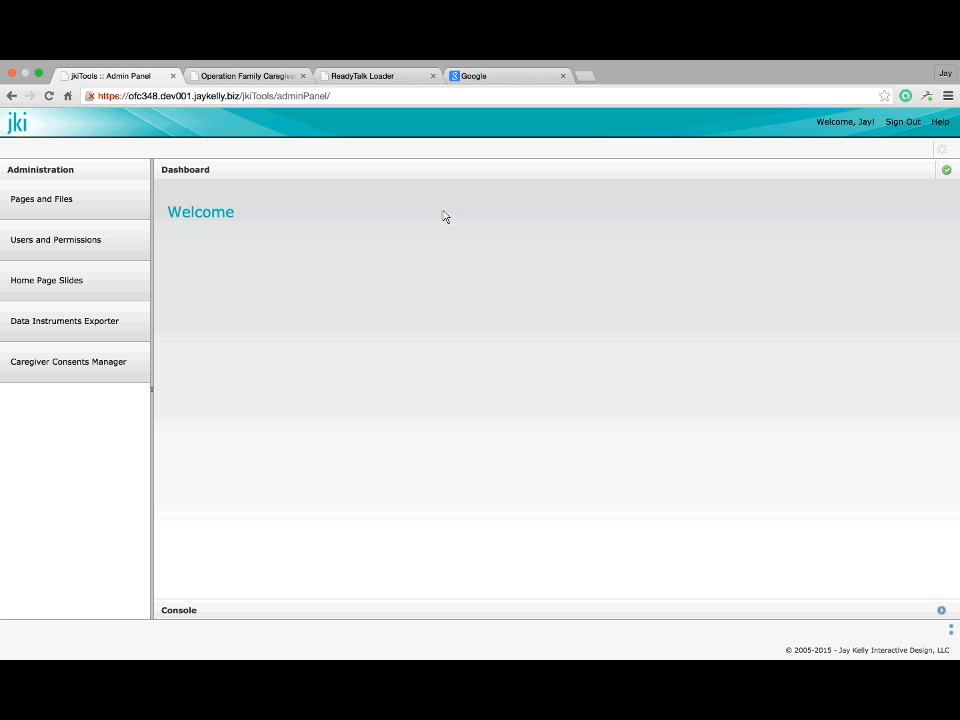
# Load the new_page_to_test address on the live site and scroll down to the floated map
pyautogui.click(251, 77)
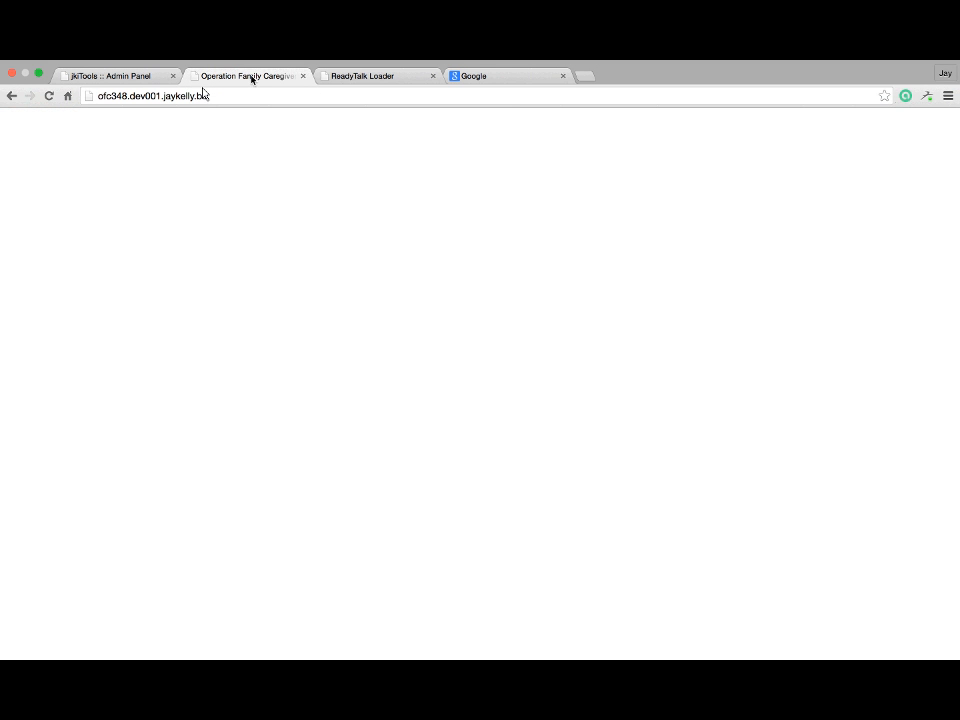
pyautogui.scroll(5, 281, 268)
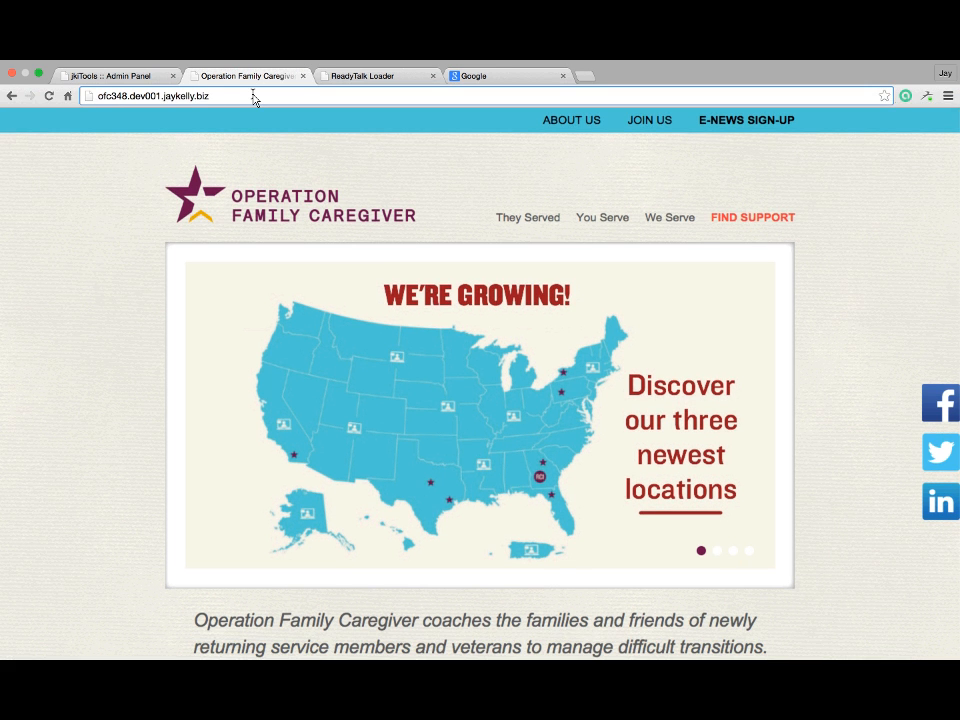
pyautogui.write('/you')
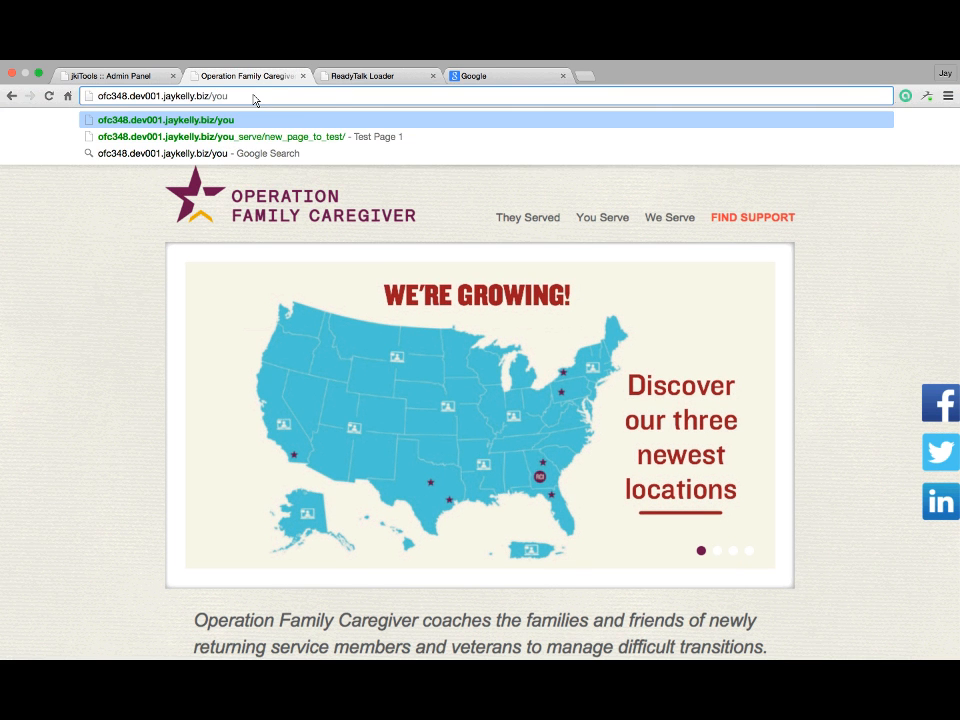
pyautogui.press('Down')
pyautogui.press('Return')
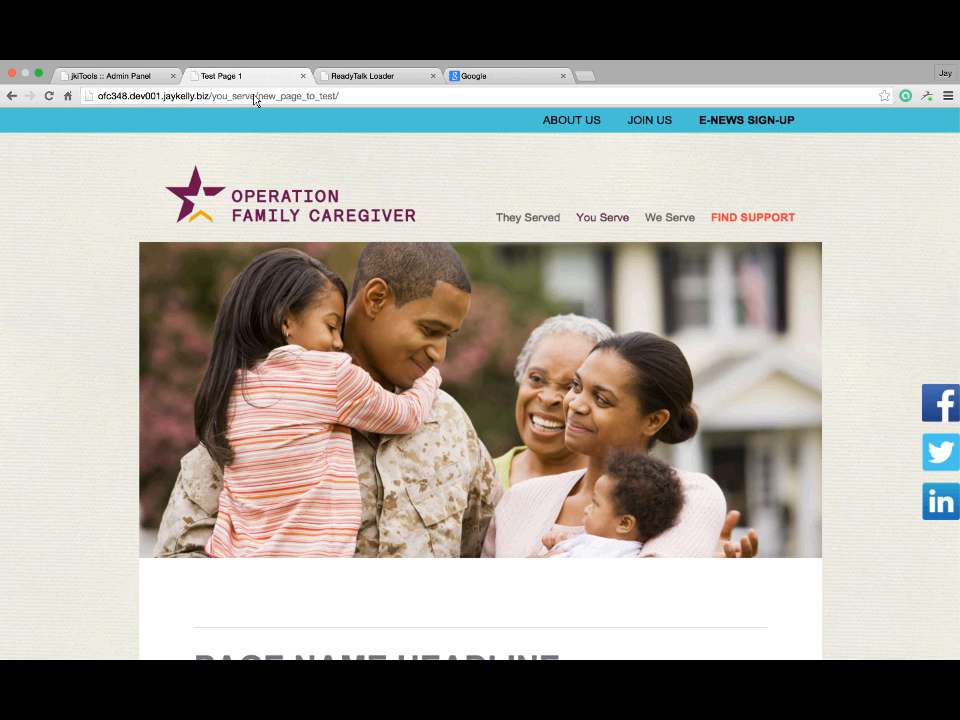
pyautogui.scroll(-1, 362, 197)
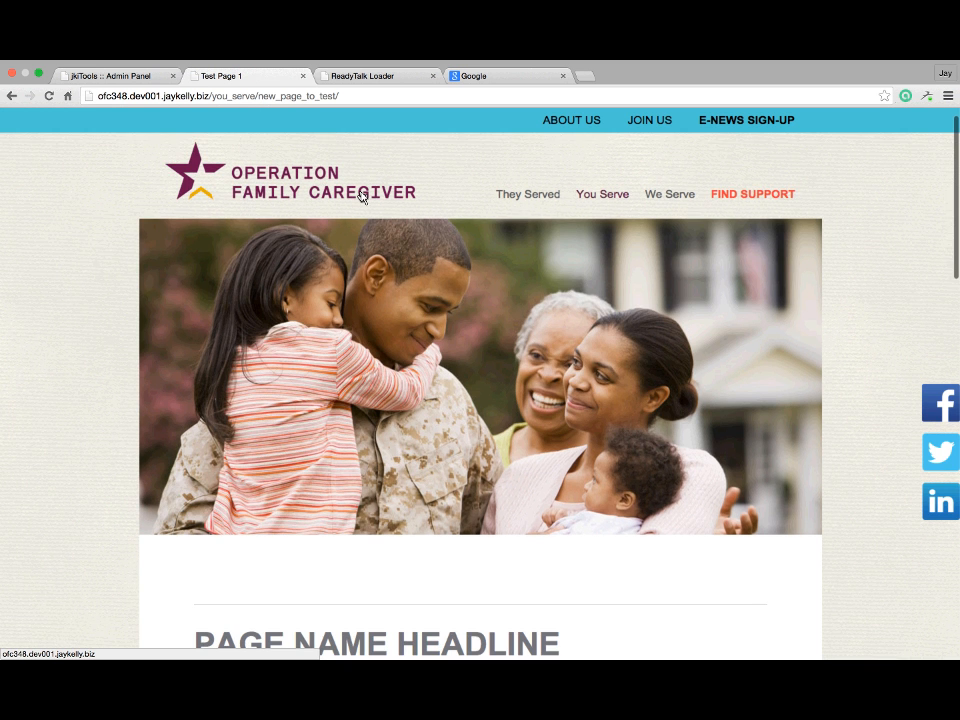
pyautogui.scroll(-3, 362, 197)
pyautogui.scroll(-8, 362, 197)
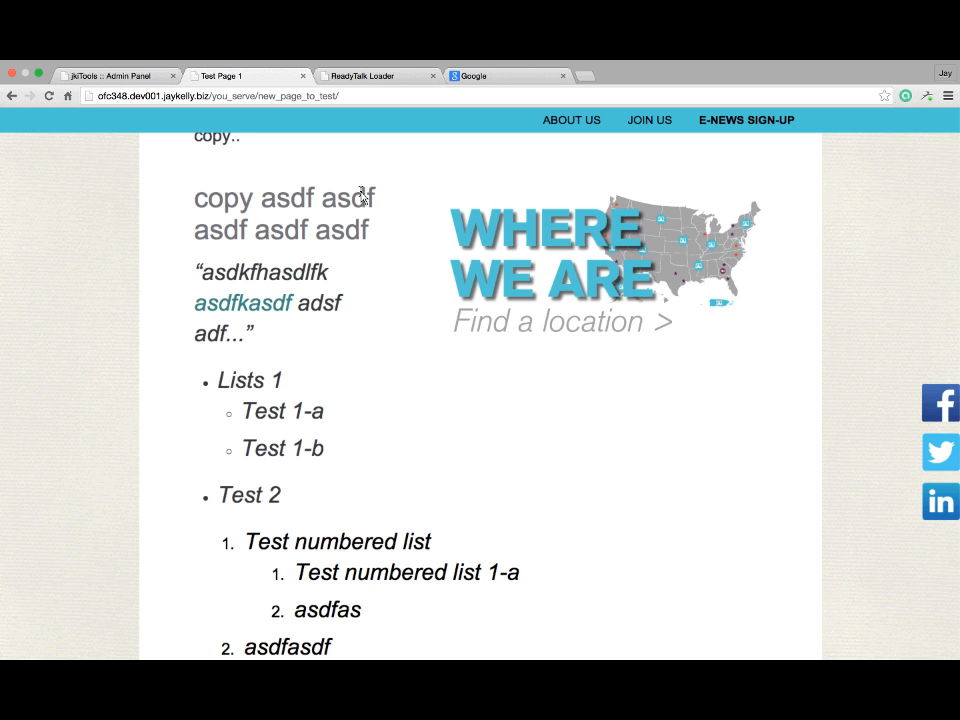
pyautogui.click(133, 80)
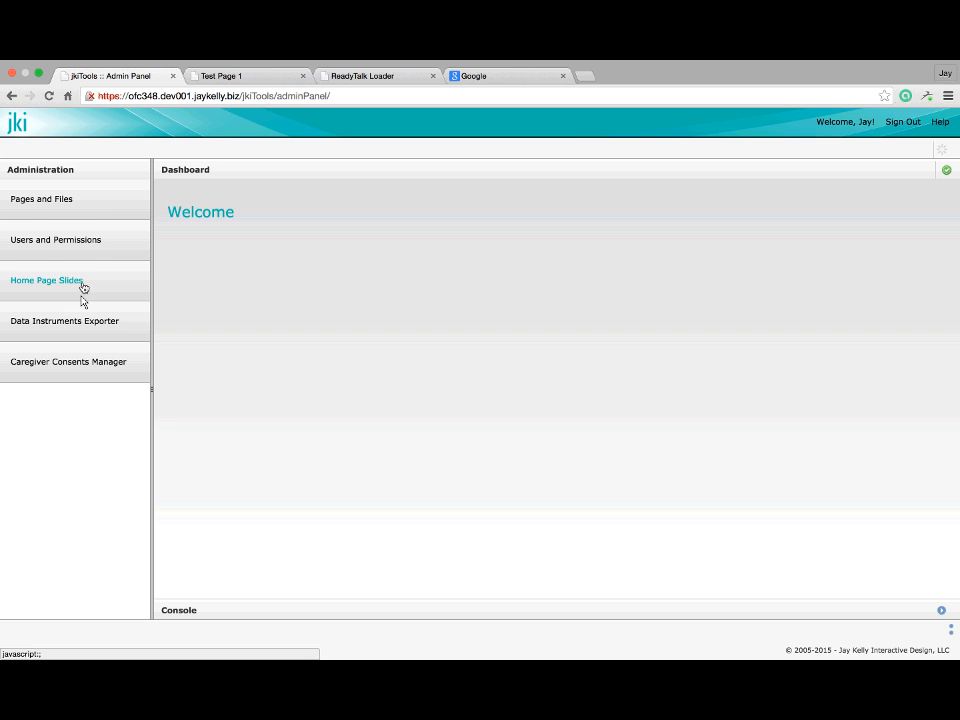
# Open the You Serve page under Home for editing from the pages and files browser
pyautogui.click(101, 203)
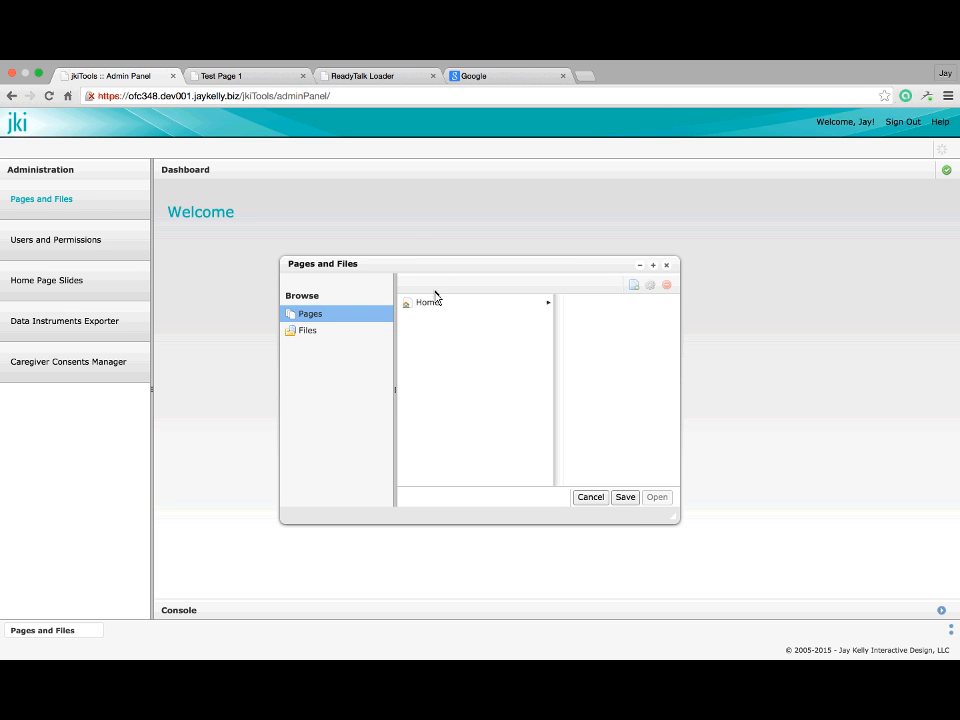
pyautogui.click(435, 302)
pyautogui.click(506, 336)
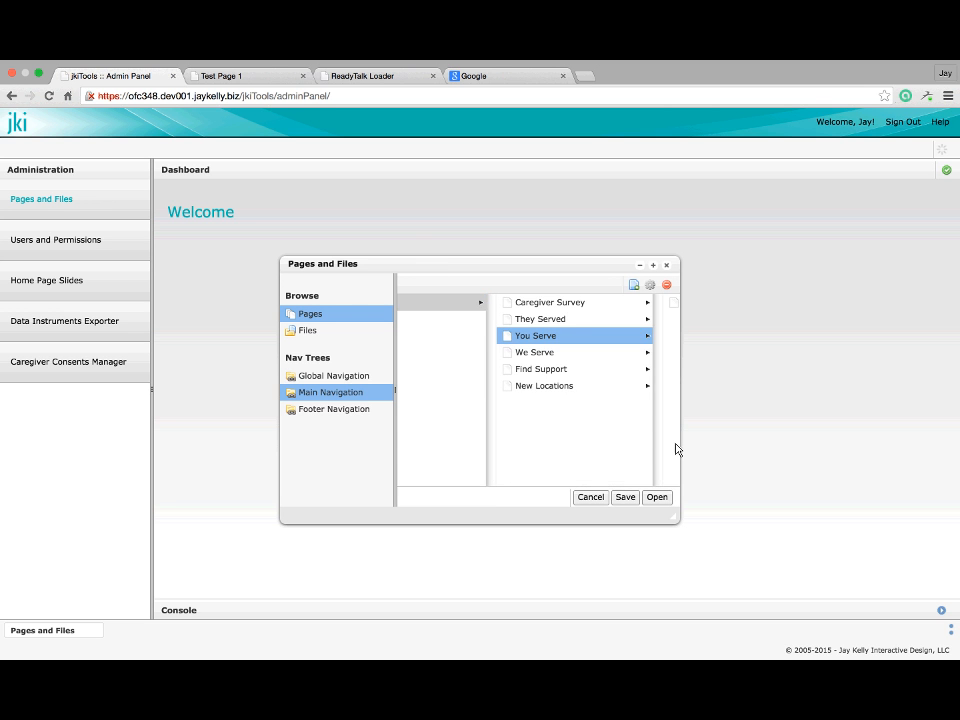
pyautogui.click(656, 497)
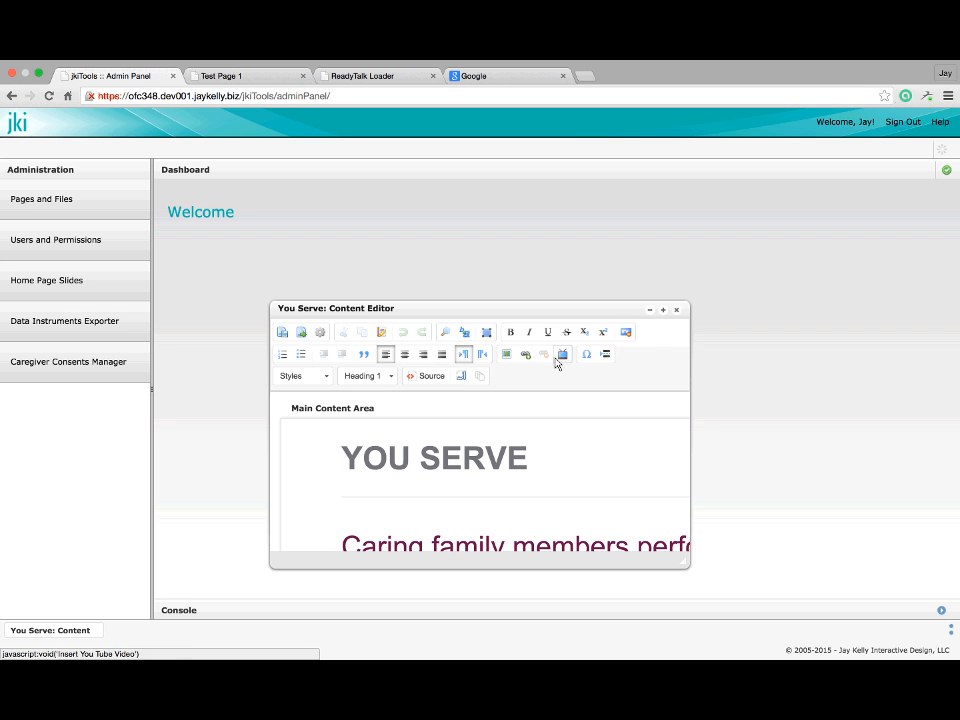
# Start inserting an image, browsing to the photos folder and opening the upload window
pyautogui.click(504, 363)
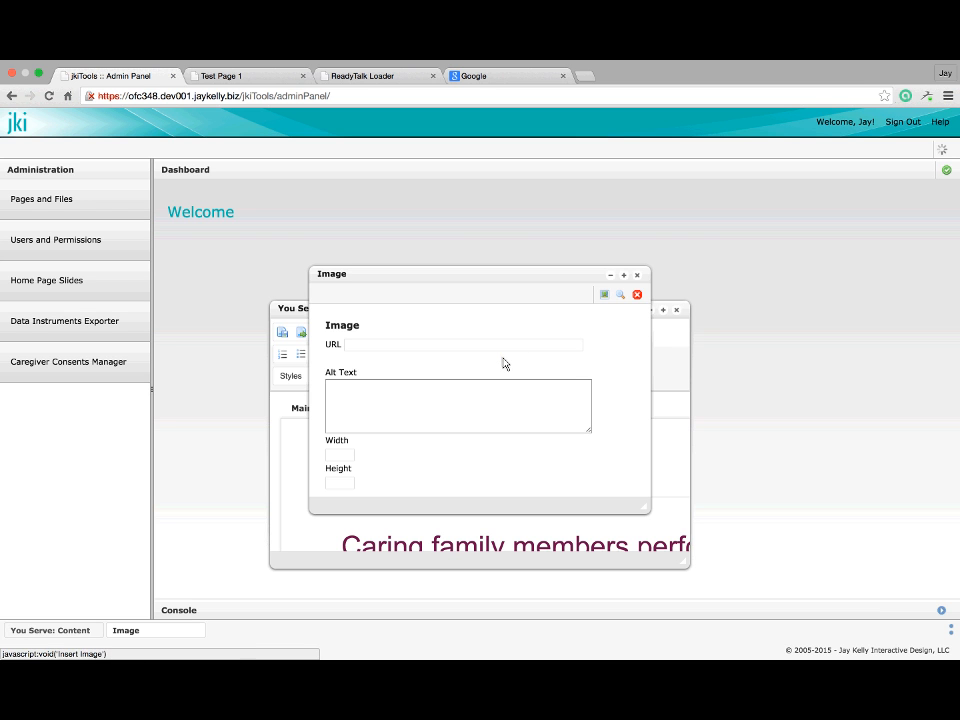
pyautogui.click(622, 295)
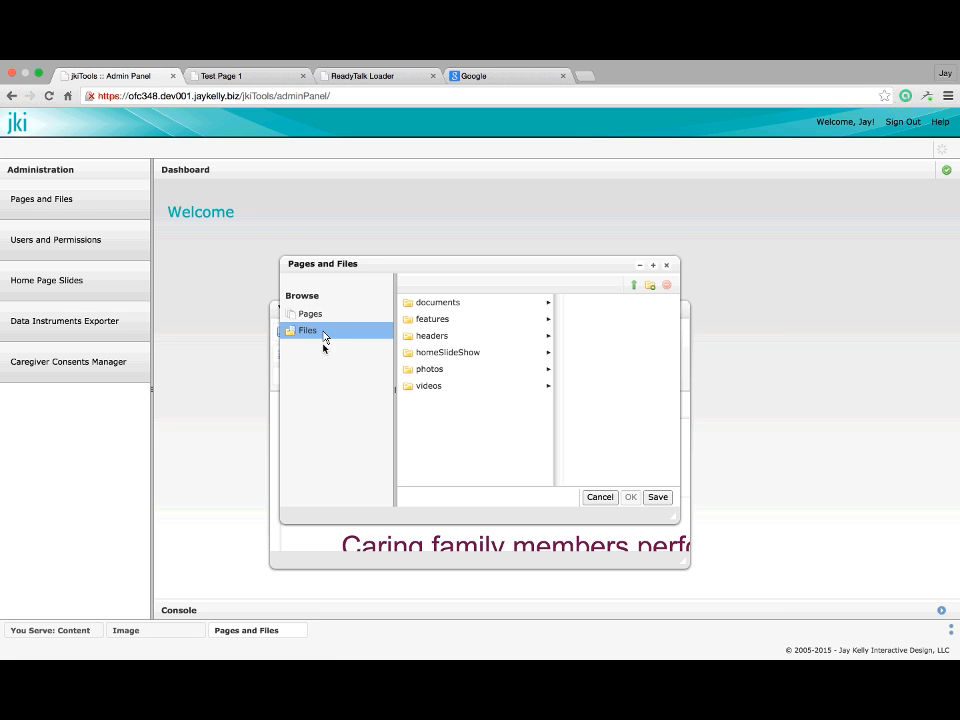
pyautogui.click(445, 369)
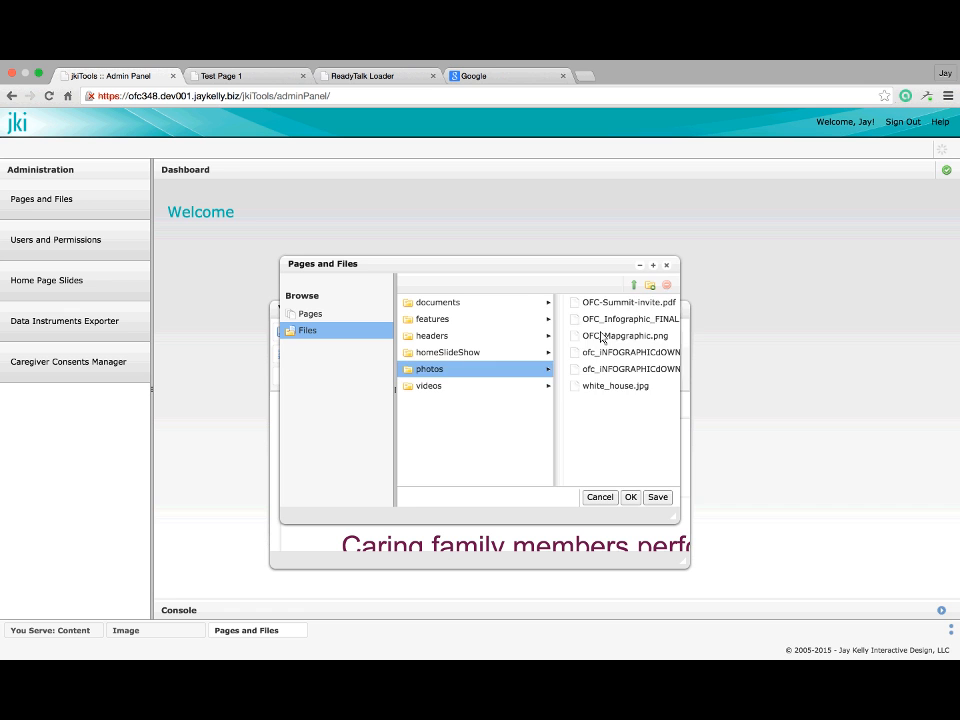
pyautogui.click(635, 287)
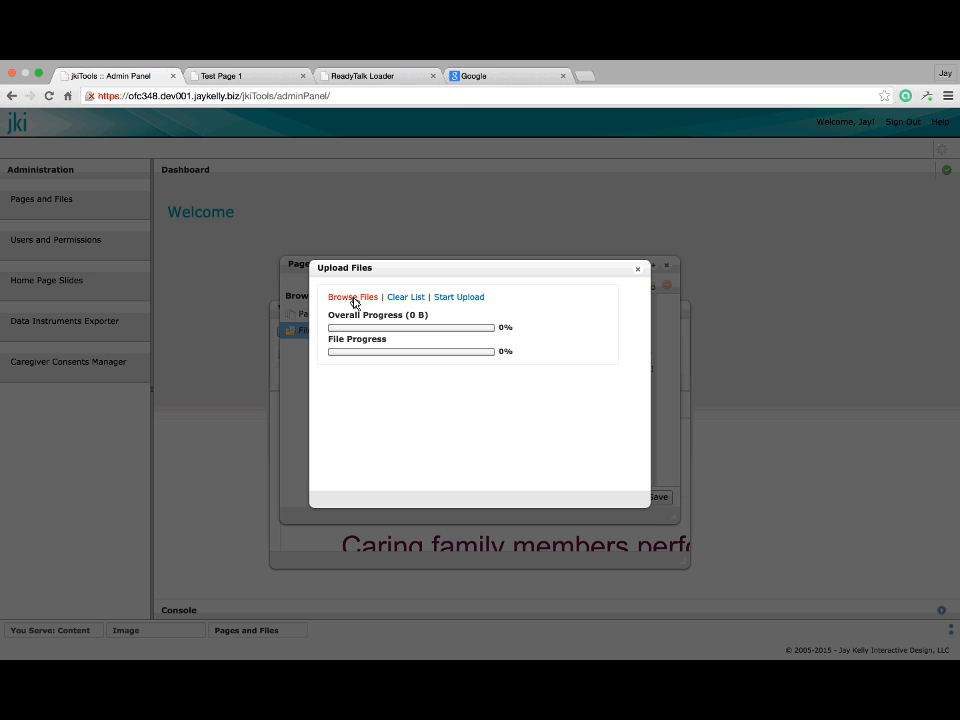
# Close the upload, file browser, image settings and You Serve editor windows
pyautogui.click(638, 270)
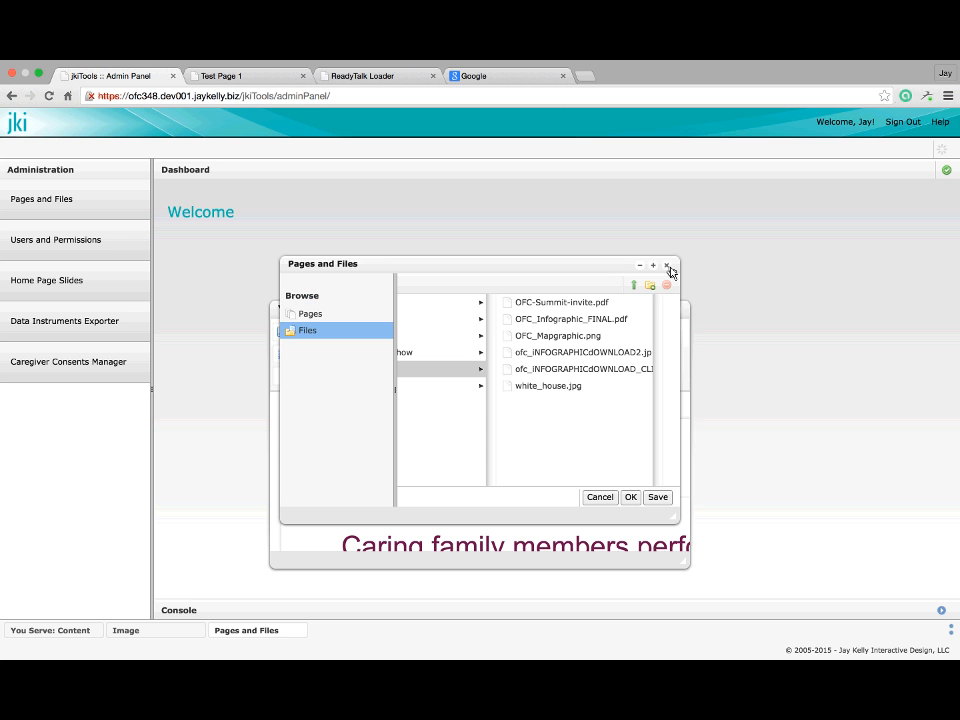
pyautogui.click(667, 265)
pyautogui.click(679, 311)
pyautogui.click(639, 277)
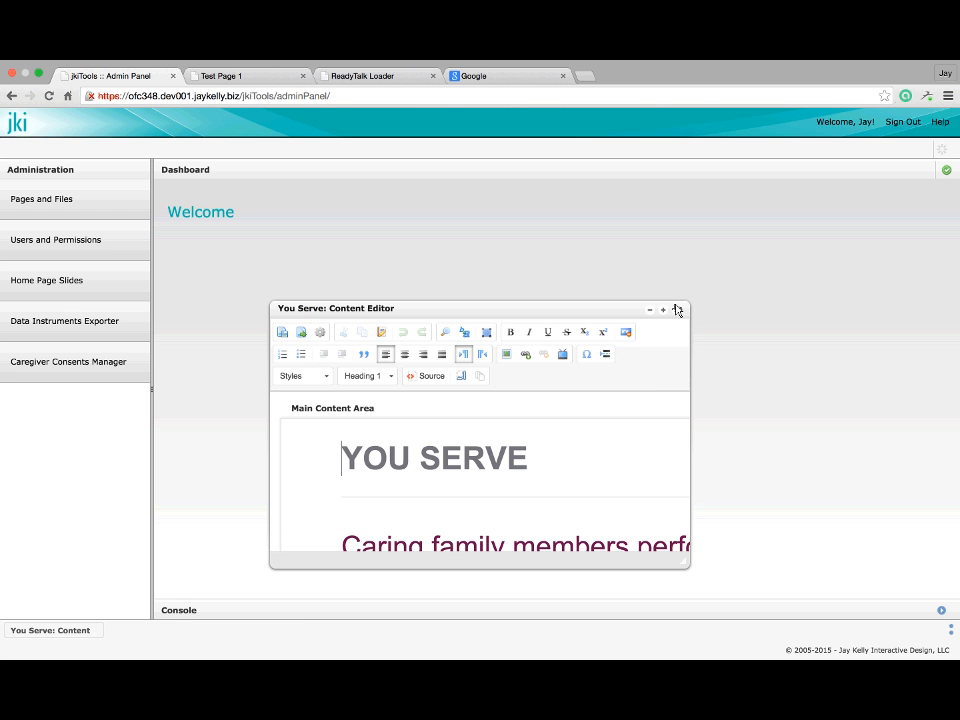
pyautogui.click(676, 310)
# Open Home Page Slides and the live slide's image settings
pyautogui.click(79, 278)
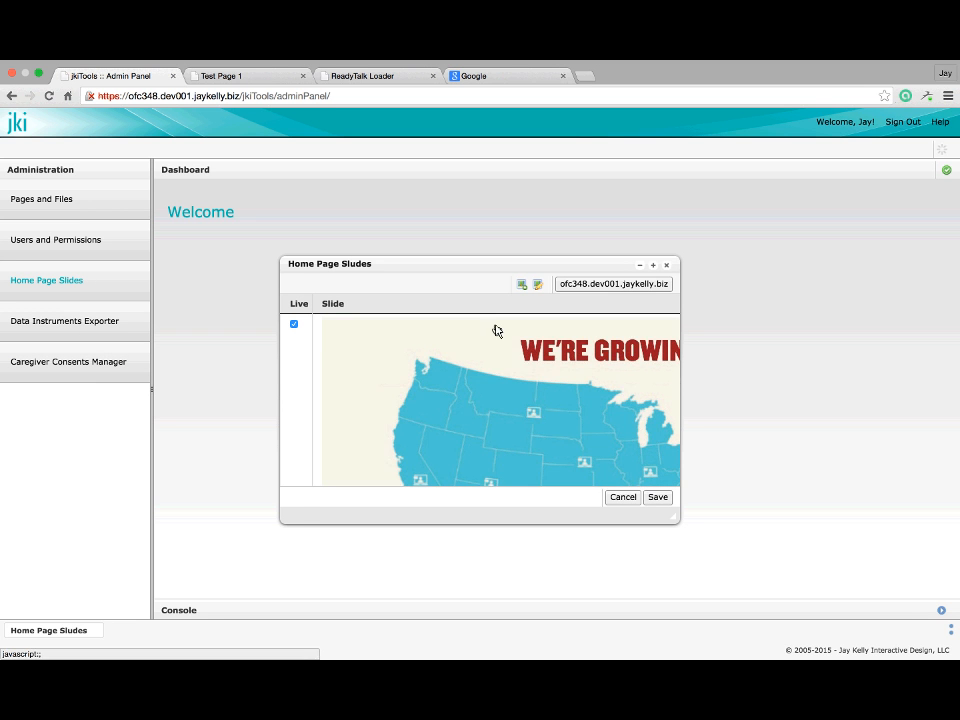
pyautogui.doubleClick(500, 334)
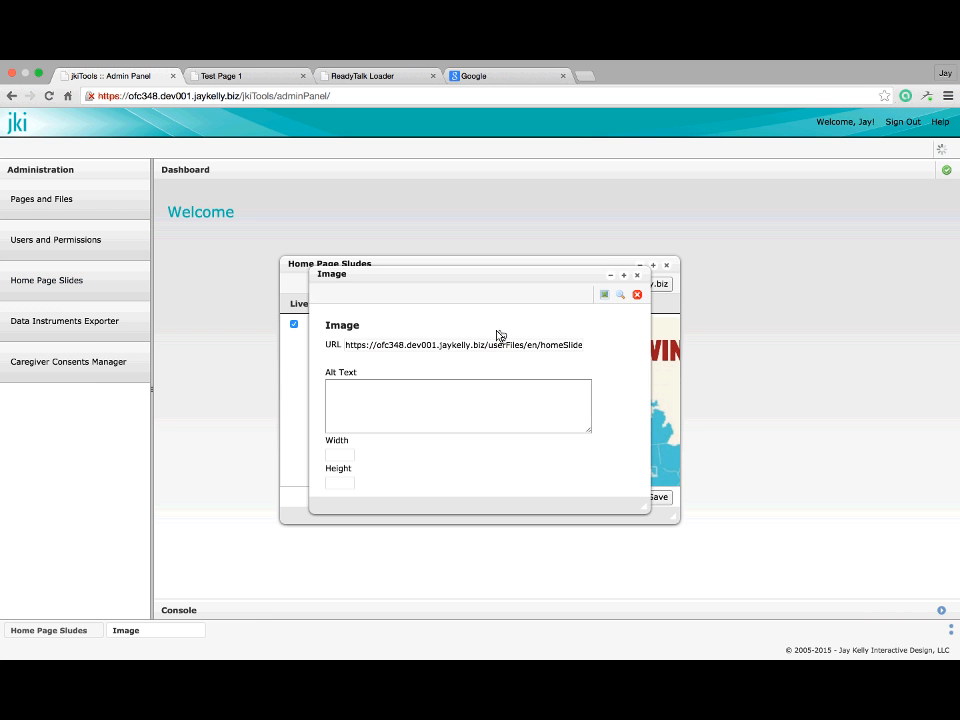
pyautogui.click(603, 296)
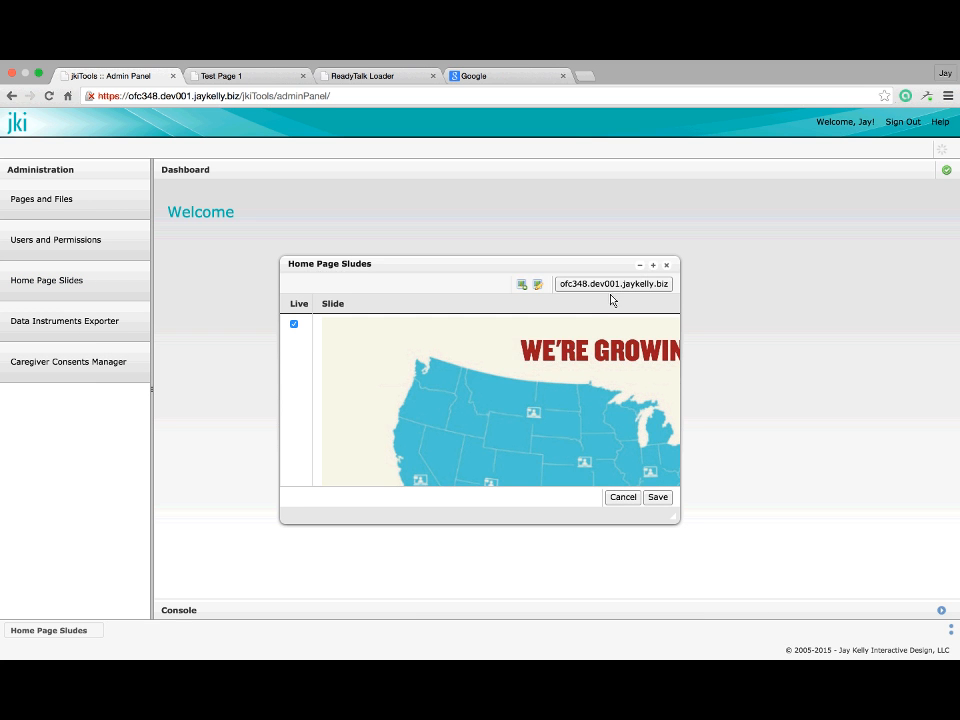
pyautogui.doubleClick(517, 351)
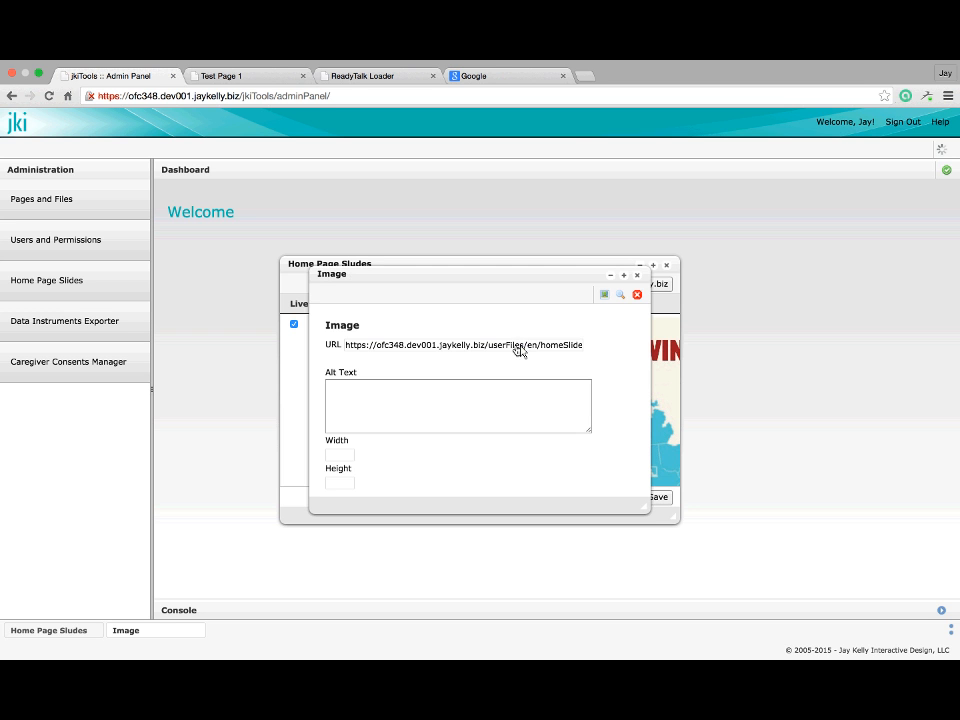
# Replace the slide image with photos/white_house.jpg and apply it
pyautogui.click(620, 297)
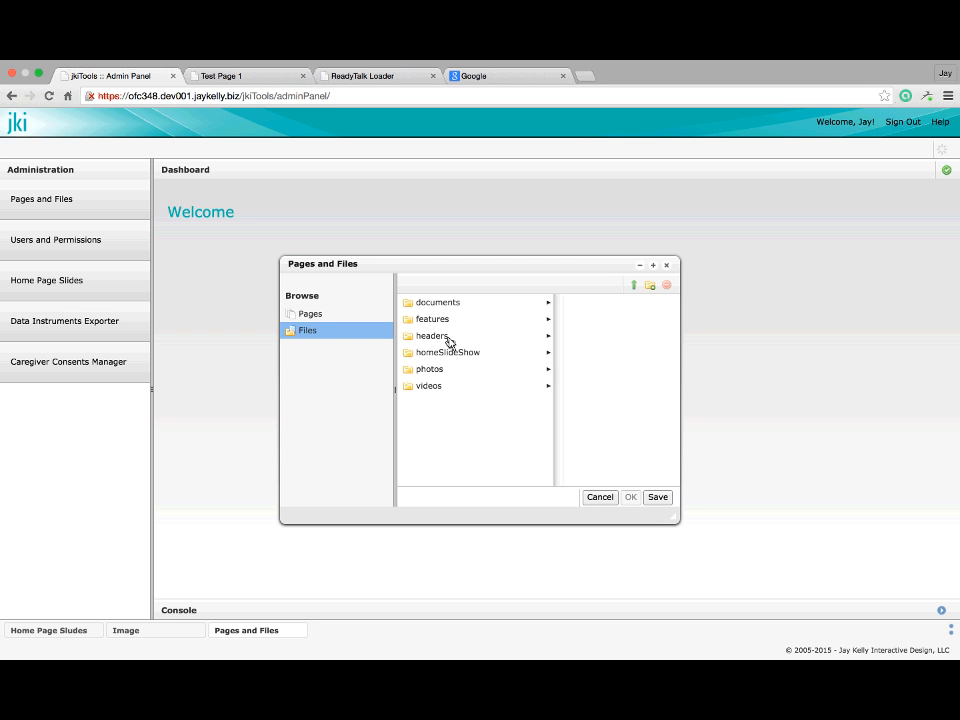
pyautogui.click(433, 370)
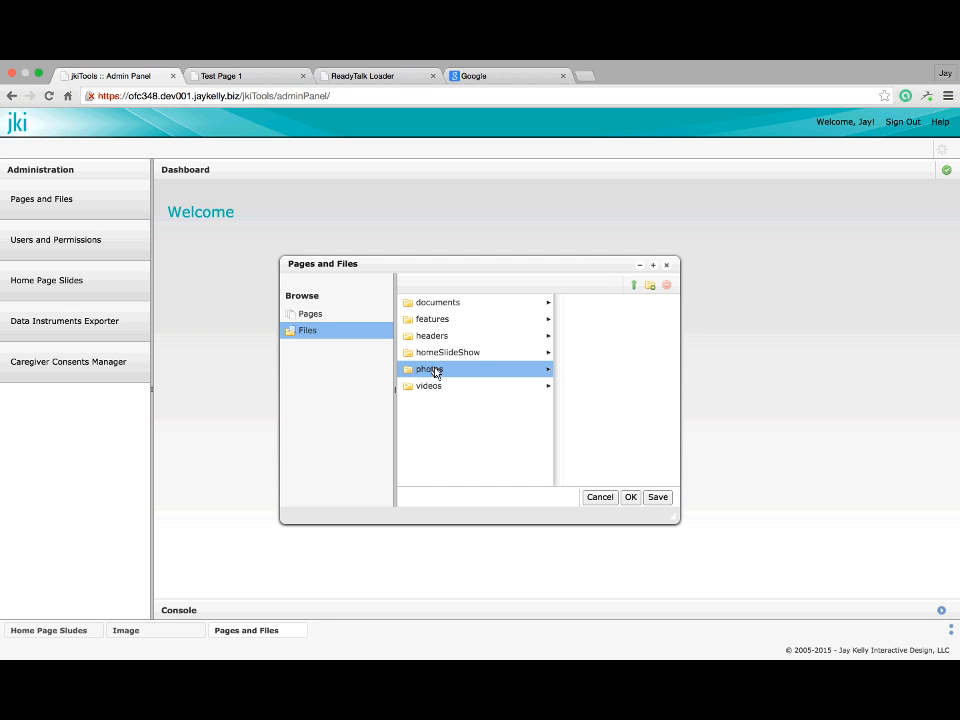
pyautogui.click(576, 307)
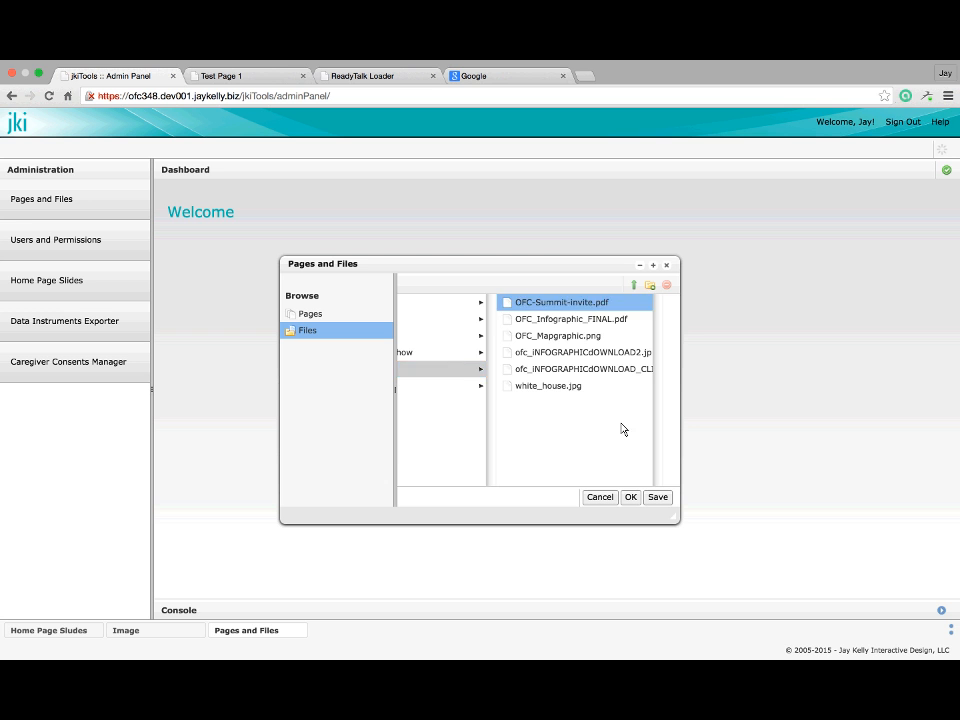
pyautogui.hscroll(-2, 496, 390)
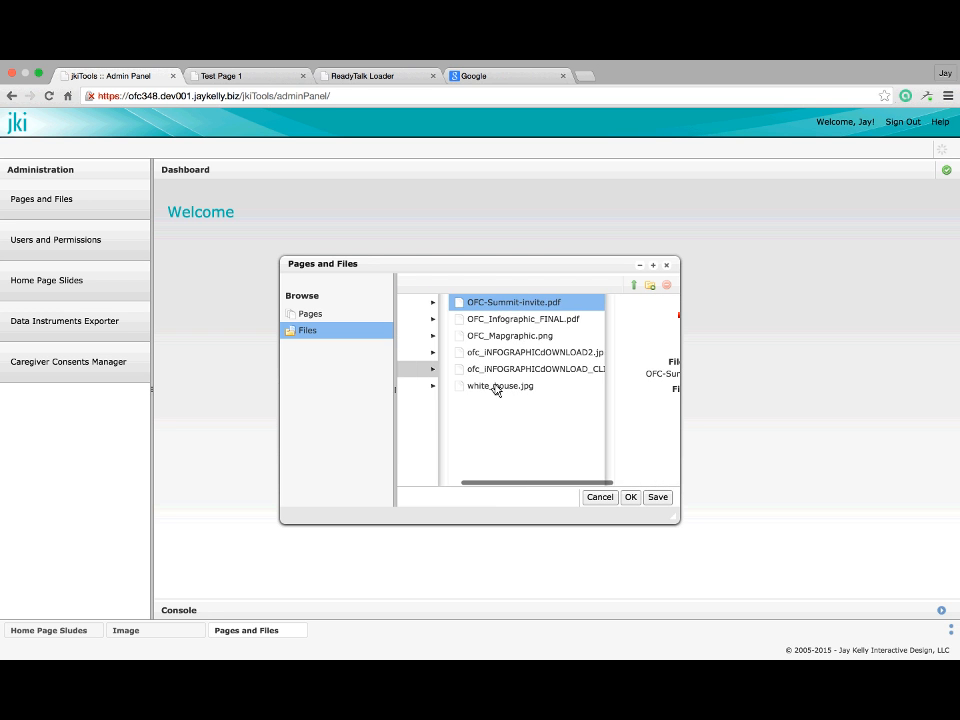
pyautogui.hscroll(-1, 542, 360)
pyautogui.click(542, 355)
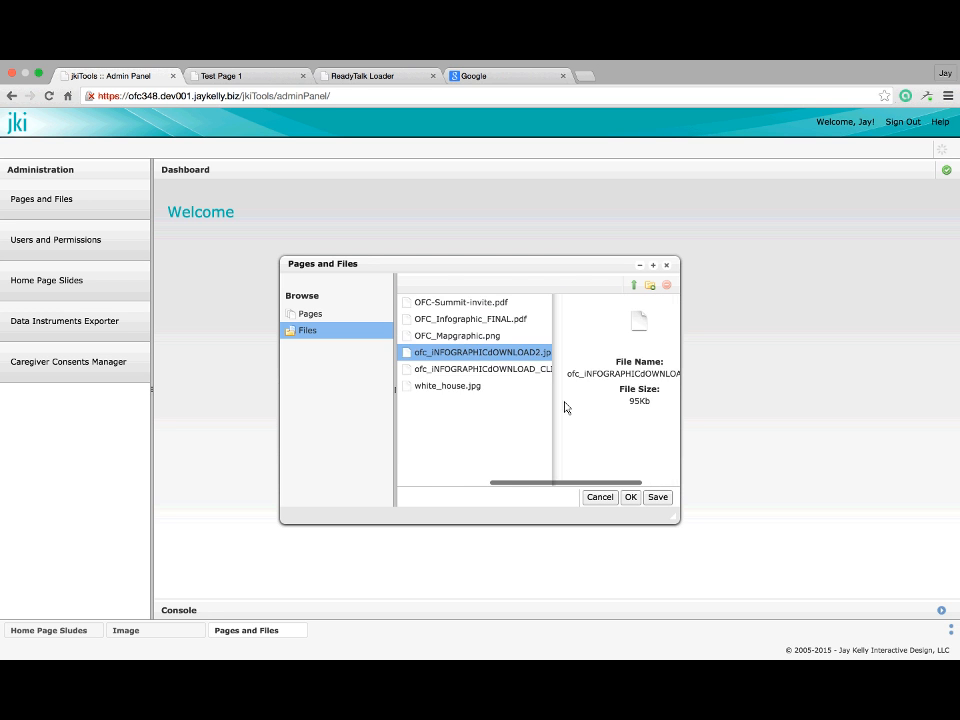
pyautogui.click(422, 388)
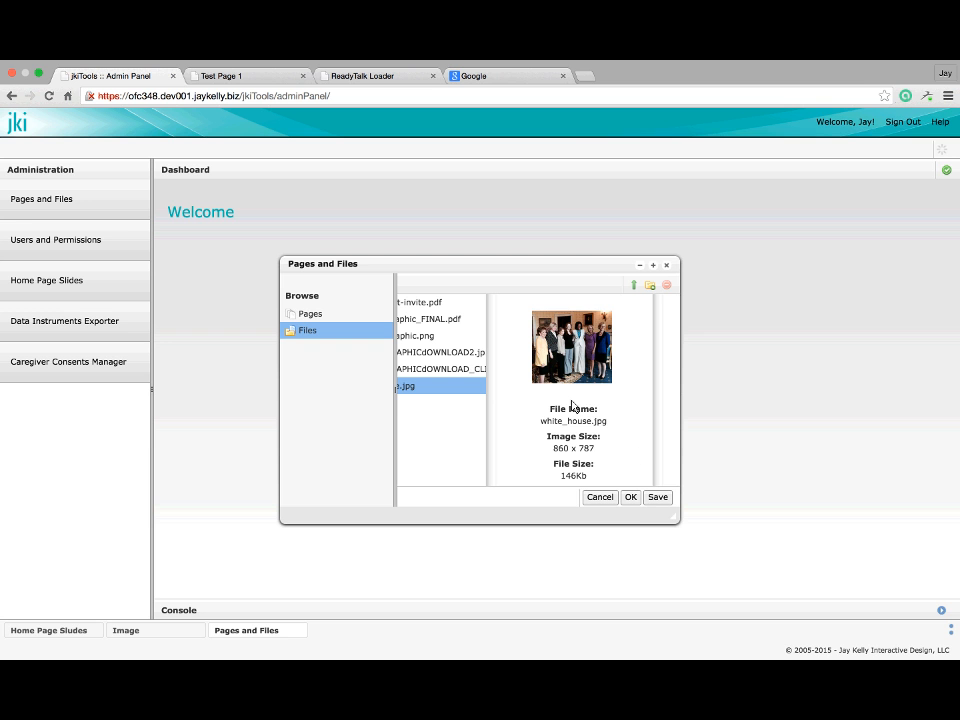
pyautogui.click(631, 498)
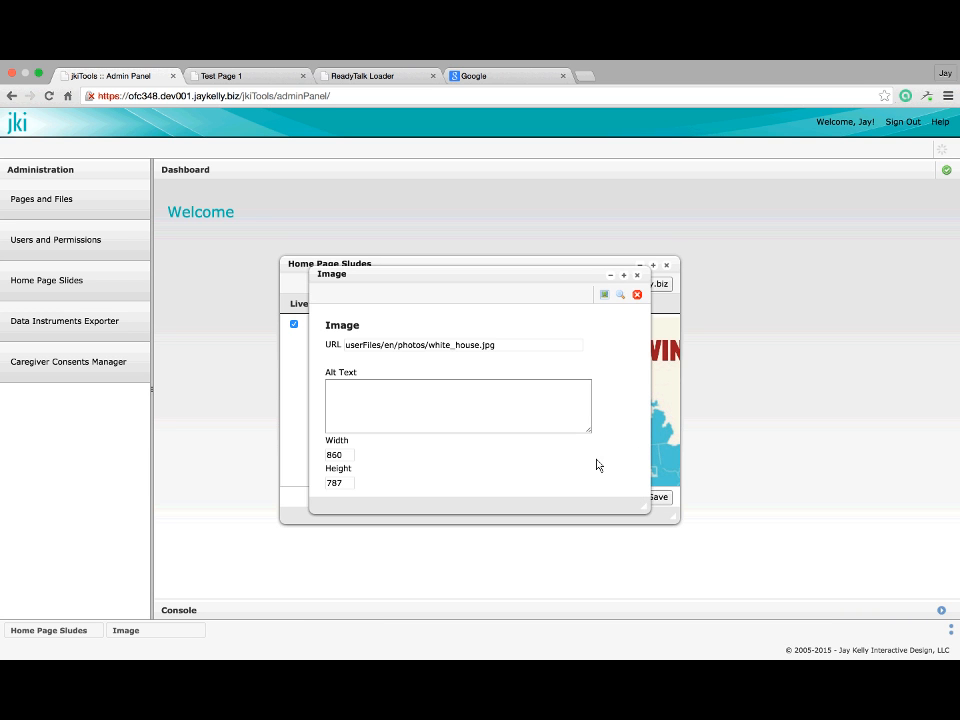
pyautogui.click(606, 293)
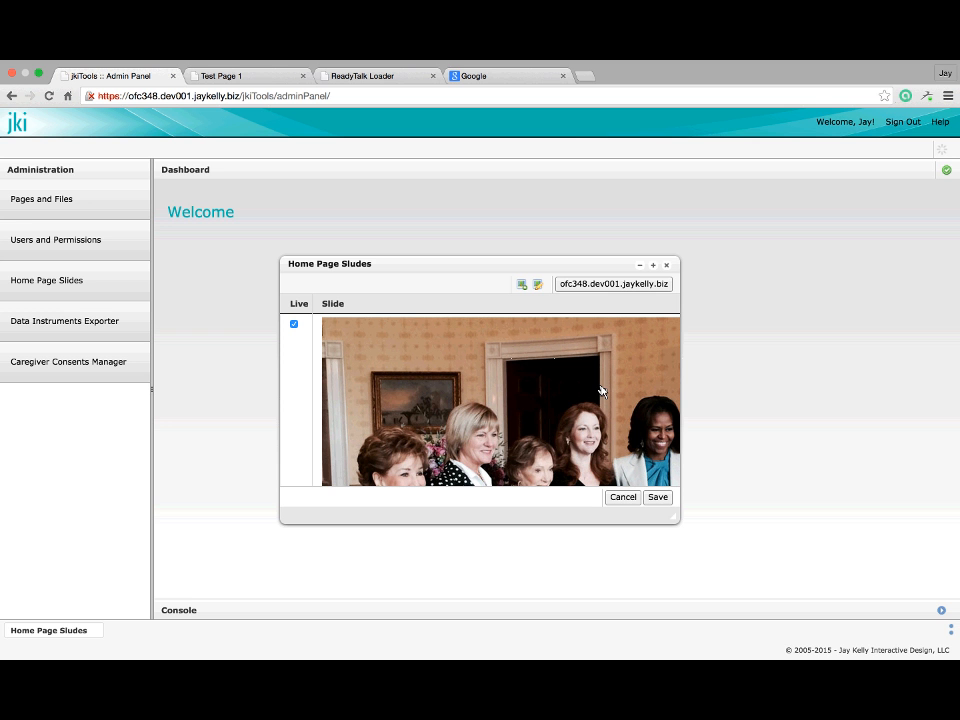
# Maximize the Home Page Slides window and scroll through the slide list
pyautogui.click(653, 266)
pyautogui.scroll(-2, 603, 368)
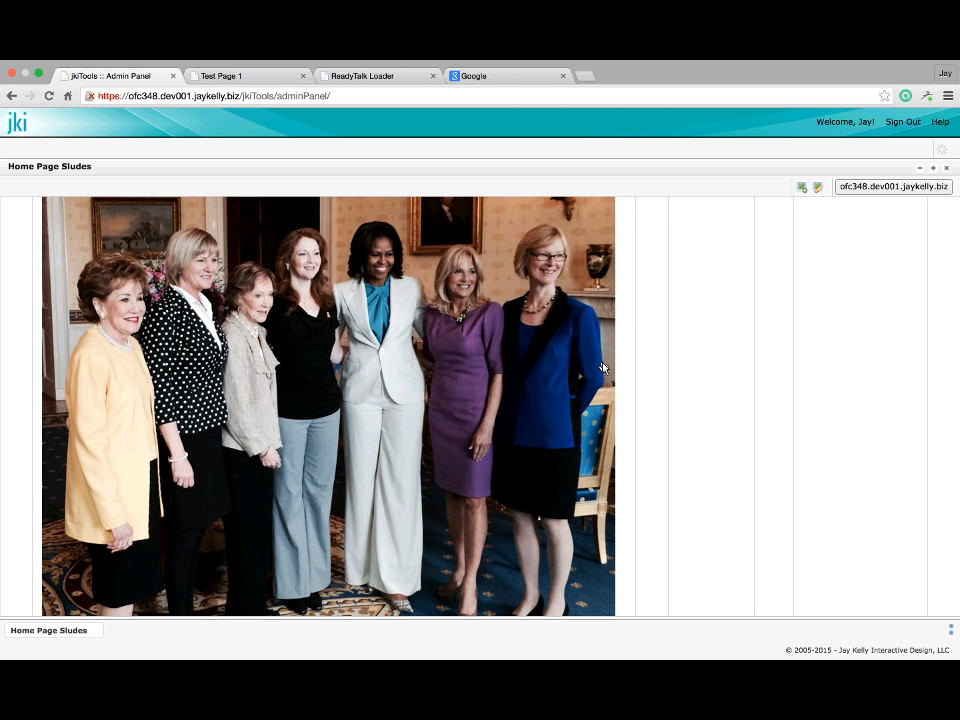
pyautogui.scroll(-10, 603, 368)
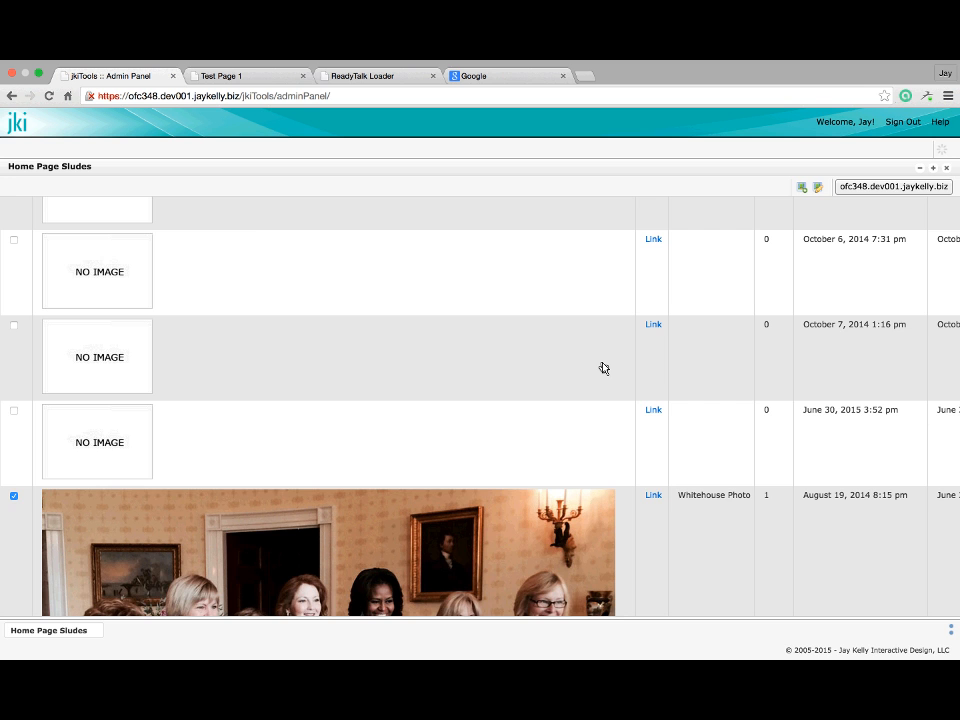
pyautogui.scroll(3, 604, 368)
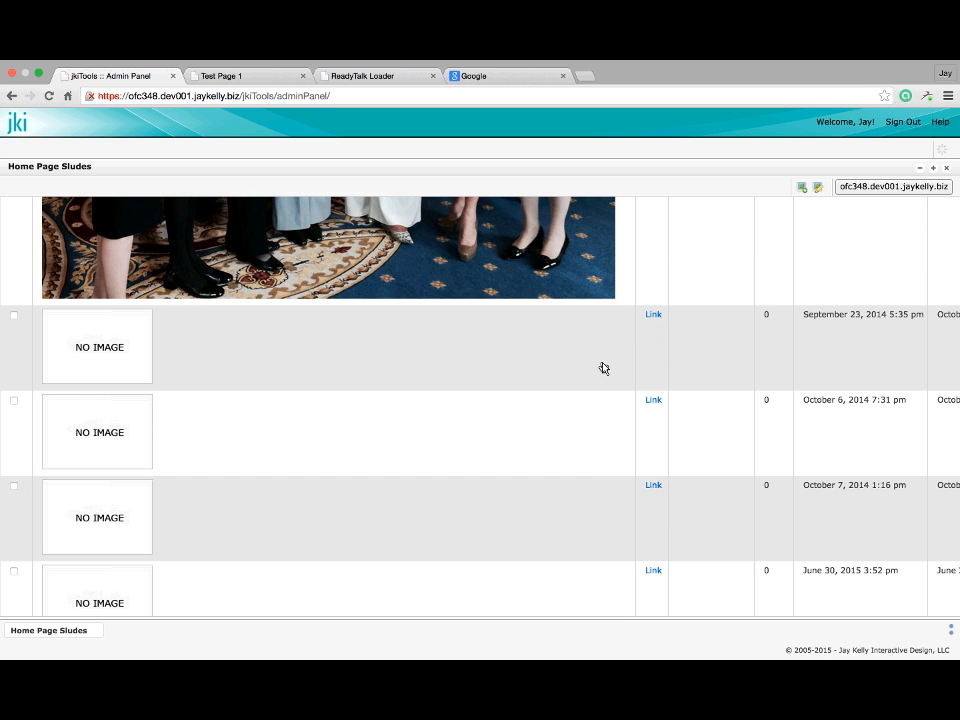
pyautogui.scroll(8, 604, 368)
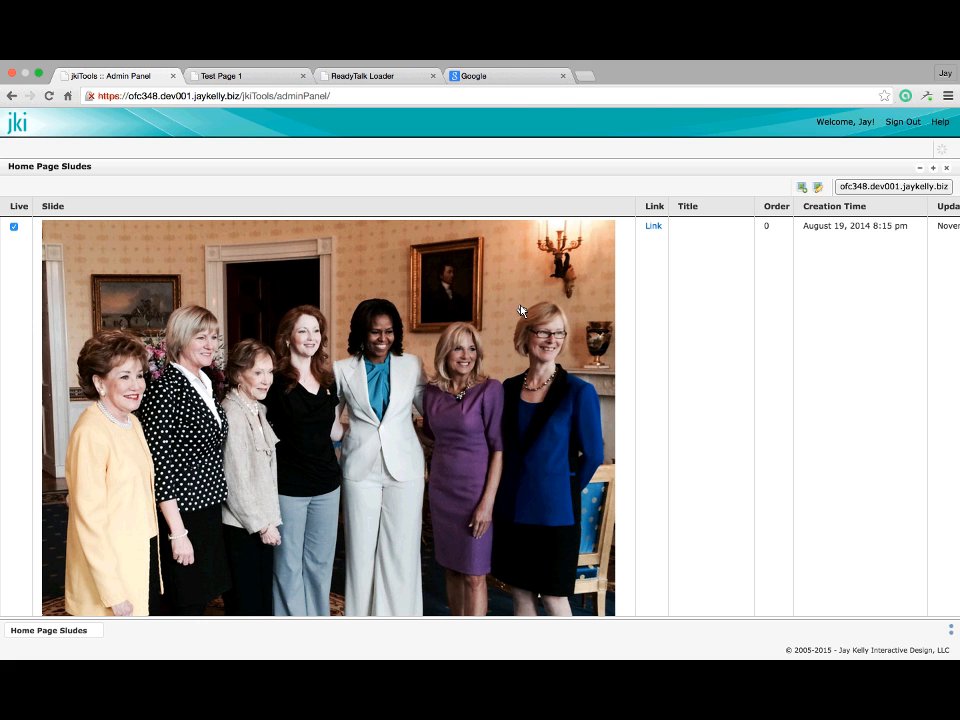
# Go from Test Page 1 to the site home page via the logo, reload, and scroll through it
pyautogui.click(240, 76)
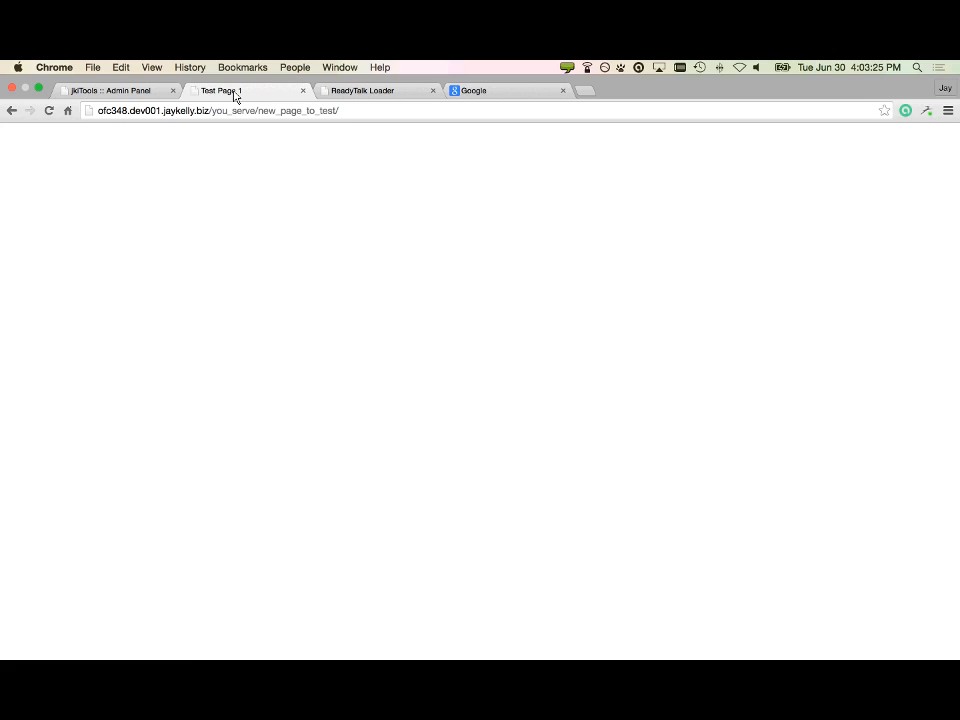
pyautogui.scroll(10, 249, 224)
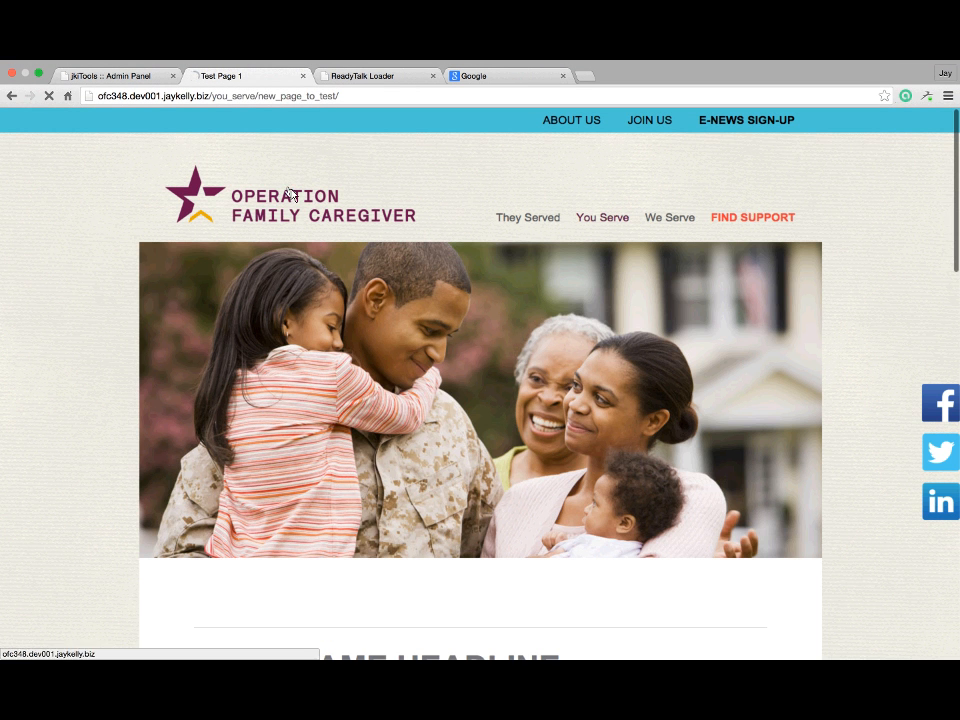
pyautogui.click(302, 229)
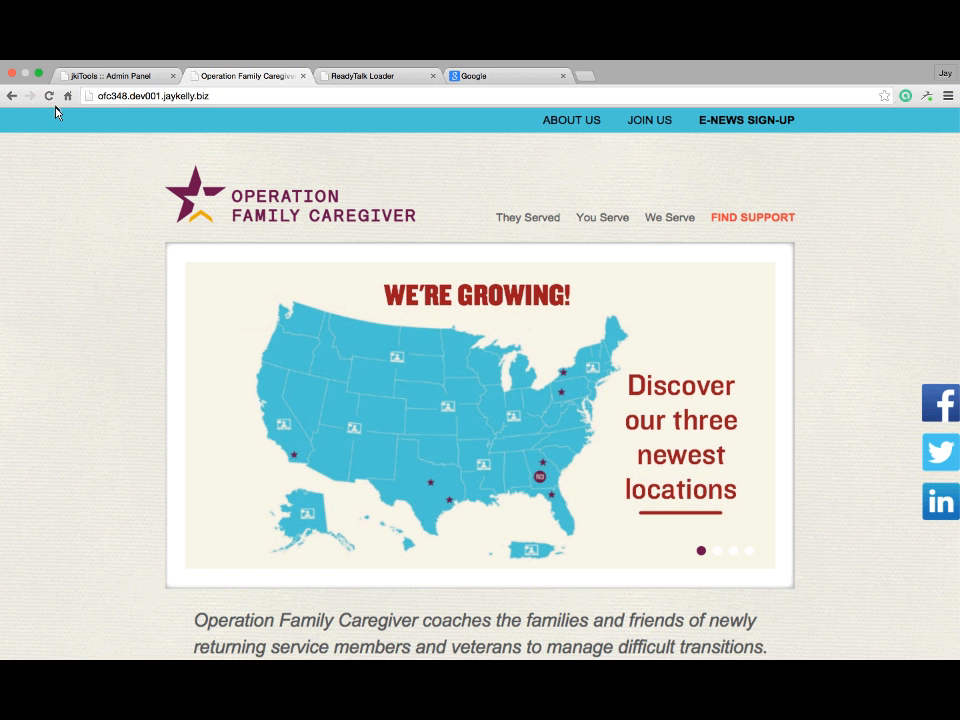
pyautogui.click(49, 96)
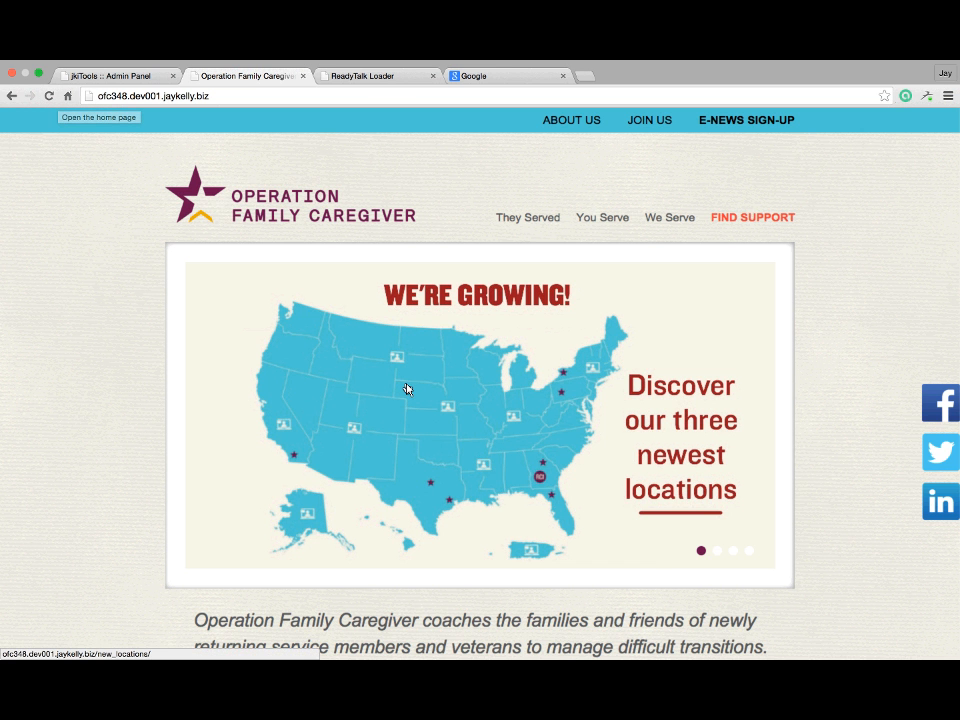
pyautogui.scroll(-3, 406, 389)
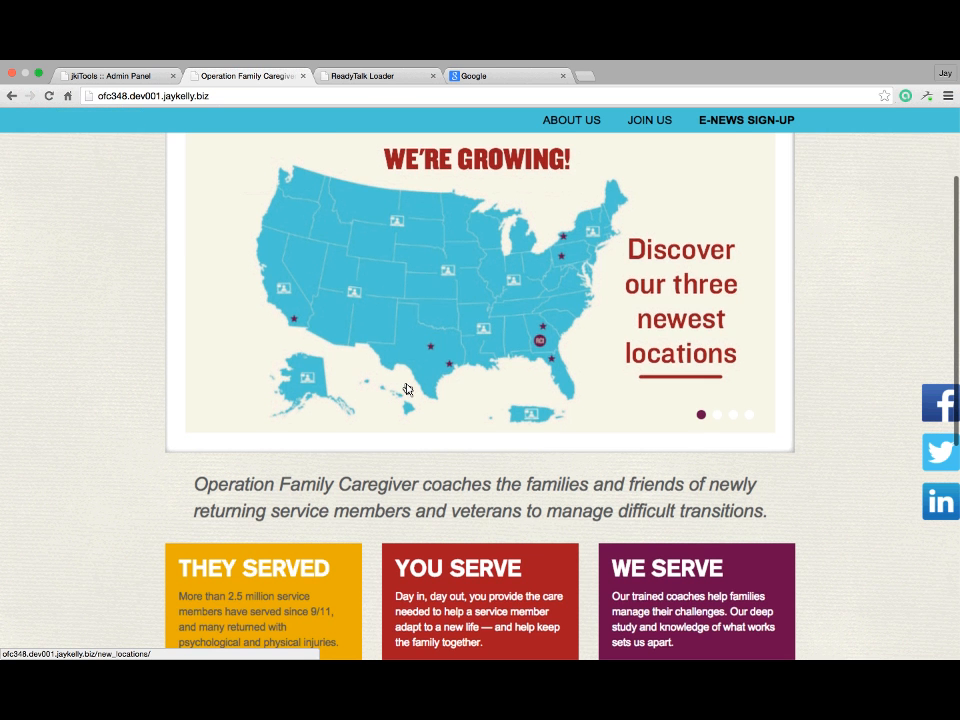
pyautogui.scroll(-9, 406, 389)
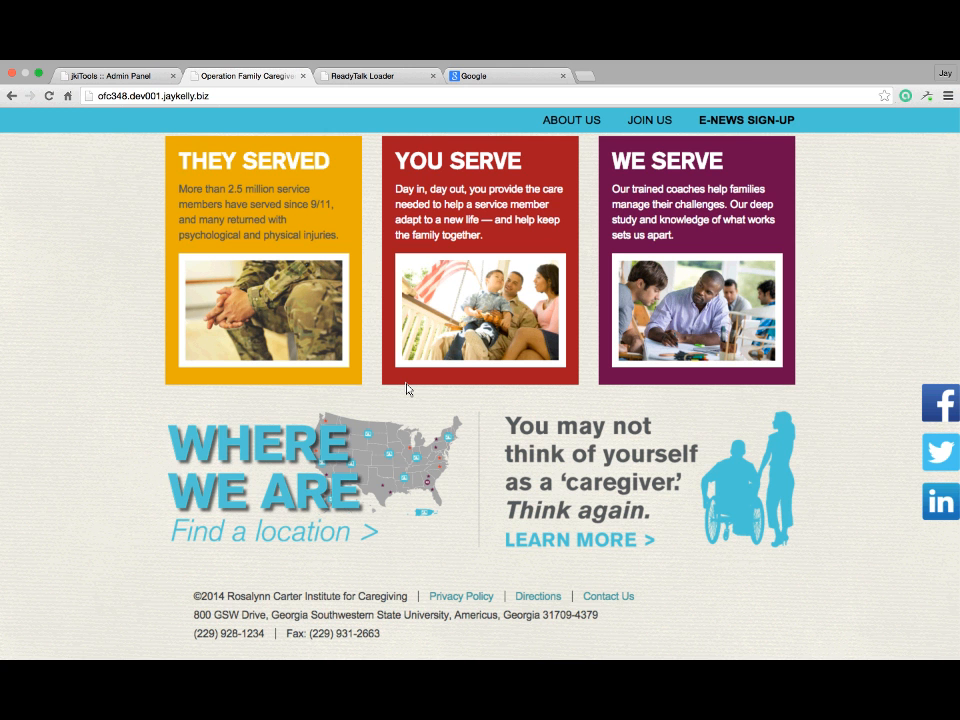
pyautogui.scroll(1, 406, 389)
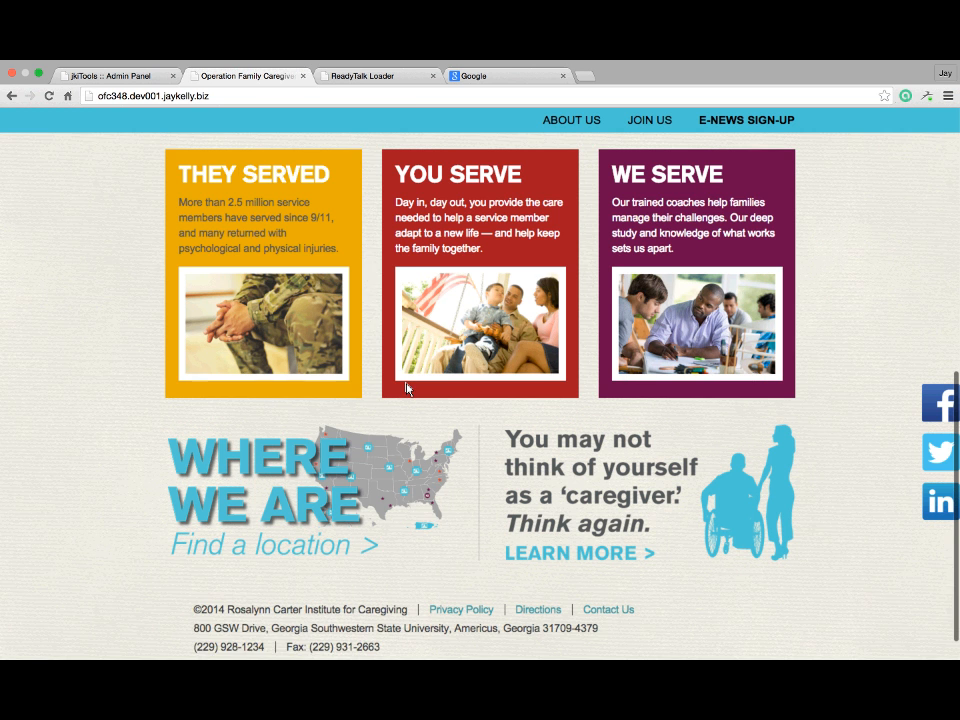
pyautogui.scroll(-1, 406, 389)
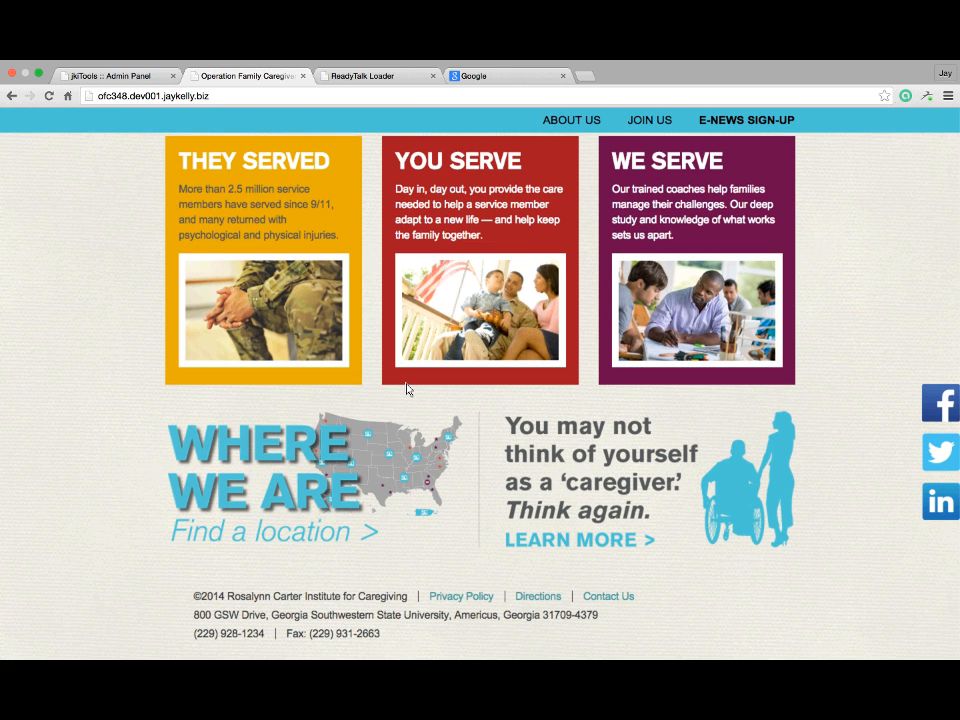